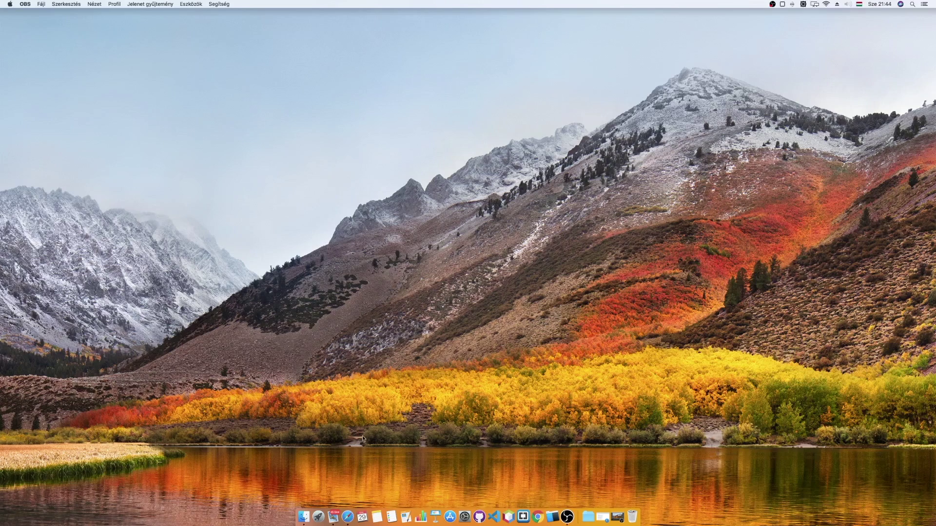
Launch FL Studio 20 from Launchpad in the Dock.
click(319, 517)
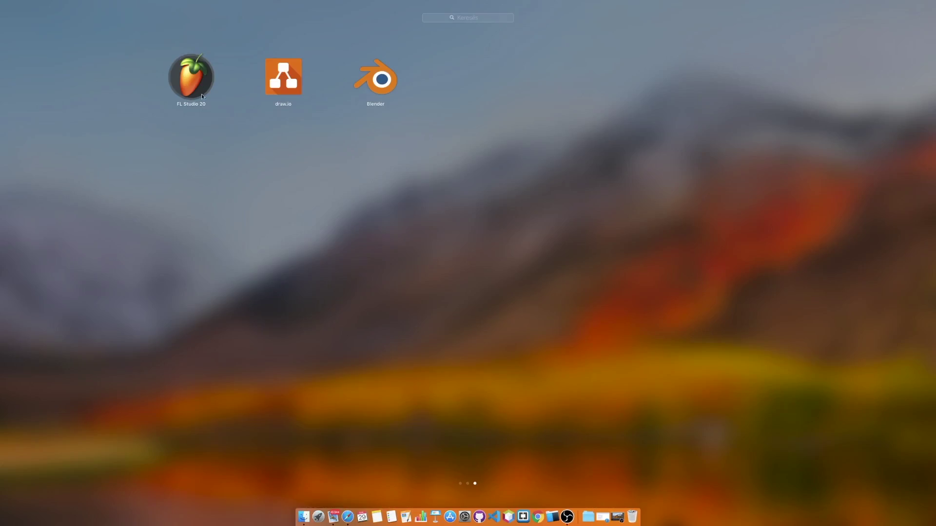
click(204, 100)
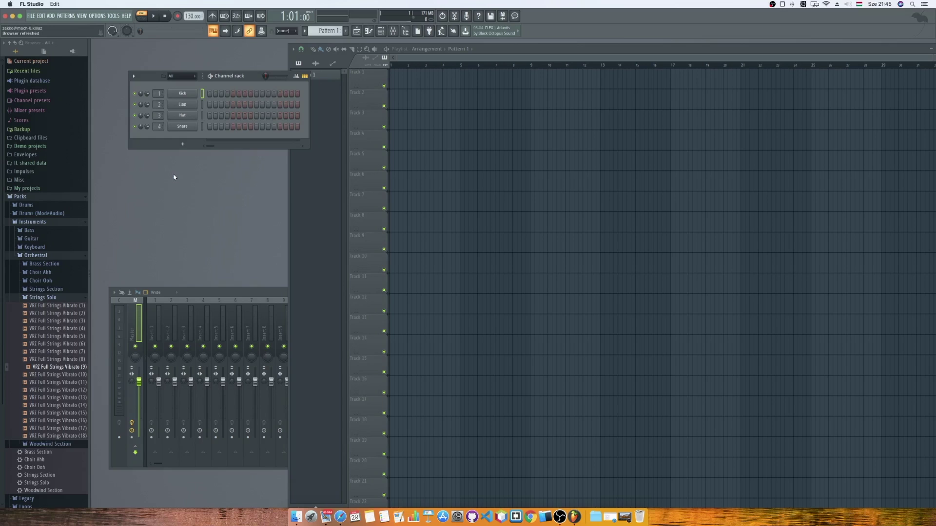
Collapse Packs, switch to the Plugin database, and browse the Controller, Drum and Sampler generator folders.
click(22, 197)
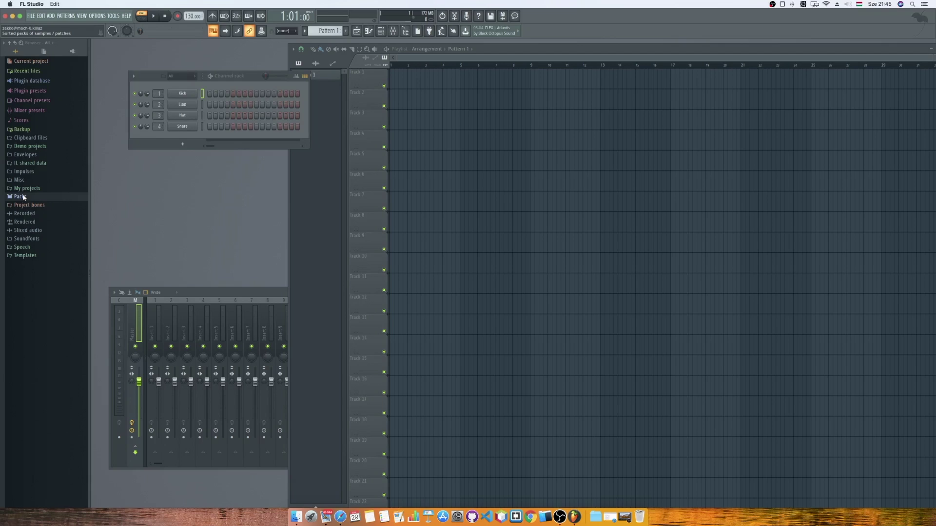
click(73, 52)
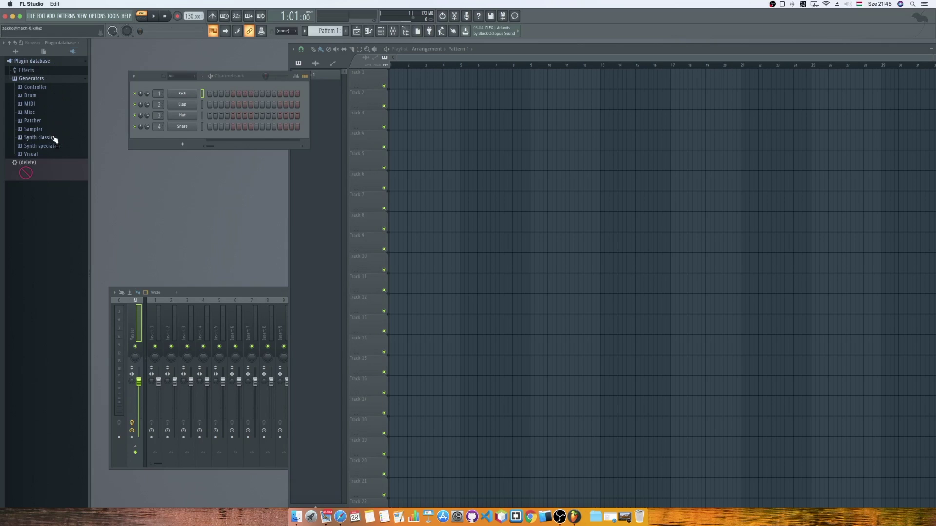
click(42, 87)
click(42, 88)
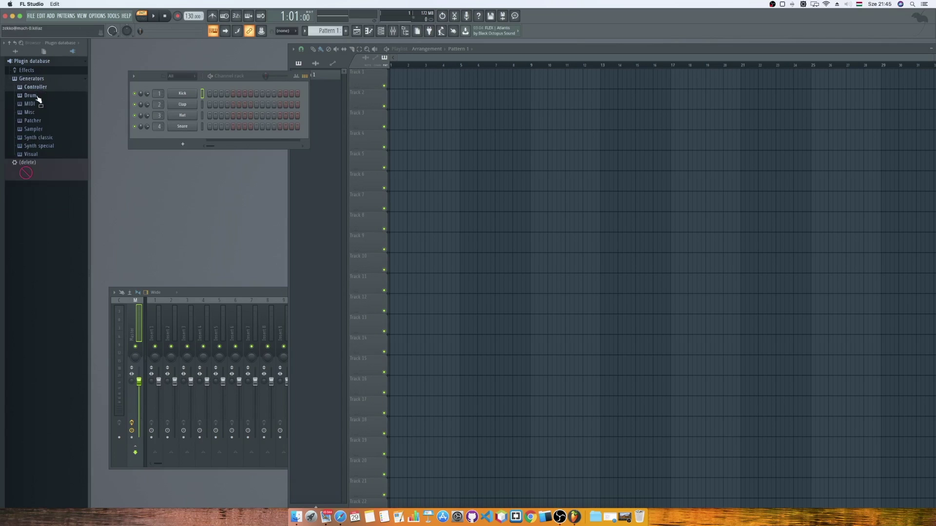
click(37, 96)
click(38, 97)
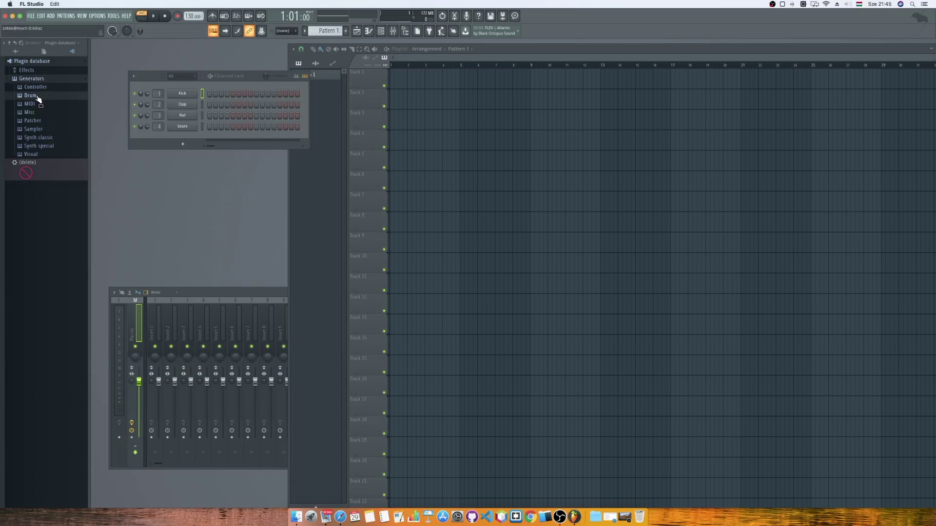
click(42, 129)
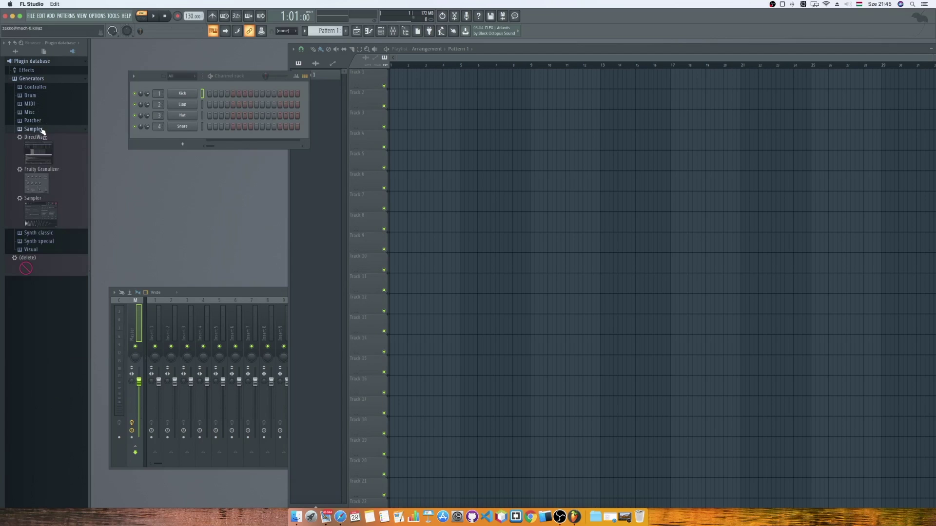
click(41, 130)
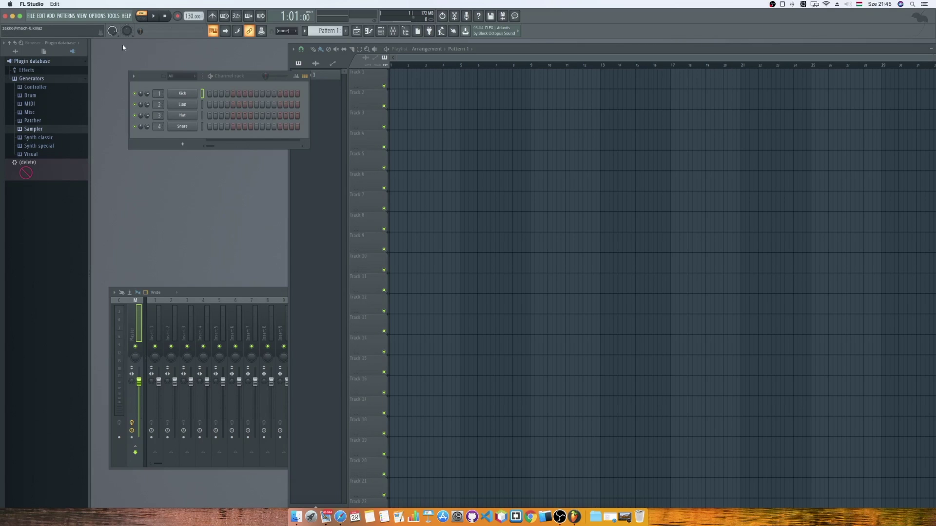
Open Options > Manage plugins, centre the Plugin Manager, and scan to find 158 plugins.
click(98, 16)
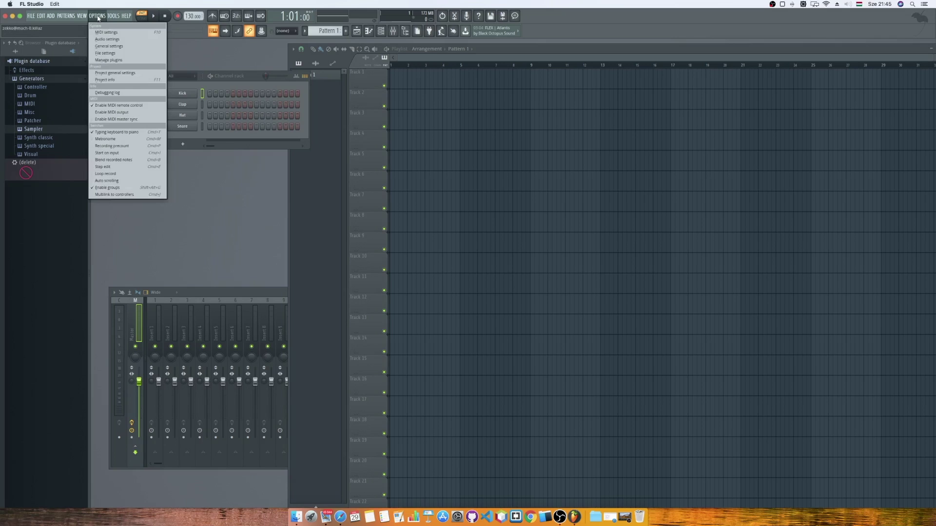
click(108, 59)
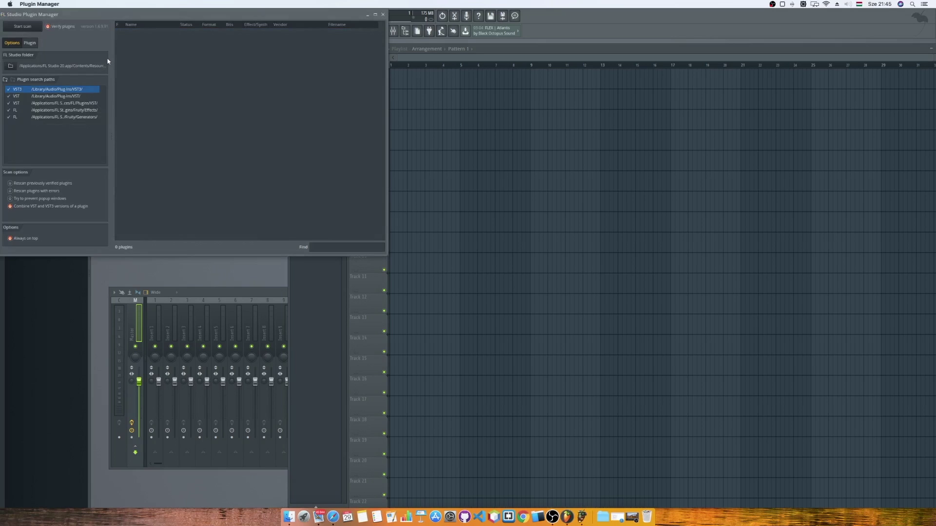
drag(124, 14, 409, 119)
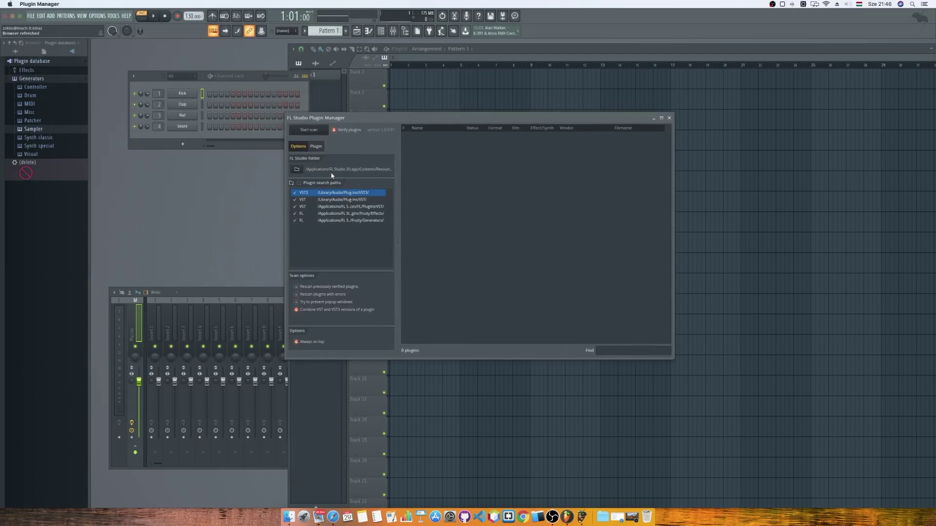
click(309, 129)
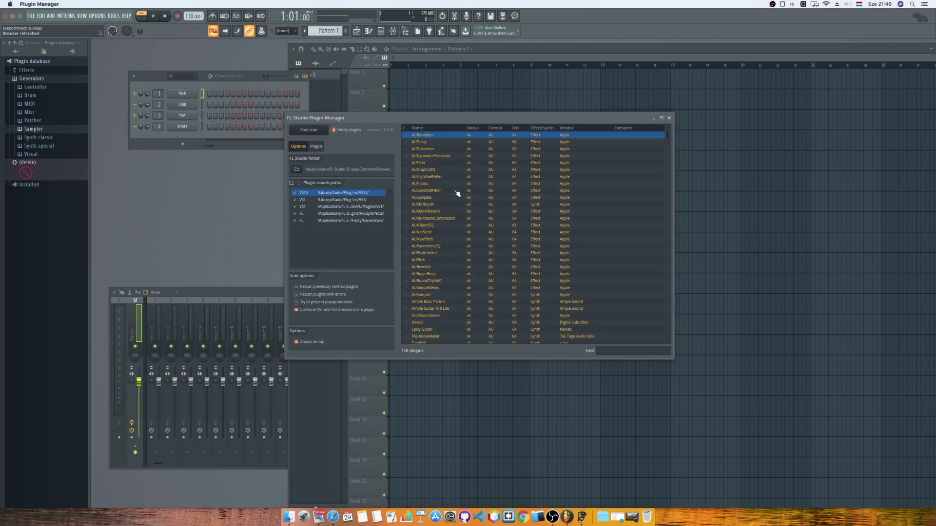
Scroll the plugin list and select the 4Front Piano Module entry.
scroll(455, 194, down, 15)
scroll(457, 194, down, 10)
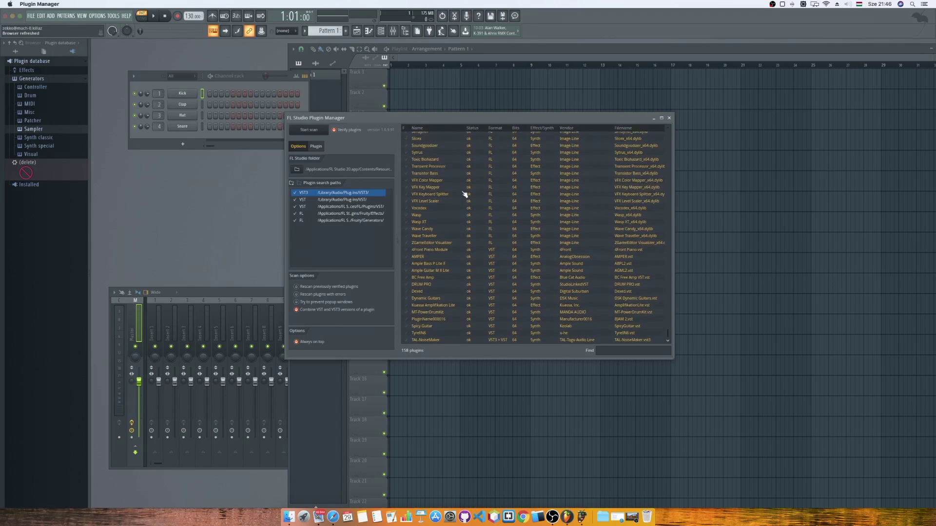
click(431, 293)
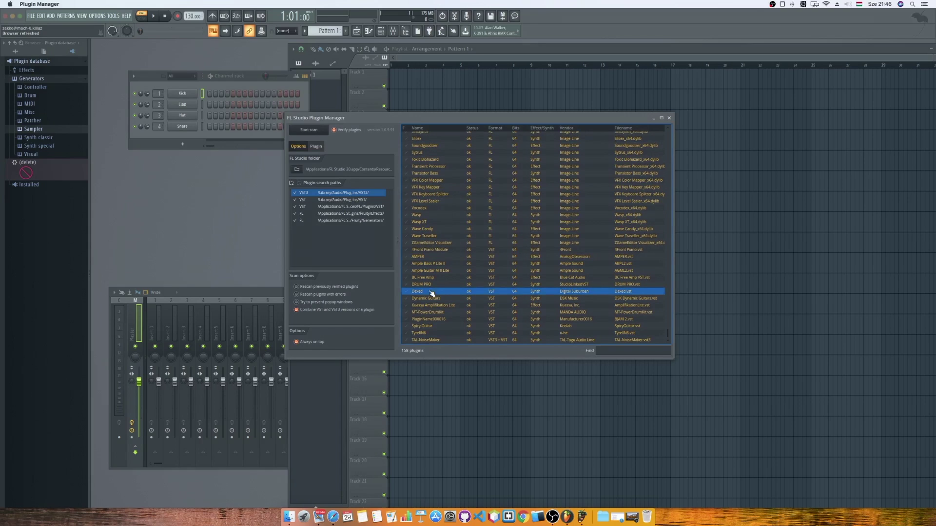
click(433, 270)
click(432, 265)
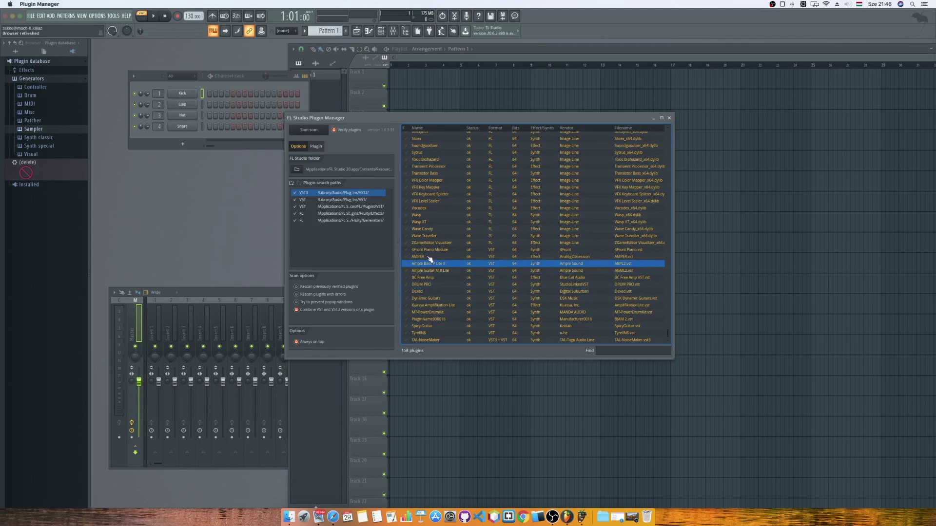
click(430, 257)
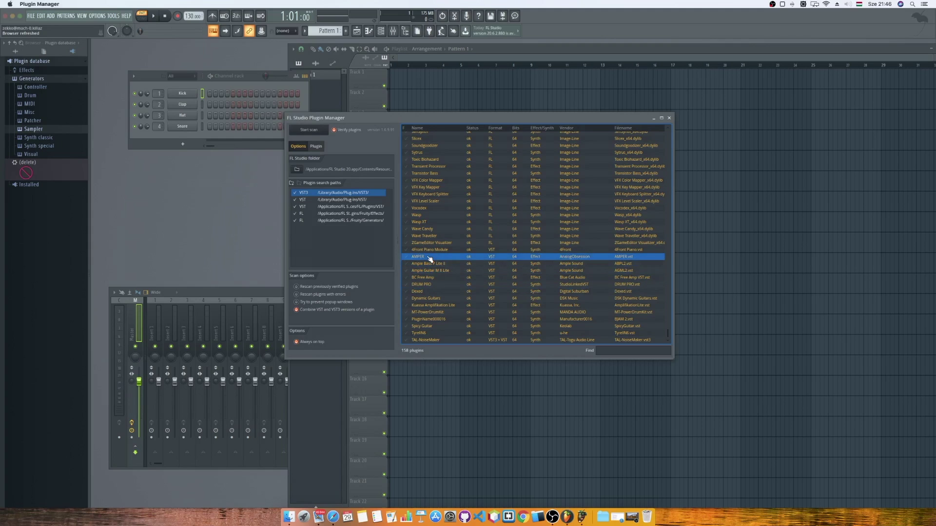
click(429, 251)
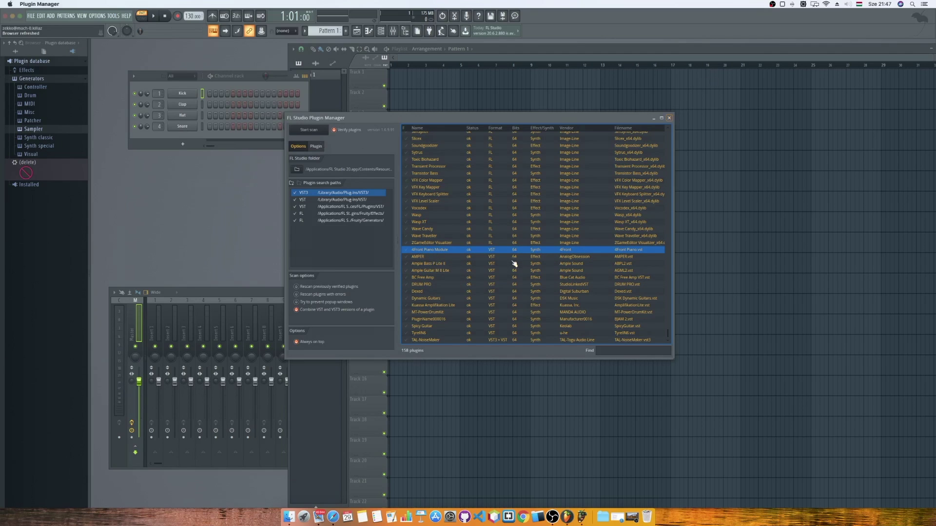
scroll(545, 215, up, 10)
scroll(545, 214, down, 10)
Confirm 4Front Piano Module's plugin type is Synth and close the Plugin Manager.
click(317, 147)
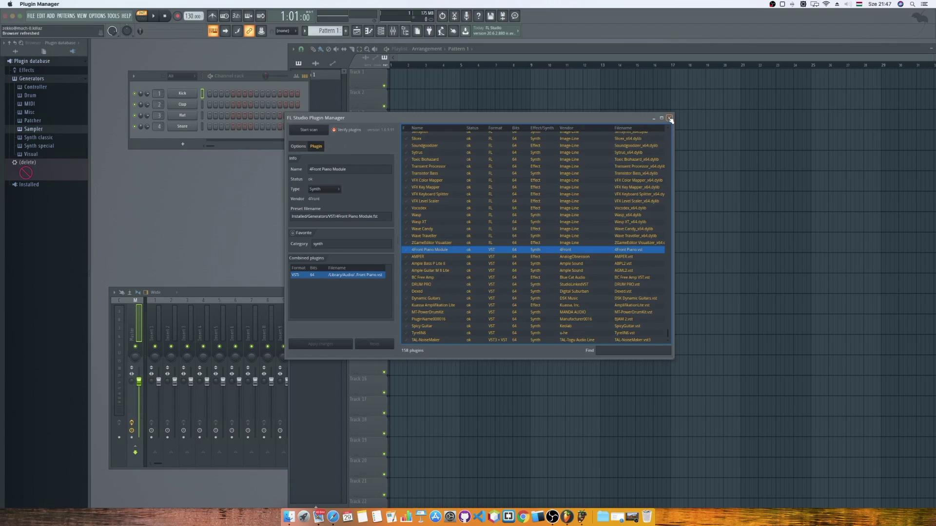
click(338, 190)
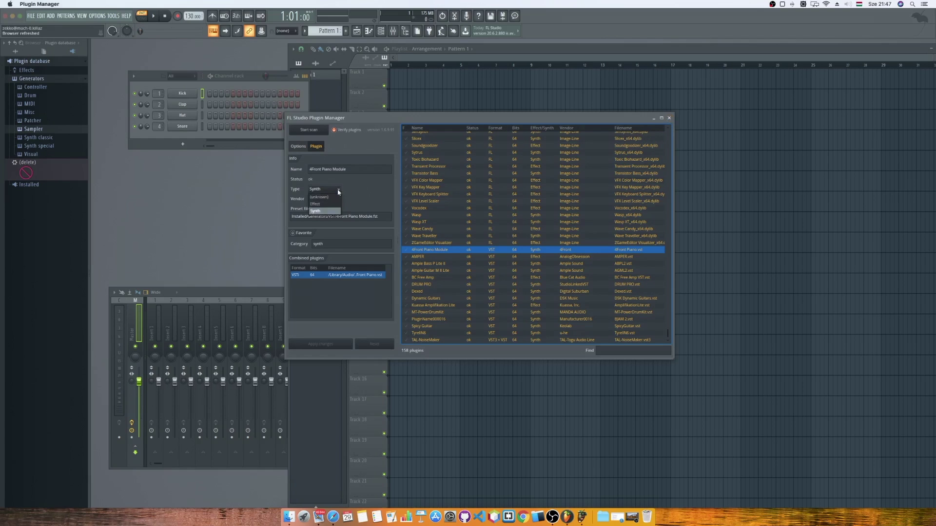
click(373, 191)
click(669, 118)
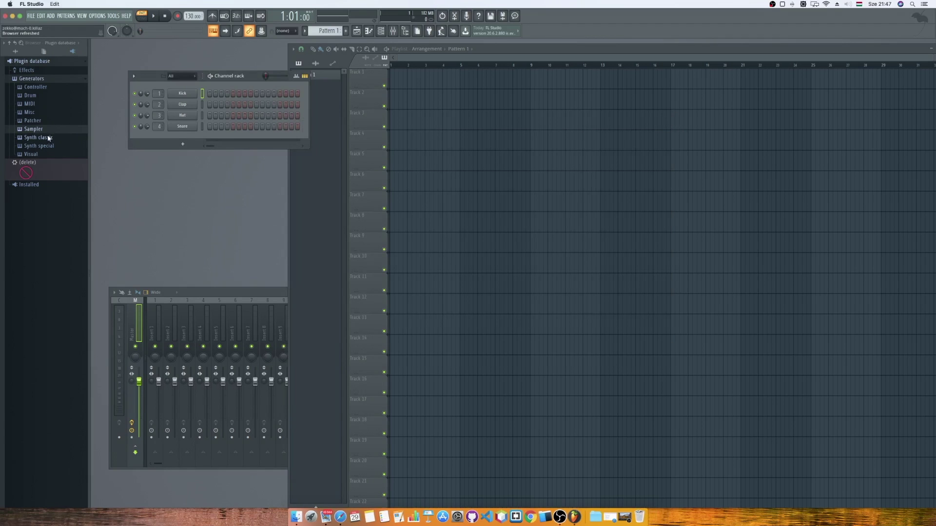
Refresh the plugin browser and search it for 'dexed'.
click(44, 138)
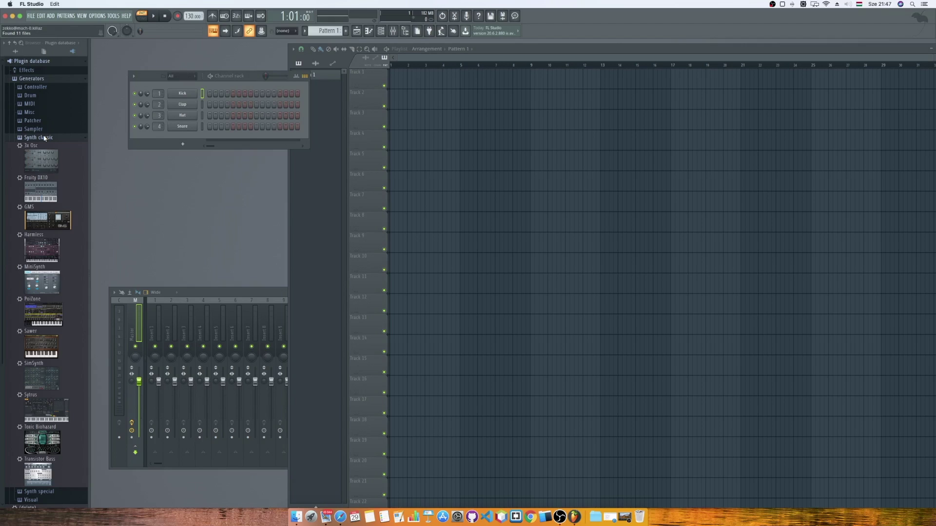
click(44, 138)
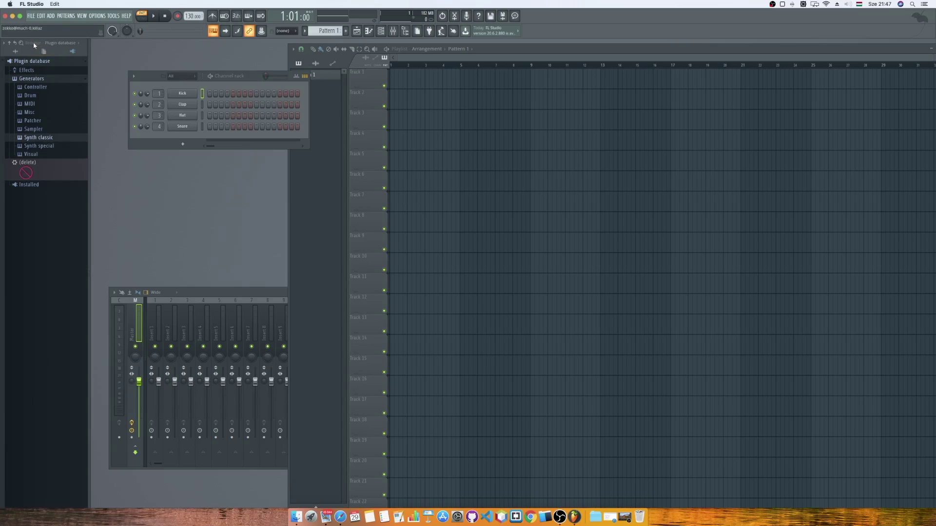
click(60, 43)
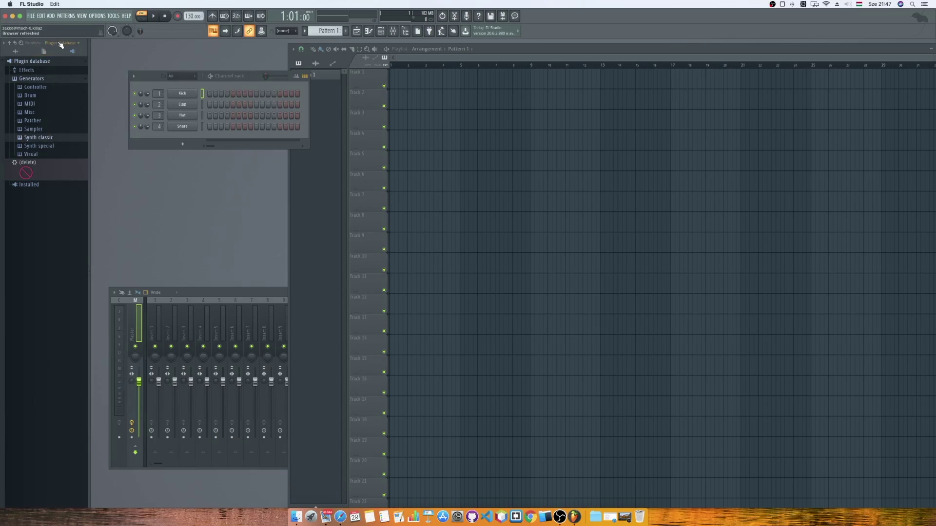
click(21, 43)
text(dexed)
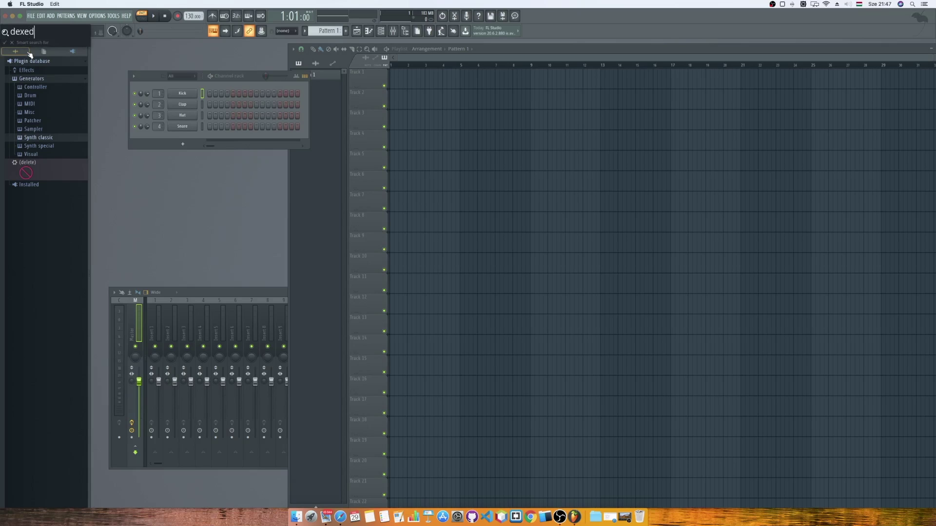
key(Return)
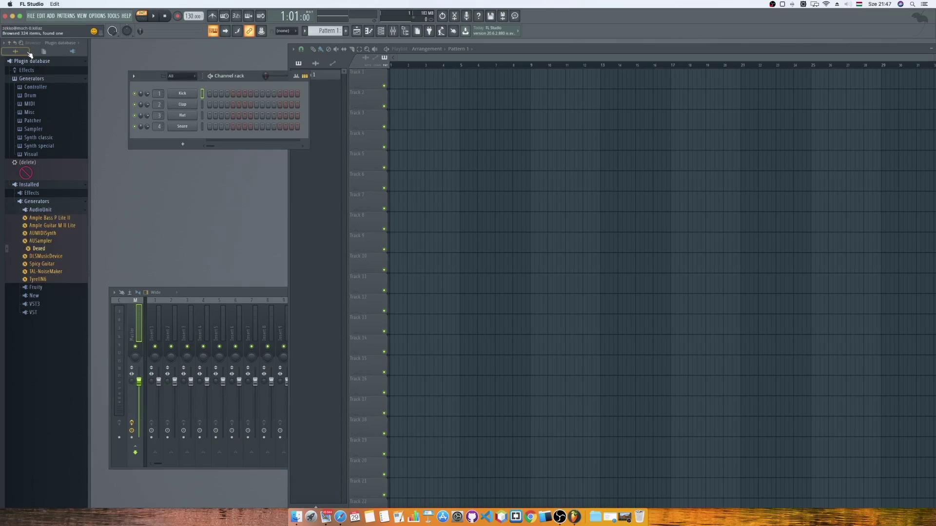
Expand the Installed plugins list and add Dexed to the channel rack.
right_click(41, 188)
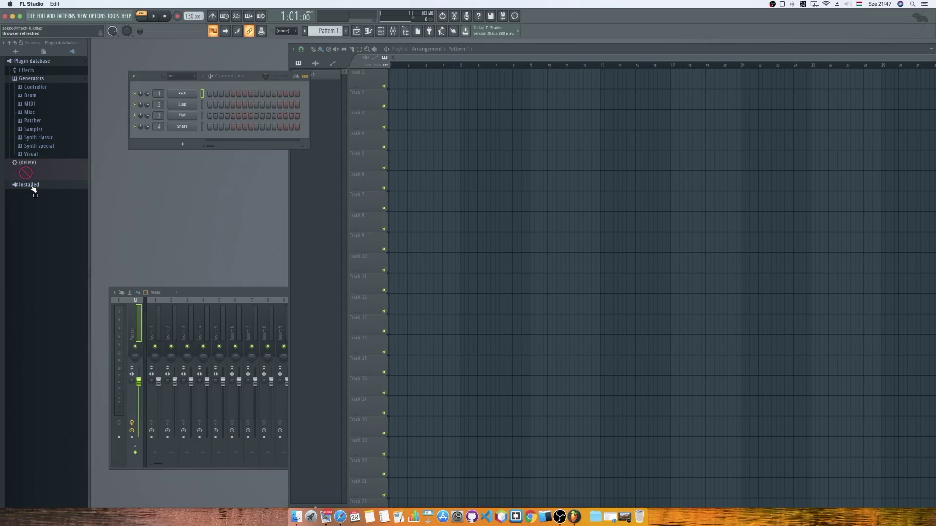
click(32, 186)
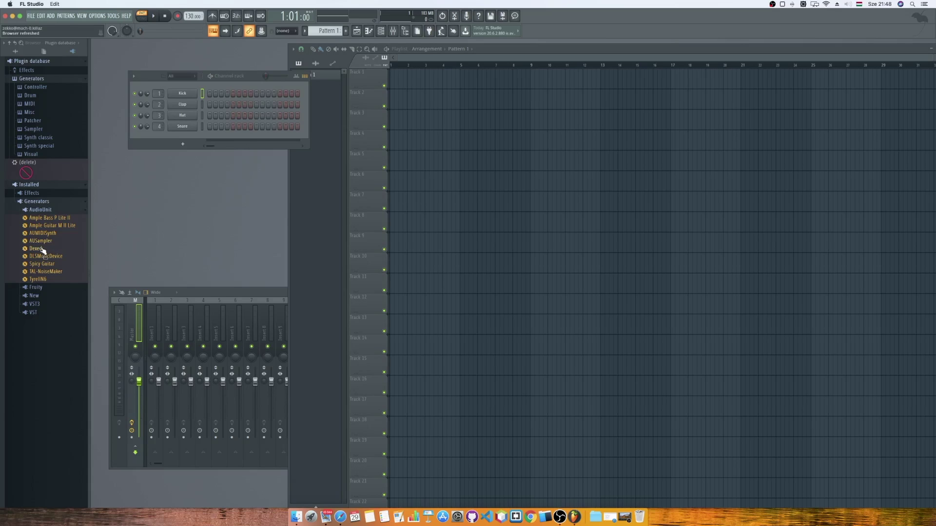
drag(37, 250, 182, 94)
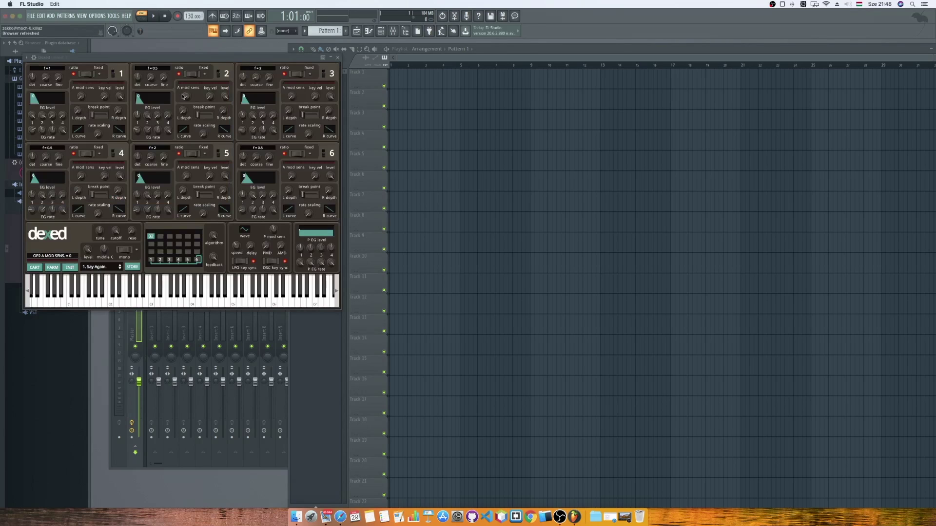
Add Ample Guitar M II Lite and replace the Clap channel with Ample Bass P Lite II.
click(339, 57)
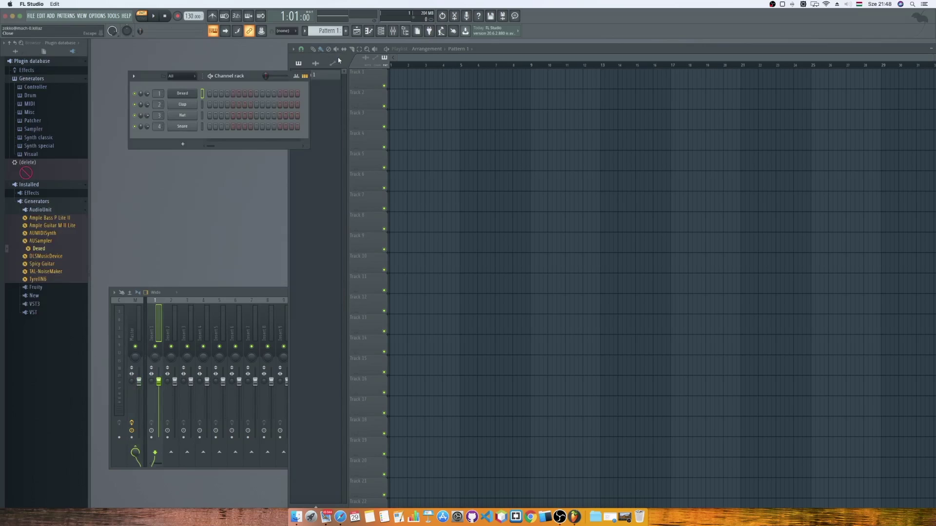
drag(51, 225, 181, 133)
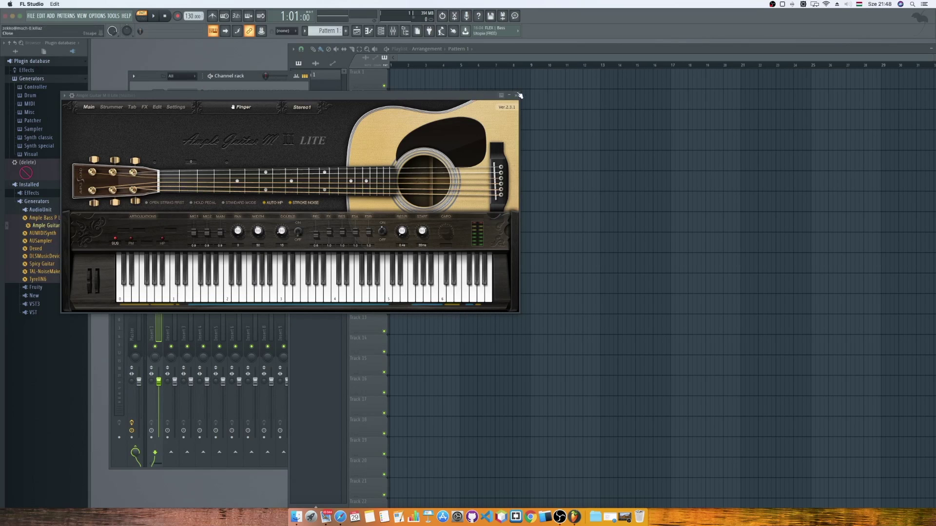
click(517, 96)
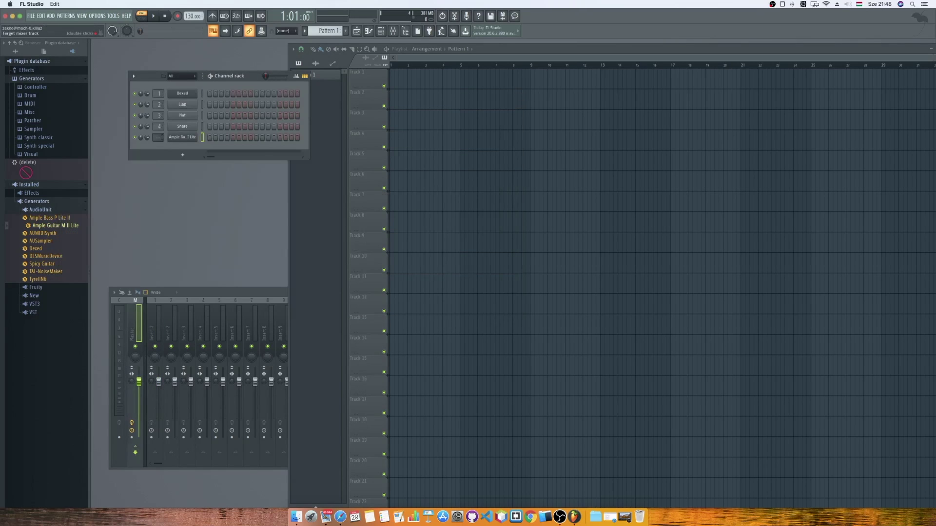
scroll(158, 137, up, 5)
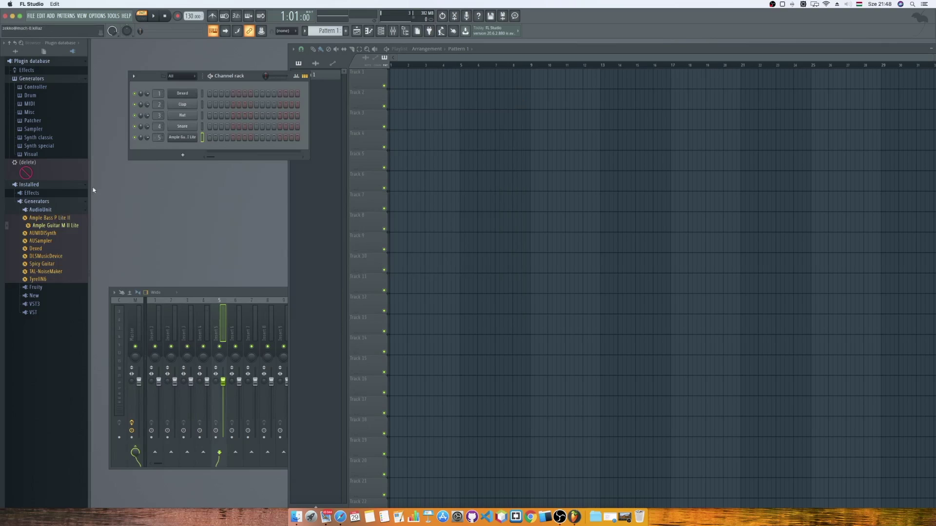
drag(57, 218, 172, 105)
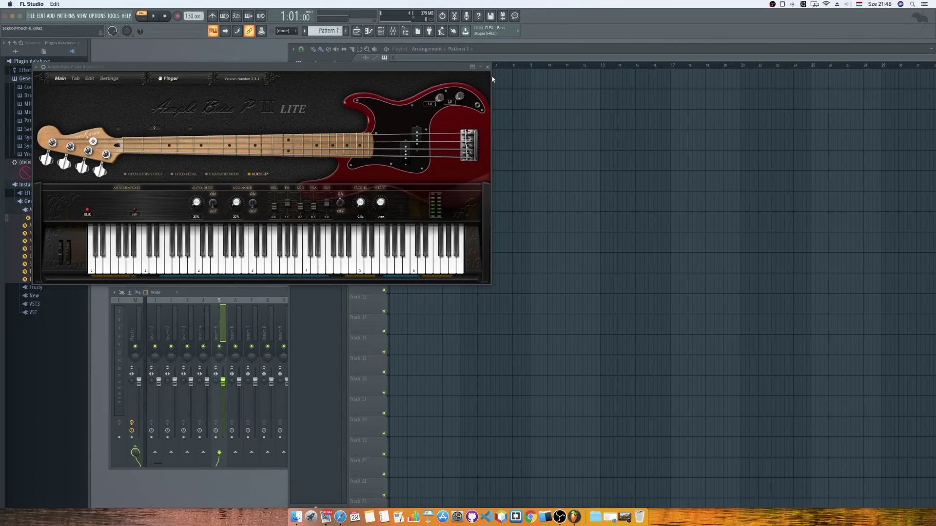
click(491, 70)
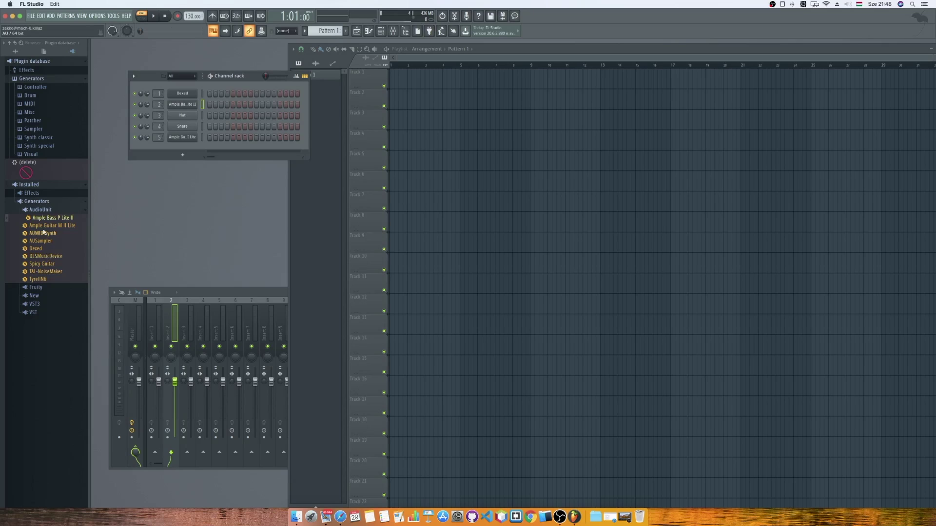
Put DRUM PRO from the VST generators onto the Hat channel and add MT-PowerDrumKit.
click(40, 212)
click(36, 218)
click(35, 218)
click(35, 227)
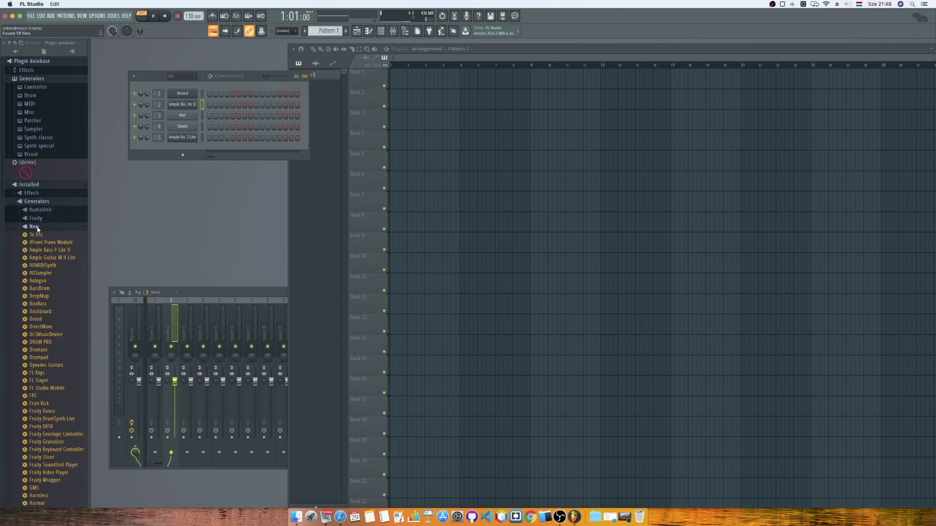
click(34, 227)
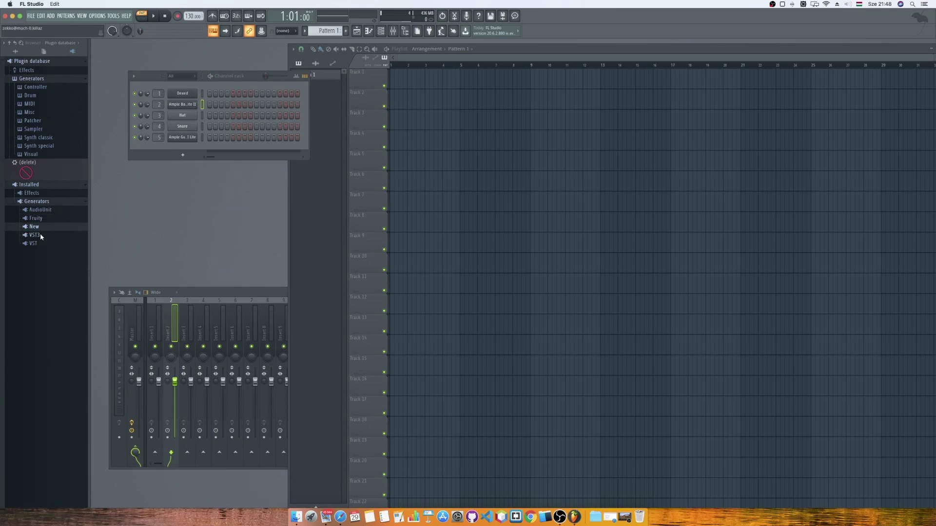
click(34, 243)
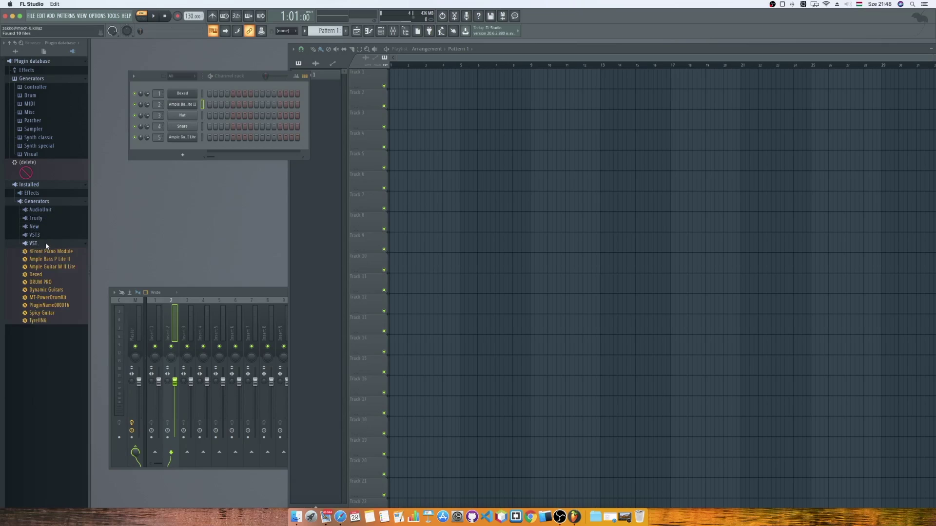
drag(41, 280, 180, 117)
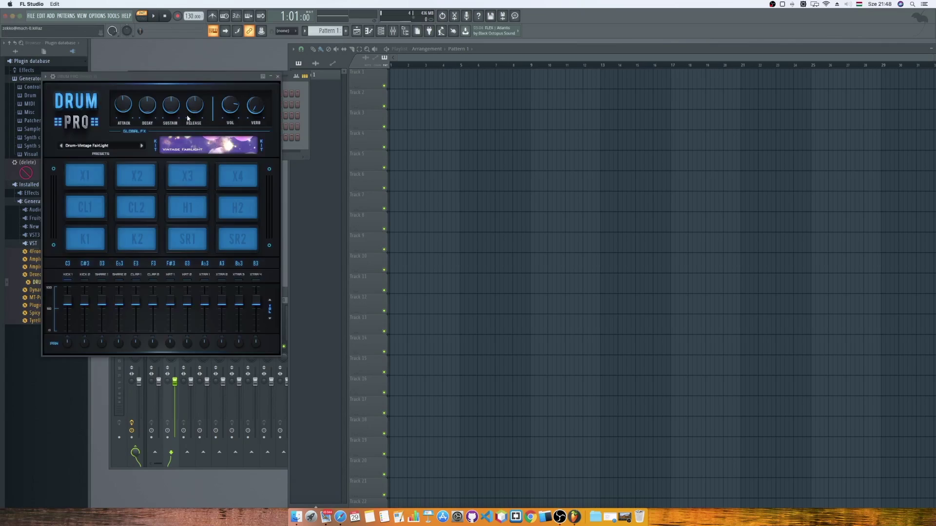
click(278, 77)
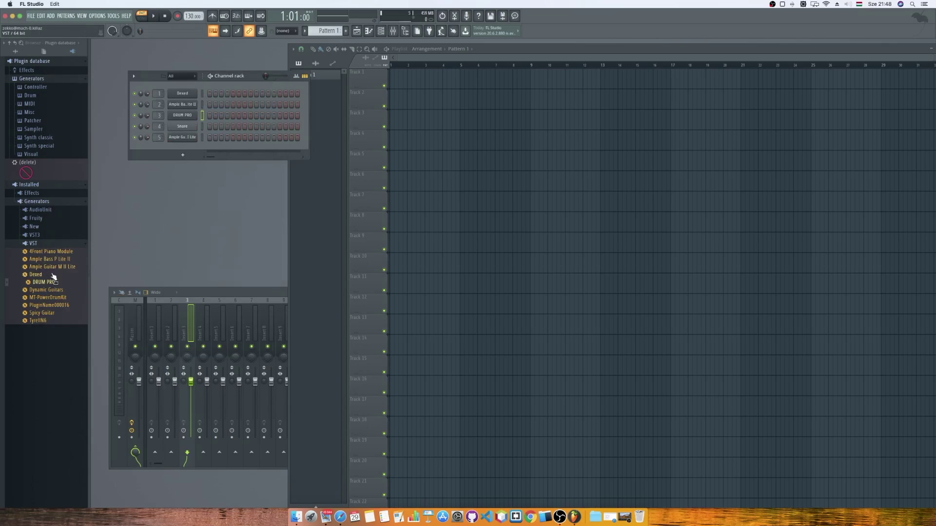
drag(50, 297, 182, 125)
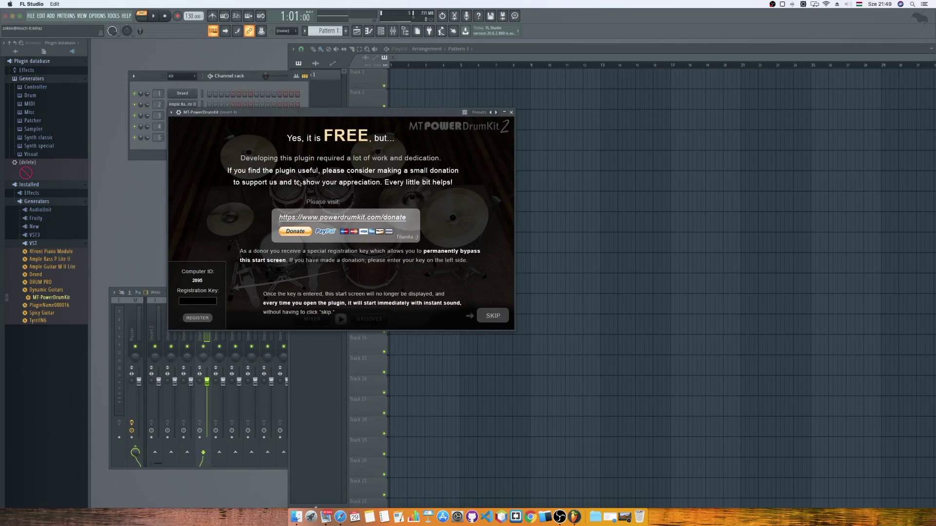
Skip MT-PowerDrumKit's donation screen, test the bass drum twice, and close its window.
click(491, 316)
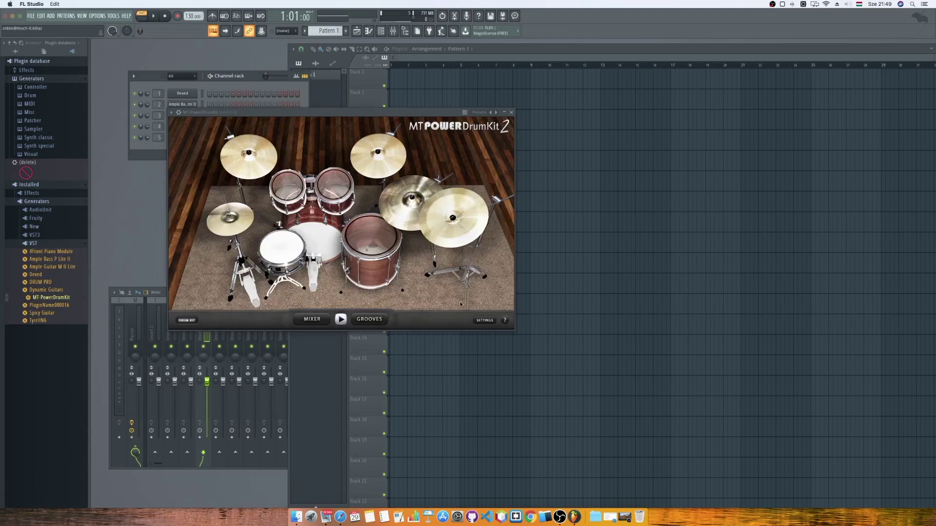
click(313, 246)
click(315, 236)
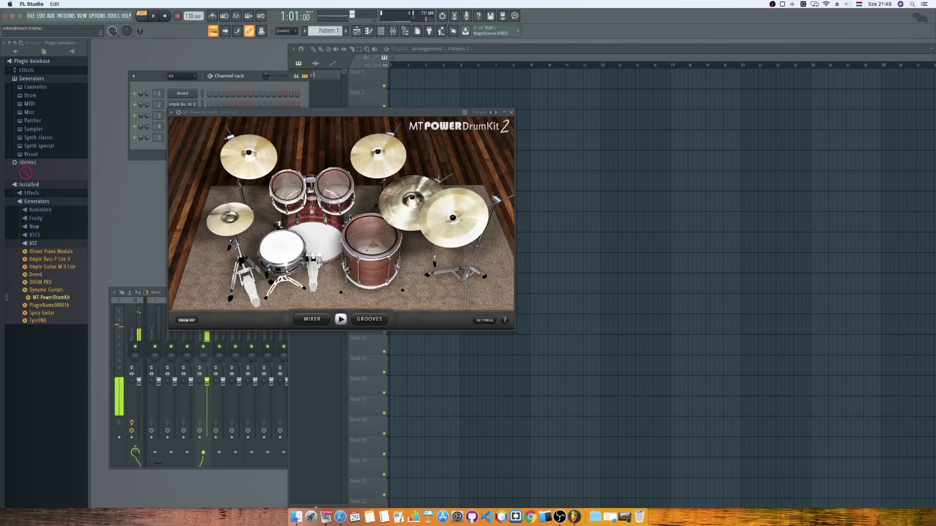
click(512, 112)
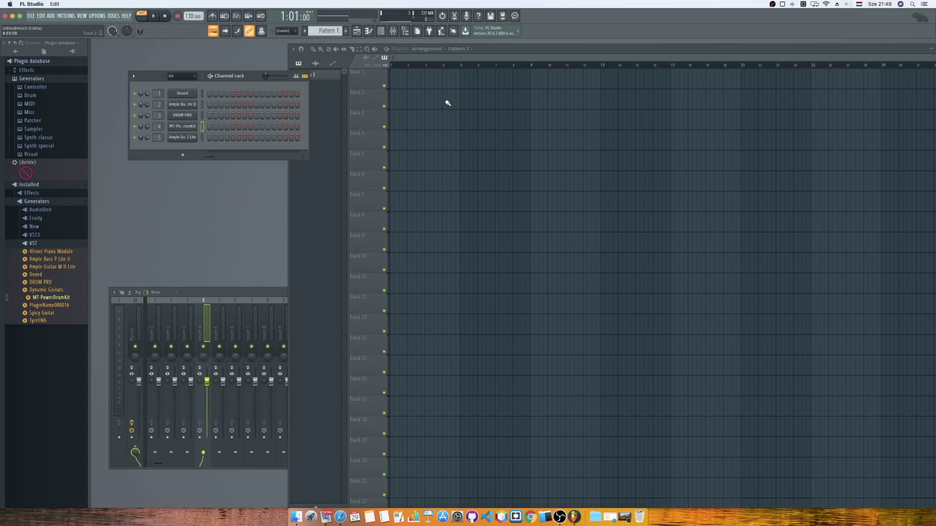
Place Pattern 1 at bar 1 of Track 1 and open MT-PowerDrumKit's piano roll.
drag(409, 79, 396, 81)
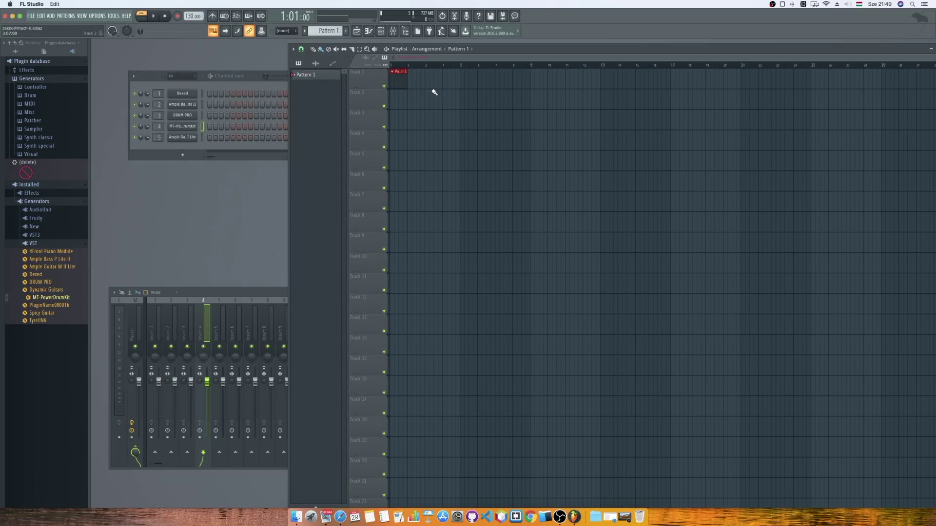
click(369, 30)
drag(402, 84, 460, 84)
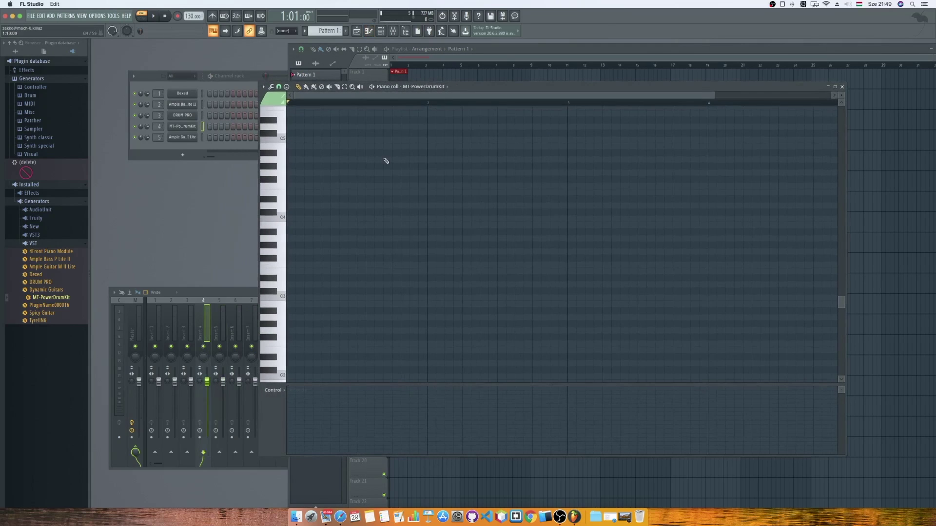
Audition the kit's drum sounds and place a low A2 hit at the pattern start.
click(272, 250)
click(273, 310)
click(277, 312)
click(279, 316)
click(278, 336)
click(278, 330)
click(282, 318)
click(291, 317)
click(291, 317)
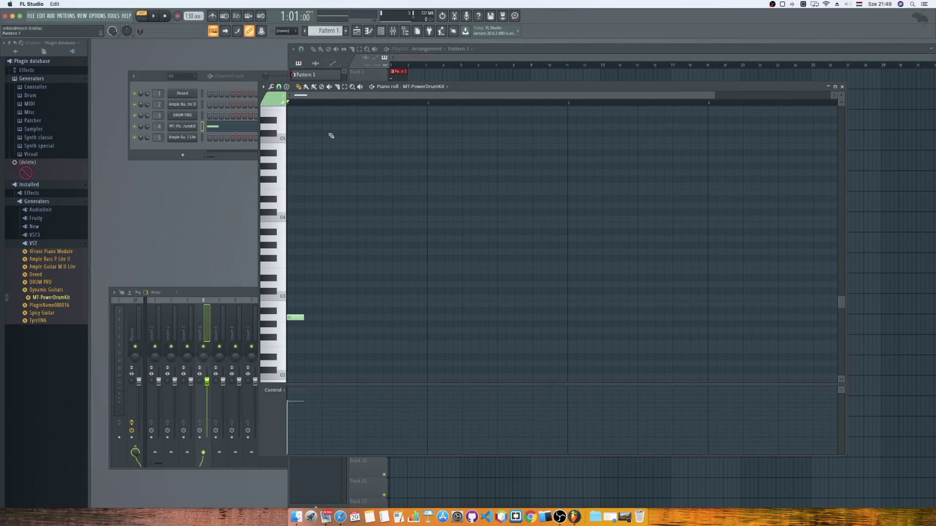
drag(283, 267, 281, 138)
Draw a row of eight D5 notes across bar 1 and play it back.
click(292, 127)
click(312, 127)
click(328, 127)
click(345, 127)
click(363, 127)
click(382, 127)
click(399, 127)
click(417, 128)
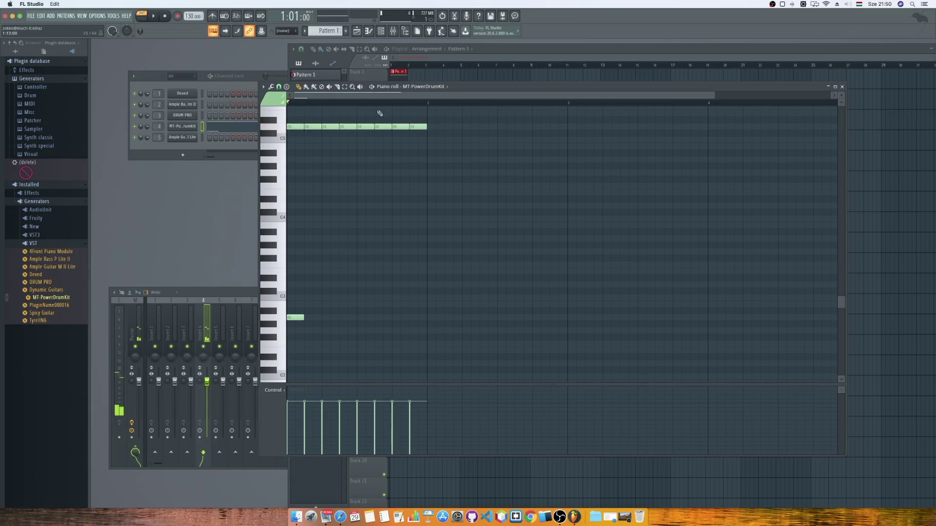
click(156, 17)
click(156, 17)
Add a second A2 hit and a D3 note, then play the groove.
click(323, 318)
click(344, 305)
drag(343, 304, 343, 284)
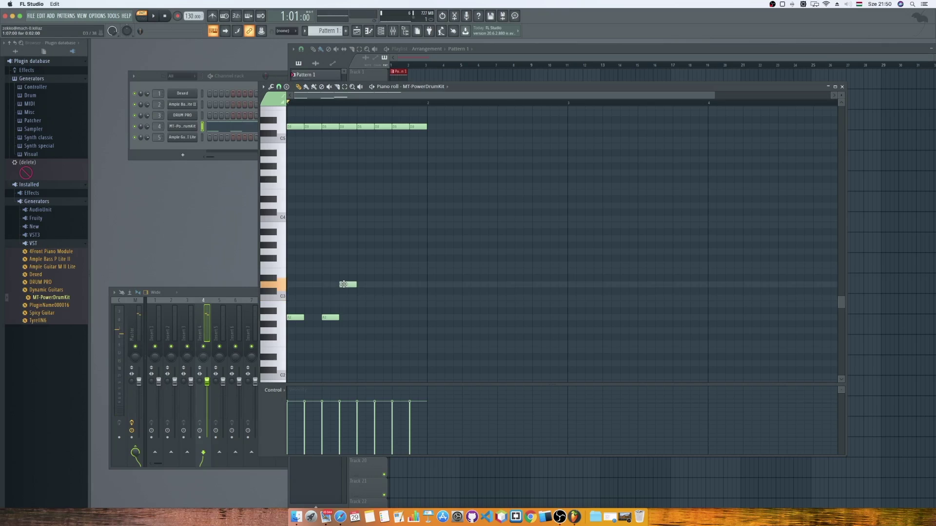
click(154, 16)
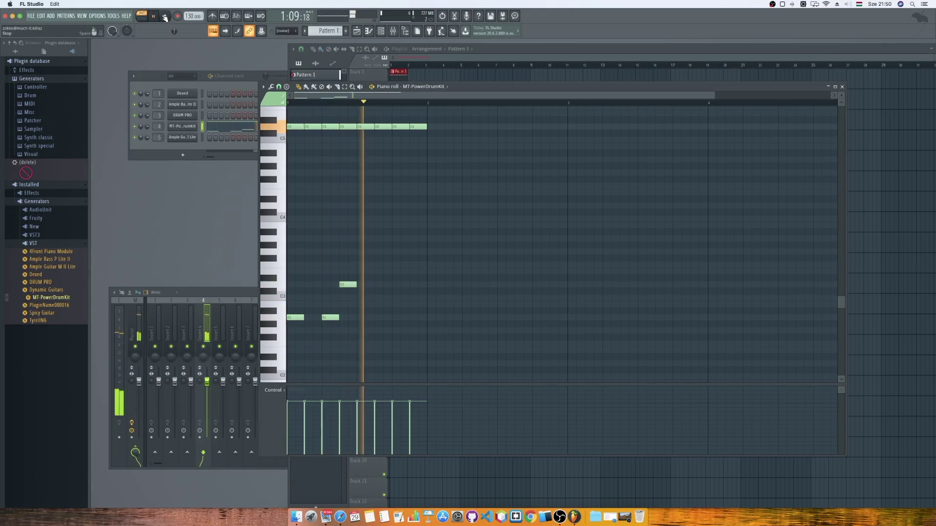
click(165, 17)
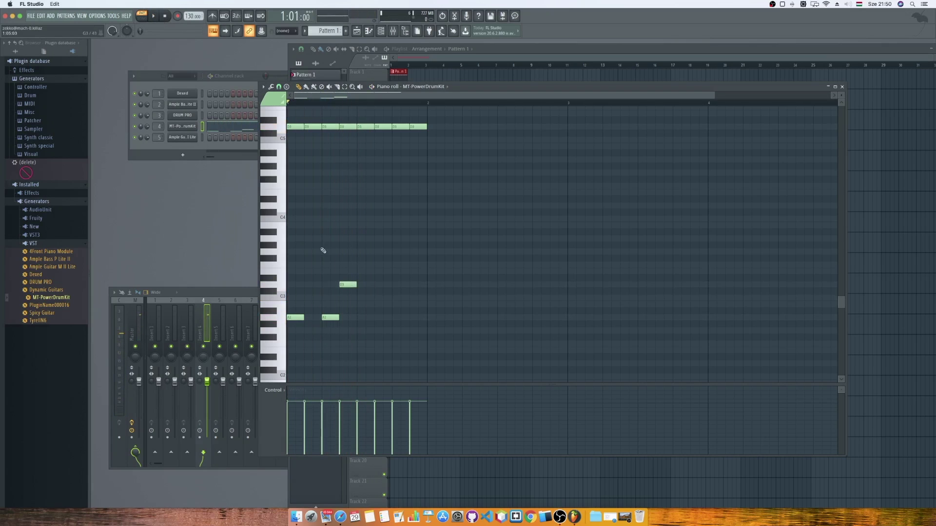
click(156, 18)
key(space)
Shift the D3 and A2 notes one step later and add two more A2 hits.
drag(348, 284, 366, 285)
click(335, 318)
drag(335, 318, 352, 318)
click(153, 17)
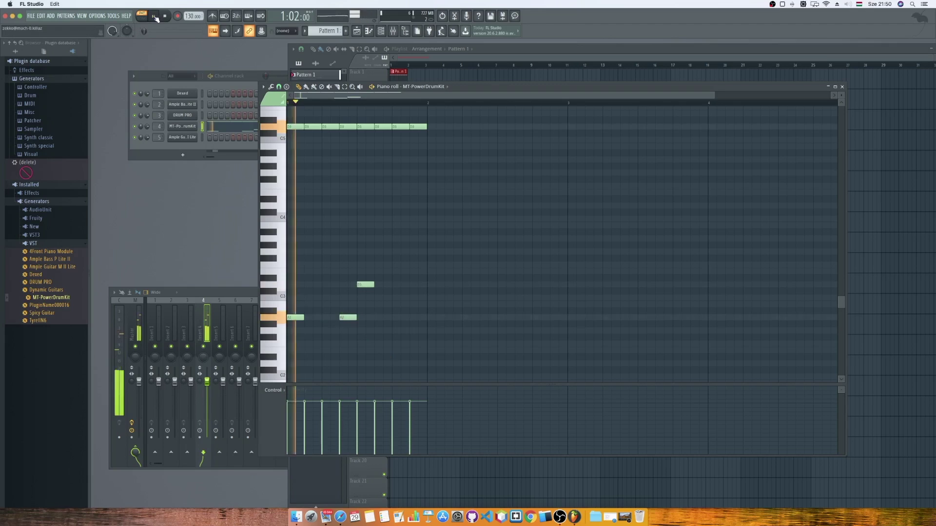
click(166, 17)
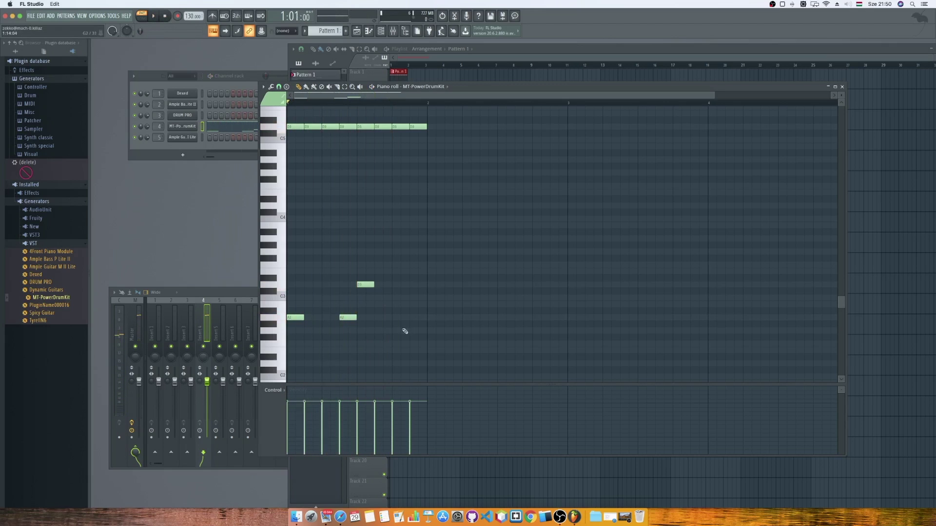
click(383, 317)
click(419, 317)
key(space)
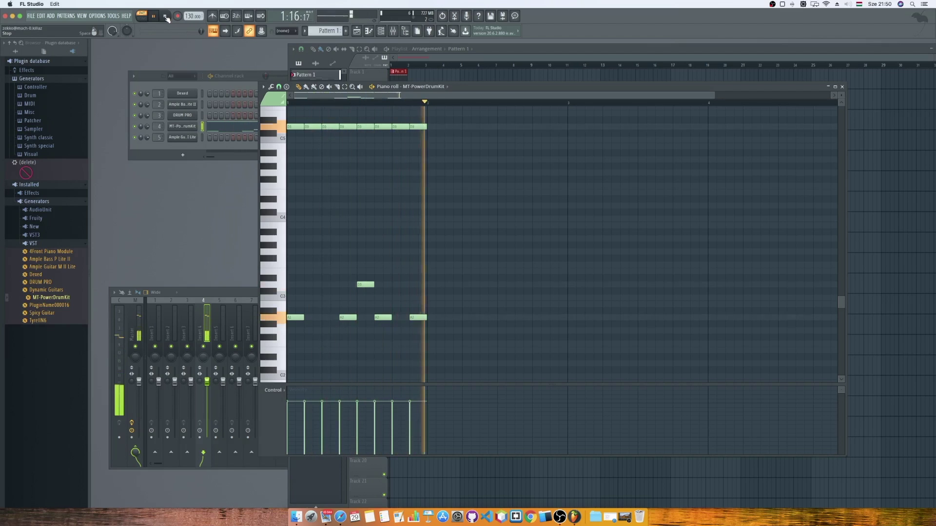
click(167, 17)
Raise the later A2 hits to C3 and F#3, add a higher hit, and play the pattern.
click(284, 311)
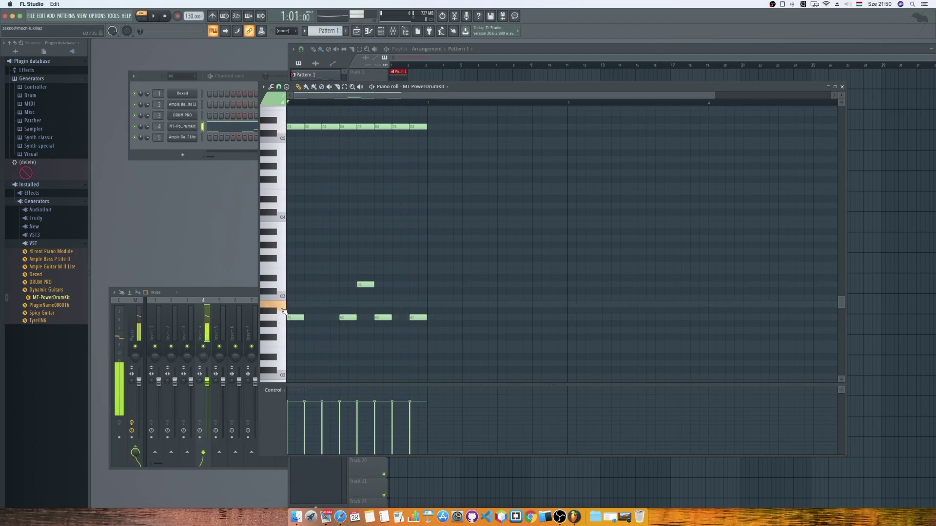
click(284, 302)
click(283, 297)
drag(378, 317, 377, 296)
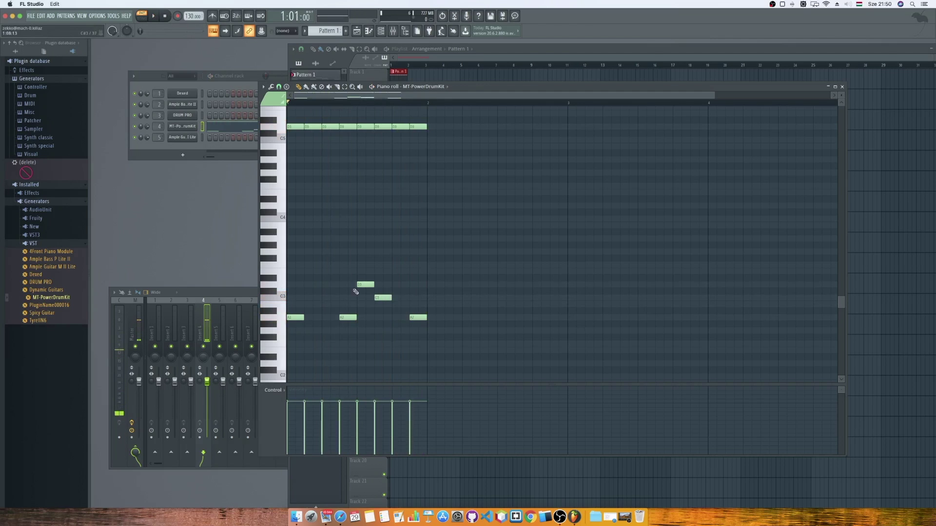
click(280, 251)
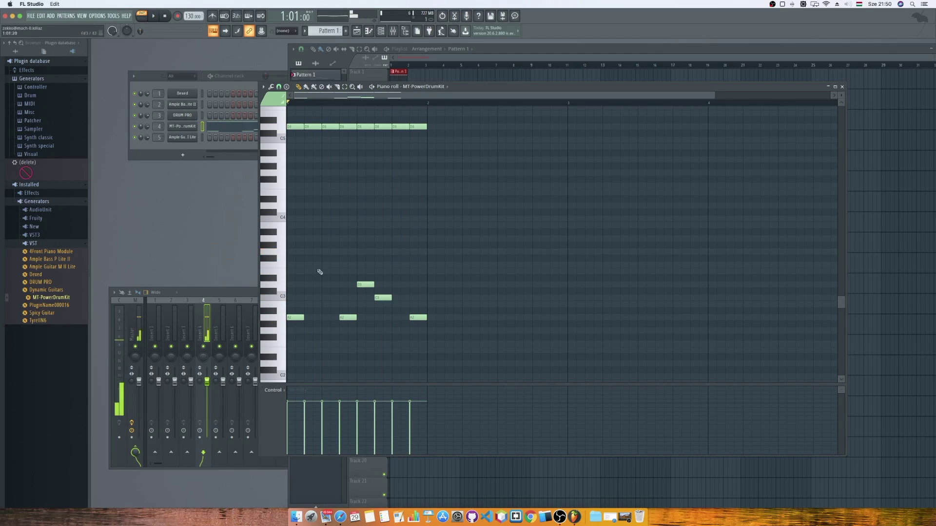
drag(418, 318, 416, 246)
click(151, 16)
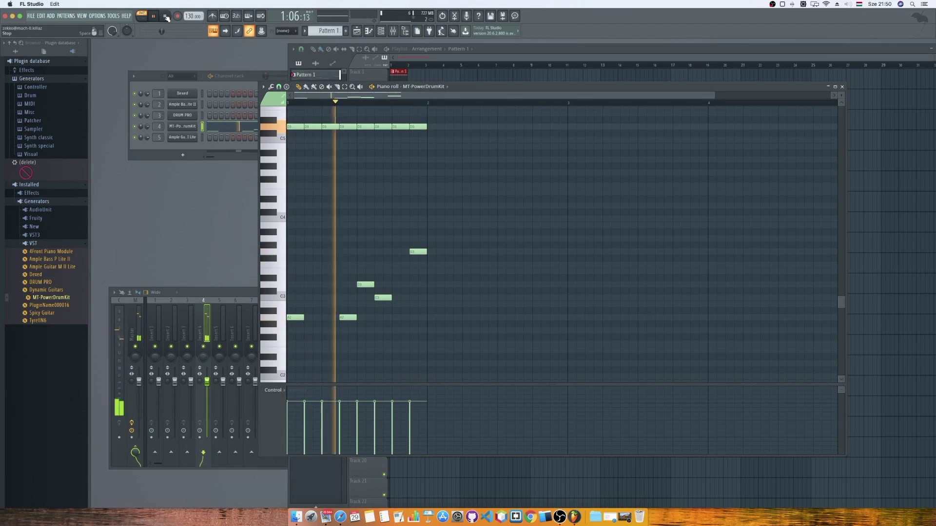
click(398, 238)
drag(400, 238, 393, 239)
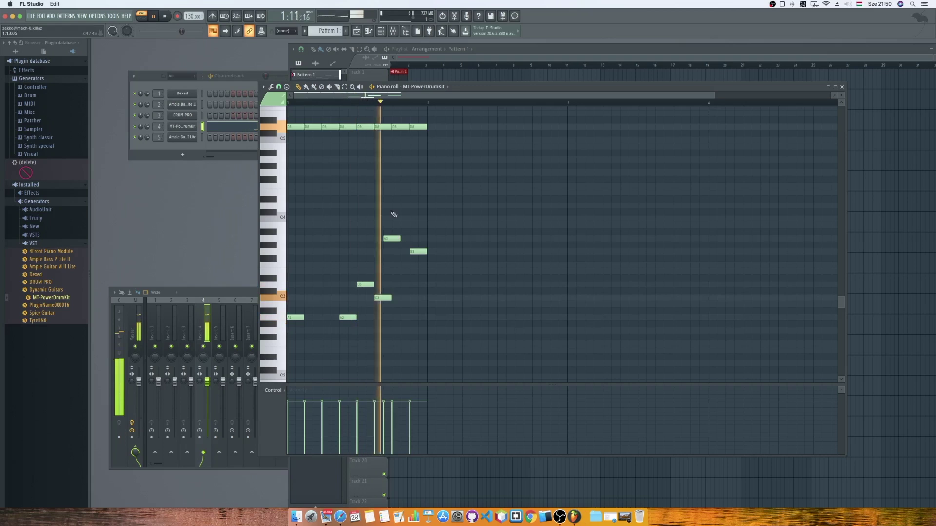
key(space)
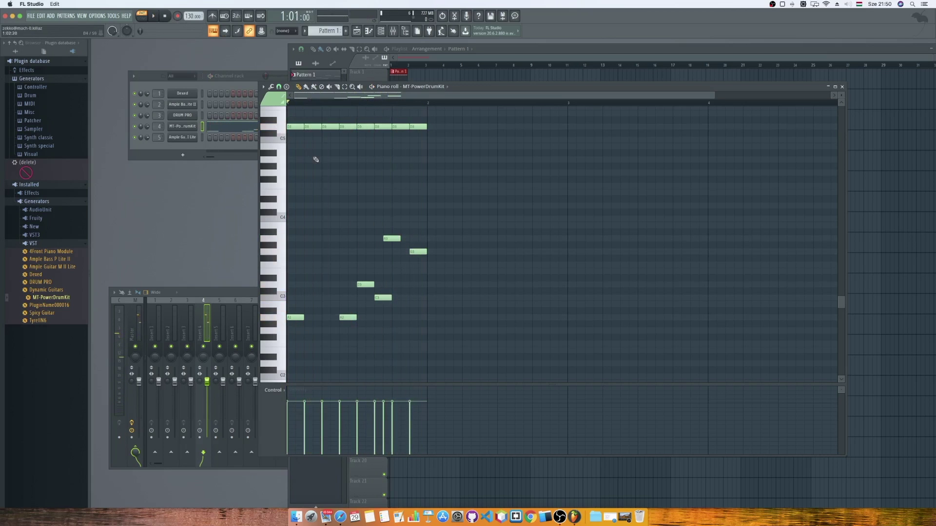
key(ctrl+a)
Duplicate the one-bar drum pattern into a second bar with Ctrl+B.
drag(291, 125, 281, 126)
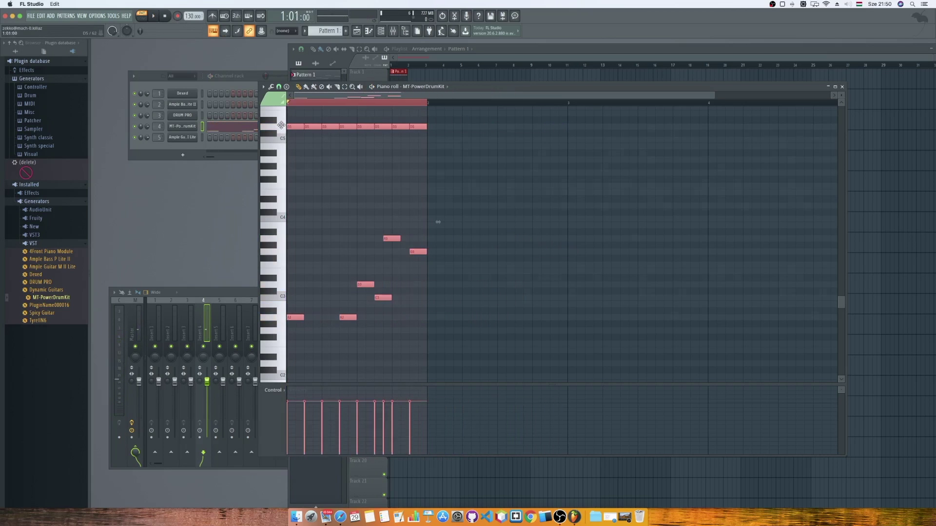
key(ctrl+b)
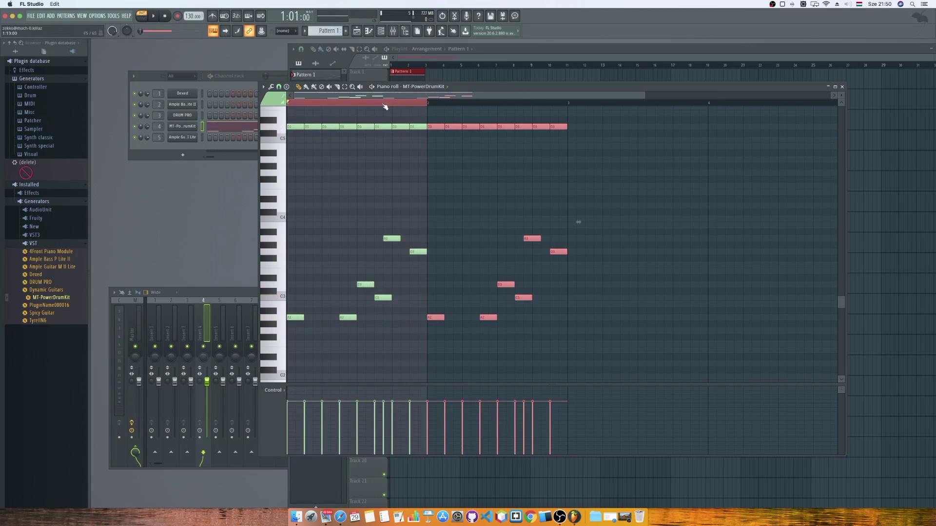
click(347, 100)
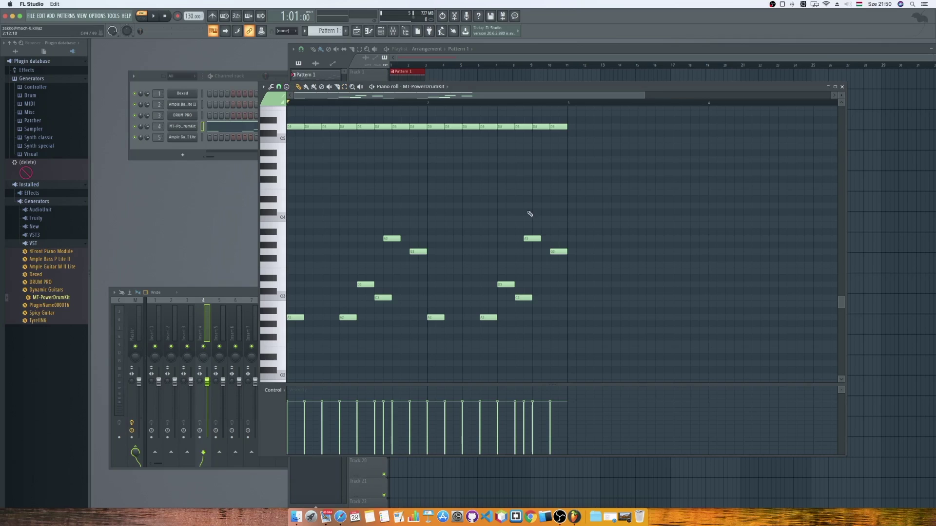
Delete two first-bar hits, add an F3 hit in their place, and play the pattern.
right_click(392, 238)
right_click(418, 251)
click(282, 272)
click(282, 267)
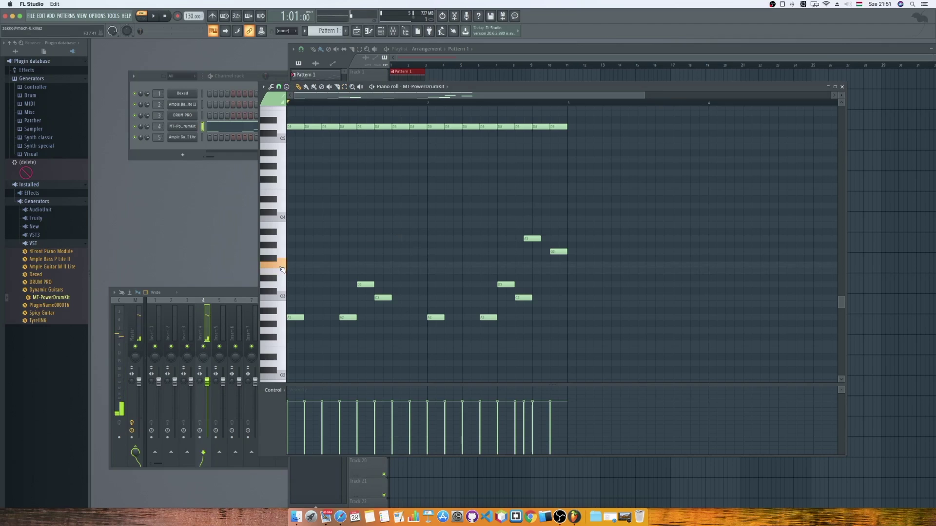
click(418, 266)
click(154, 17)
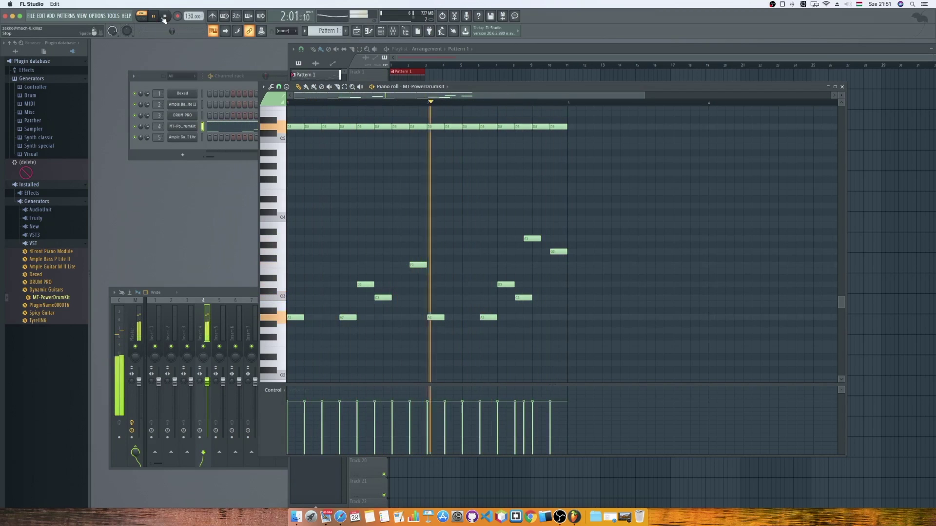
click(165, 16)
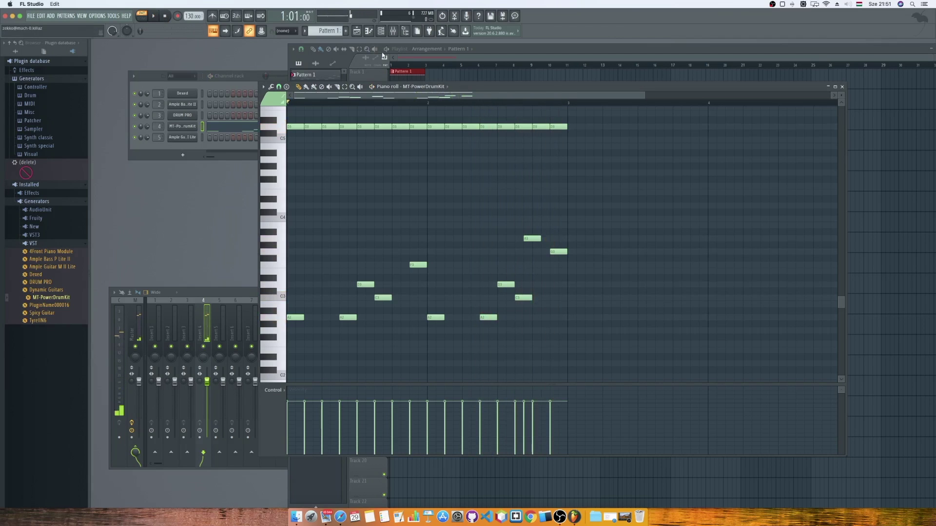
Create Pattern 2, paint it at the start of Track 2, and stretch it to two bars.
click(497, 68)
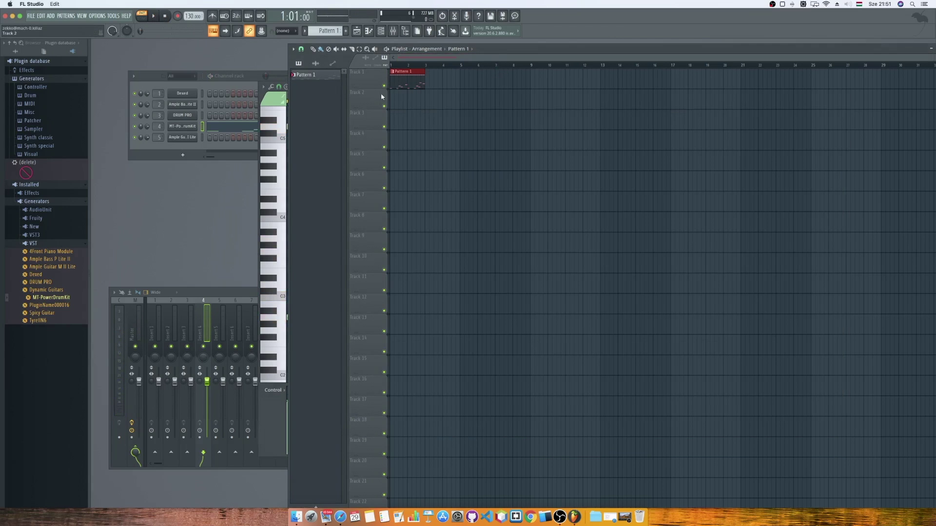
click(346, 30)
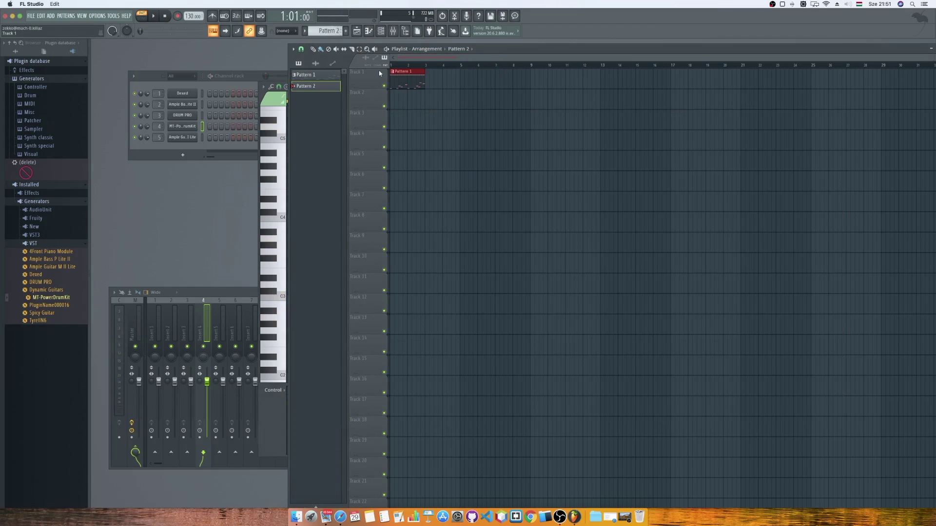
click(403, 100)
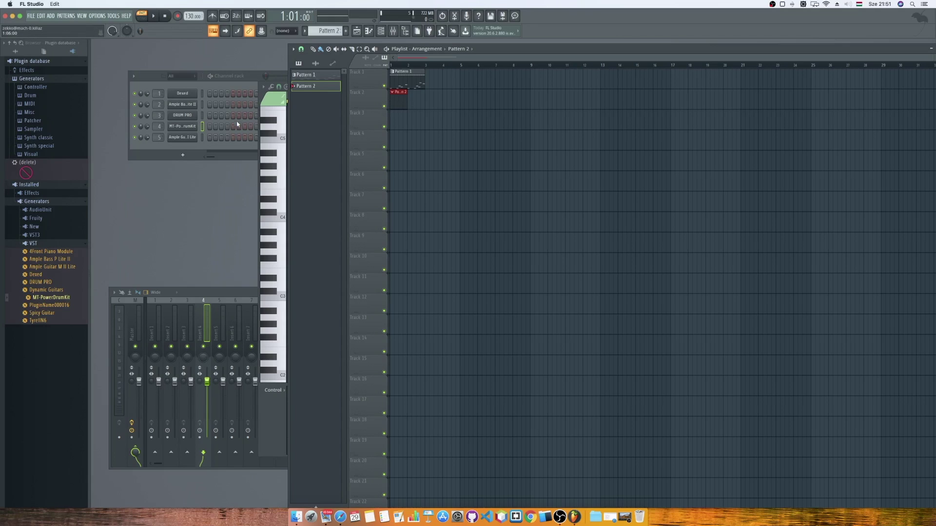
drag(405, 101, 429, 97)
Open Pattern 2's empty piano roll and its channel list.
click(369, 31)
click(369, 31)
click(368, 31)
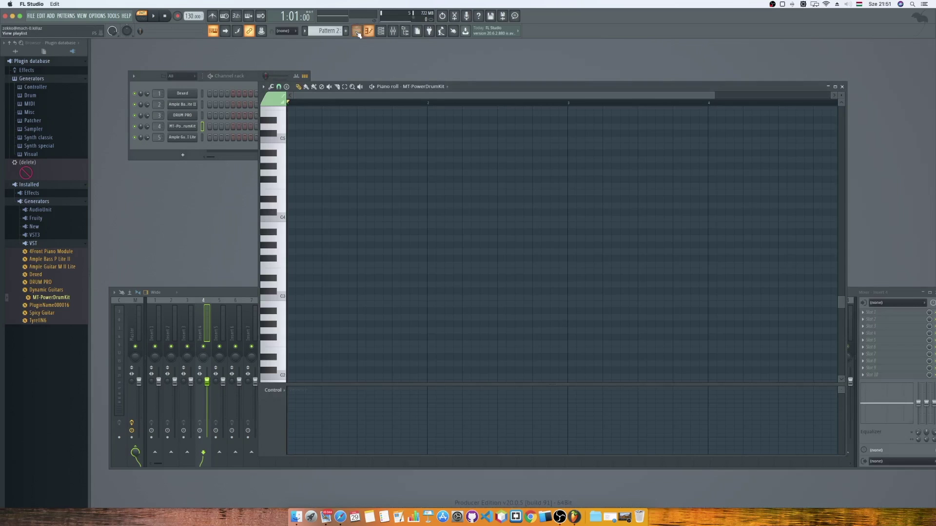
click(357, 31)
click(264, 120)
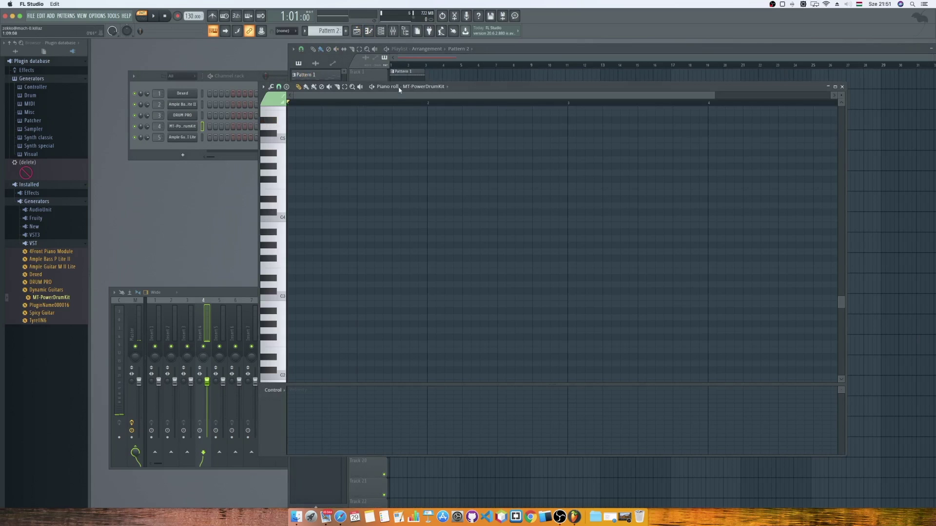
click(424, 86)
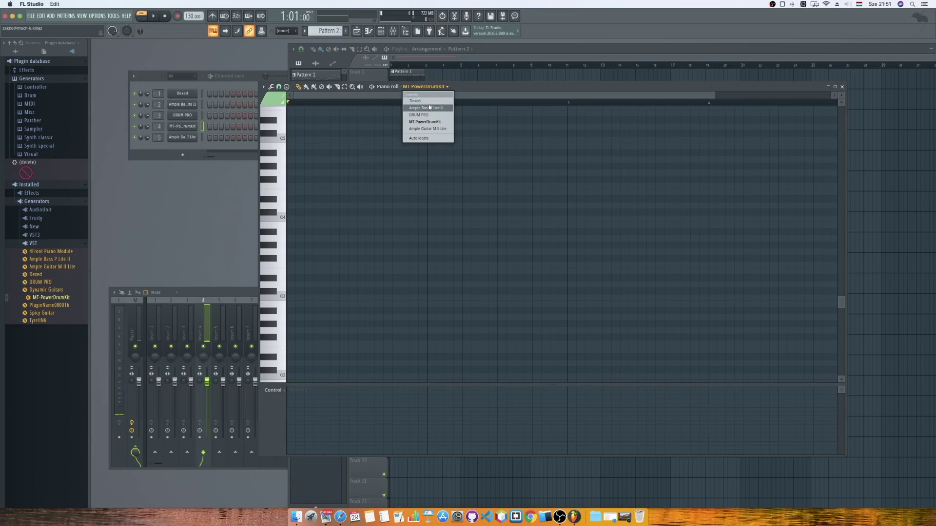
Switch the piano roll to Ample Bass P Lite II and write G3, A3, A3 at the start.
click(428, 107)
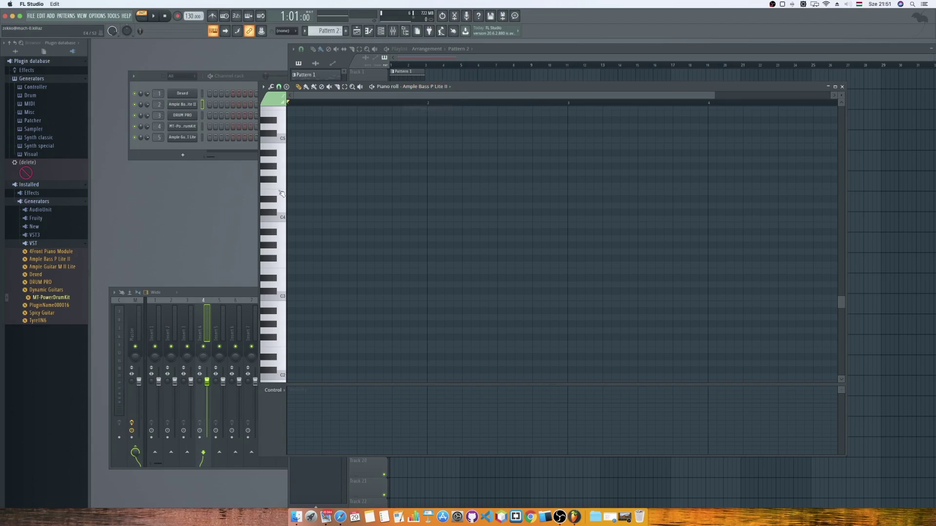
click(281, 252)
click(283, 239)
click(283, 239)
click(282, 251)
click(292, 252)
click(308, 238)
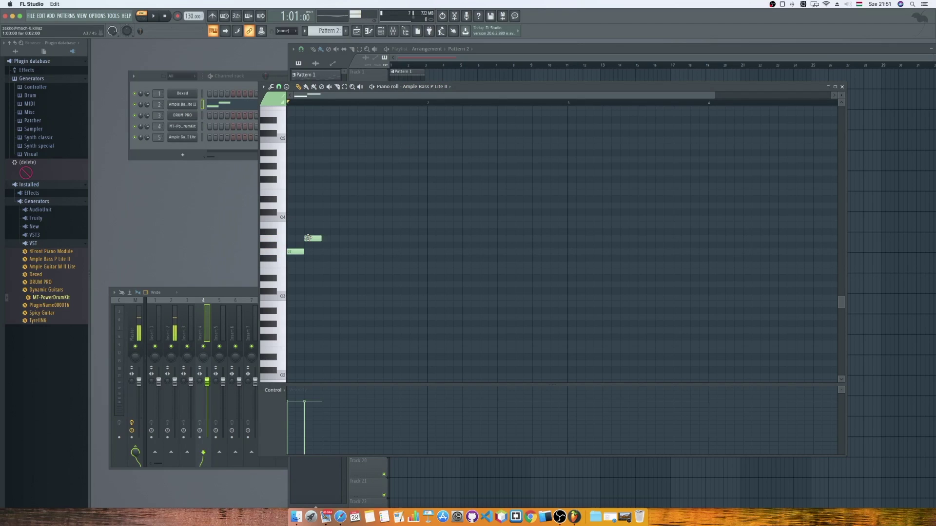
click(344, 238)
Extend the bassline with a G3 and three more A3 notes, previewing as you go.
key(space)
key(space)
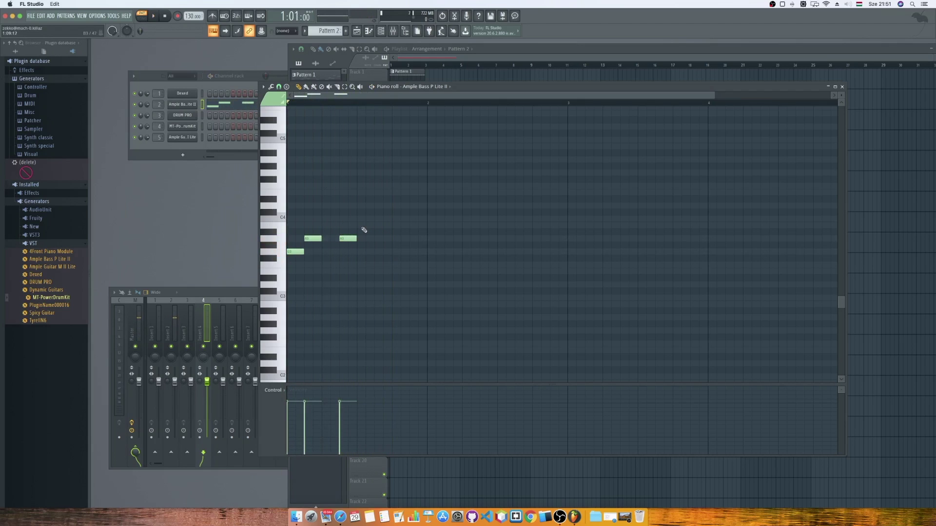
key(space)
key(space)
click(380, 251)
click(396, 238)
key(space)
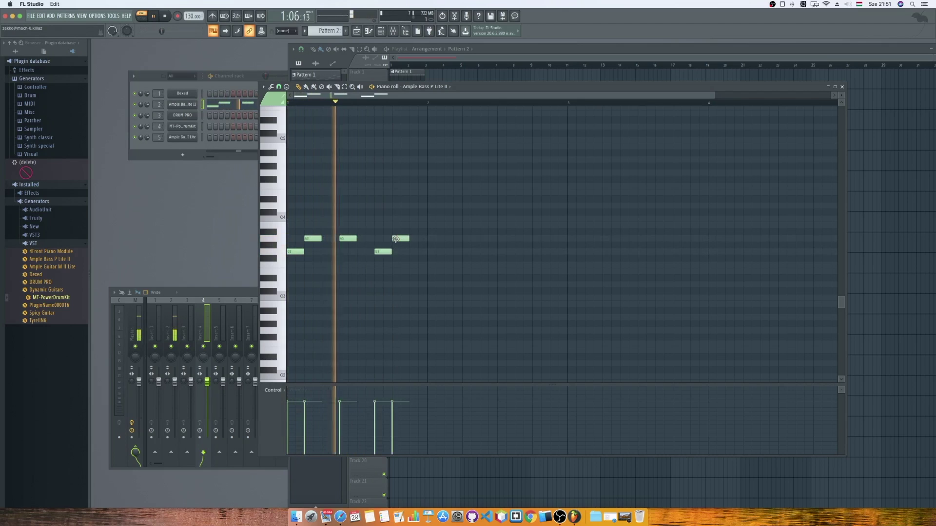
key(space)
click(430, 238)
key(space)
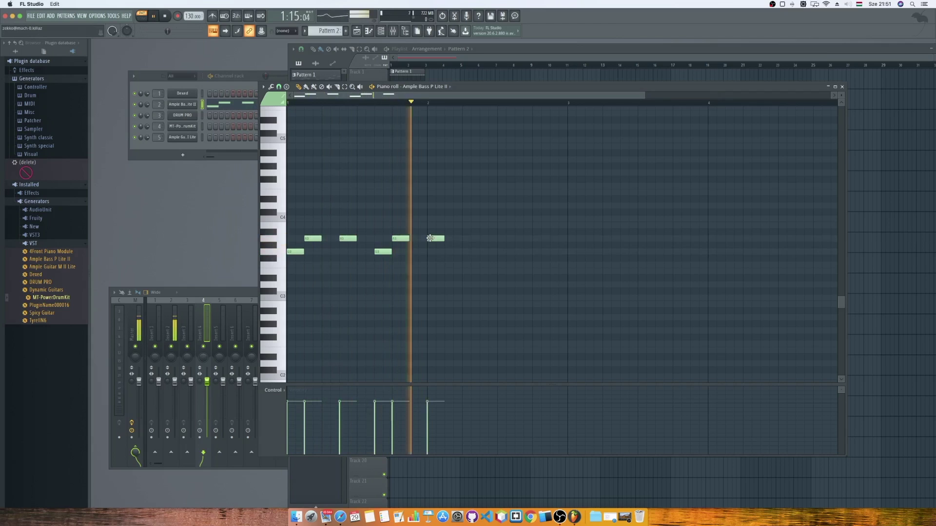
key(space)
click(464, 239)
key(space)
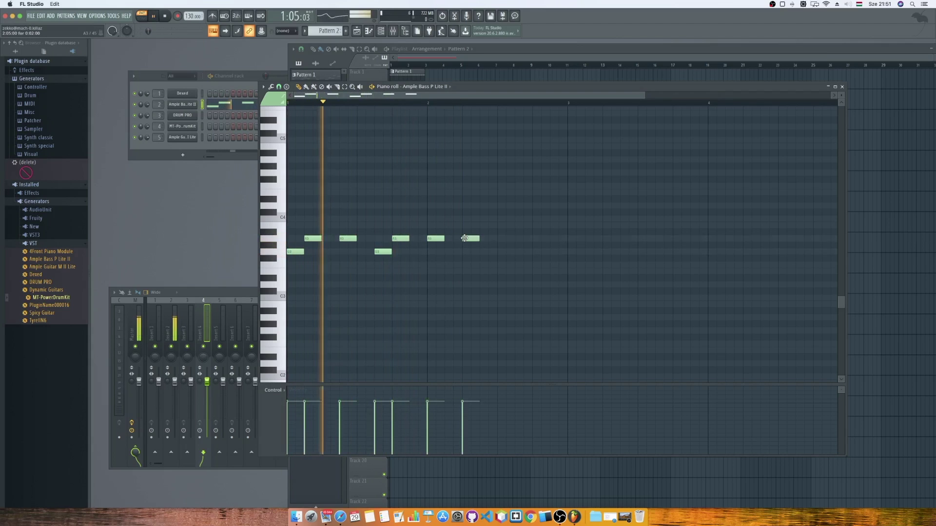
key(space)
Finish bar 2 with G3, two higher notes and a closing G3, preview, and close the piano roll.
click(502, 252)
click(518, 219)
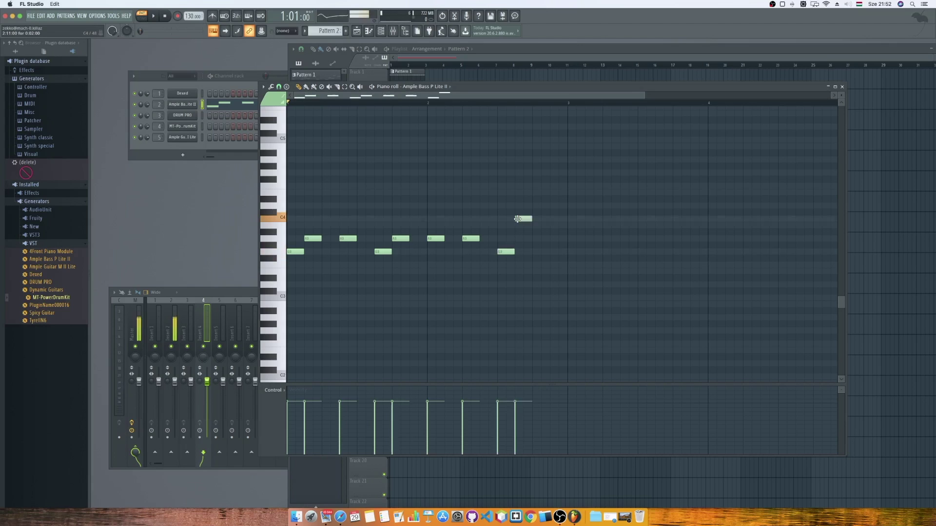
key(space)
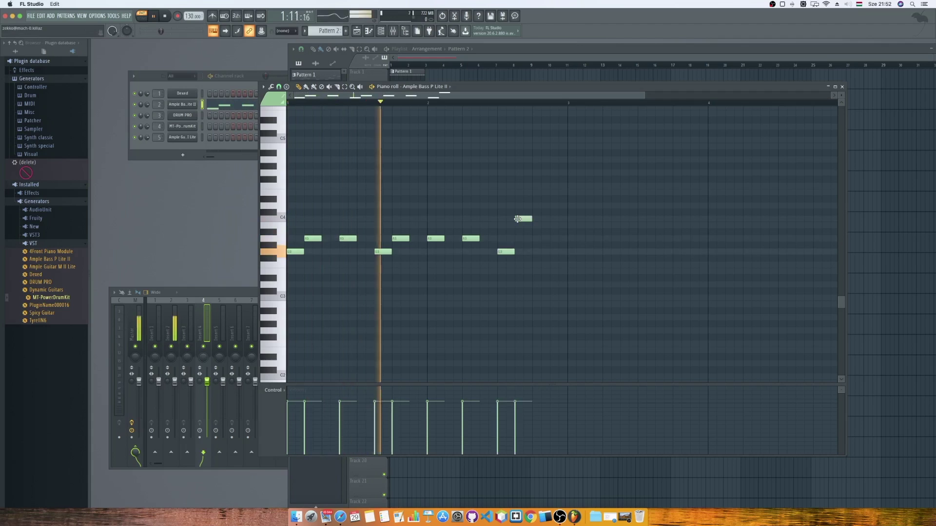
key(space)
click(536, 225)
click(552, 251)
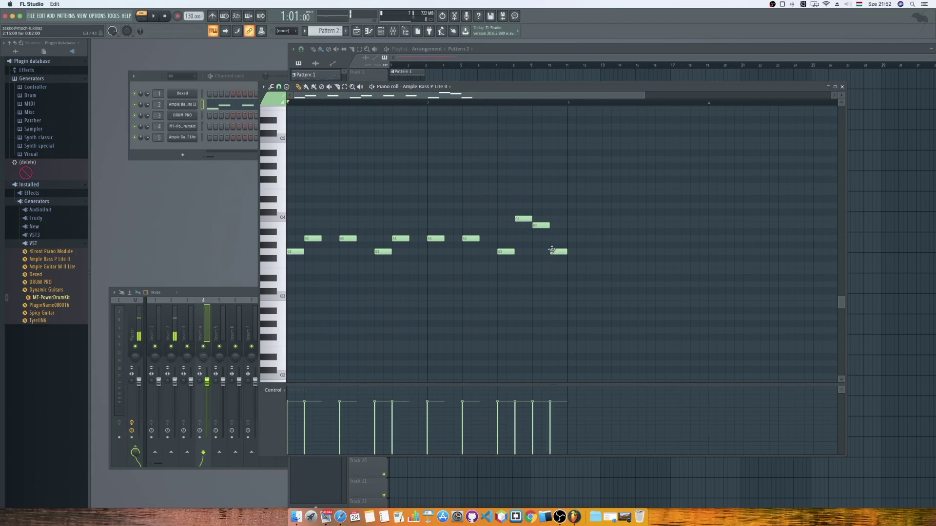
key(space)
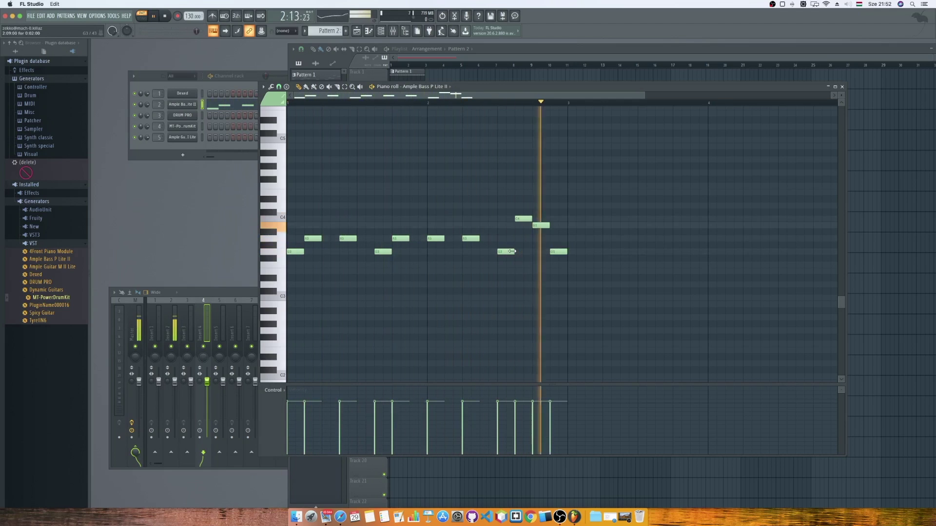
key(space)
key(F7)
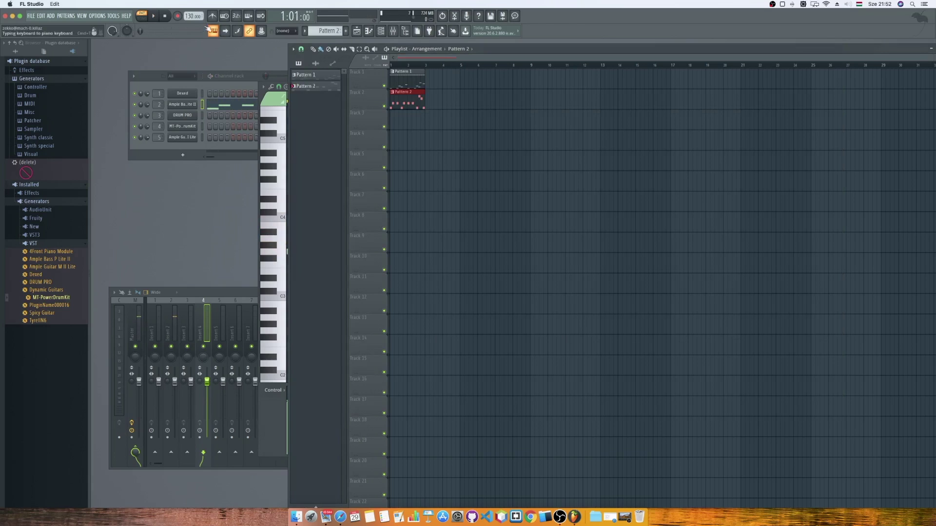
Switch to SONG mode, play the arrangement through, then add an empty Pattern 3.
click(148, 16)
click(153, 16)
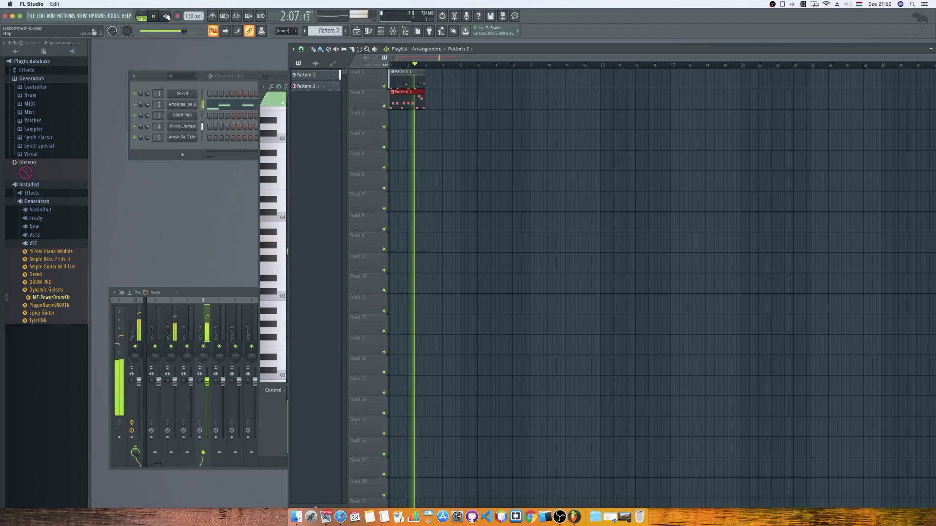
click(166, 16)
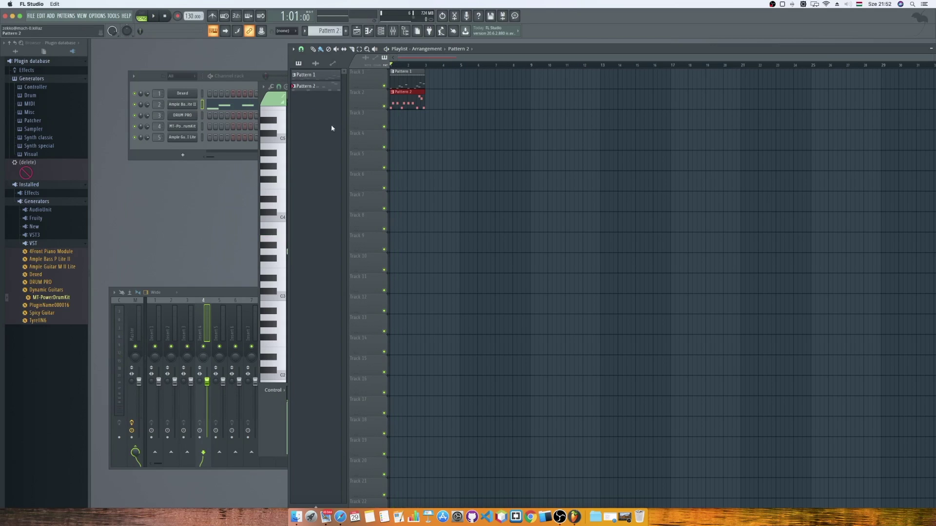
click(346, 31)
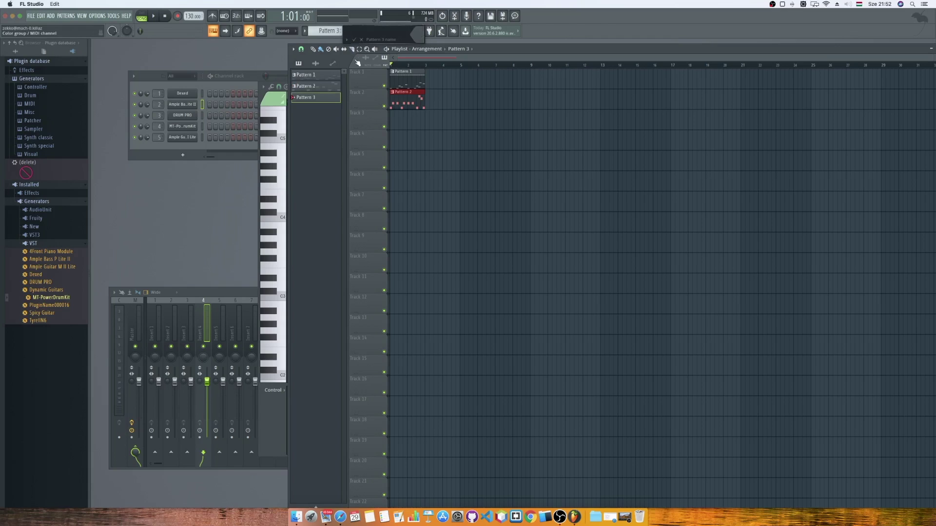
Place a two-bar Pattern 3 clip on Track 3 and point its piano roll at Ample Guitar M II Lite.
click(393, 124)
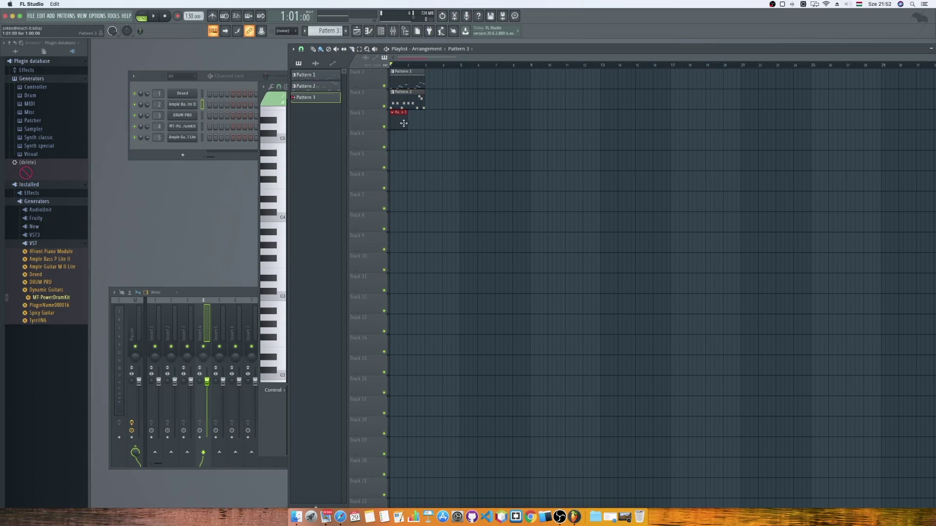
drag(417, 123, 422, 113)
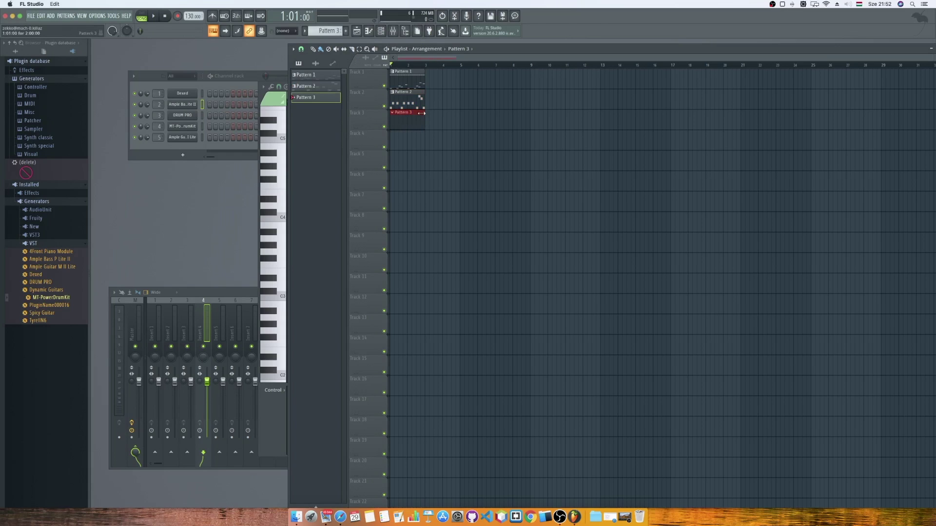
click(392, 31)
click(415, 87)
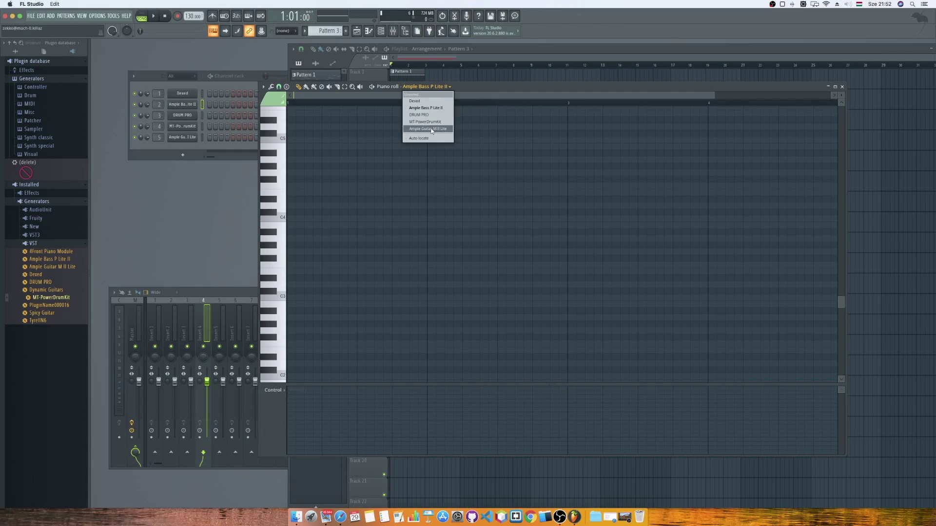
click(431, 131)
Audition guitar notes near C4 and compare them with Pattern 2's A3 bass notes.
click(282, 209)
click(282, 220)
click(282, 225)
click(280, 236)
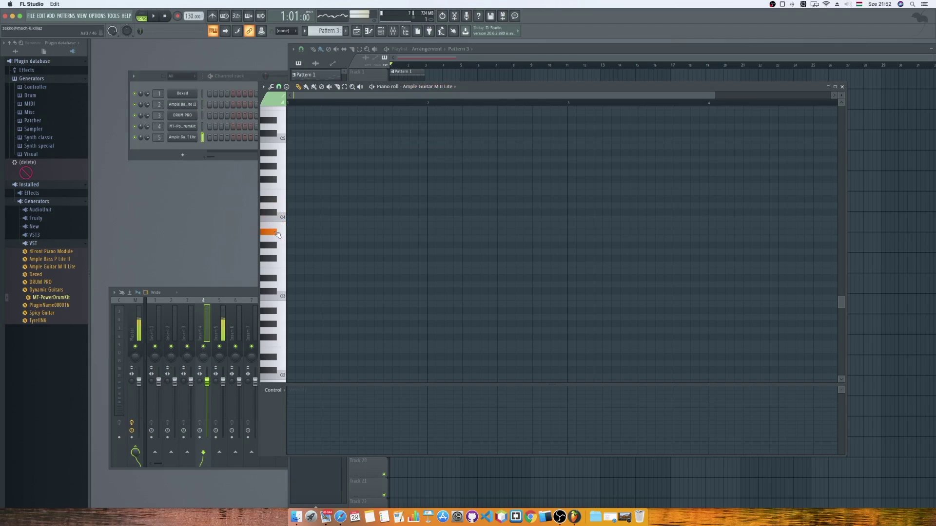
click(279, 237)
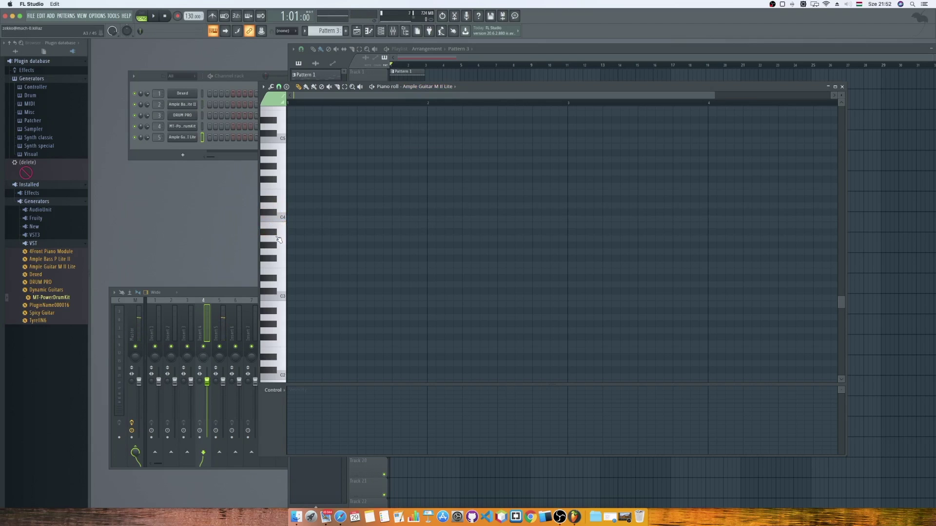
click(463, 58)
double_click(412, 100)
click(285, 242)
click(284, 243)
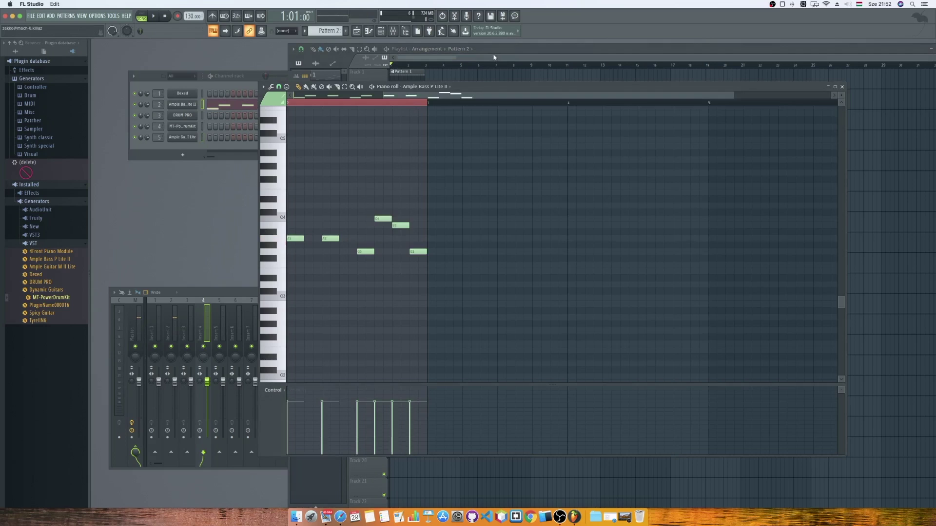
Reselect Ample Guitar M II Lite in Pattern 3 and place a C4 note at bar 1.
click(494, 57)
double_click(411, 128)
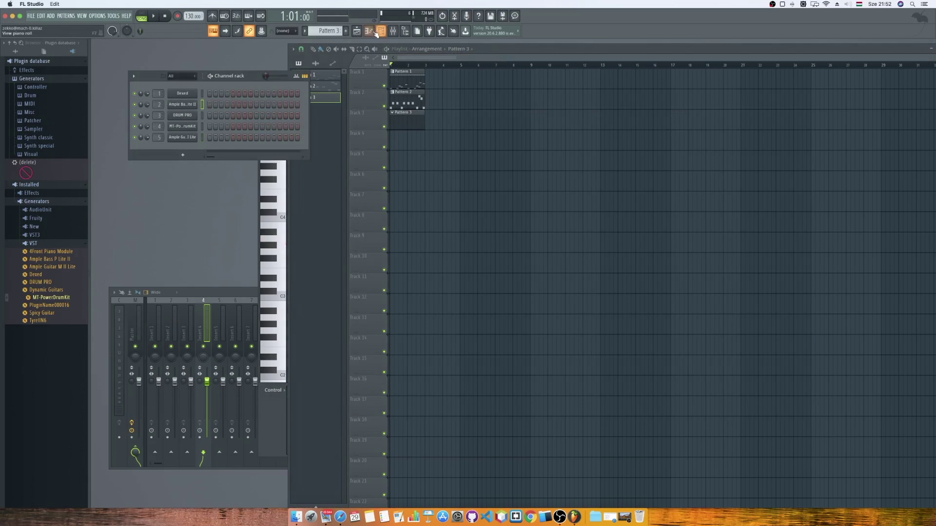
click(281, 240)
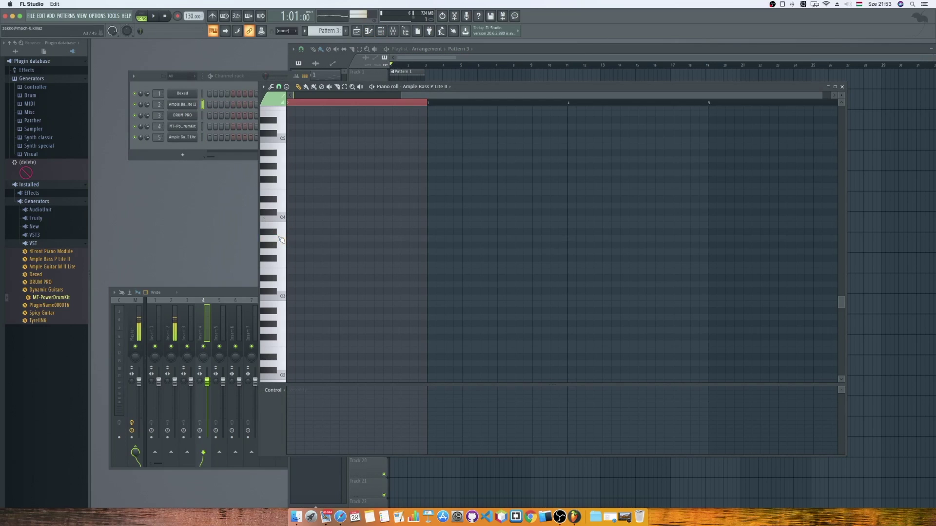
click(435, 88)
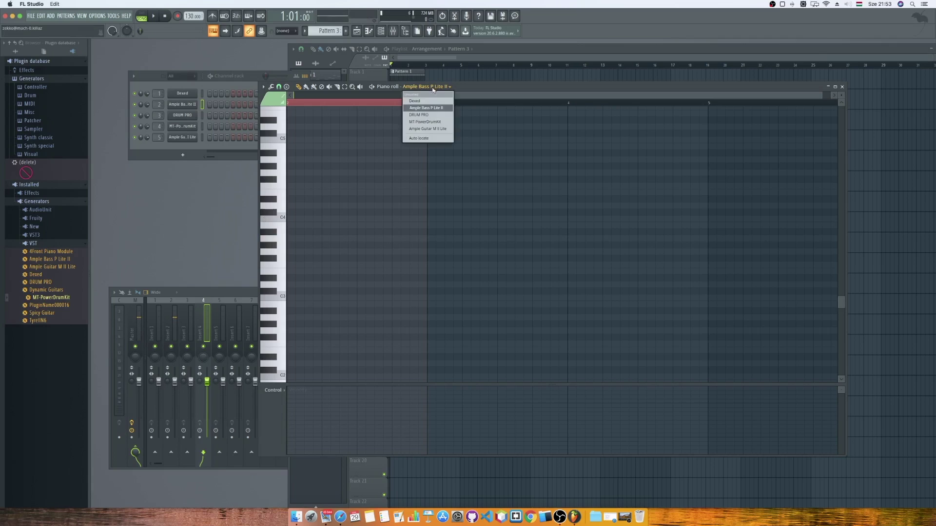
click(424, 129)
click(282, 240)
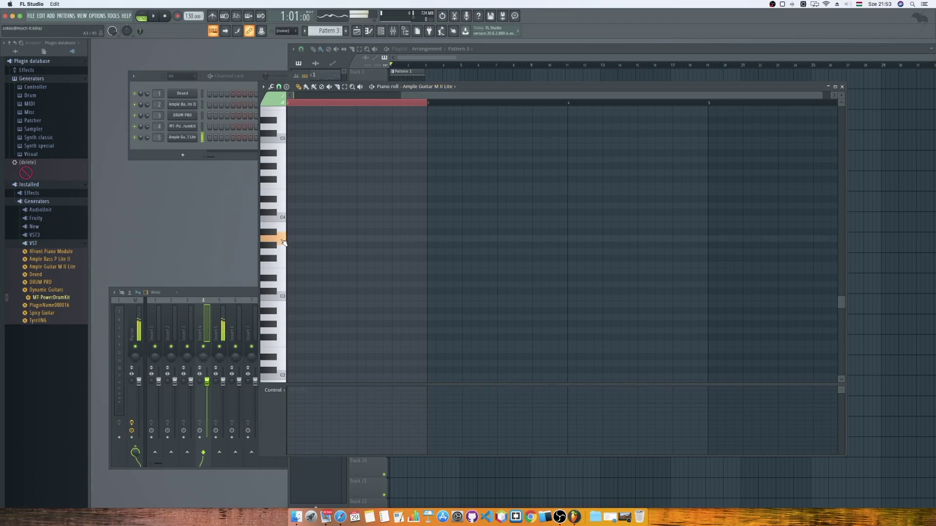
click(280, 240)
click(290, 219)
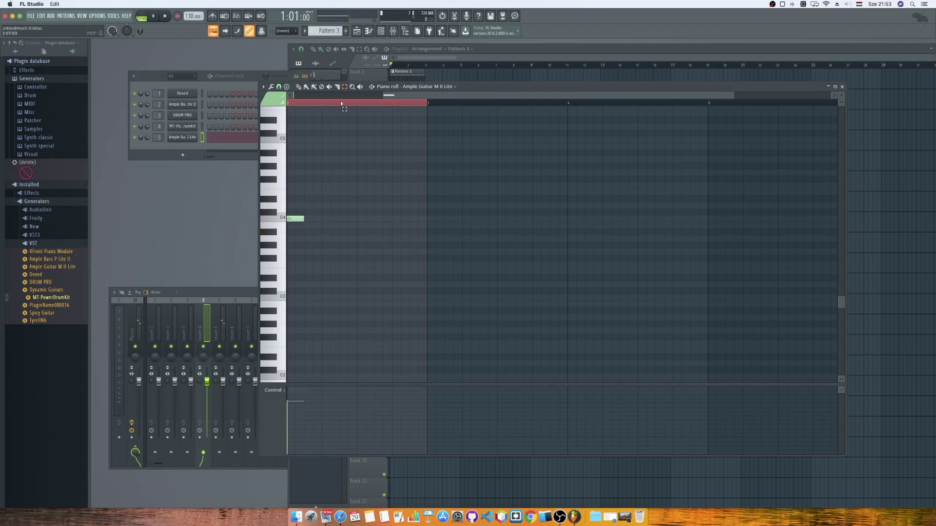
click(342, 104)
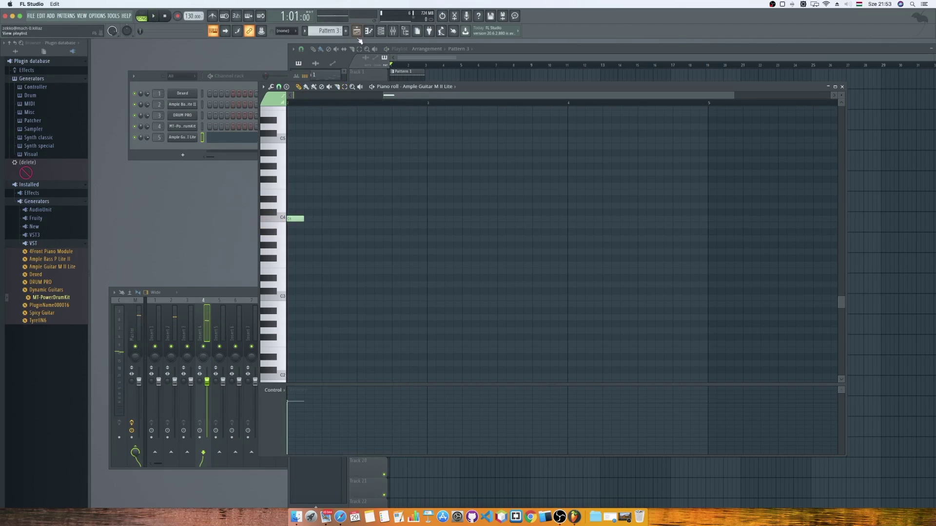
click(440, 61)
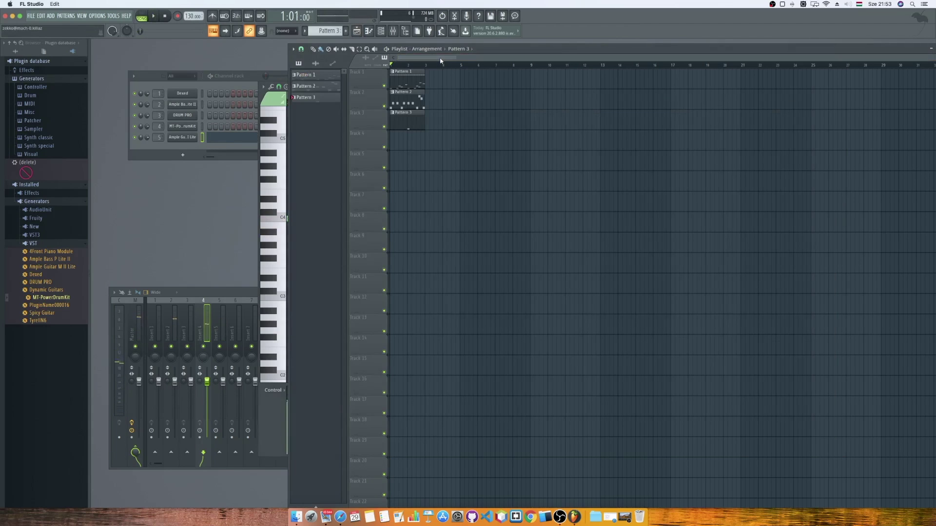
Start the melody with C4, A3, C4 and an F#3 on beat 4.
click(259, 156)
drag(296, 218, 235, 219)
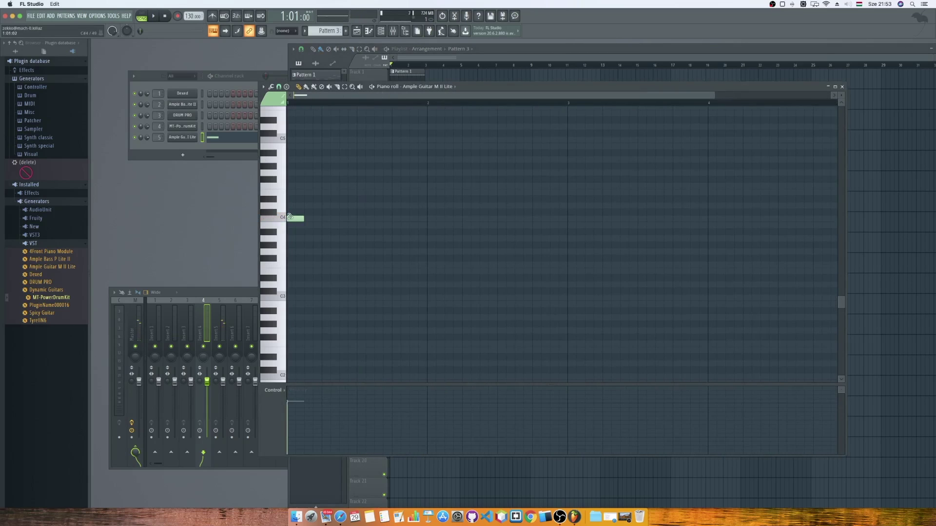
key(space)
key(space)
key(space)
key(space)
click(307, 224)
drag(310, 225, 309, 243)
click(325, 218)
click(347, 258)
key(space)
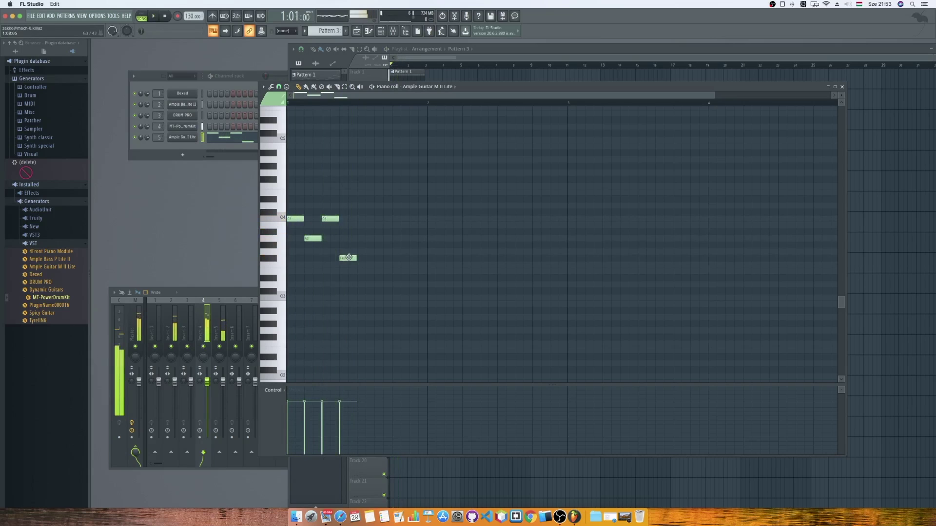
key(space)
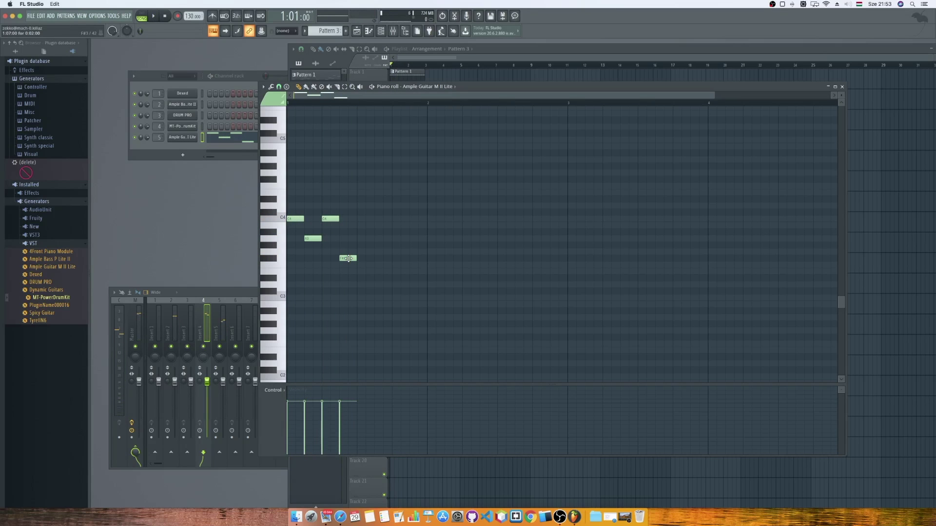
Lower the beat-4 note through F3 down to E3 and preview the melody.
drag(348, 258, 347, 265)
click(348, 265)
drag(348, 272, 348, 278)
key(space)
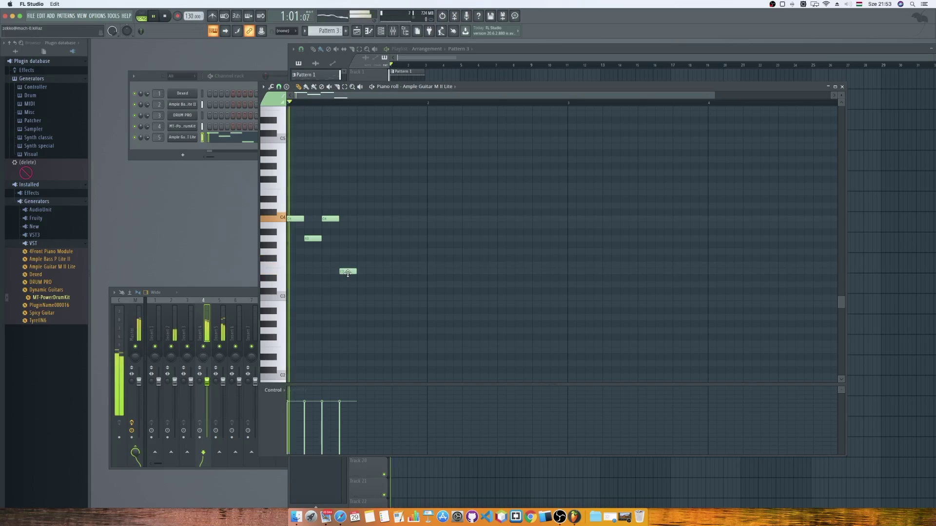
key(space)
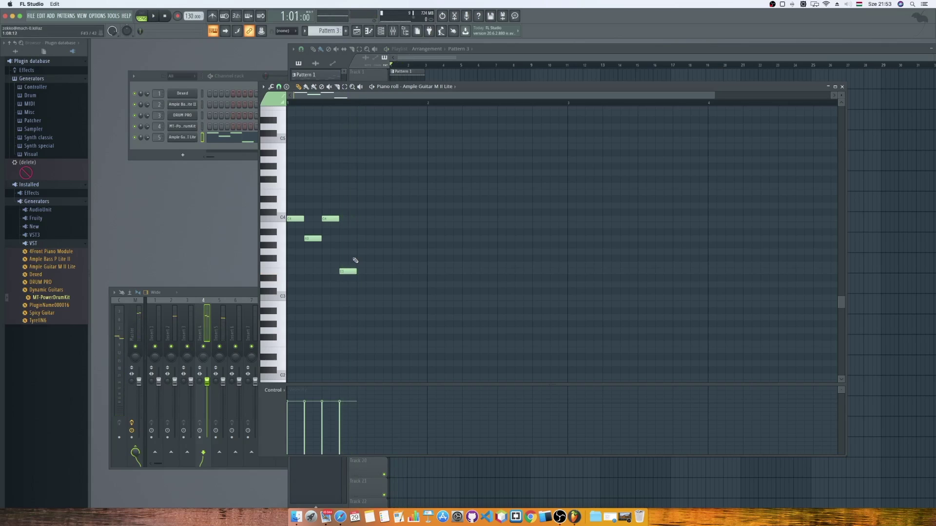
key(space)
Add a B3 note and a lower follow-up note to continue the melody.
key(space)
click(361, 219)
drag(362, 226, 363, 232)
key(space)
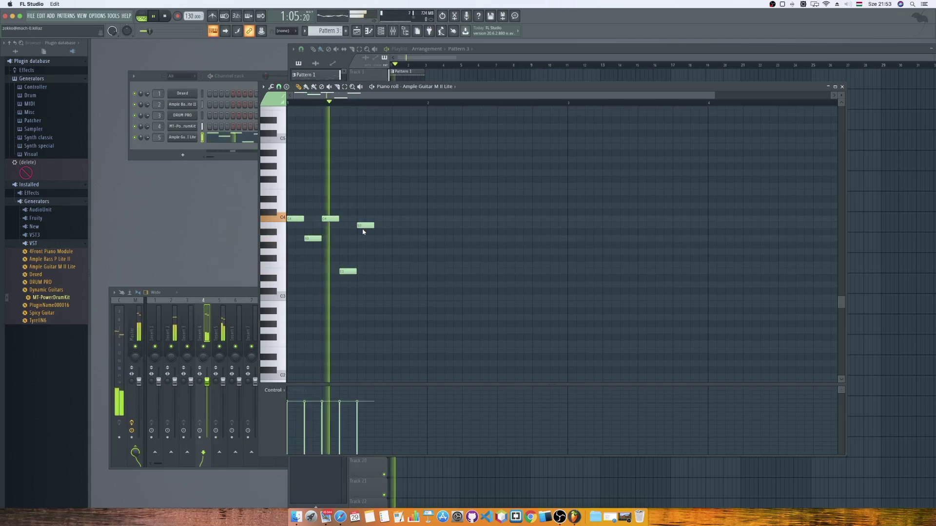
key(space)
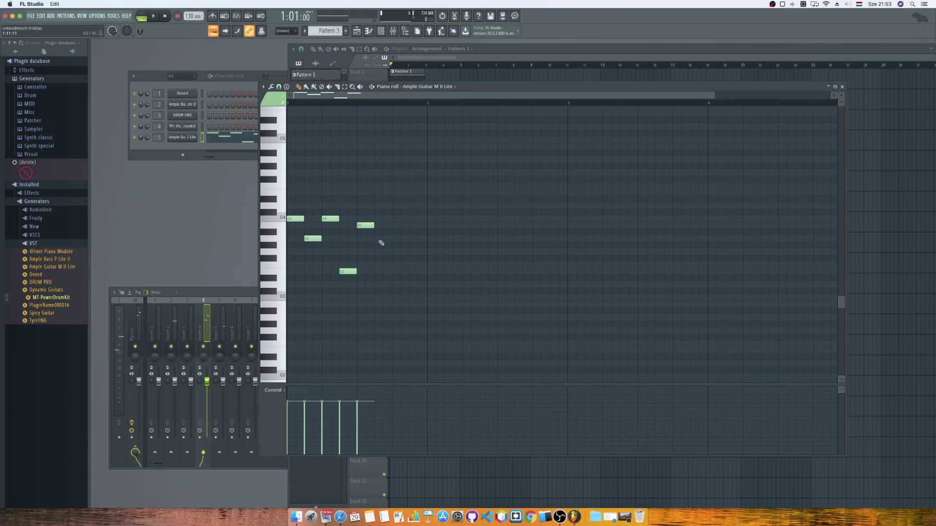
click(381, 245)
drag(381, 245, 378, 252)
key(space)
Add the final two notes ending on A3, play the melody, and select all notes.
key(space)
click(395, 225)
click(414, 238)
key(space)
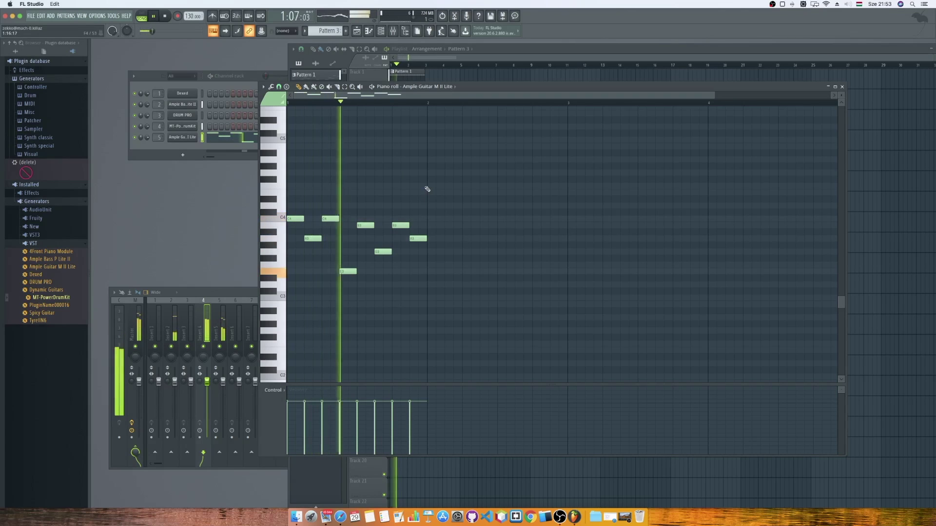
key(space)
key(ctrl+a)
Raise all eight guitar notes one octave, play them back, and return to the playlist.
drag(294, 219, 294, 140)
key(space)
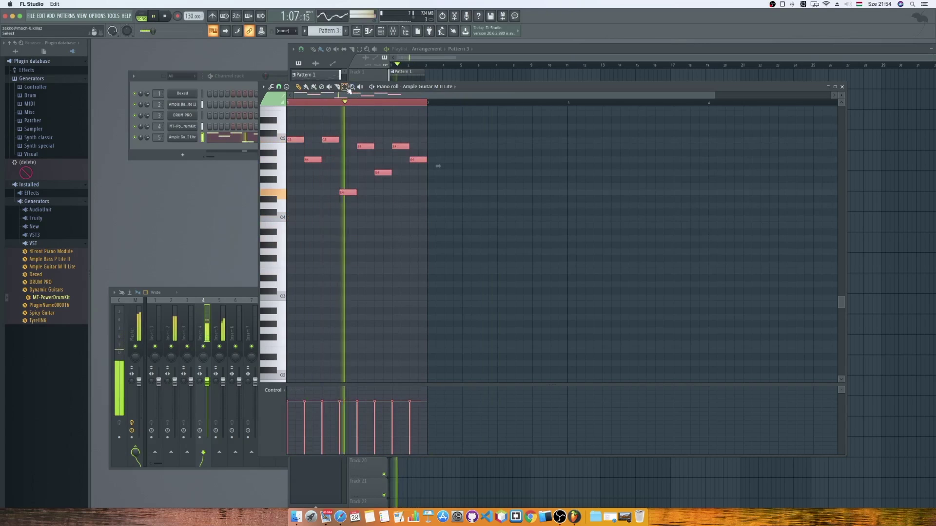
key(ctrl+d)
key(space)
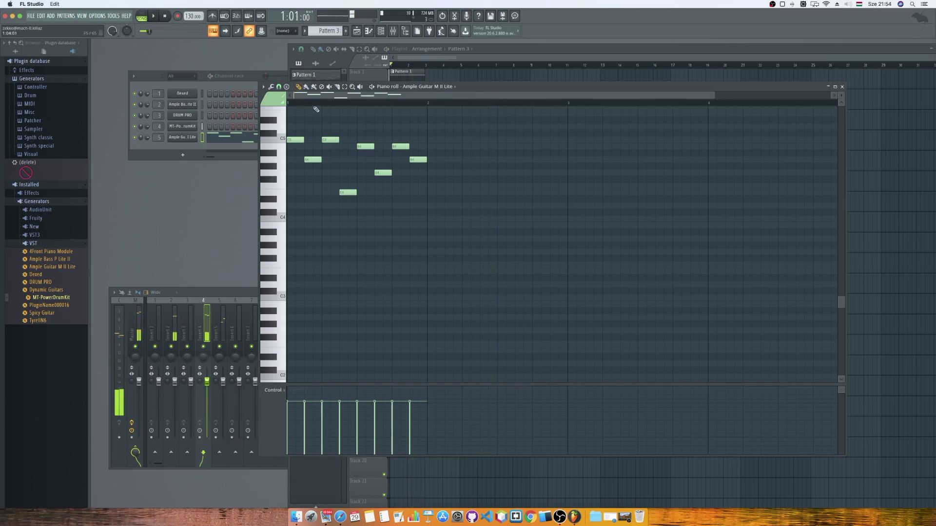
scroll(349, 137, up, 5)
scroll(349, 136, down, 5)
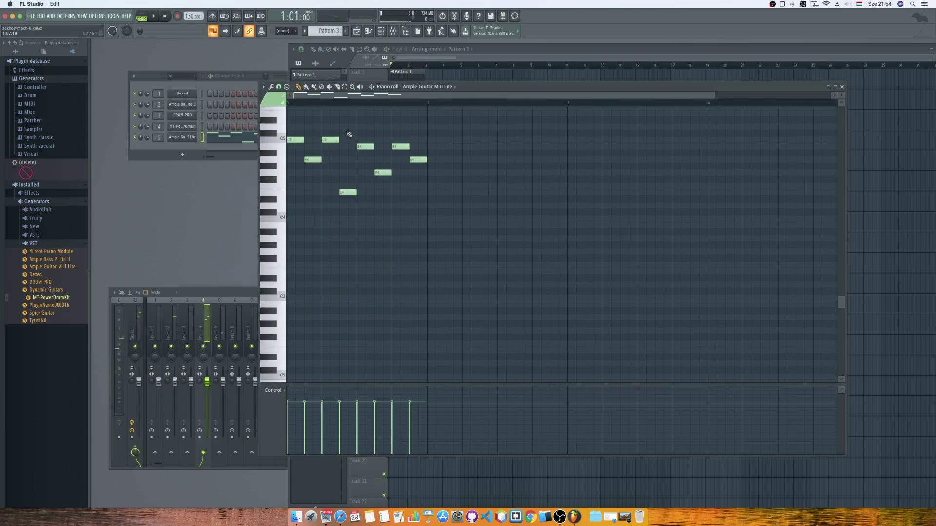
scroll(349, 135, up, 3)
key(space)
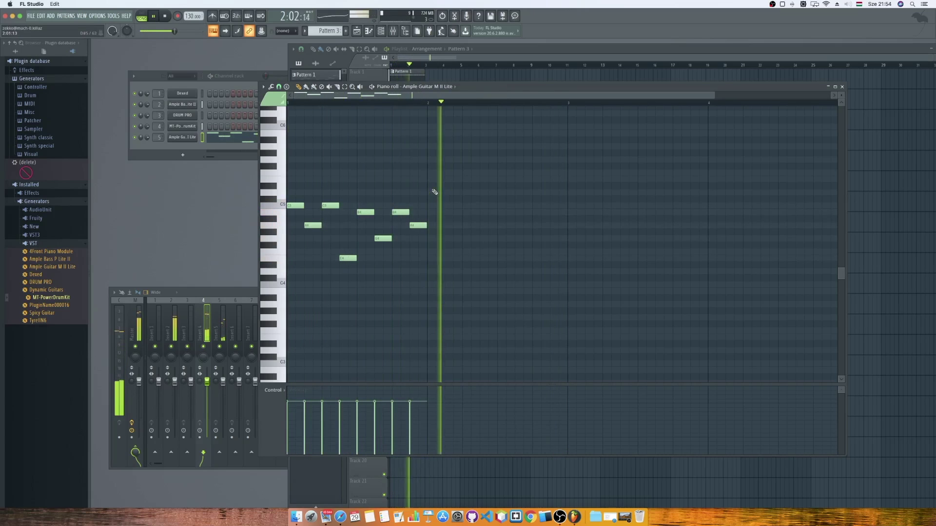
key(space)
click(468, 63)
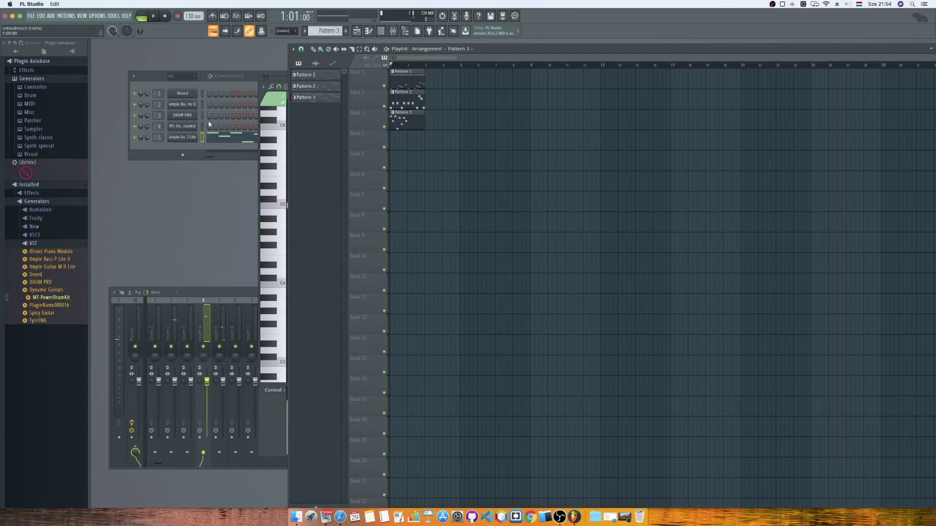
Load TyrellN6 onto channel 5 and audition it, then swap in PluginName000016.
drag(48, 319, 46, 315)
drag(43, 294, 42, 320)
drag(39, 327, 181, 139)
drag(180, 137, 179, 136)
click(154, 17)
click(155, 17)
click(498, 95)
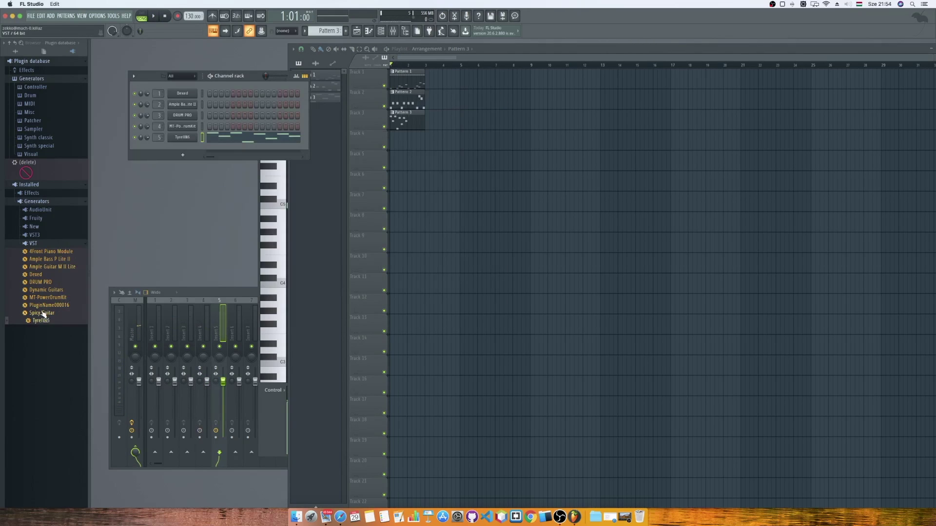
drag(47, 305, 185, 139)
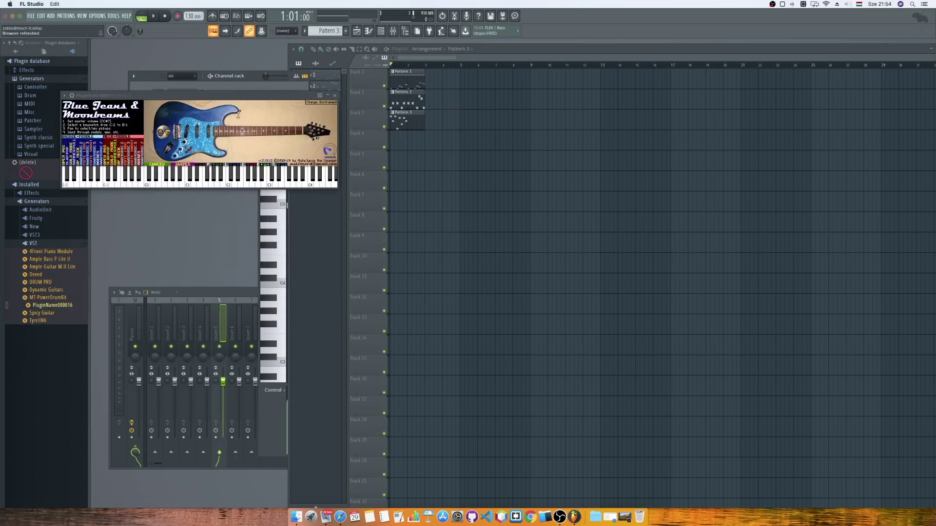
Play the song with the Blue Jeans & Moonbeams guitar on channel 5, closing its plugin window.
click(154, 17)
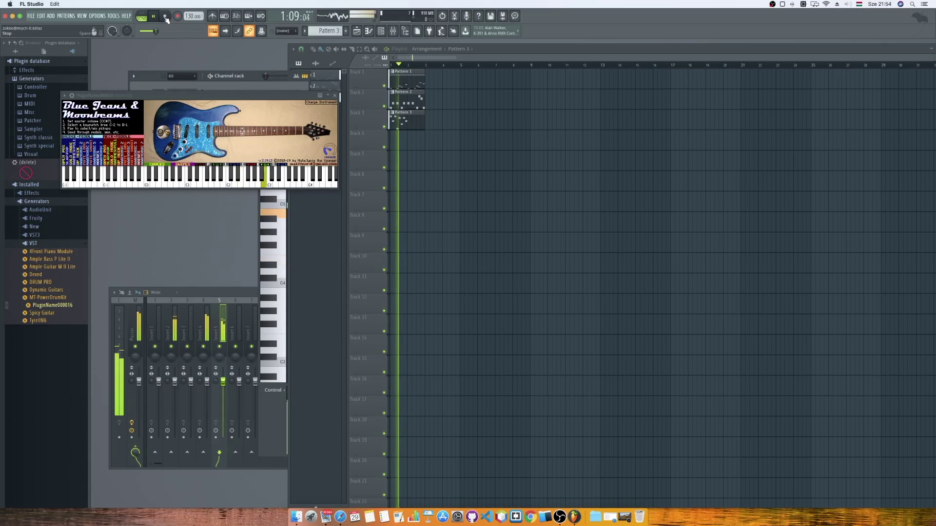
drag(288, 96, 479, 140)
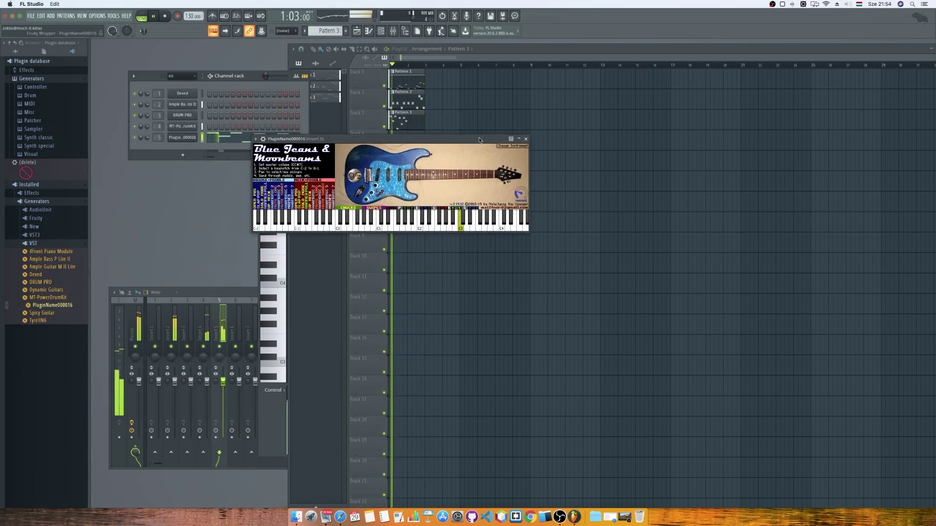
click(525, 139)
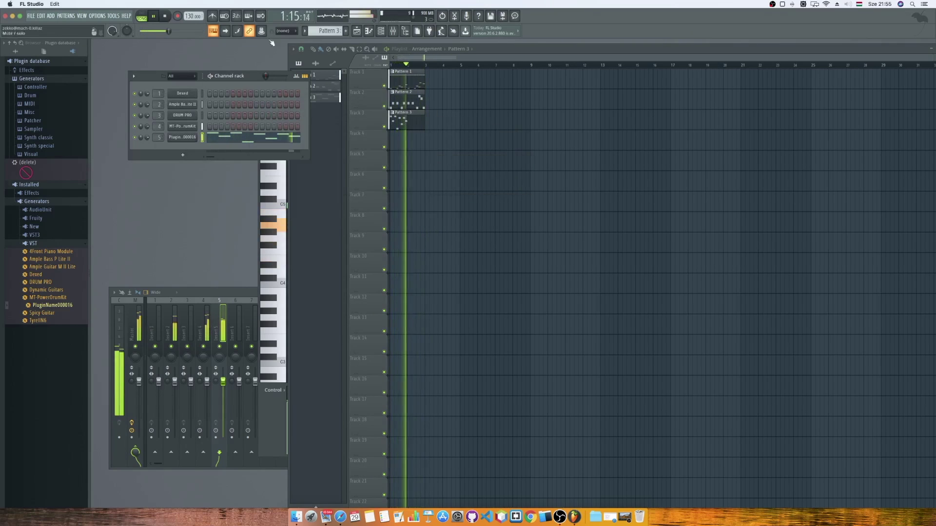
click(166, 17)
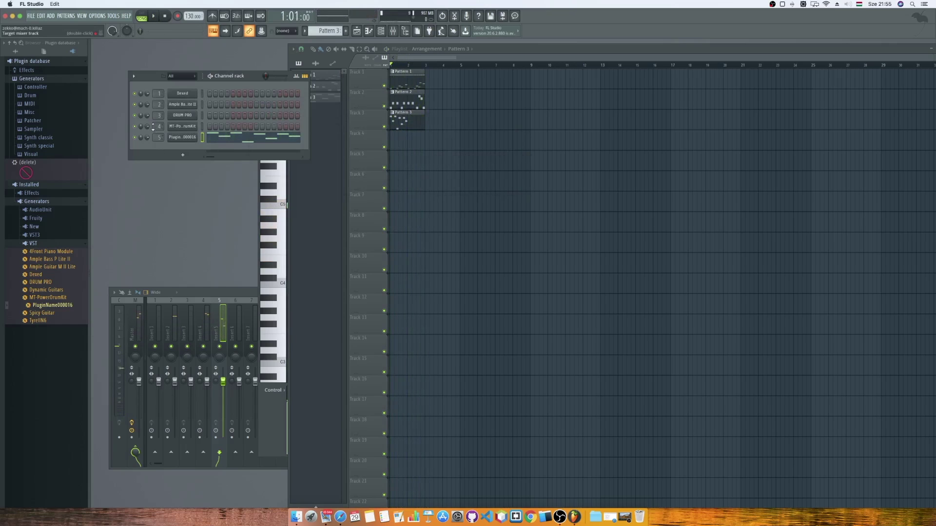
Expand the mixer and drag AMPER from Installed > Effects > VST onto Insert 5.
double_click(238, 295)
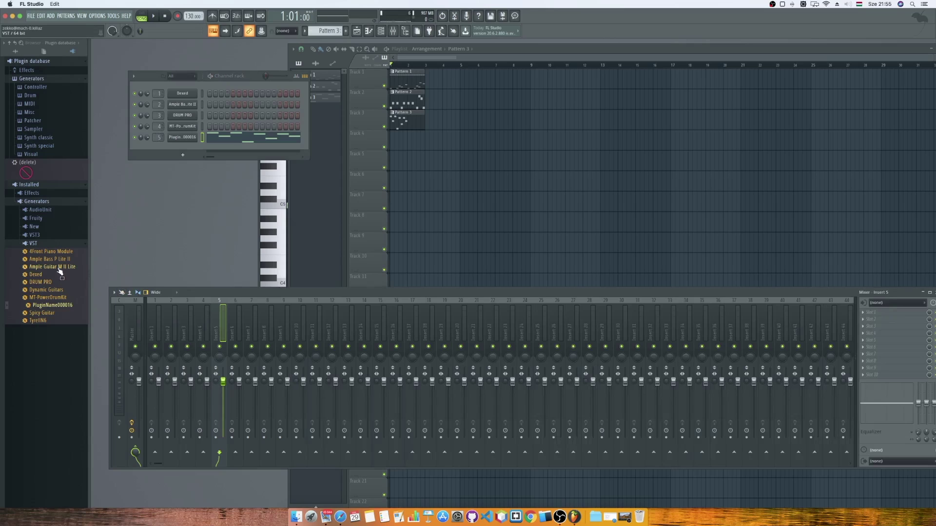
click(28, 194)
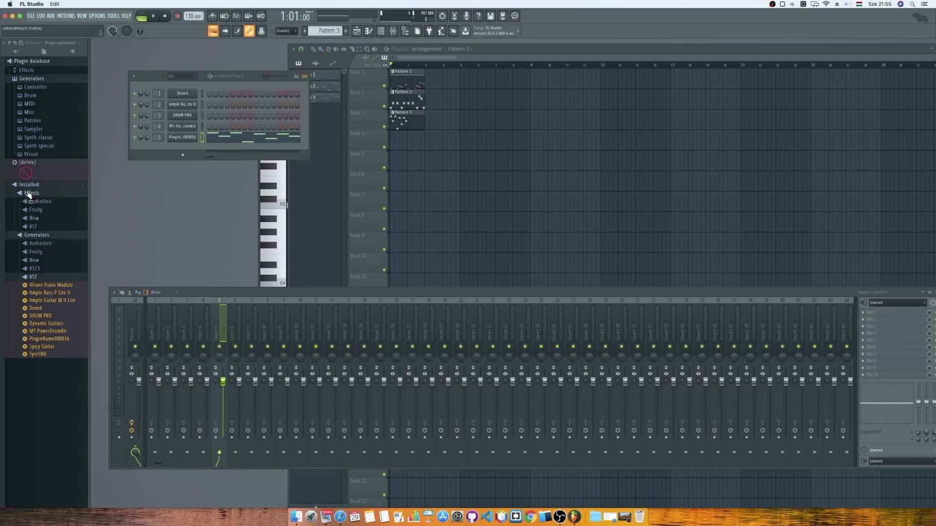
click(32, 227)
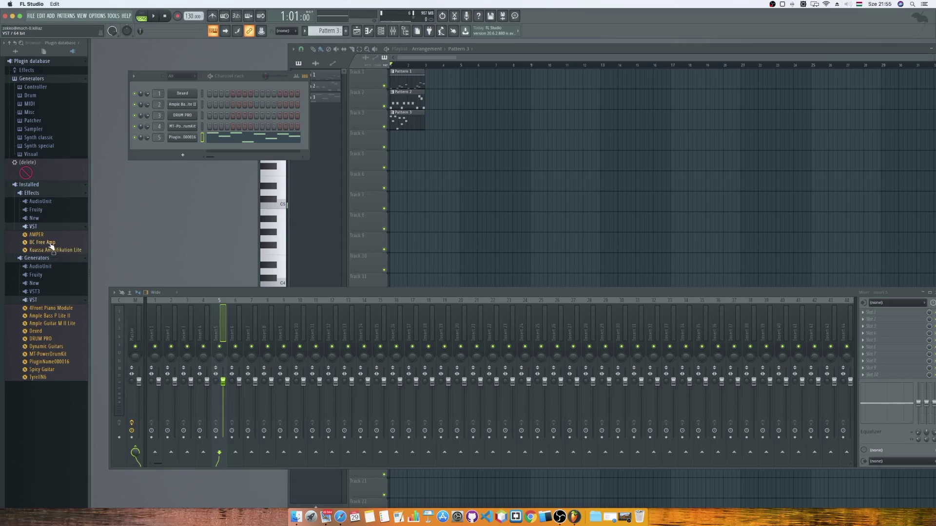
drag(50, 245, 215, 319)
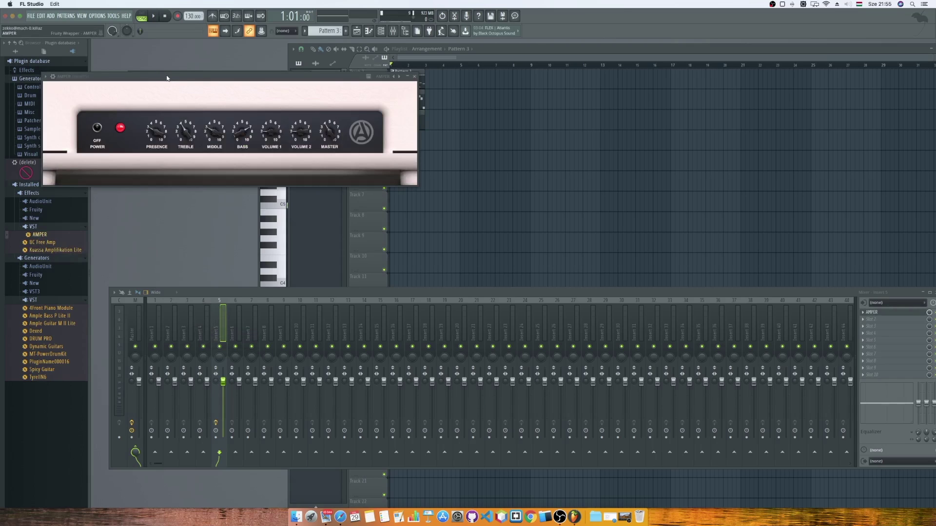
Rearrange the AMPER and mixer windows, play the song through the amp, close AMPER and stop.
drag(166, 77, 189, 92)
drag(909, 294, 876, 296)
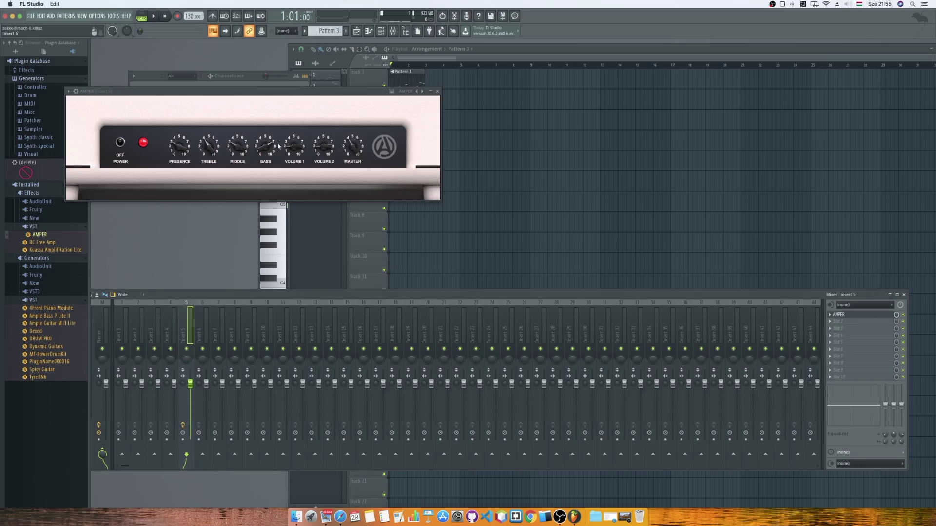
drag(273, 91, 473, 120)
click(153, 16)
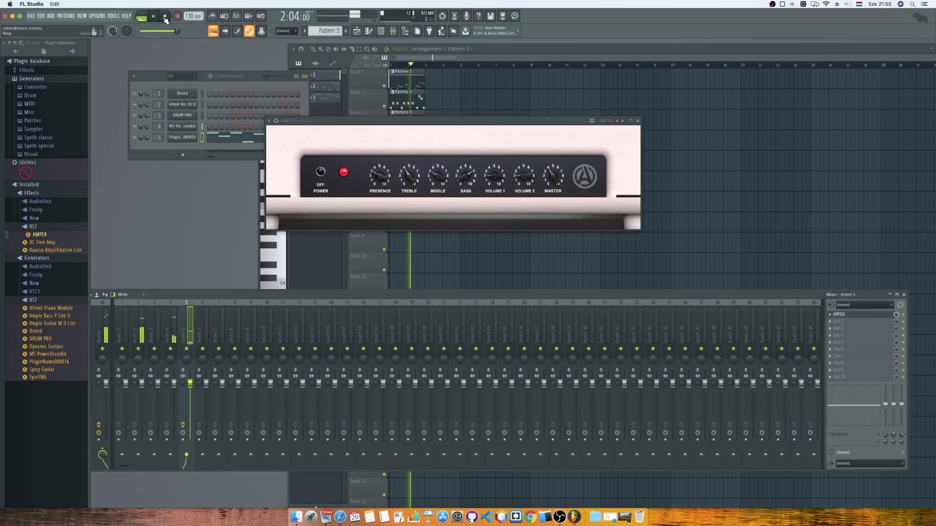
drag(239, 296, 283, 287)
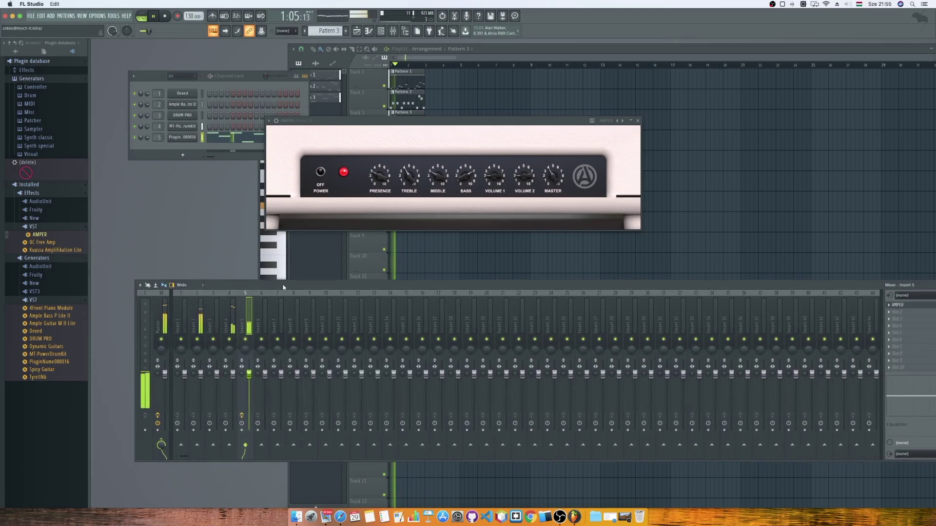
click(637, 121)
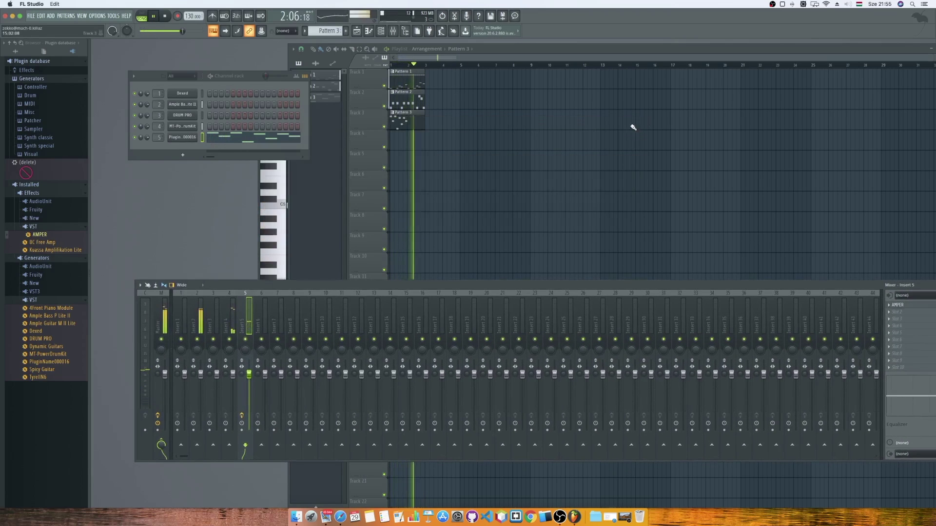
drag(339, 284, 295, 265)
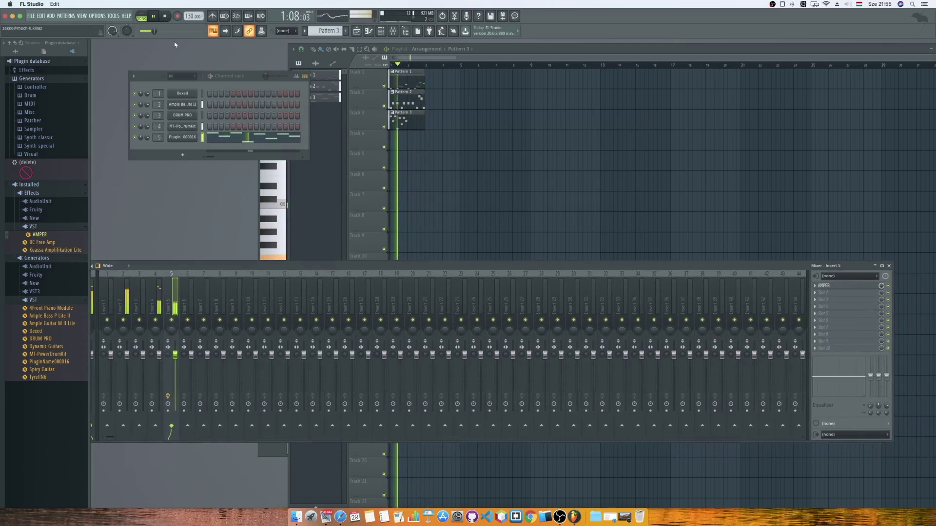
key(space)
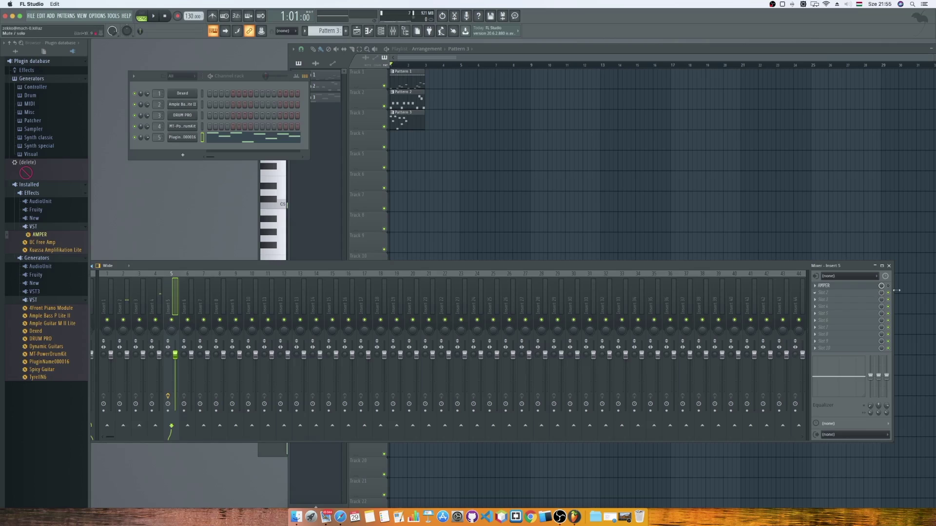
Replace AMPER on Insert 5 with Hardcore, audition it, and step to the next preset.
click(818, 290)
mouse_move(819, 294)
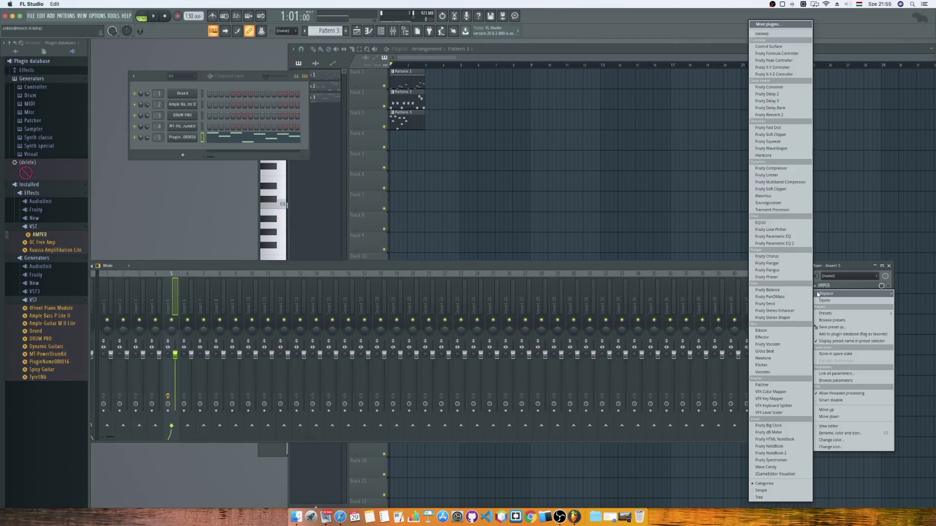
click(767, 155)
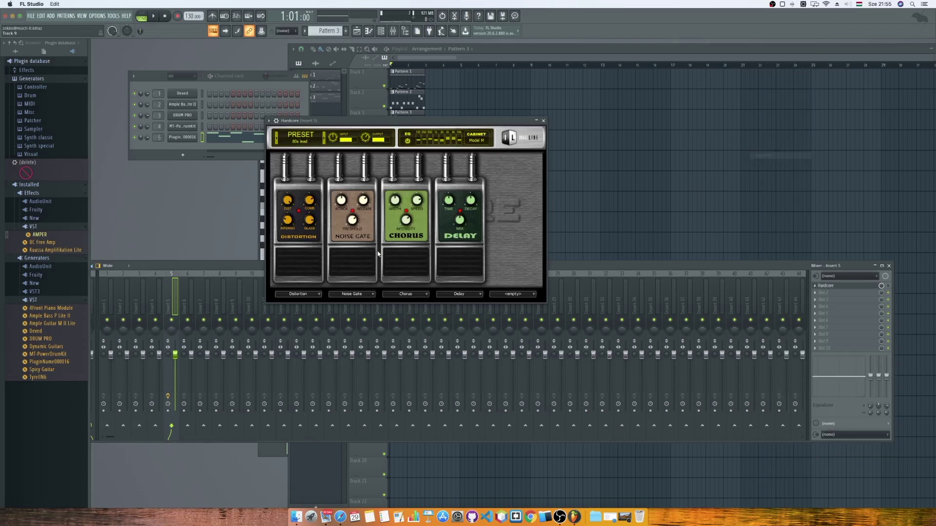
key(space)
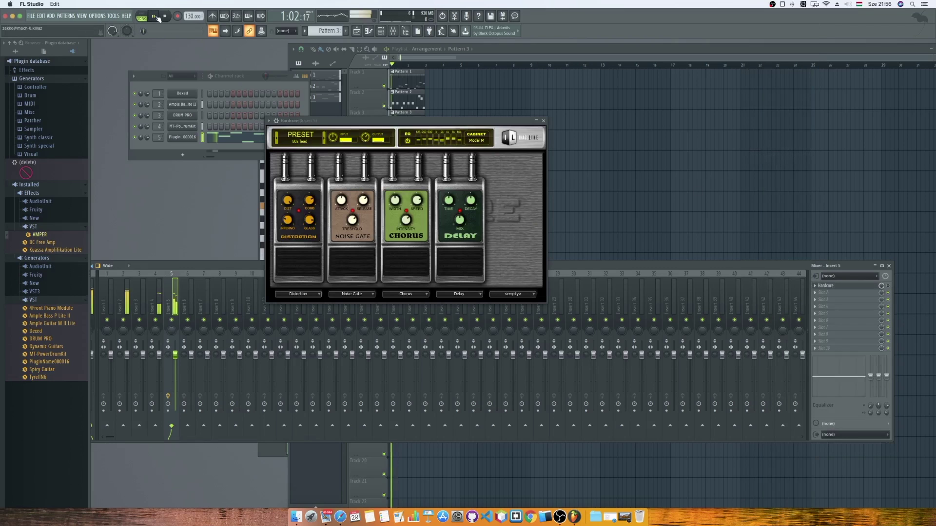
click(166, 16)
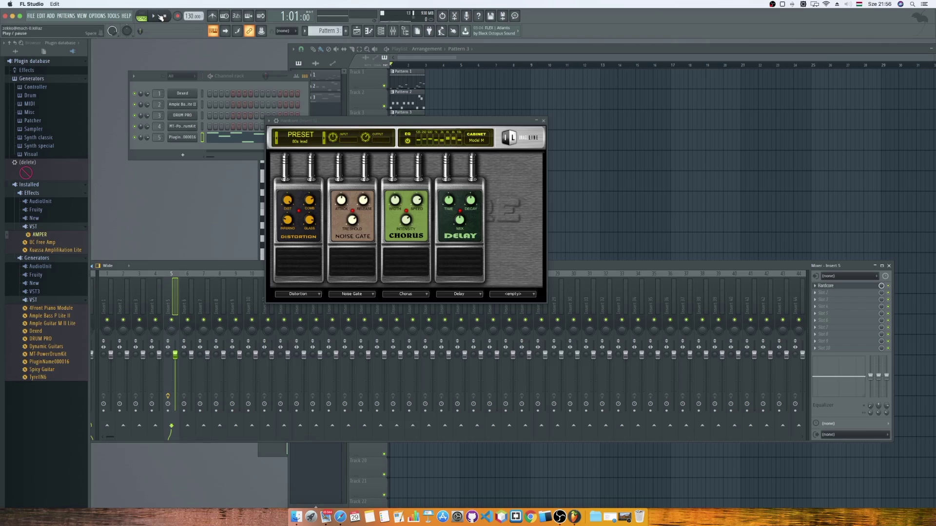
key(space)
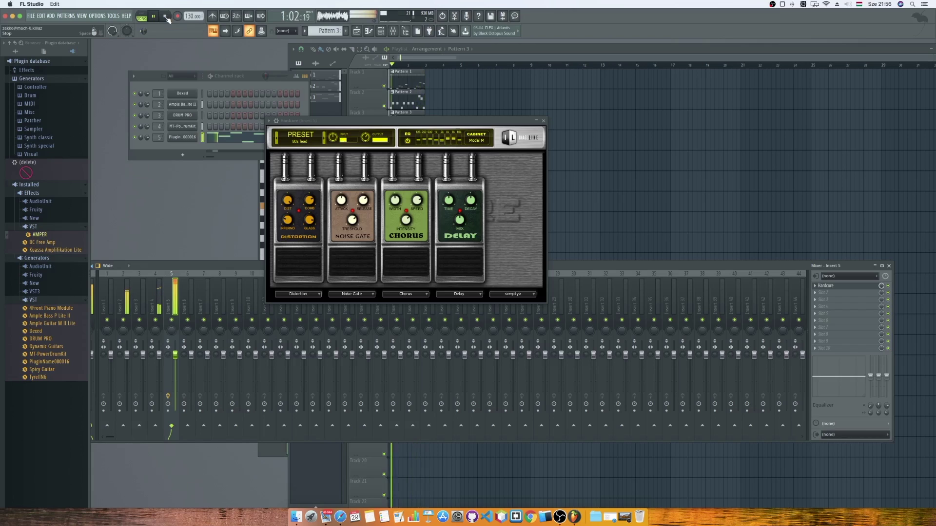
click(323, 140)
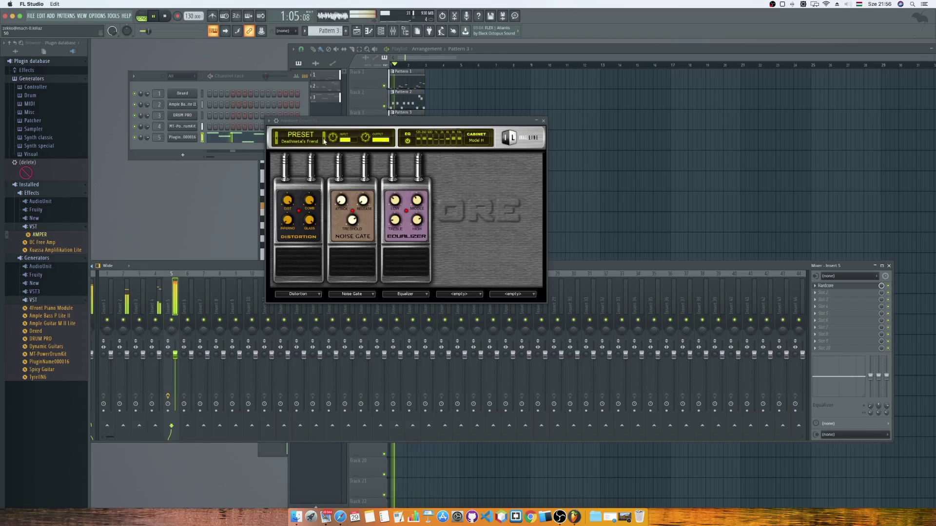
Step through Hardcore's presets until Blue Lead XS is loaded.
click(323, 140)
click(323, 140)
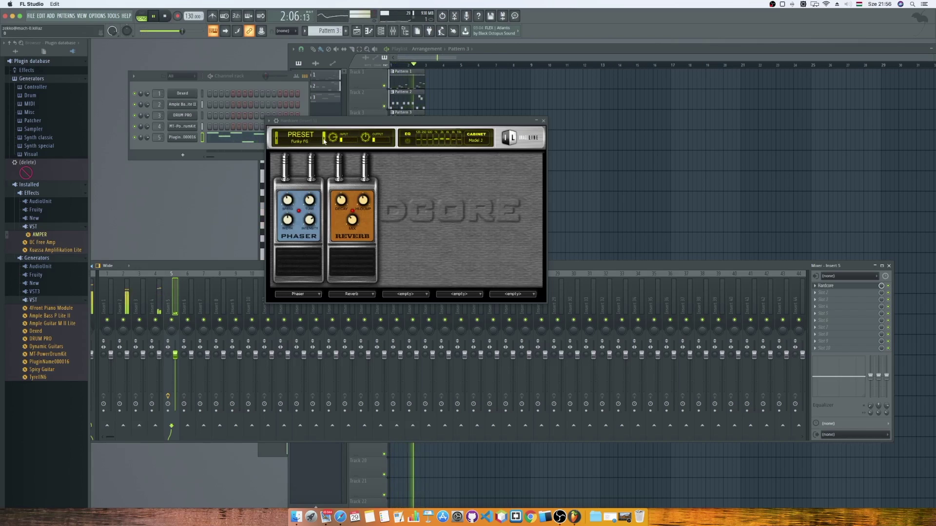
click(323, 140)
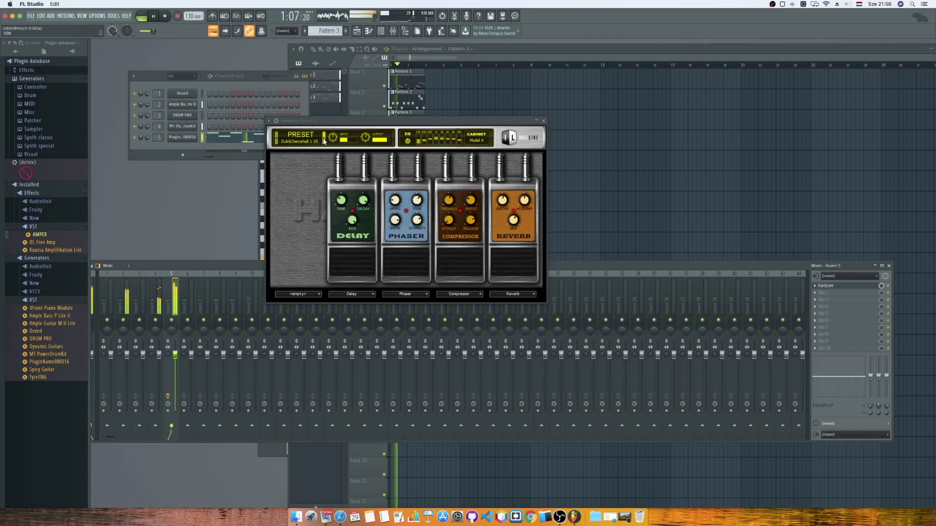
click(324, 141)
click(323, 140)
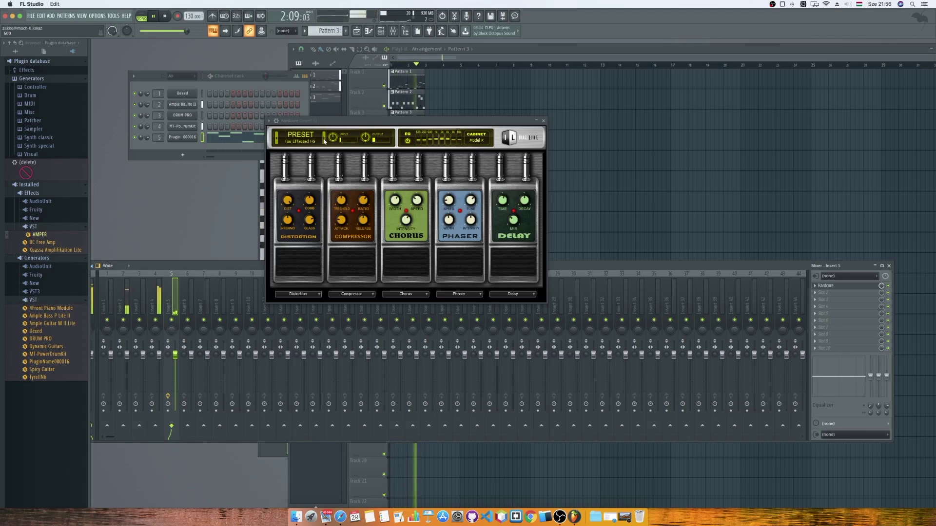
click(324, 141)
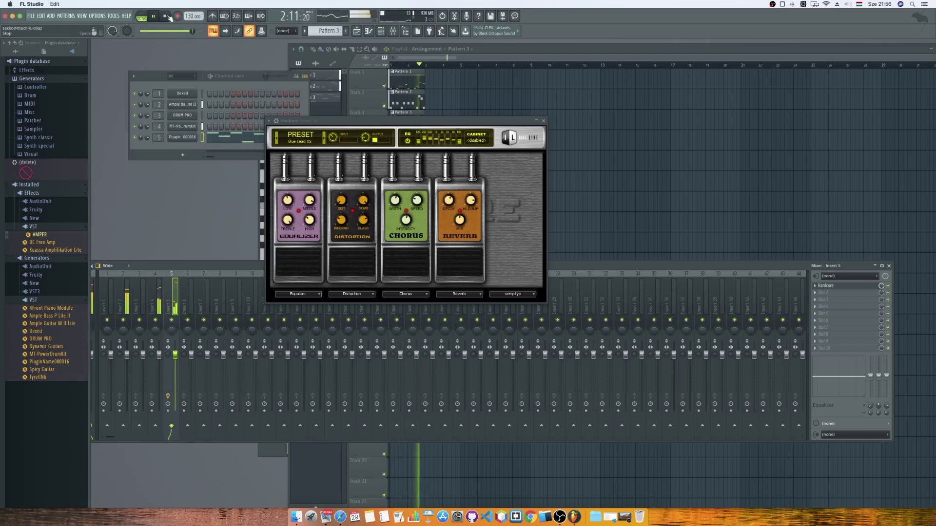
Lower the master volume and drop Insert 5 to -15.4 dB, then stop playback.
drag(193, 31, 163, 31)
drag(175, 354, 175, 372)
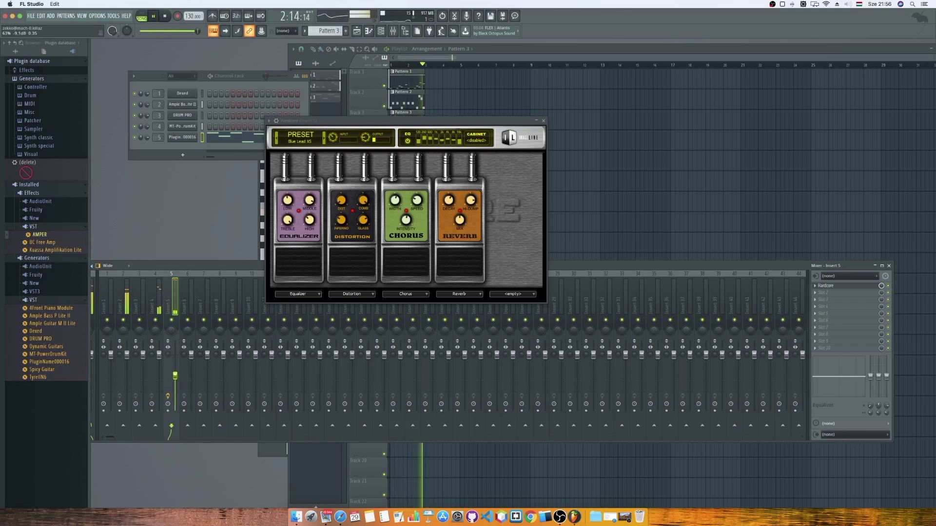
drag(175, 375, 175, 393)
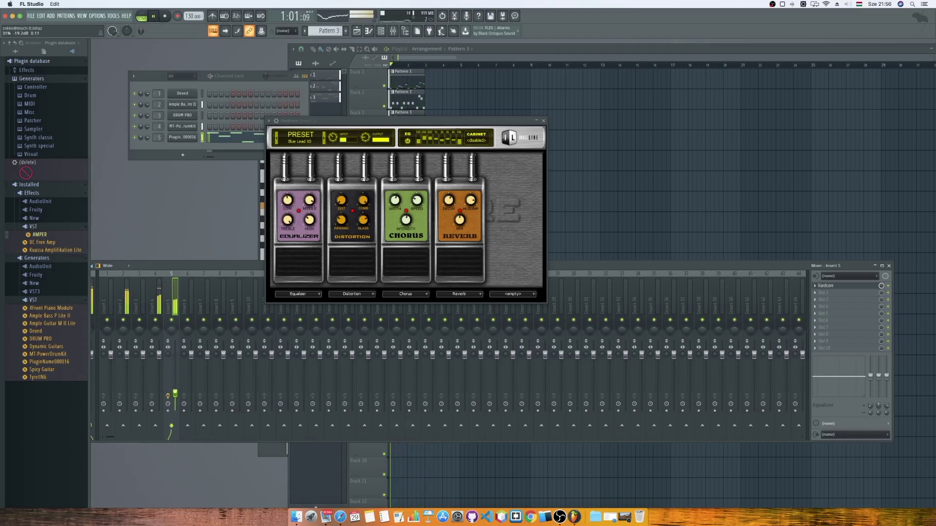
key(space)
click(494, 60)
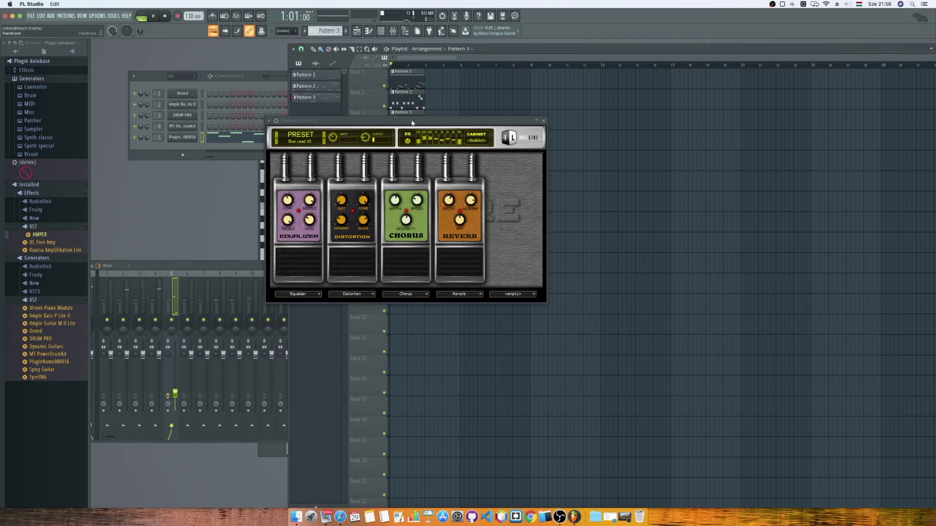
Open Pattern 3's notes and audition the note around A4.
double_click(408, 115)
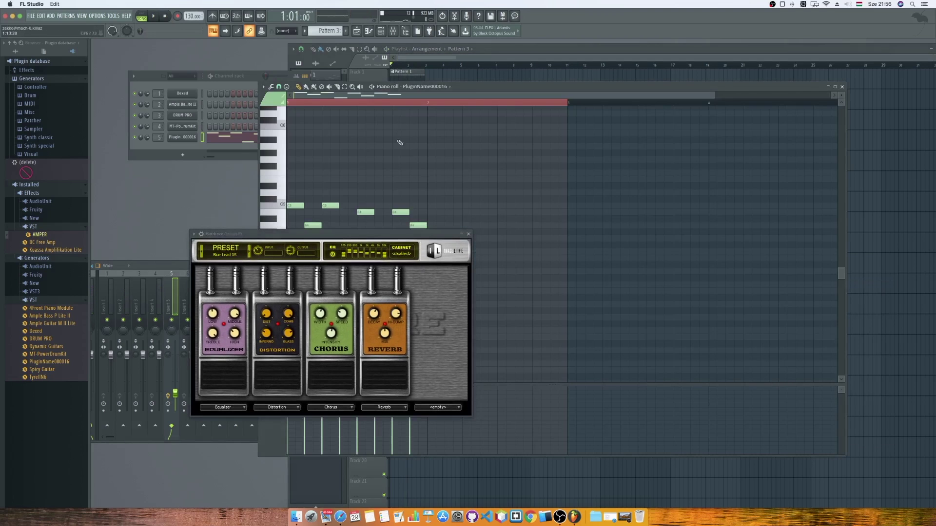
scroll(491, 142, down, 5)
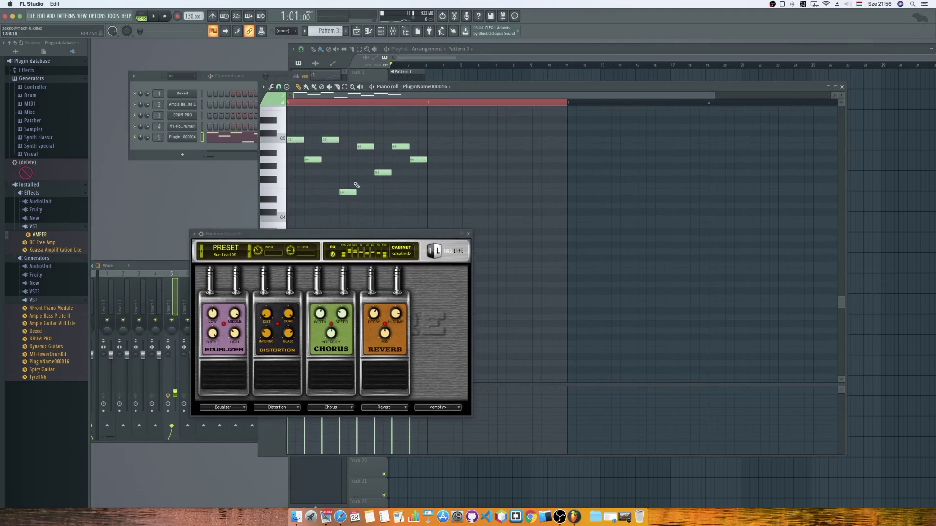
click(280, 160)
click(280, 160)
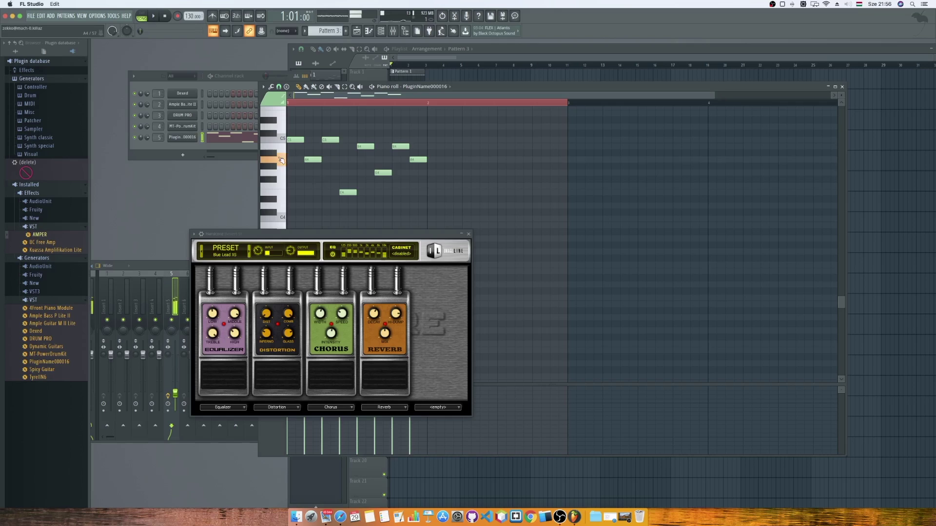
scroll(366, 163, down, 10)
scroll(366, 163, down, 2)
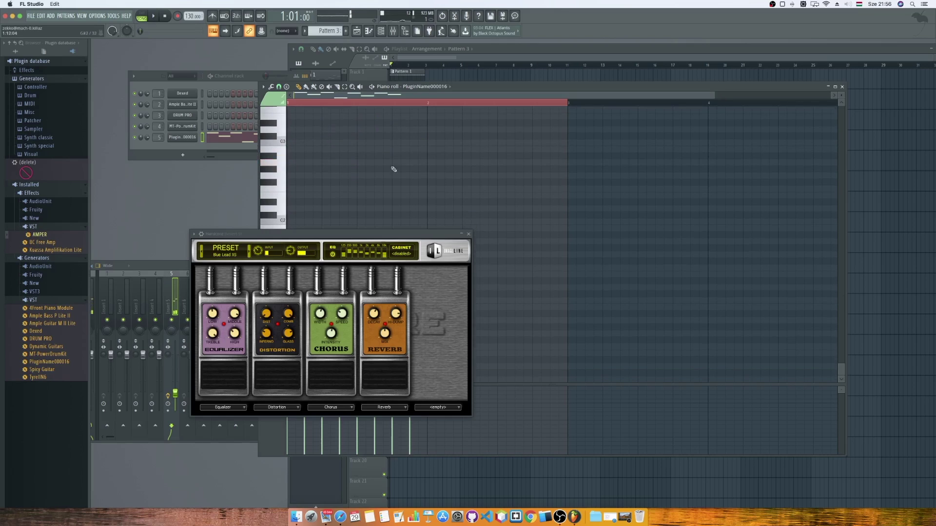
Add two bar-long sustained notes to Pattern 3, then trim the start of its playlist clip.
click(433, 164)
drag(442, 163, 551, 166)
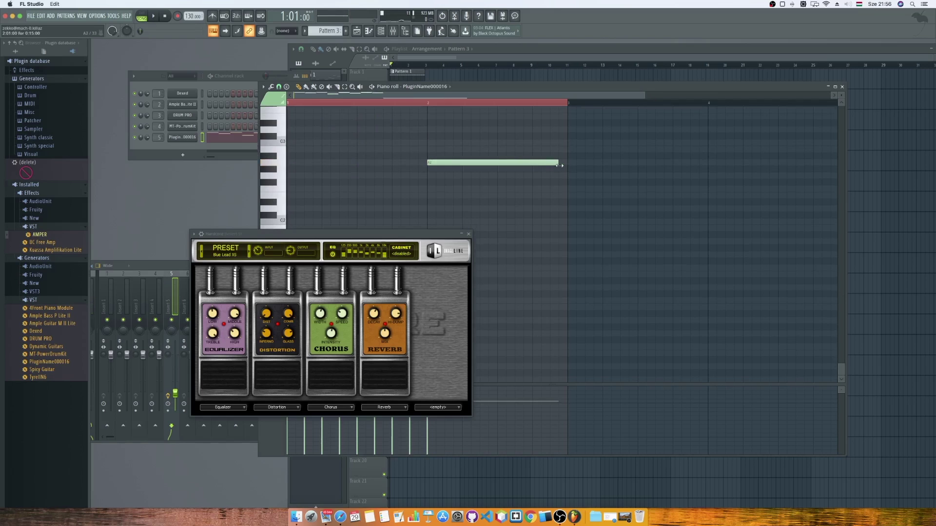
scroll(477, 141, up, 4)
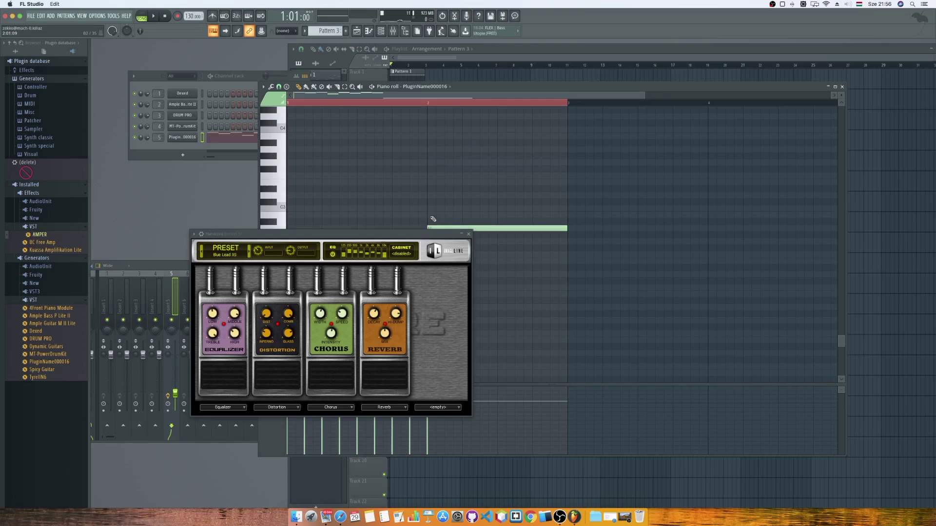
click(432, 182)
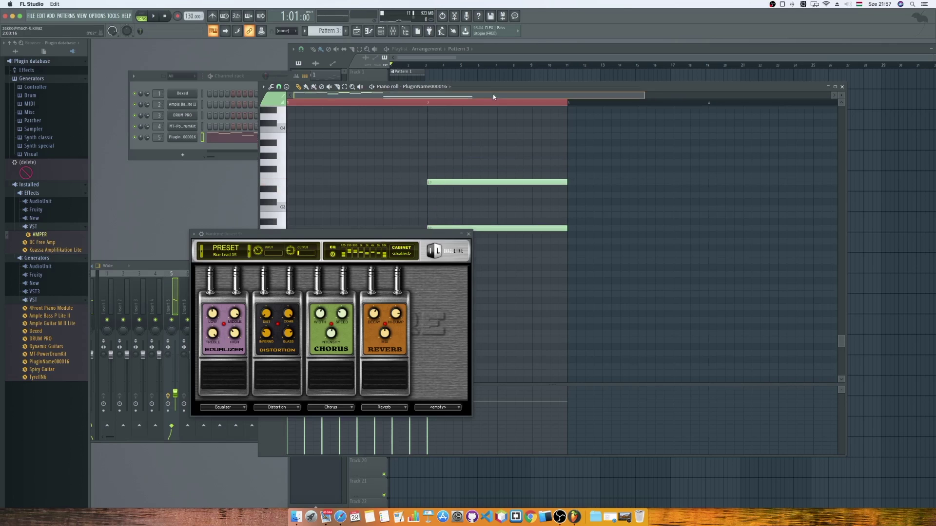
click(438, 58)
drag(390, 121, 399, 124)
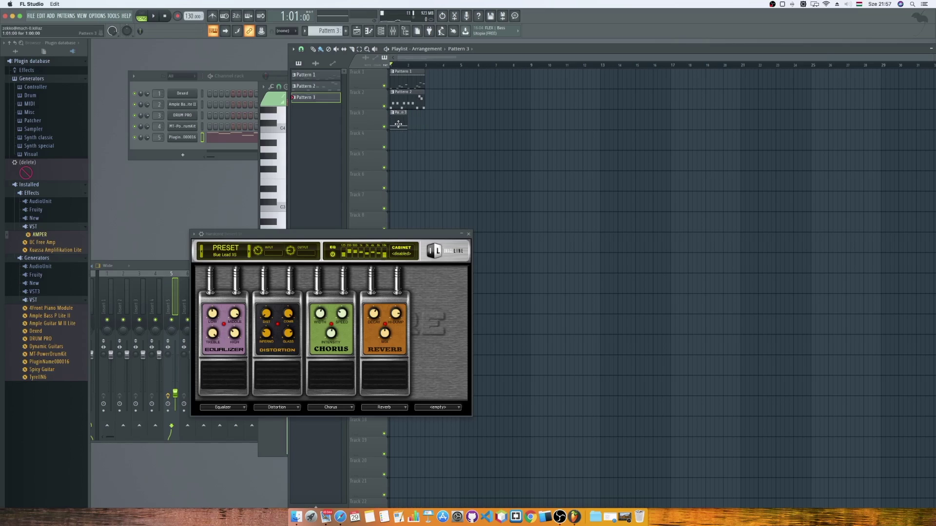
Add a second Pattern 3 clip at bar 2 and play it, trying Solid FG, Rock Bass FG and Cherished Memories XS.
click(411, 124)
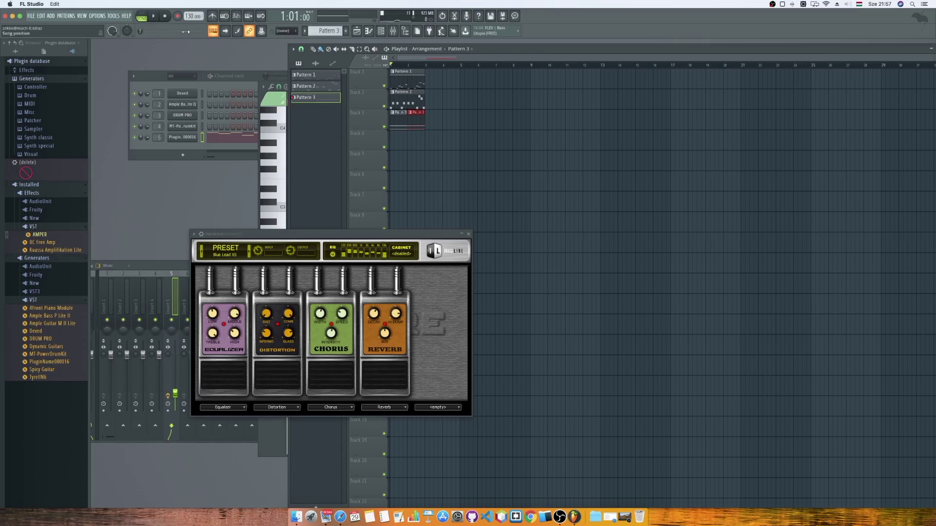
click(153, 16)
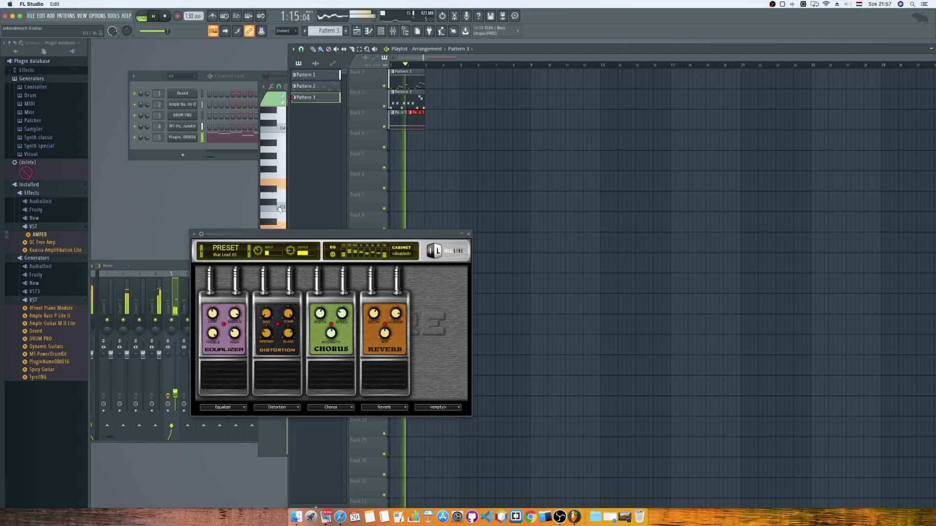
click(249, 252)
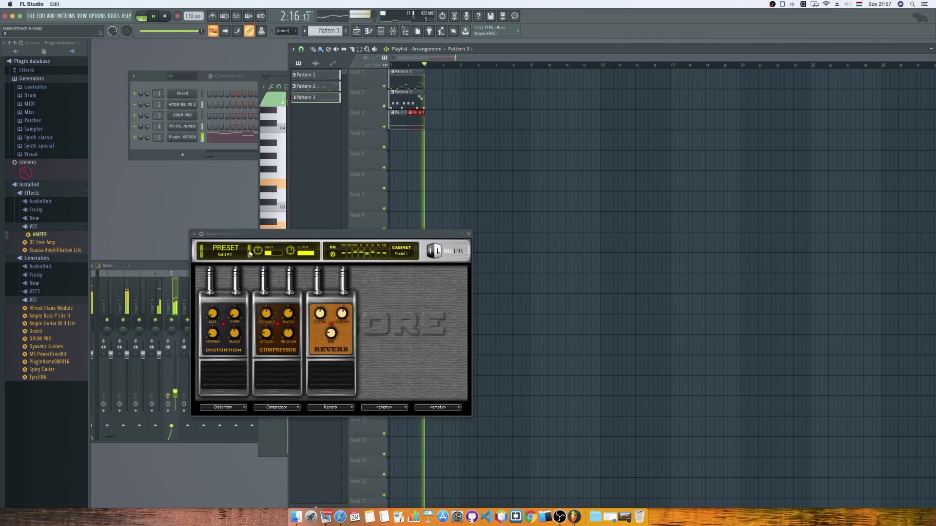
click(249, 252)
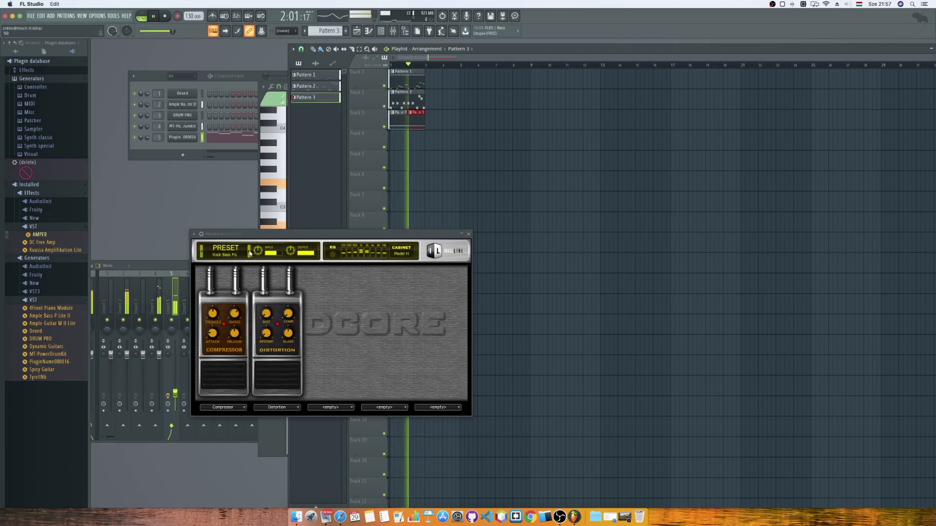
click(249, 252)
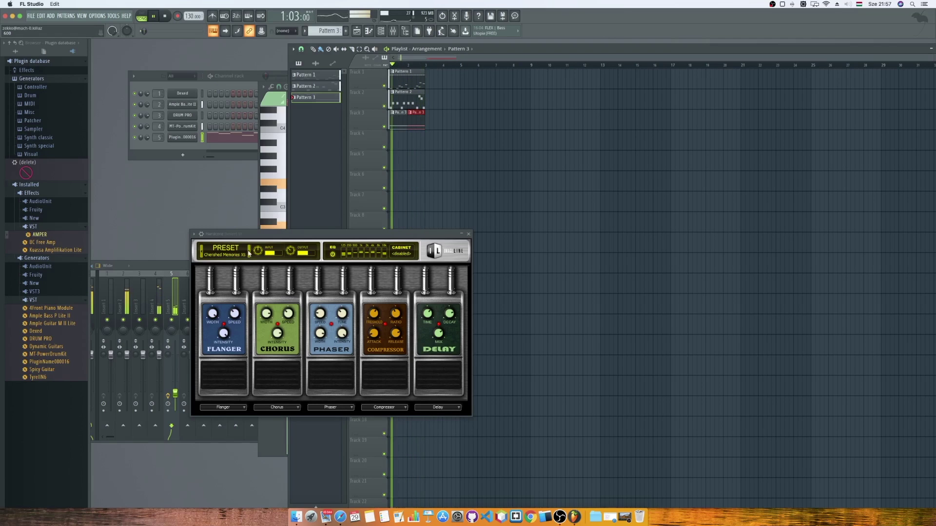
Load Deathmetal's Friend from the Hardcore preset library and move the effect window up-right.
click(236, 253)
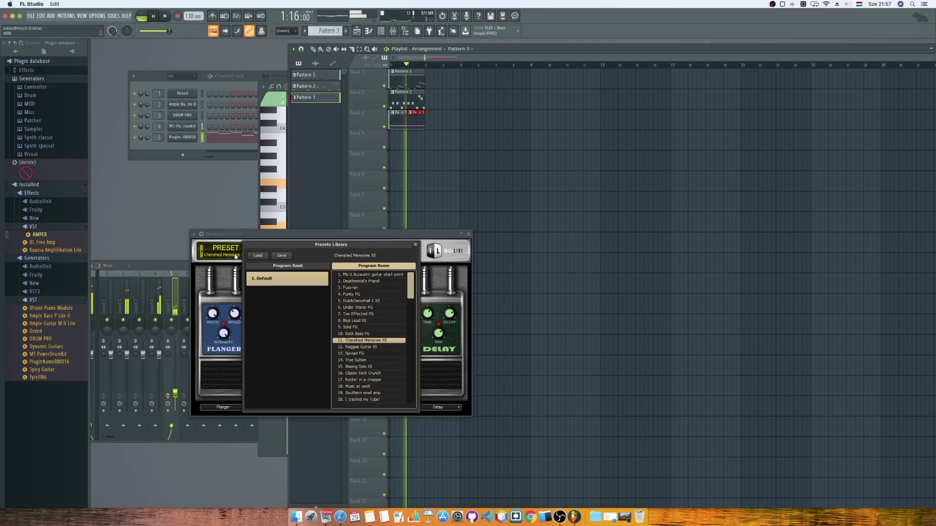
click(367, 281)
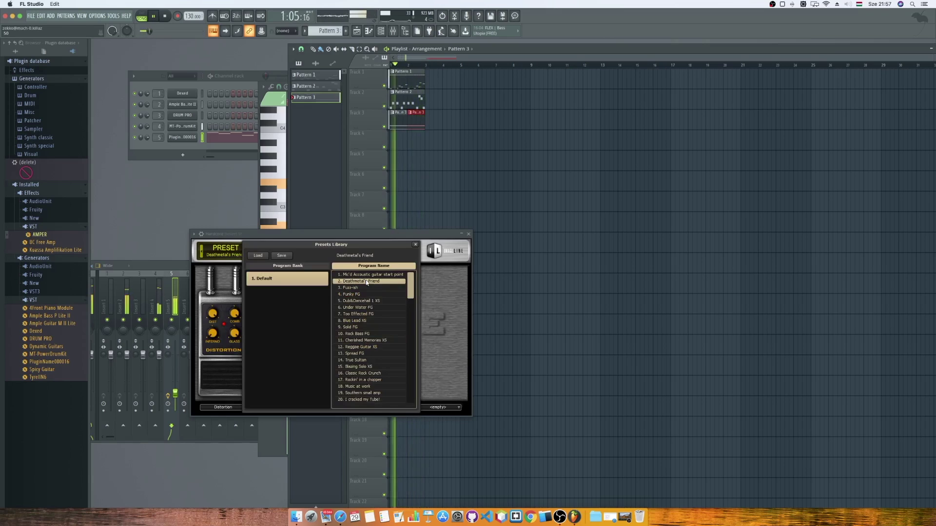
click(416, 245)
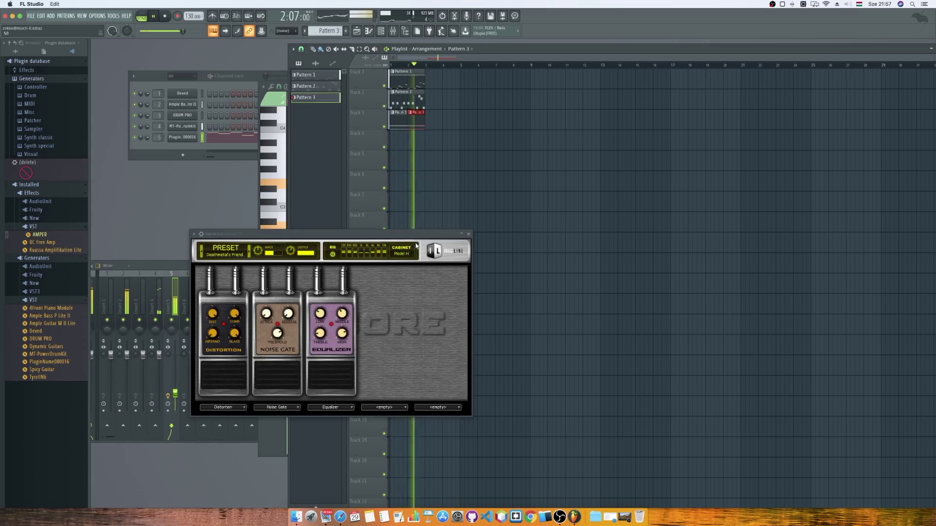
drag(415, 234, 482, 222)
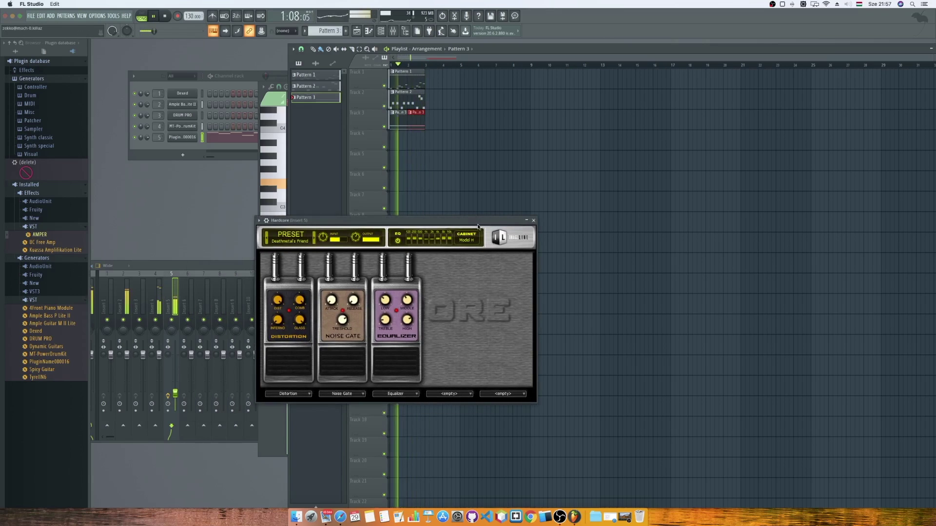
Cycle onward through Hardcore presets to Spread FG, then stop playback.
click(316, 239)
click(315, 239)
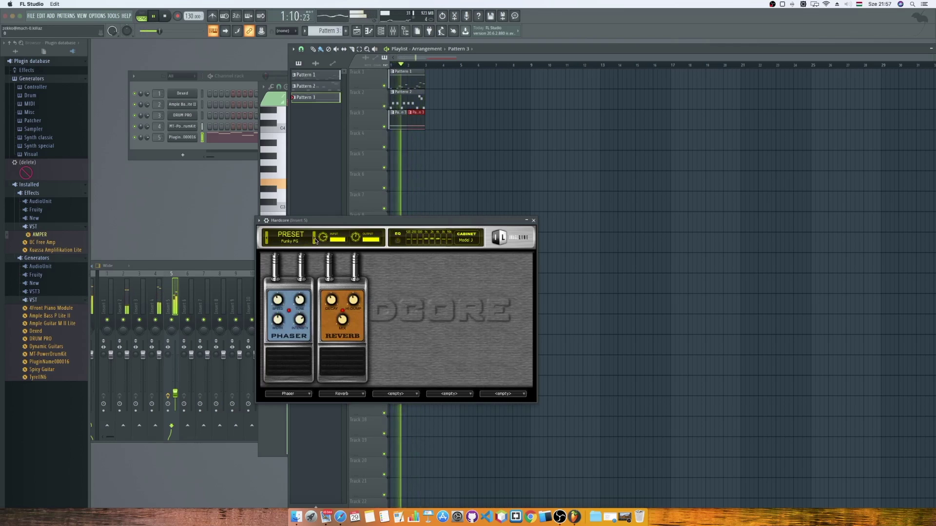
click(316, 239)
click(316, 239)
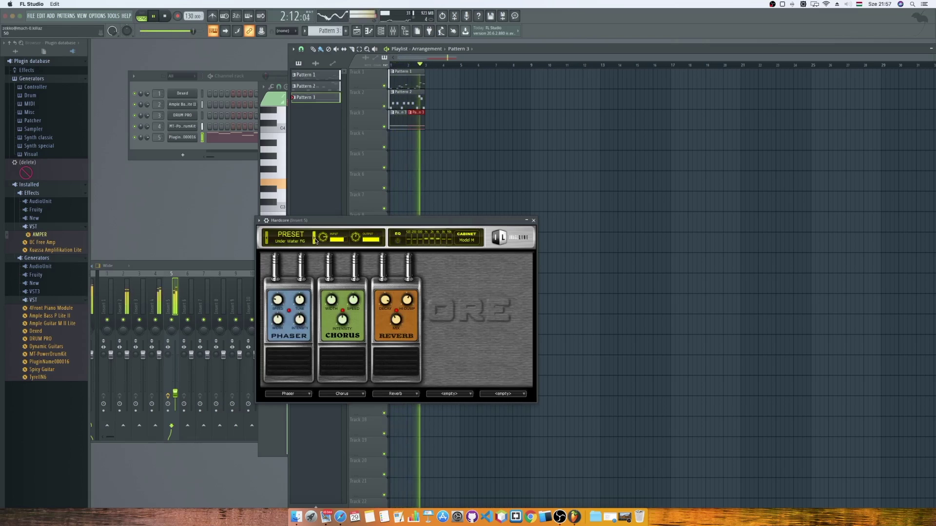
click(316, 239)
click(315, 239)
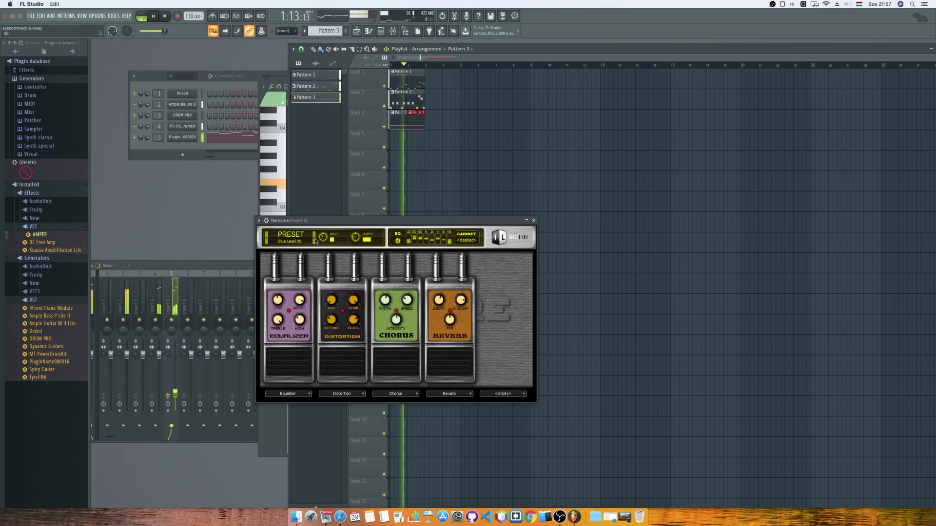
click(315, 239)
click(315, 239)
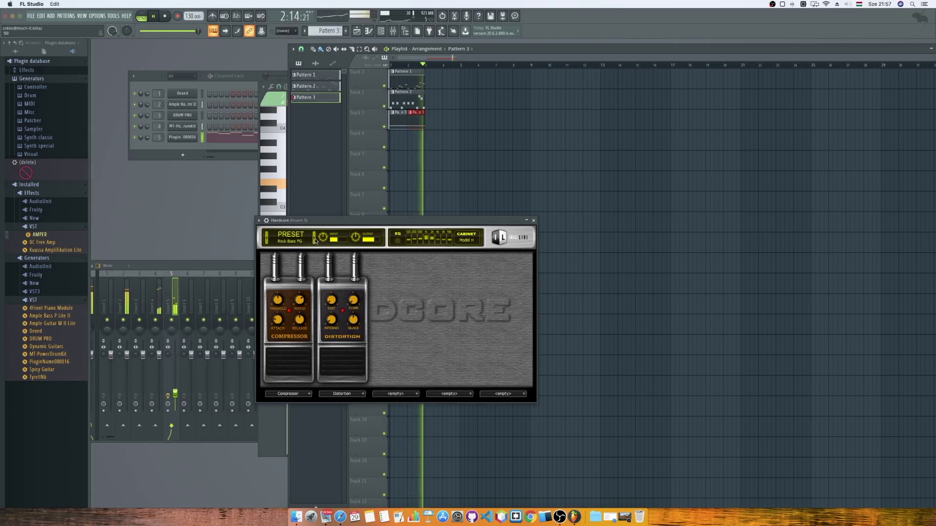
click(315, 239)
click(316, 239)
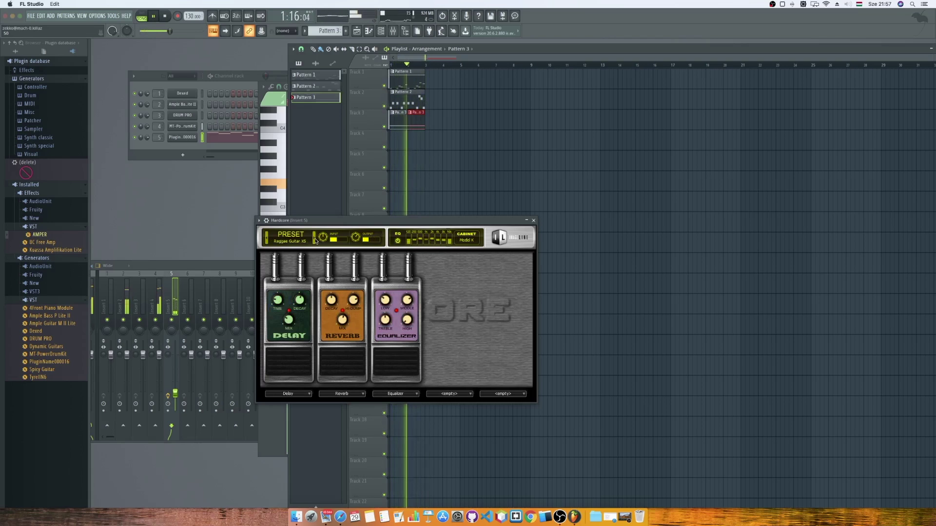
click(316, 239)
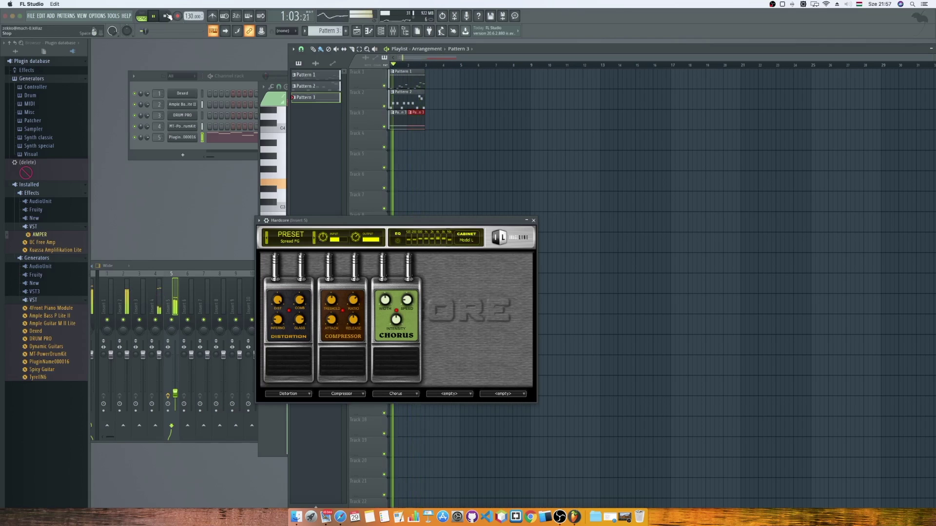
key(space)
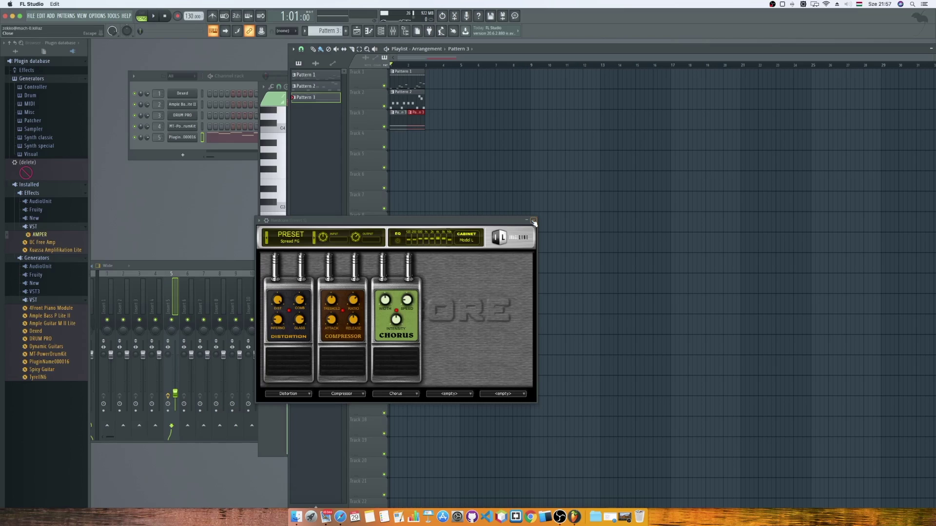
Close the Hardcore window, narrow the mixer at lower left, save the project, and collapse the wide mixer.
click(534, 222)
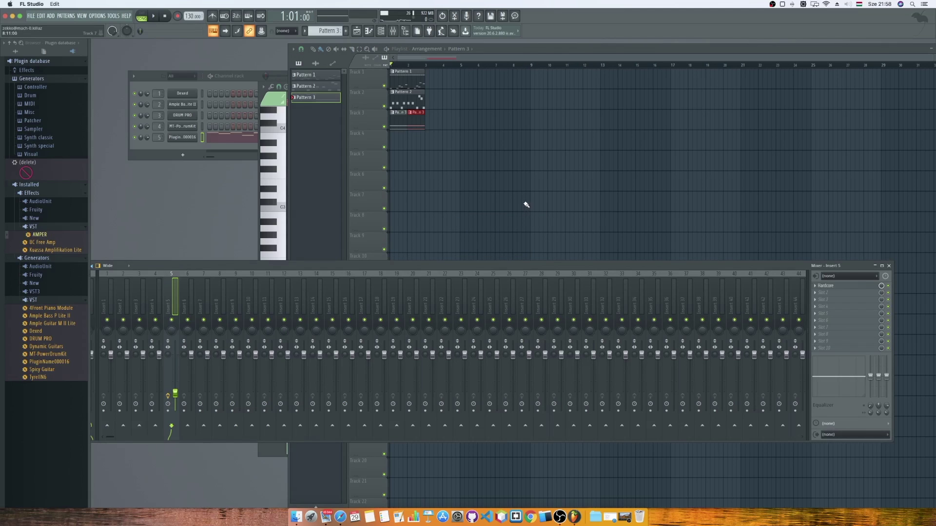
drag(309, 269, 348, 253)
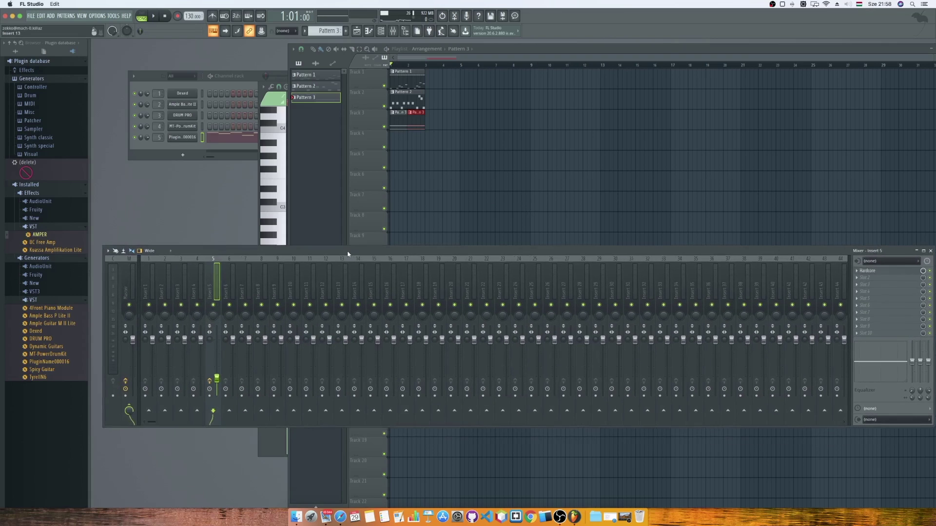
drag(104, 279, 261, 279)
drag(389, 253, 271, 261)
key(super+s)
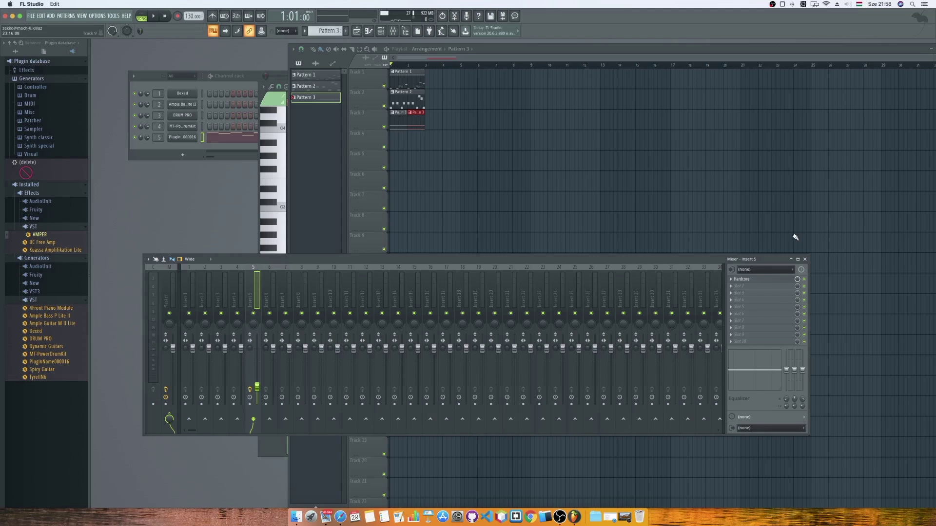
click(805, 259)
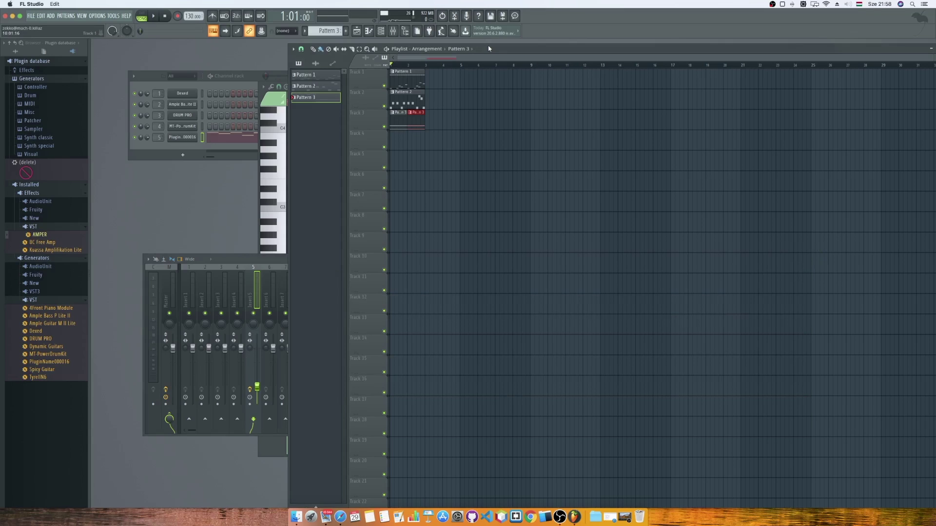
Open Downloads > musicradar-female-vocal-samples > rock in Finder.
click(595, 507)
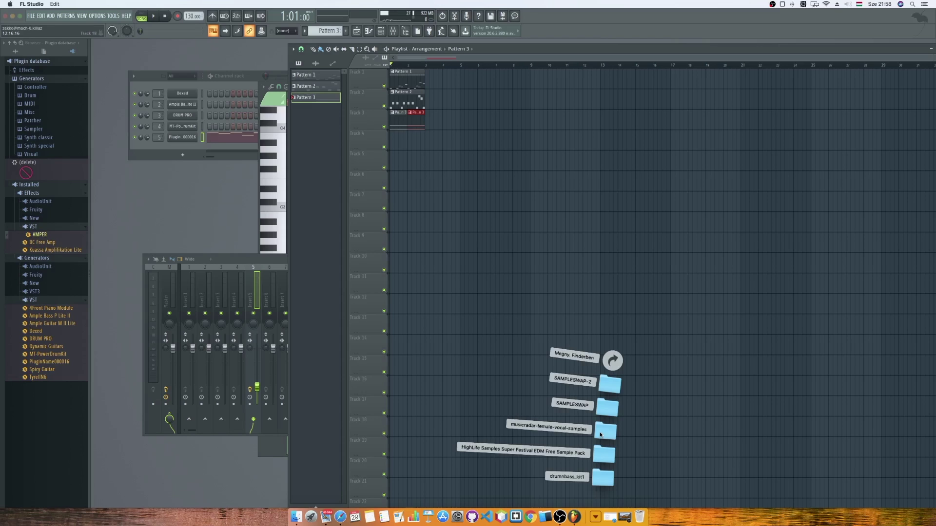
click(599, 432)
drag(519, 103, 726, 176)
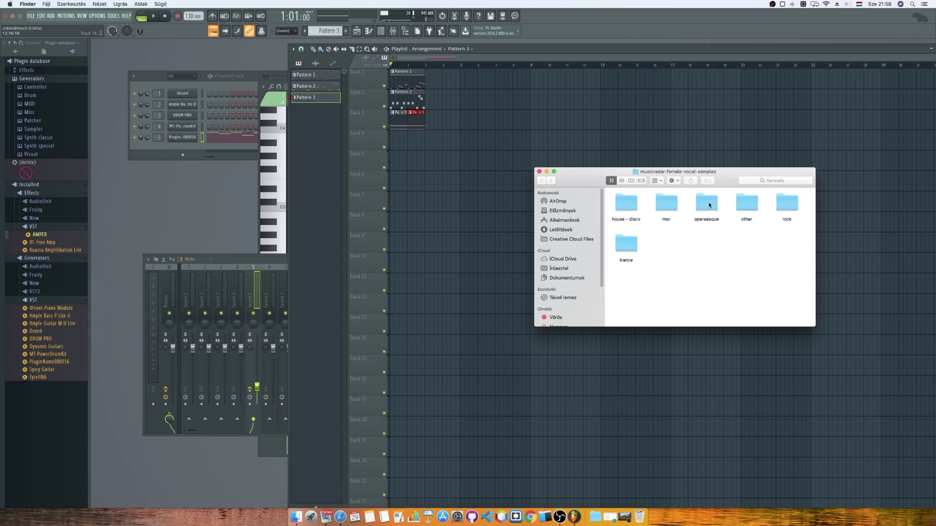
double_click(792, 218)
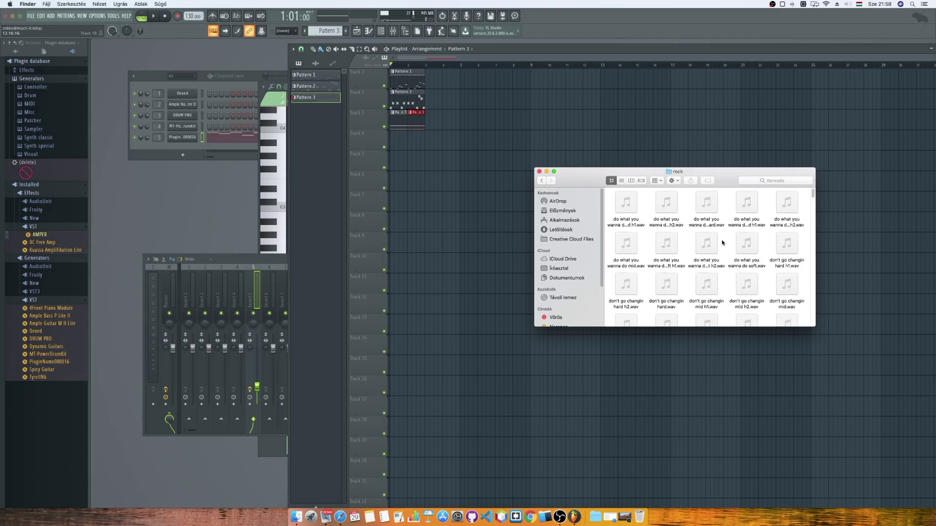
Preview samples and place 'don't go changin mid h1.wav' at the start of Track 4.
click(707, 243)
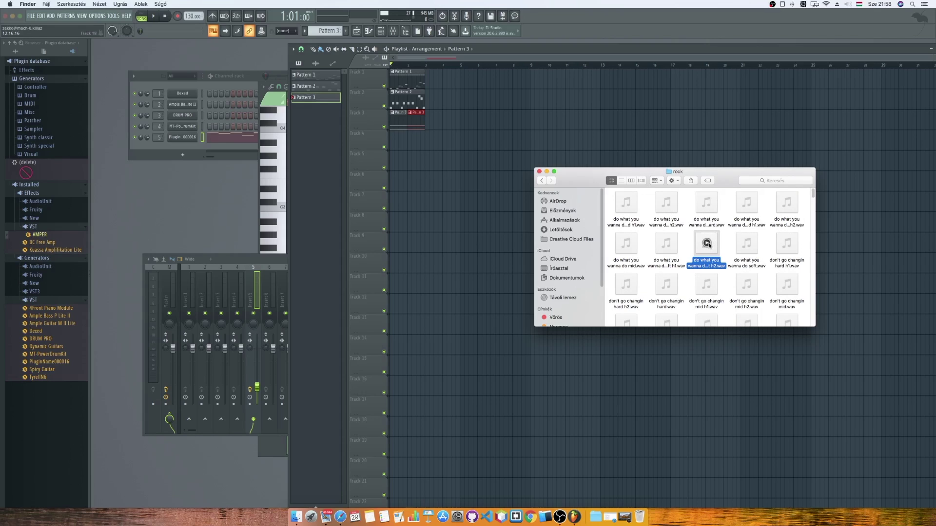
click(708, 285)
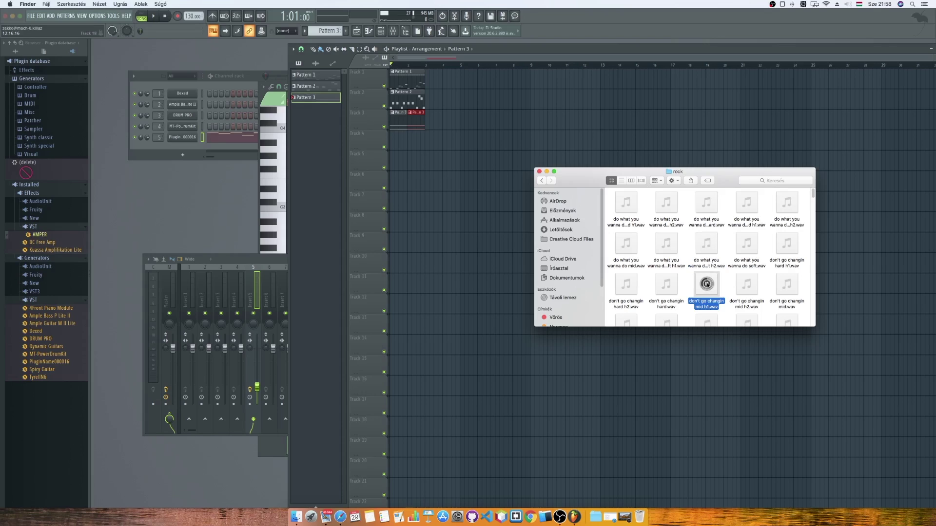
drag(707, 302, 379, 132)
click(444, 139)
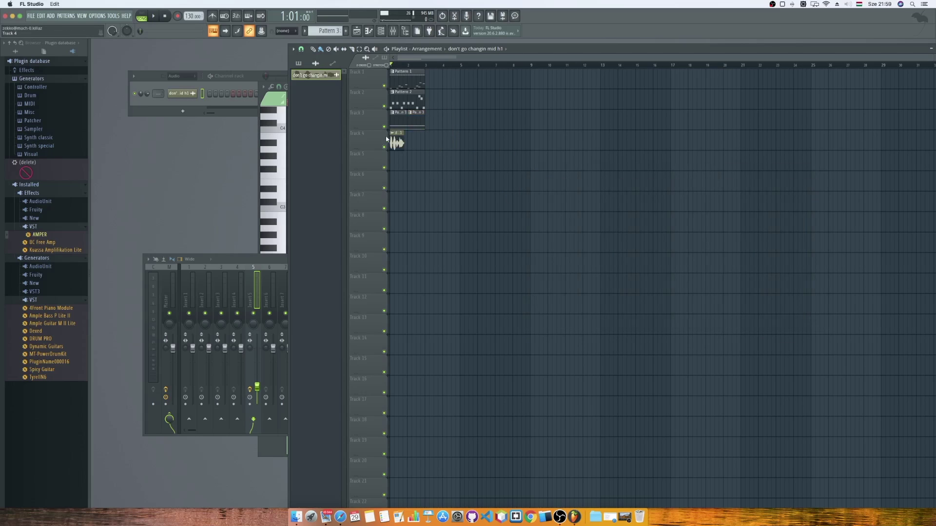
Play the song with the vocal clip, stop at bar 1, and bring the Channel rack forward, shifted down-left.
click(154, 16)
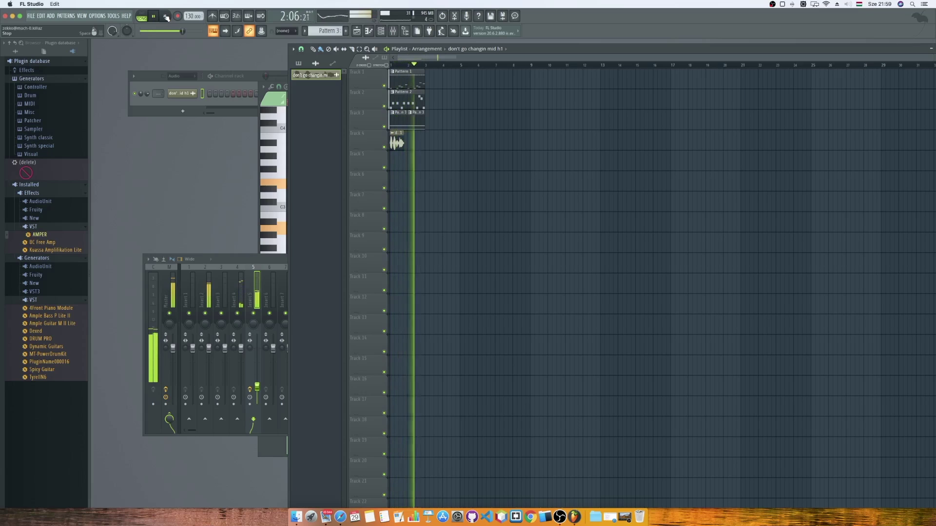
click(166, 16)
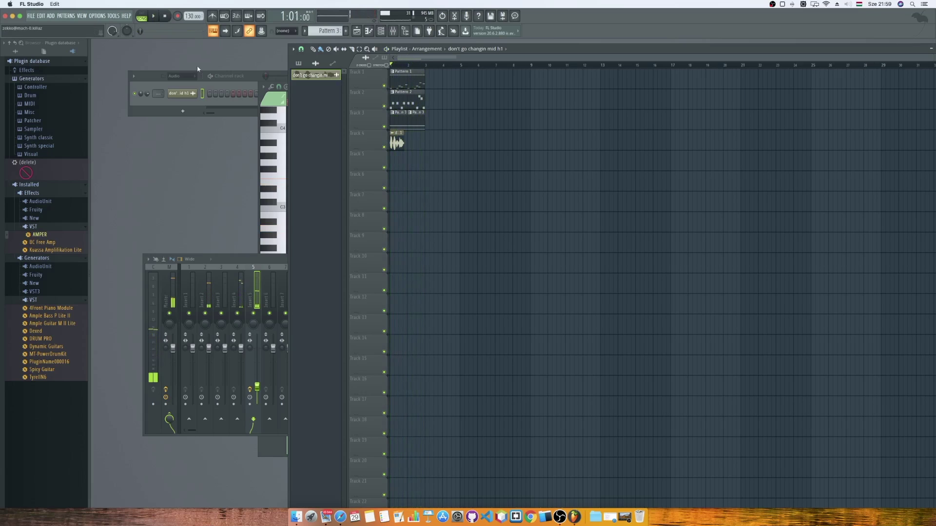
click(209, 108)
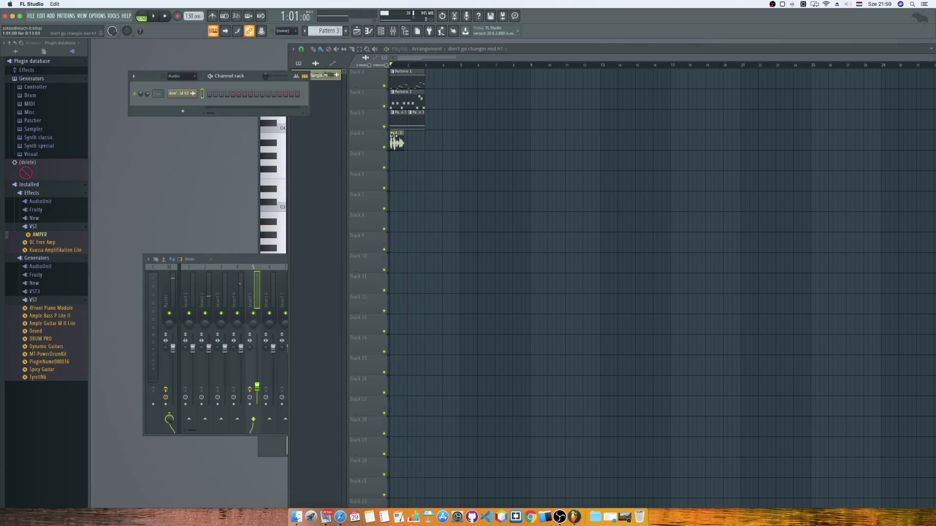
drag(252, 79, 241, 101)
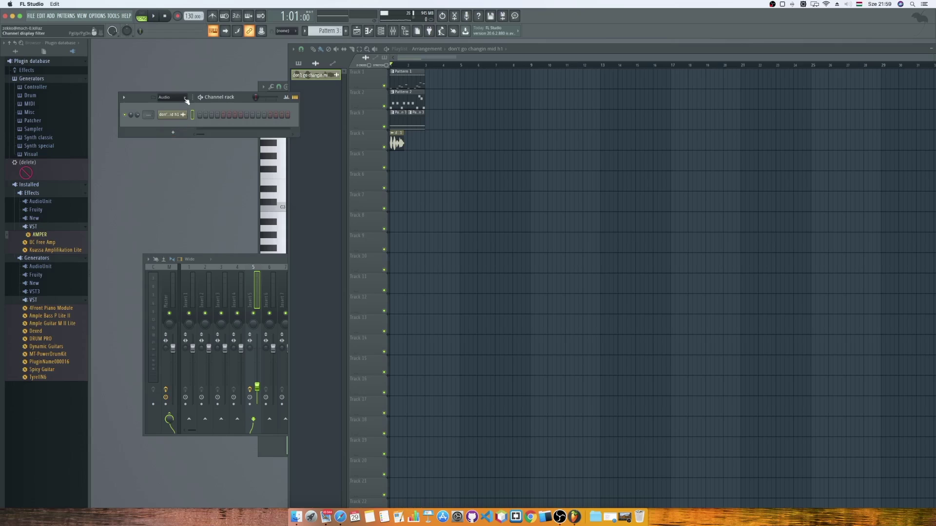
Route the audio clip channel to its own mixer insert and show all six channels.
click(184, 98)
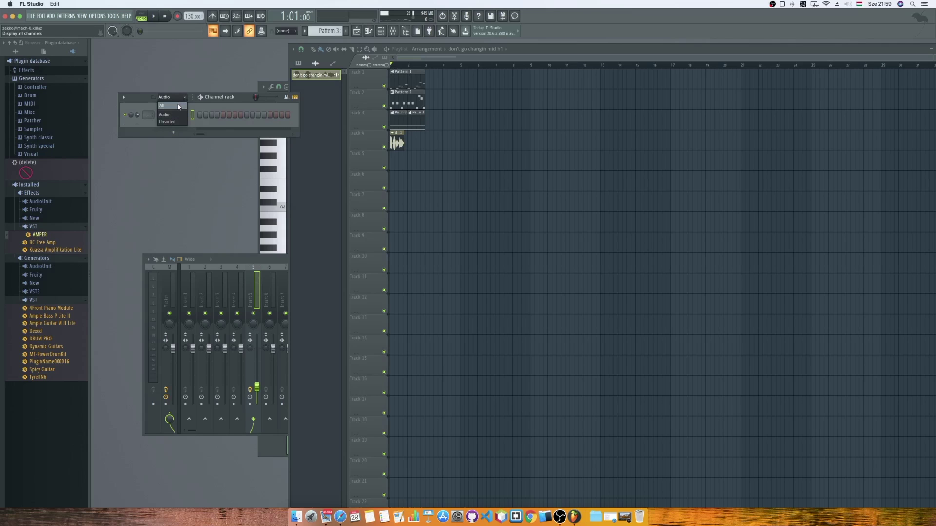
click(179, 105)
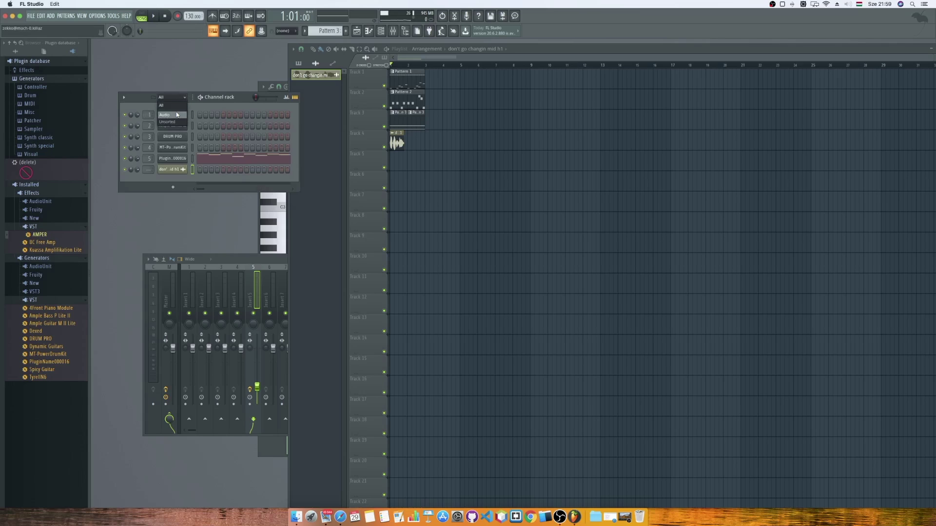
click(177, 114)
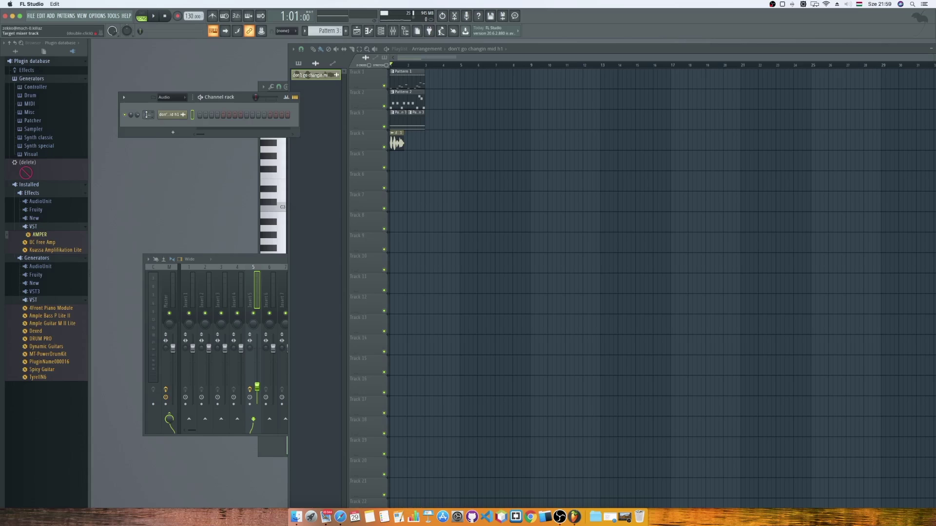
drag(148, 115, 147, 102)
click(169, 97)
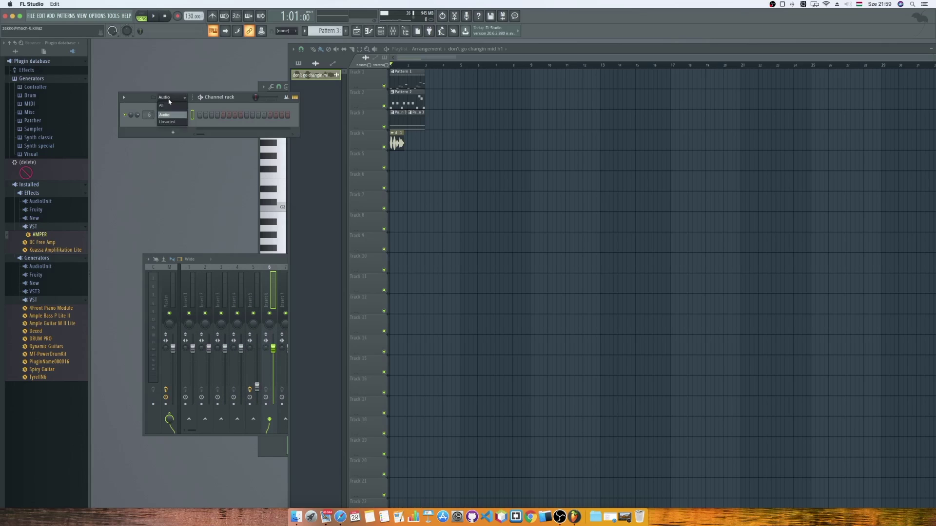
click(169, 106)
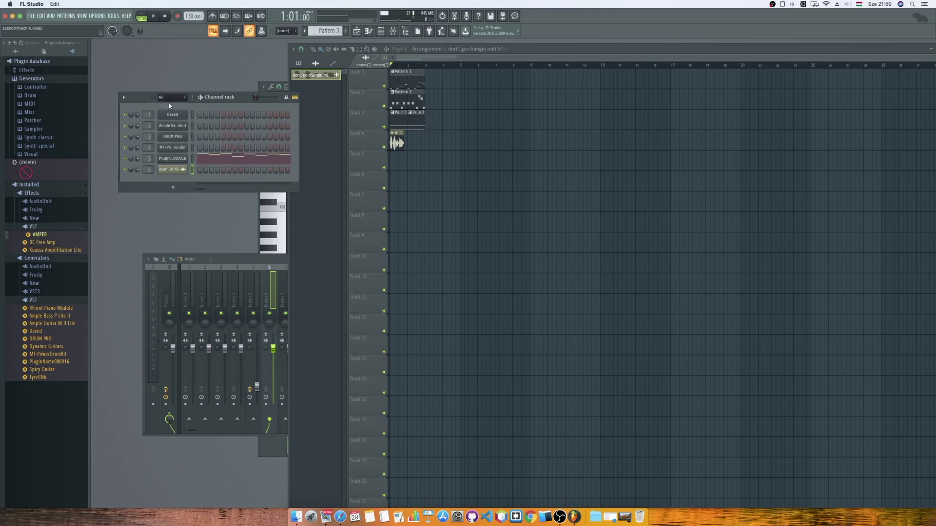
Expand the mixer to full width and lower the Insert 6 fader during playback.
double_click(245, 257)
key(space)
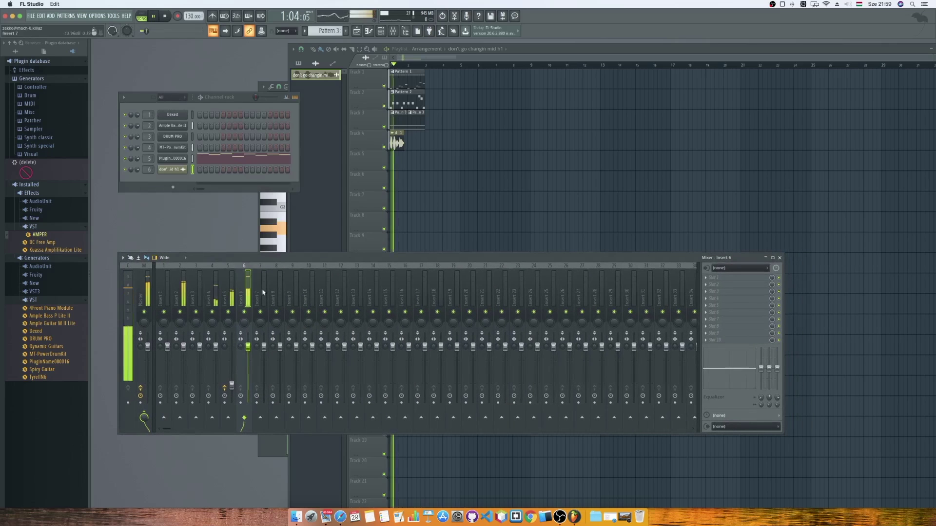
drag(248, 346, 247, 363)
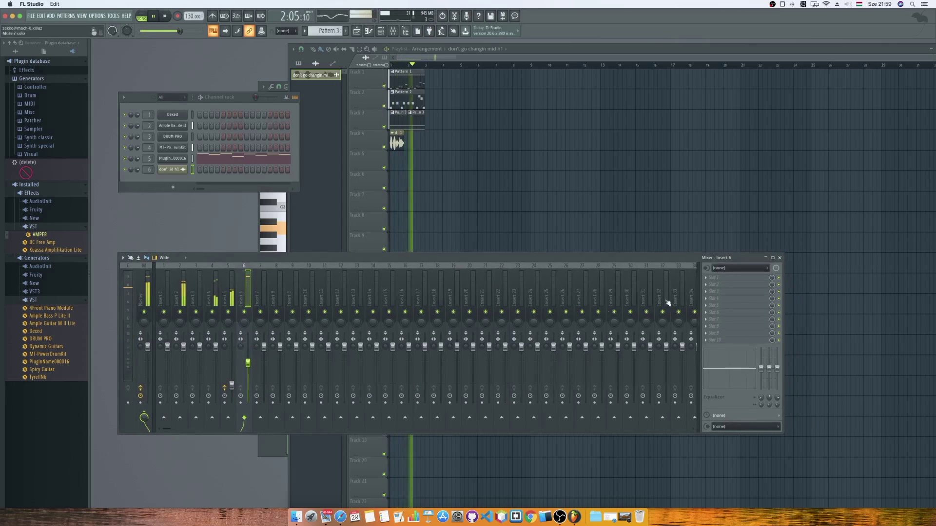
click(166, 17)
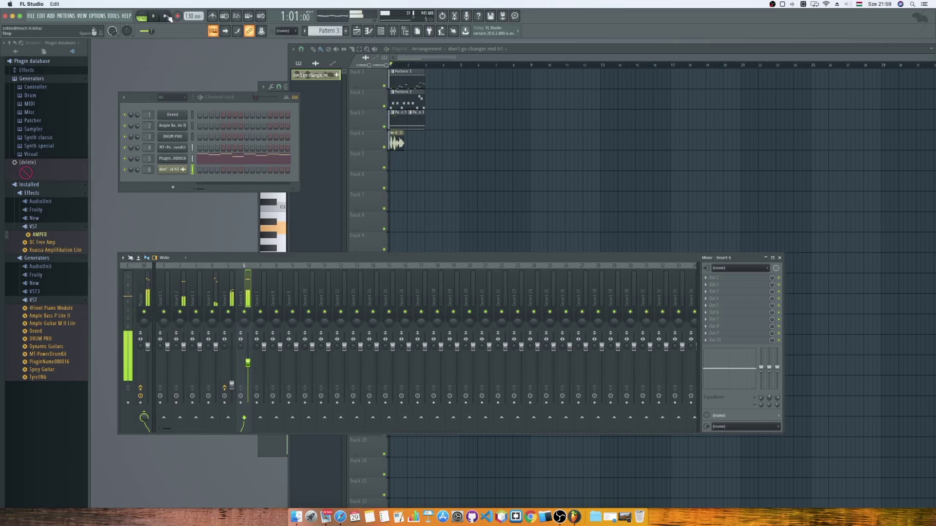
Load Fruity Chorus into Insert 6 slot 1 and Fruity Reeverb 2 into slot 2.
click(705, 278)
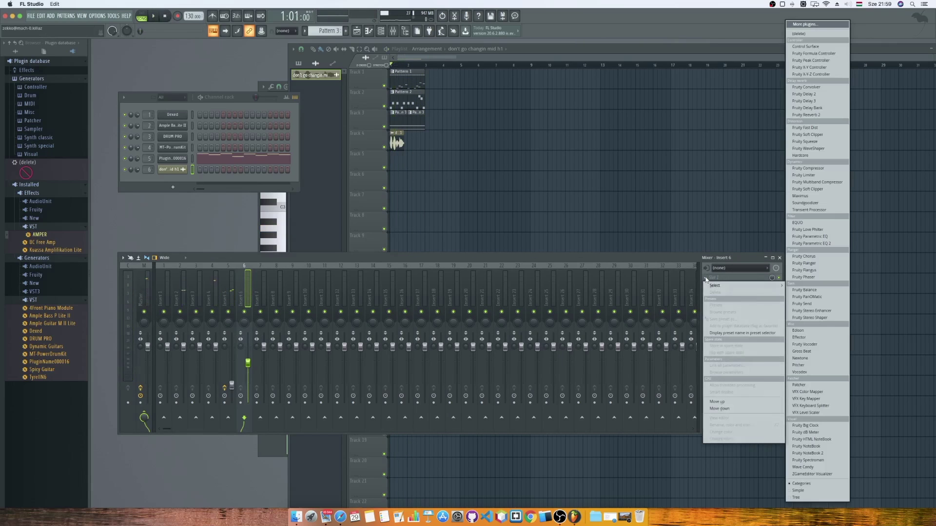
click(803, 255)
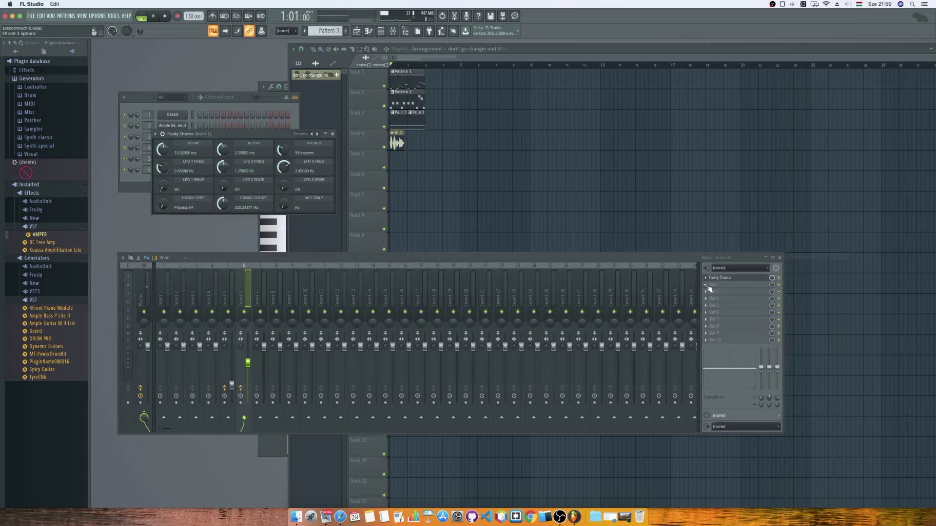
click(706, 285)
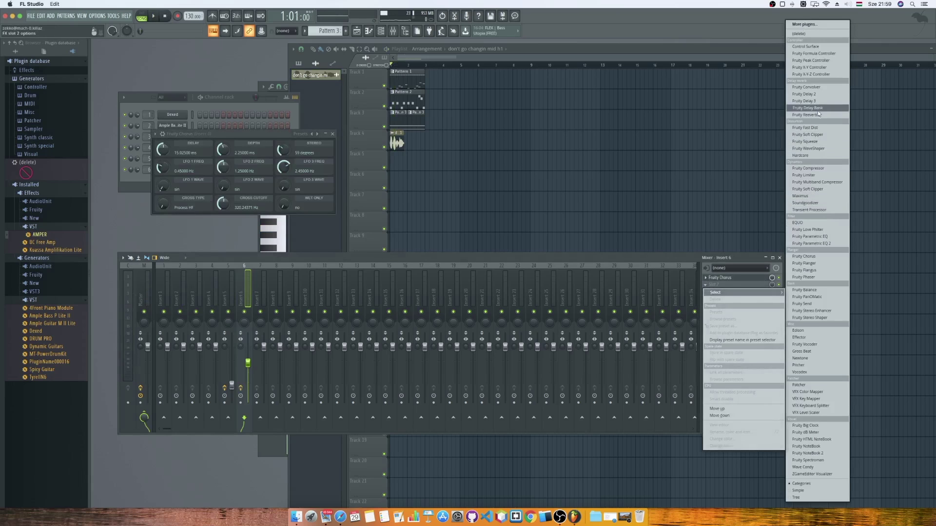
click(817, 114)
Play to hear the effects, stop, and close the Reeverb and Chorus windows.
click(158, 16)
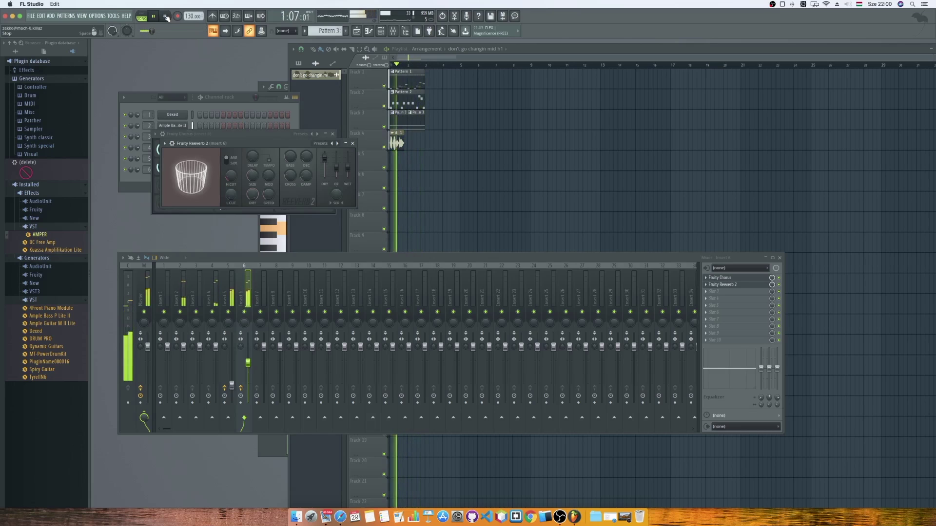
click(166, 18)
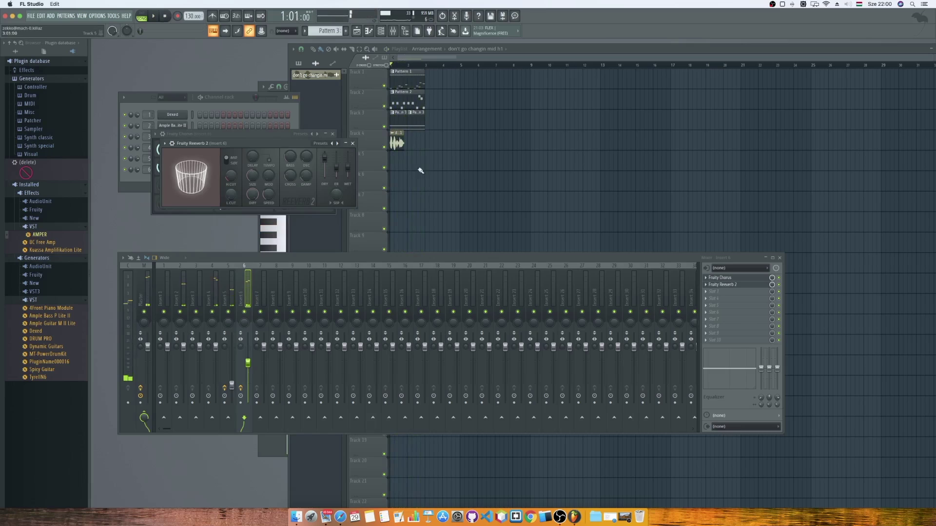
click(353, 143)
click(333, 134)
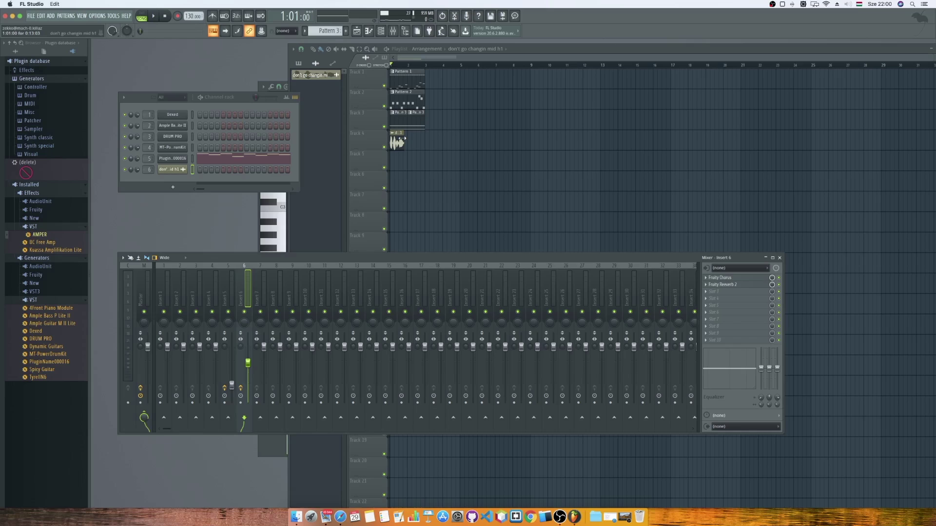
Switch to Pattern 2 and lengthen the Track 4 vocal clip to 2:01:03.
click(305, 31)
click(313, 49)
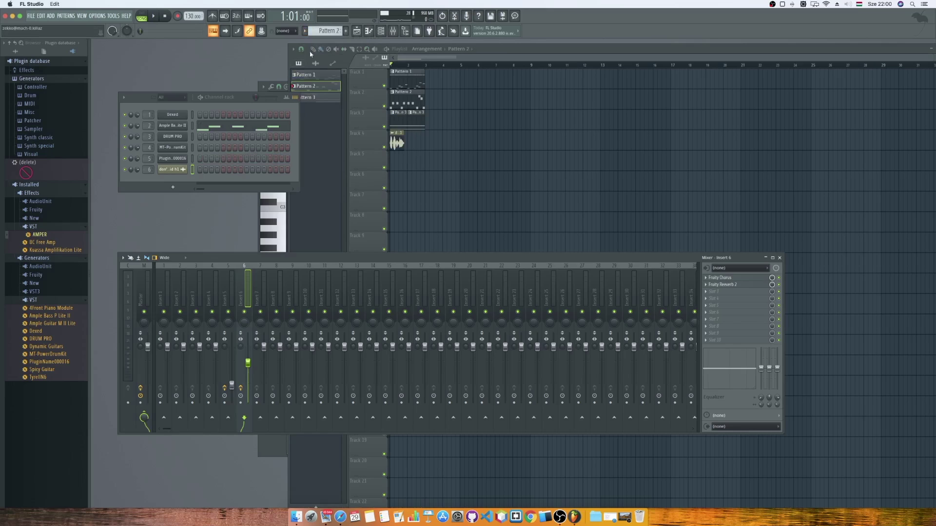
drag(239, 101, 226, 119)
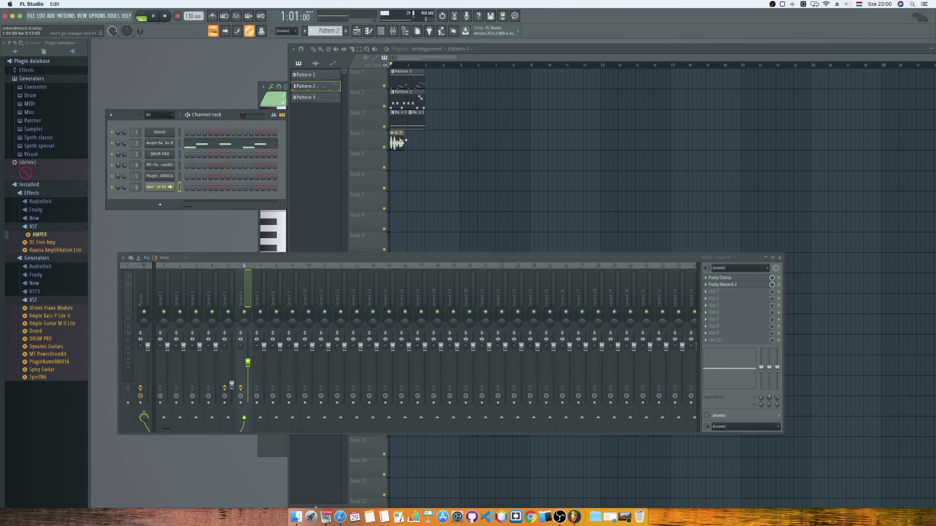
drag(404, 141, 425, 144)
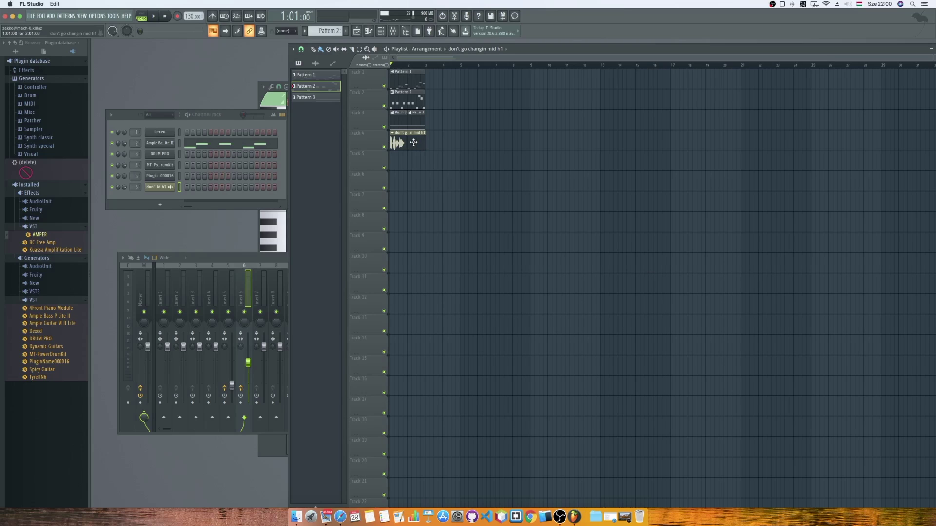
click(414, 142)
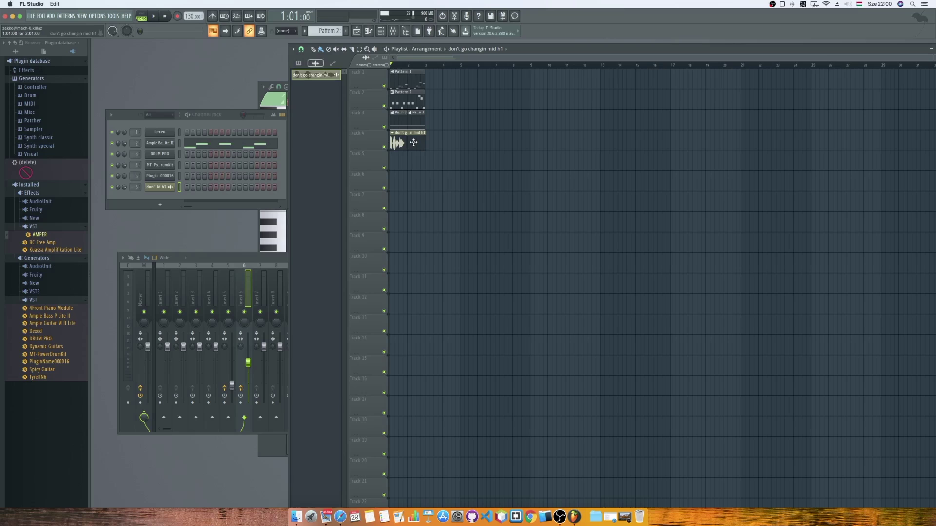
Audition the C3, C5 and near-C6 notes in the piano roll, then close it.
click(369, 30)
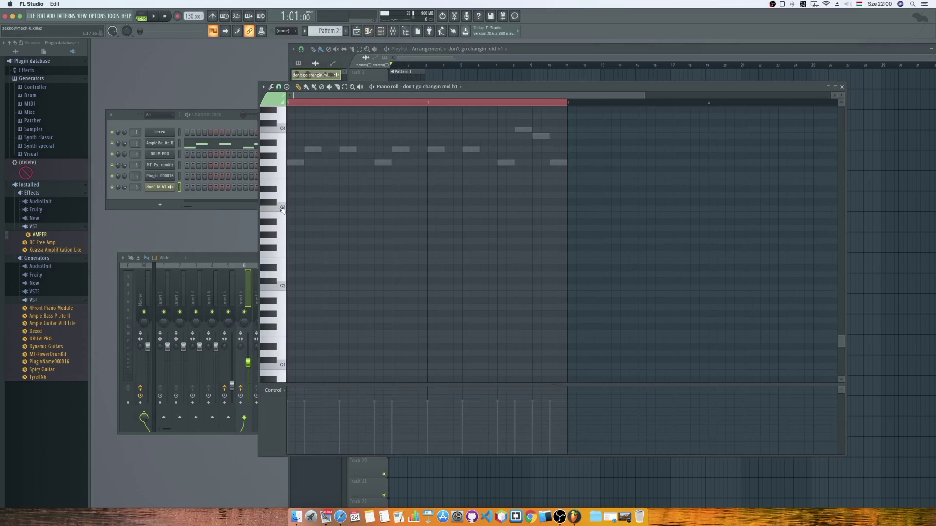
click(282, 208)
click(281, 209)
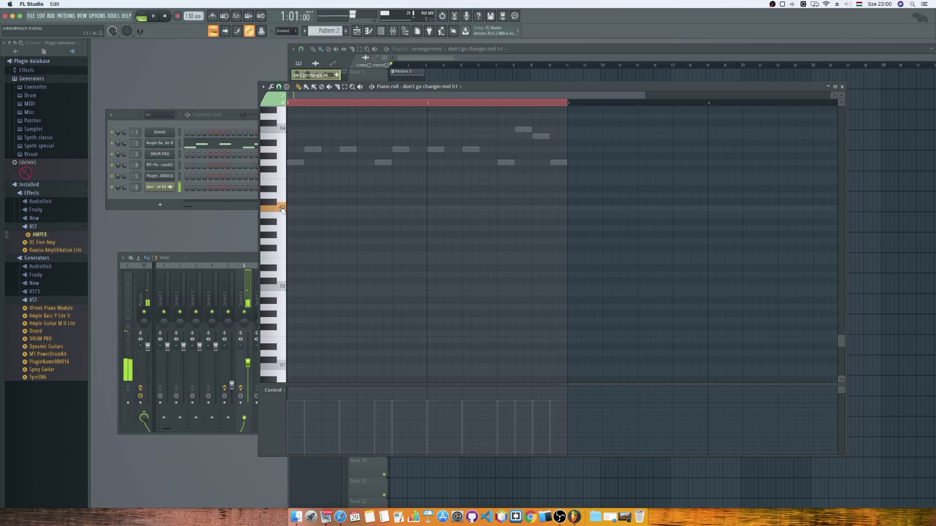
scroll(281, 195, up, 8)
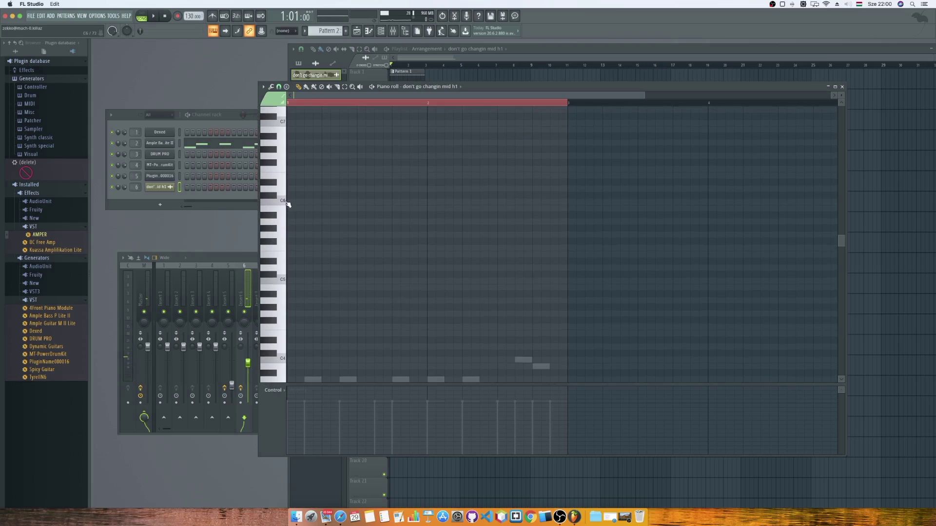
click(282, 191)
click(280, 280)
key(F5)
click(258, 92)
click(844, 88)
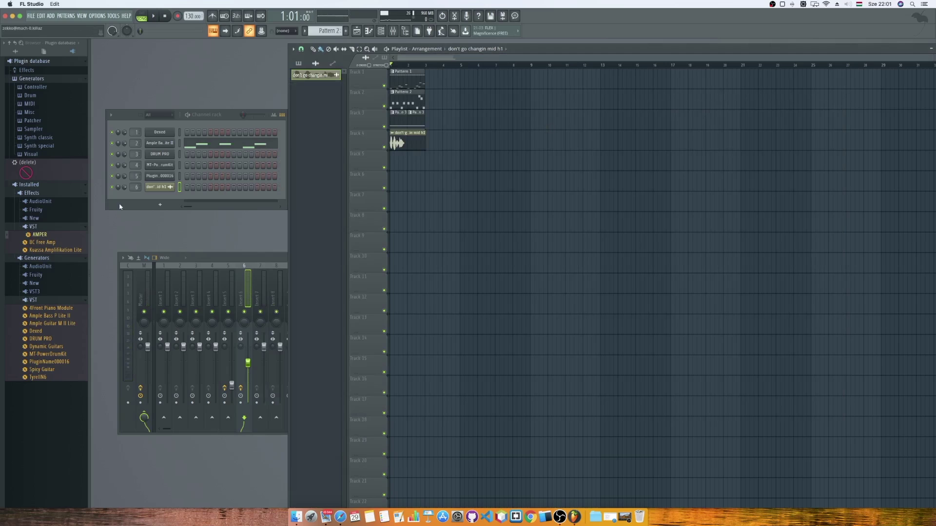
Add a Sampler channel routed to mixer track 7 and open its settings.
click(163, 205)
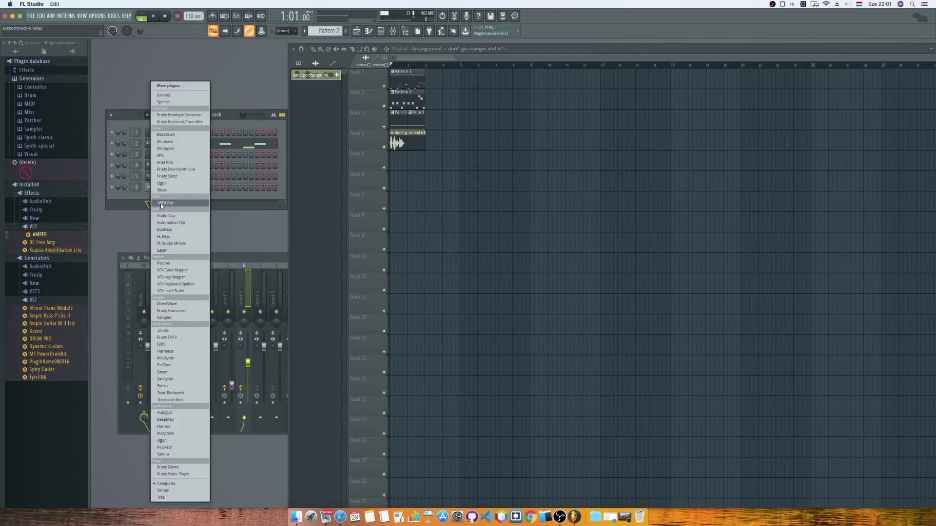
click(164, 317)
drag(136, 198, 136, 181)
drag(270, 259, 248, 260)
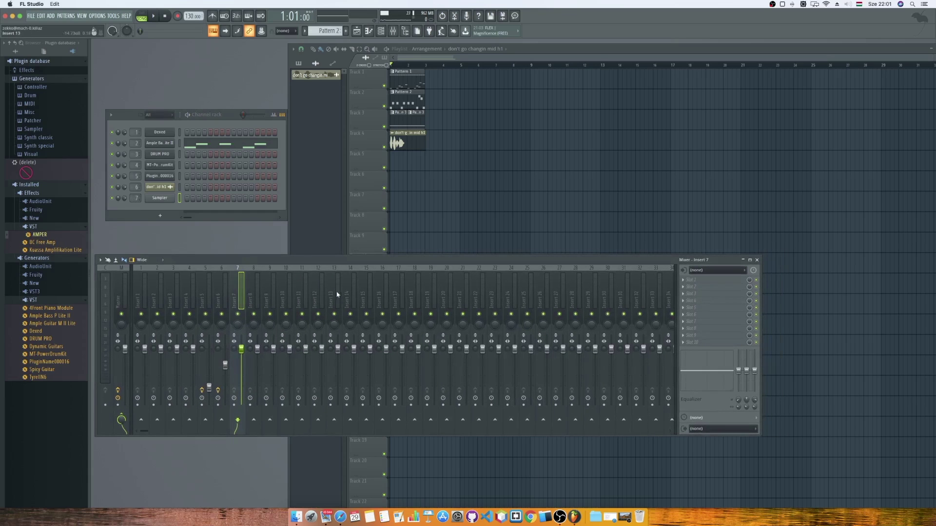
click(160, 197)
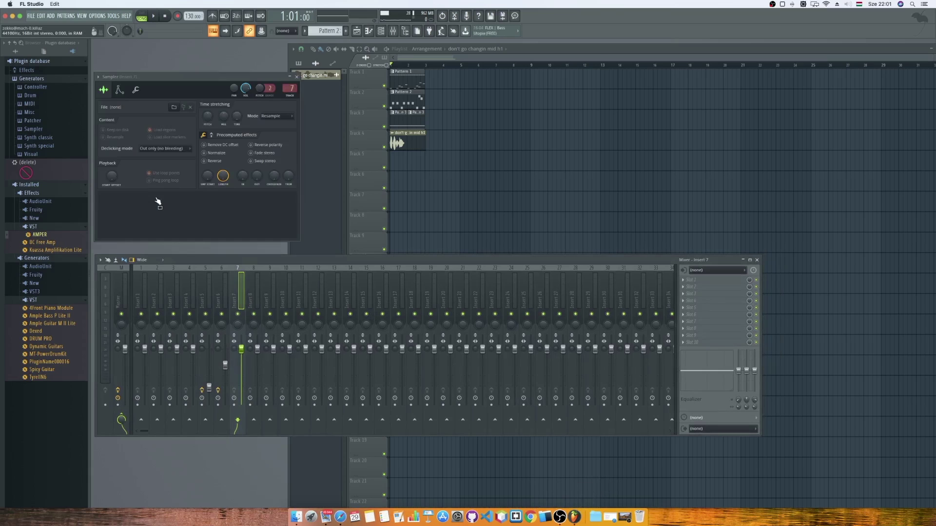
drag(187, 83, 288, 138)
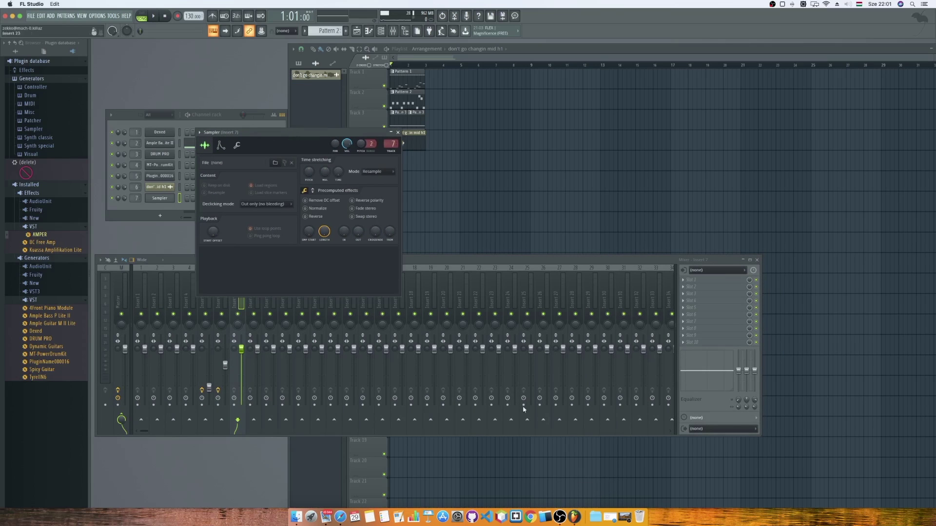
Load 'do what you wanna do soft h2.wav' from the rock folder into the Sampler and create empty Pattern 4.
click(595, 514)
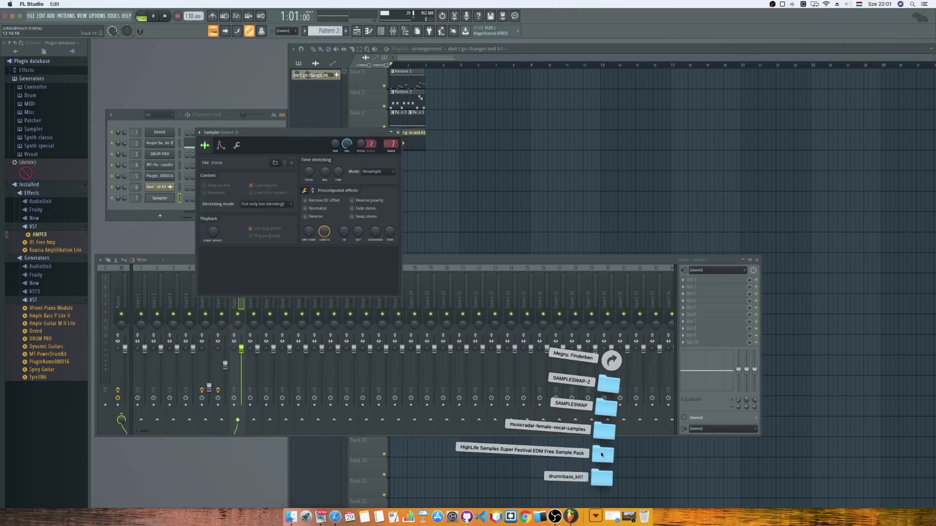
click(295, 514)
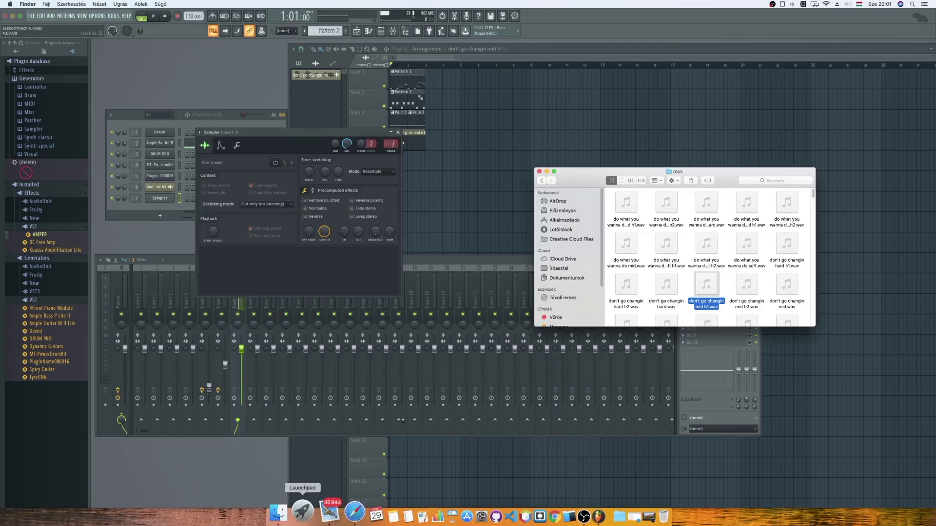
click(706, 243)
drag(706, 262, 337, 268)
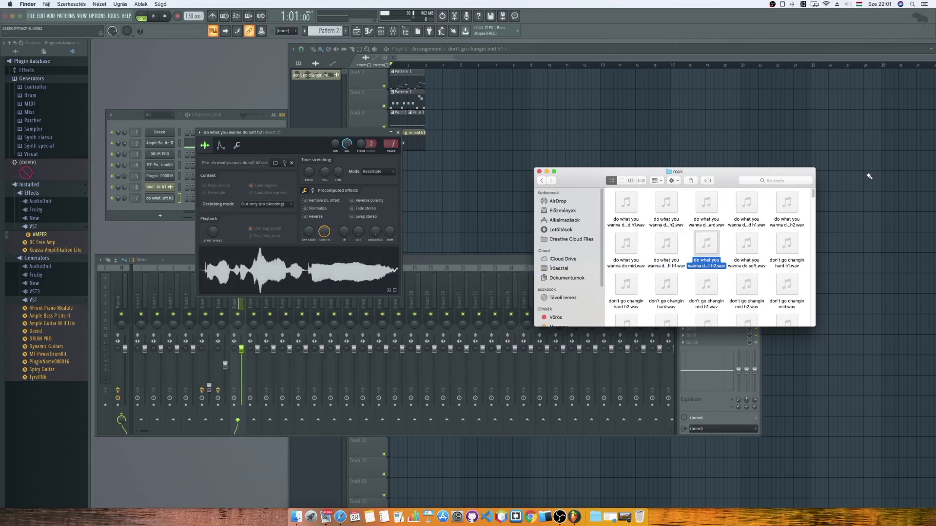
drag(350, 136, 529, 94)
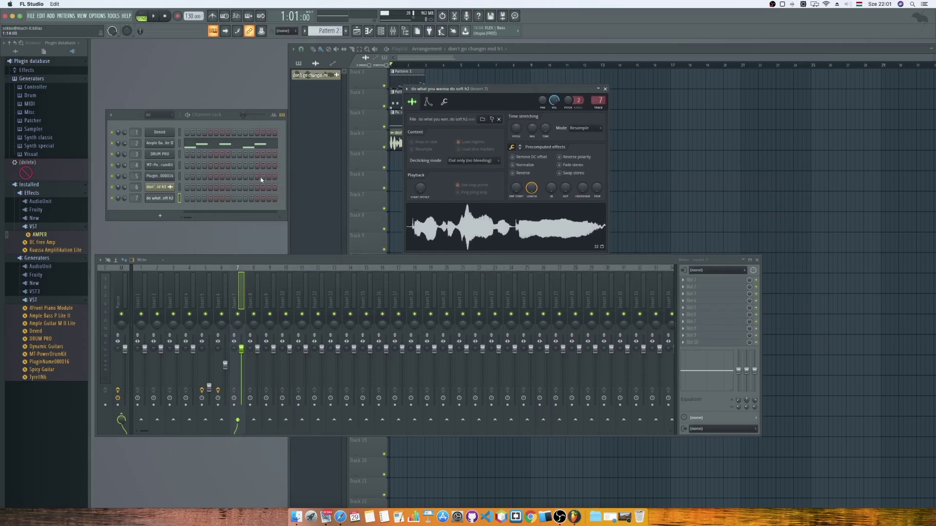
click(346, 31)
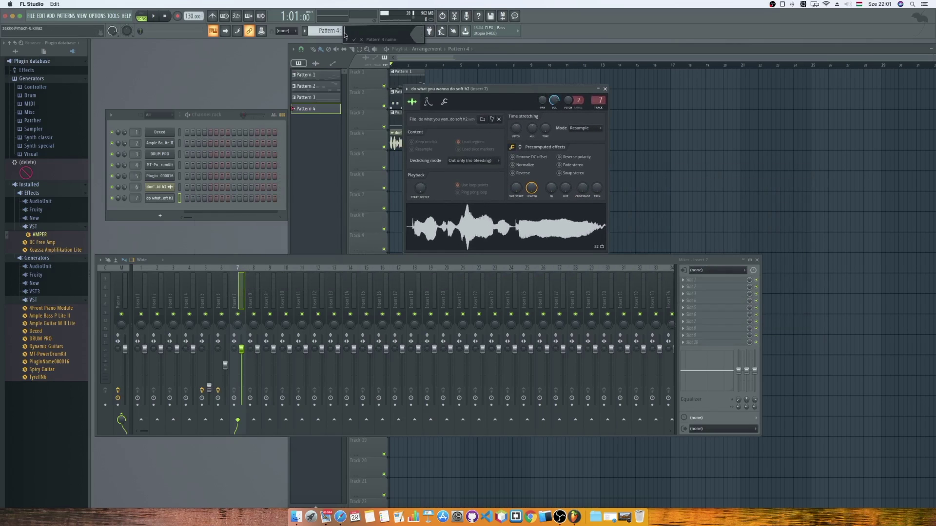
Place Pattern 4 at bar 1 of Track 5 and mute Track 4's vocal clip.
click(393, 153)
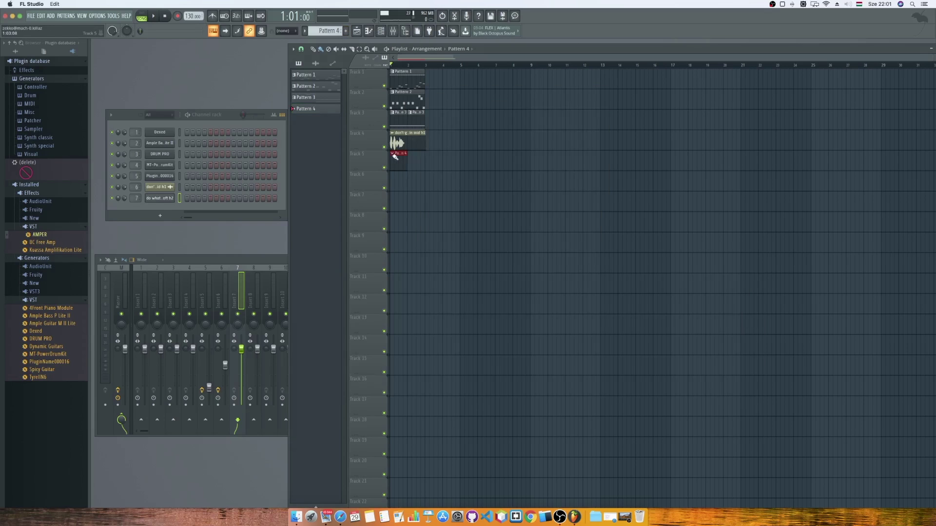
click(385, 147)
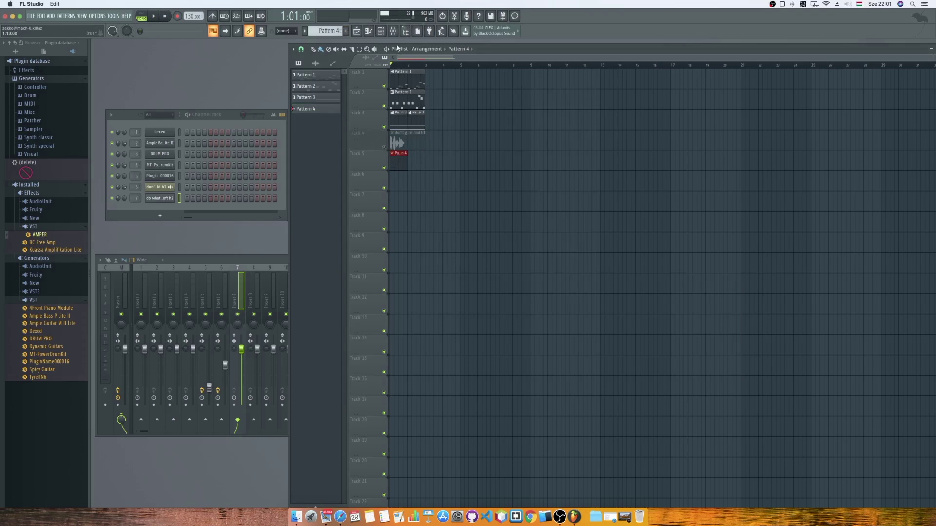
click(369, 31)
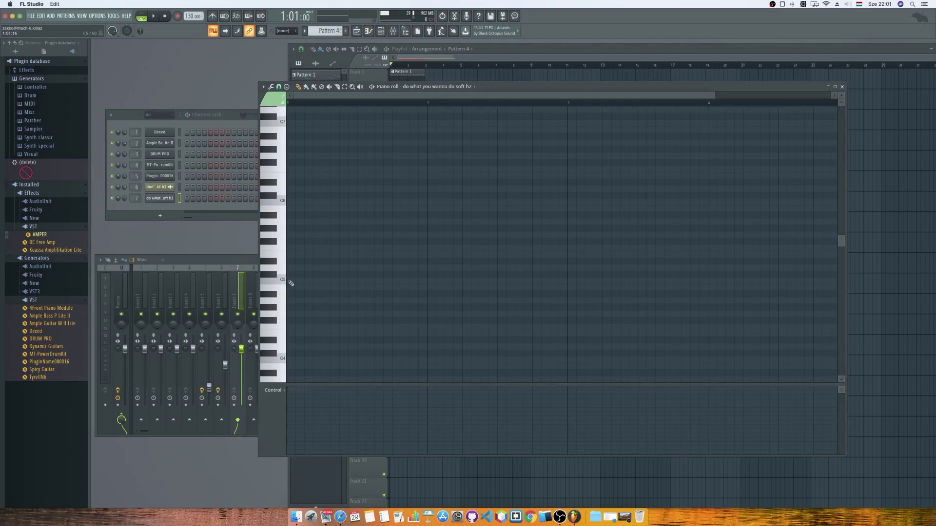
Draw two short C5 notes in Pattern 4 to trigger the vocal sample, then audition them.
click(291, 283)
drag(424, 282, 294, 281)
click(359, 281)
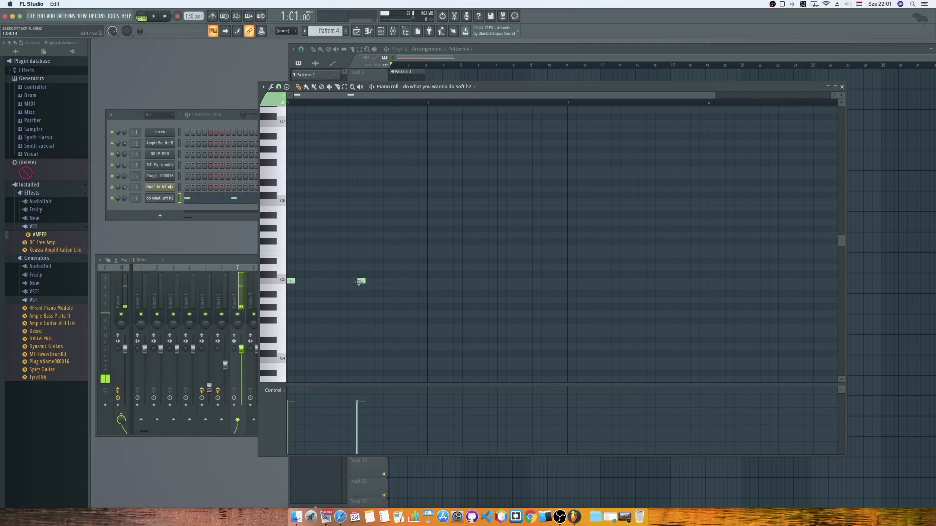
key(space)
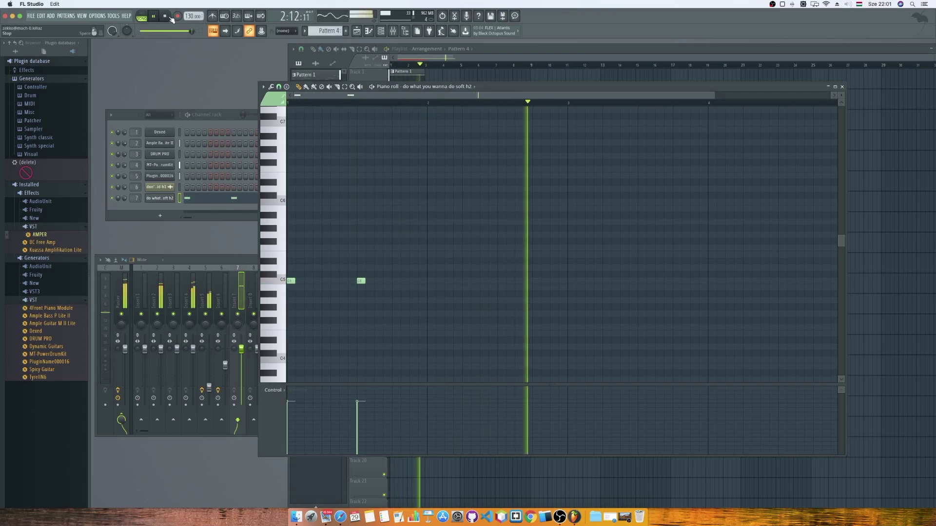
key(space)
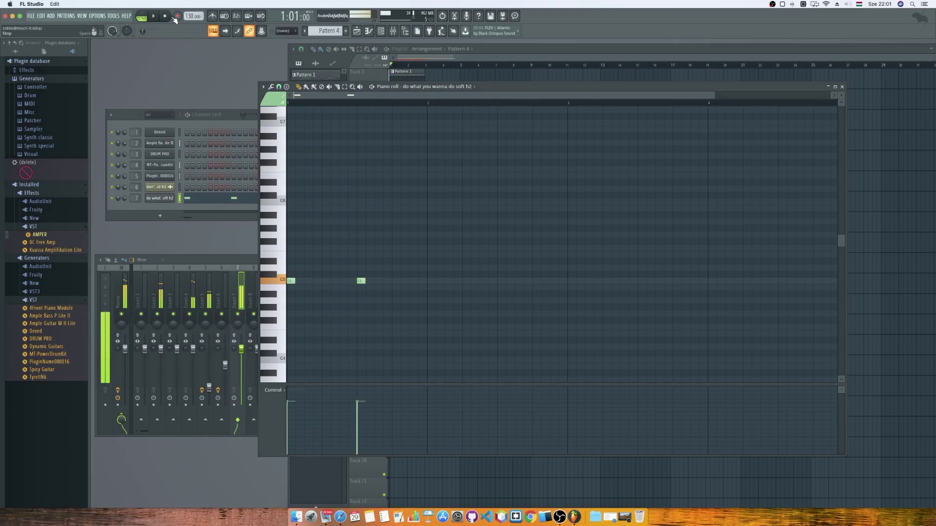
click(496, 59)
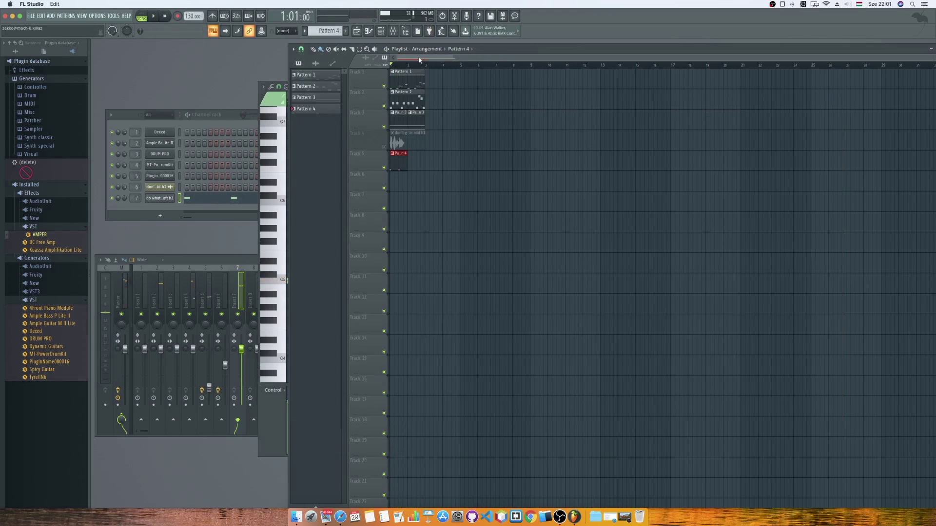
Switch the playlist to the Select tool and play the arrangement once.
key(e)
click(158, 17)
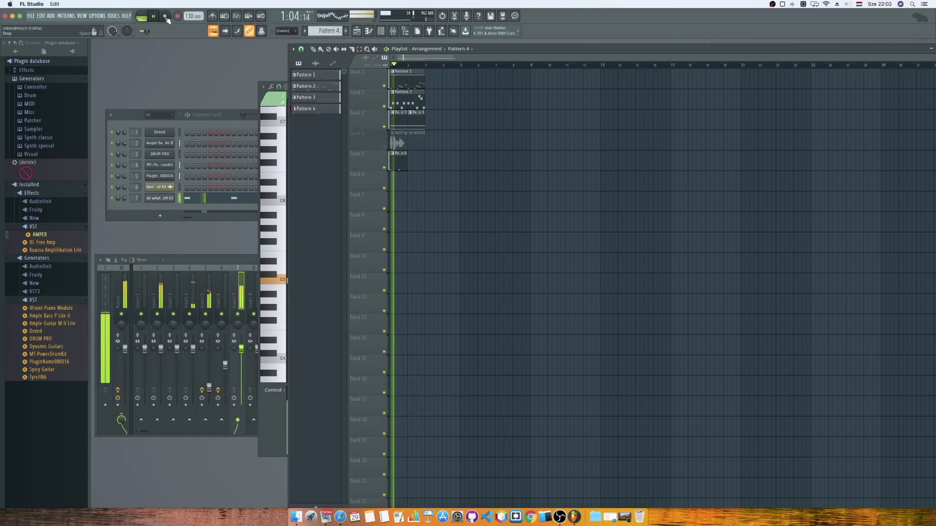
click(165, 18)
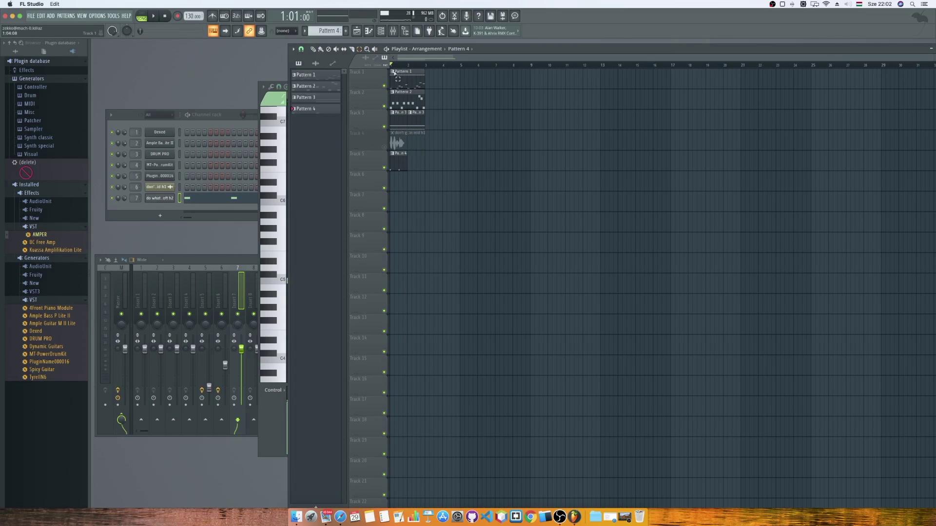
Select a time range over the opening clips and play that section from the start.
drag(422, 66, 401, 70)
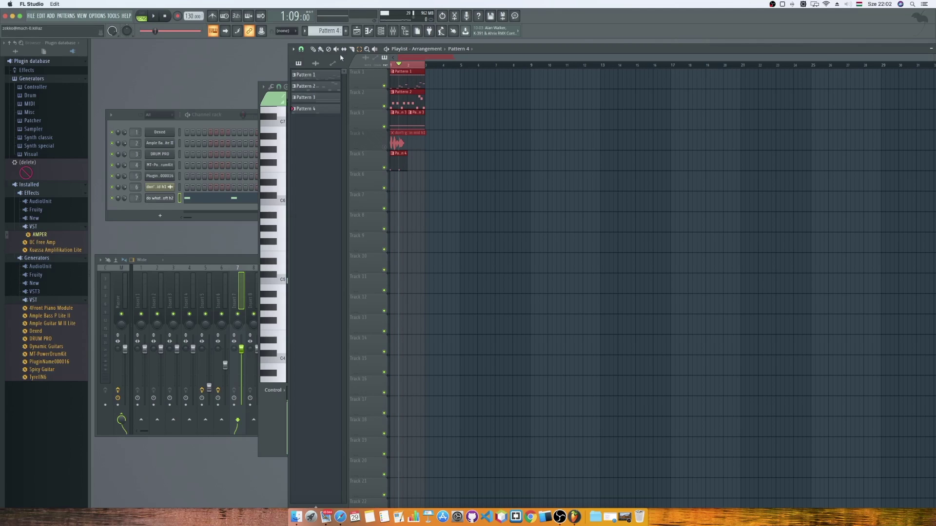
click(166, 18)
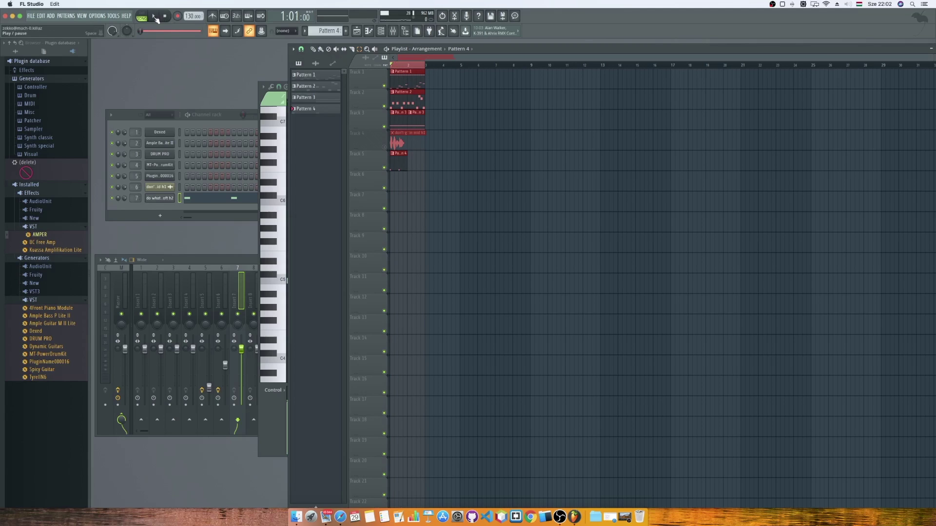
click(156, 18)
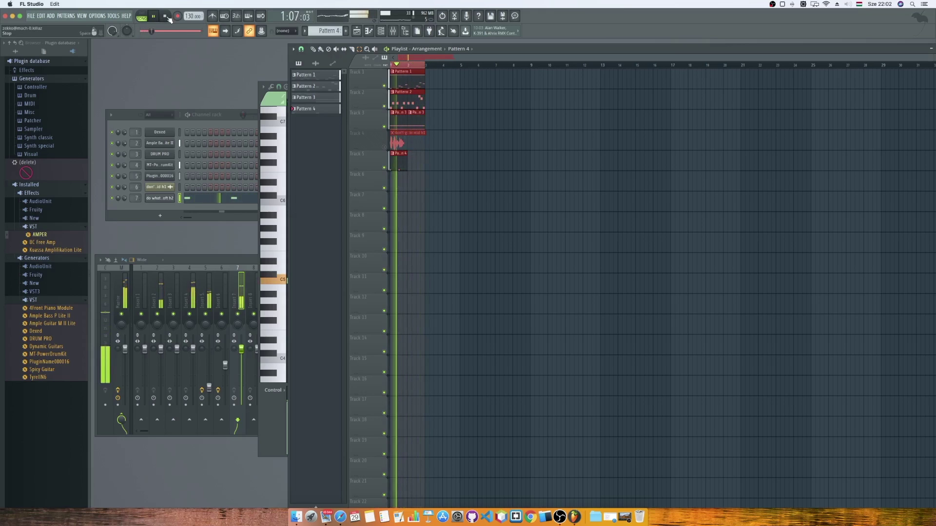
click(166, 16)
click(132, 115)
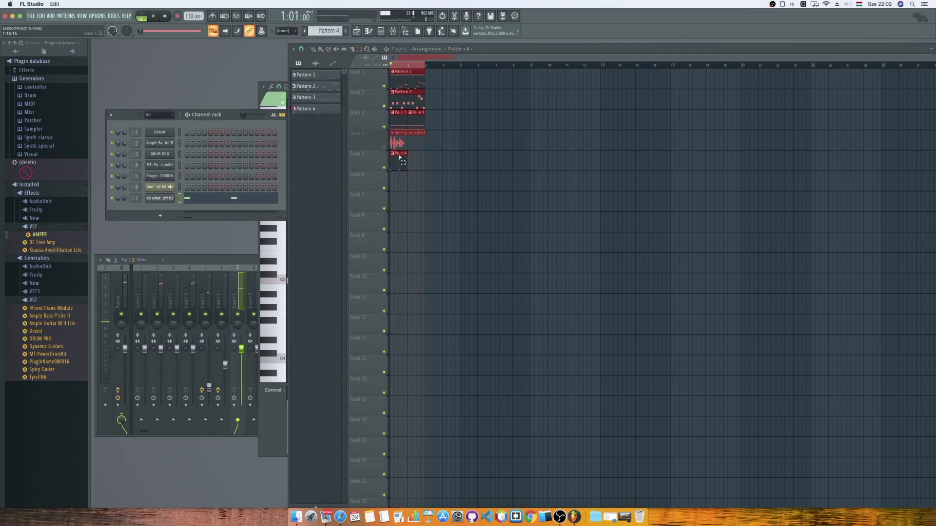
Drag Pattern 4's second C5 note down about seven semitones and play it back.
click(259, 99)
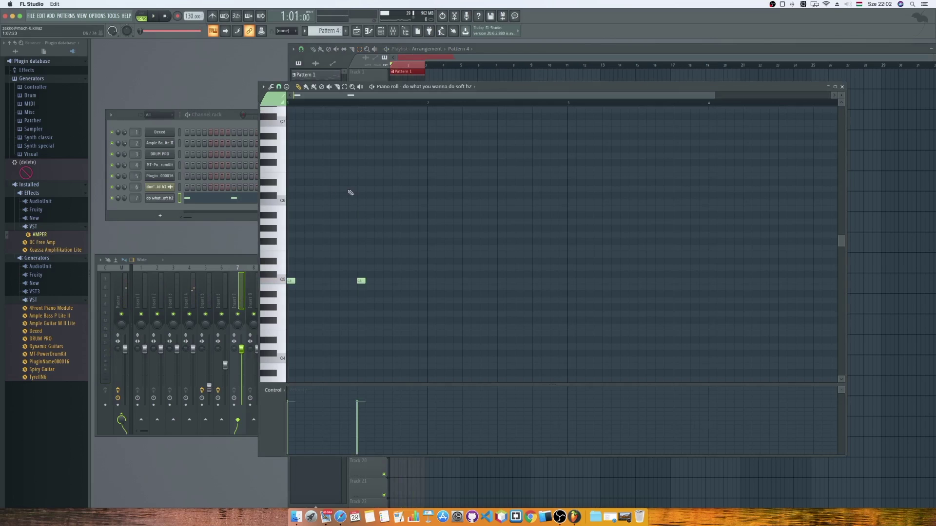
scroll(394, 271, down, 4)
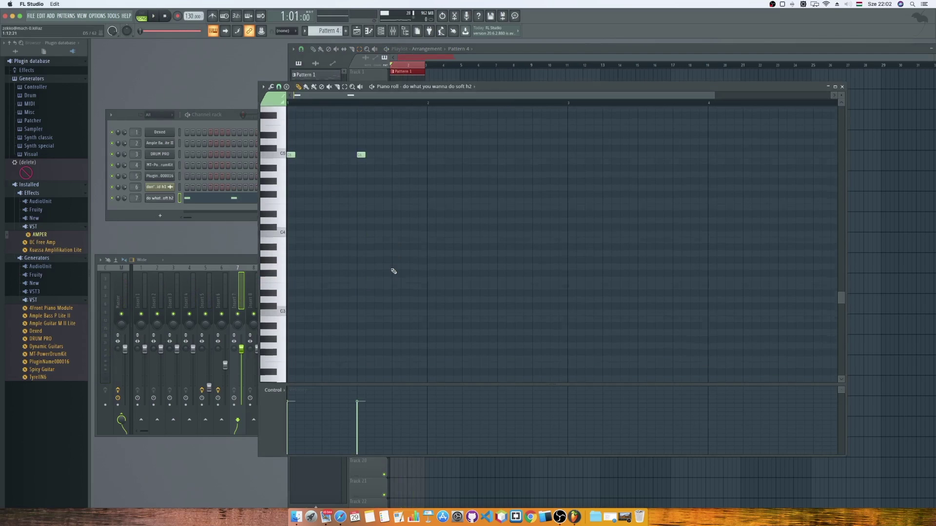
drag(361, 215, 361, 261)
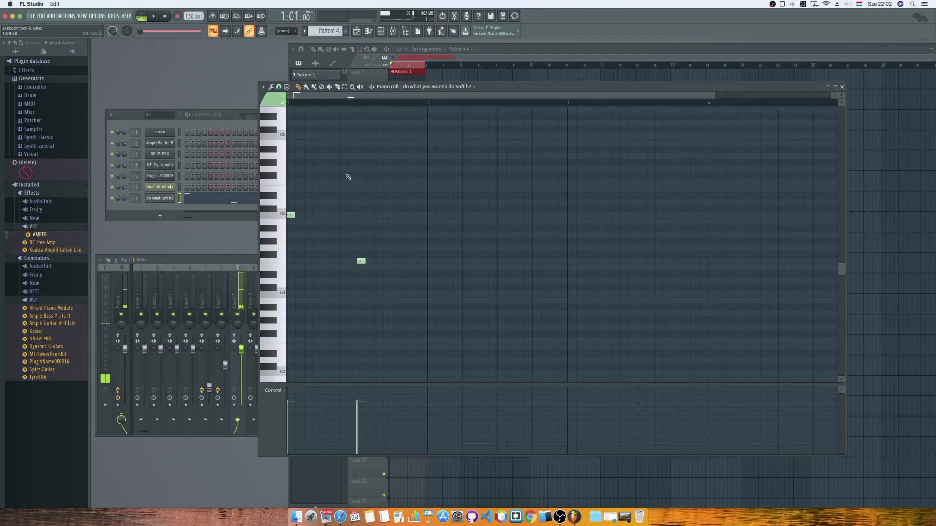
click(153, 16)
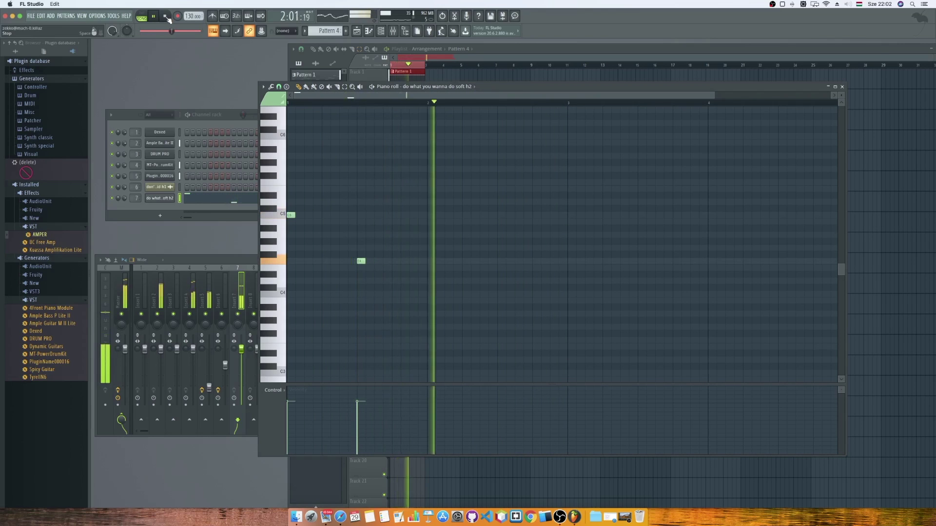
click(166, 16)
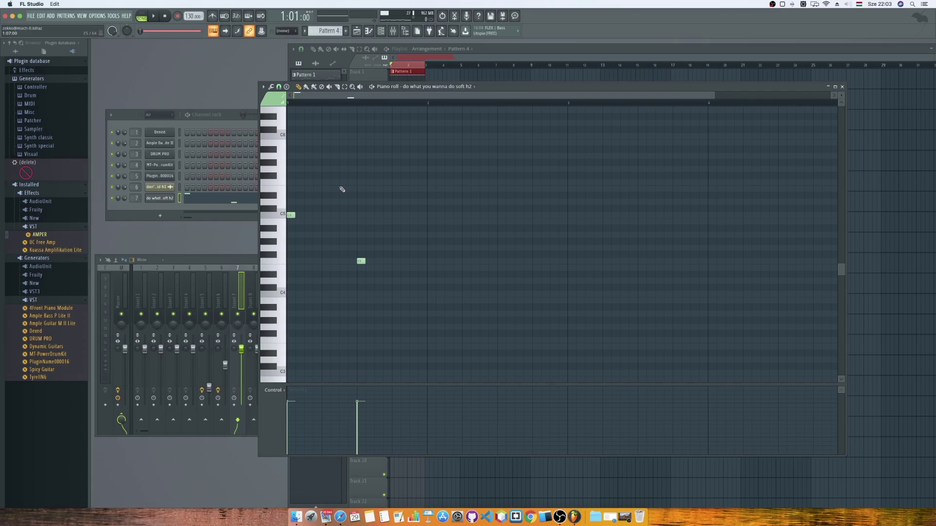
Audition two piano roll notes, nudge the piano roll window left, and bring the Channel rack forward.
click(278, 143)
click(280, 171)
drag(609, 88, 580, 91)
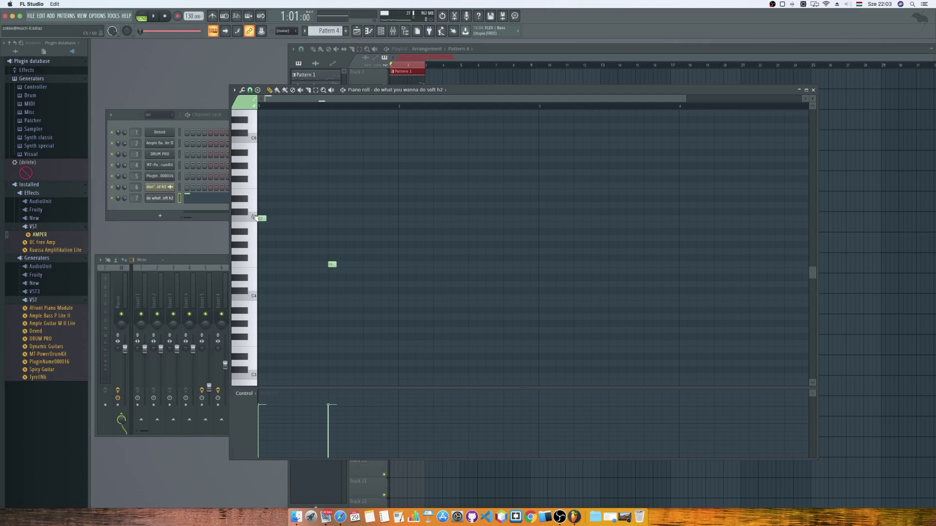
click(203, 123)
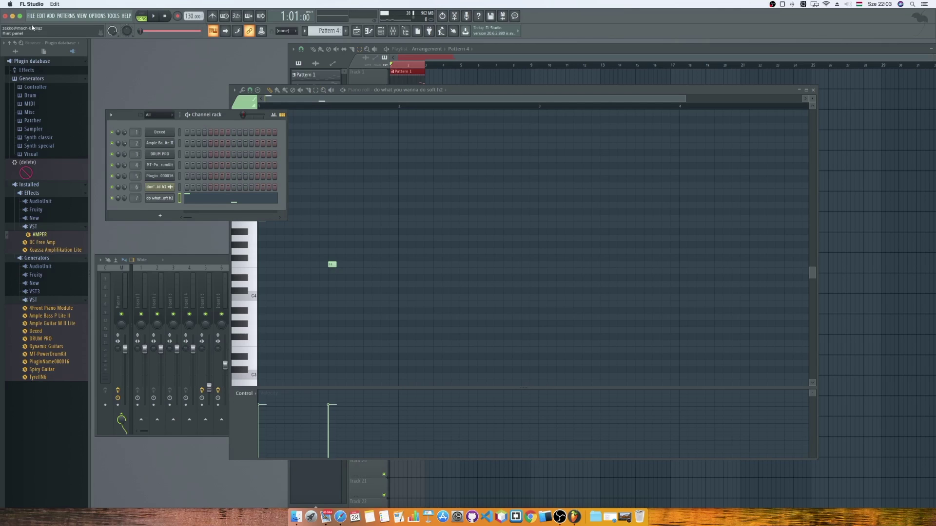
Switch the browser to show all folders and expand Packs > Instruments.
click(44, 51)
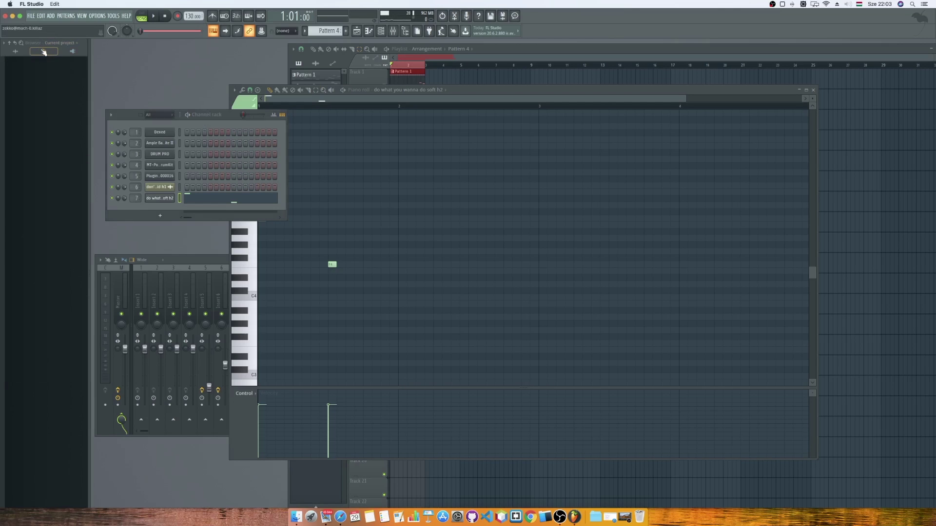
click(15, 52)
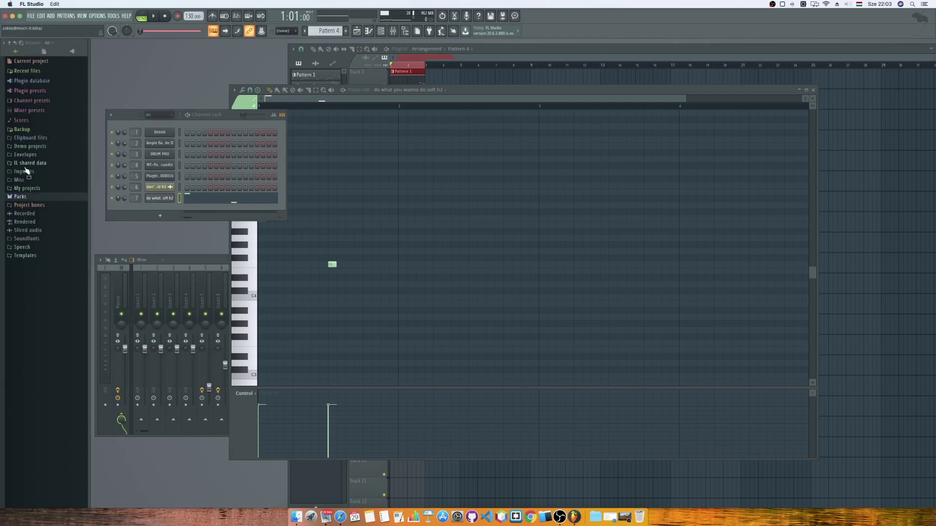
click(20, 198)
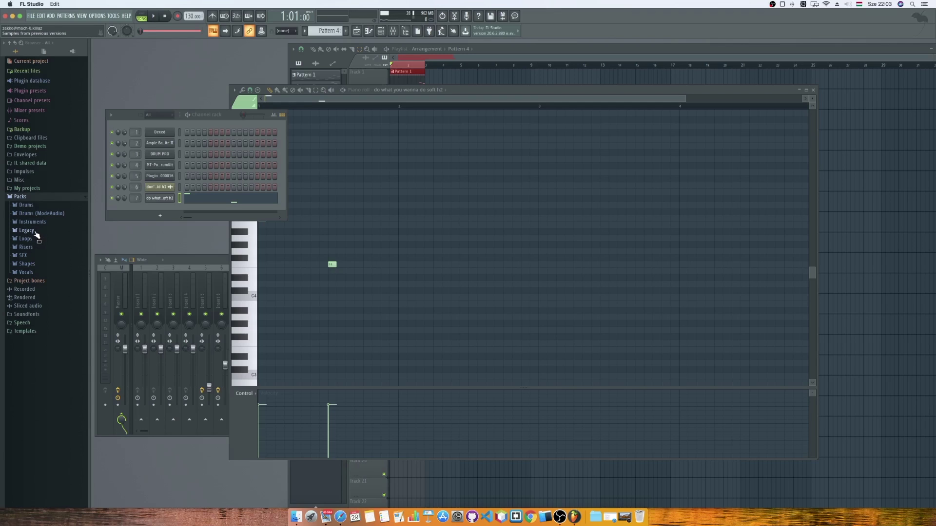
click(38, 226)
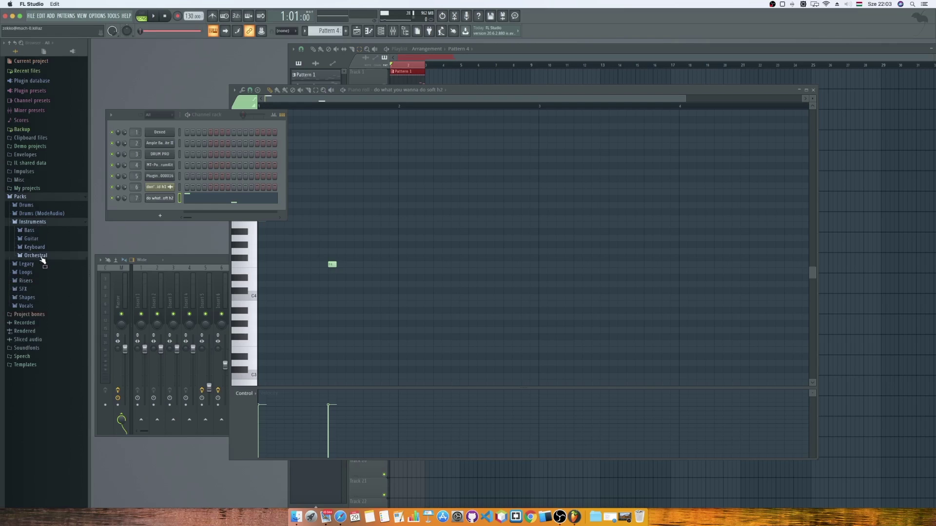
Browse the Orchestral, Guitar and Keyboard instrument folders, settling back on Orchestral.
click(41, 257)
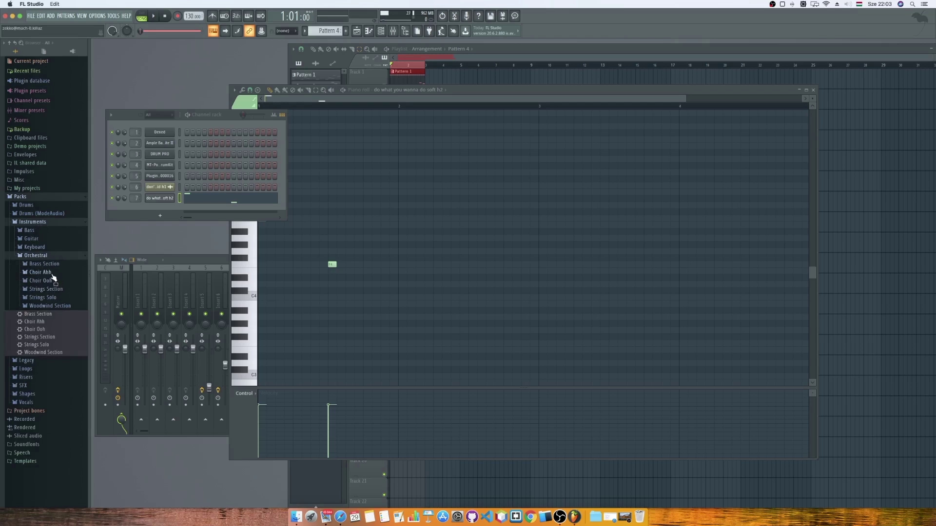
click(32, 239)
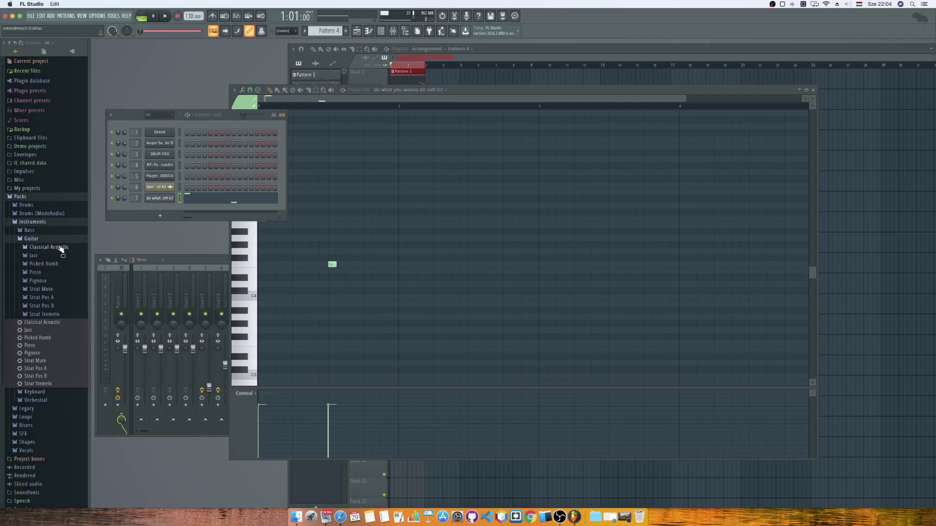
click(32, 239)
click(46, 247)
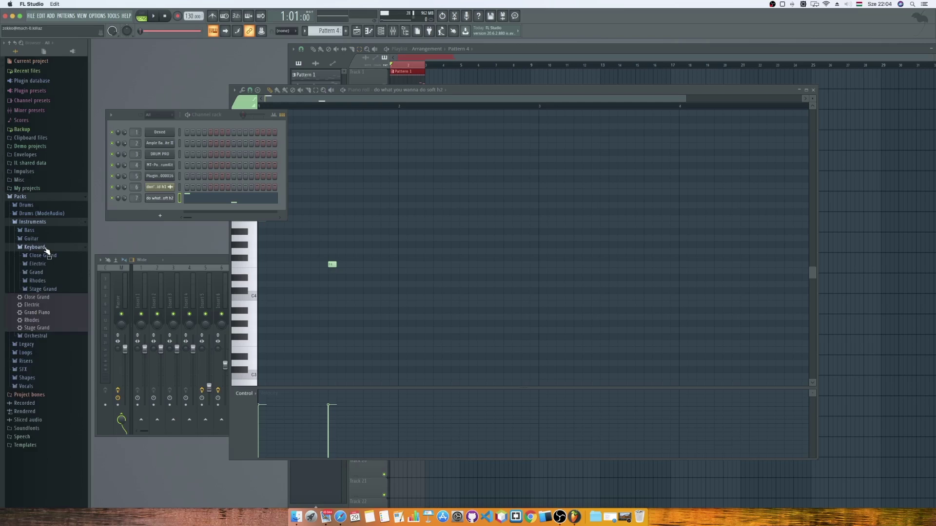
click(39, 248)
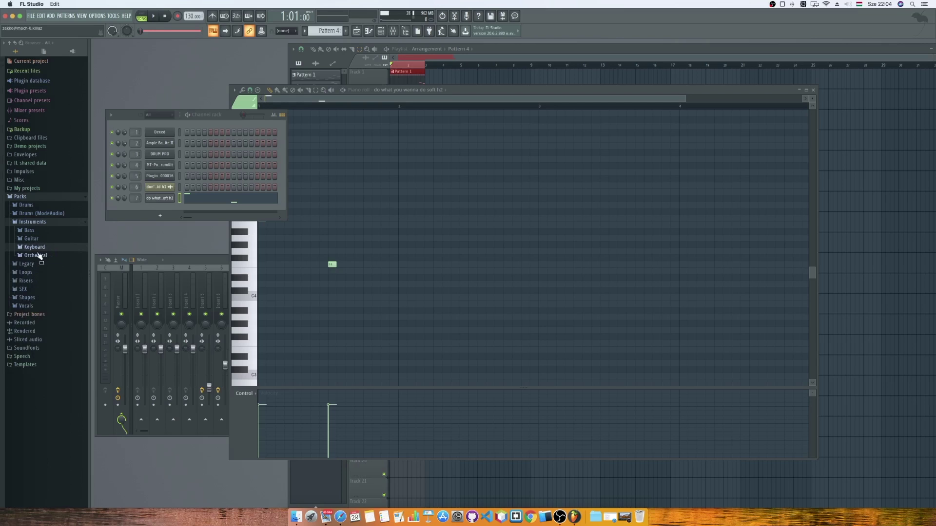
click(37, 256)
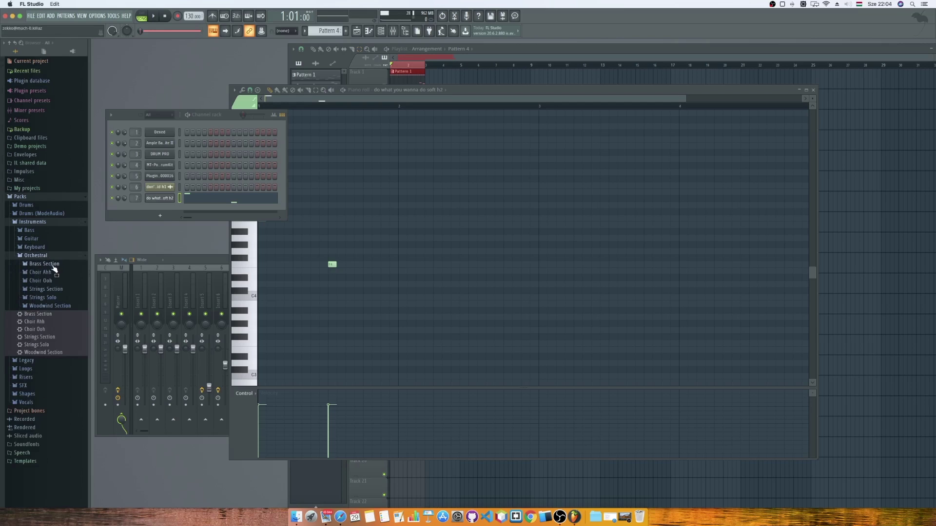
Preview the OSTR C1 and C5 samples in Strings Section, then collapse it.
click(56, 291)
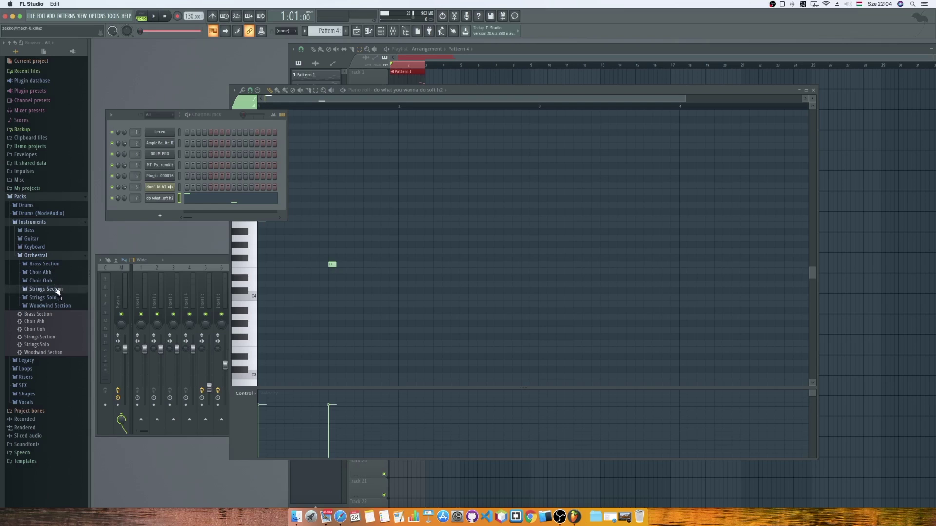
click(44, 298)
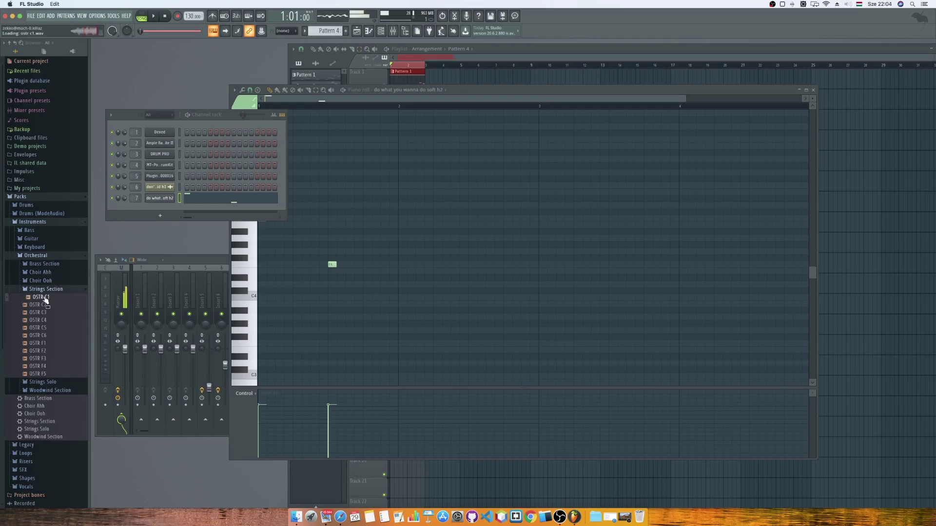
click(44, 313)
click(44, 328)
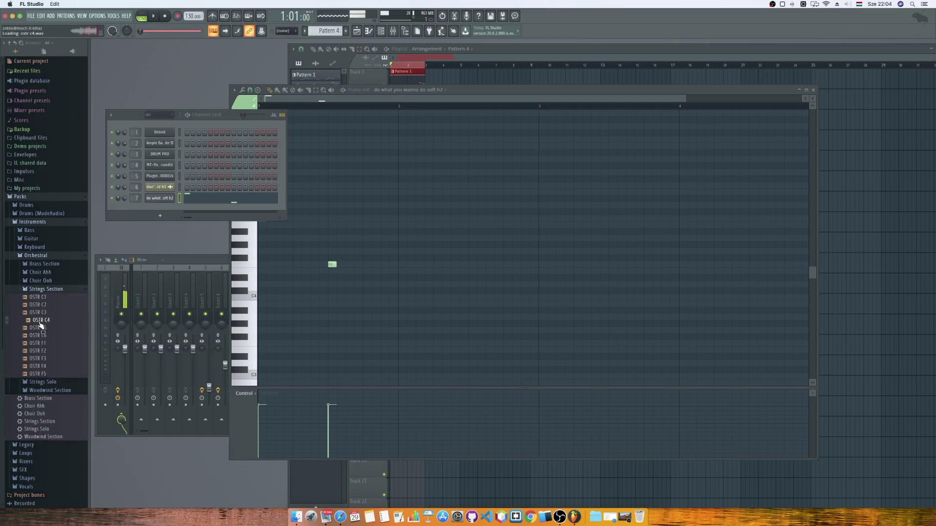
click(34, 290)
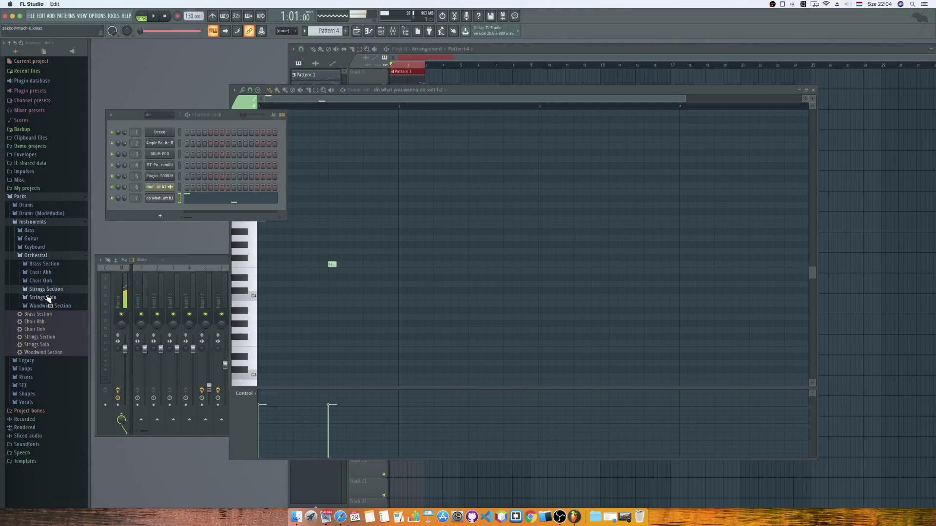
Check Strings Solo, preview Brass section (6), and collapse the Orchestral folder.
click(48, 297)
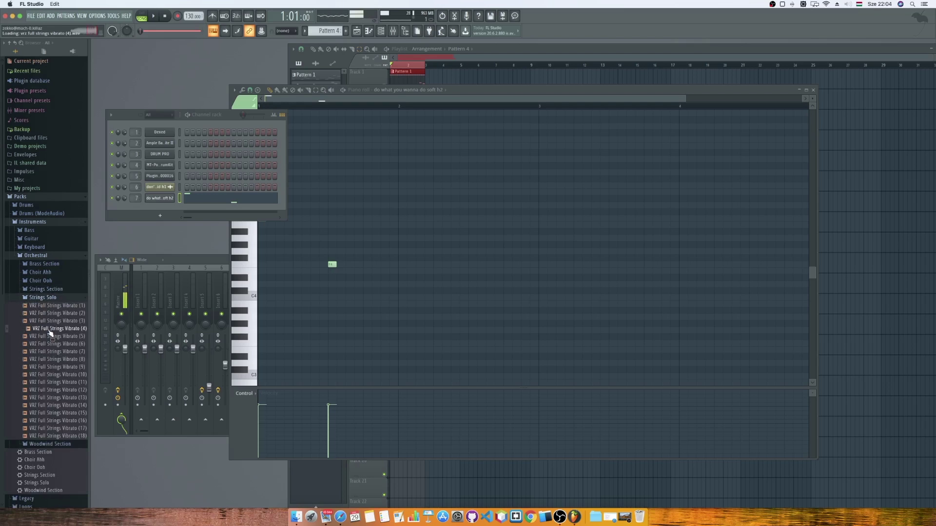
click(46, 297)
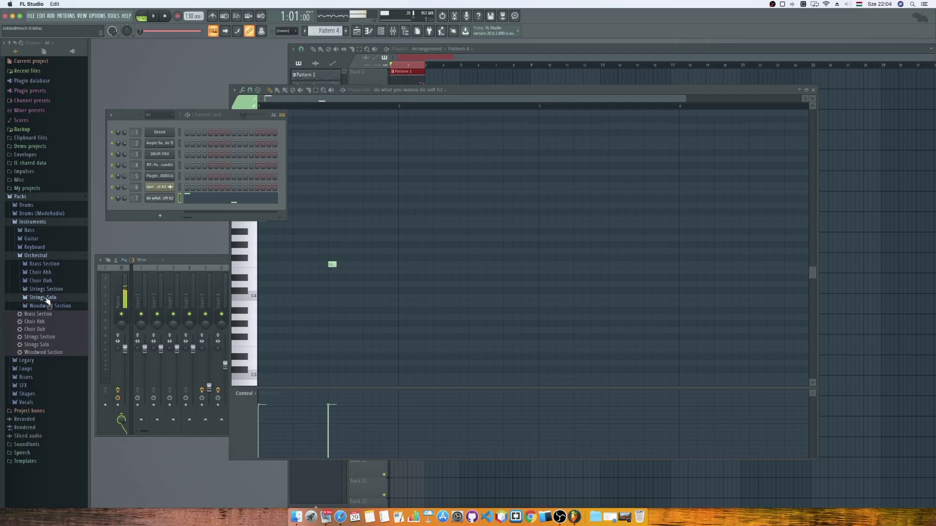
click(47, 264)
click(45, 311)
click(38, 256)
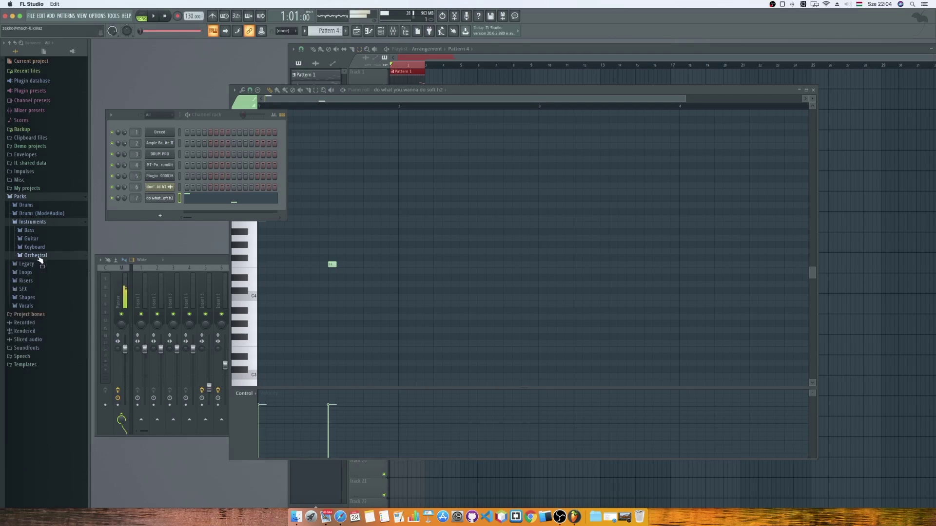
Open Keyboard > Grand, preview FL Piano (4) and load it onto the last channel.
click(41, 248)
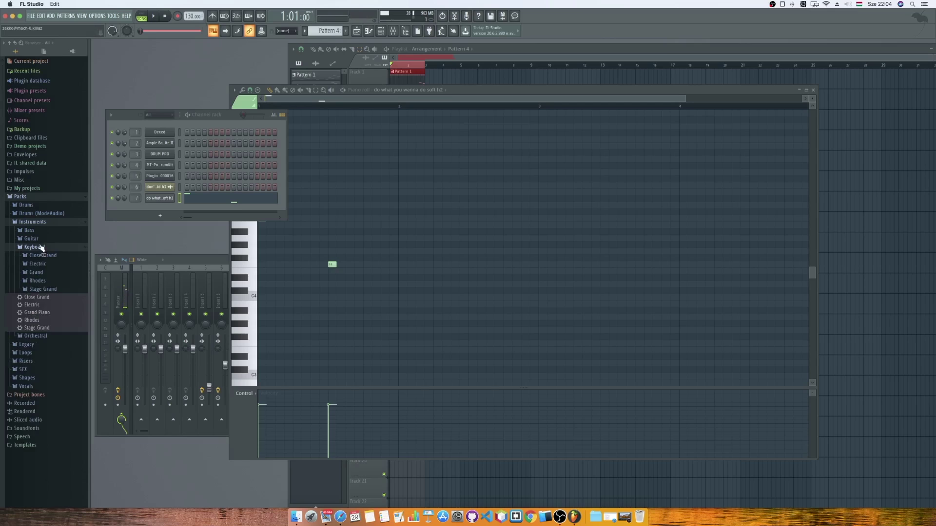
click(36, 272)
click(44, 303)
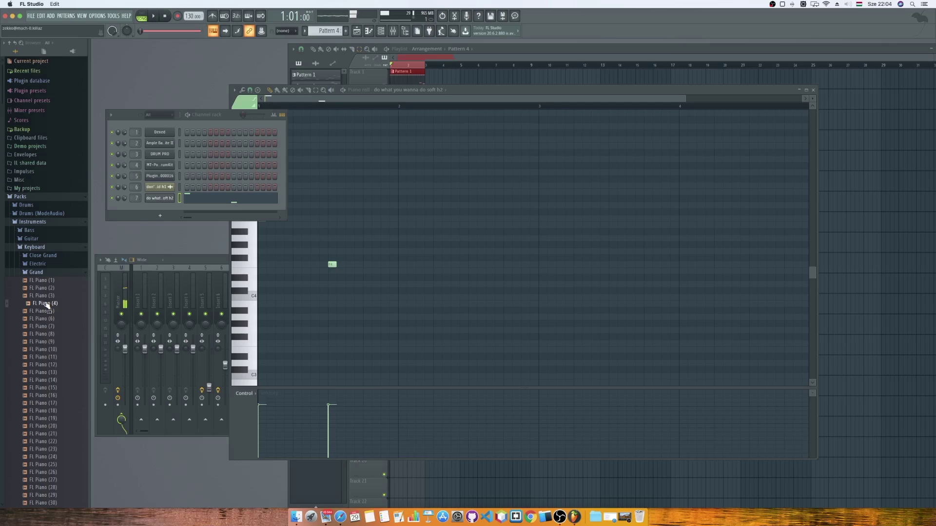
drag(47, 305, 161, 200)
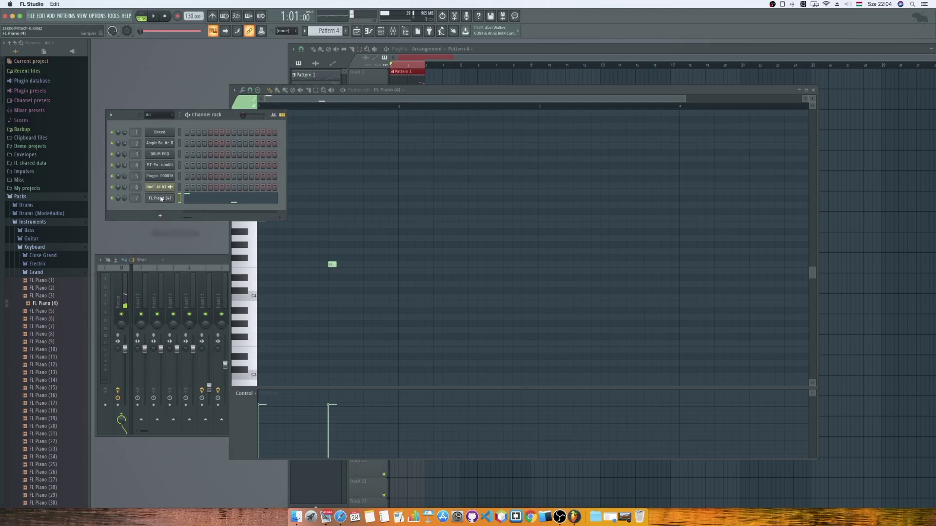
Open the FL Piano (4) piano roll and audition the F4, C4, B3 and A#3 keys.
click(246, 220)
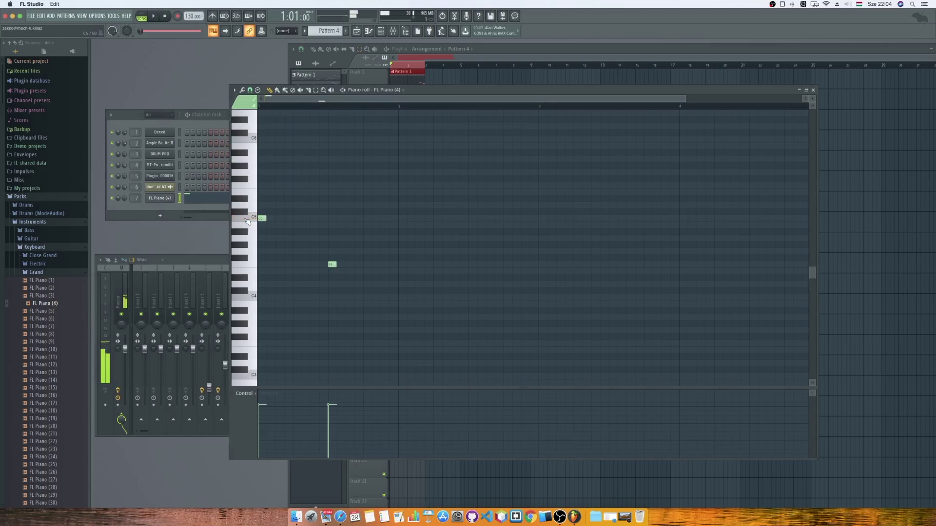
click(251, 268)
click(252, 297)
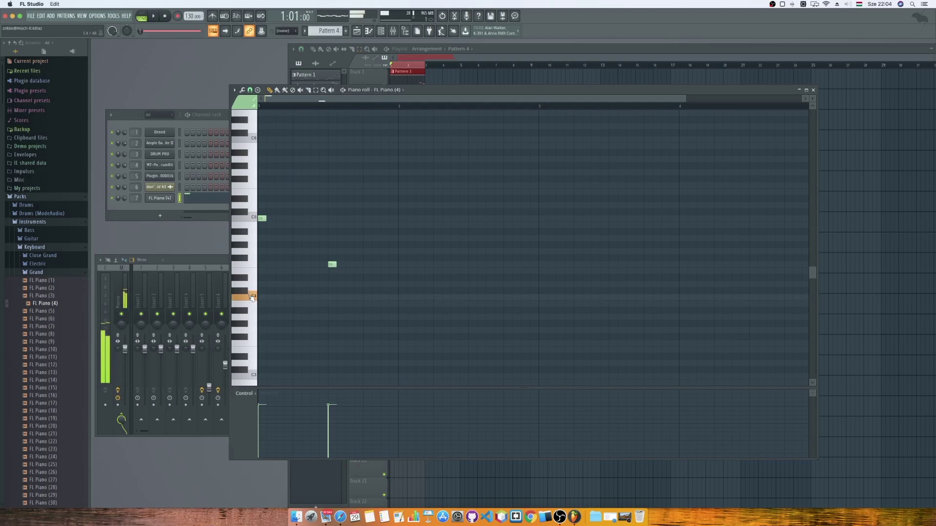
click(252, 298)
click(252, 317)
click(253, 308)
click(247, 312)
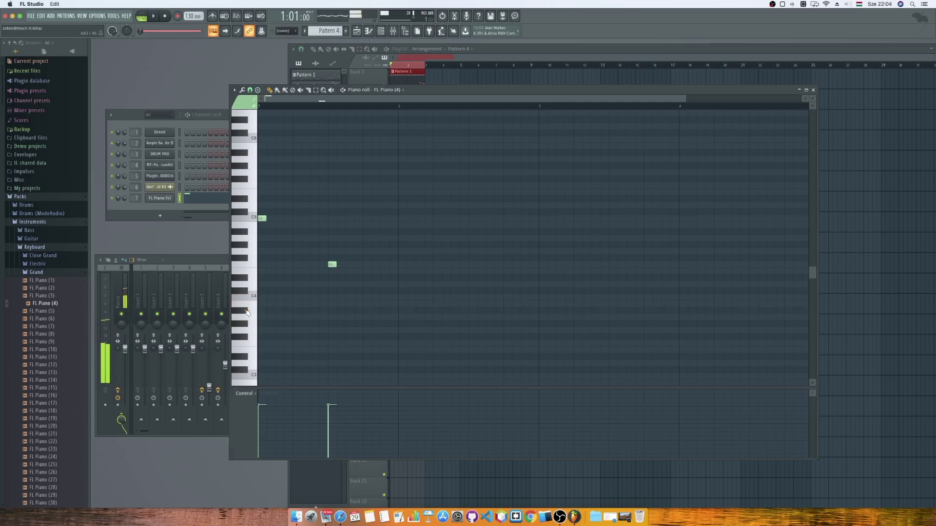
Delete the leftover F4 and C5 notes, place a short A#3 note, and switch to pattern mode.
right_click(332, 264)
right_click(262, 218)
click(262, 311)
key(l)
click(266, 310)
drag(267, 311, 275, 311)
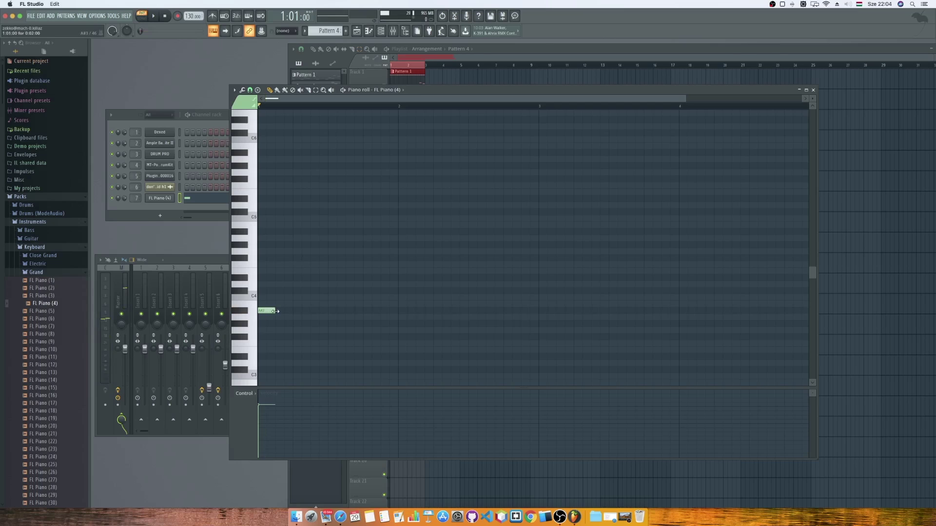
Stretch the A#3 bass note out to bar 2, checking it with playback.
click(153, 16)
click(165, 16)
click(153, 16)
key(space)
drag(275, 310, 328, 310)
key(space)
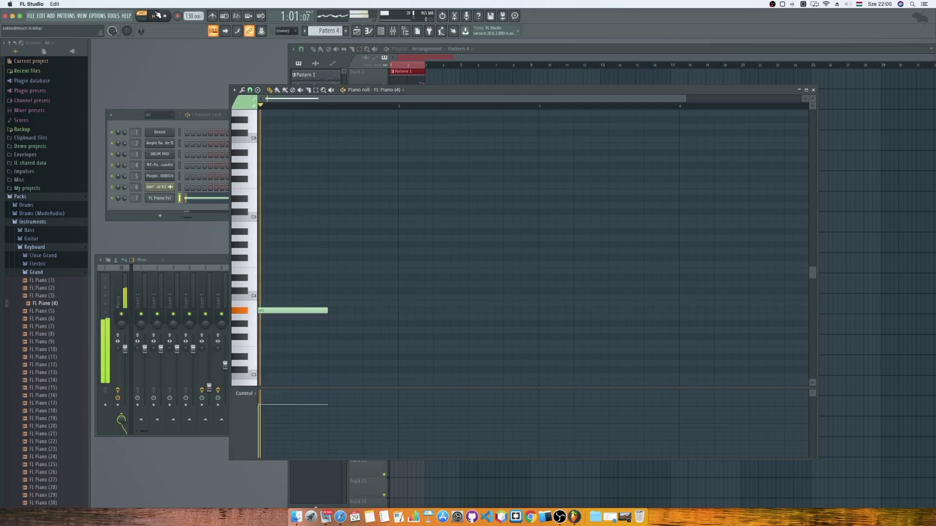
key(space)
drag(328, 311, 397, 310)
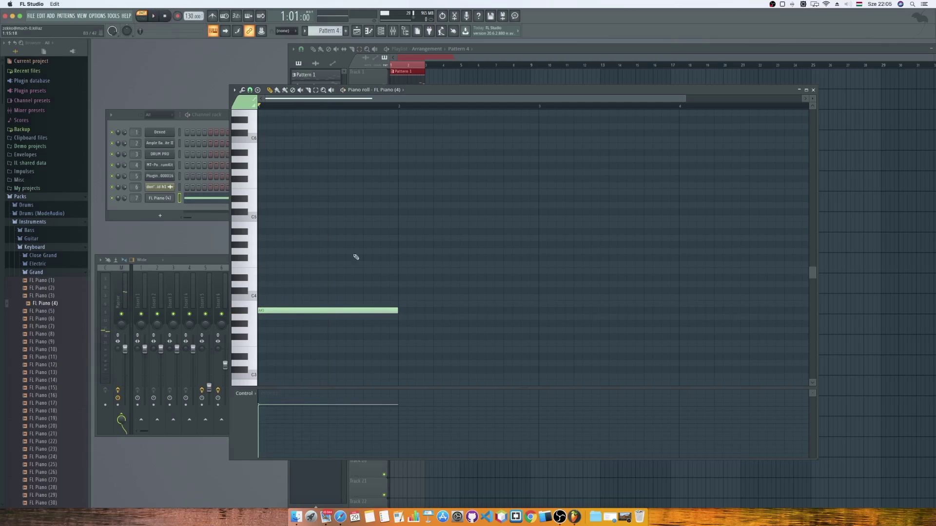
click(153, 16)
click(165, 16)
Add the opening arpeggio notes: A#4, F4, A#4, C5 and another A#4.
click(266, 232)
drag(404, 232, 262, 232)
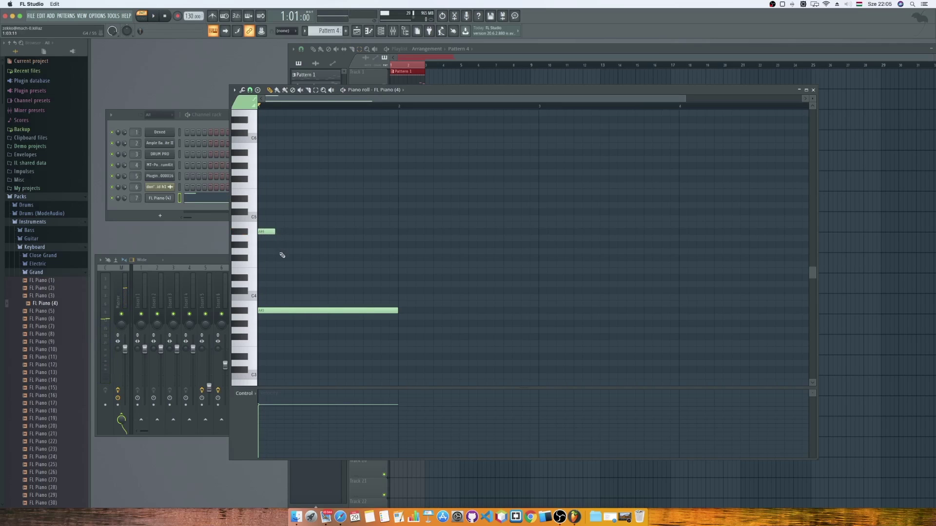
click(282, 264)
click(295, 232)
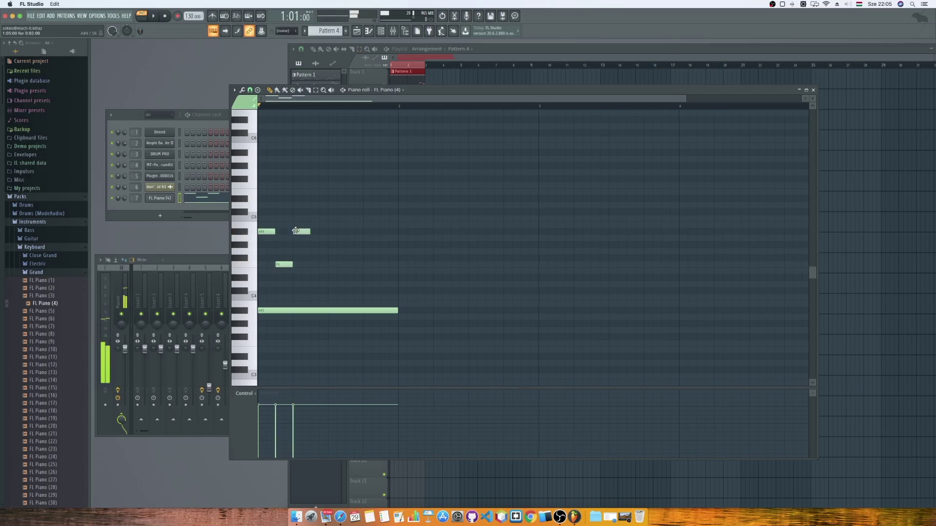
click(315, 211)
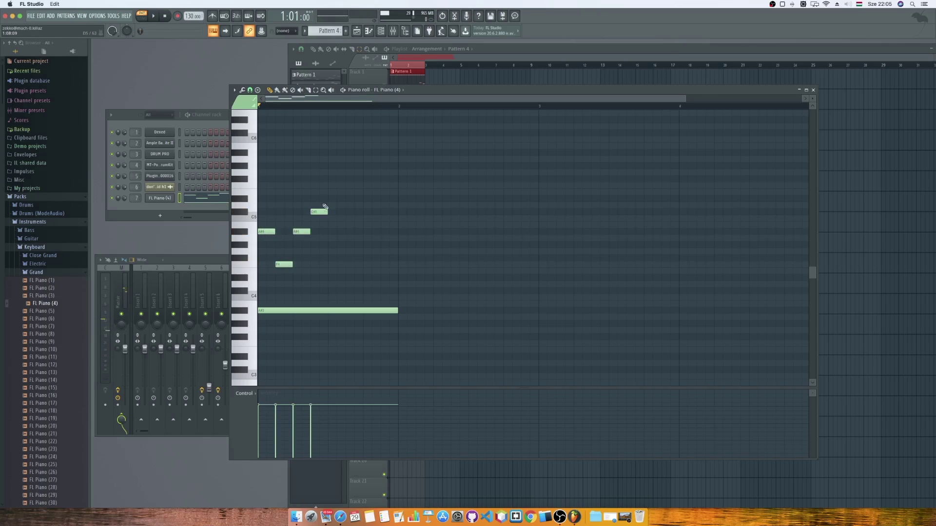
click(333, 232)
Finish the phrase with F4, A#4 and C#5 notes and play the pattern back.
click(353, 264)
click(366, 231)
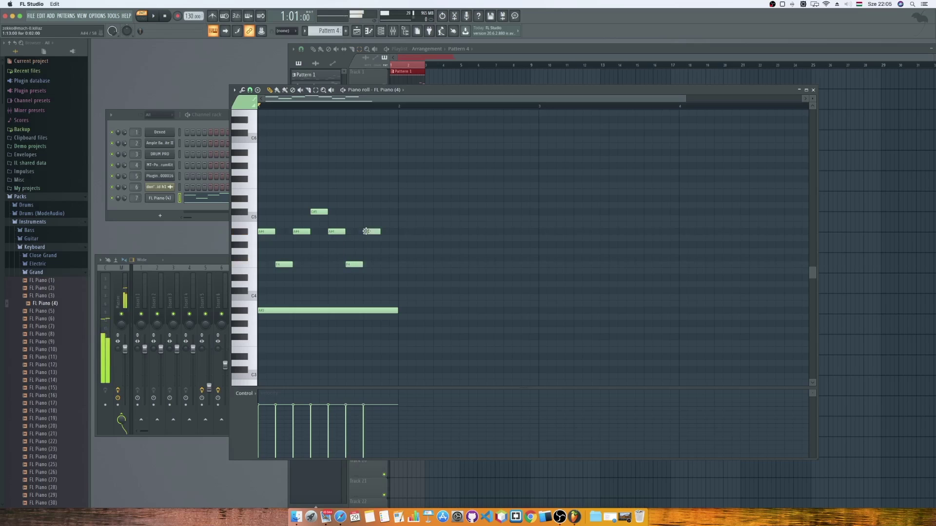
click(385, 211)
click(154, 16)
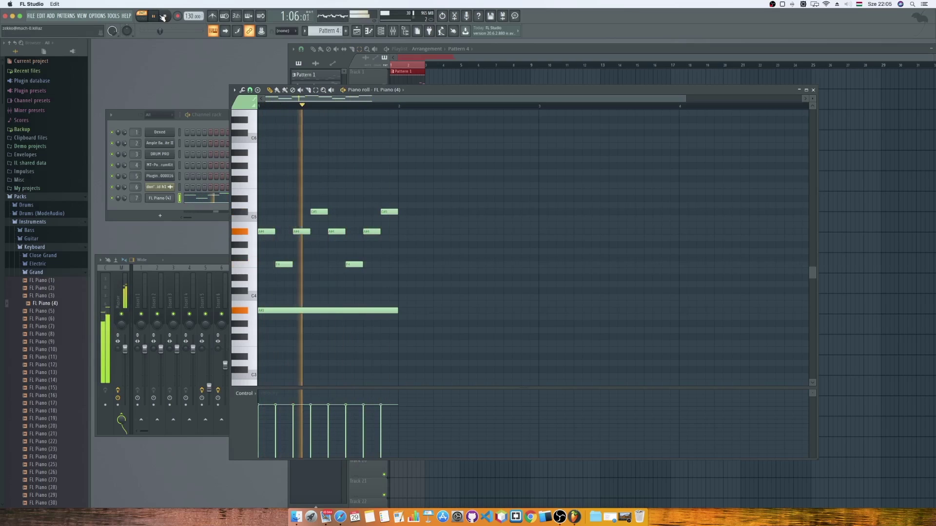
click(164, 16)
scroll(362, 167, up, 3)
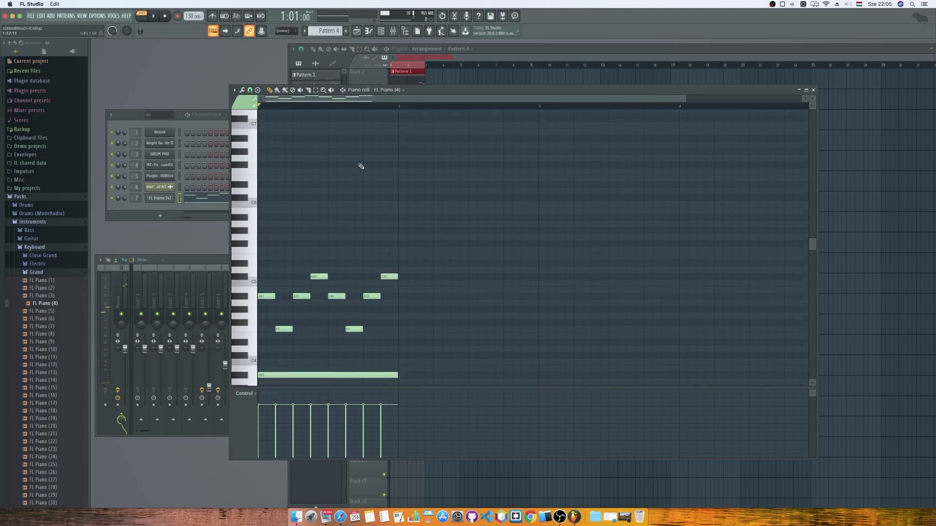
Audition keys from C5 to C#6 and add a note at the start of the C6 row.
click(251, 279)
click(251, 279)
click(246, 199)
click(262, 198)
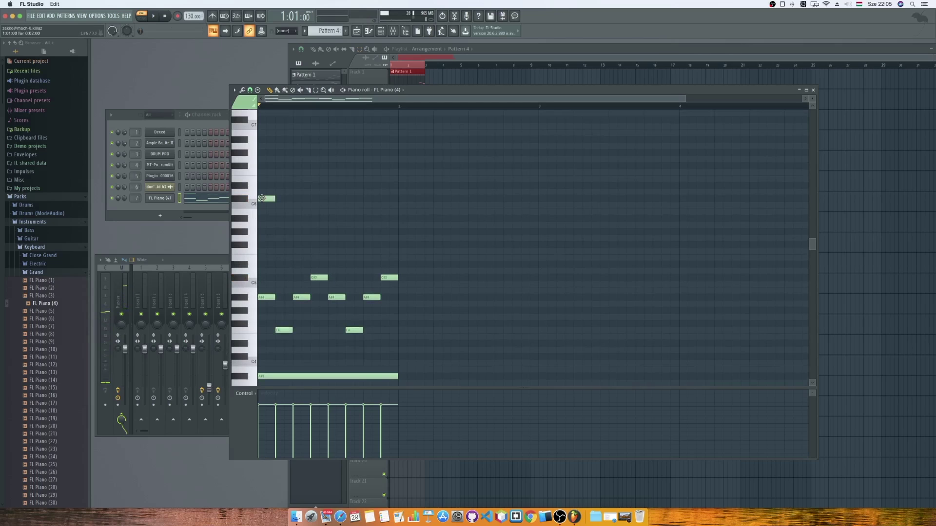
click(246, 200)
click(246, 201)
click(246, 200)
click(247, 200)
click(152, 16)
click(165, 16)
Add a C#6 note plus two more high notes, checking the figure with playback.
click(293, 200)
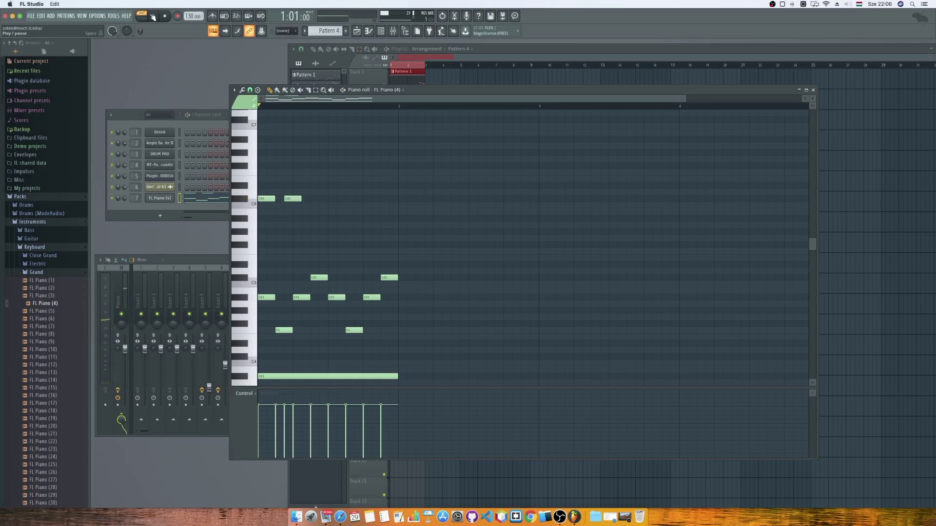
key(space)
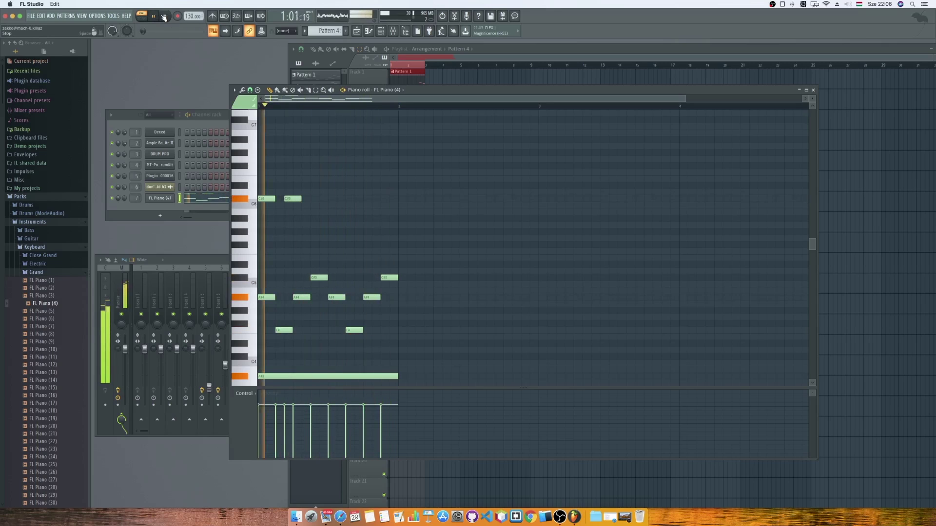
key(space)
click(331, 205)
click(356, 206)
click(153, 16)
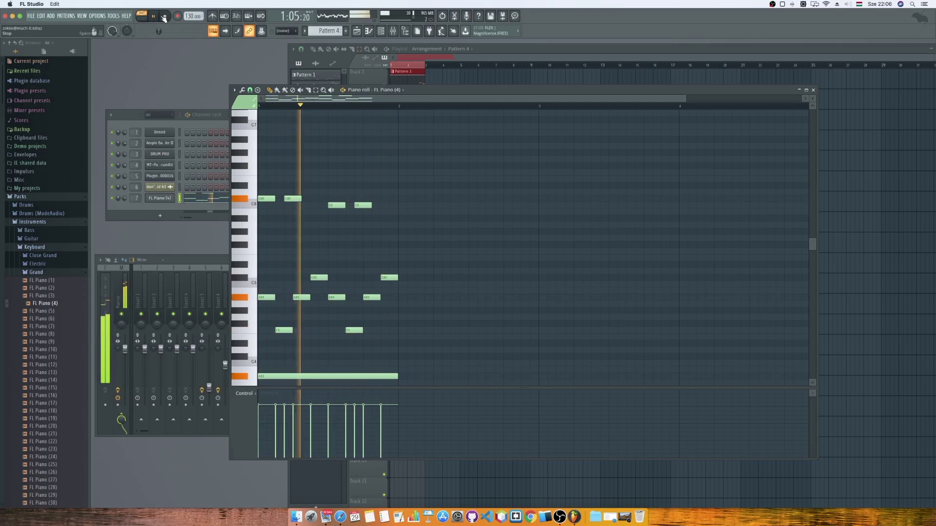
click(164, 16)
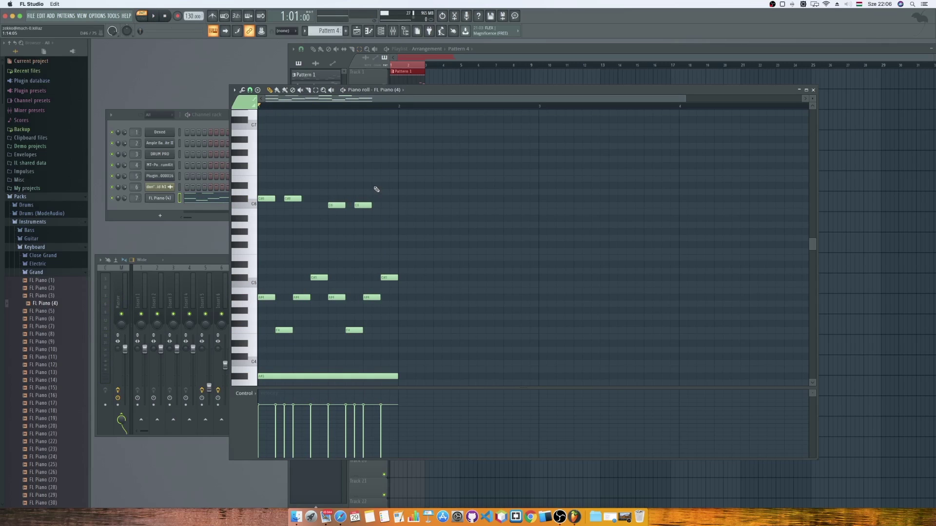
scroll(393, 185, down, 3)
scroll(392, 186, up, 3)
scroll(381, 200, down, 3)
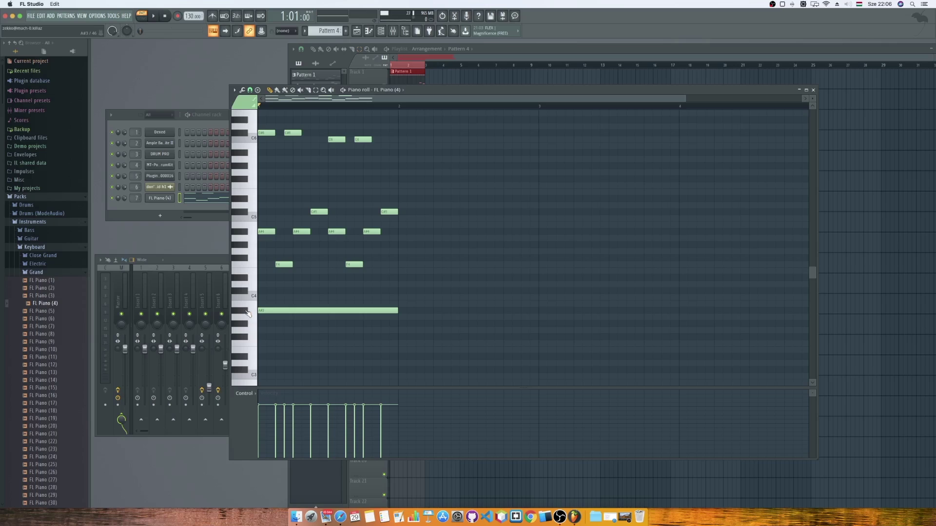
scroll(248, 314, down, 10)
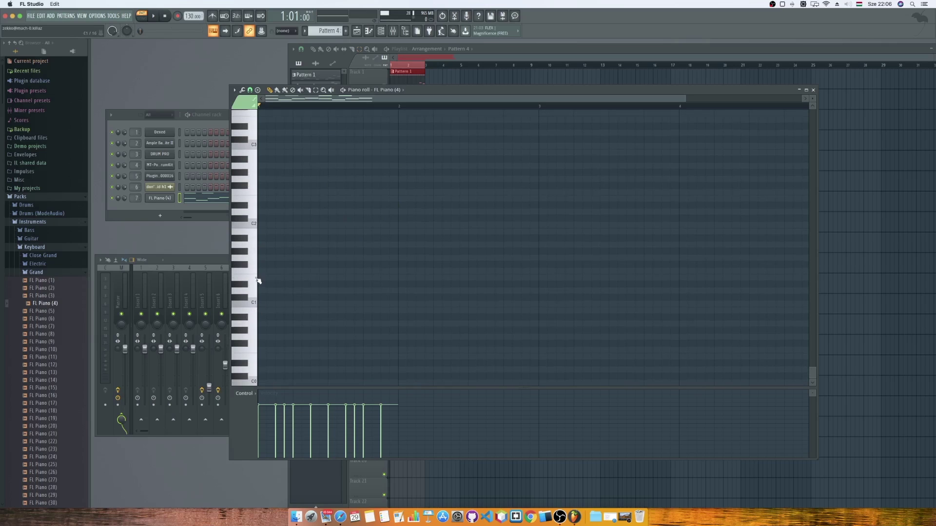
Audition the low keys from C#1 up past C2 and collapse the browser's Grand folder.
click(254, 281)
click(253, 223)
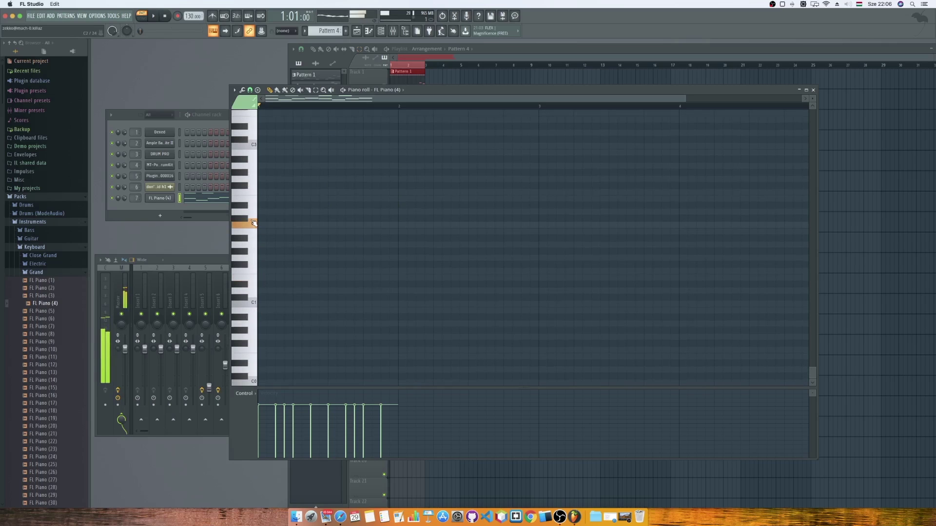
drag(253, 223, 254, 163)
scroll(304, 188, up, 10)
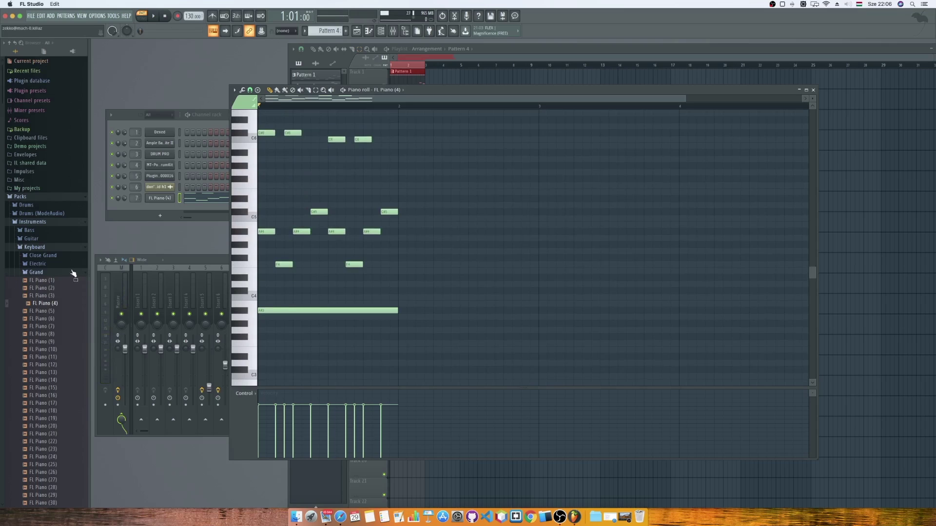
click(35, 274)
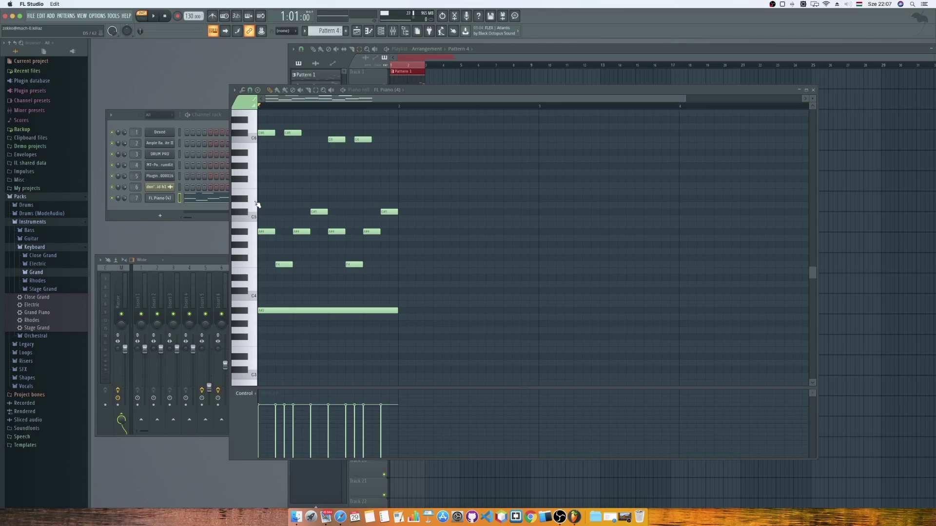
Bring the Playlist to the front and deselect all its clips.
scroll(254, 204, up, 2)
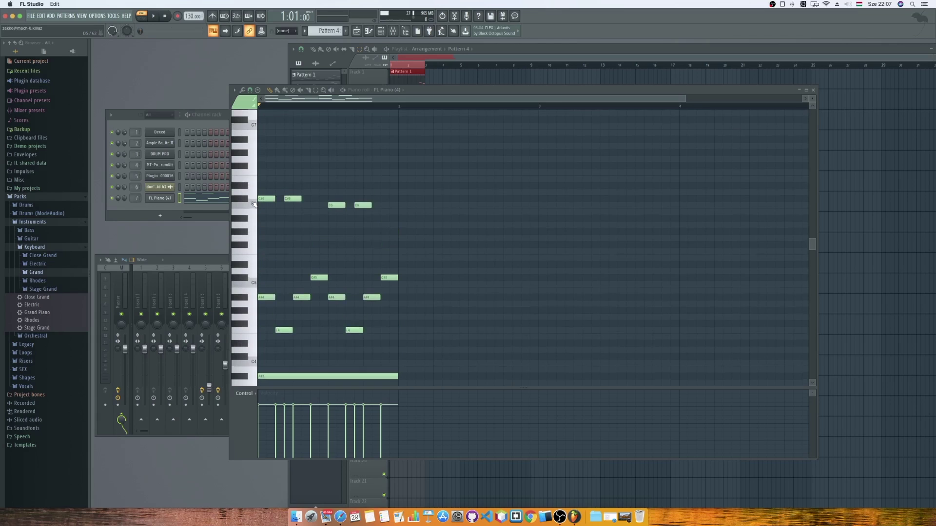
scroll(253, 203, down, 2)
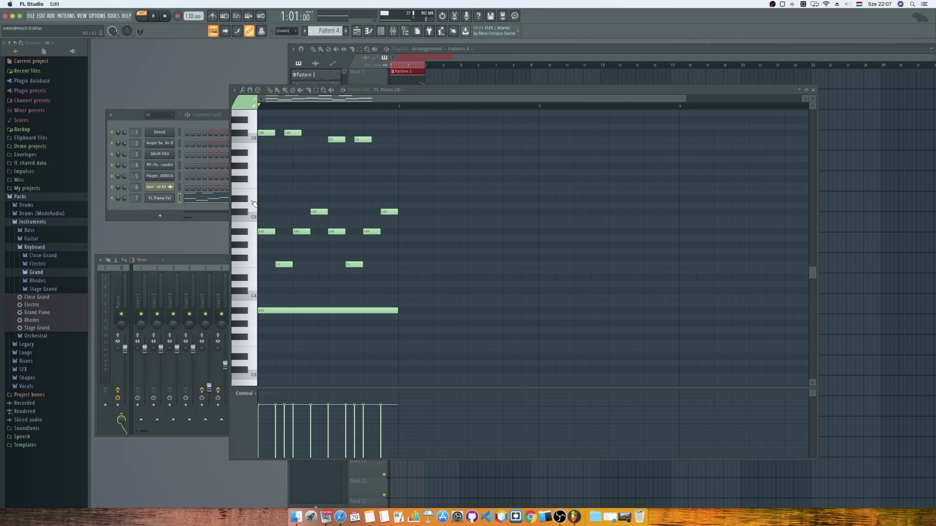
click(483, 60)
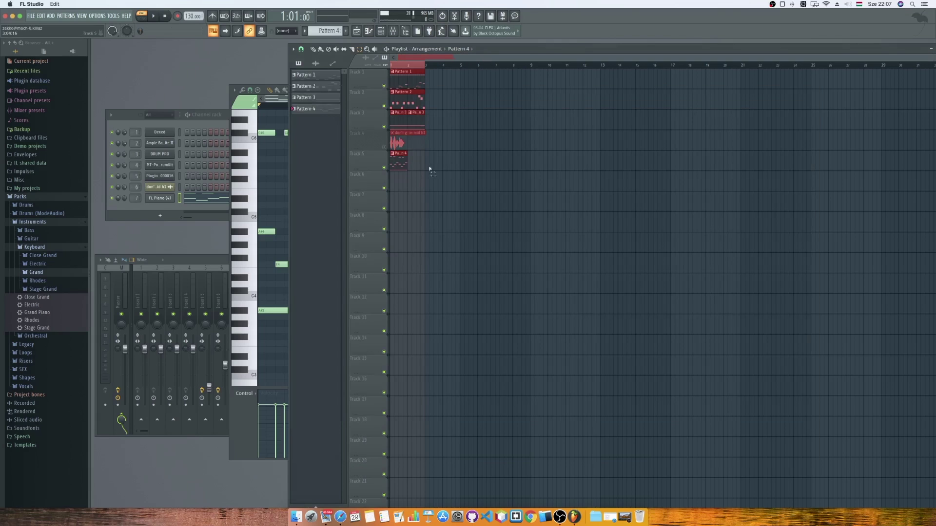
click(432, 148)
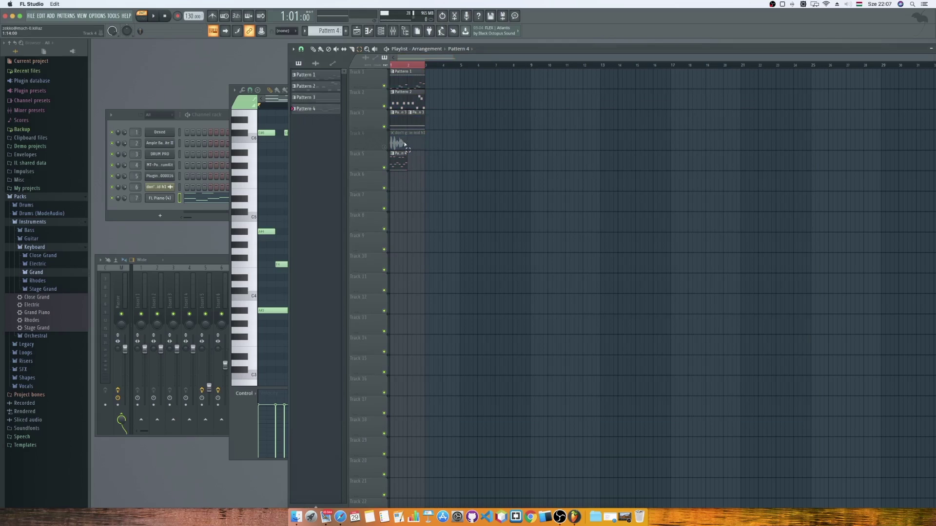
Bring the Channel rack forward and add an FPC drum sampler from the instrument list.
click(170, 201)
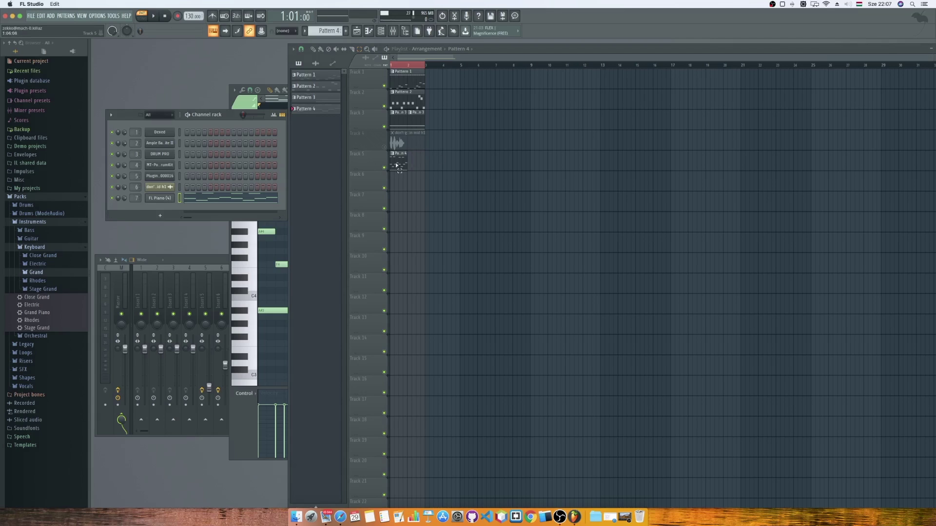
drag(411, 155, 412, 166)
click(161, 216)
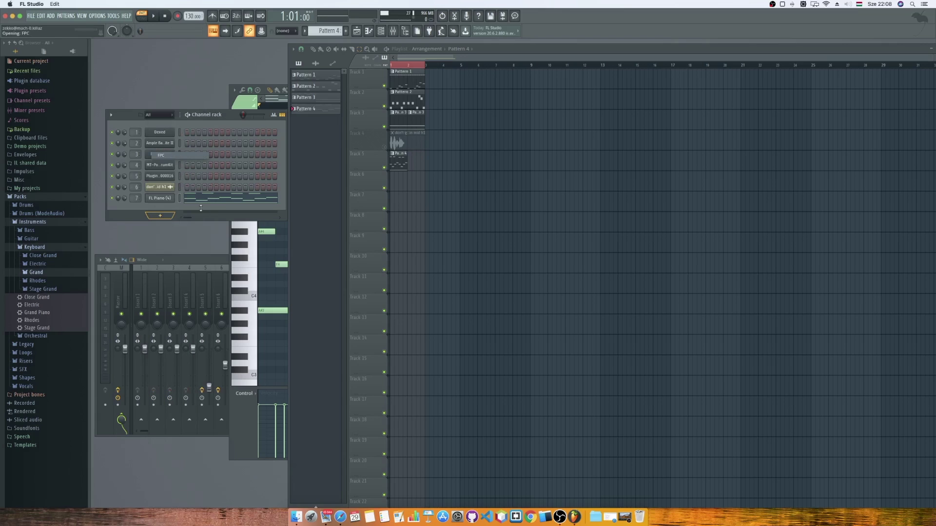
click(145, 172)
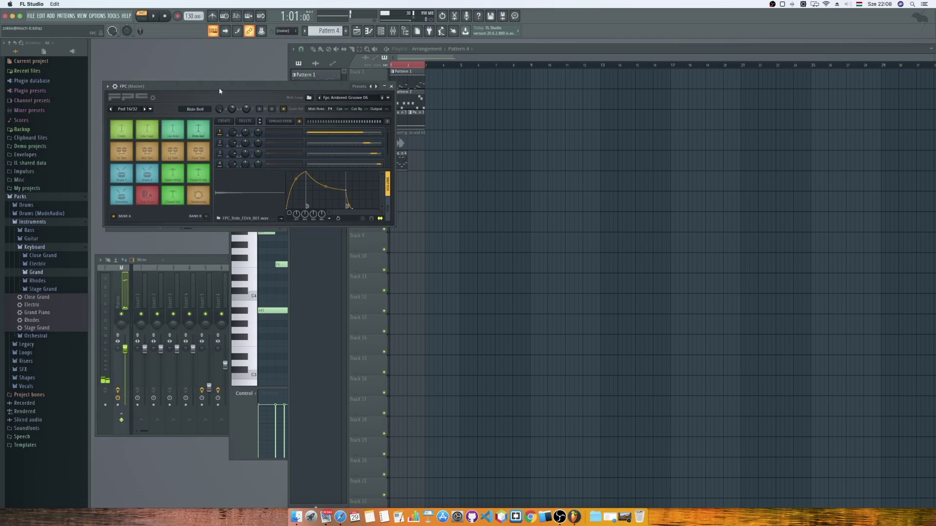
Reposition the FPC window, cycle its pad views, and load the Empty kit preset.
drag(208, 86, 364, 117)
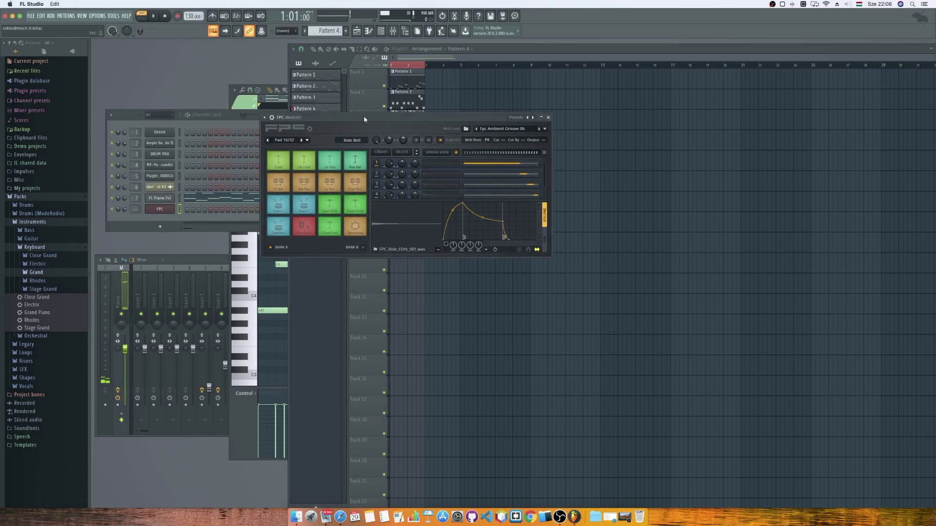
click(310, 129)
click(311, 131)
click(311, 131)
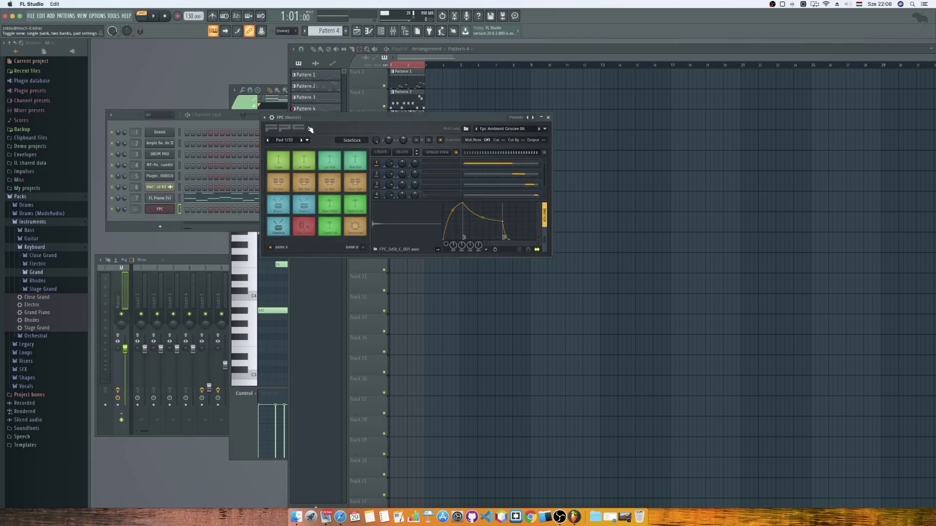
click(265, 118)
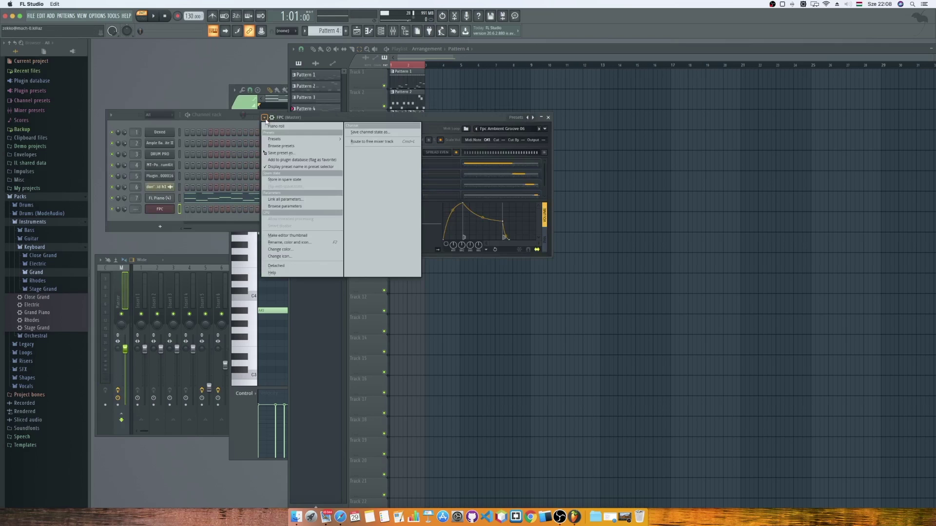
mouse_move(282, 139)
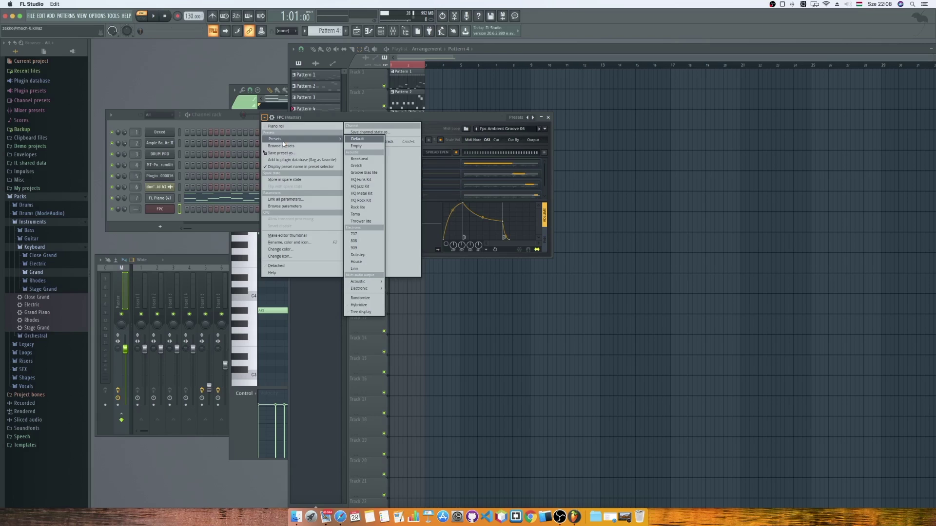
click(357, 145)
drag(347, 119, 390, 272)
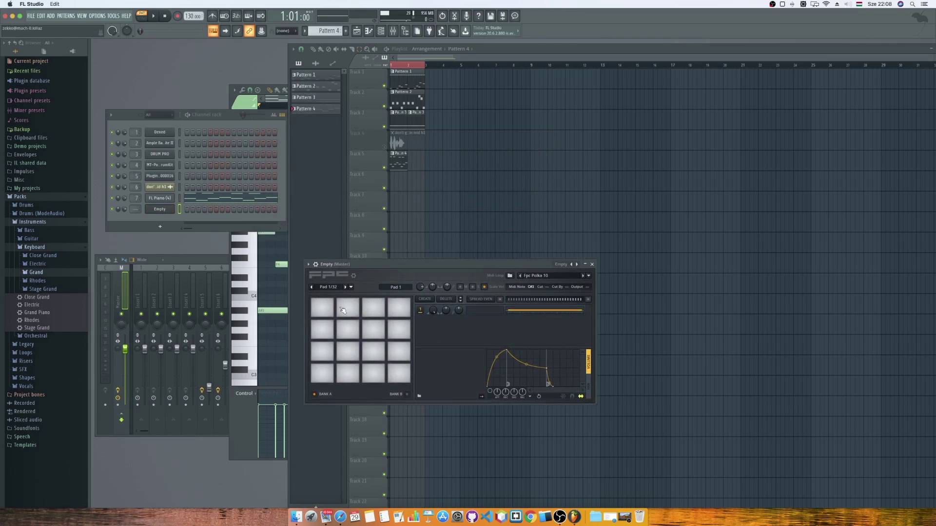
Tap the FPC pads to confirm they are empty, selecting pad 12, then open the Downloads stack.
click(323, 373)
click(348, 372)
click(372, 372)
click(399, 373)
click(398, 351)
click(377, 351)
click(322, 352)
click(323, 330)
click(348, 330)
click(374, 329)
click(399, 330)
click(595, 511)
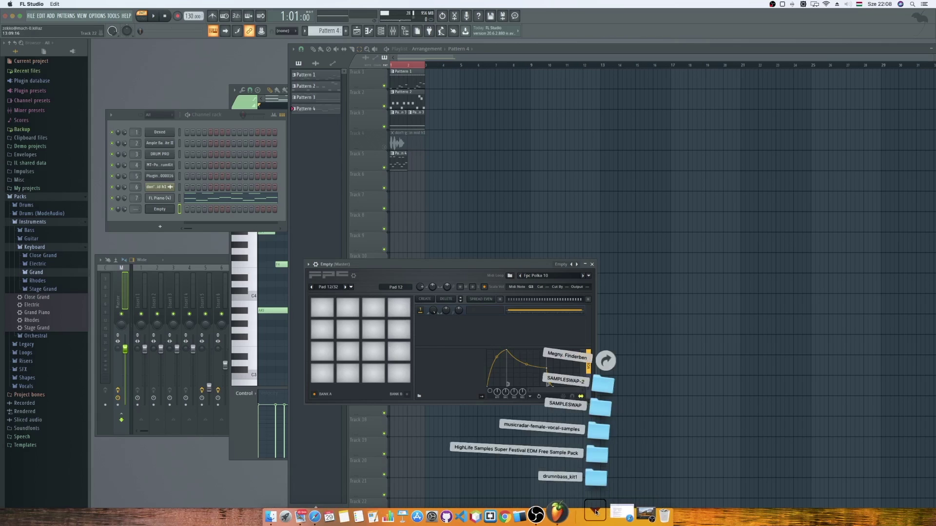
Load 'everywhere I go soft h1.wav' from the rock folder onto the first FPC pad.
click(604, 429)
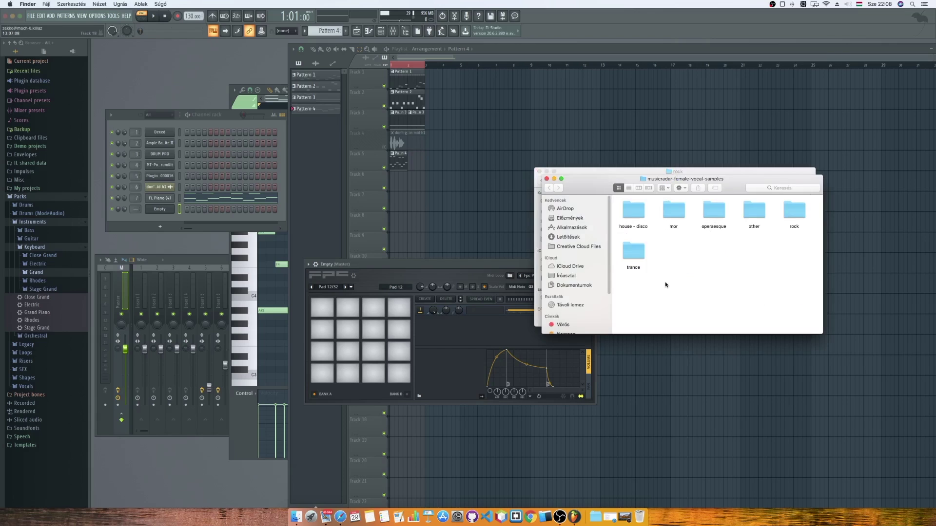
click(546, 180)
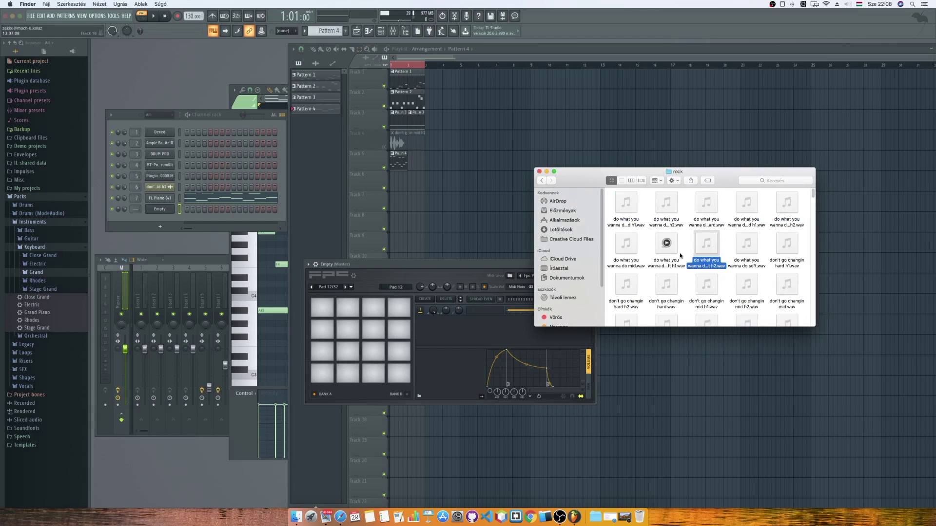
scroll(814, 199, down, 5)
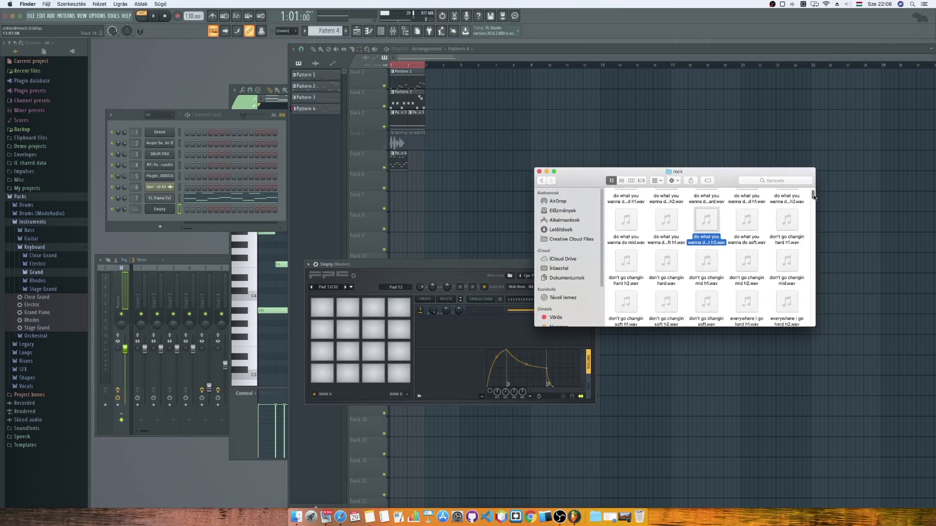
click(787, 262)
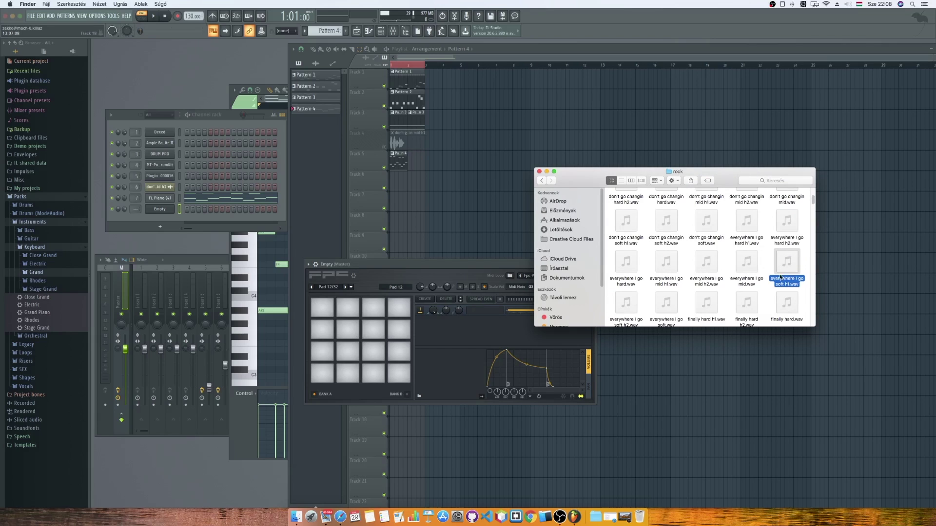
drag(781, 280, 322, 316)
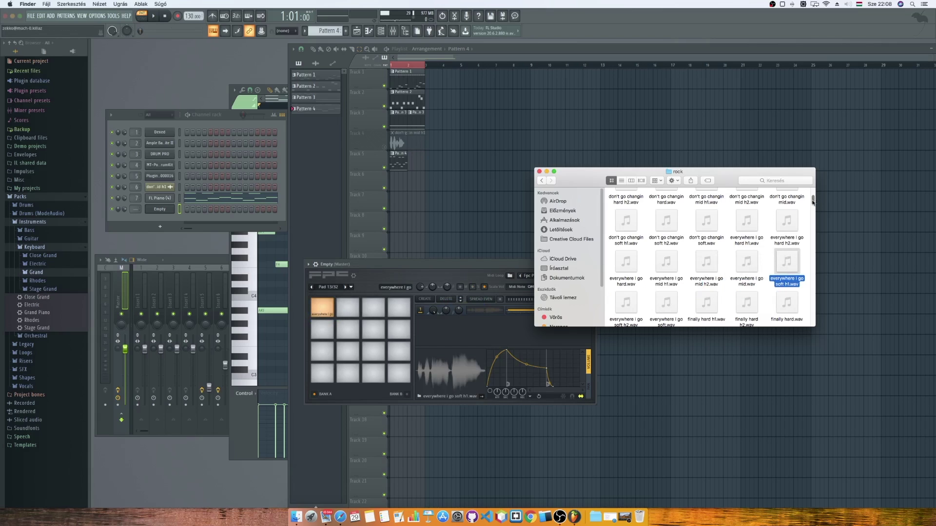
Load 'gotta slow down hard.wav' onto pad 2 and 'gotta slow down mid h2.wav' onto pad 3, then close the folder.
scroll(813, 201, down, 5)
click(749, 292)
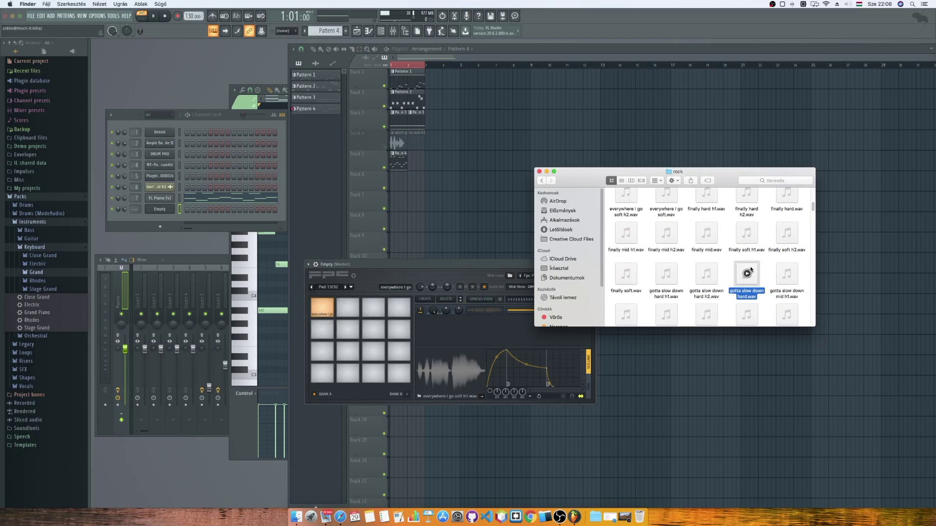
drag(749, 292, 346, 309)
click(627, 311)
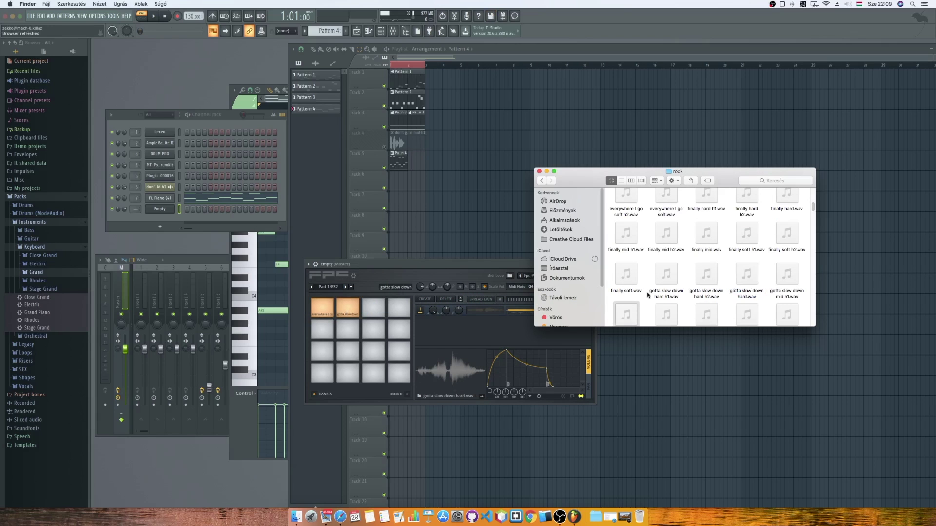
scroll(649, 294, down, 1)
scroll(648, 294, down, 2)
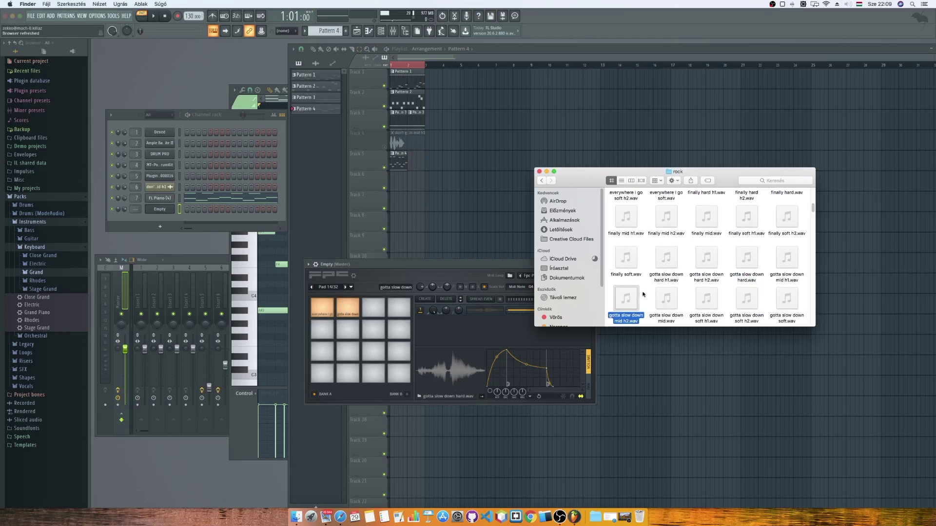
drag(632, 295, 376, 305)
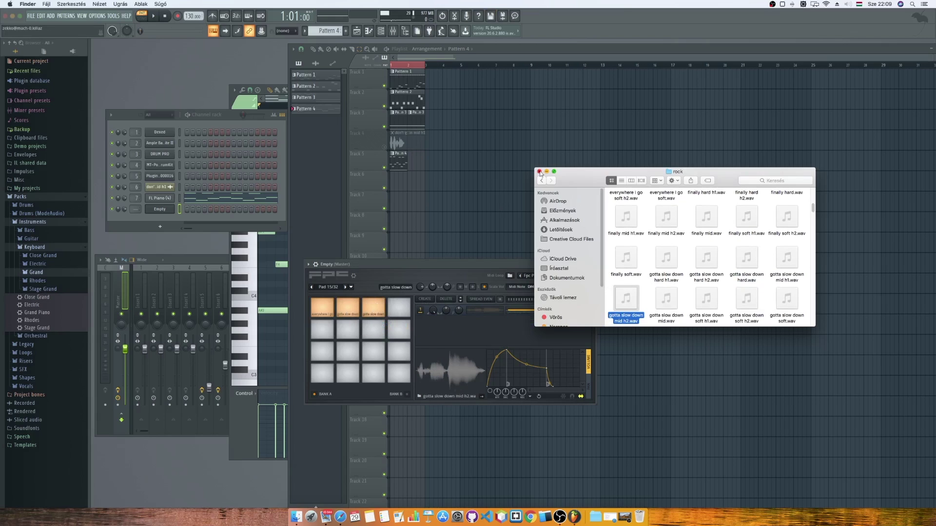
click(539, 172)
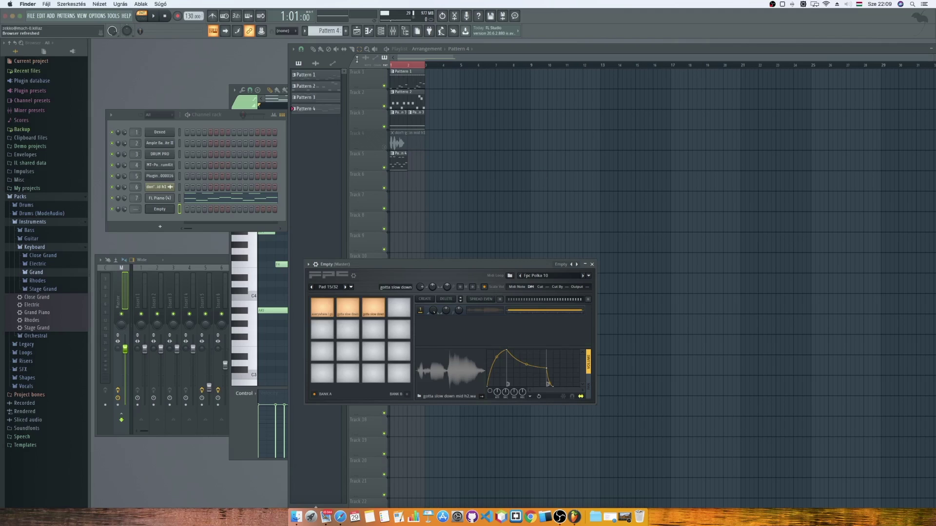
Create Pattern 5 and paint it on Track 6, stretched to bar 3.
click(346, 31)
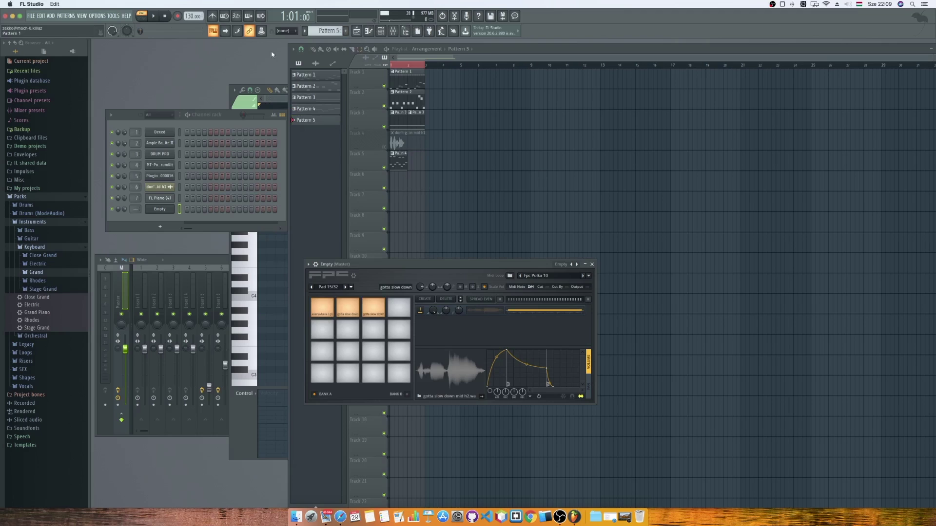
click(313, 50)
click(398, 180)
drag(407, 183, 423, 184)
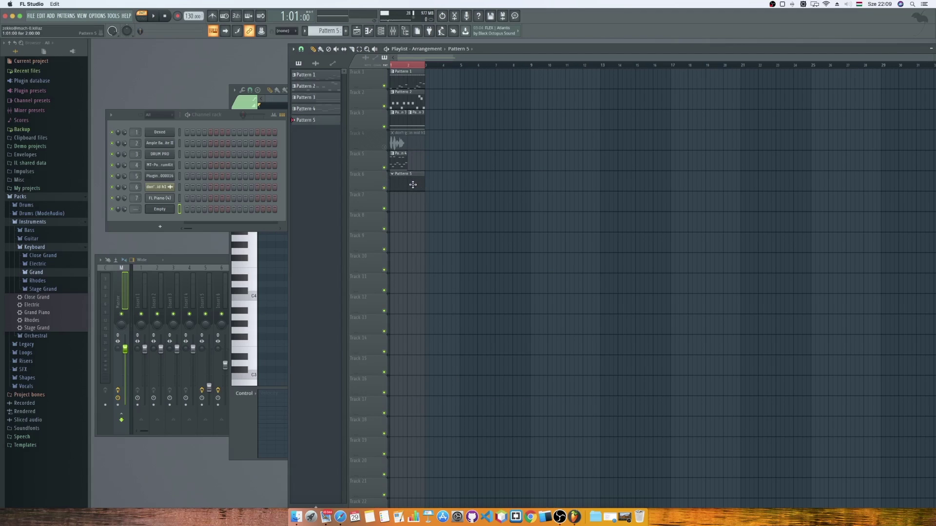
Open the piano roll for Pattern 5 and switch it to the Empty FPC channel.
click(228, 104)
click(246, 229)
click(252, 252)
click(388, 91)
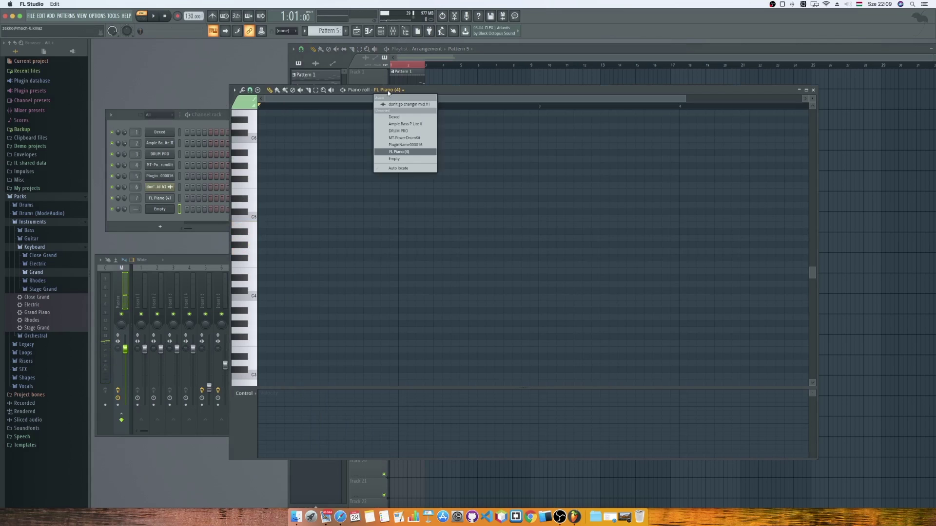
click(399, 160)
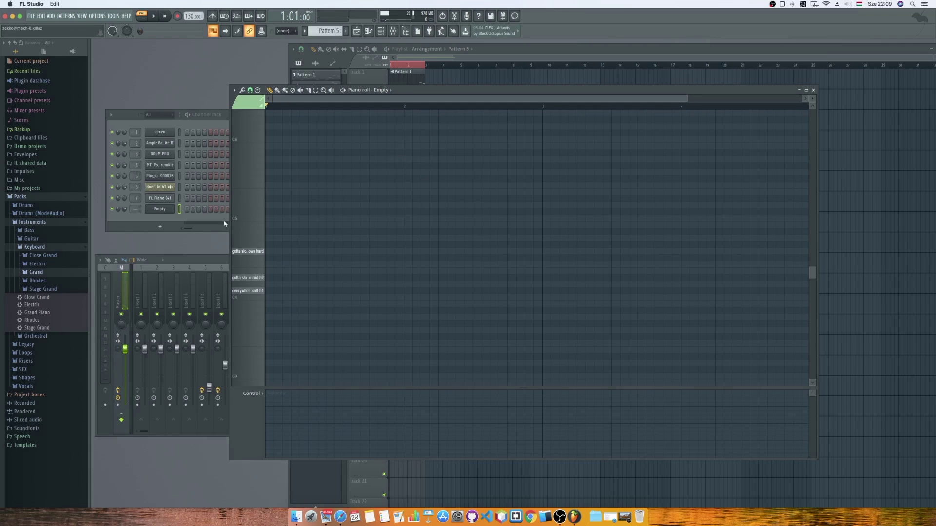
Place notes on the hard, mid h2 and soft h1 sample rows and play the pattern.
click(268, 252)
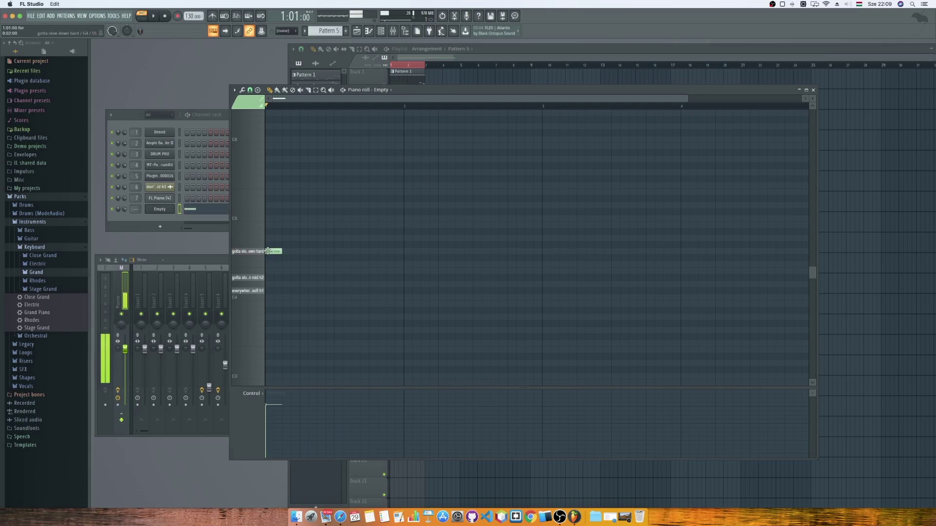
click(290, 278)
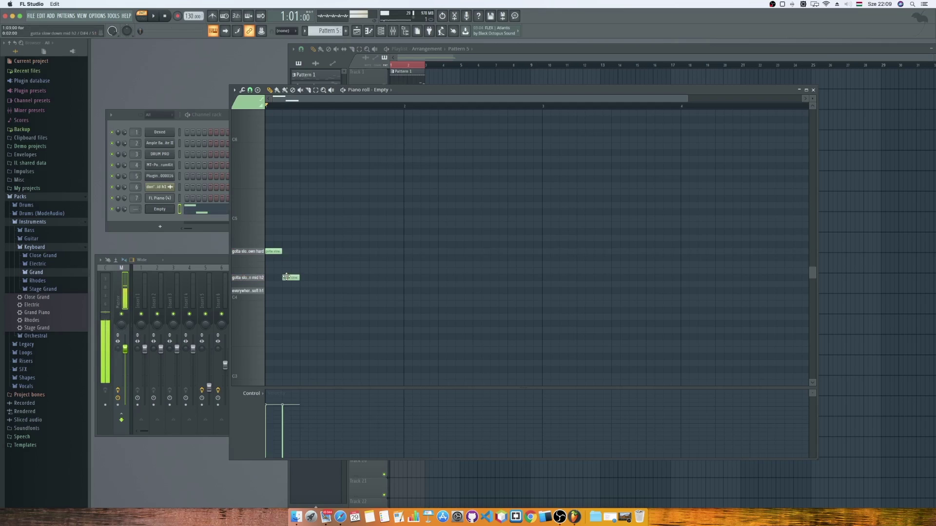
click(302, 291)
click(155, 17)
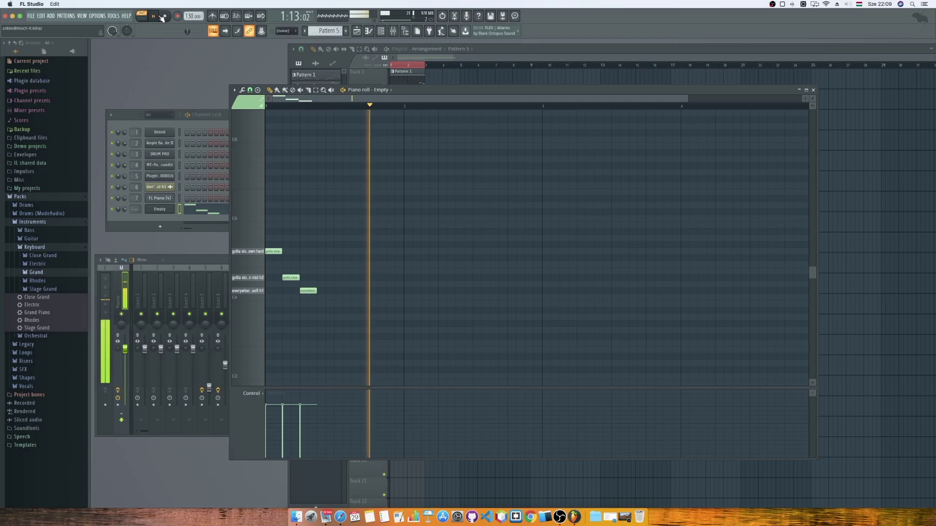
click(153, 16)
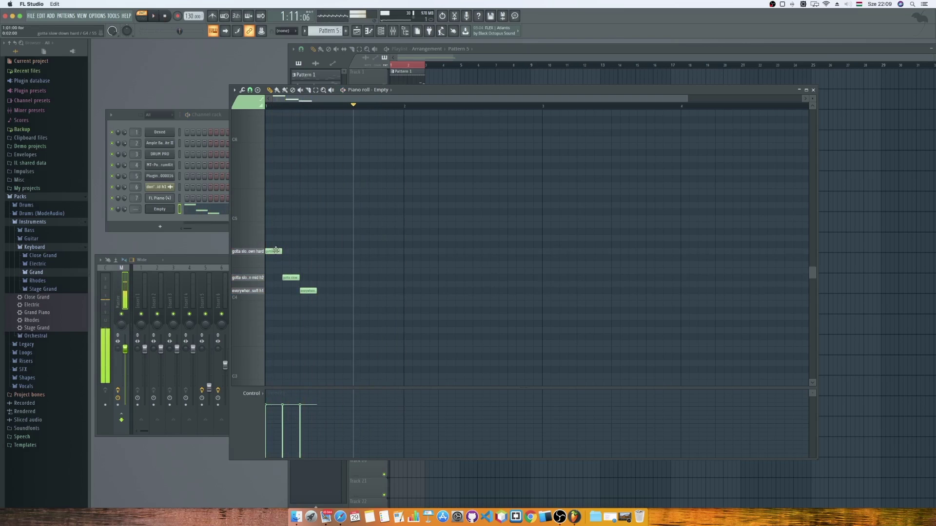
Shift the mid h2 note later in the bar and replay the revised pattern.
drag(294, 278, 384, 297)
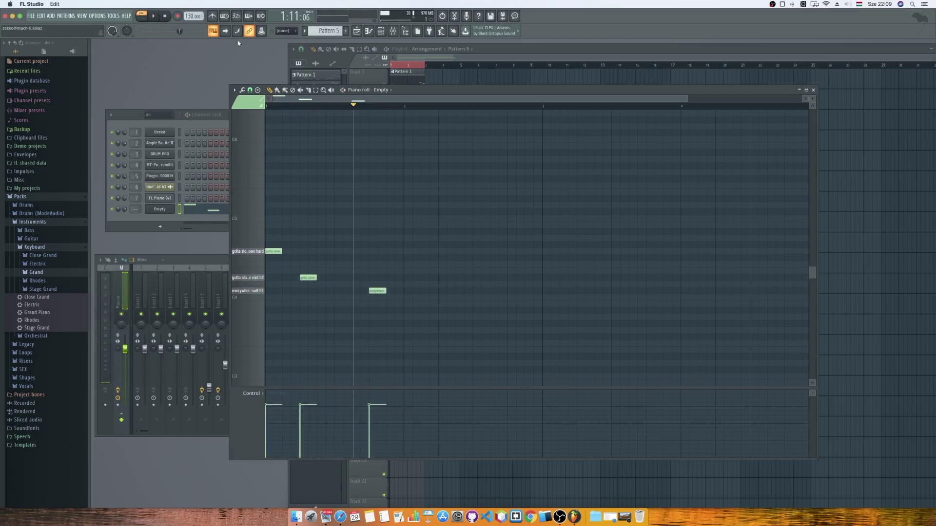
click(164, 16)
click(160, 18)
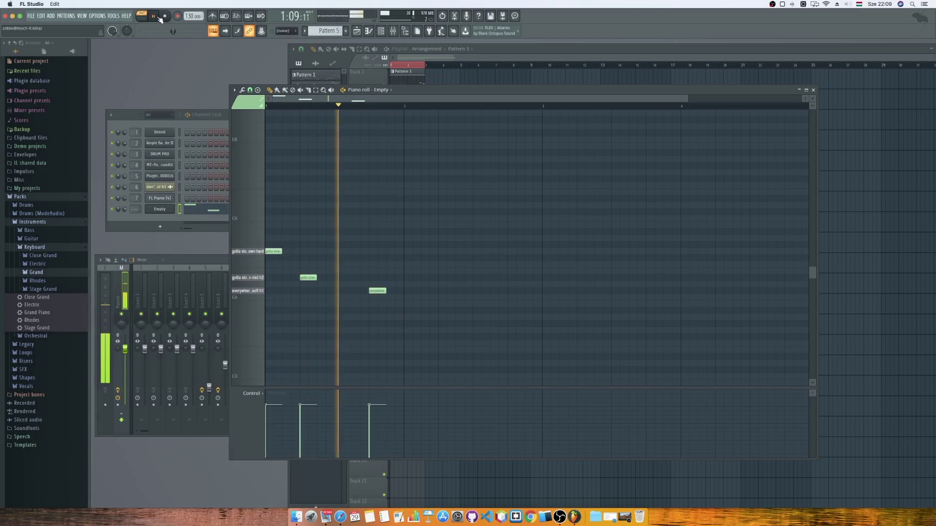
click(164, 17)
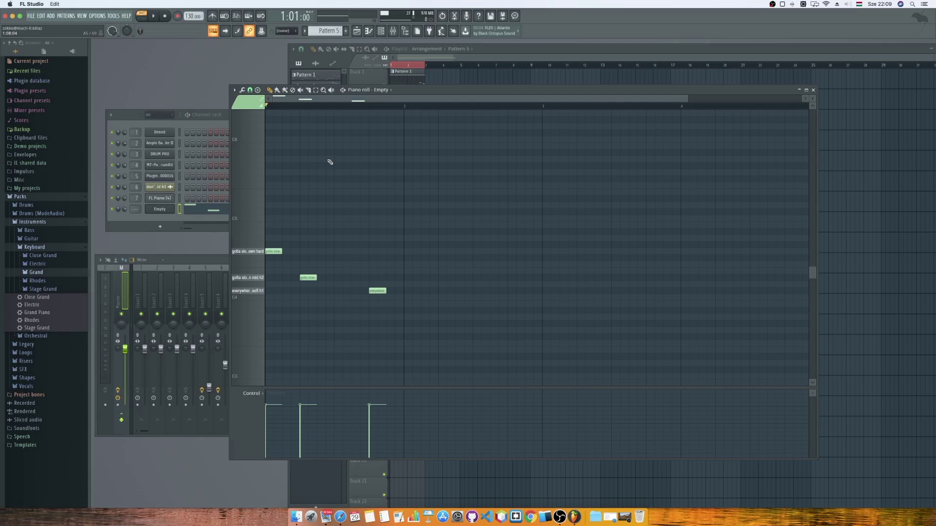
Move the piano roll right, then inspect FPC pads in banks B and A and close the FPC.
drag(465, 85, 643, 80)
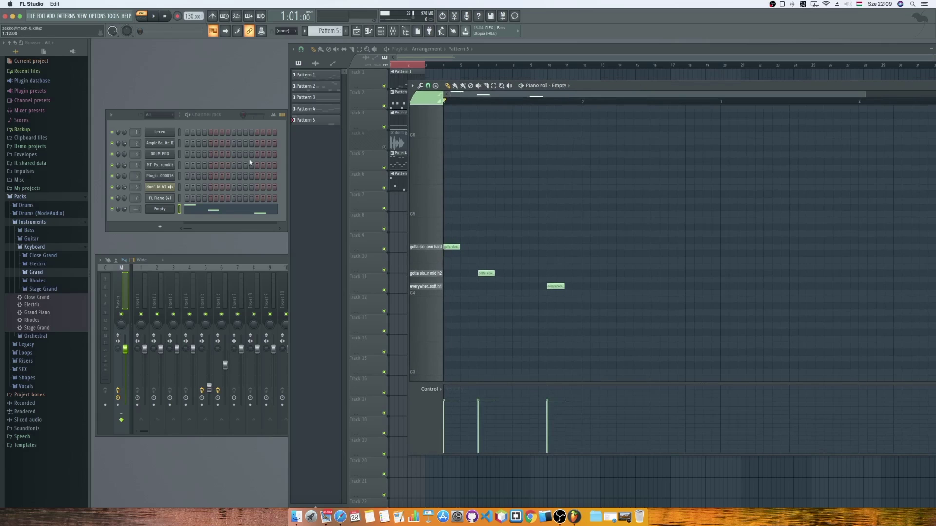
click(163, 210)
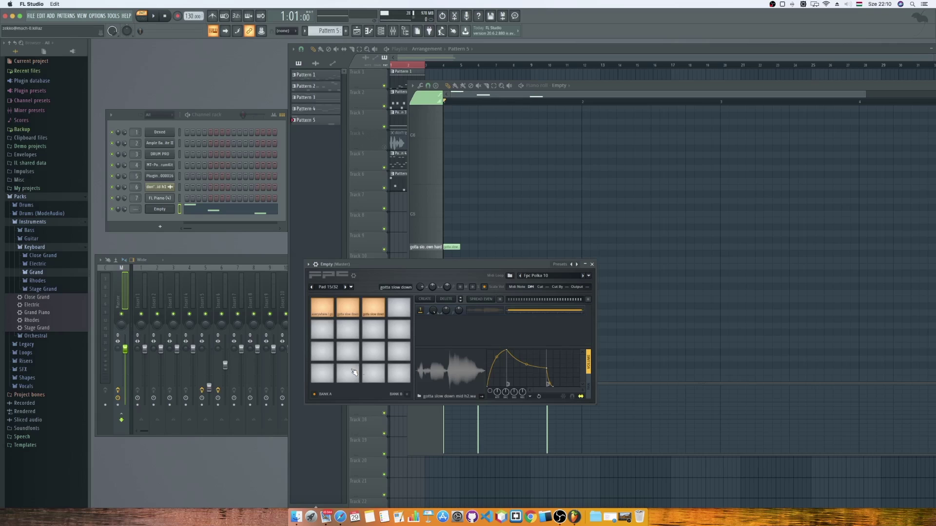
click(376, 350)
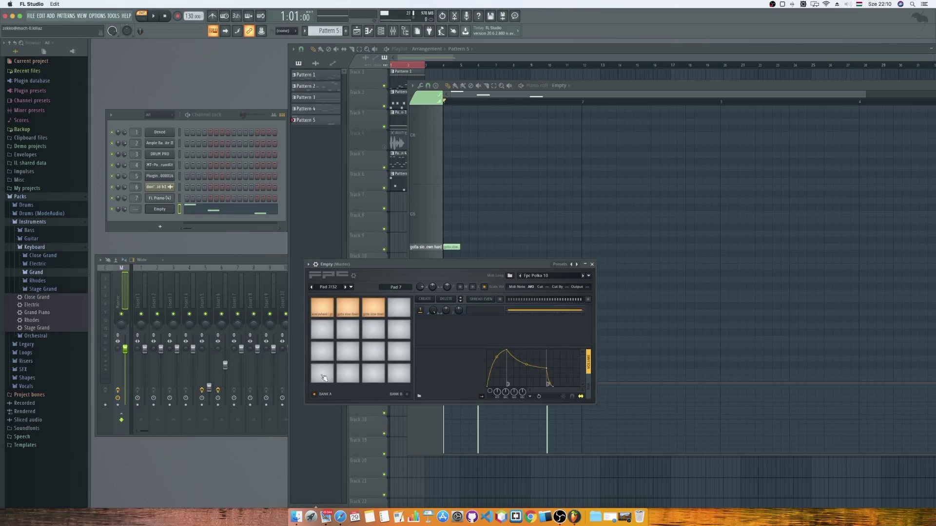
click(399, 395)
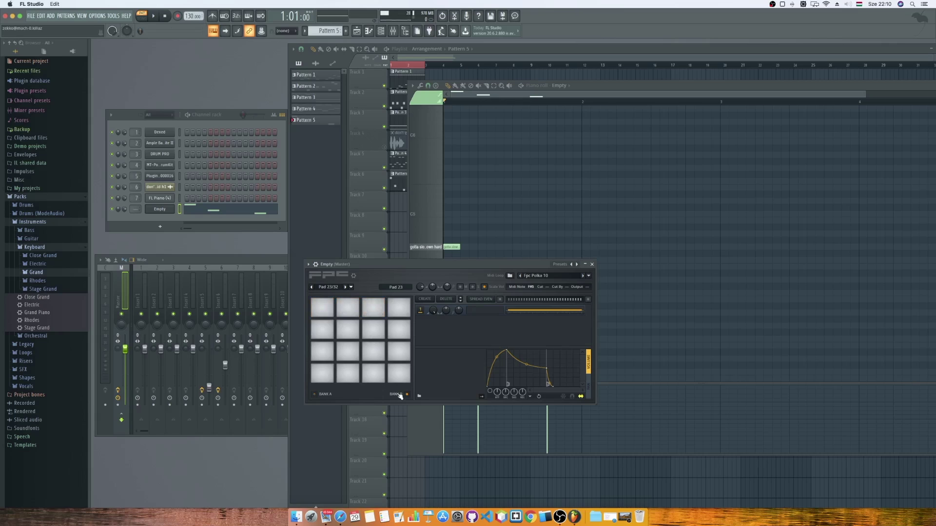
click(328, 396)
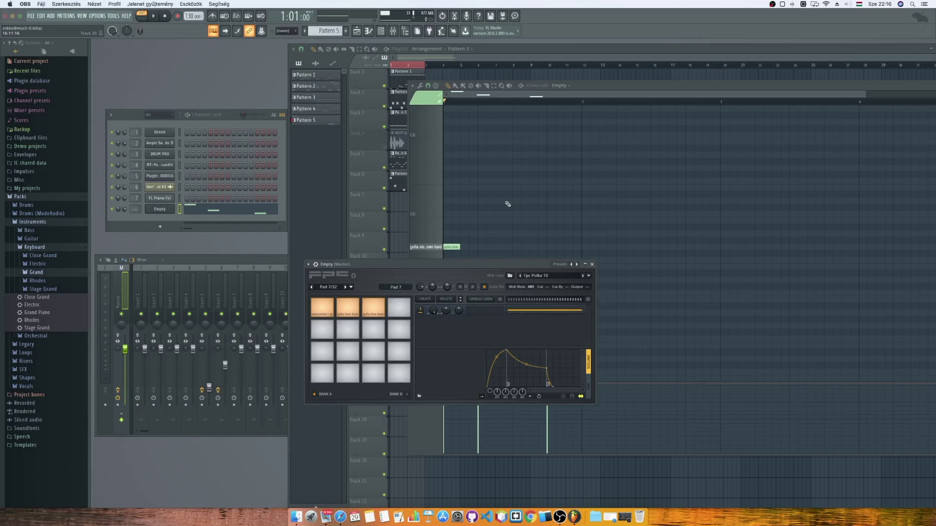
click(597, 264)
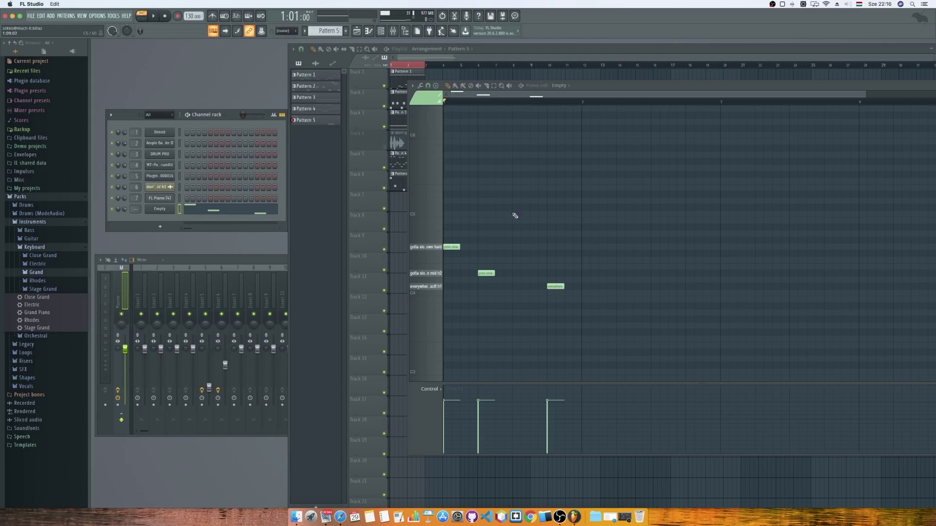
Bring Safari forward and briefly preview the Downloads folder from the Dock.
click(340, 518)
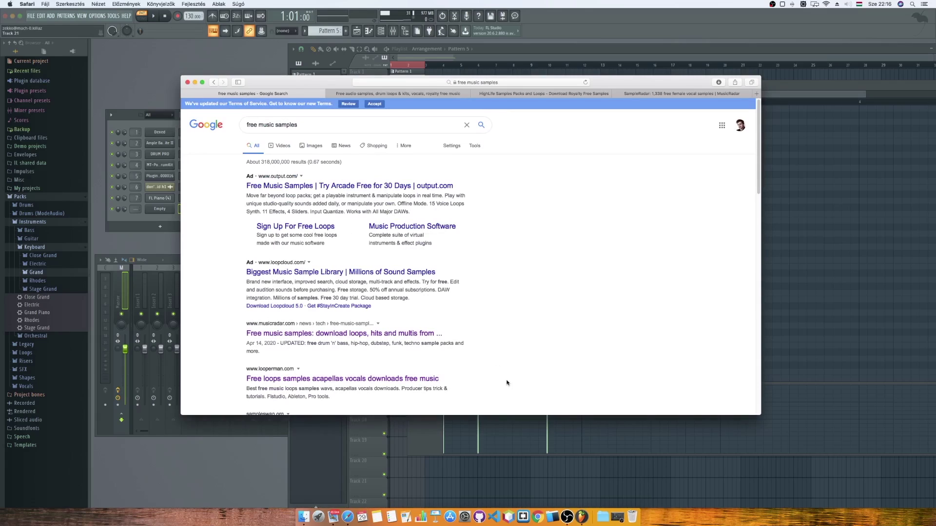
click(602, 514)
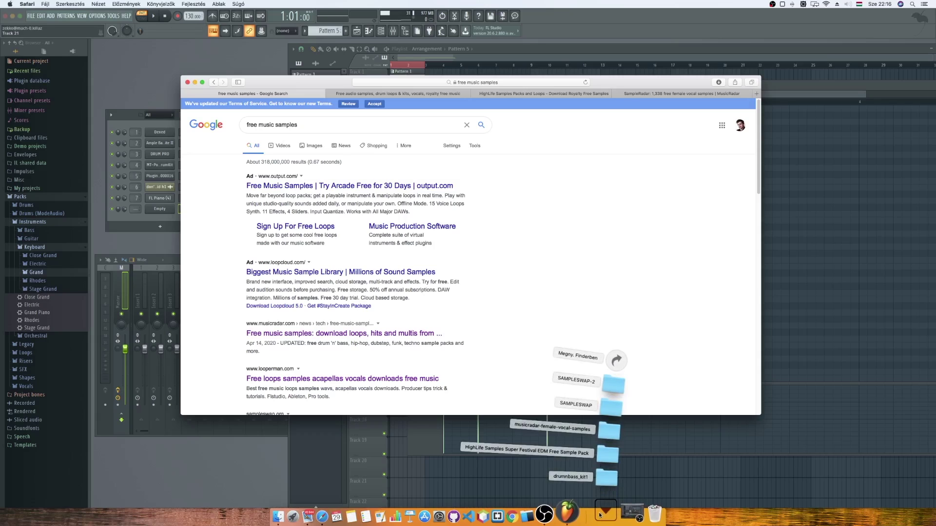
click(544, 385)
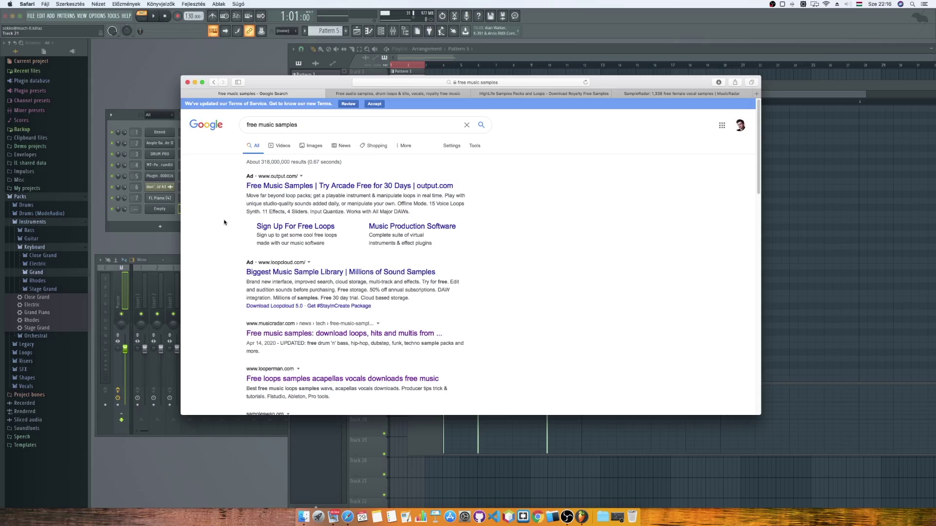
Refine the Google search with 'packs' and open the '2020's Best Music Packs' result.
click(322, 120)
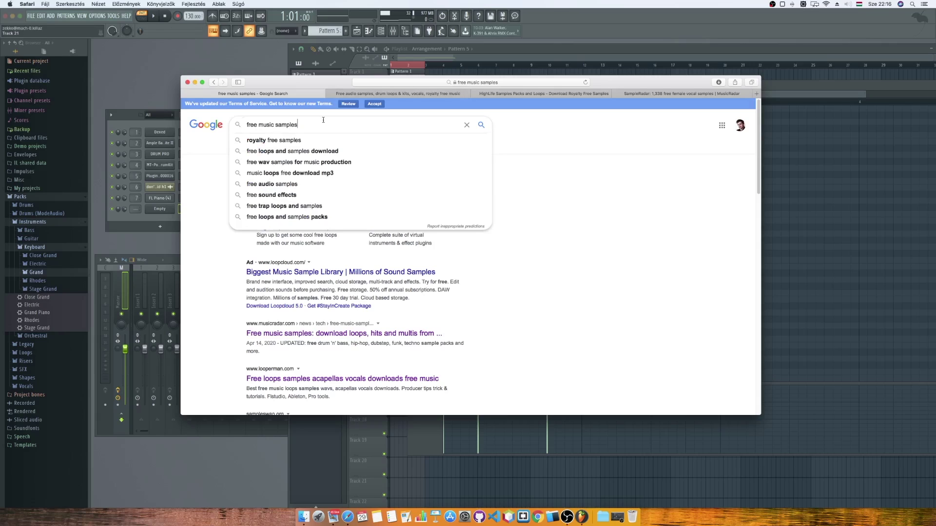
text(packs)
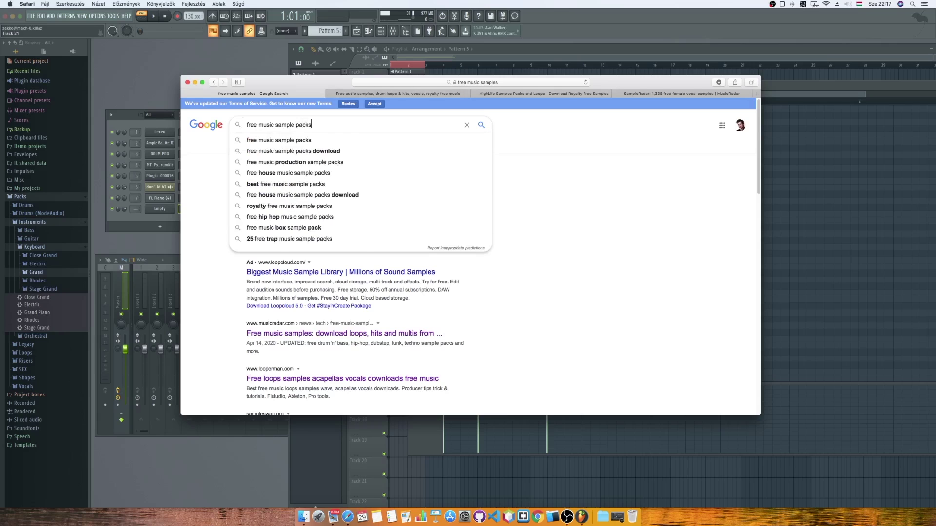
key(Return)
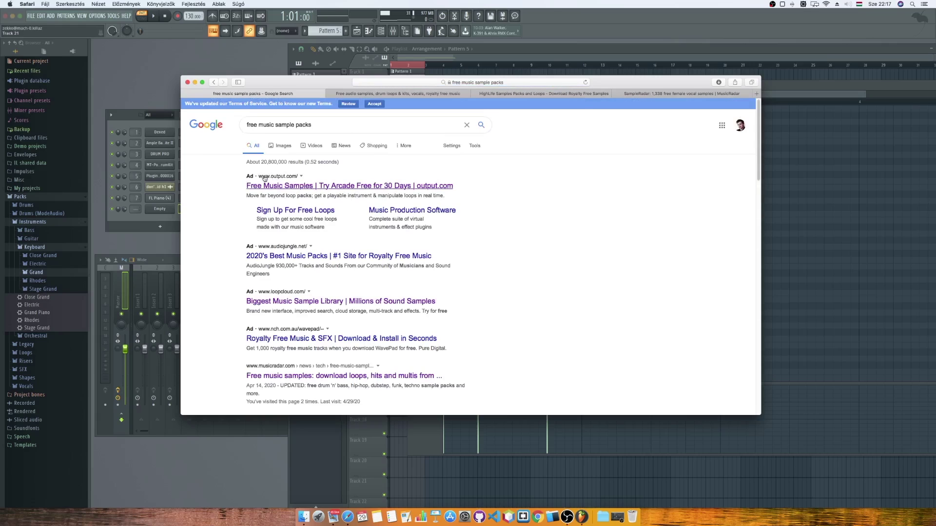
click(296, 257)
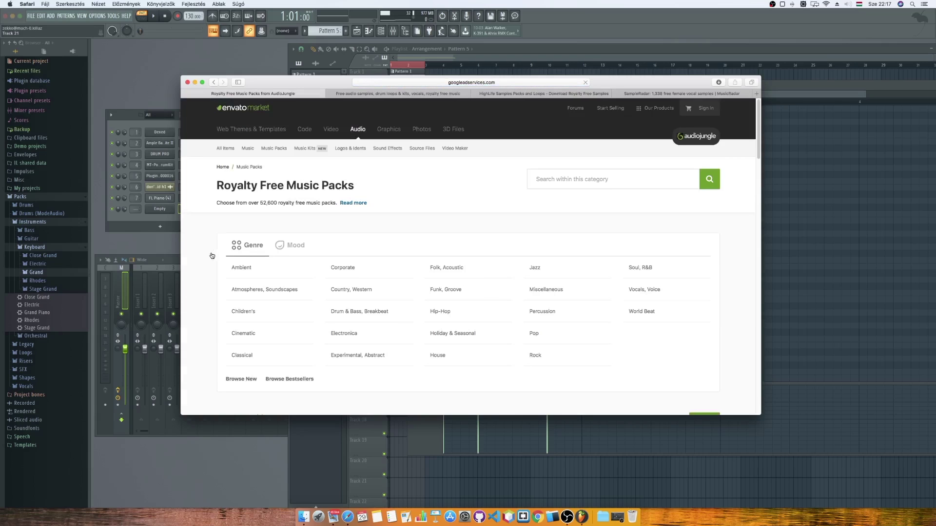
Accept the cookie privacy notice on the AudioJungle packs page.
scroll(213, 253, down, 1)
scroll(214, 252, up, 1)
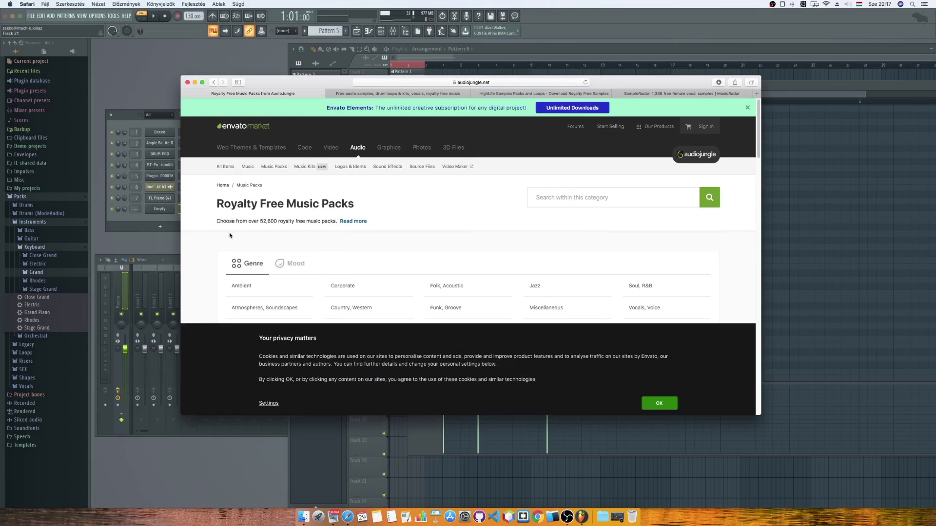
scroll(233, 234, down, 3)
click(659, 404)
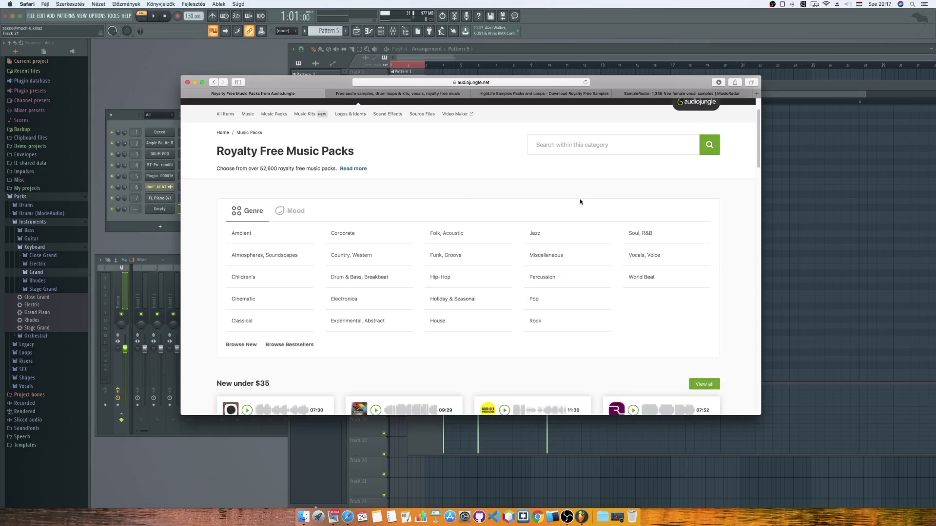
scroll(580, 201, up, 3)
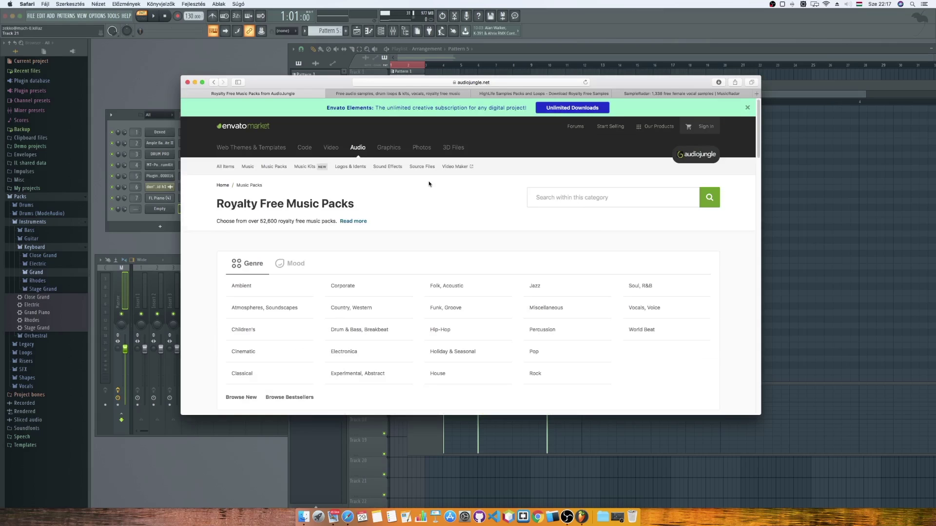
Close the Google translation bar on SampleSwap, then bring the HighLife Samples tab forward.
click(412, 93)
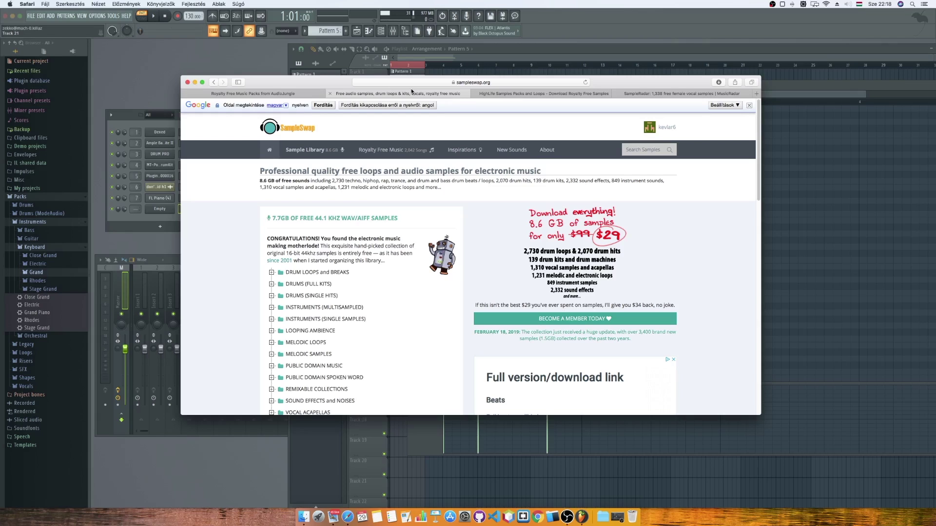
mouse_move(457, 145)
click(749, 105)
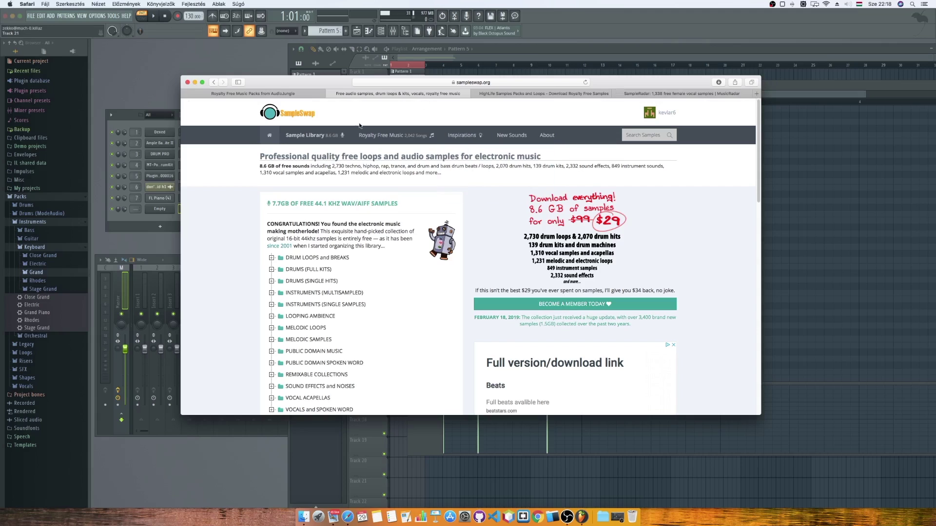
mouse_move(298, 137)
scroll(242, 219, down, 3)
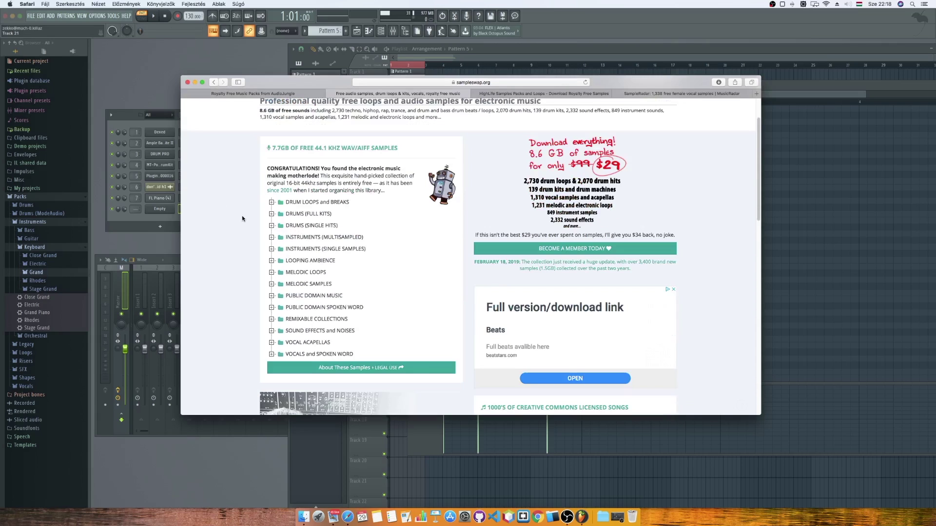
scroll(242, 219, up, 3)
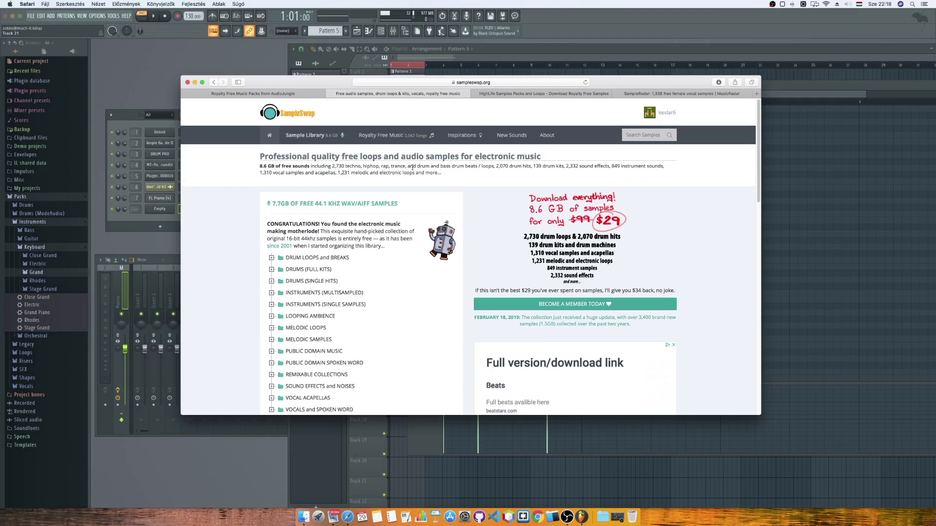
click(500, 95)
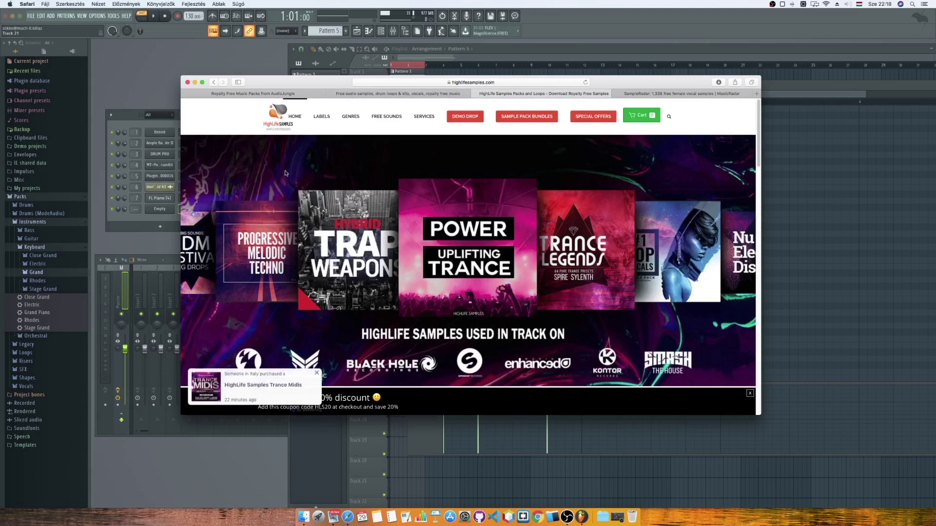
Switch to the SampleRadar female vocals article and view its full web address.
scroll(276, 179, down, 2)
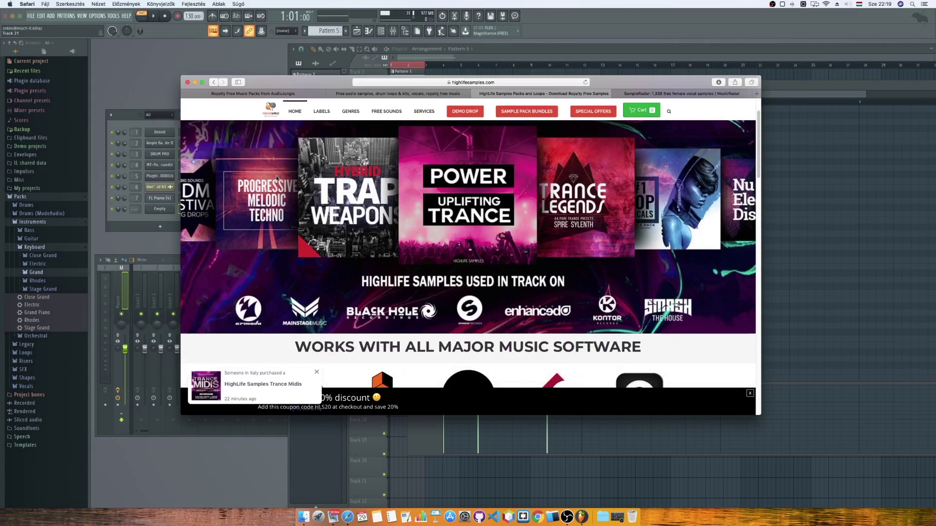
scroll(276, 178, down, 10)
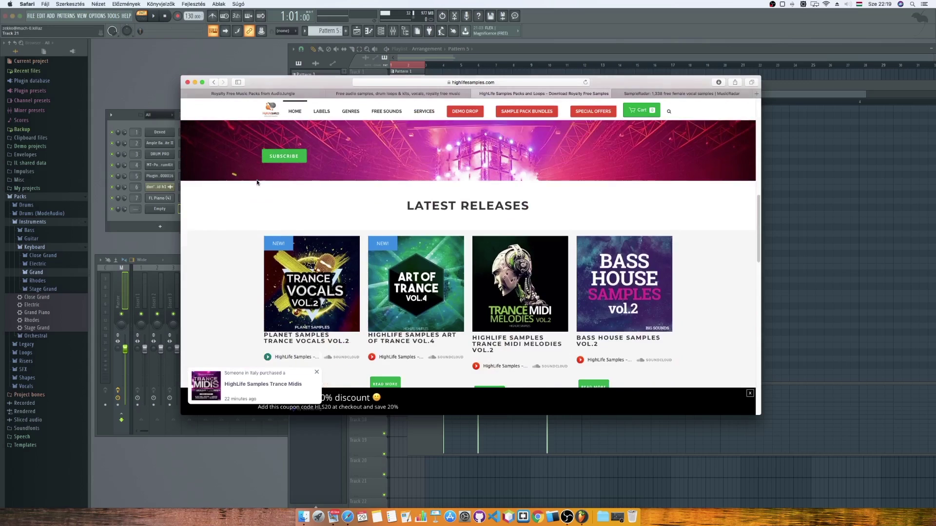
scroll(256, 182, up, 12)
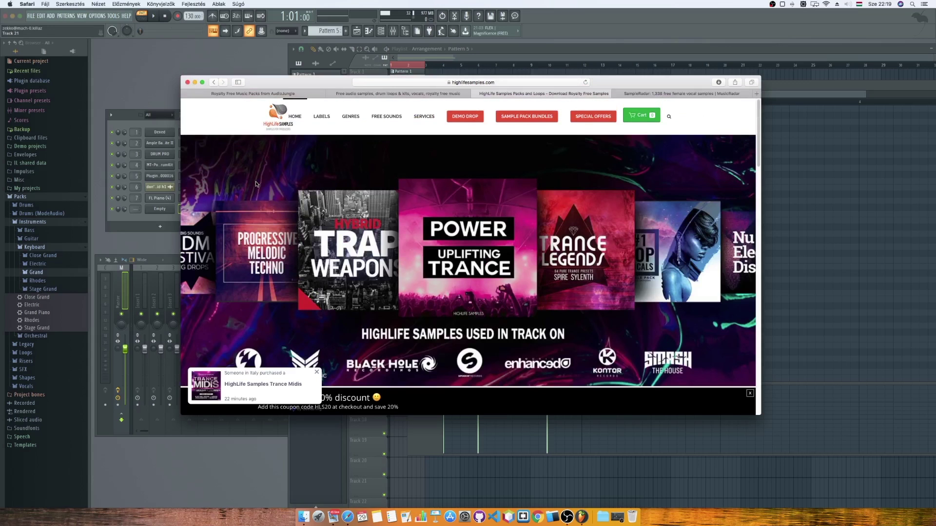
click(648, 93)
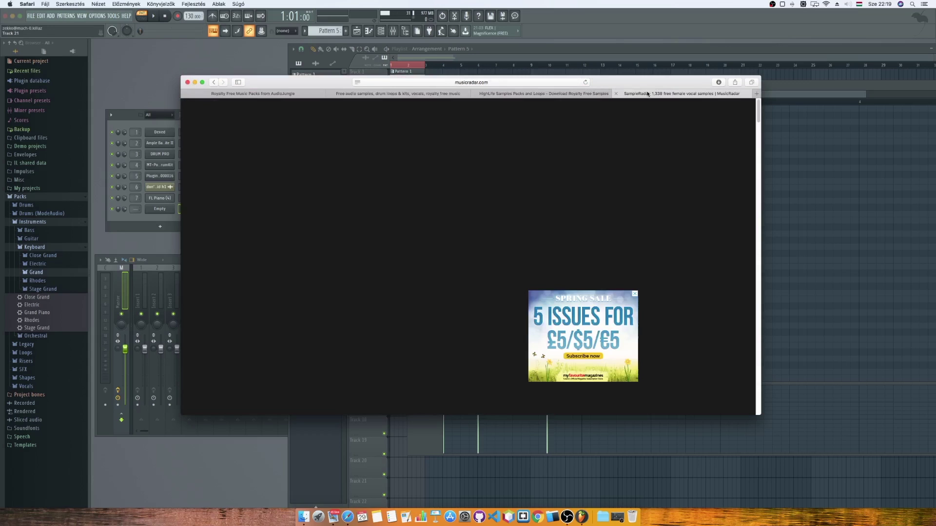
click(393, 84)
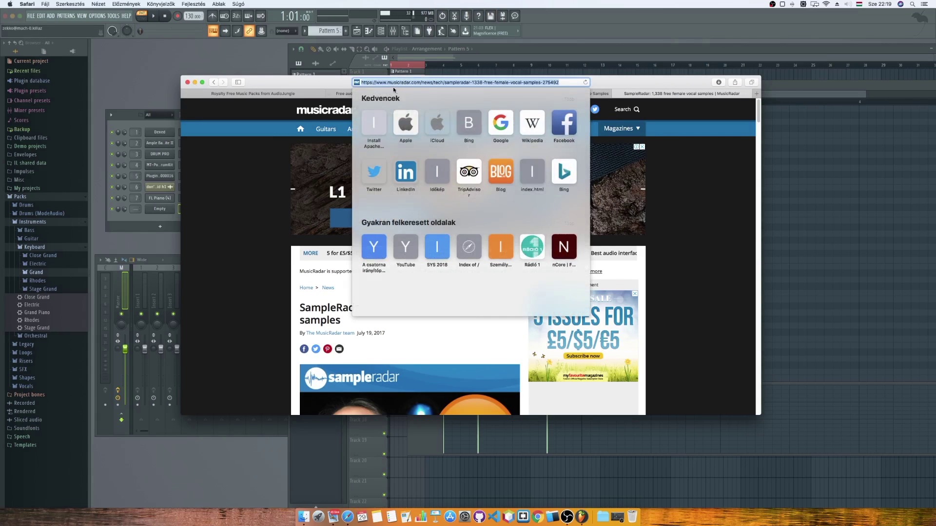
click(233, 191)
Scroll down to Example sounds and play the All night (hard) example.
scroll(247, 186, down, 5)
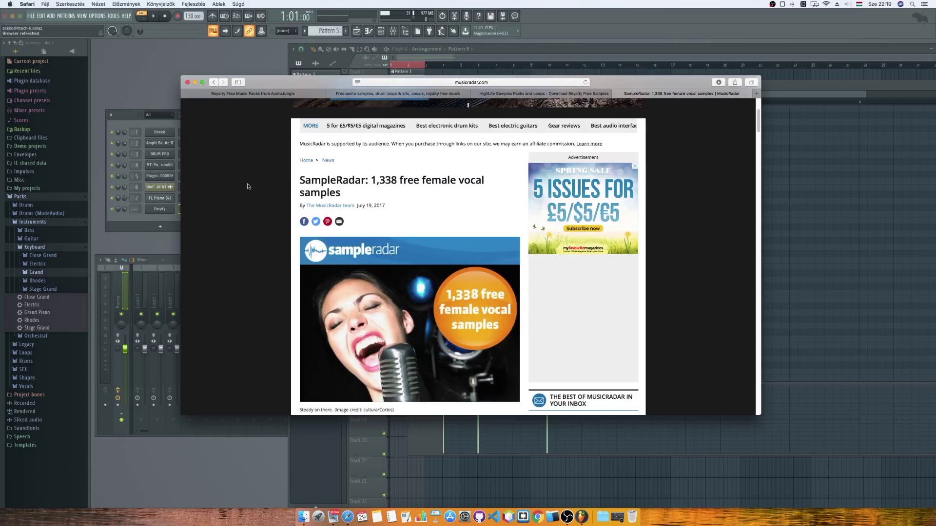
scroll(247, 187, down, 10)
scroll(248, 188, down, 6)
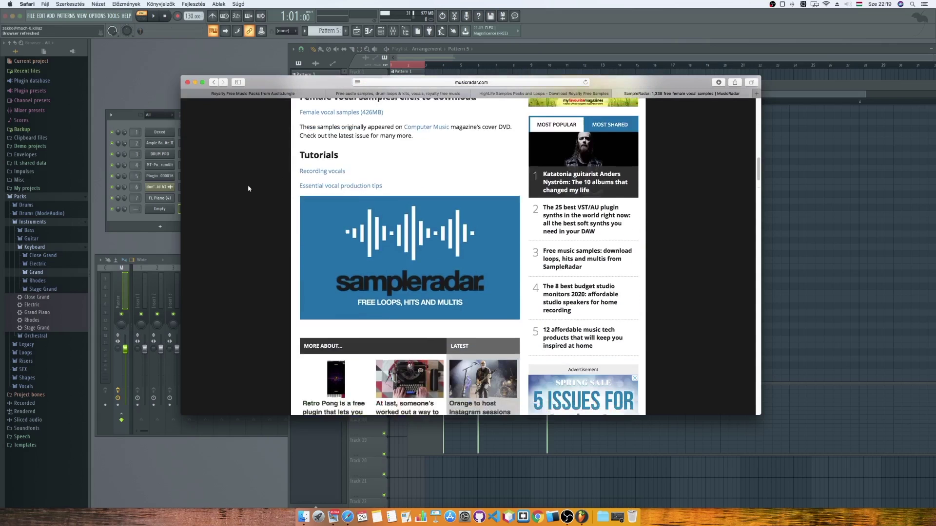
scroll(248, 189, down, 8)
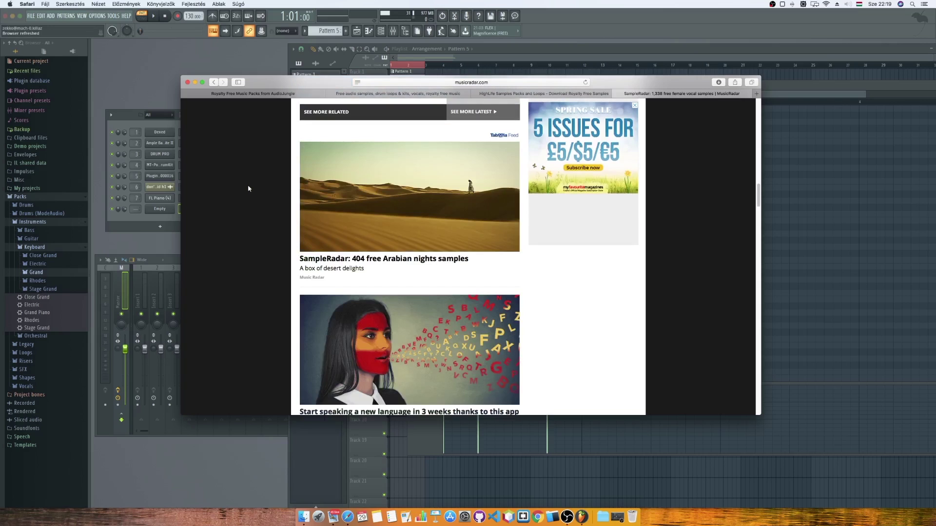
scroll(248, 189, down, 2)
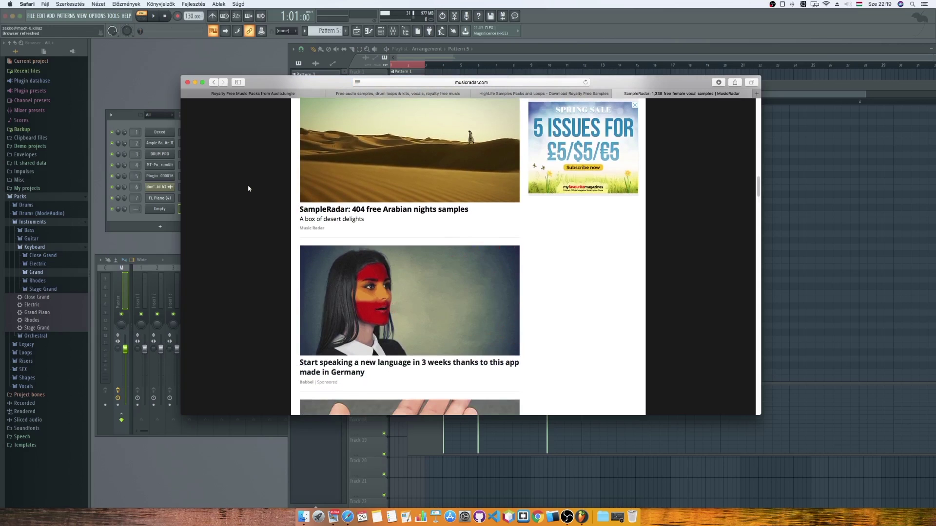
scroll(248, 189, up, 15)
scroll(248, 188, up, 6)
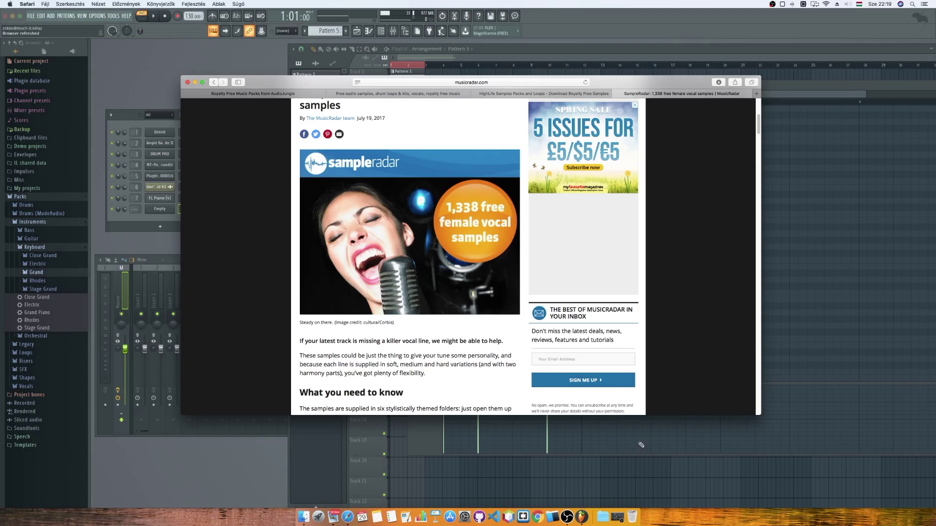
scroll(458, 341, down, 3)
scroll(457, 341, down, 1)
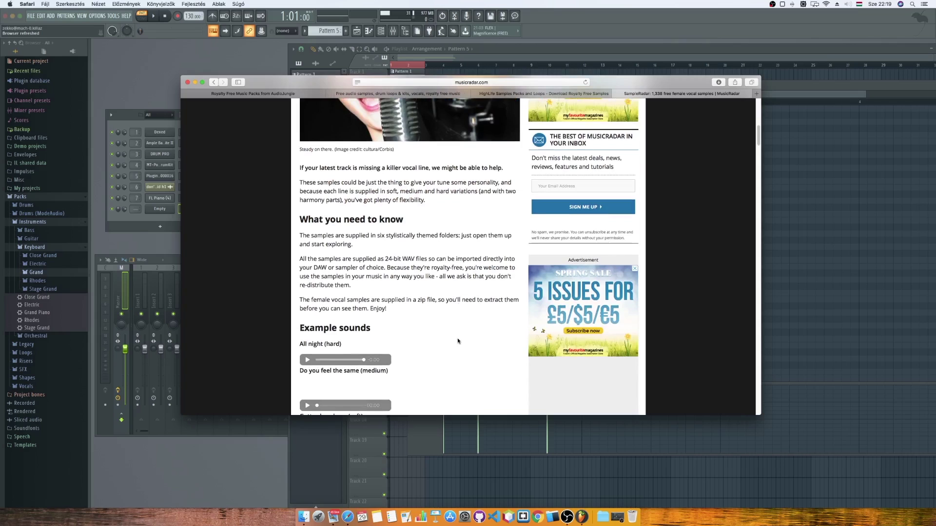
scroll(457, 341, up, 3)
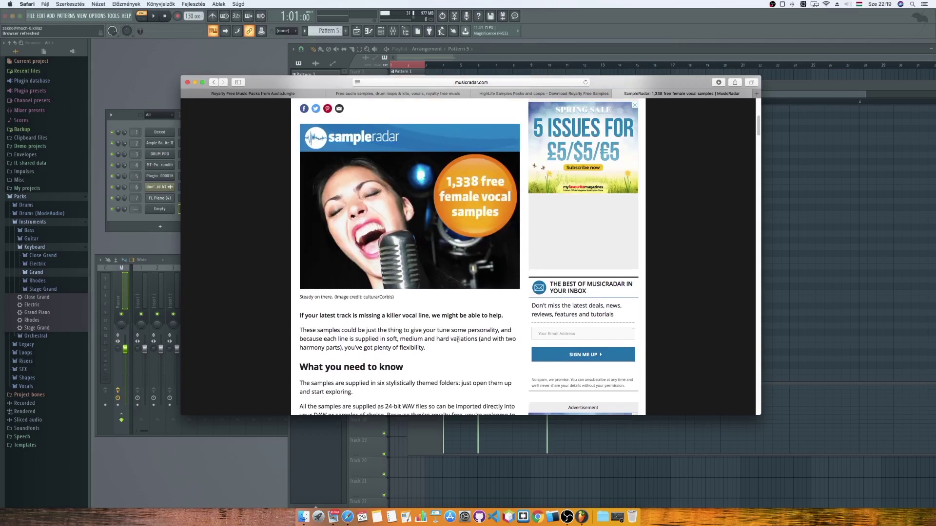
scroll(457, 340, up, 1)
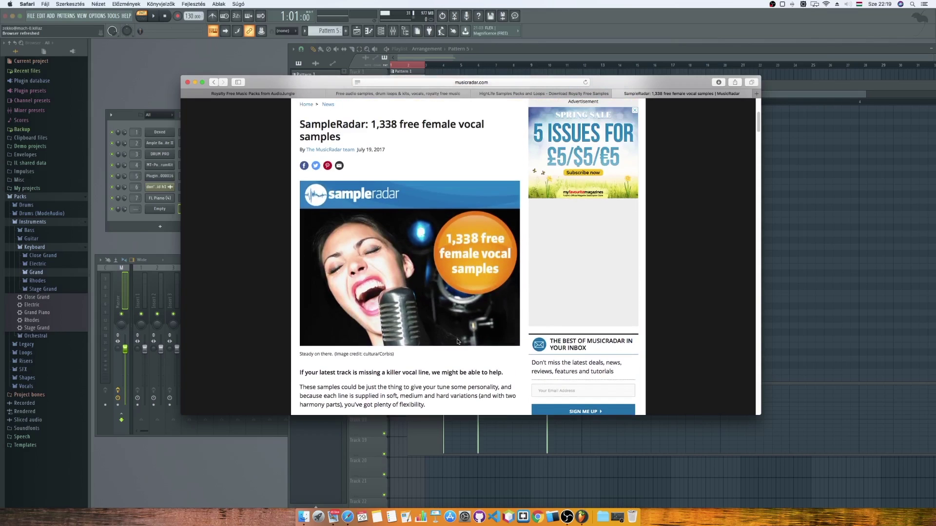
scroll(452, 329, down, 6)
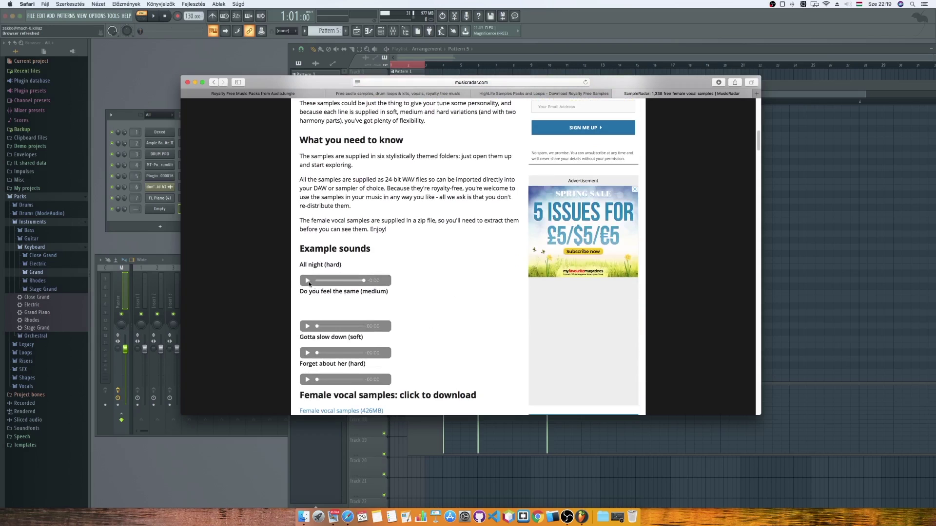
click(307, 280)
scroll(434, 241, up, 5)
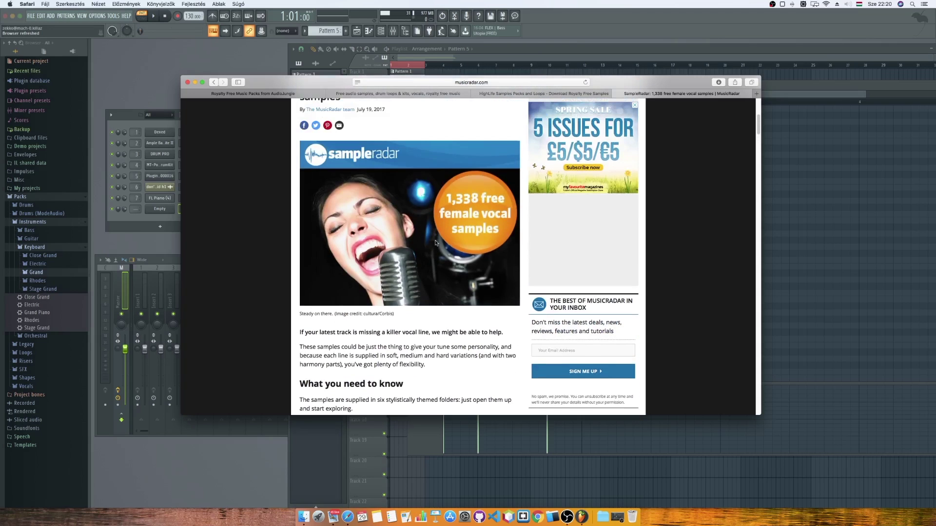
scroll(435, 242, up, 4)
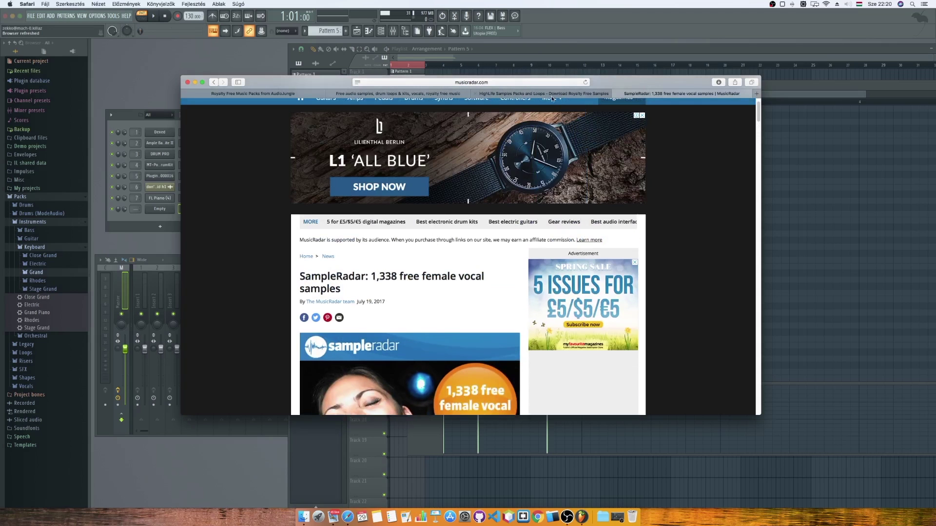
On HighLife Samples, open Trance MIDI Melodies Vol.2 and play then stop its SoundCloud preview.
click(546, 93)
scroll(512, 197, down, 10)
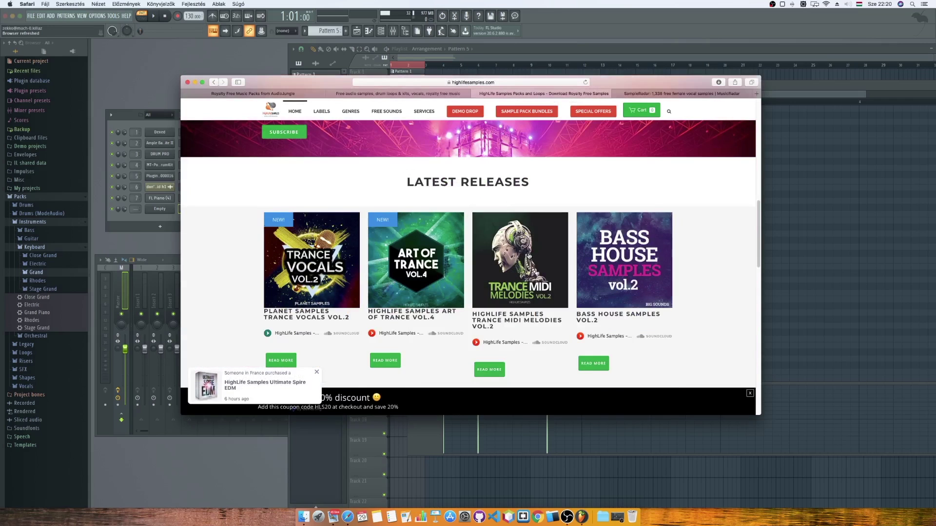
scroll(507, 202, down, 3)
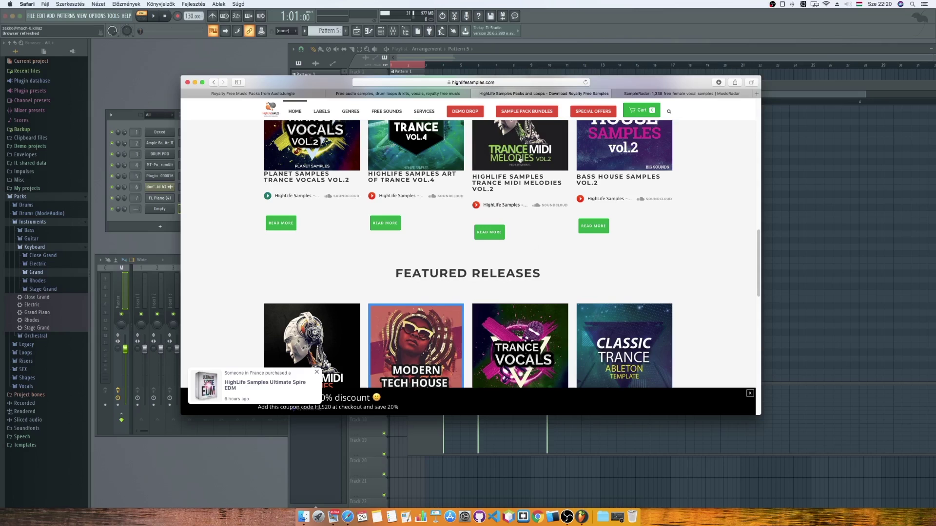
scroll(519, 158, up, 1)
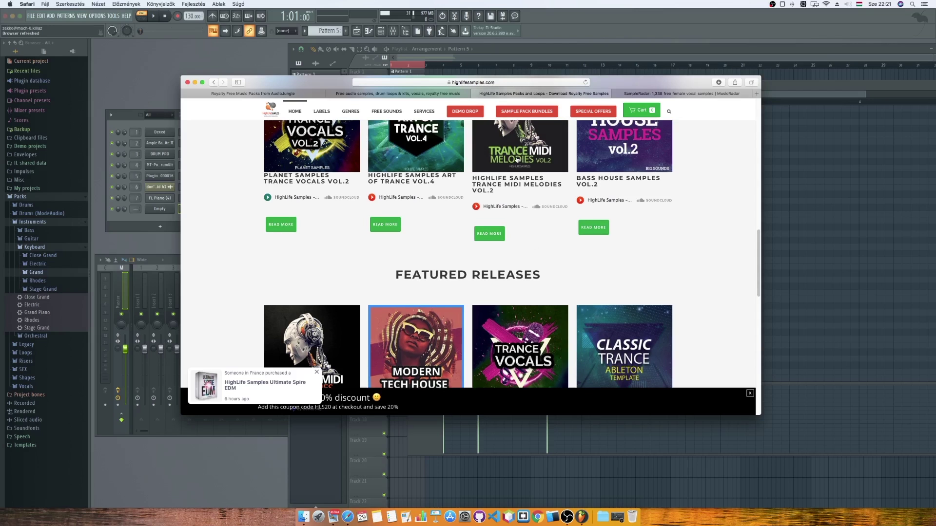
click(516, 159)
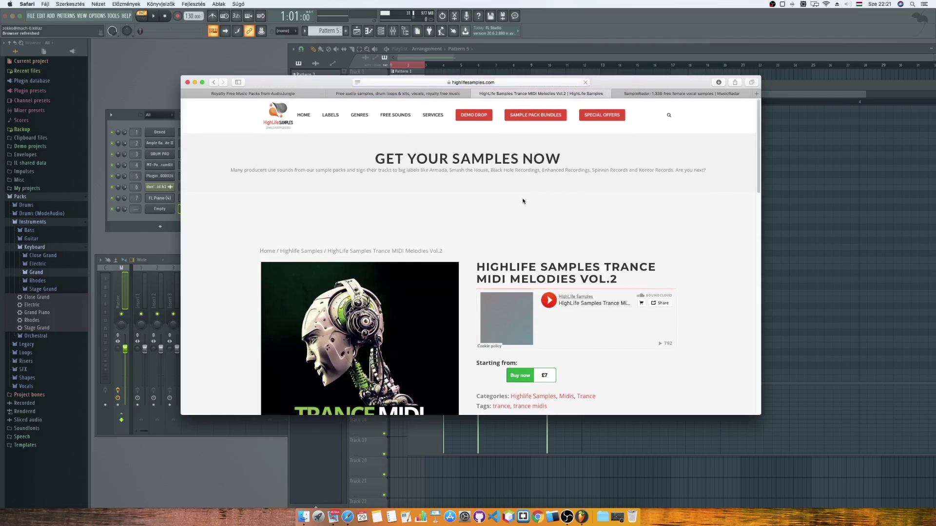
scroll(523, 200, down, 1)
scroll(523, 201, down, 1)
click(549, 206)
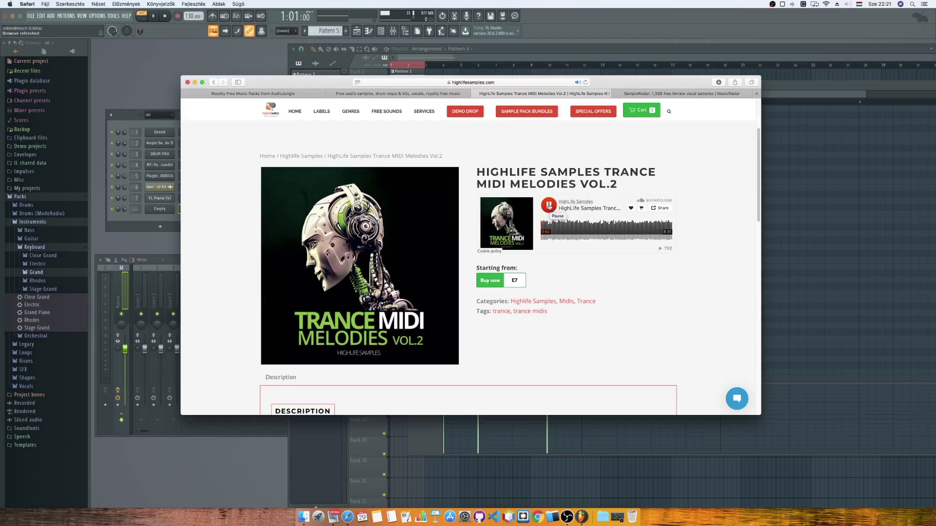
click(550, 206)
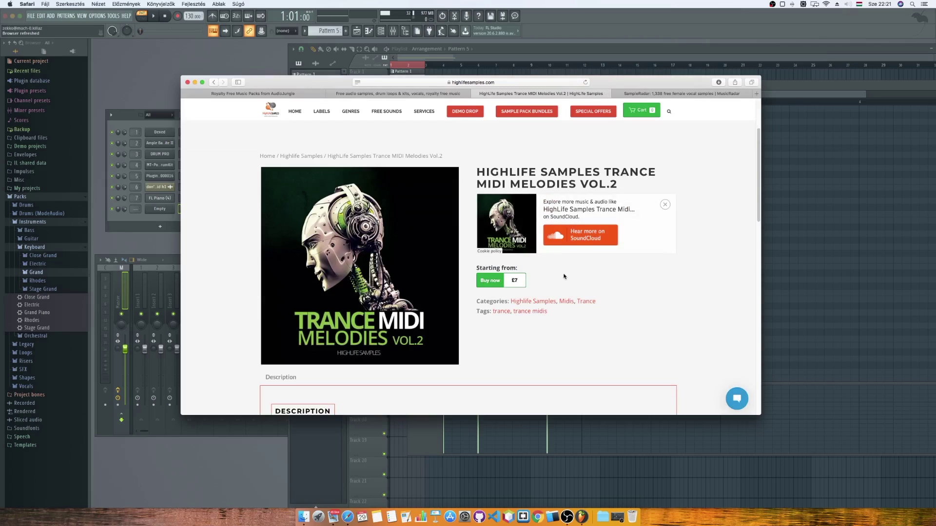
scroll(572, 276, down, 1)
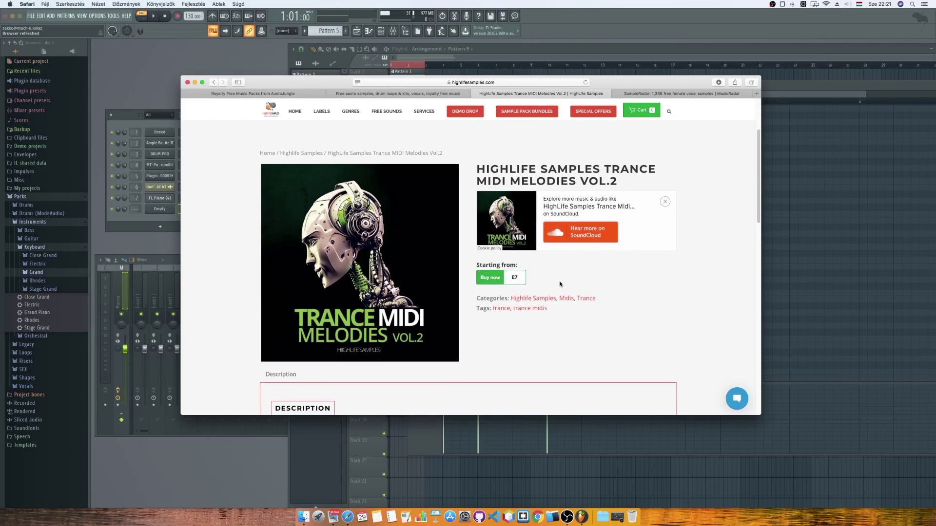
Return to the HighLife Samples homepage and open the free sample packs page.
click(214, 83)
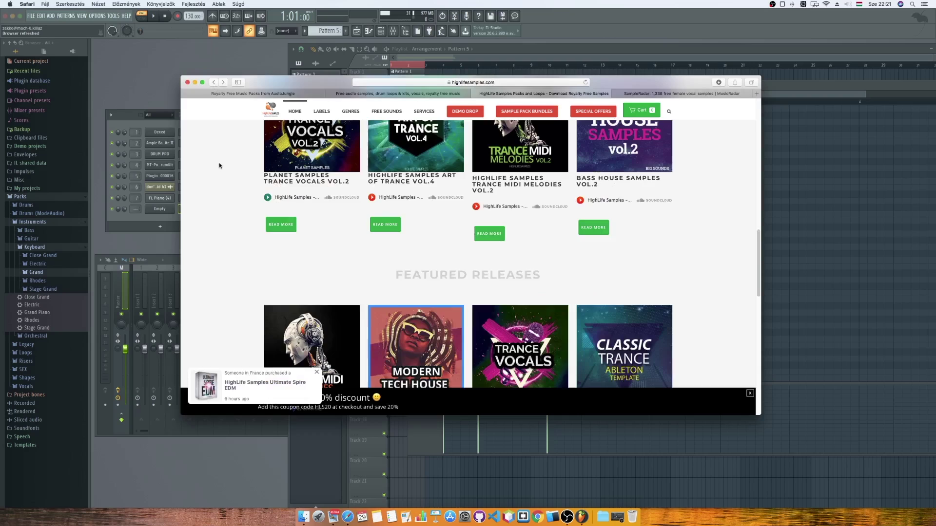
scroll(220, 164, up, 3)
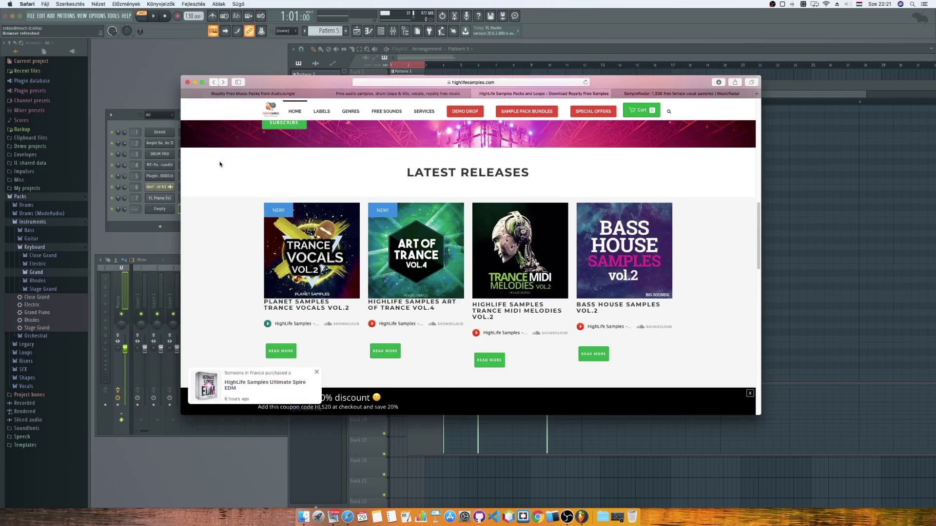
scroll(219, 164, down, 6)
scroll(219, 164, down, 4)
scroll(220, 165, up, 7)
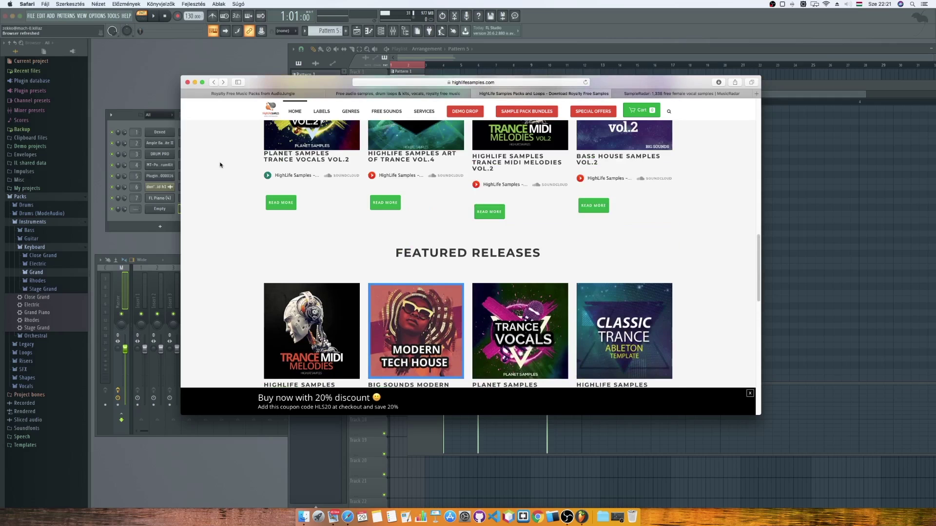
scroll(219, 164, up, 10)
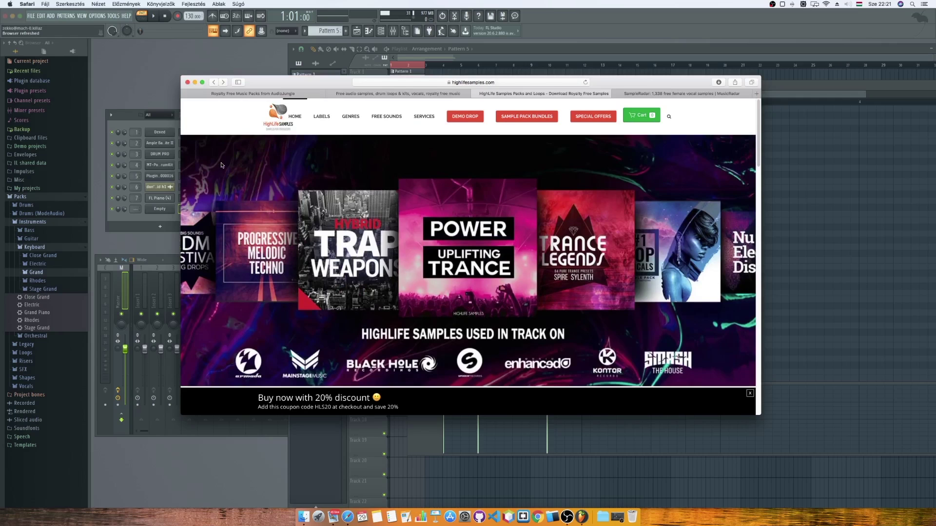
scroll(221, 165, down, 3)
scroll(221, 164, up, 4)
click(387, 117)
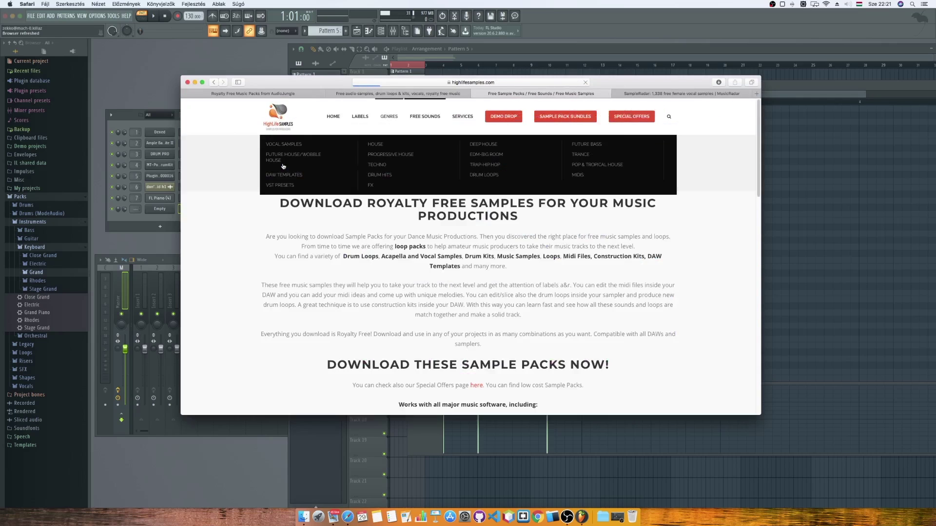
Open the Trance Kicks free pack, start its FREE DOWNLOAD, and close the newsletter signup tab.
scroll(239, 180, down, 5)
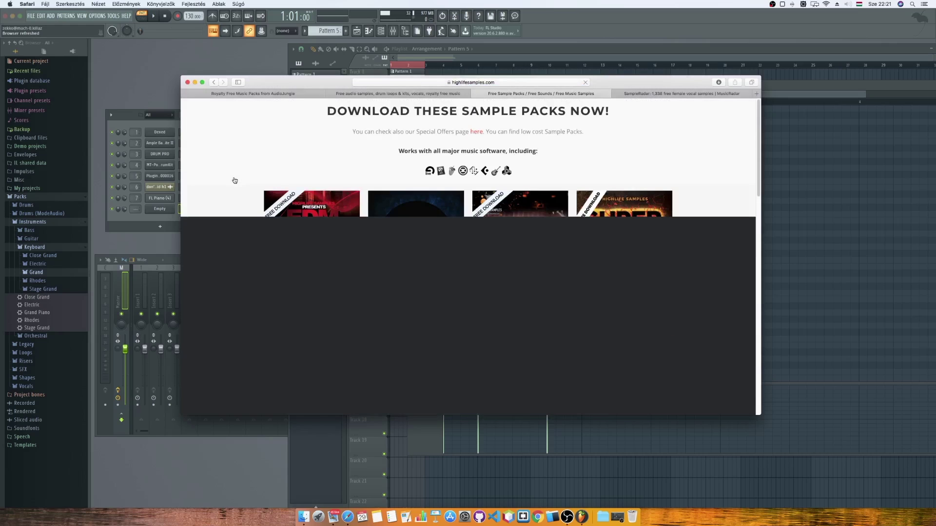
scroll(285, 181, down, 3)
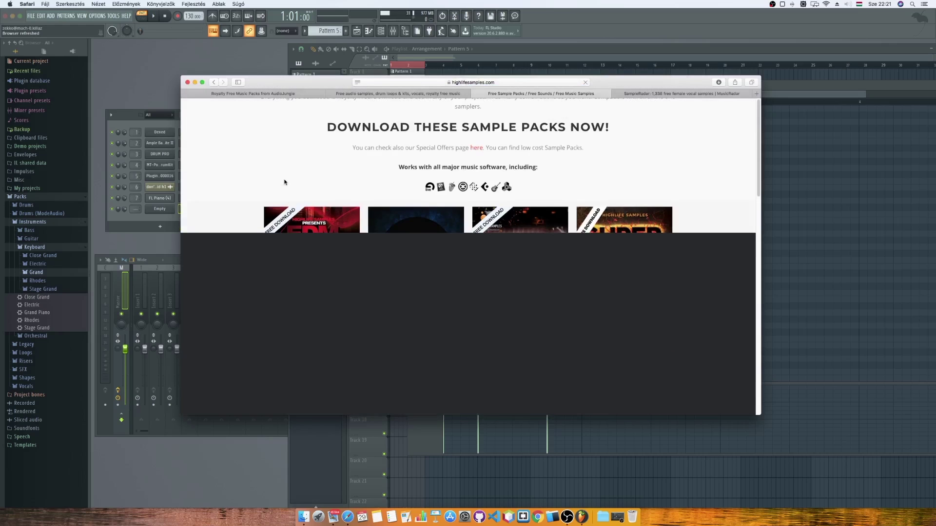
scroll(285, 182, down, 5)
scroll(429, 190, up, 3)
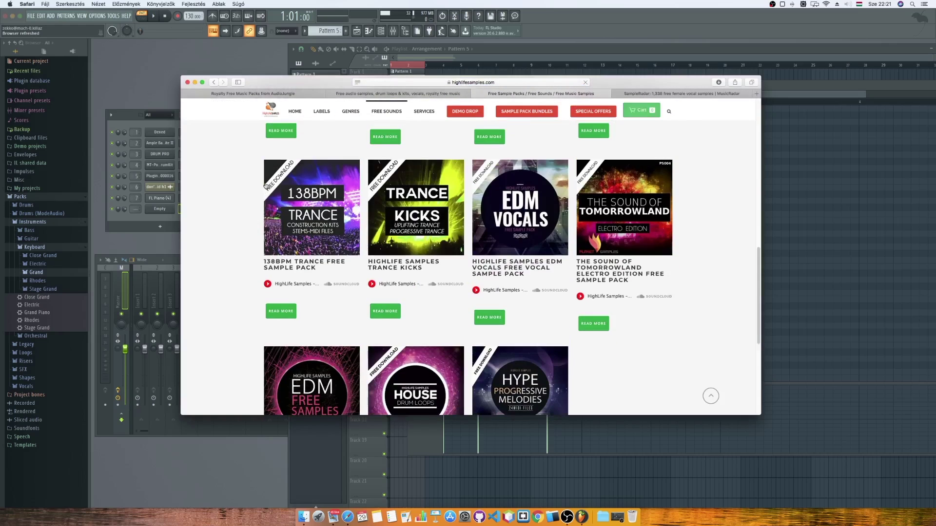
click(425, 190)
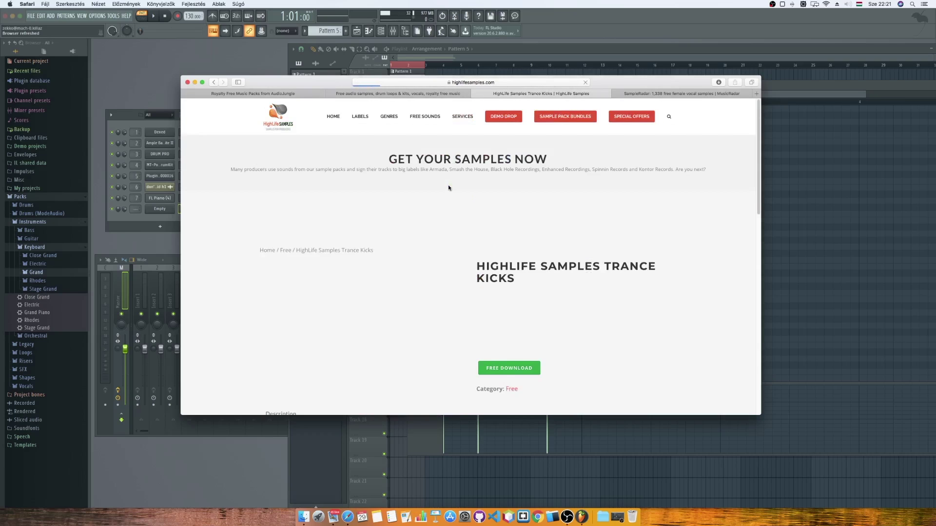
scroll(517, 312, down, 2)
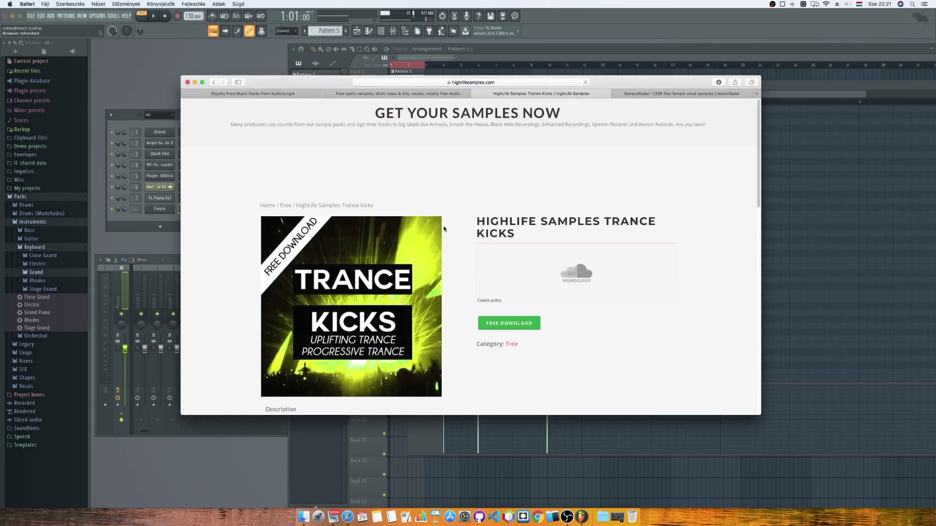
click(527, 322)
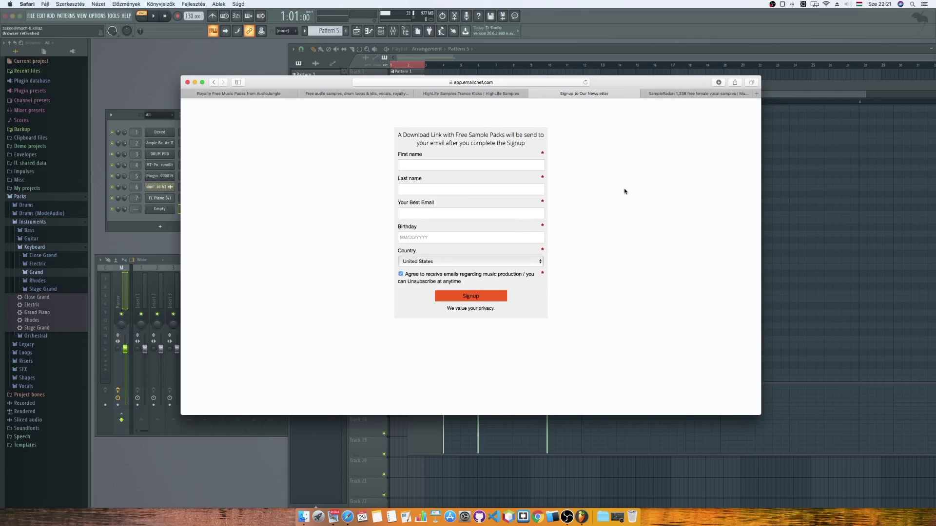
click(532, 94)
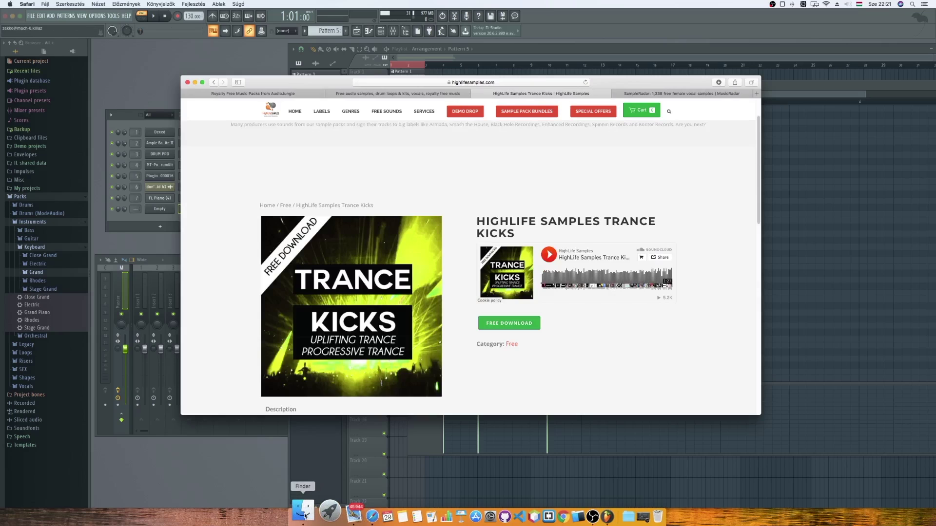
Open the HighLife Samples email in Mail and follow its DOWNLOAD link.
click(354, 515)
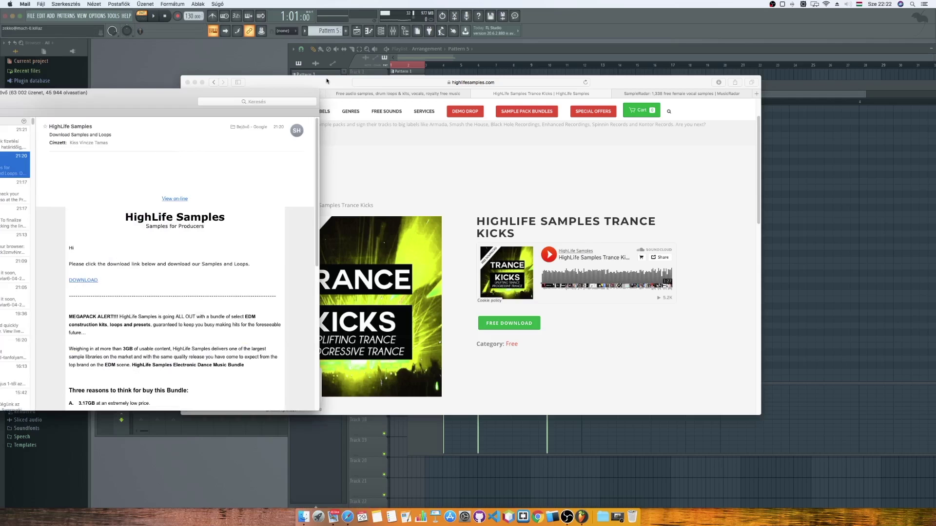
click(83, 280)
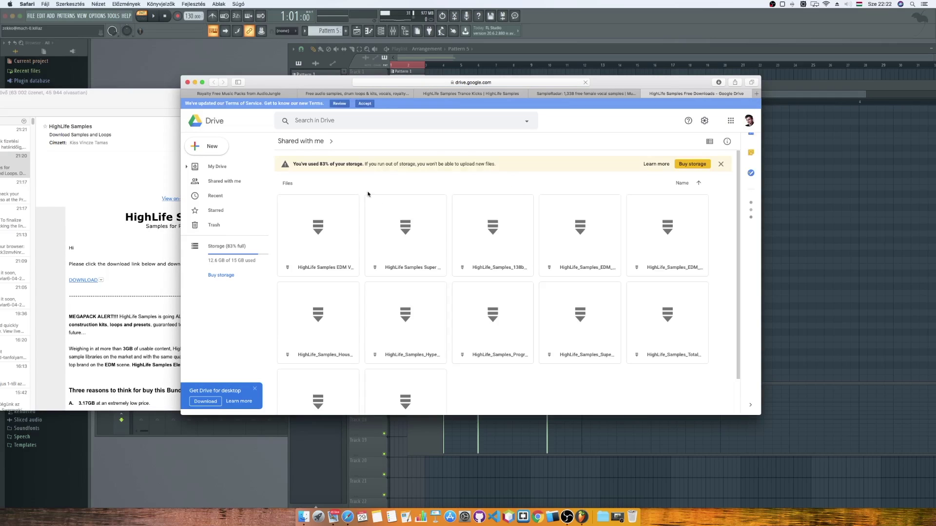
Return to the shared Drive folder, then preview and close HighLife_Samples_Trance_Kicks.zip.
click(568, 93)
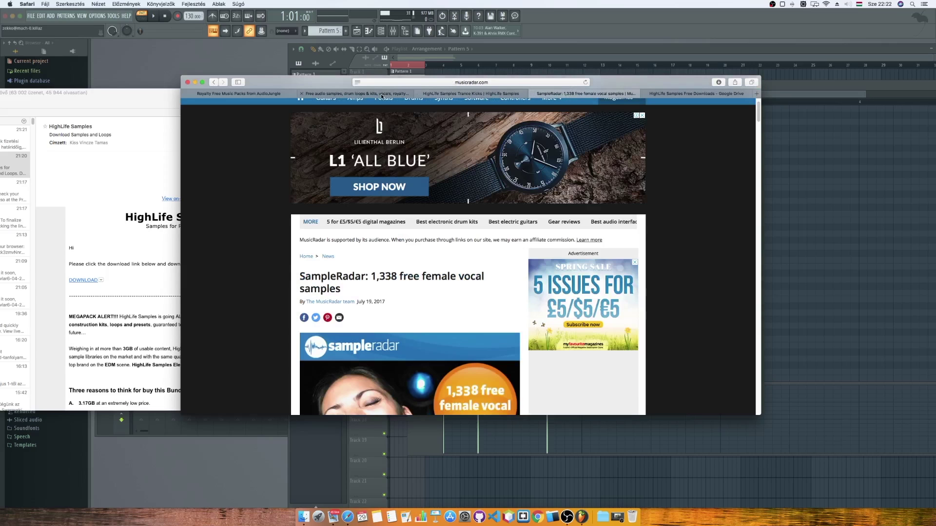
click(383, 96)
click(441, 96)
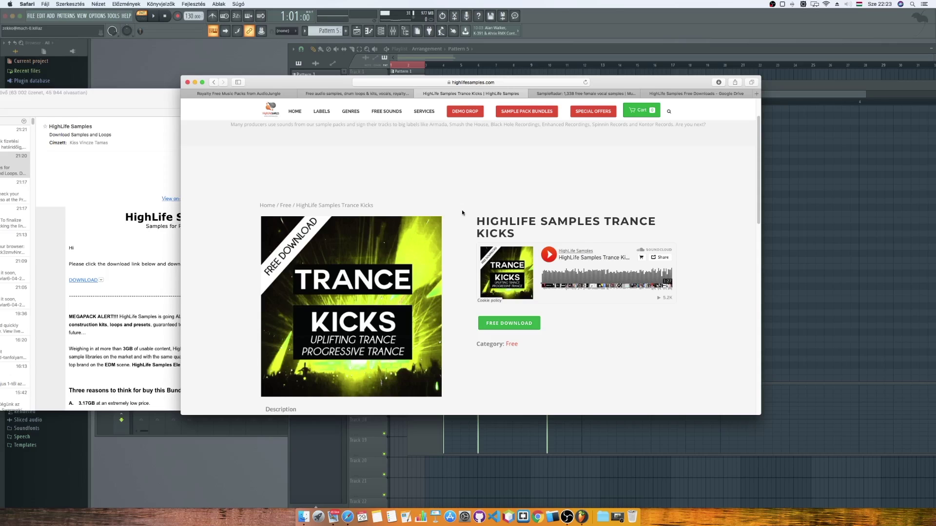
click(683, 95)
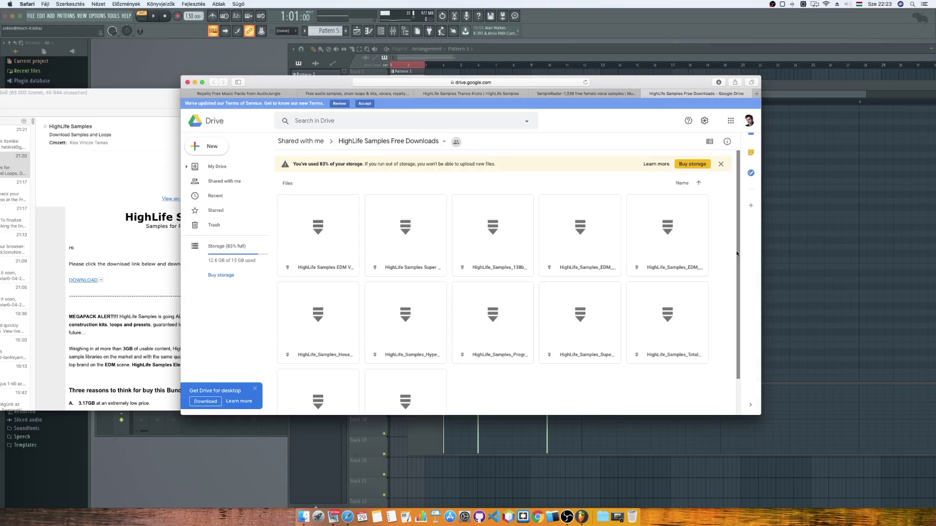
scroll(737, 277, down, 2)
scroll(738, 286, down, 2)
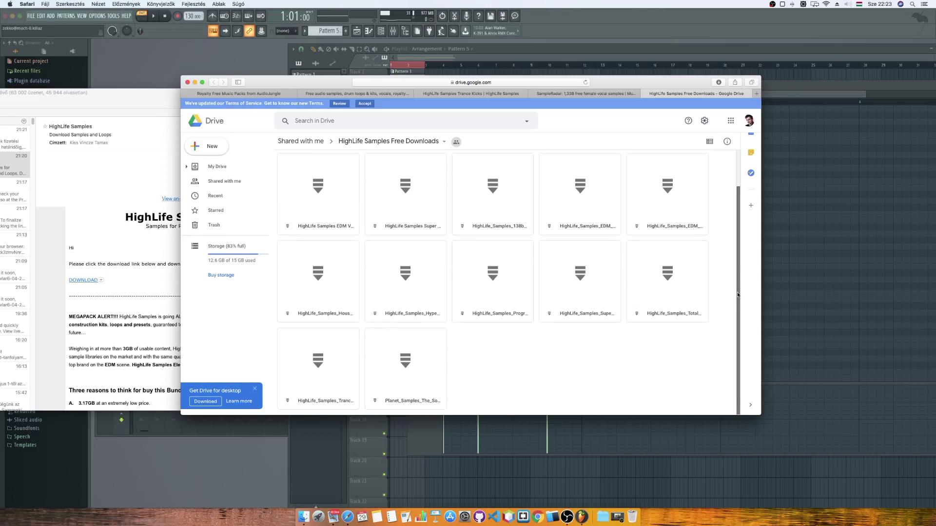
click(341, 362)
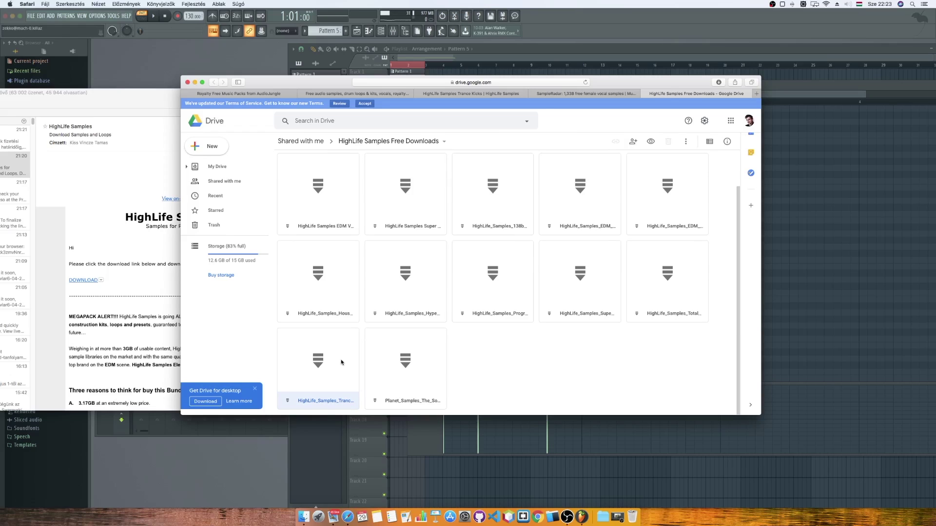
double_click(341, 362)
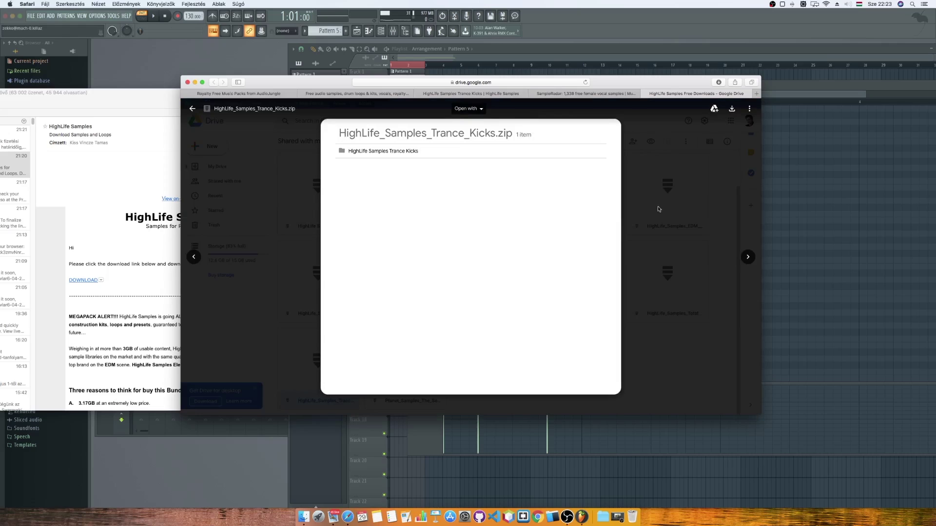
click(683, 177)
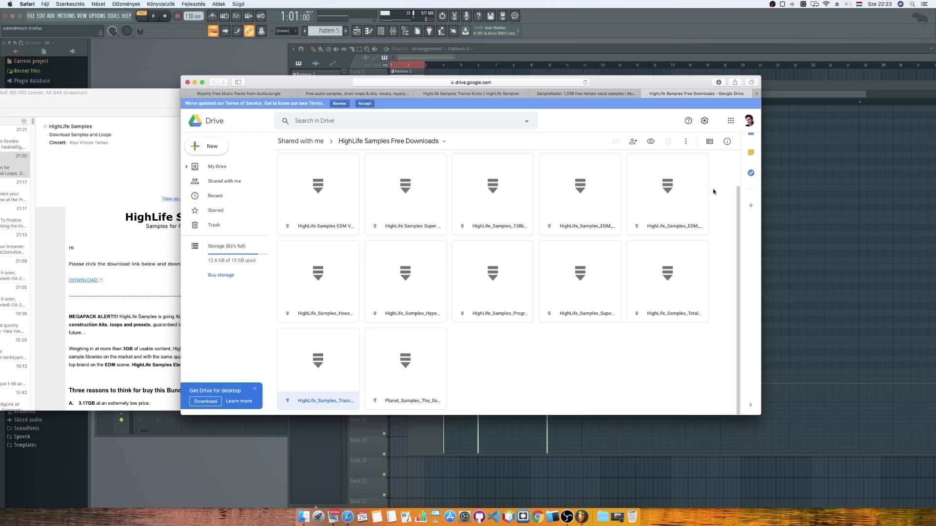
Quit Mail from its Dock menu and switch to the SampleSwap tab.
click(119, 104)
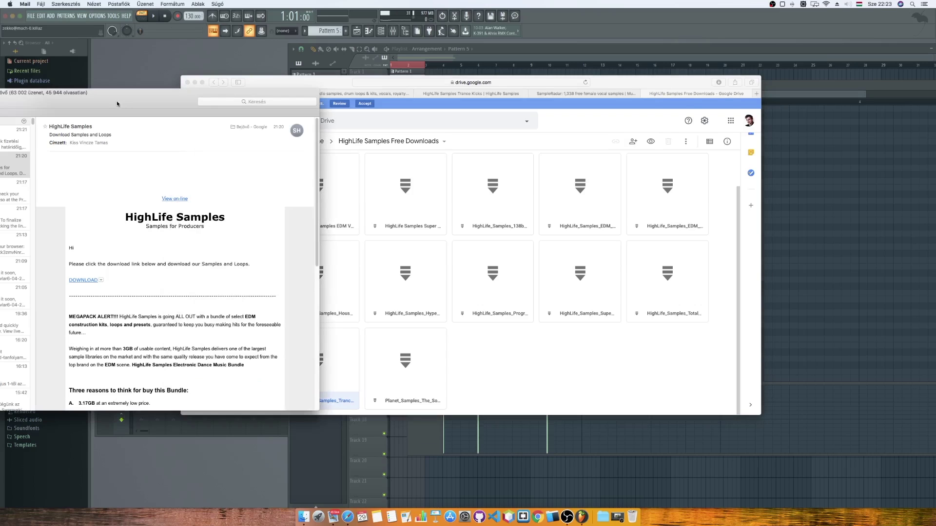
right_click(332, 515)
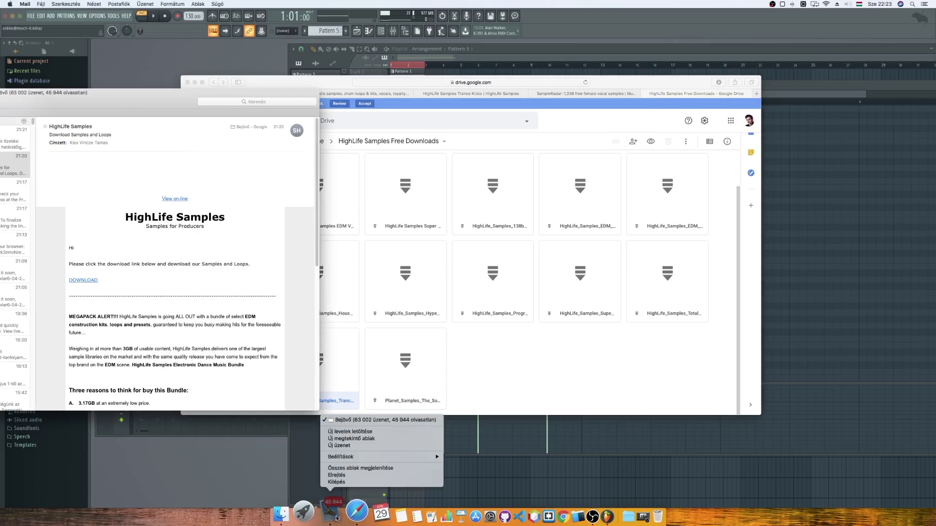
click(343, 482)
click(359, 93)
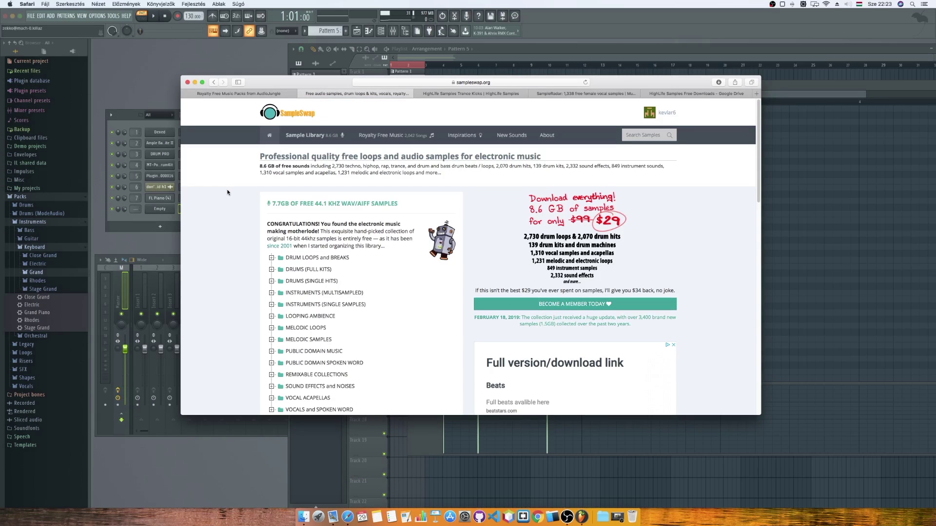
Scroll the SampleSwap library list and open the DRUMS (FULL KITS) category.
scroll(222, 194, down, 1)
scroll(220, 196, down, 1)
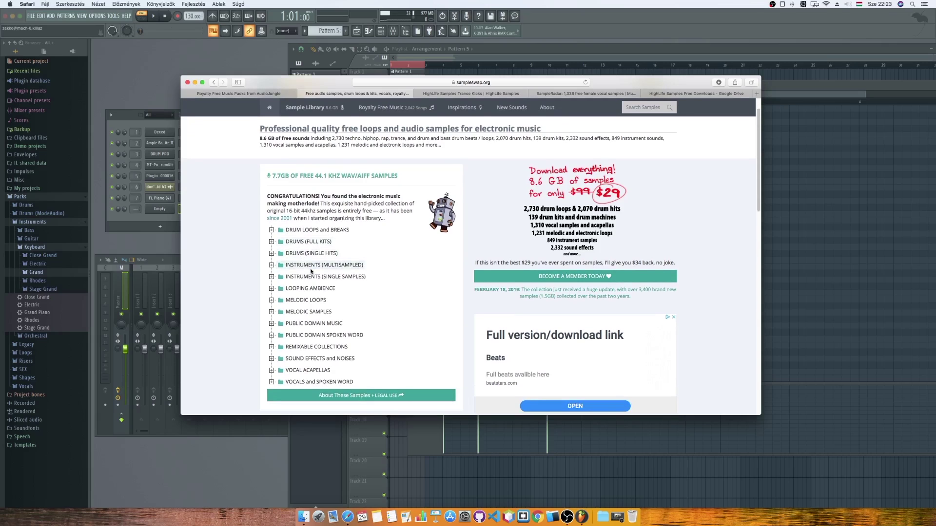
scroll(314, 271, down, 1)
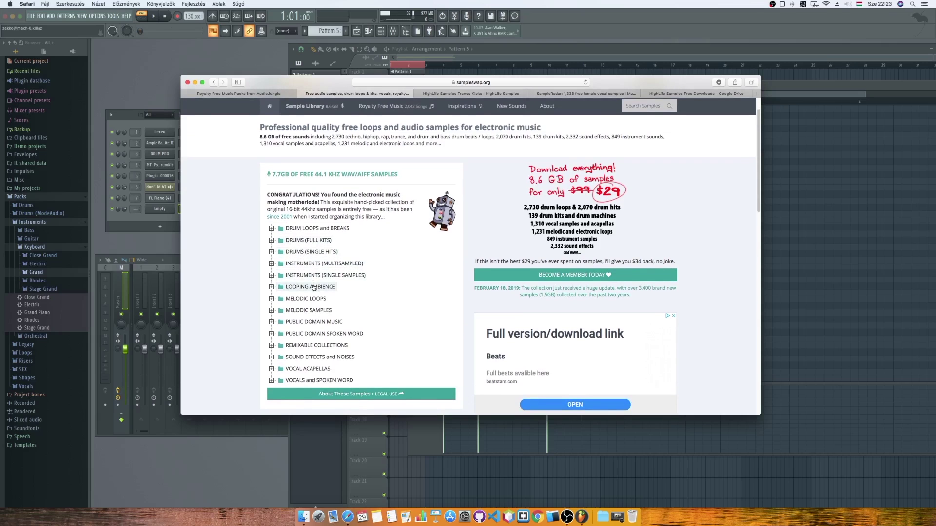
scroll(316, 298, down, 1)
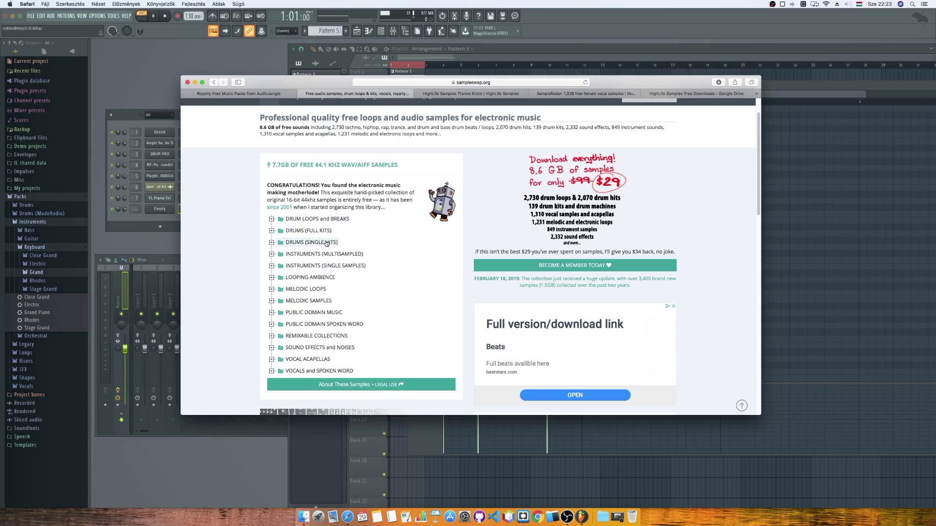
click(324, 232)
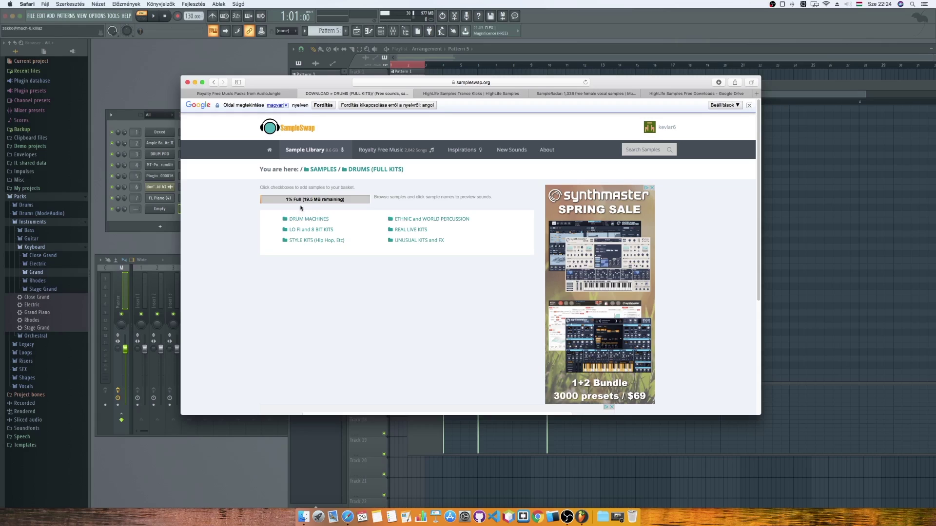
Open the Roland CR-78 kit, preview the 78-BD1 kick and 78-SD1 snare, then select all 46 samples.
click(309, 219)
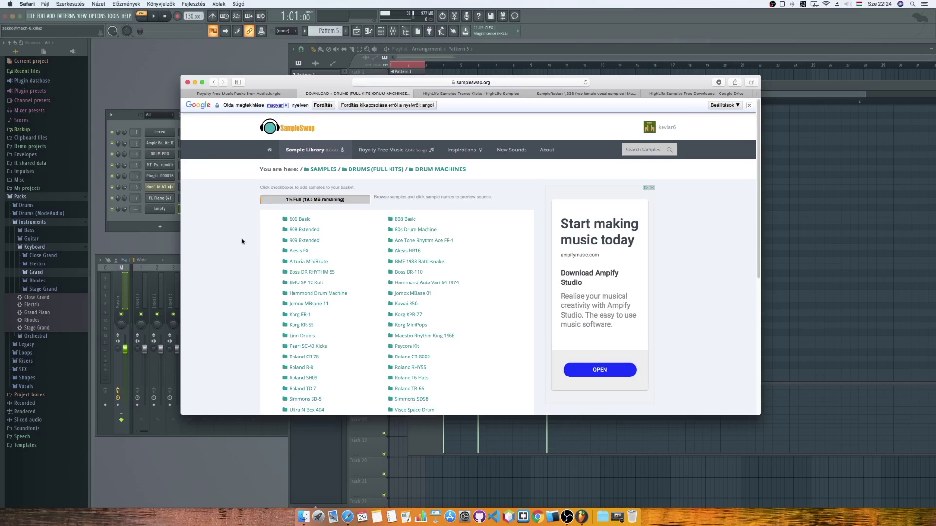
click(307, 341)
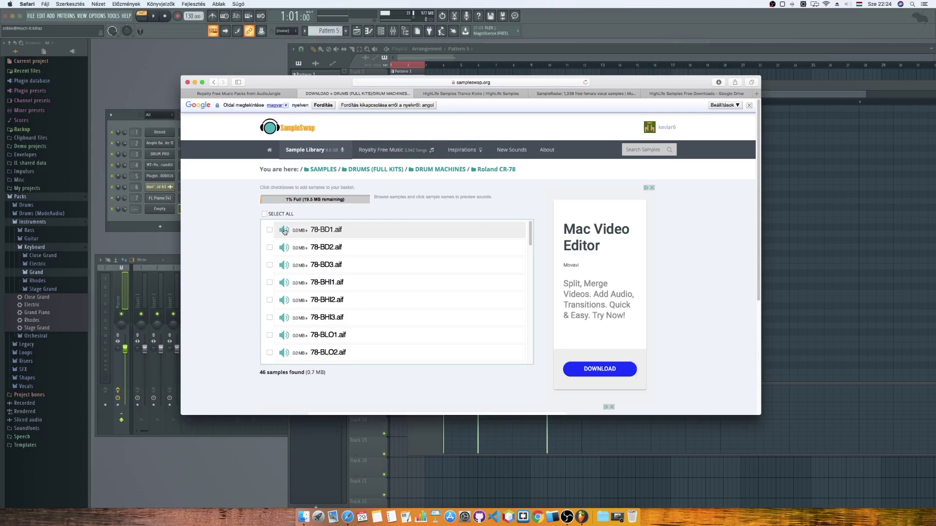
click(284, 231)
scroll(395, 273, down, 5)
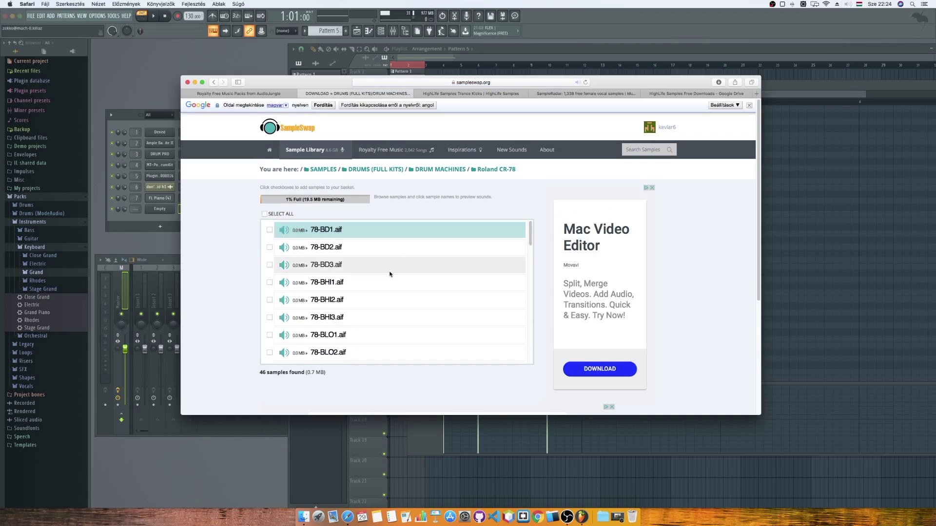
scroll(386, 272, down, 5)
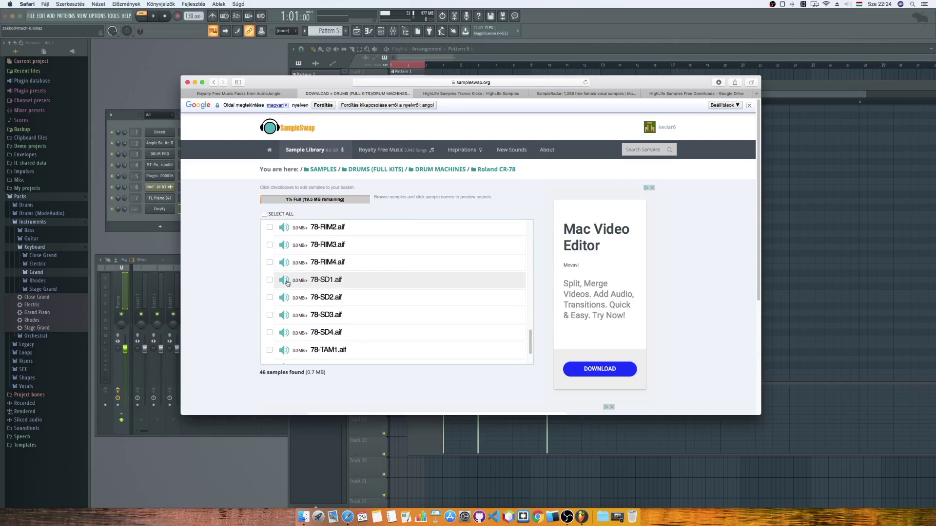
click(384, 283)
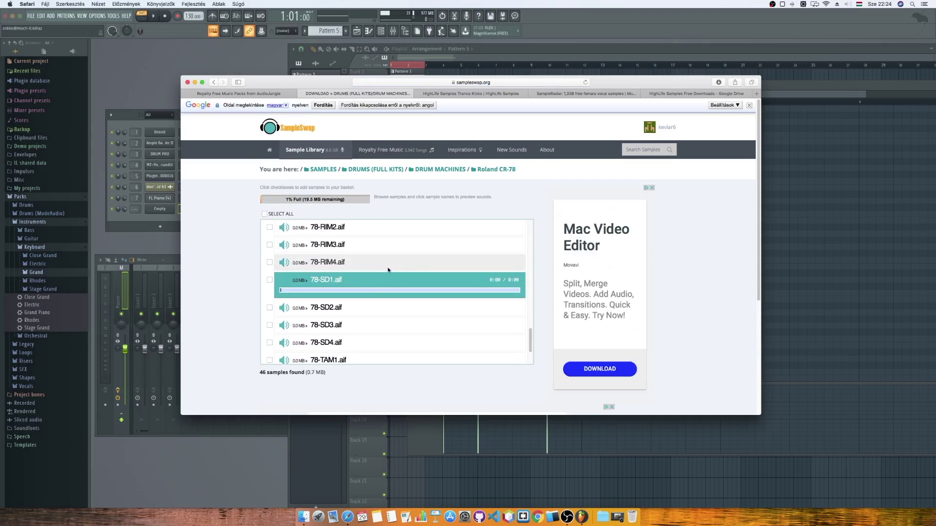
scroll(388, 270, down, 5)
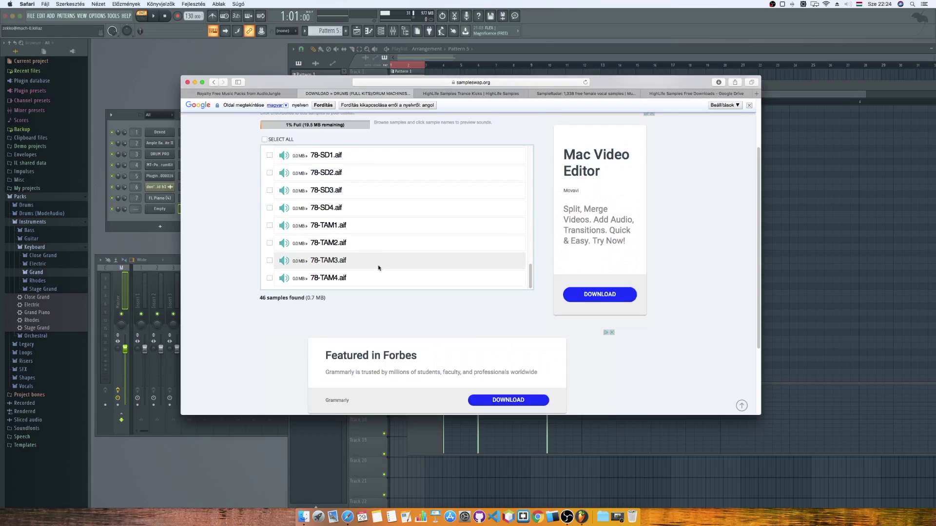
scroll(378, 268, up, 3)
scroll(234, 259, up, 2)
click(264, 214)
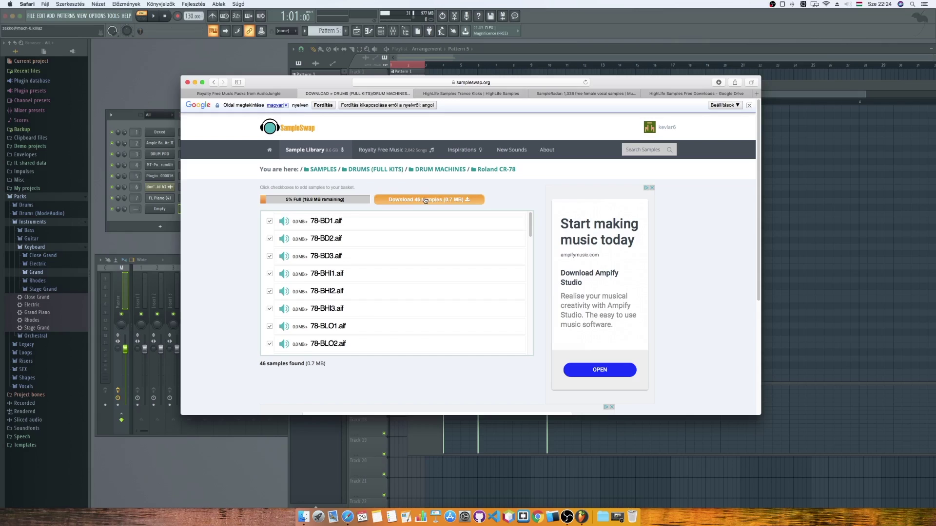
Send the 46 CR-78 samples (0.7 MB) to the Download Basket page.
click(425, 200)
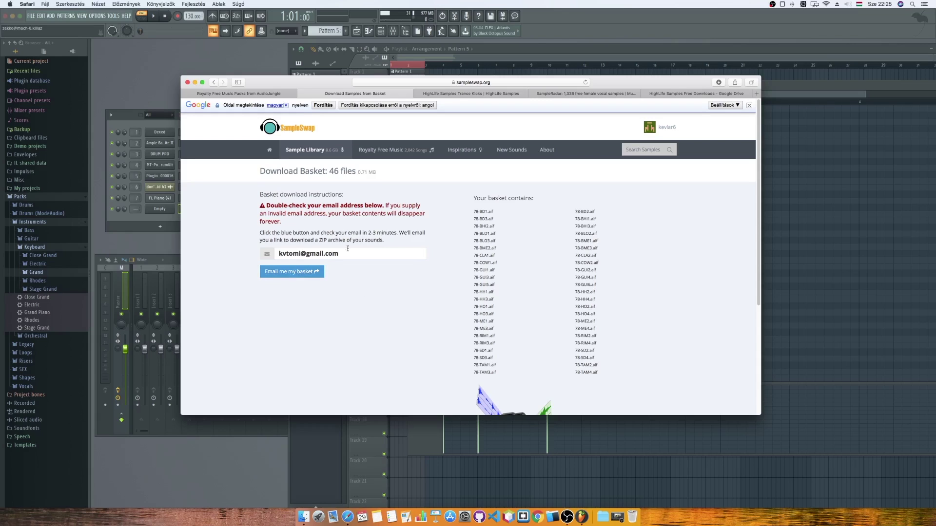
Minimize Safari and open the Downloads folder in a Finder window in icon view.
click(195, 82)
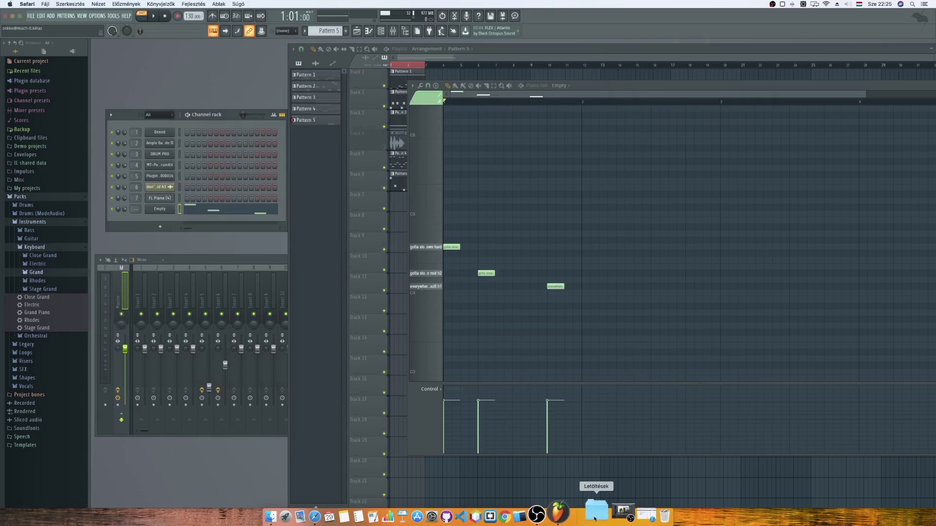
click(595, 518)
click(607, 360)
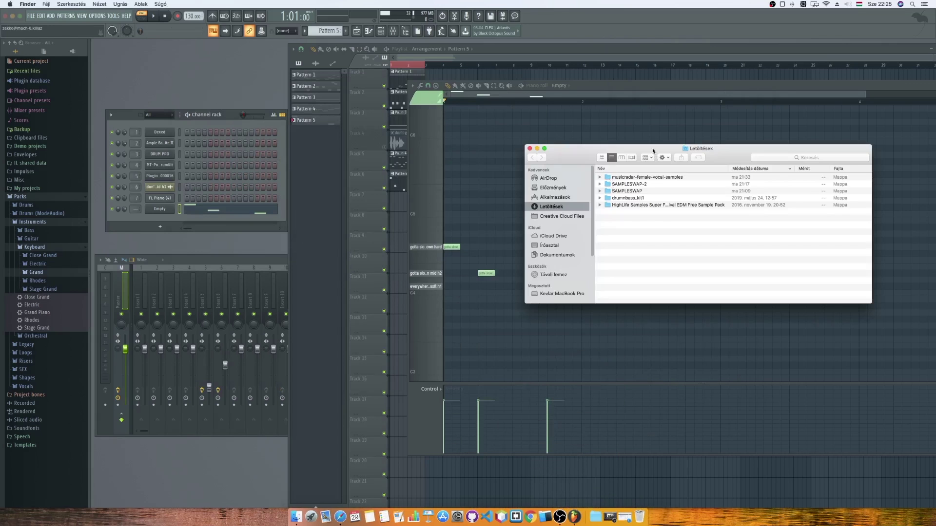
drag(655, 154, 620, 155)
click(568, 159)
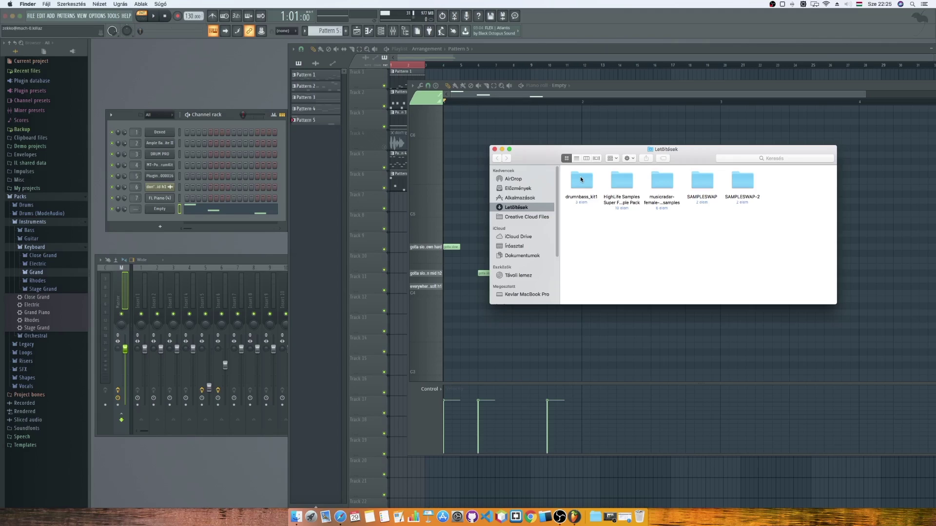
Preview the Pack#2_Kit loops in drumnbass_kit1 > Groove 1, then return to Downloads.
double_click(580, 178)
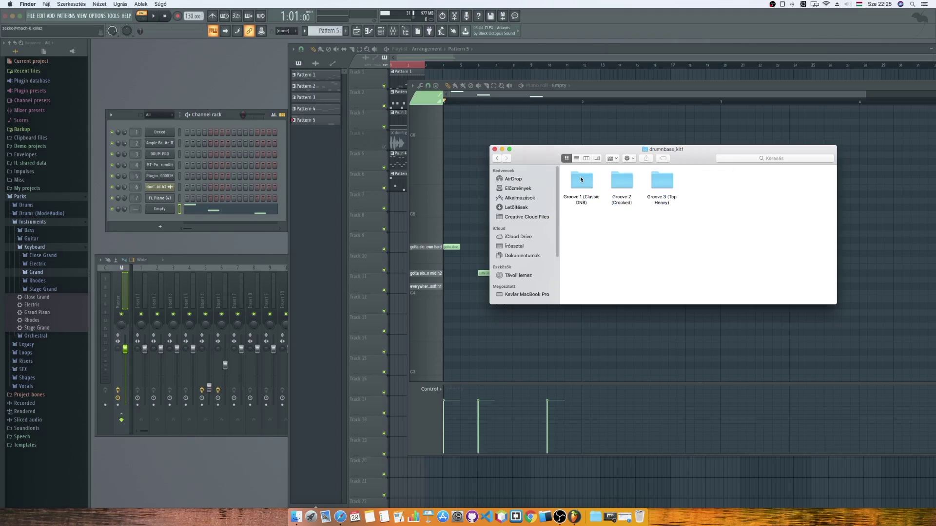
double_click(580, 179)
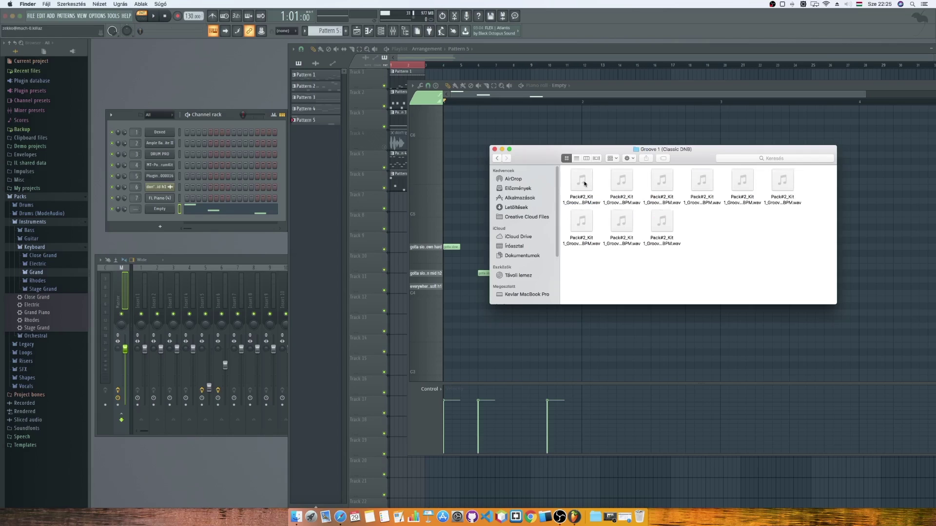
click(584, 184)
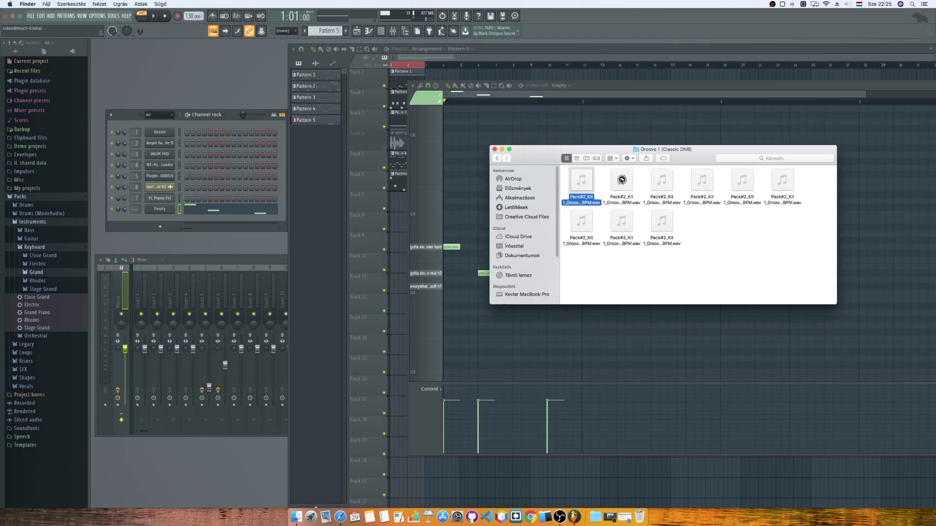
click(621, 181)
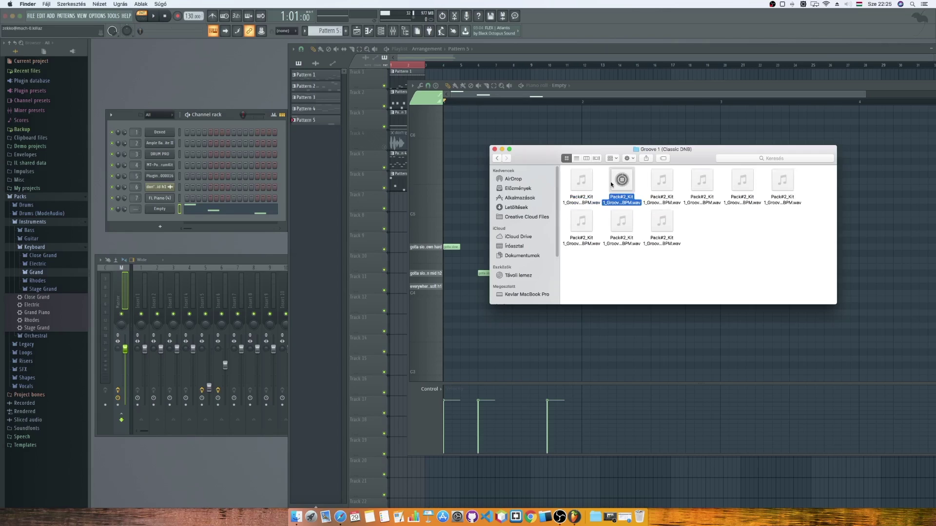
click(715, 251)
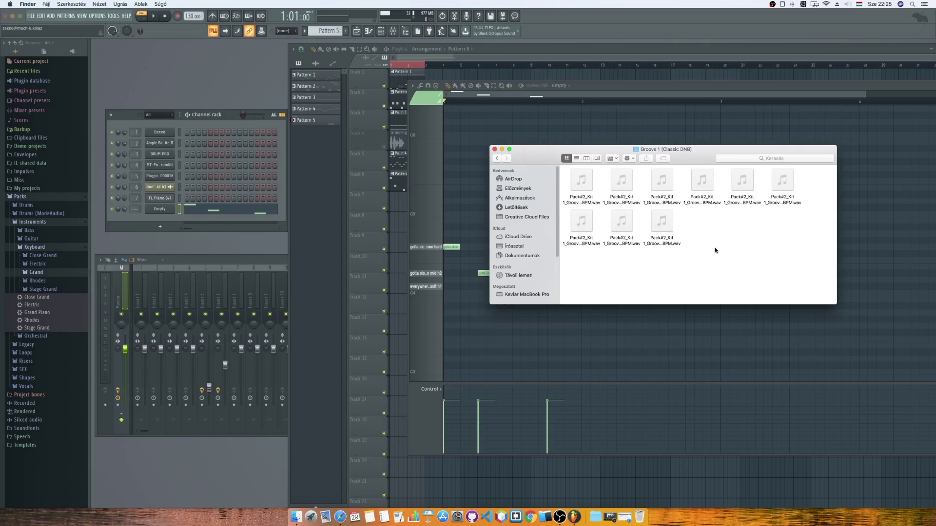
click(496, 158)
click(496, 158)
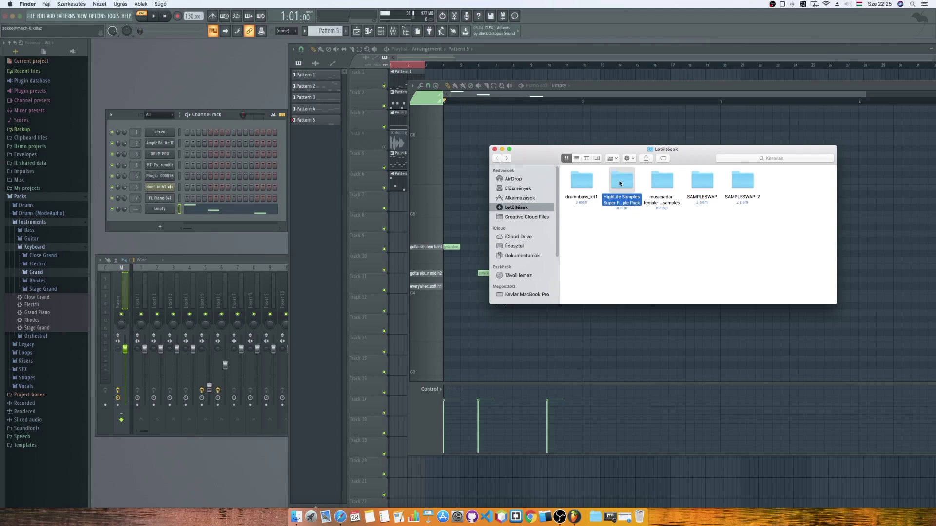
double_click(618, 181)
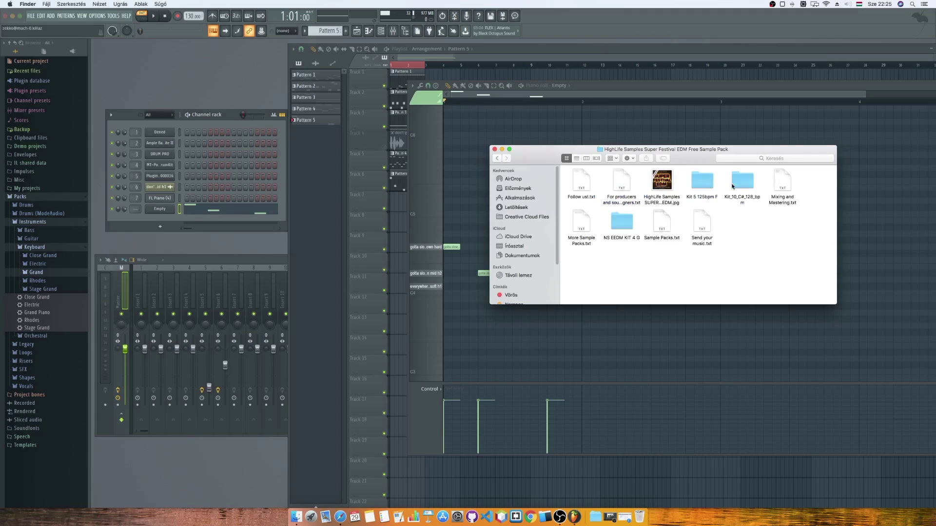
double_click(702, 181)
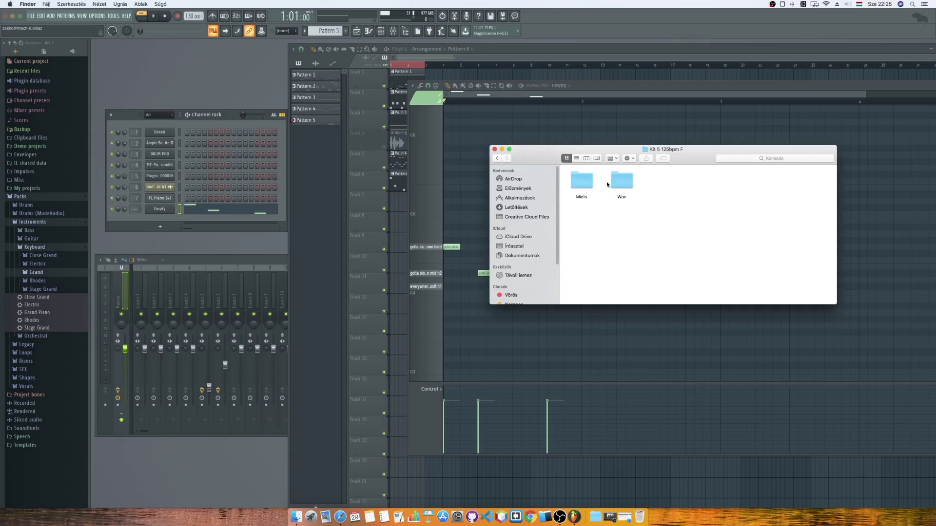
double_click(622, 184)
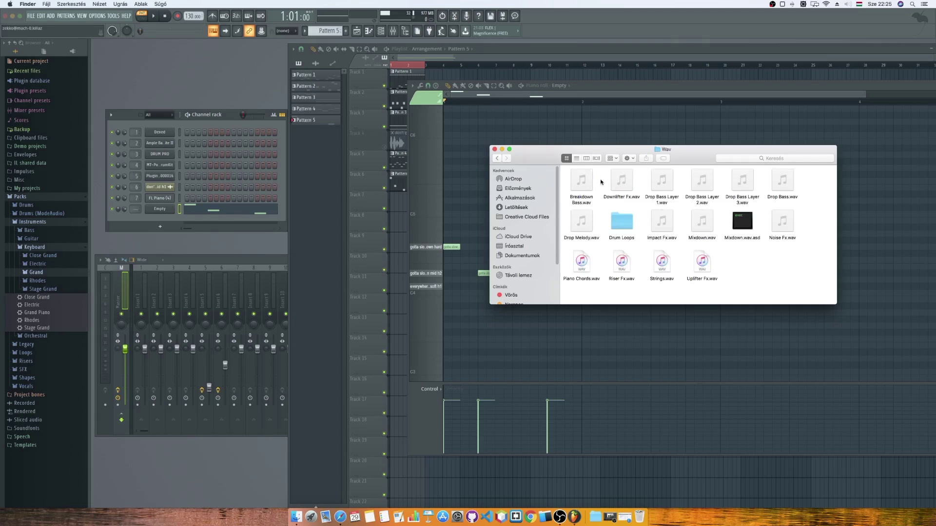
click(582, 180)
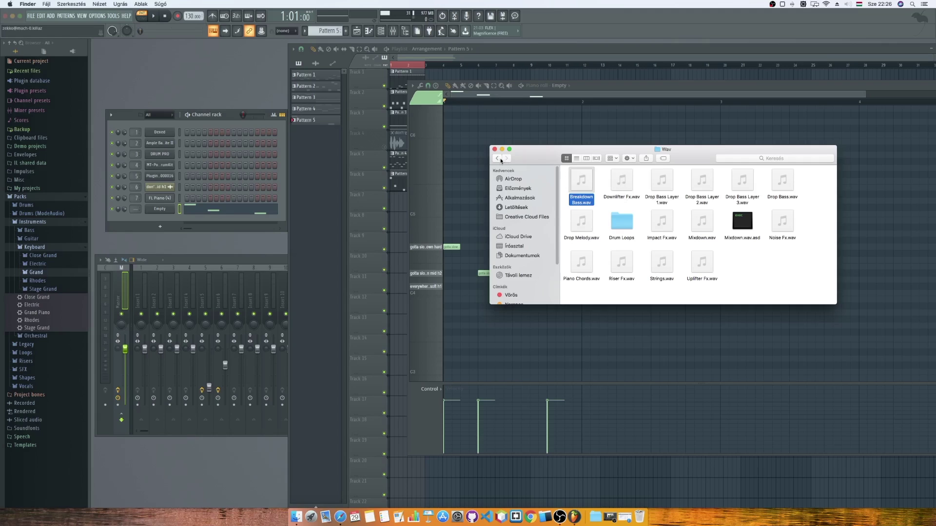
click(497, 159)
click(497, 159)
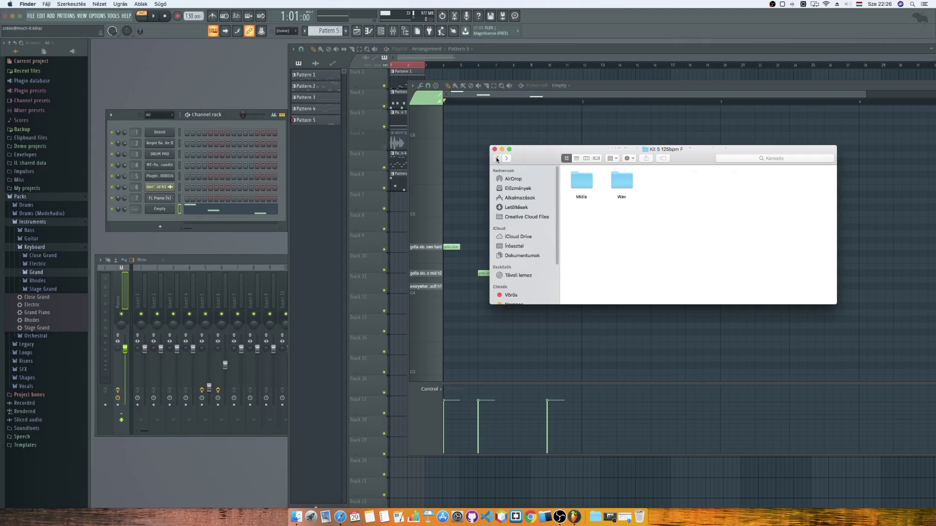
double_click(620, 223)
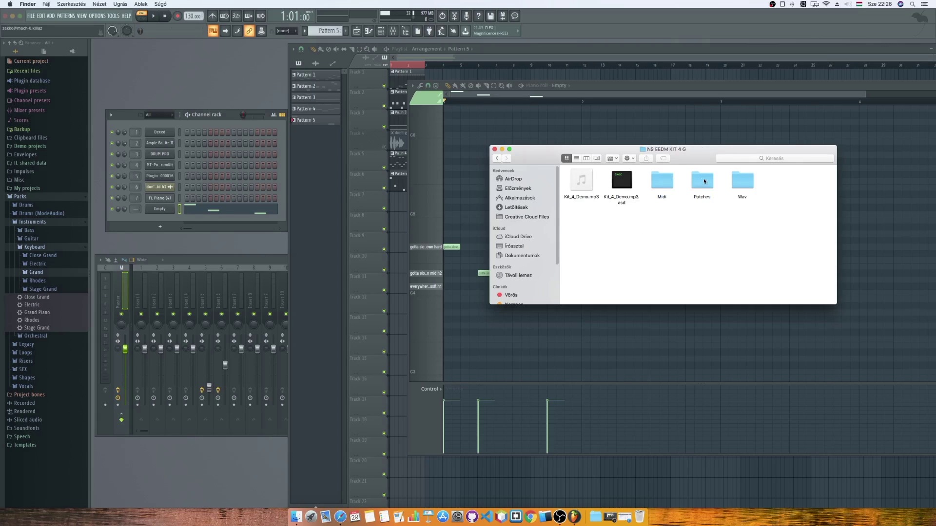
double_click(742, 180)
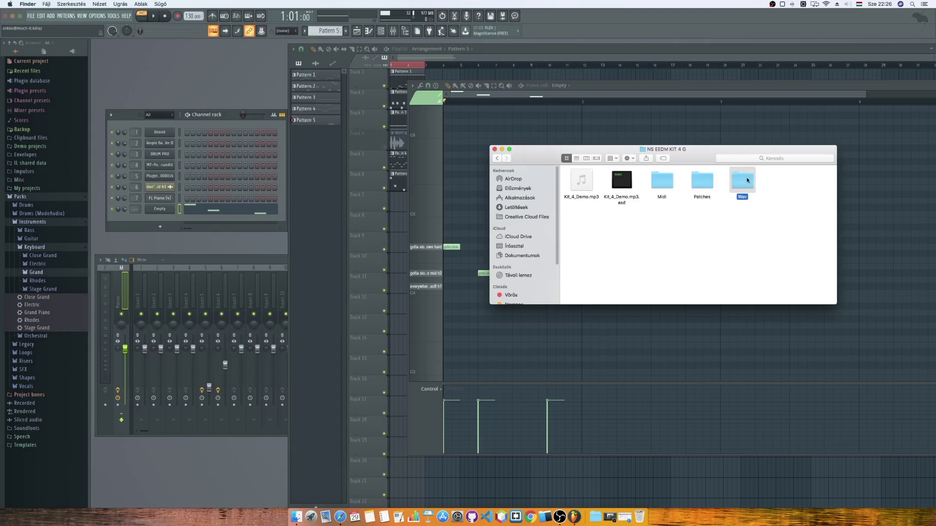
click(621, 180)
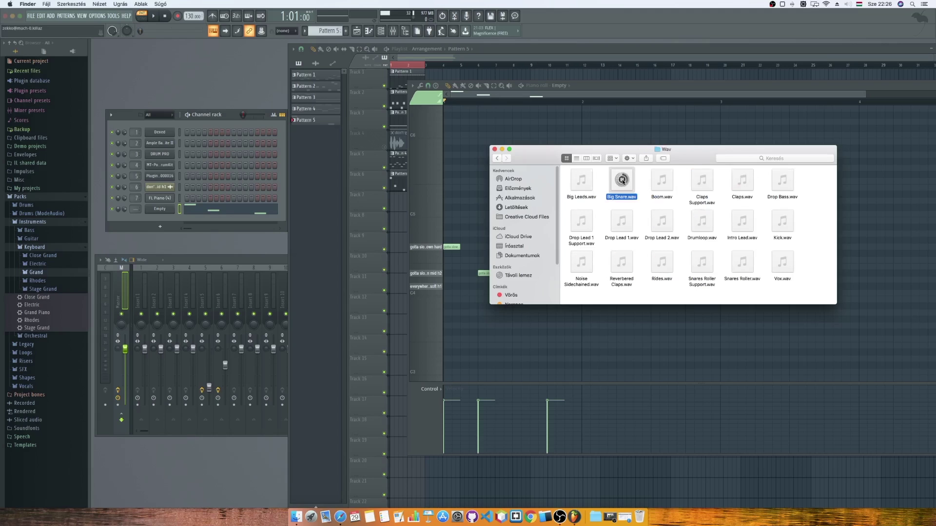
click(582, 180)
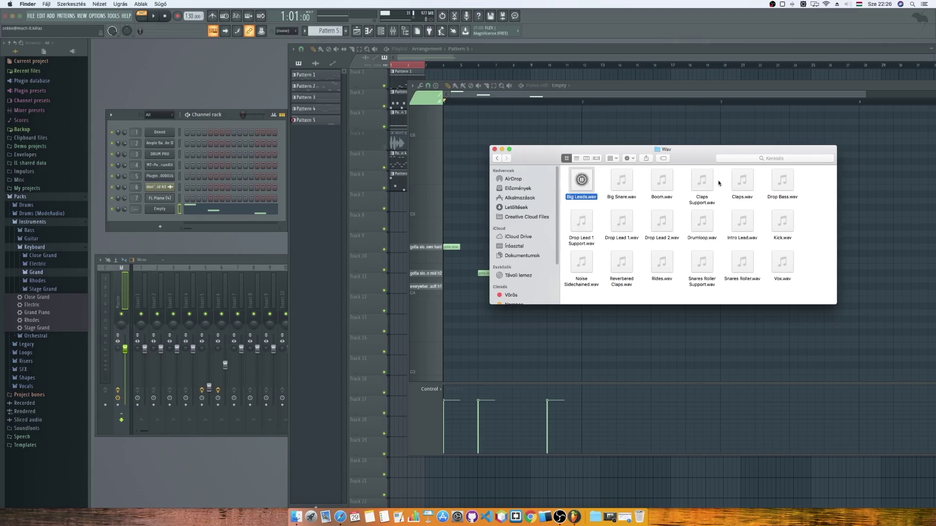
click(742, 180)
click(742, 180)
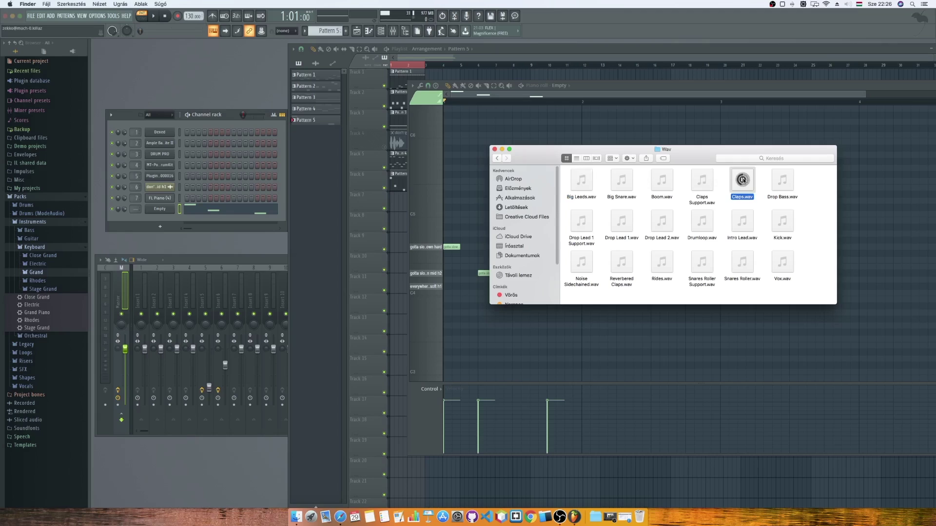
click(783, 222)
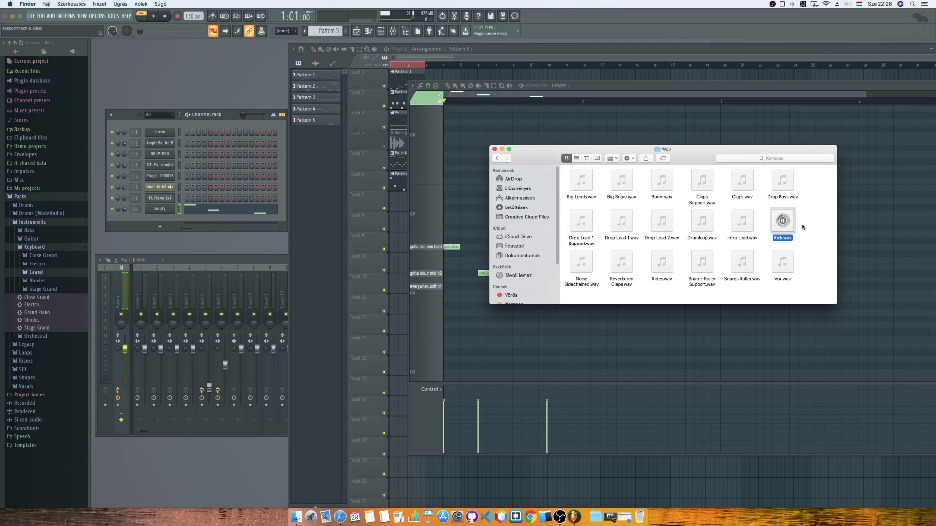
mouse_move(663, 260)
click(496, 159)
click(496, 159)
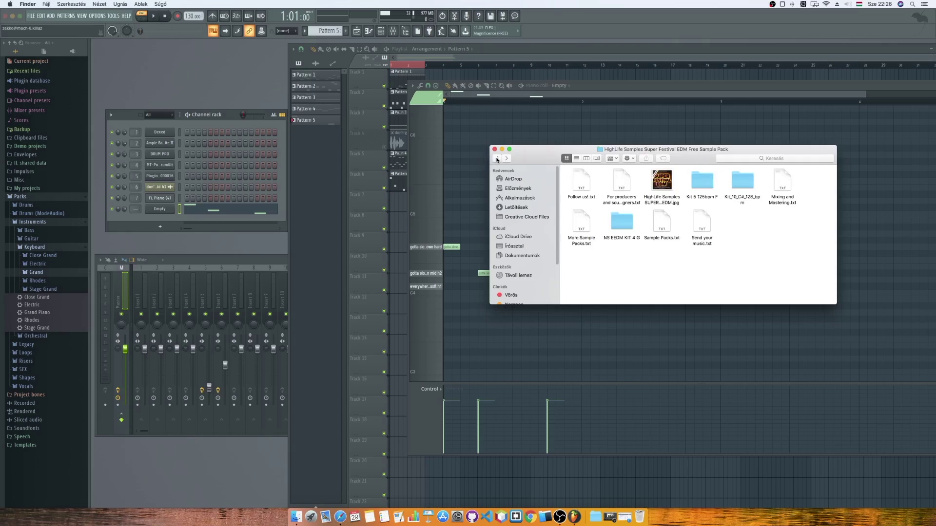
click(497, 159)
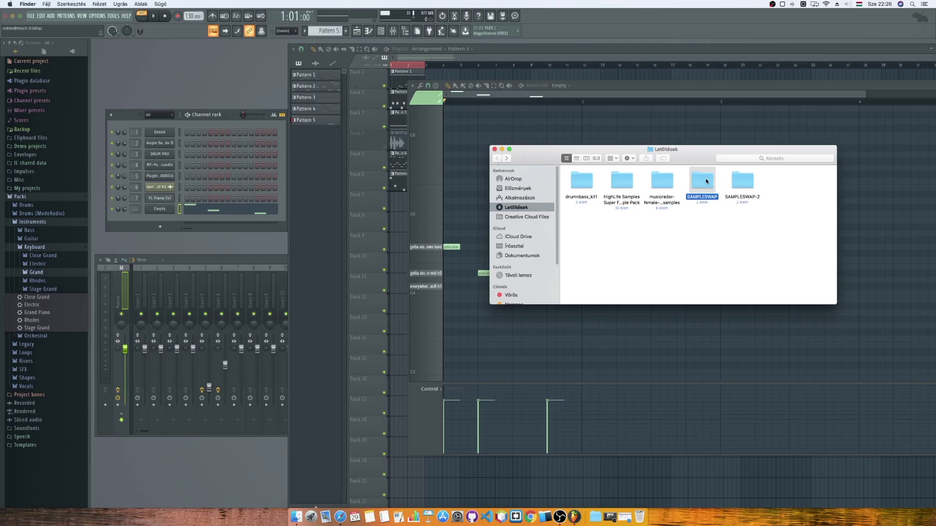
Open SAMPLESWAP > DRUMS (FULL KITS) > DRUM MACHINES > 606 Basic and preview 606-kick2.wav.
double_click(706, 182)
double_click(622, 181)
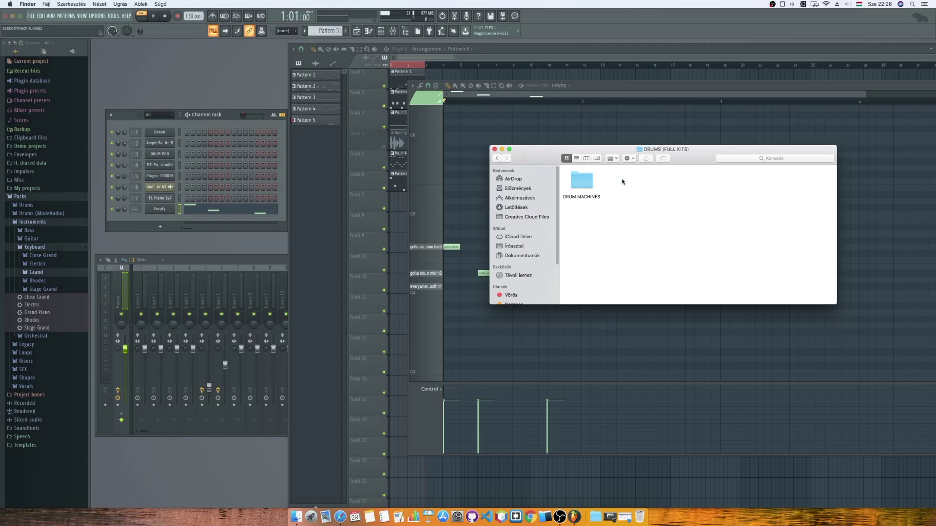
double_click(581, 183)
click(582, 183)
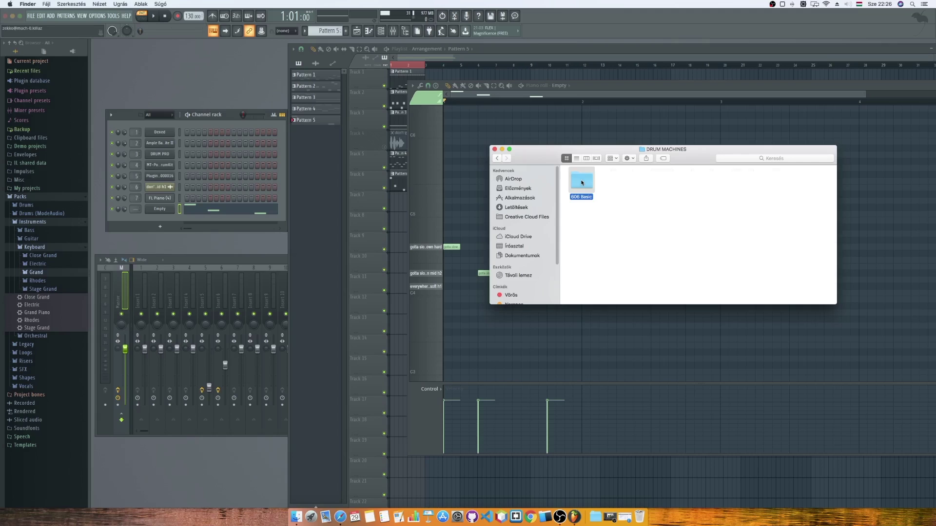
double_click(581, 183)
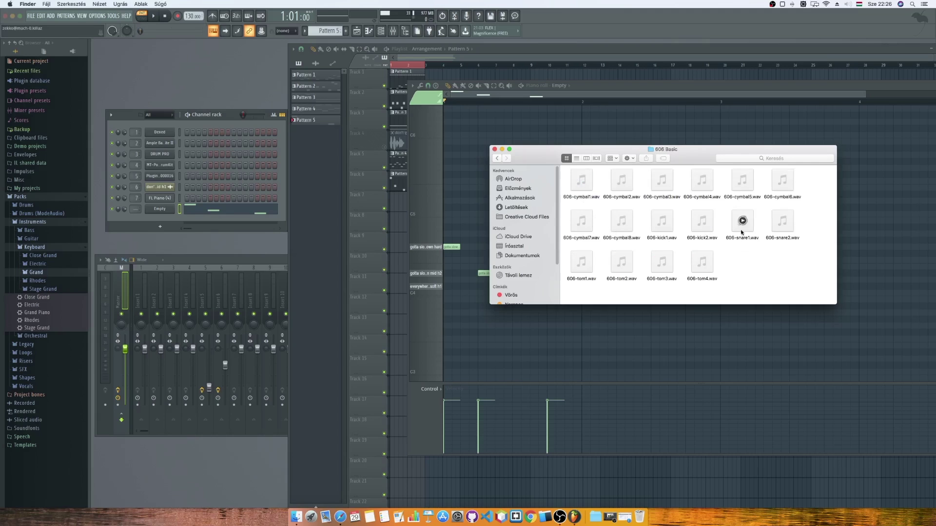
click(701, 221)
click(701, 222)
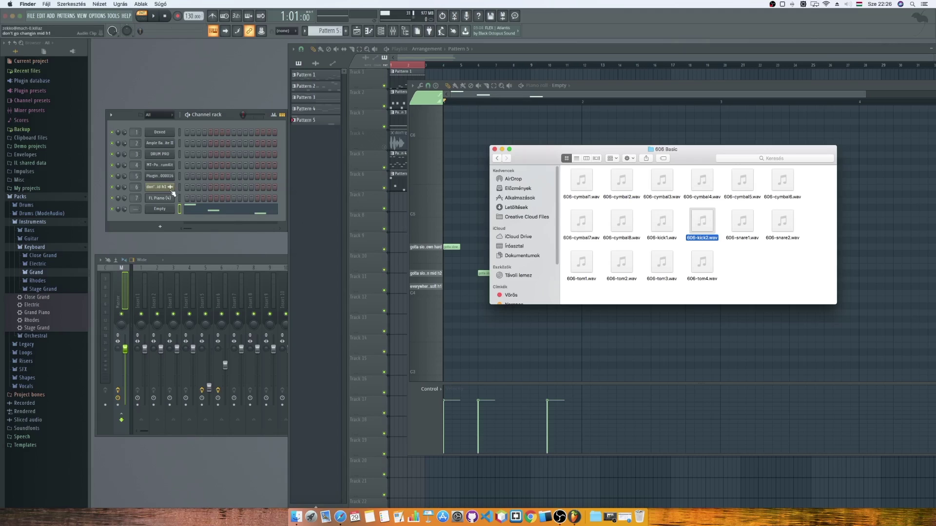
Open the FPC on the Empty channel and load 606-kick2 and 606-kick1 onto bottom pads.
click(166, 209)
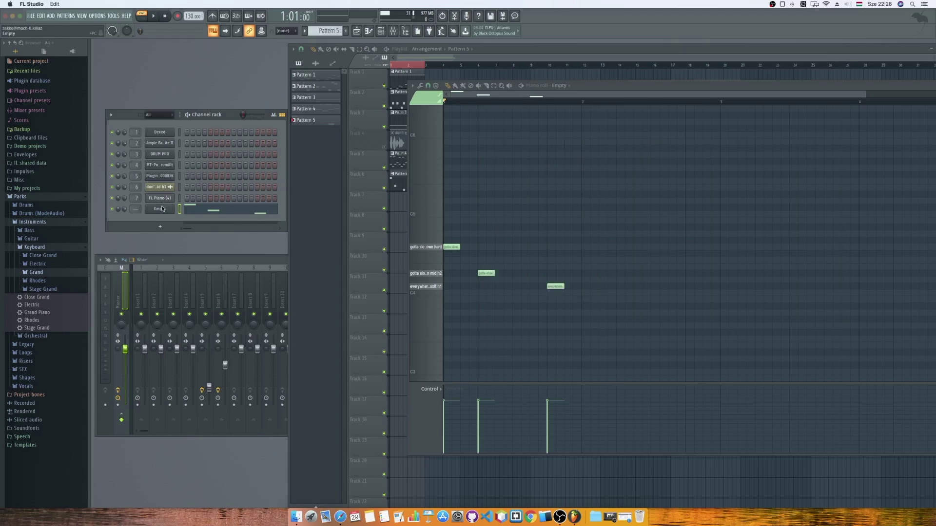
drag(442, 268, 384, 231)
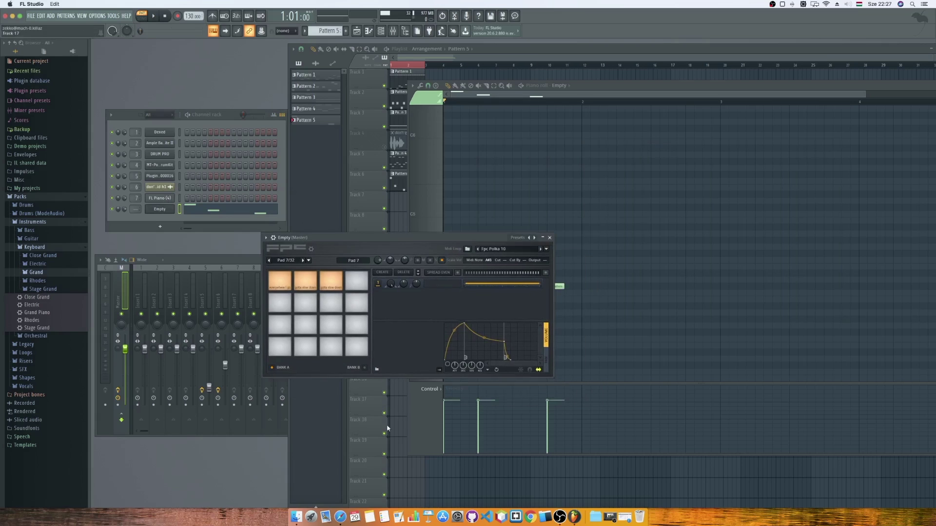
click(302, 512)
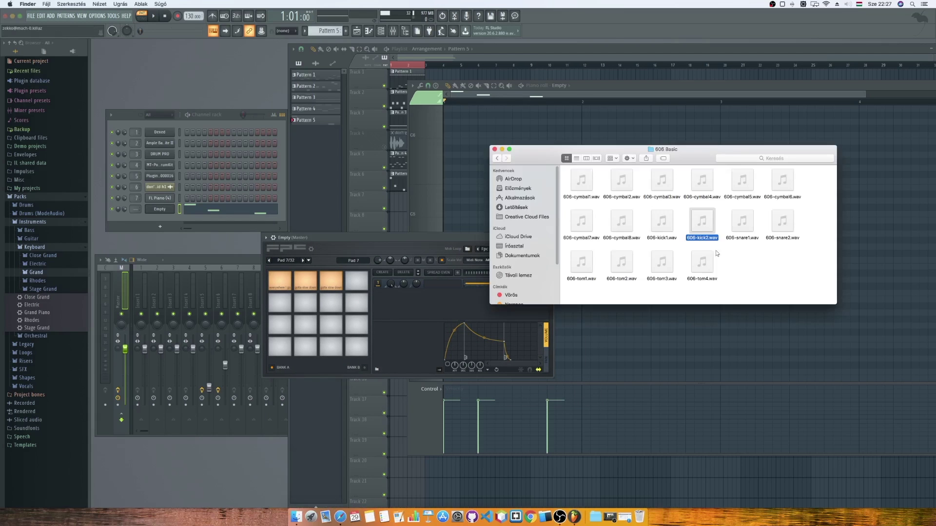
drag(704, 227, 279, 347)
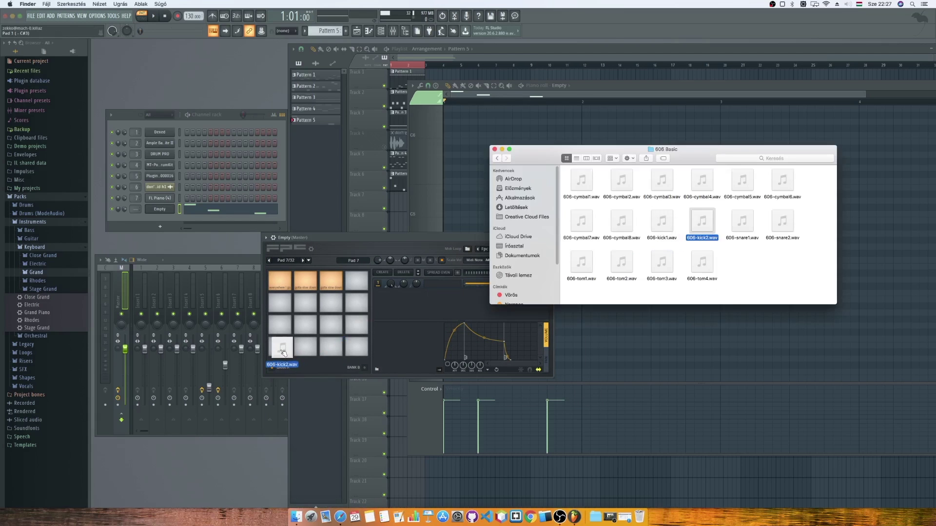
drag(659, 223, 306, 347)
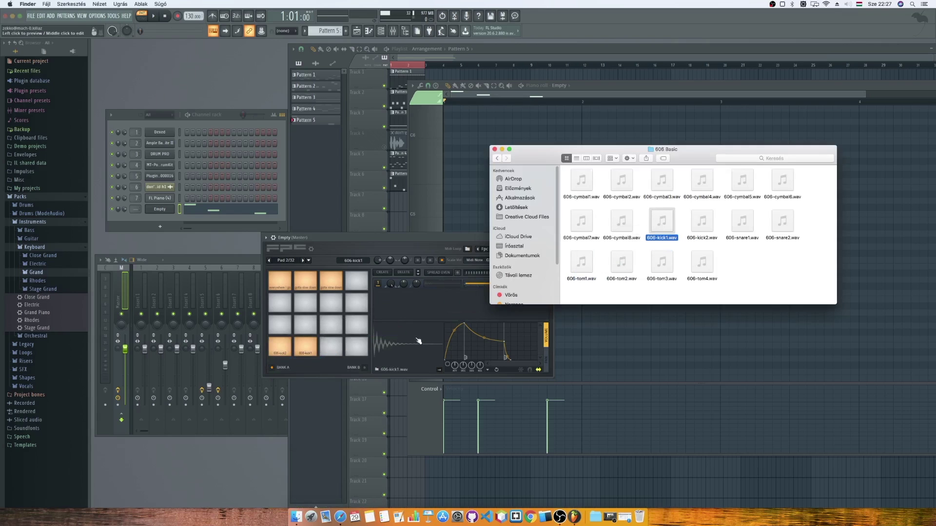
Load 606-snare1, 606-snare2 and 606-tom1 through tom4 onto the next FPC pads.
mouse_move(584, 271)
mouse_move(743, 228)
drag(742, 229, 280, 326)
drag(782, 222, 308, 331)
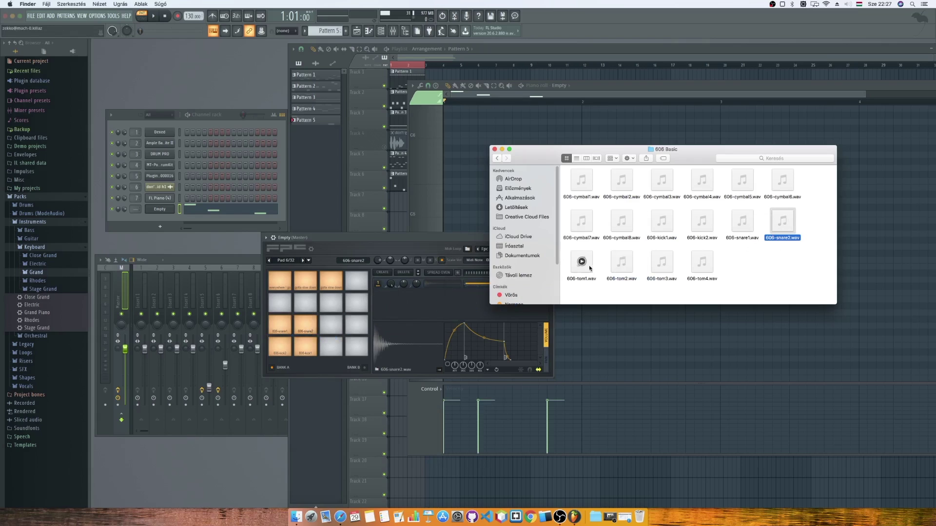
drag(585, 265, 280, 302)
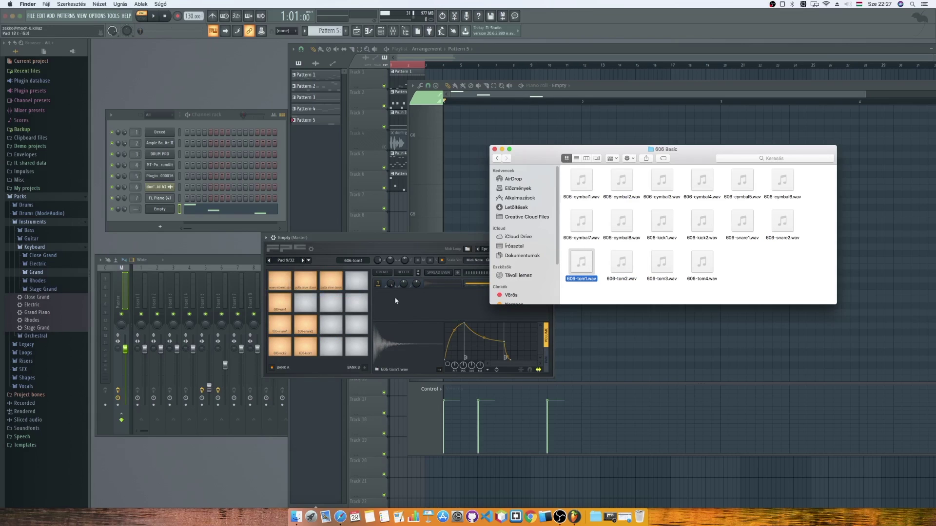
drag(621, 263, 305, 304)
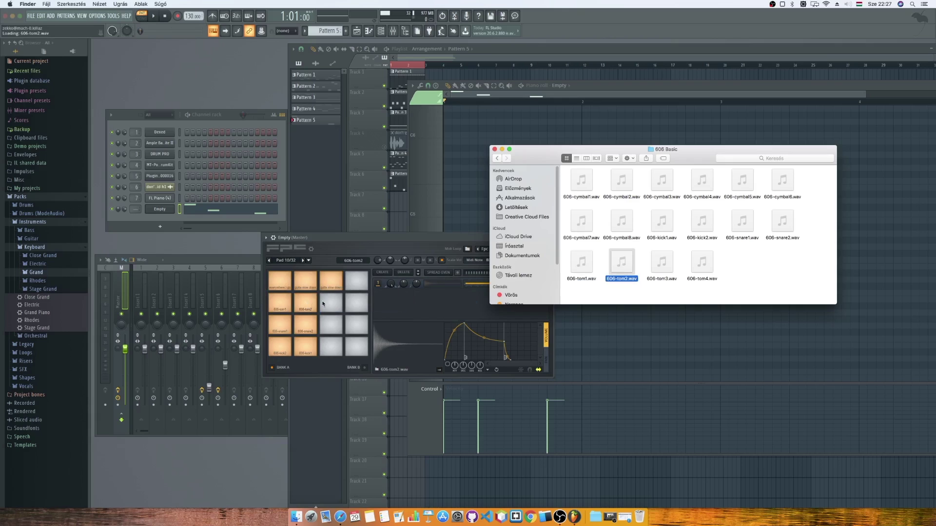
click(670, 272)
drag(670, 272, 331, 302)
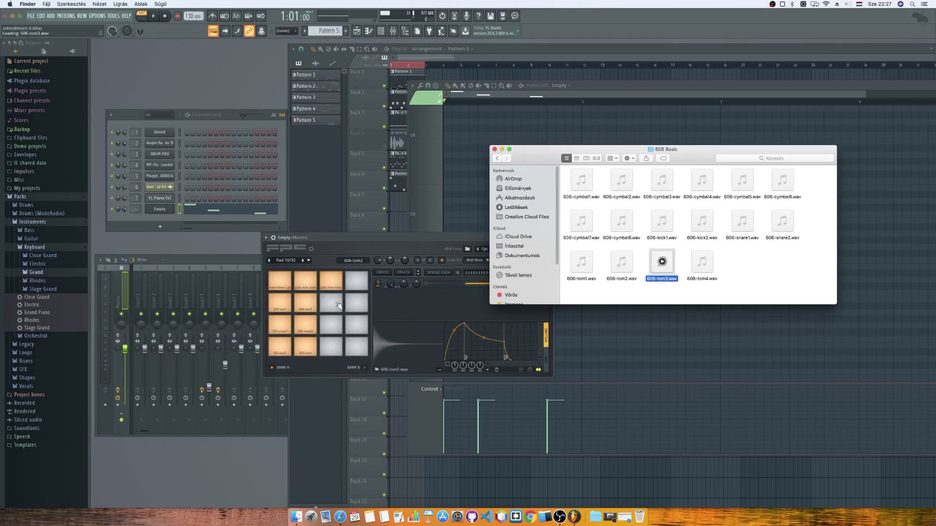
drag(709, 271, 364, 306)
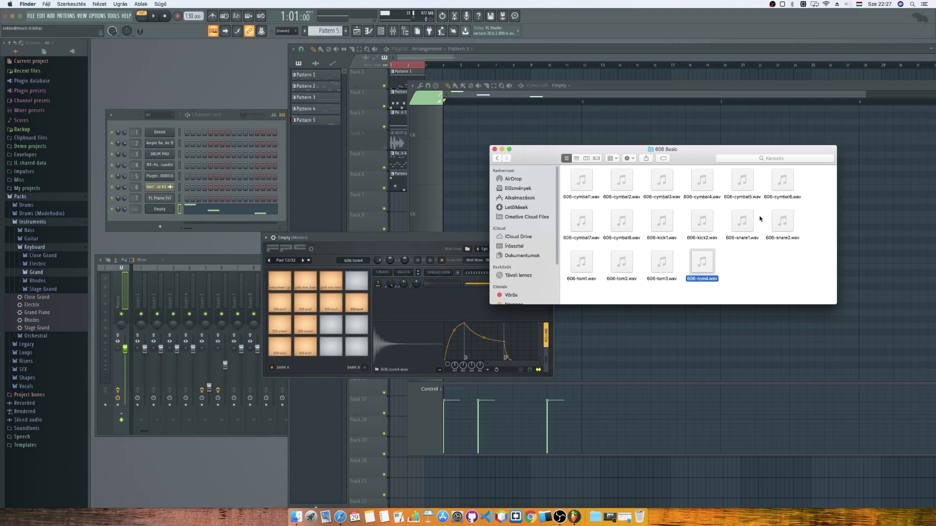
Audition the 606 cymbals, then load 606-cymbal7 and 606-cymbal6 onto empty FPC pads.
click(702, 182)
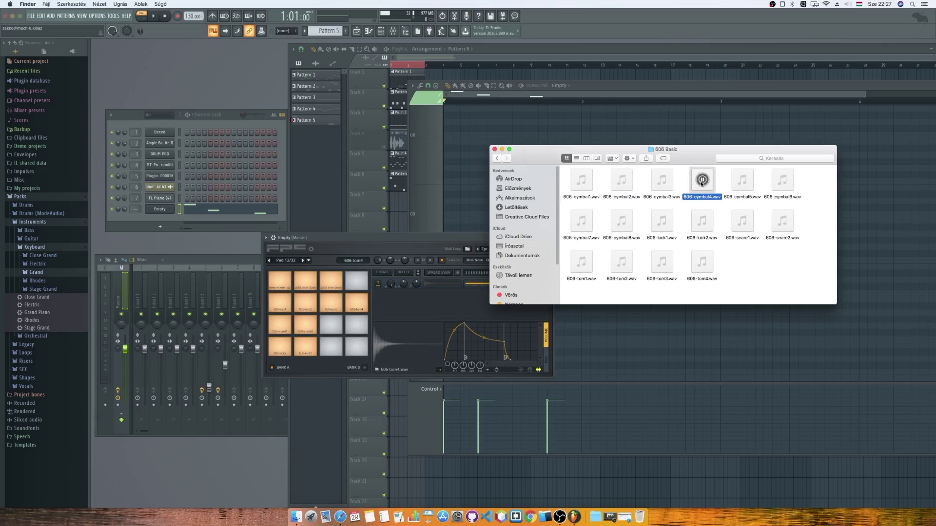
click(623, 181)
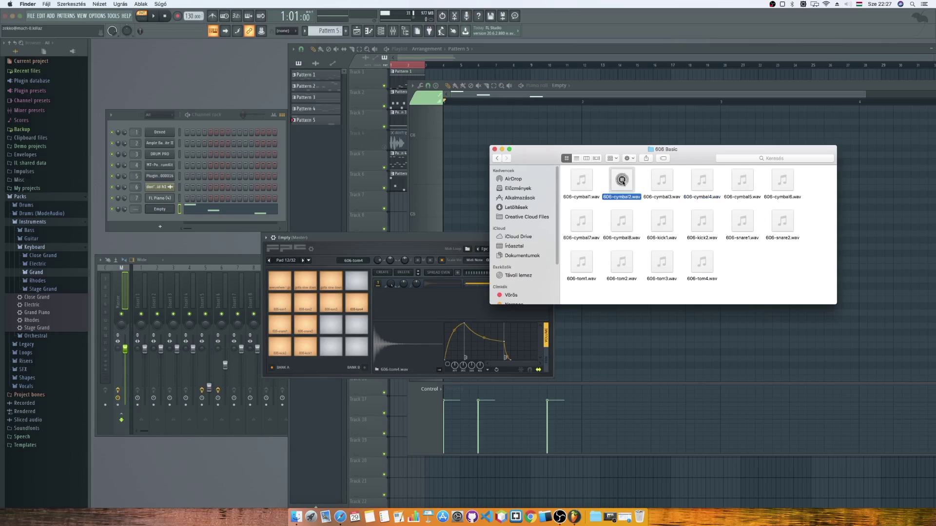
click(582, 181)
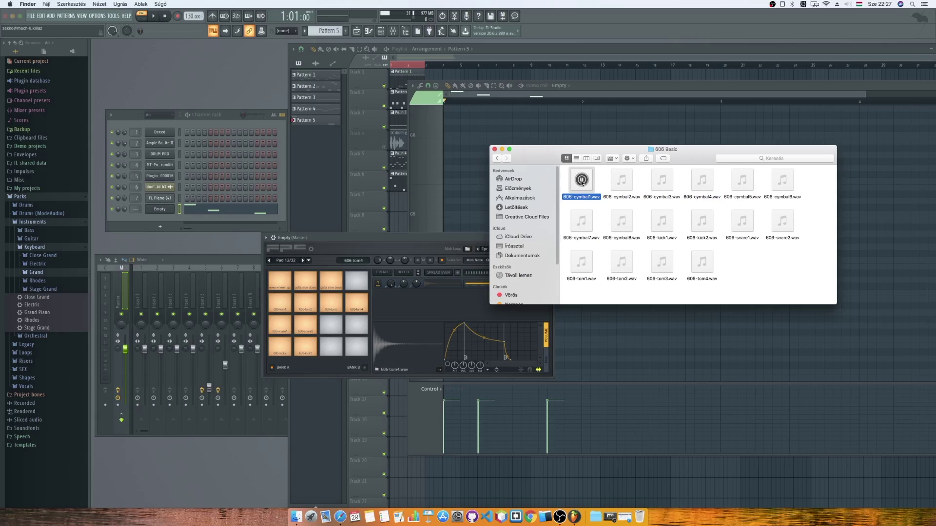
click(582, 222)
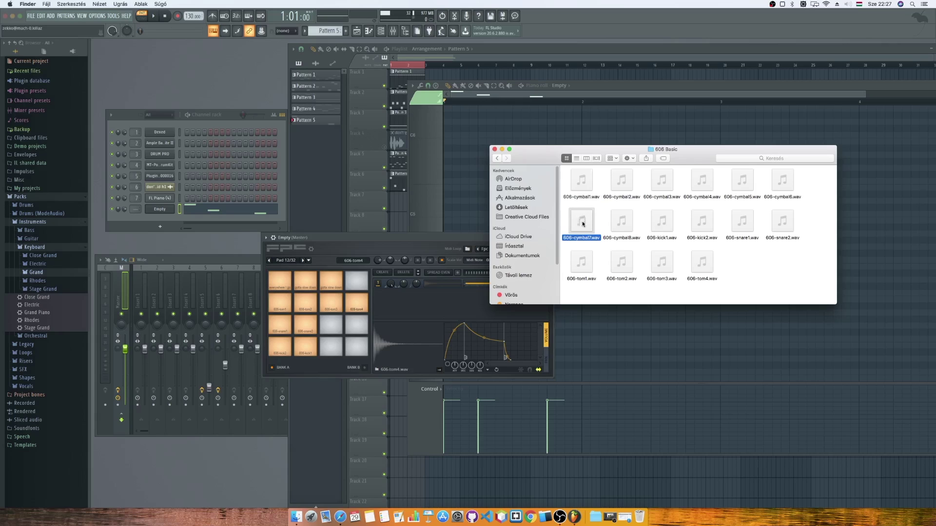
click(622, 221)
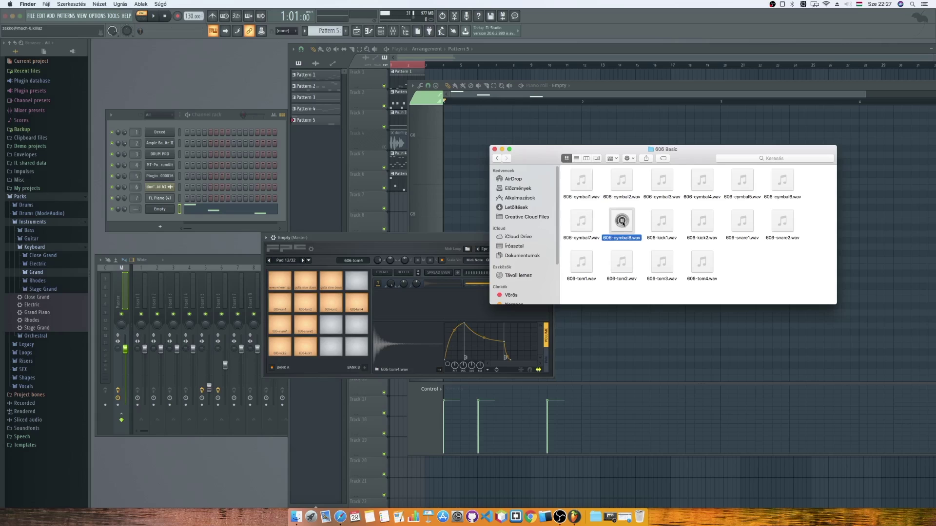
click(662, 222)
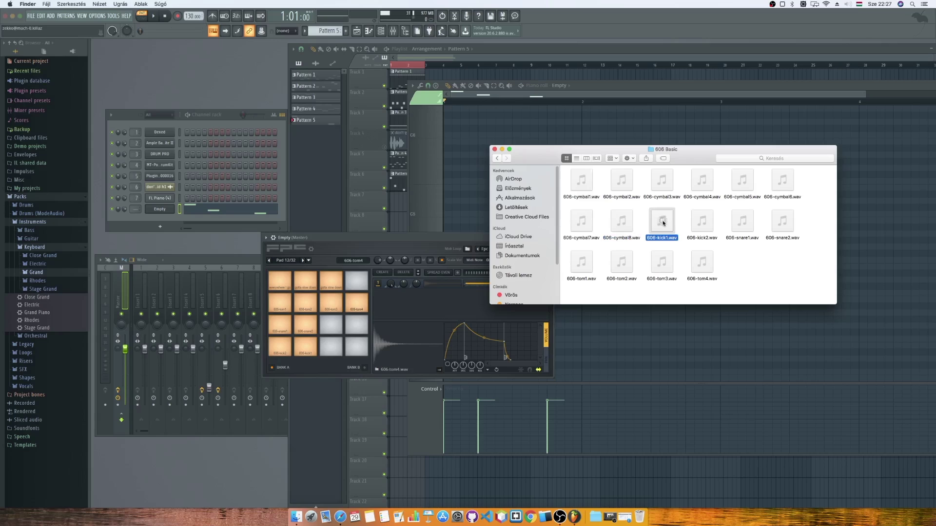
click(782, 180)
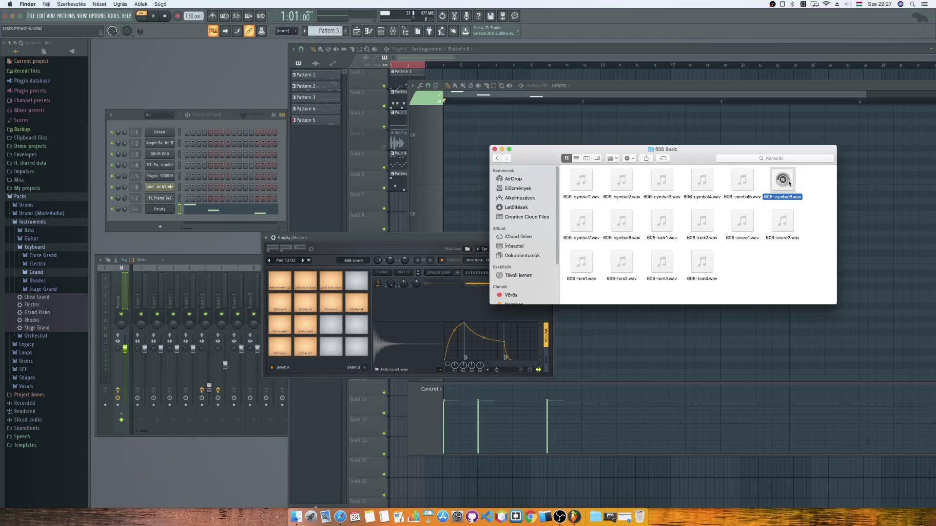
click(577, 226)
drag(577, 226, 331, 325)
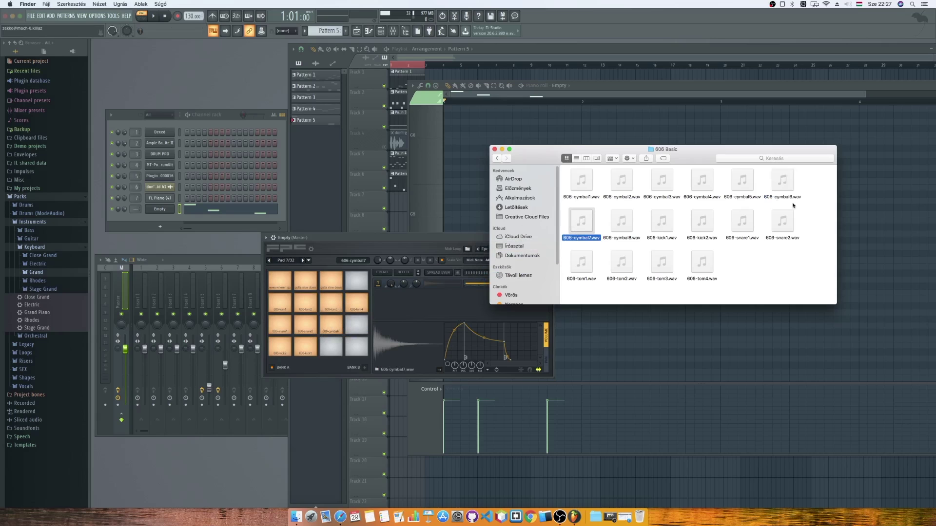
drag(784, 182, 360, 331)
click(463, 59)
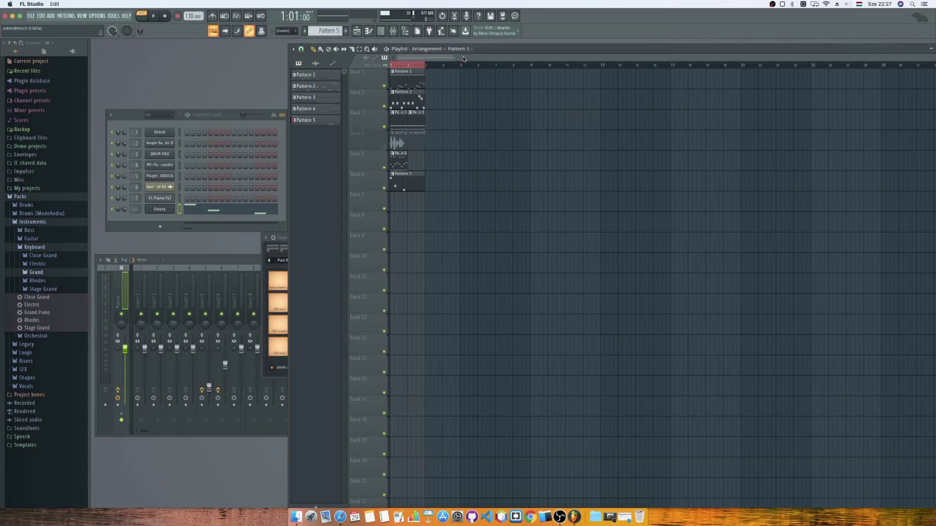
In Pattern 5's piano roll, delete the three old notes and place a 606-kick1 note at the start.
double_click(399, 182)
right_click(456, 247)
right_click(485, 273)
right_click(556, 286)
scroll(556, 286, down, 3)
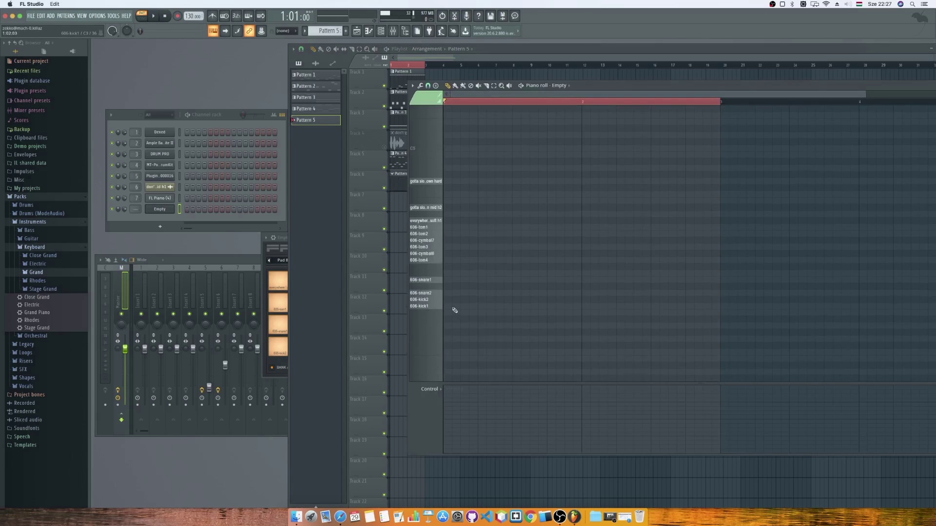
click(448, 307)
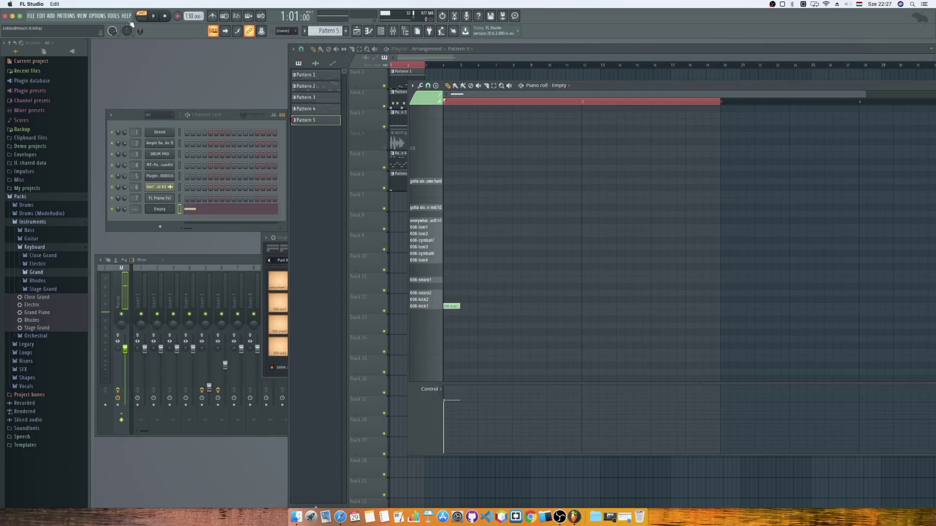
click(154, 16)
key(space)
Add more kick and snare notes, moving one kick onto the 606-kick2 row.
click(482, 307)
click(438, 296)
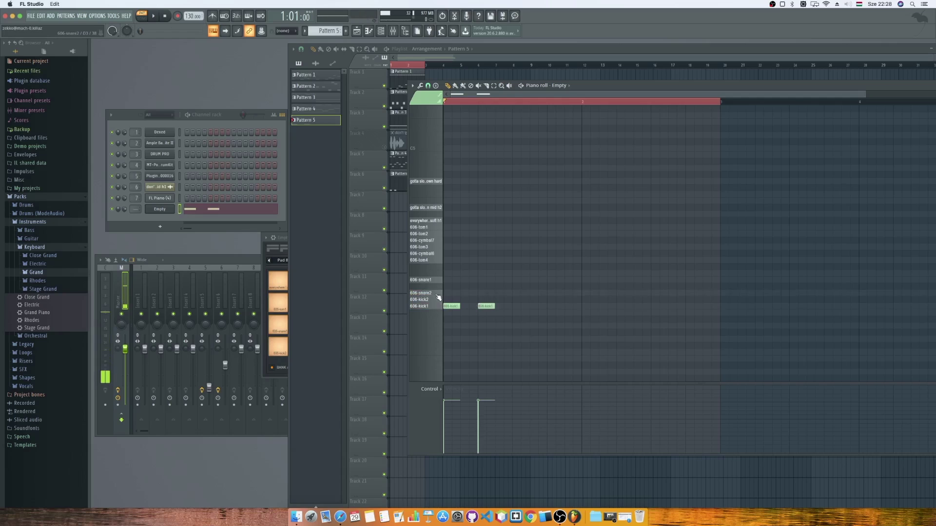
click(499, 293)
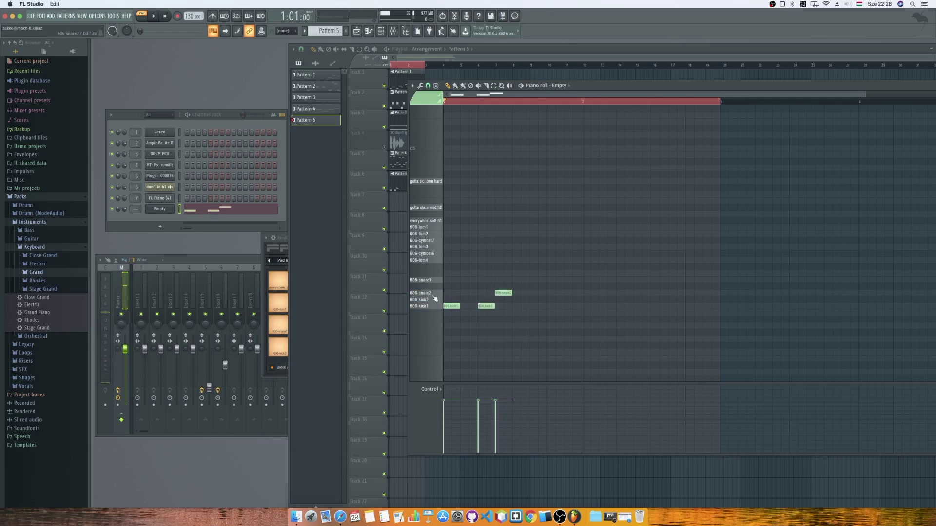
click(436, 282)
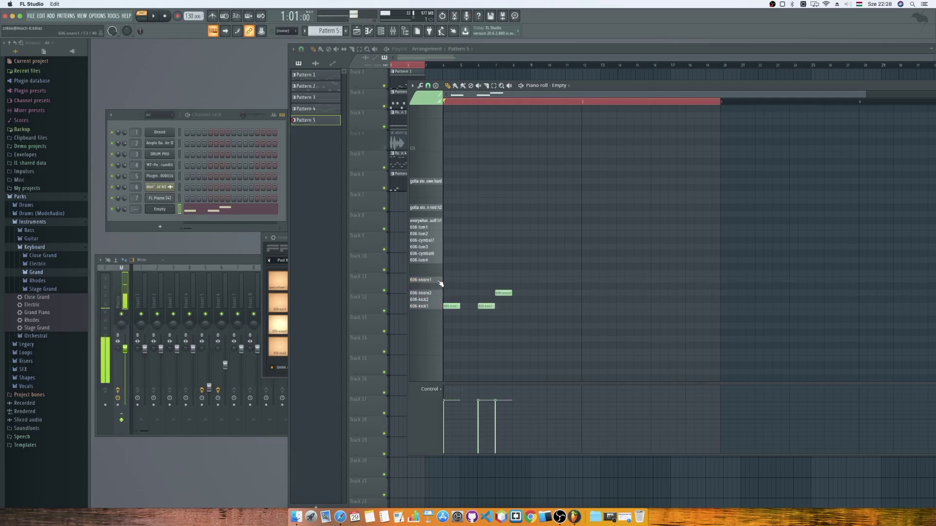
click(499, 280)
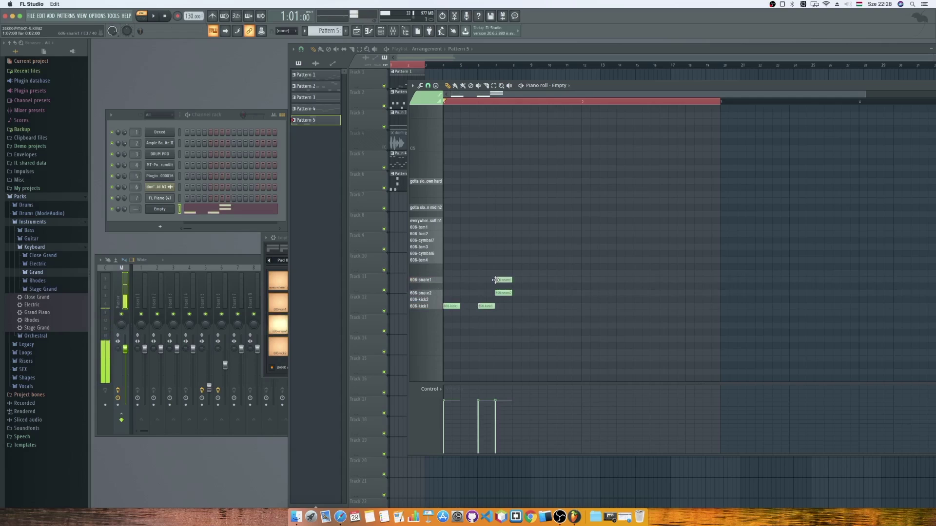
click(435, 301)
click(435, 300)
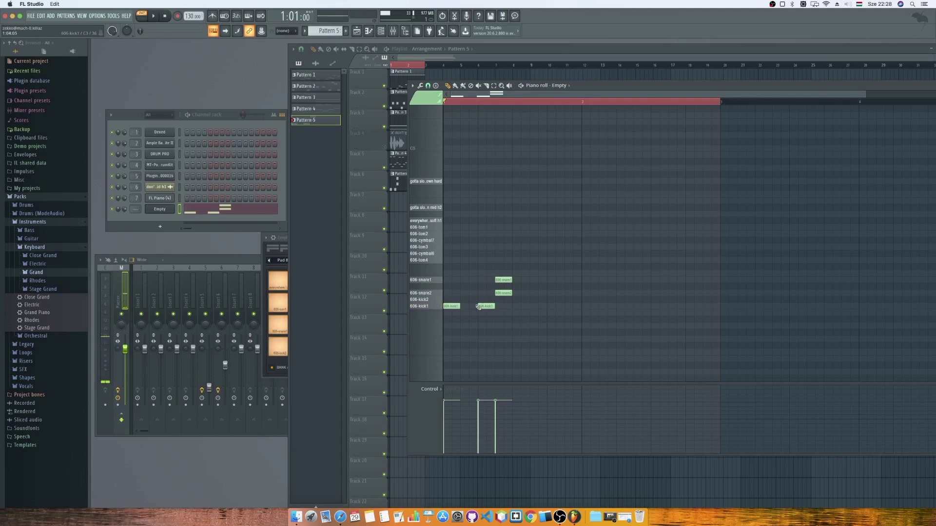
drag(485, 306, 515, 299)
click(534, 306)
click(551, 306)
Play back the beat, then add a paired 606-snare1 and 606-snare2 note.
click(155, 17)
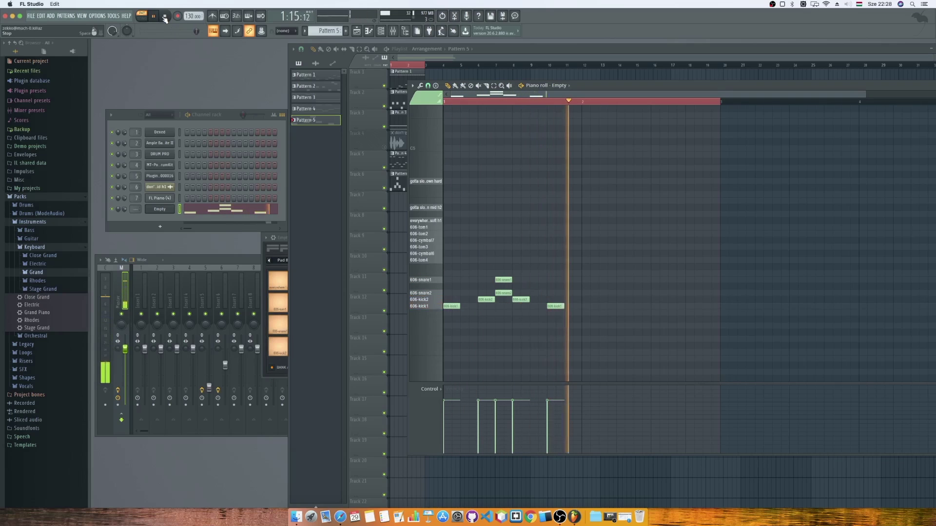
click(164, 17)
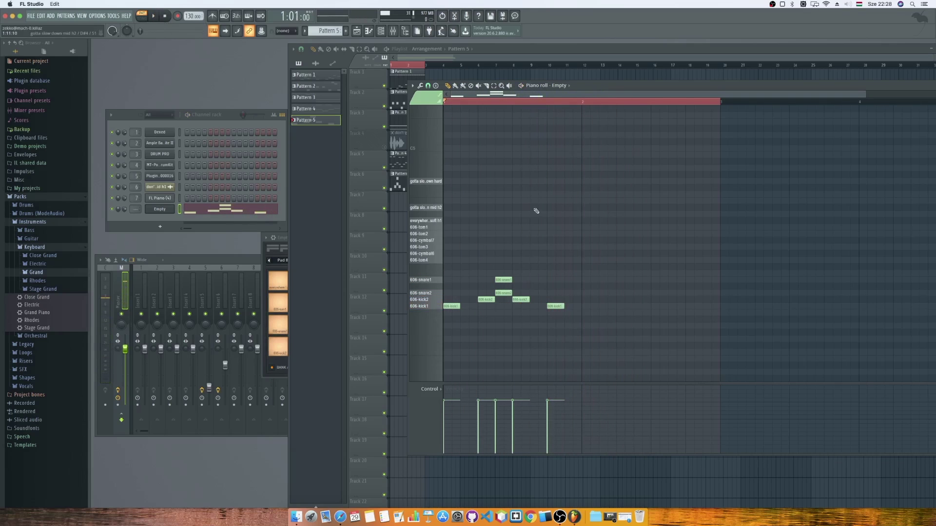
click(494, 86)
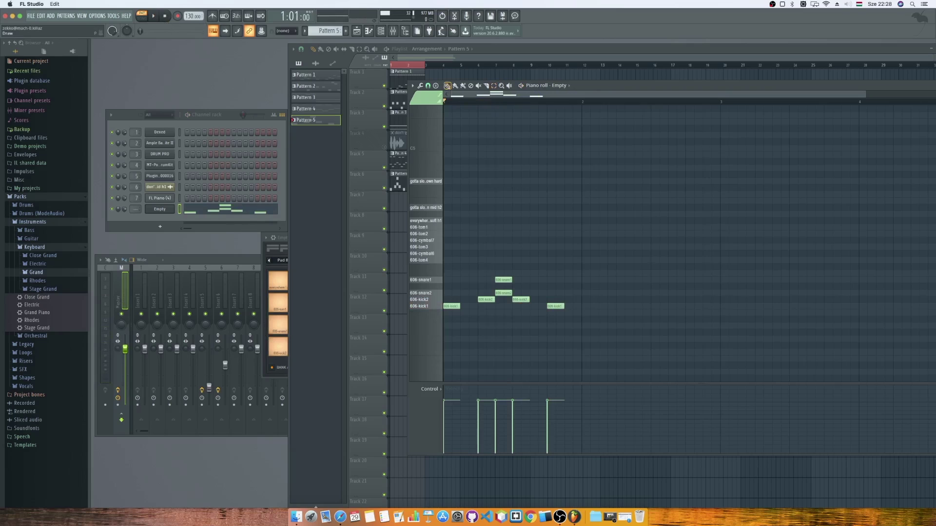
key(space)
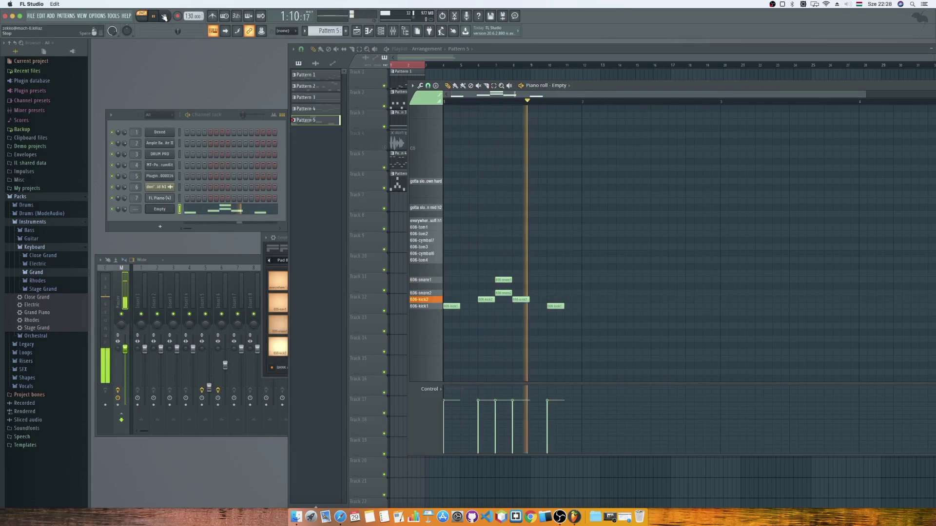
click(164, 17)
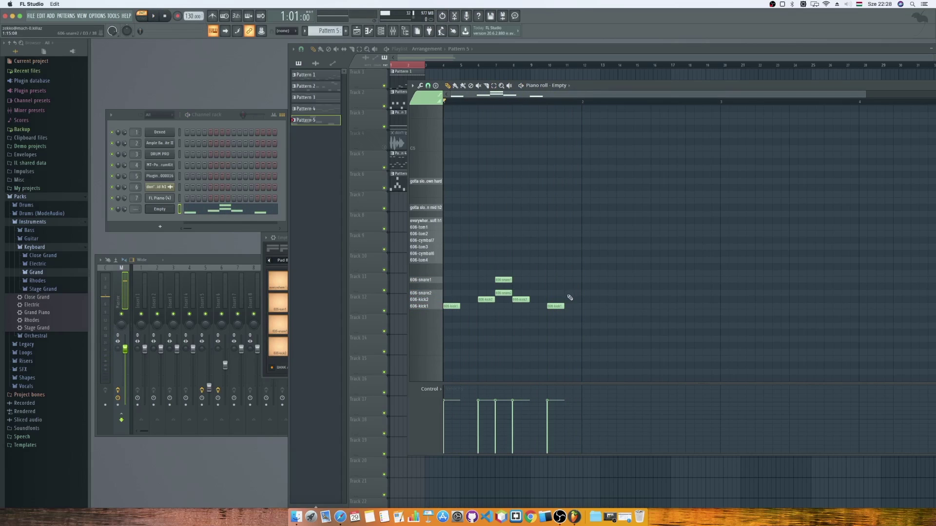
click(569, 297)
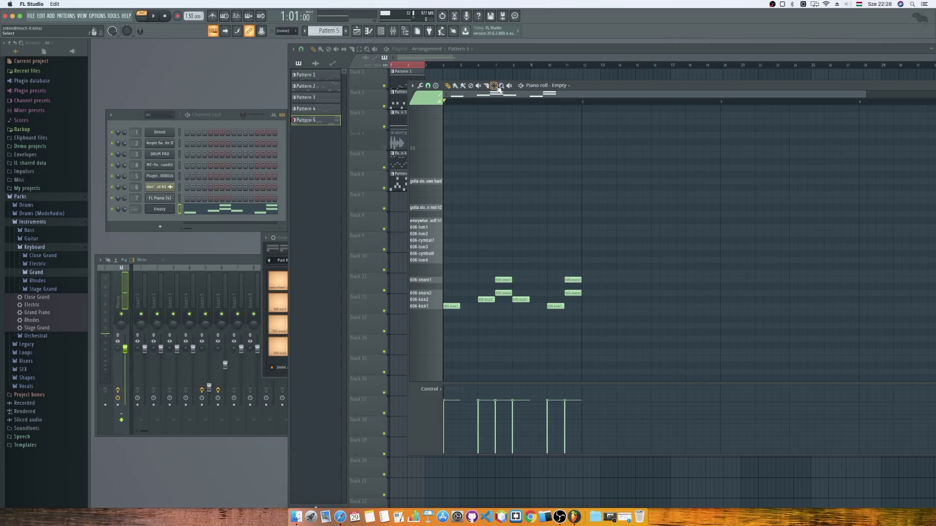
Add a descending 606-tom1 to tom4 fill and a cymbal note to Pattern 5.
drag(452, 103, 585, 106)
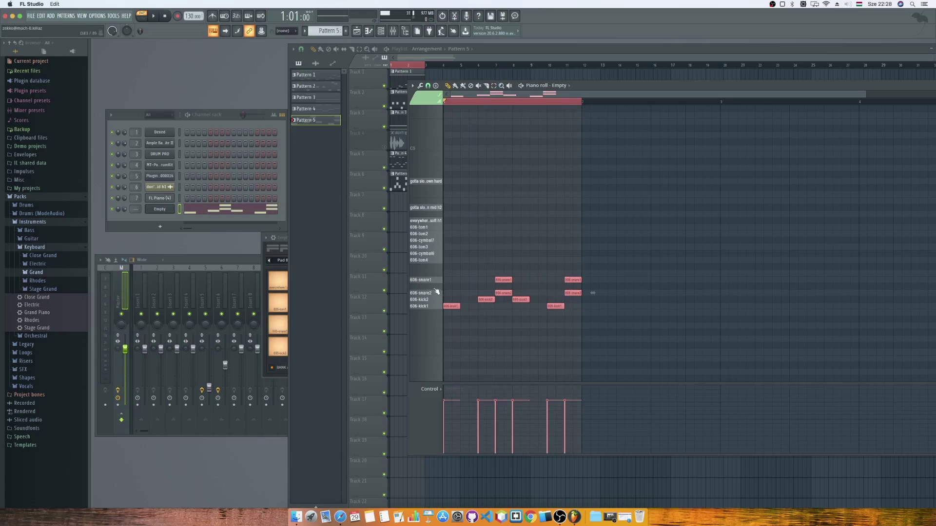
click(435, 259)
click(436, 254)
click(436, 247)
click(436, 240)
click(435, 228)
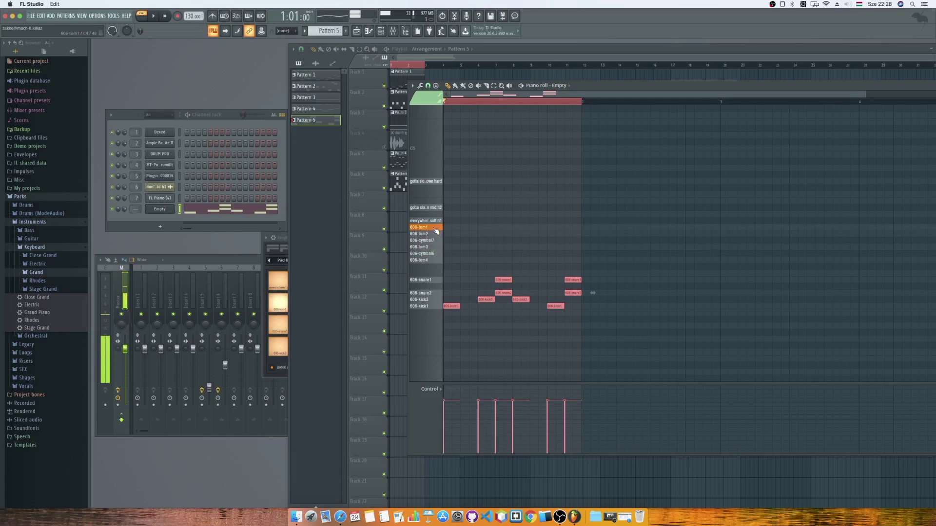
click(482, 227)
click(499, 233)
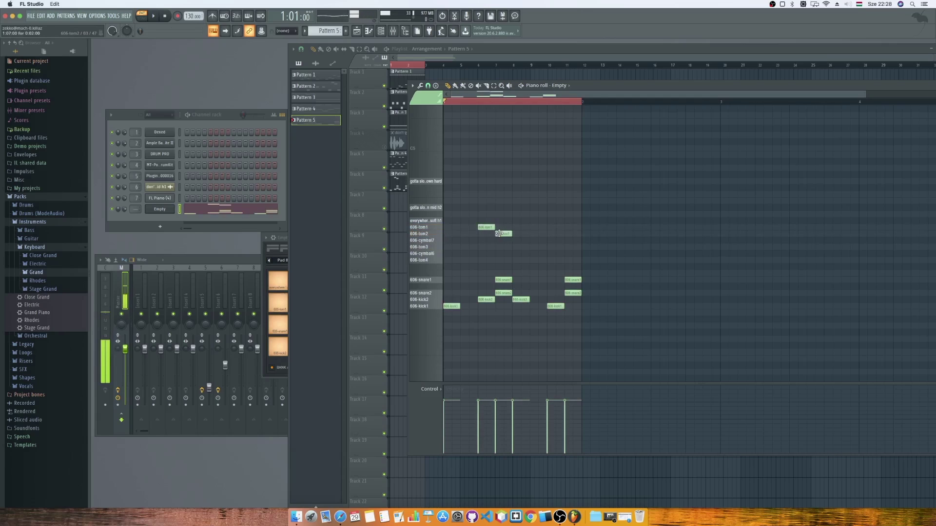
click(519, 247)
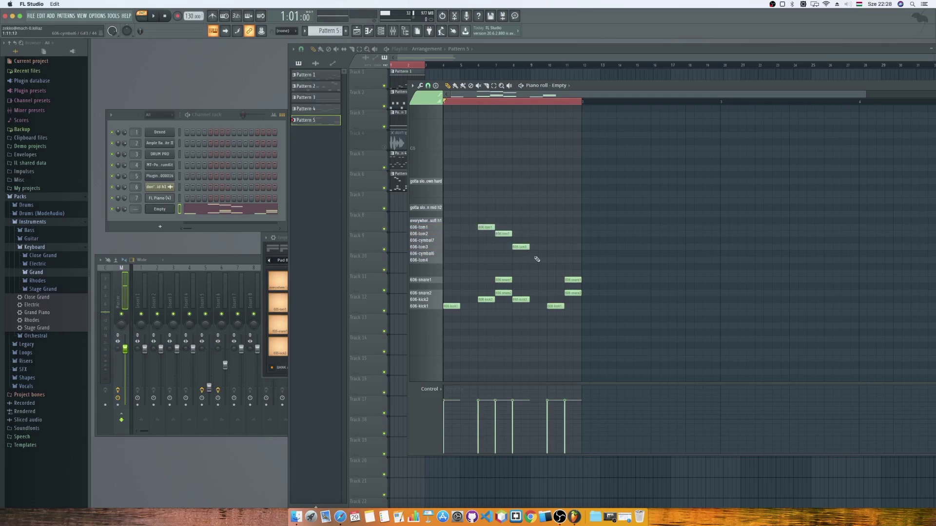
click(534, 260)
click(448, 254)
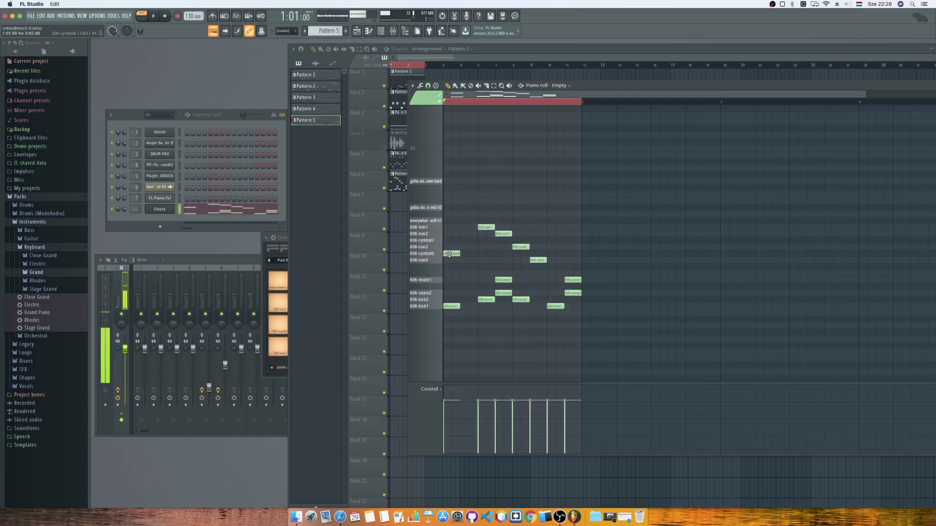
Play the pattern with the FPC window reopened and moved aside.
click(156, 16)
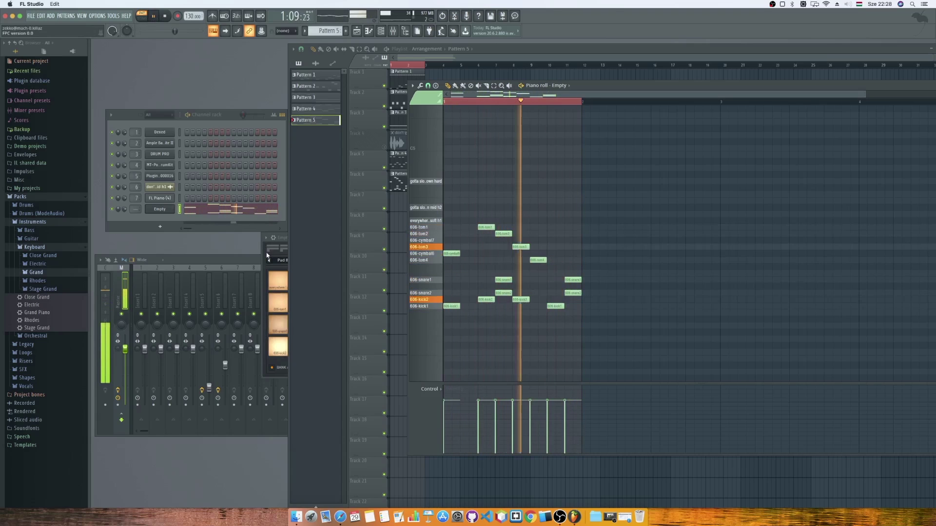
click(280, 247)
drag(303, 247, 241, 247)
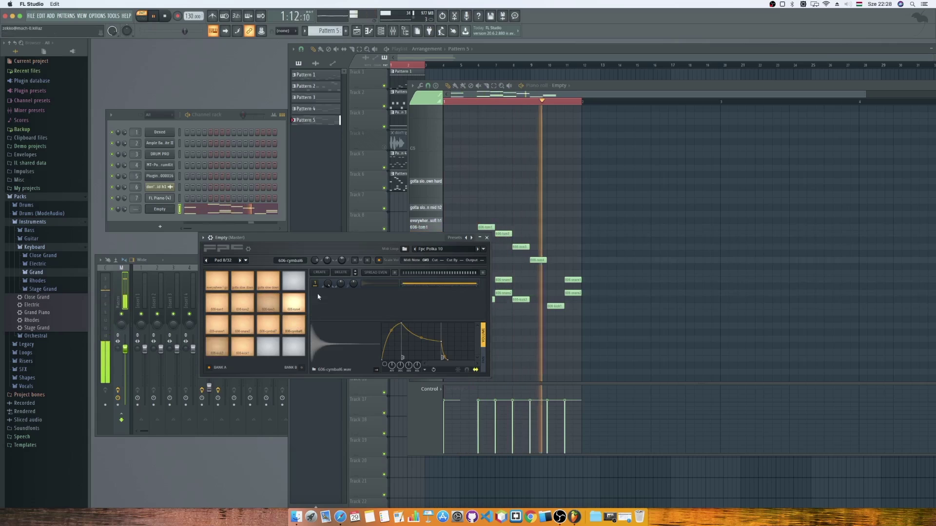
Set the cymbal pad's layer volume to 71%, select the 606-kick1 pad, and stop playback.
drag(326, 286, 326, 282)
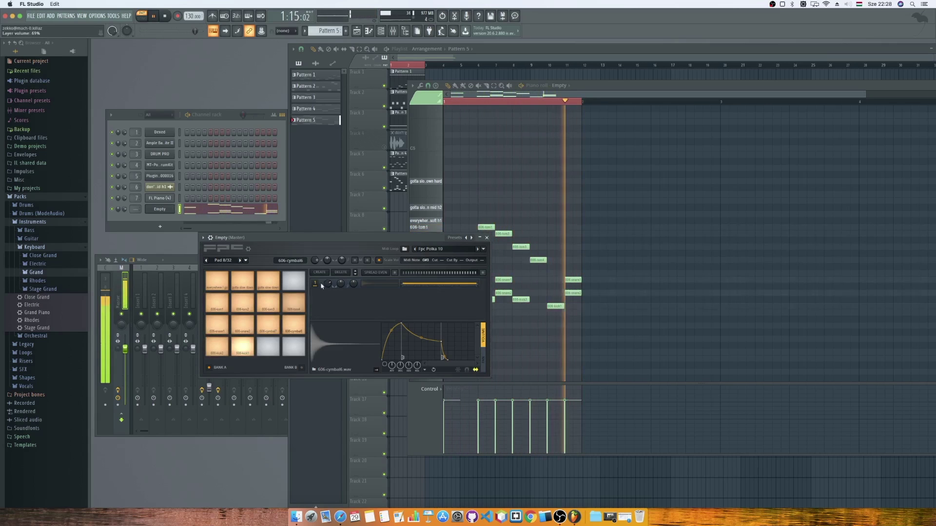
click(243, 345)
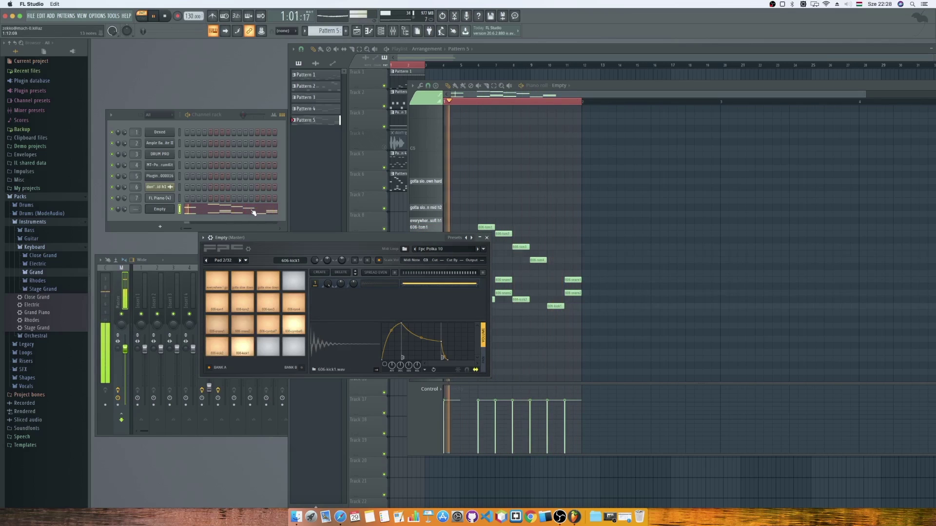
click(166, 17)
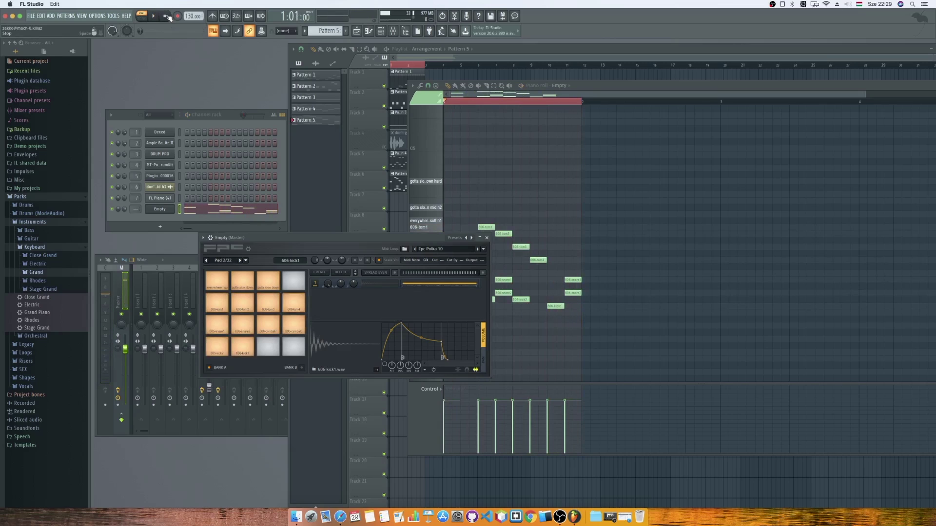
click(597, 519)
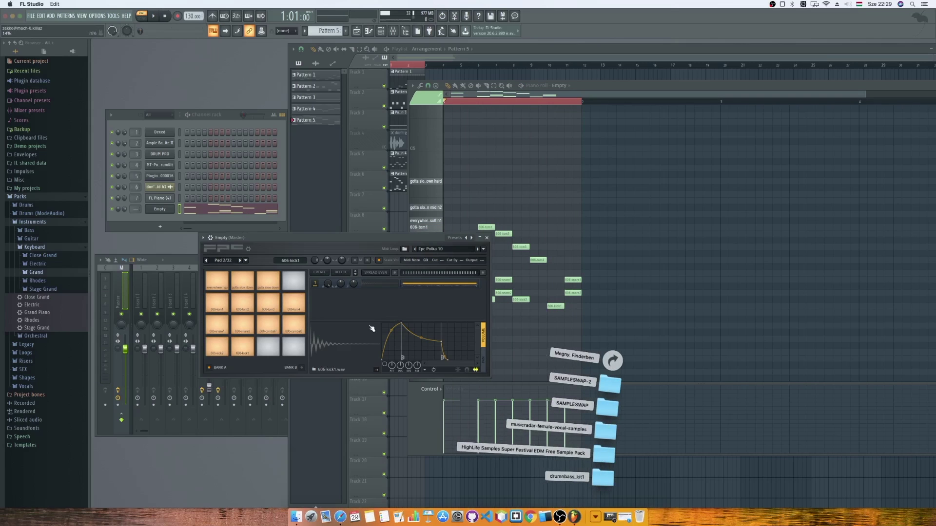
click(322, 239)
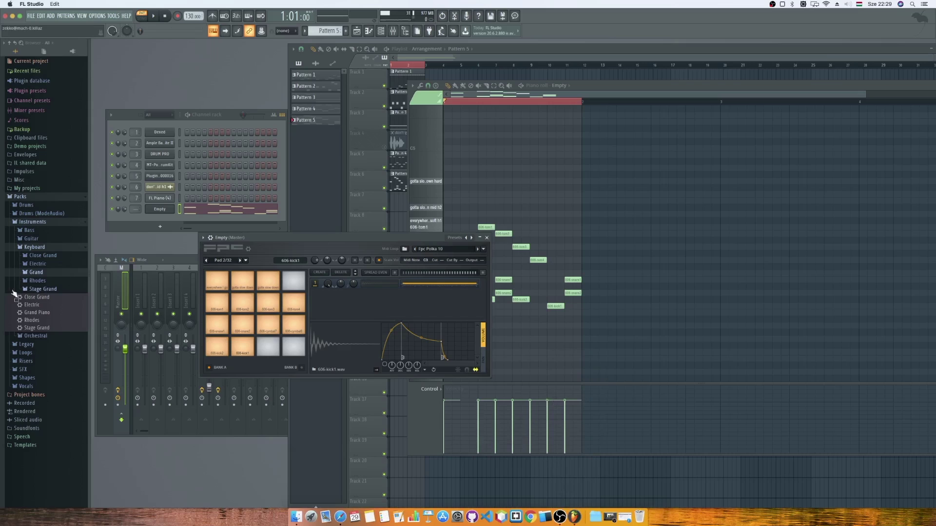
In the browser, collapse Instruments and expand Packs > Legacy > Drums, checking FPC and RealDrumkits.
click(24, 222)
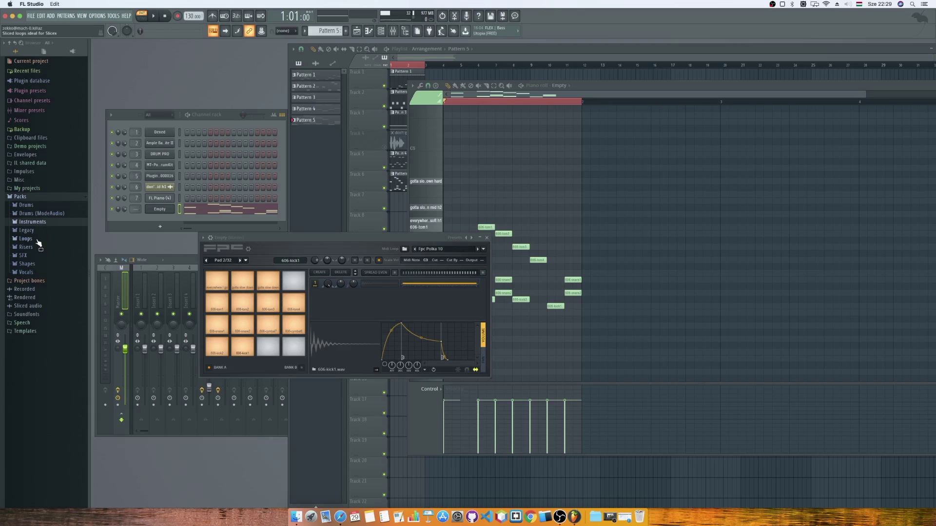
click(26, 231)
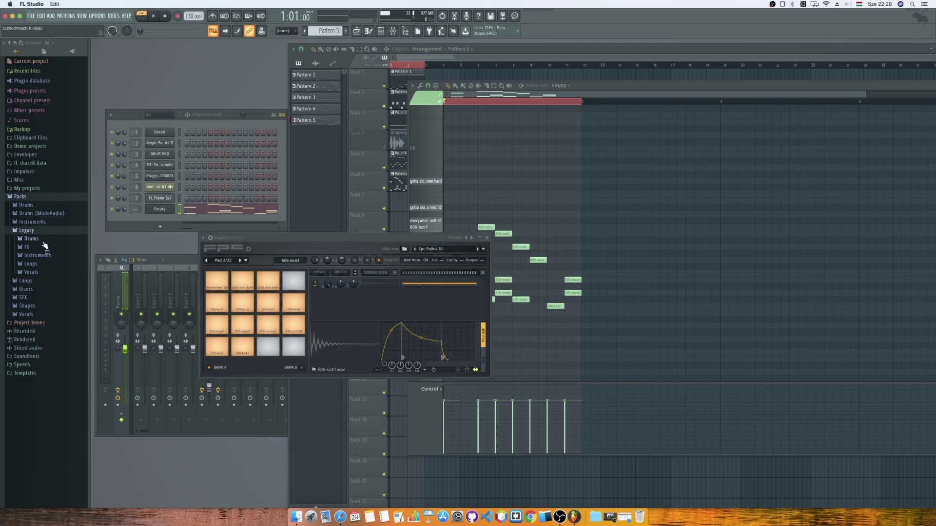
click(31, 239)
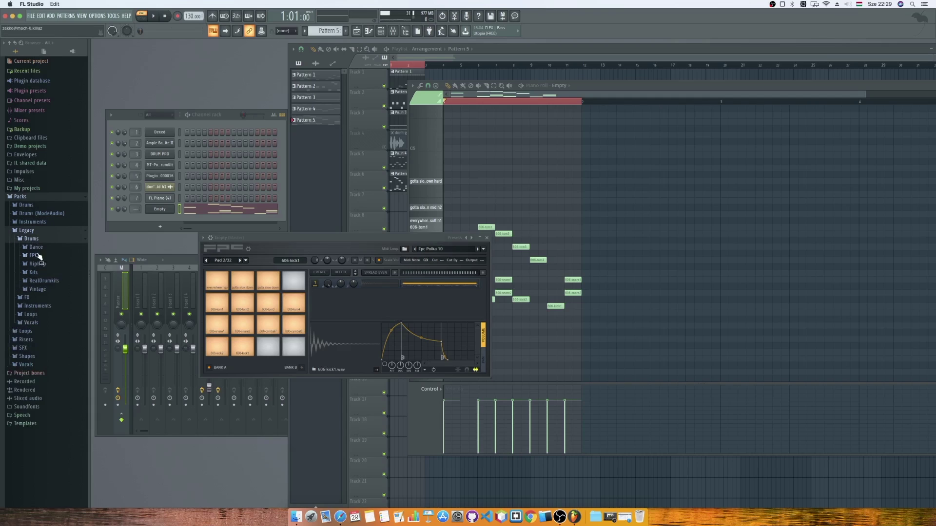
click(34, 255)
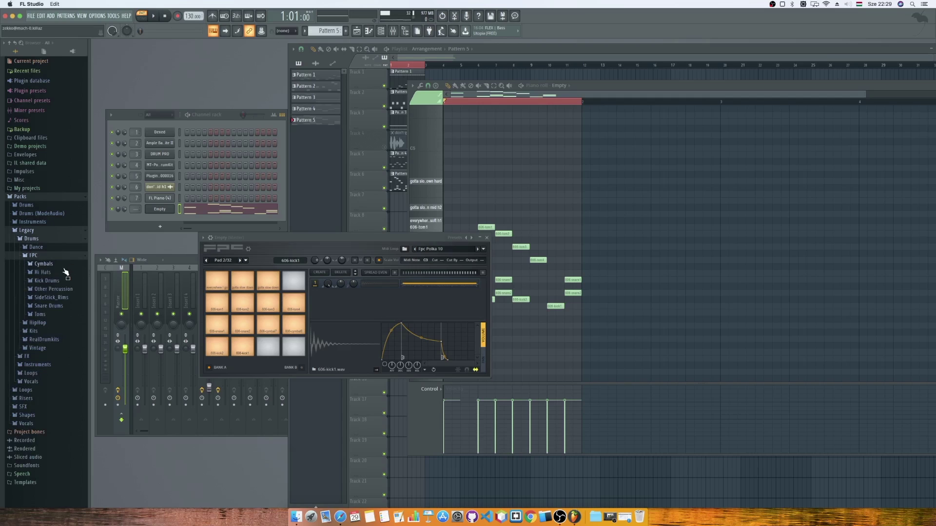
click(42, 257)
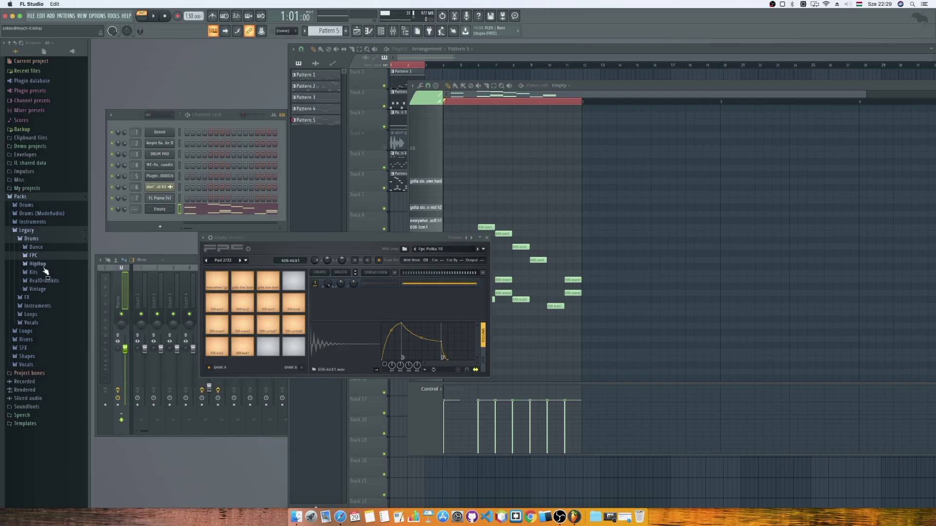
click(44, 280)
click(44, 281)
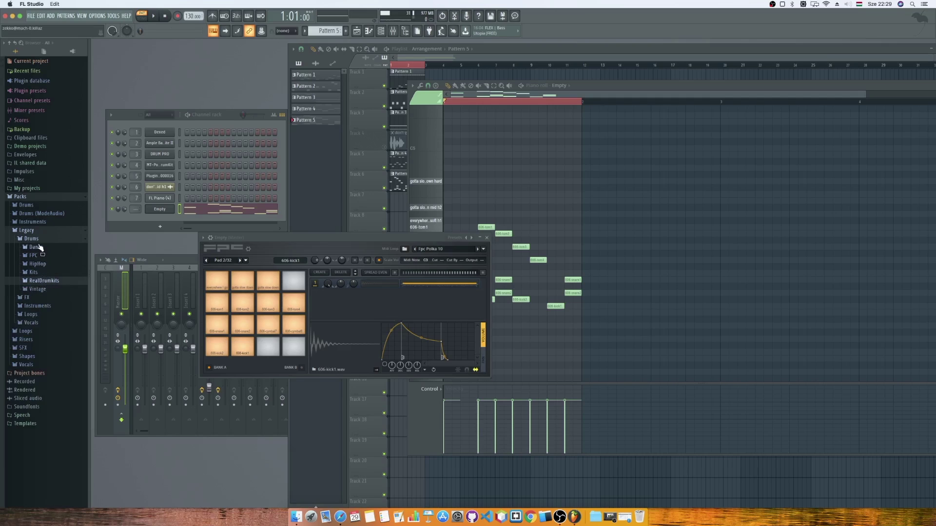
click(44, 281)
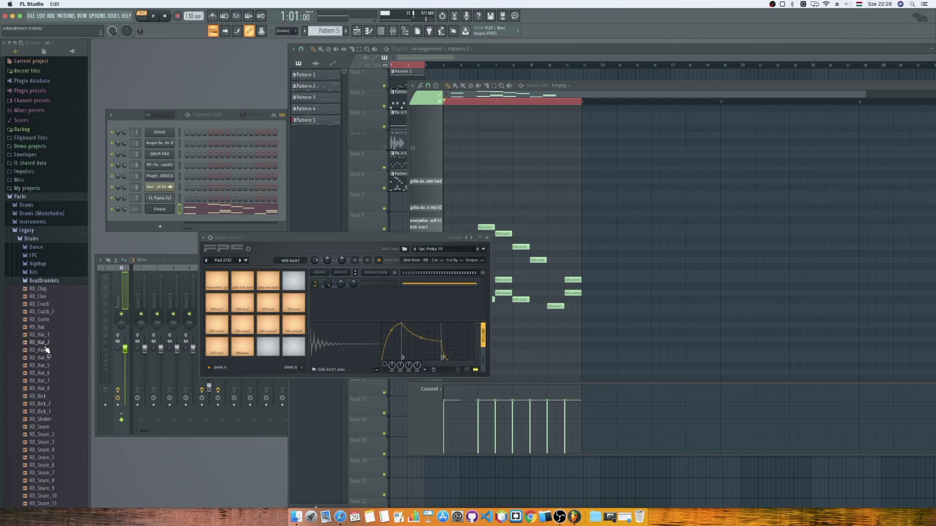
click(42, 282)
Preview the FPC_Kick_GiReal_001 and FPC_Kick_Gretc_001 kicks, then reopen the Kits folder.
click(34, 272)
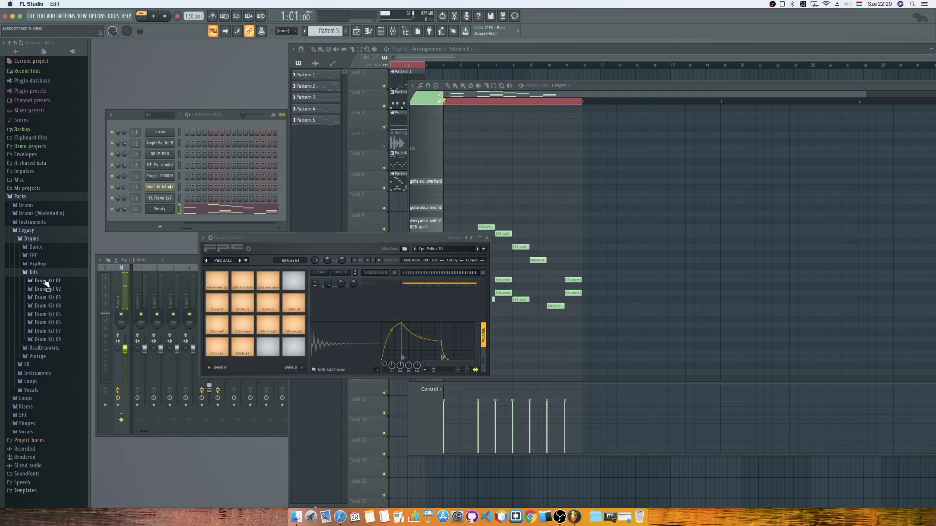
click(47, 281)
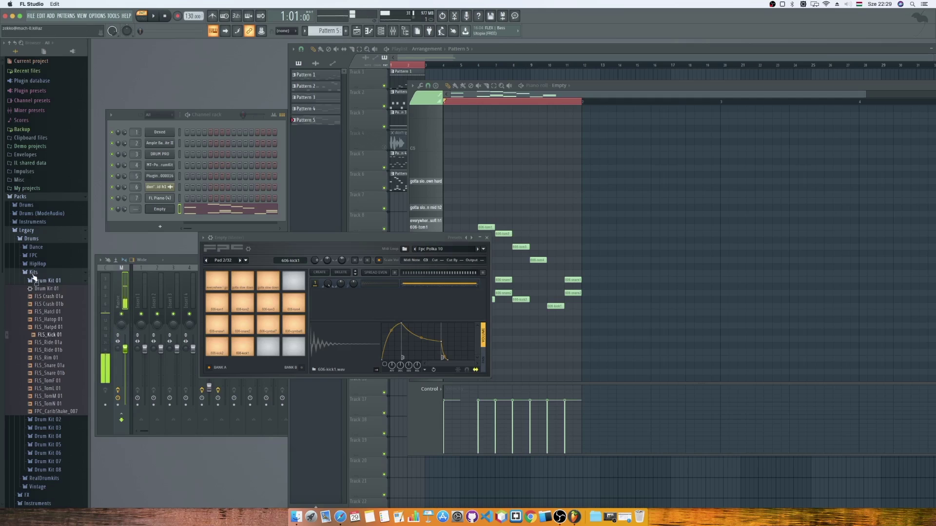
click(33, 272)
click(35, 256)
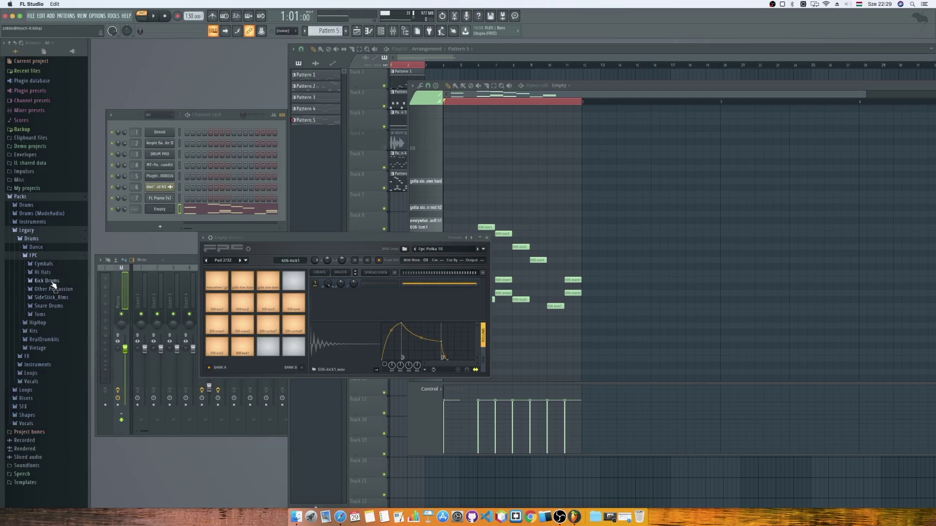
click(46, 281)
click(51, 289)
click(57, 320)
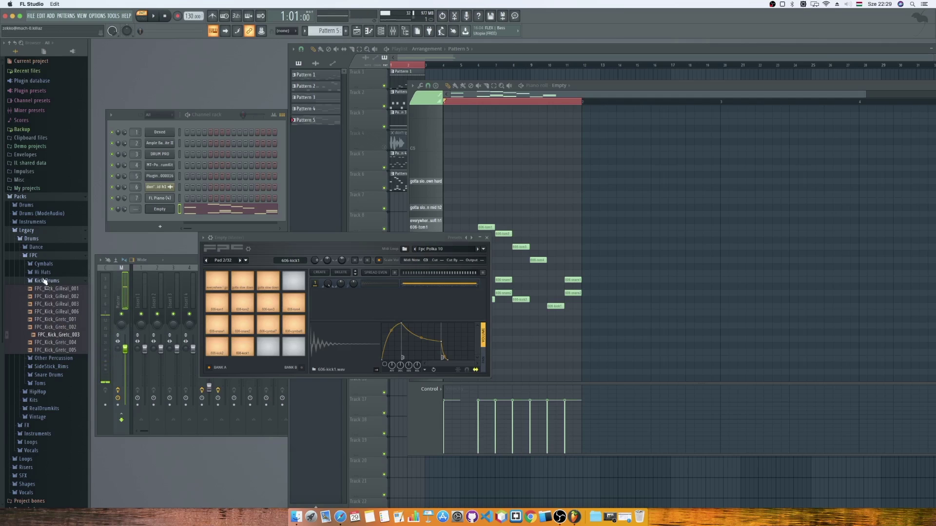
click(37, 258)
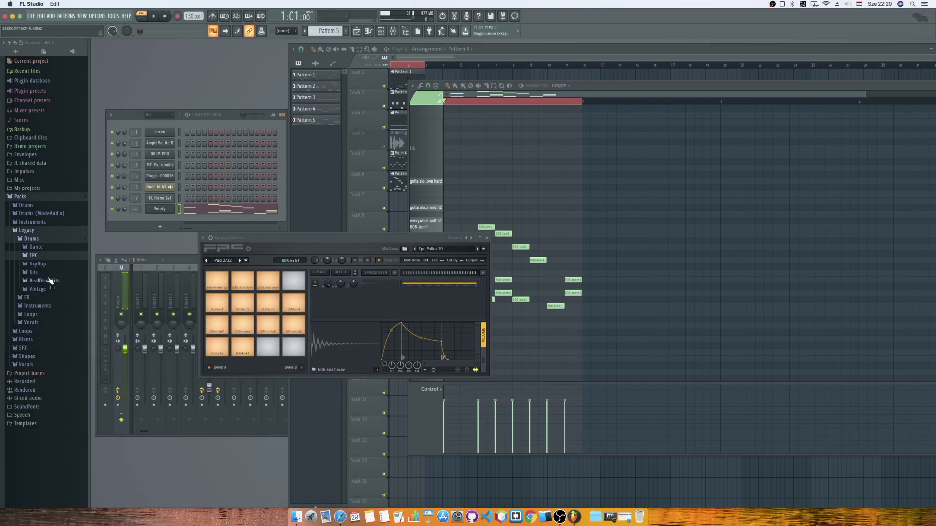
click(38, 272)
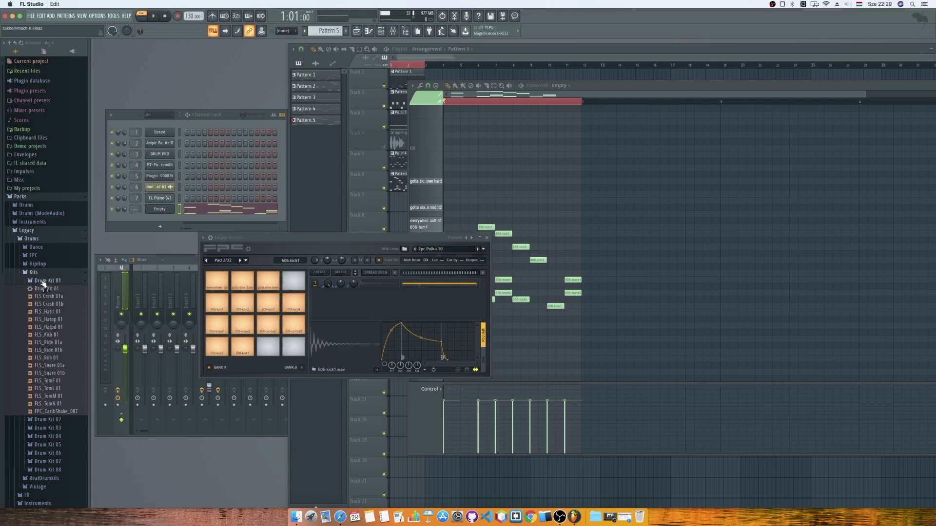
click(43, 281)
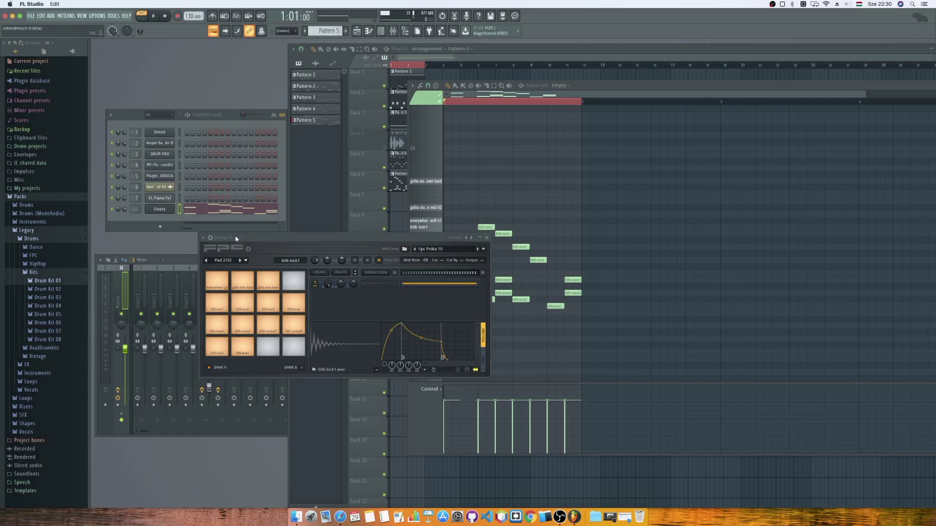
Load the Drum Kit 01 preset into FPC and audition Pattern 5 with it.
click(47, 281)
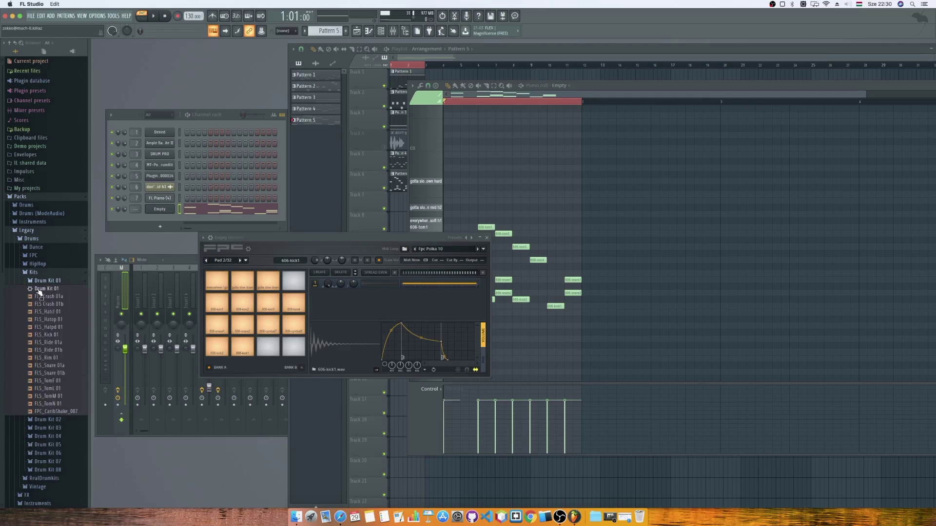
drag(39, 292, 235, 244)
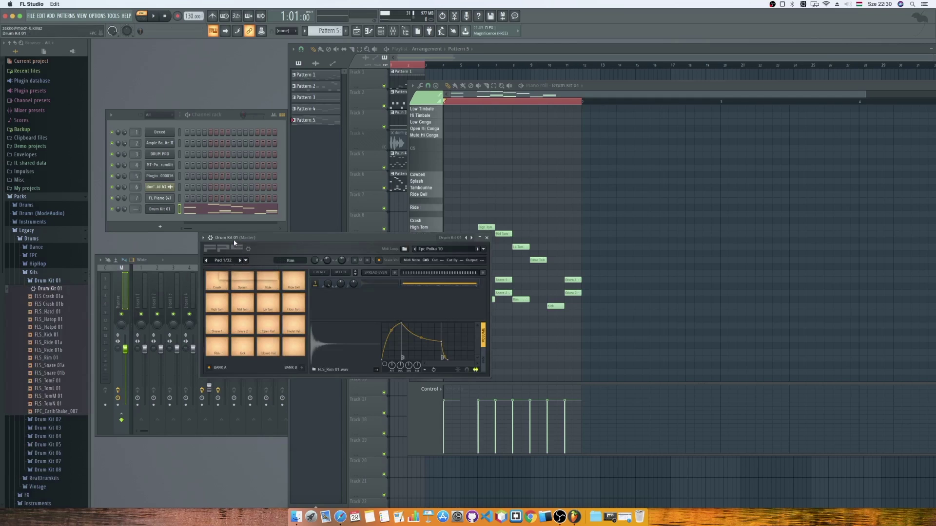
click(153, 16)
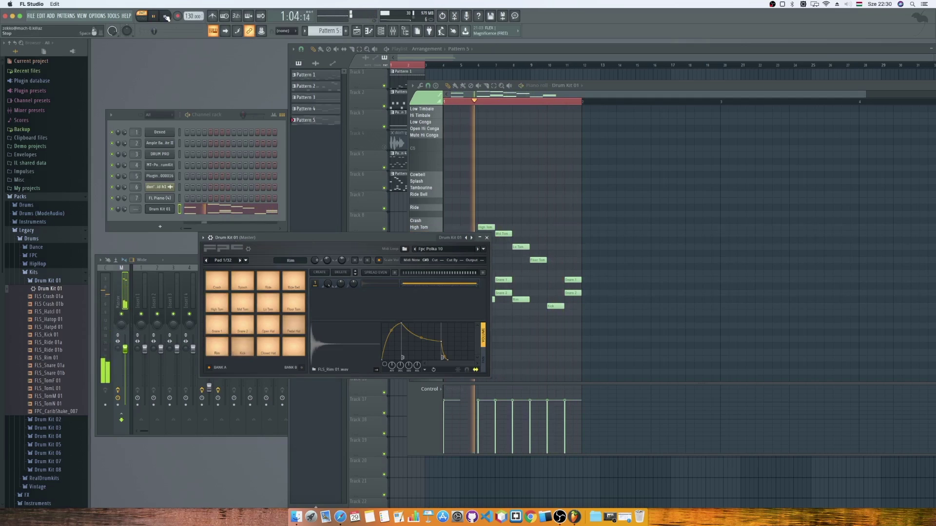
click(165, 16)
click(43, 282)
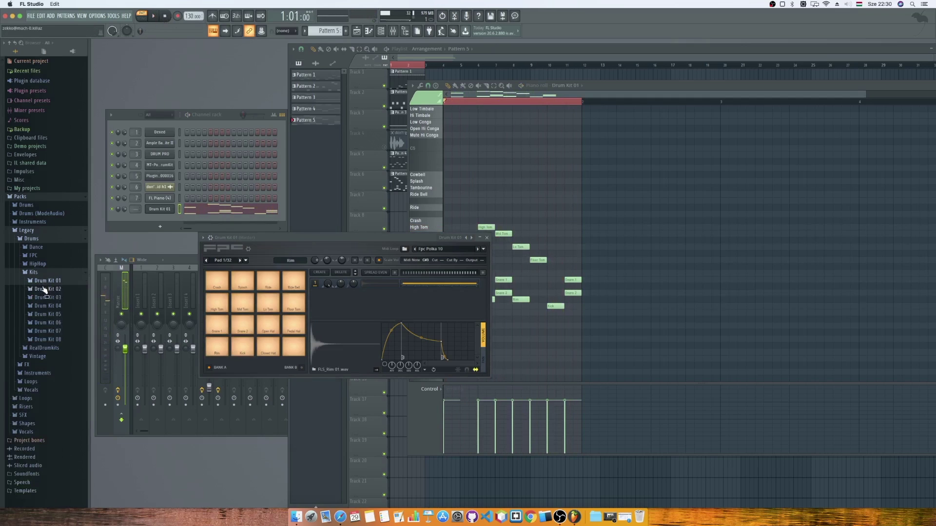
Swap FPC to the Drum Kit 02 preset and play the pattern briefly.
click(44, 289)
drag(47, 297, 229, 240)
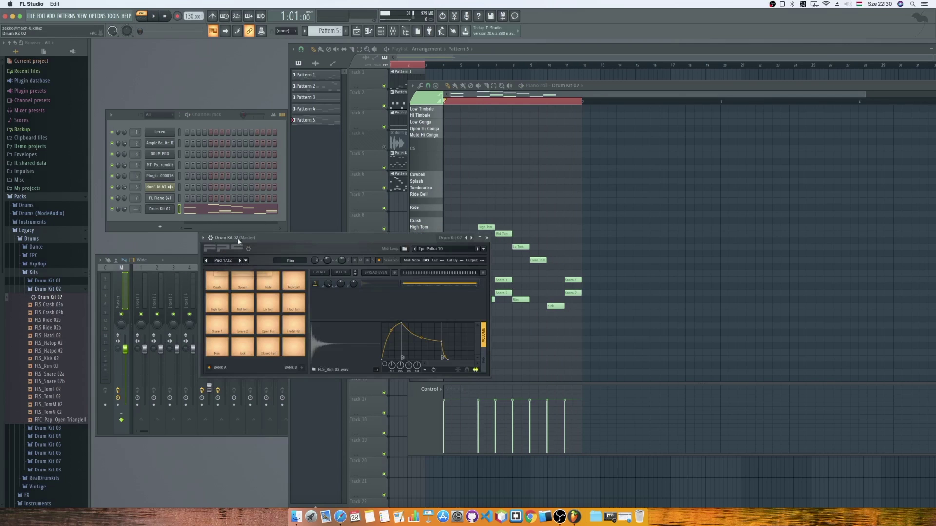
click(156, 16)
click(160, 17)
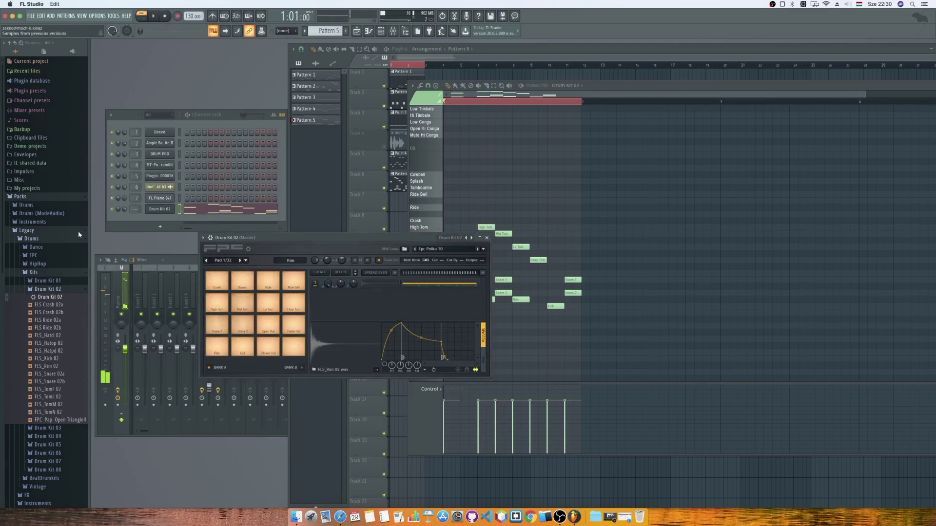
click(61, 289)
Load Drum Kit 03 into FPC and play the pattern with it.
click(55, 305)
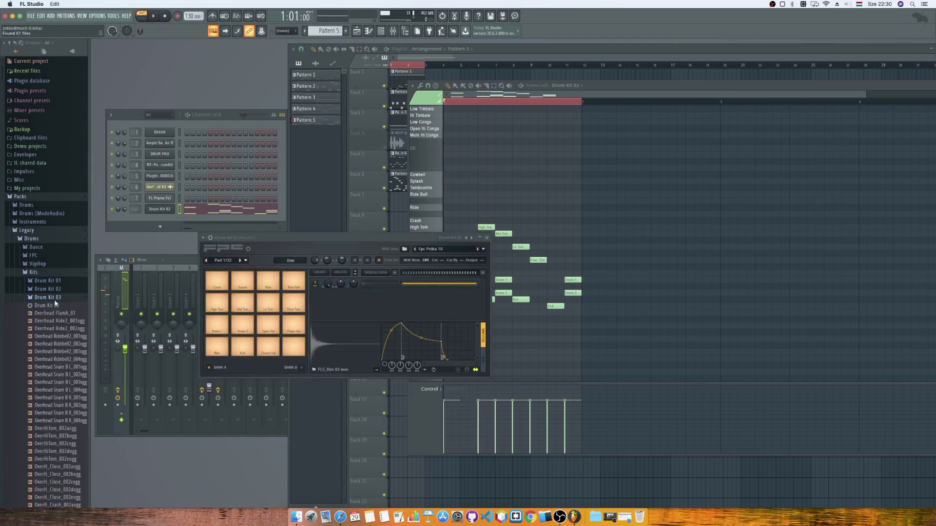
drag(58, 307, 229, 244)
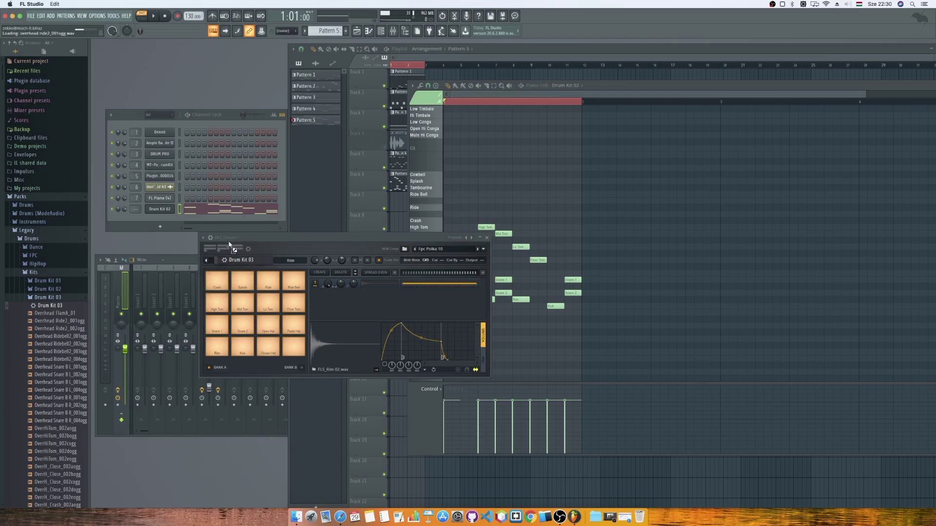
click(152, 16)
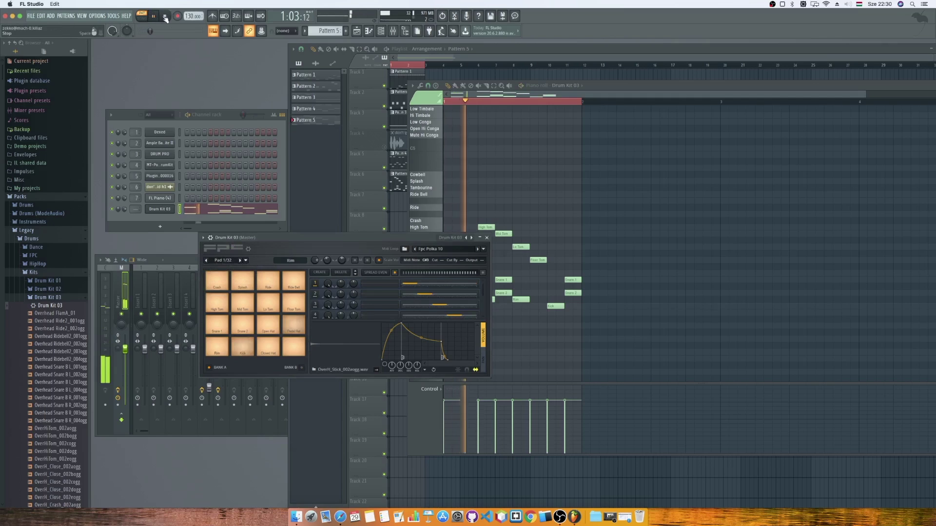
click(56, 298)
Load Drum Kit 04 into FPC and audition Pattern 5 with its sounds.
click(53, 305)
drag(52, 315, 221, 240)
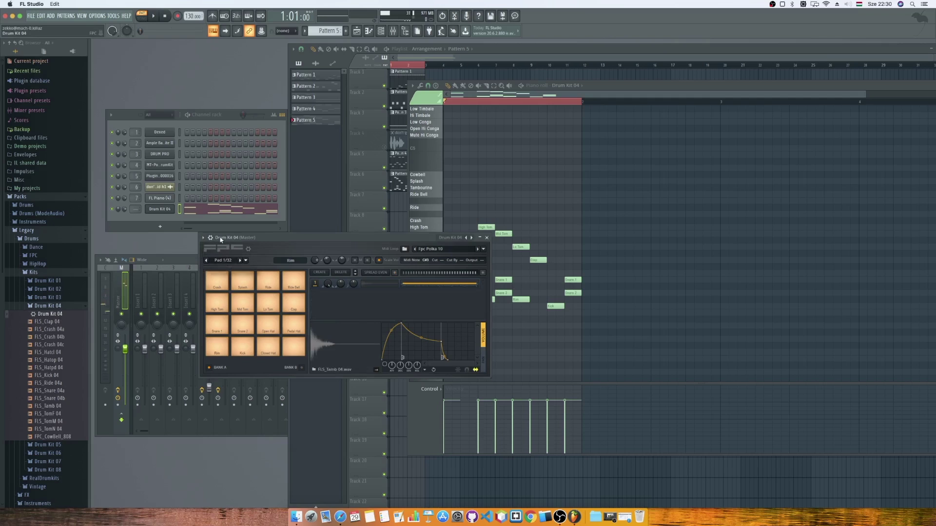
click(153, 16)
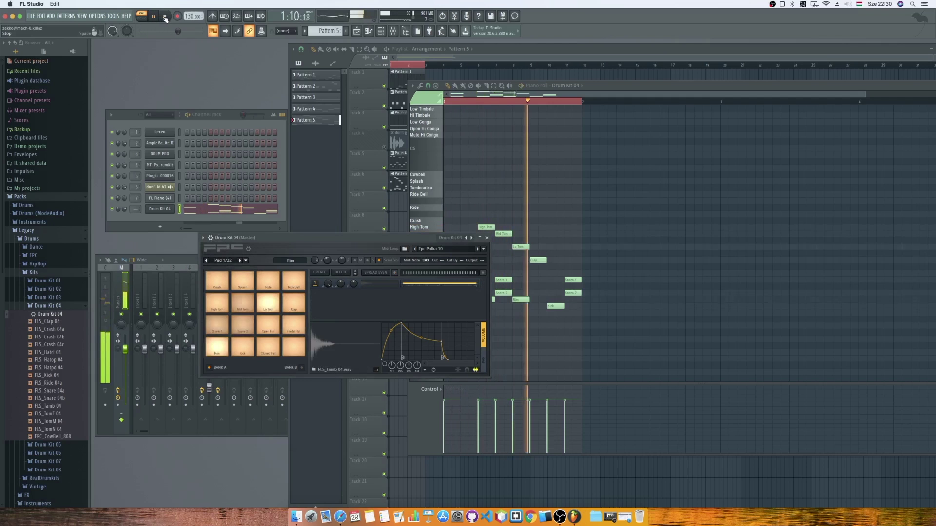
click(47, 306)
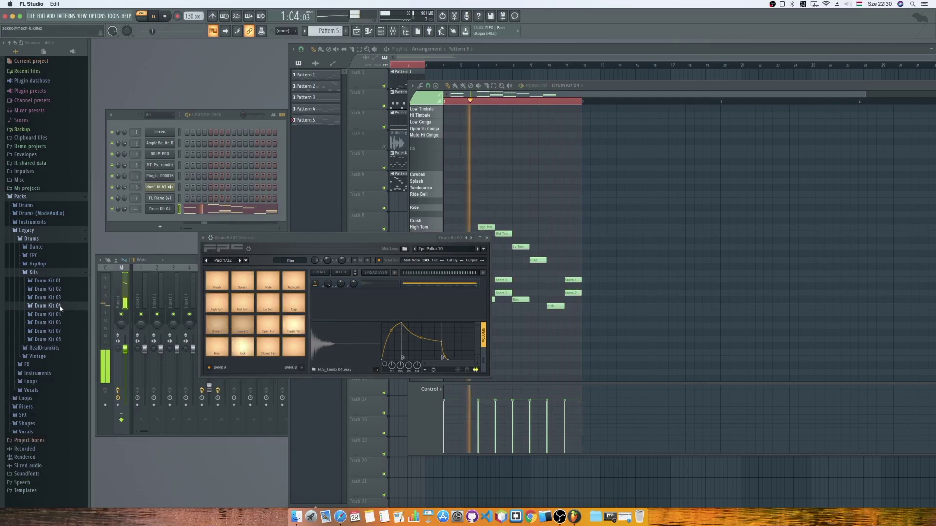
click(167, 17)
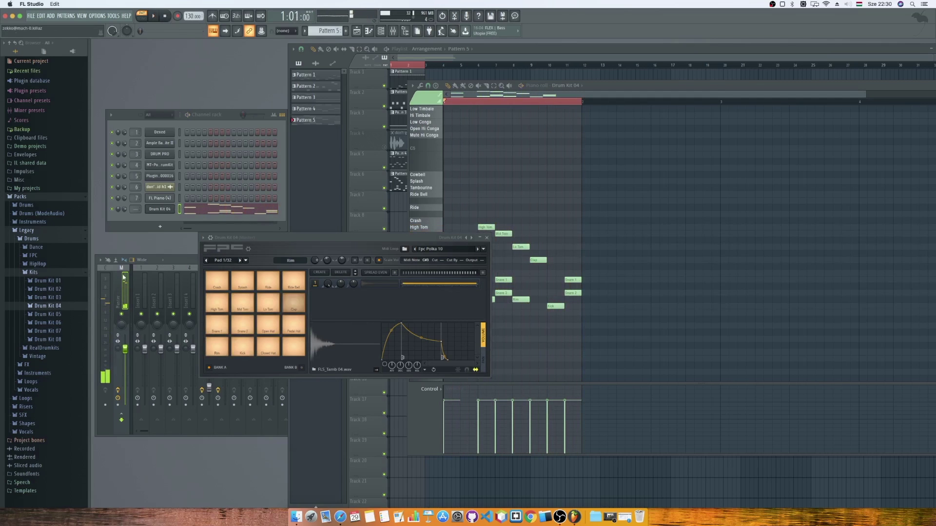
Load Drum Kit 05 into FPC and play the pattern to hear it.
click(59, 314)
drag(50, 322, 222, 242)
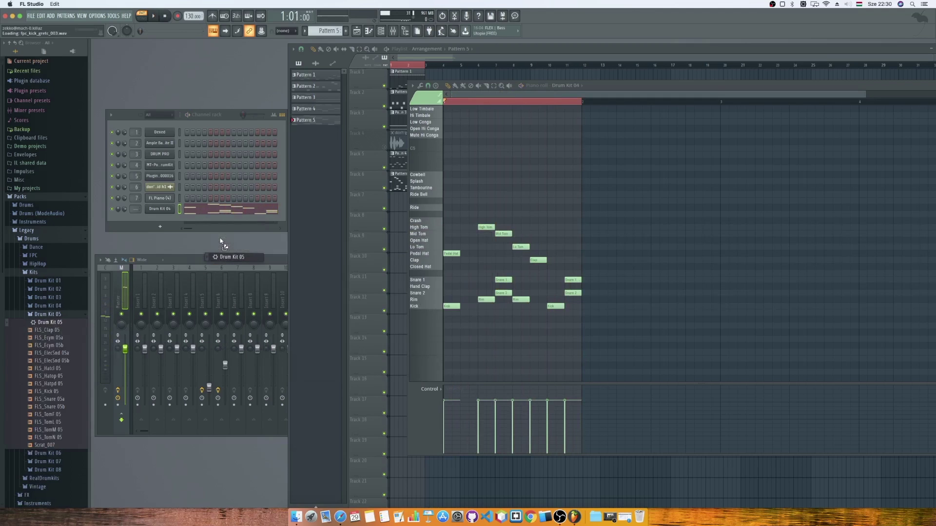
key(space)
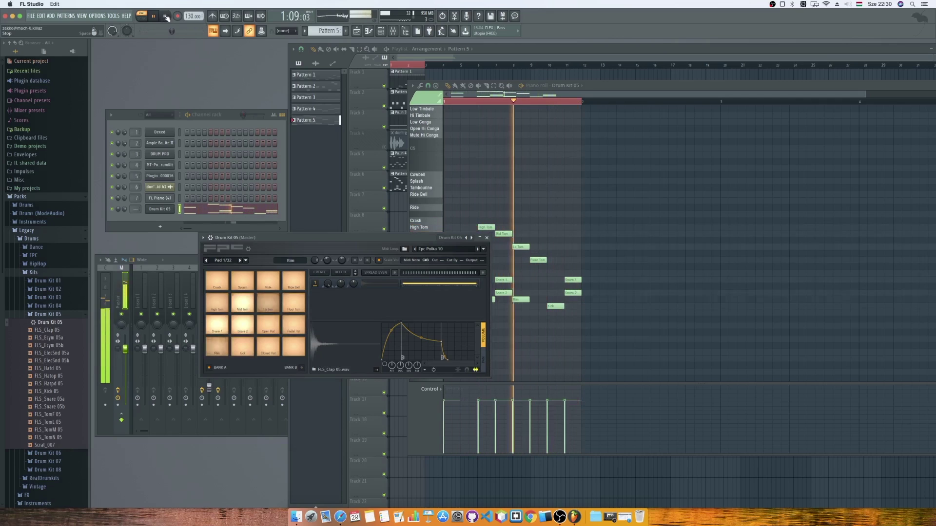
click(165, 16)
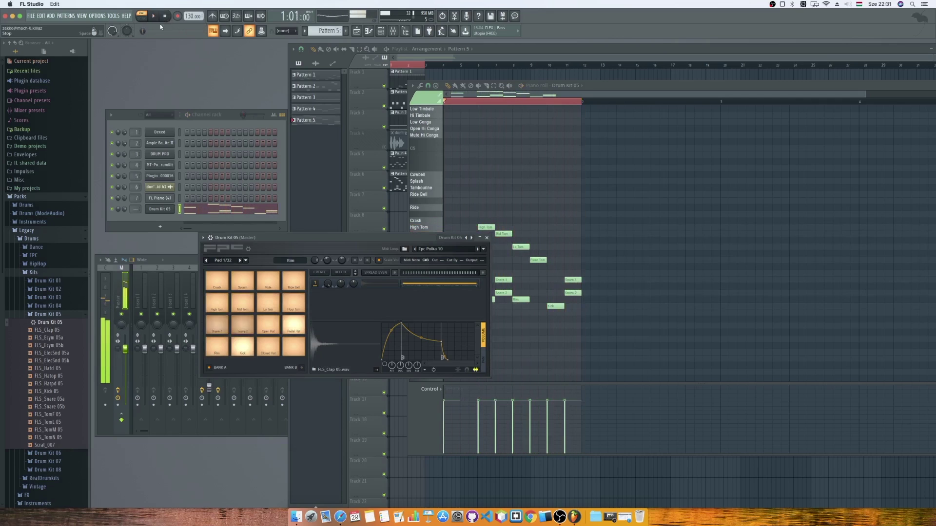
click(46, 318)
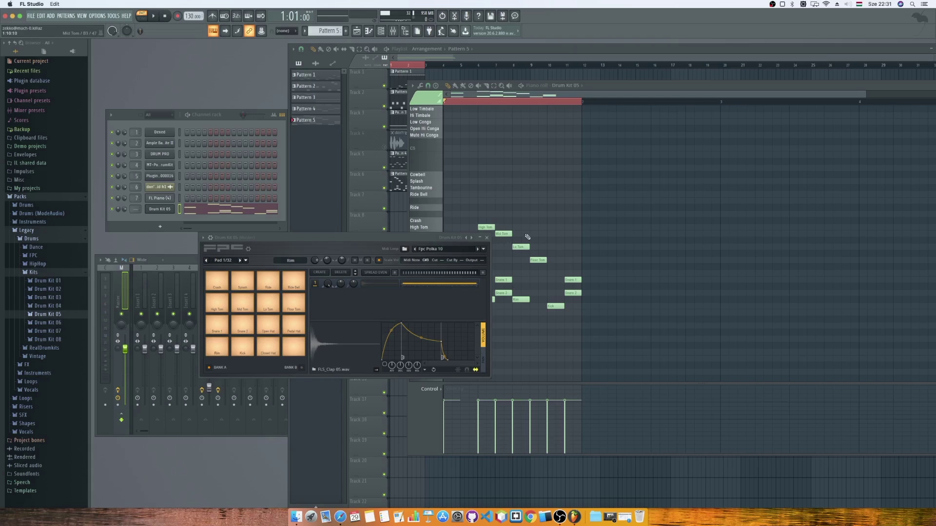
Close FPC, route Drum Kit 05 to mixer insert 7, and switch to Safari's SampleSwap page.
click(487, 238)
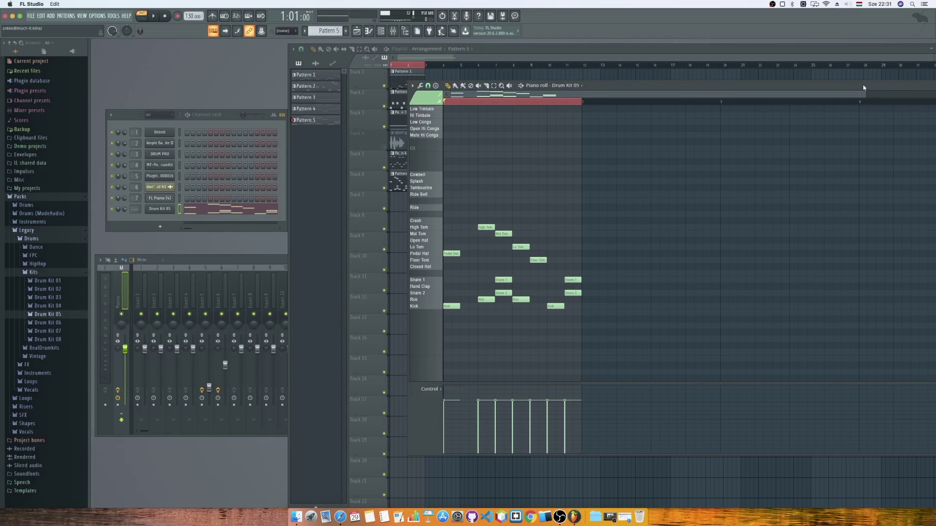
drag(864, 87, 661, 73)
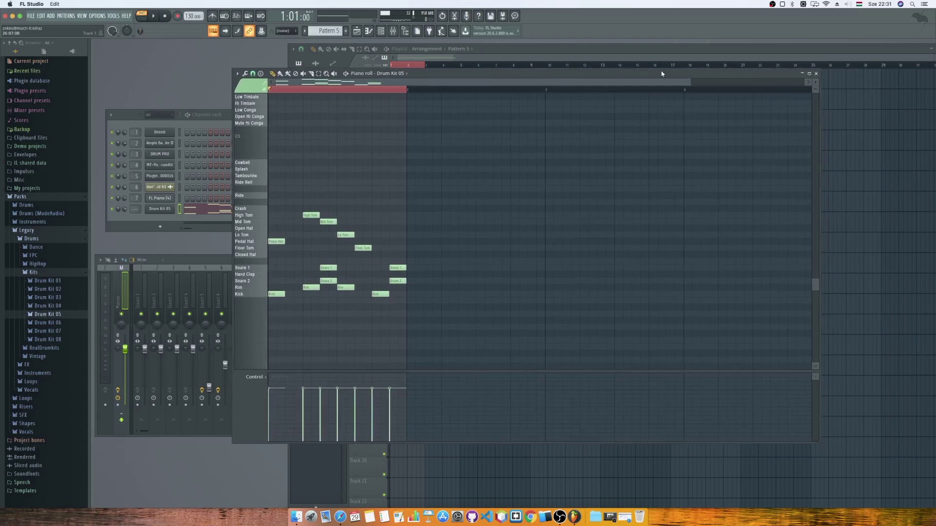
click(136, 208)
scroll(136, 208, up, 4)
scroll(137, 208, up, 3)
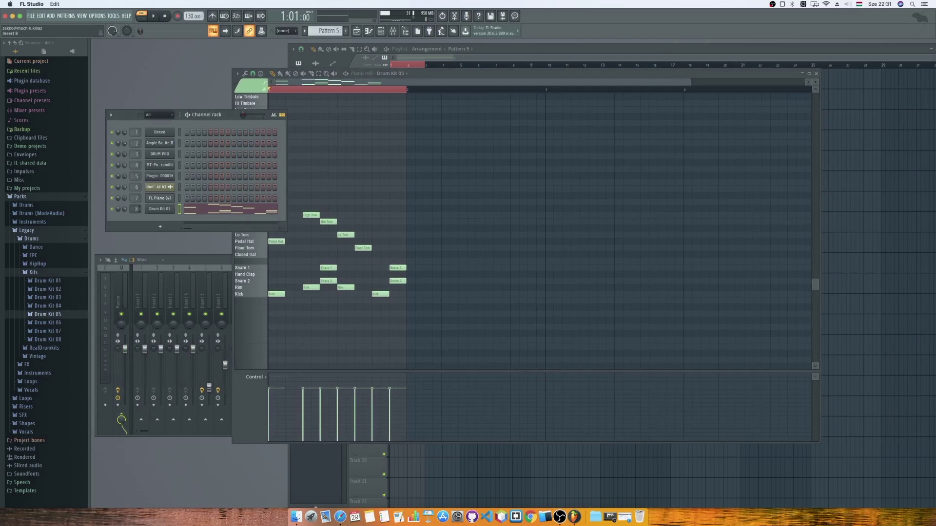
click(340, 517)
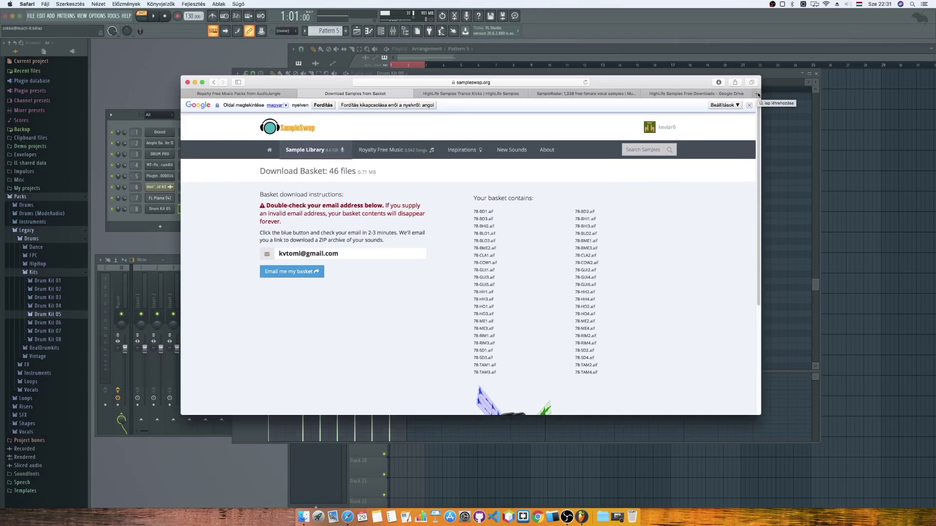
Search 'kontakt player' in a new tab and open the Kontakt 6 Player result.
click(757, 94)
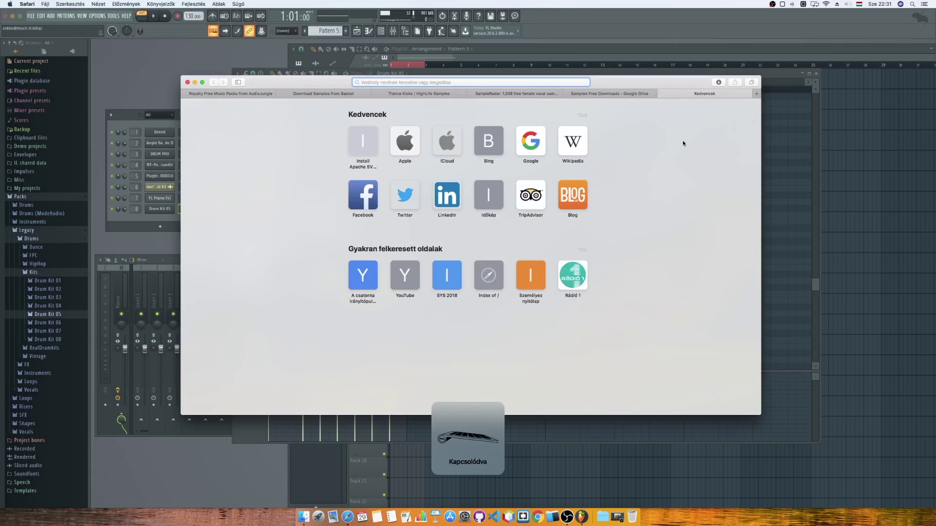
text(kontak)
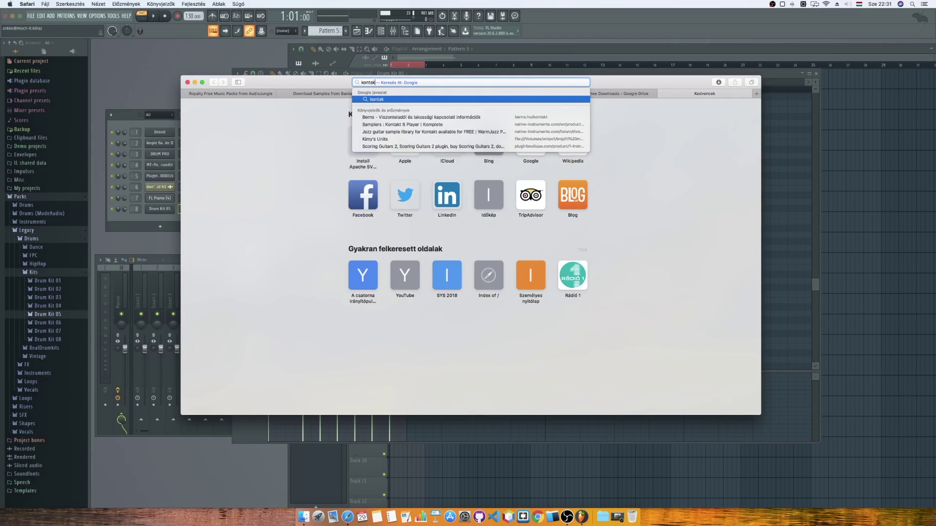
text(t player)
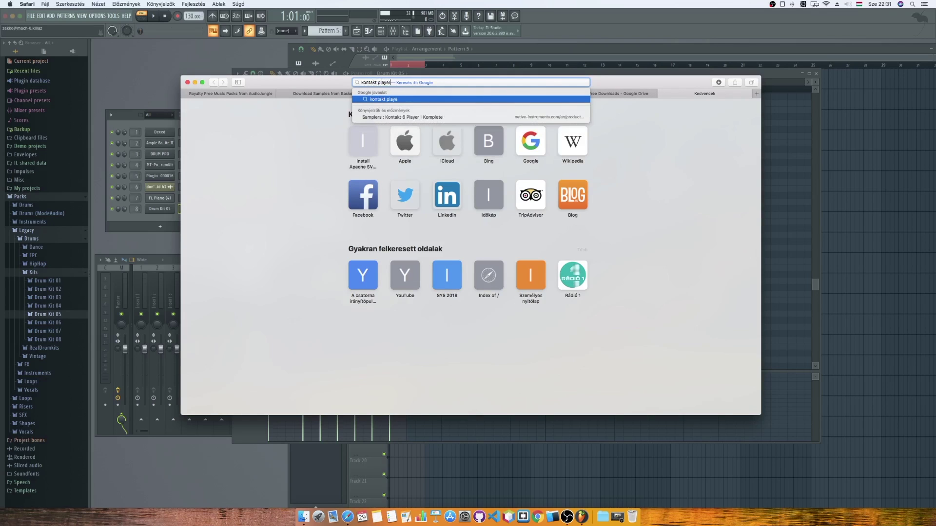
key(Return)
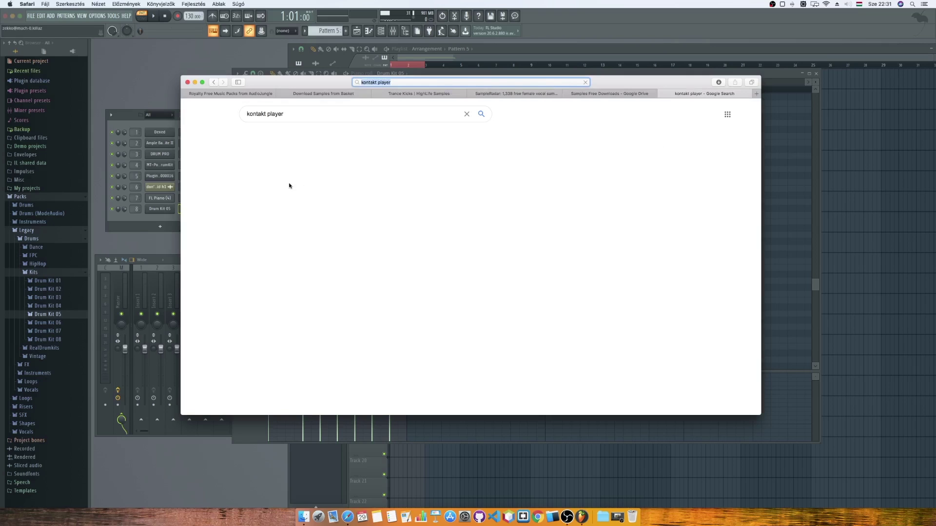
click(298, 187)
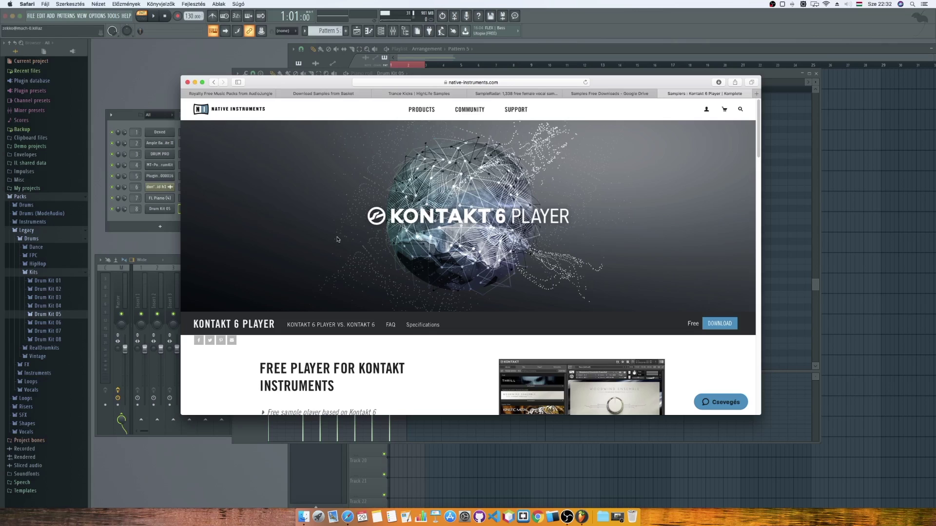
Go to the Kontakt 6 Player free download section.
scroll(366, 240, down, 3)
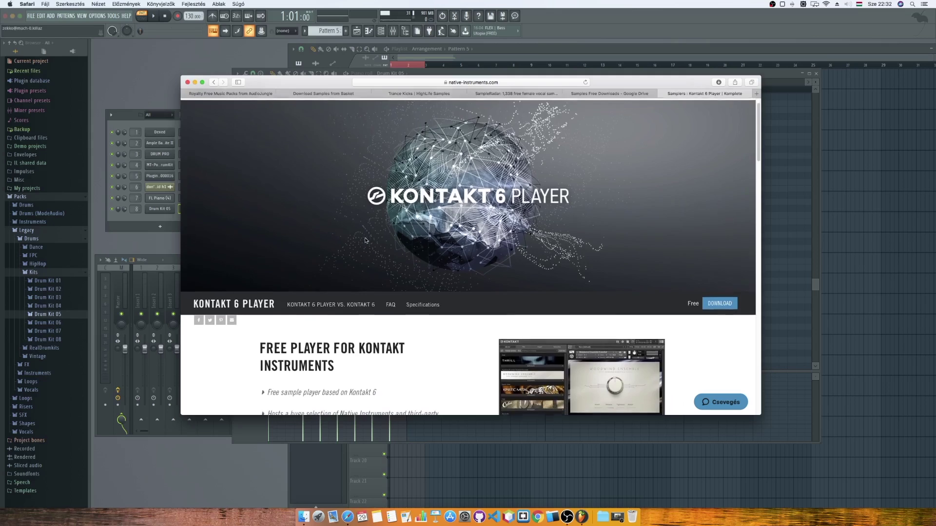
scroll(366, 239, up, 3)
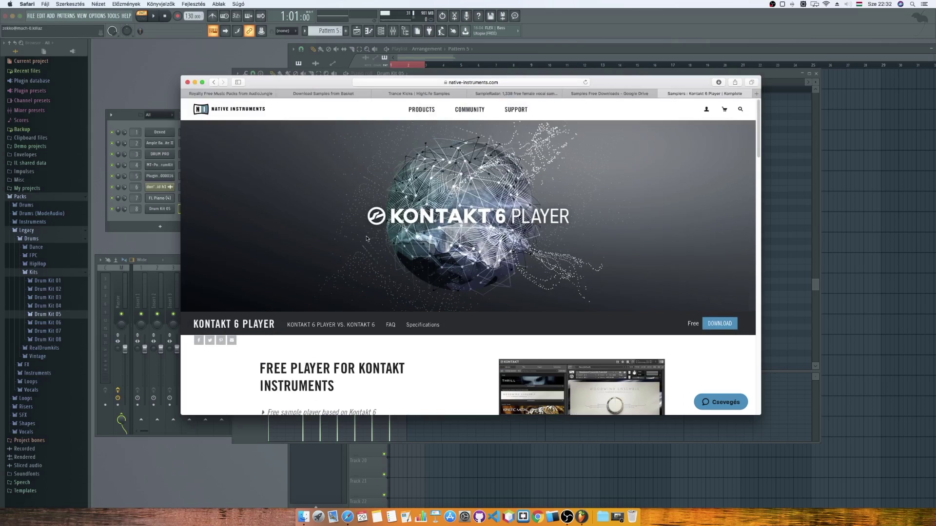
click(720, 324)
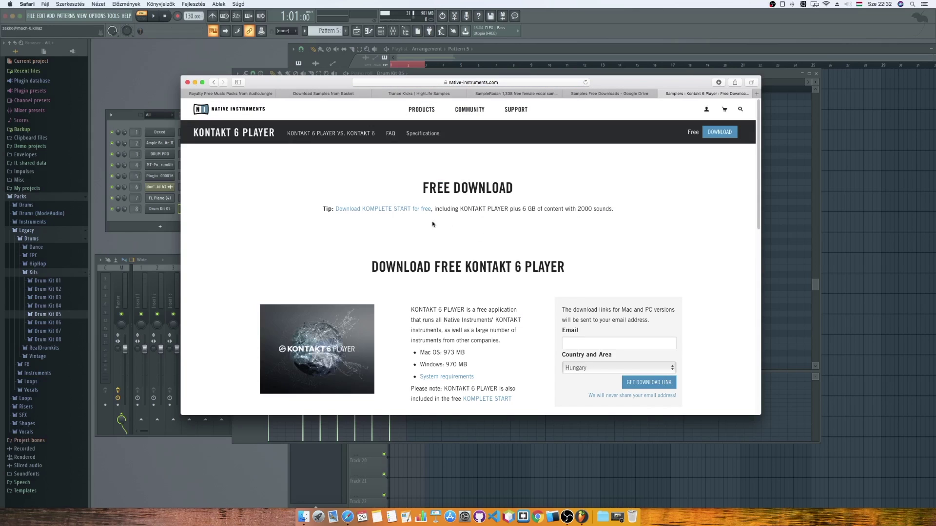
Request the Kontakt 6 Player download link using the autofilled e-mail address, then open Mail.
scroll(513, 222, down, 3)
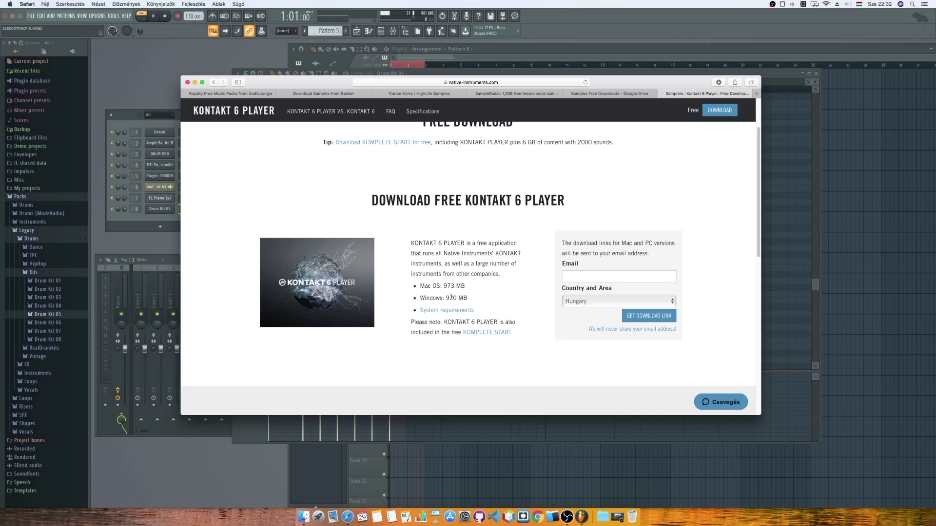
click(588, 275)
text(k)
key(Down)
key(Return)
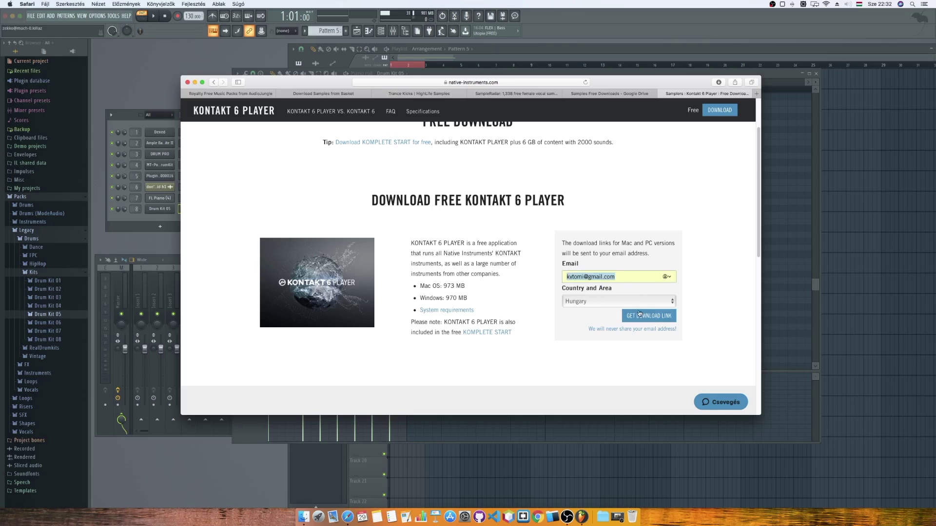
click(641, 315)
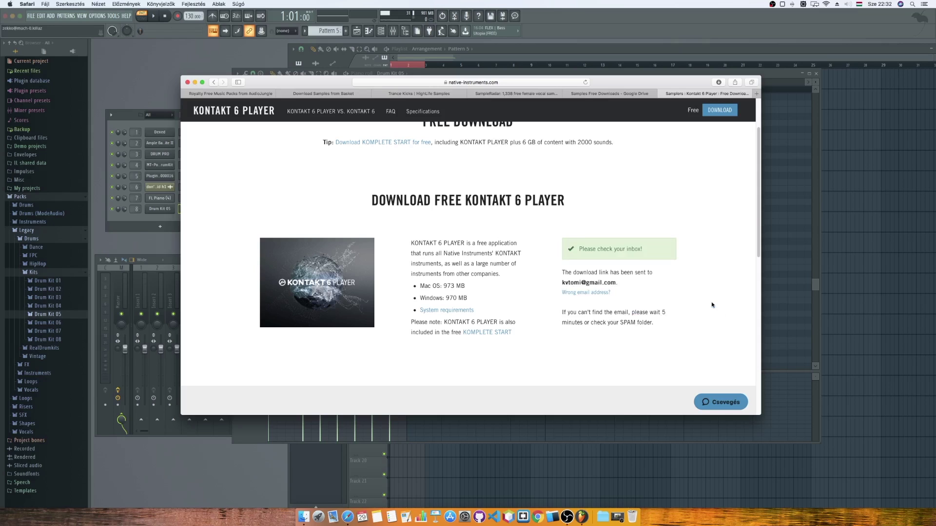
click(332, 517)
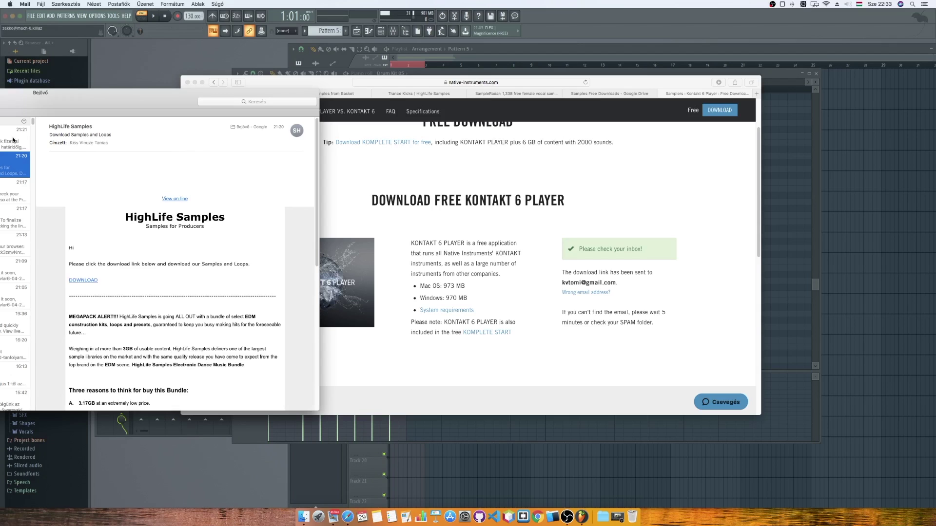
Open the Native Instruments 'Your download' e-mail and follow its Native Access link.
click(13, 140)
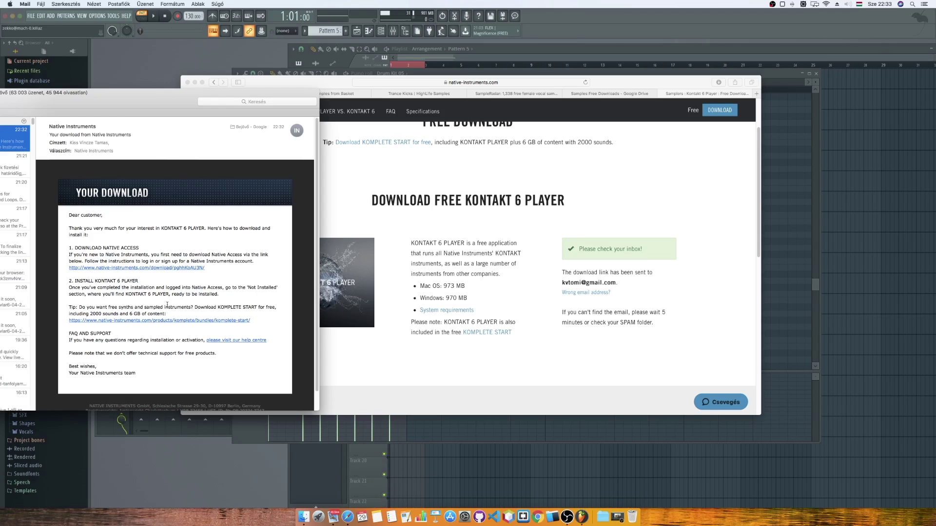
click(173, 268)
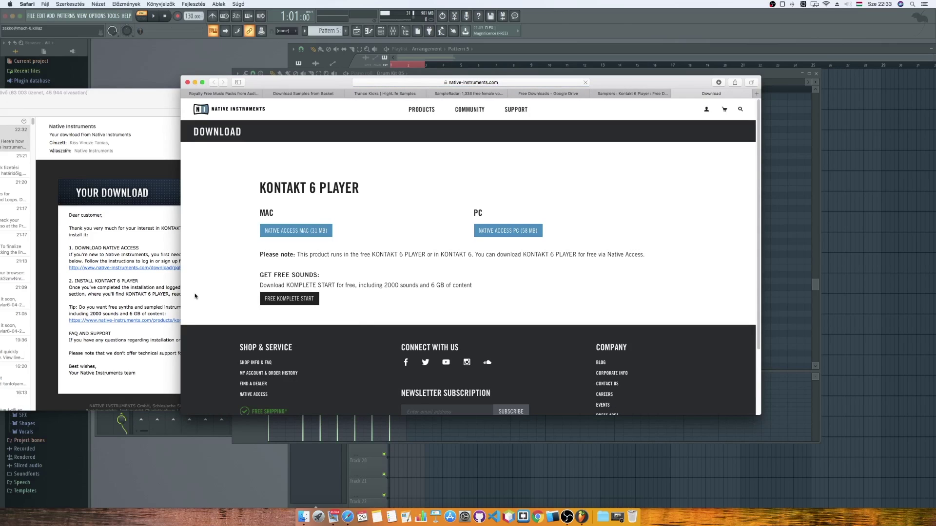
Download the Native Access Mac installer, allowing native-instruments.com downloads, and quit Mail.
click(307, 233)
click(521, 268)
key(super+Tab)
right_click(335, 514)
click(349, 483)
Open Native_Access_Installer.dmg from the Downloads stack.
click(602, 512)
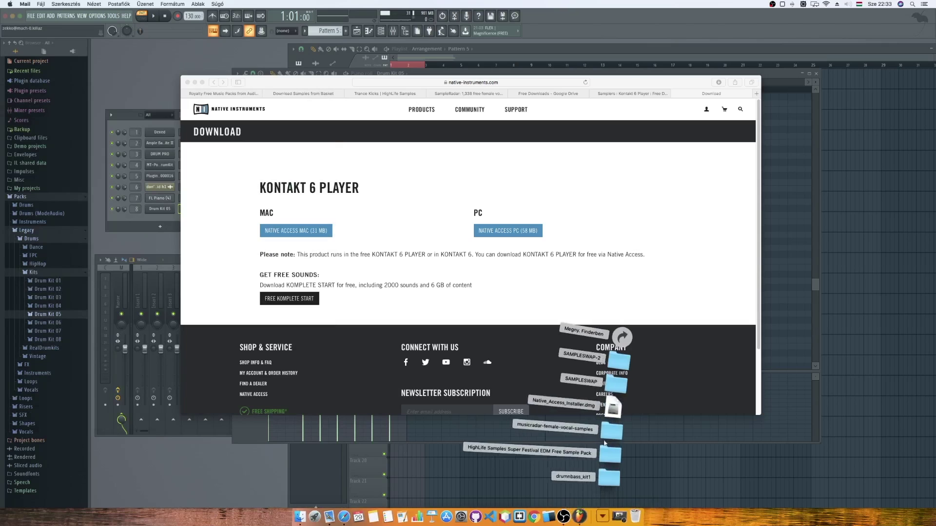
click(597, 510)
click(599, 511)
click(613, 411)
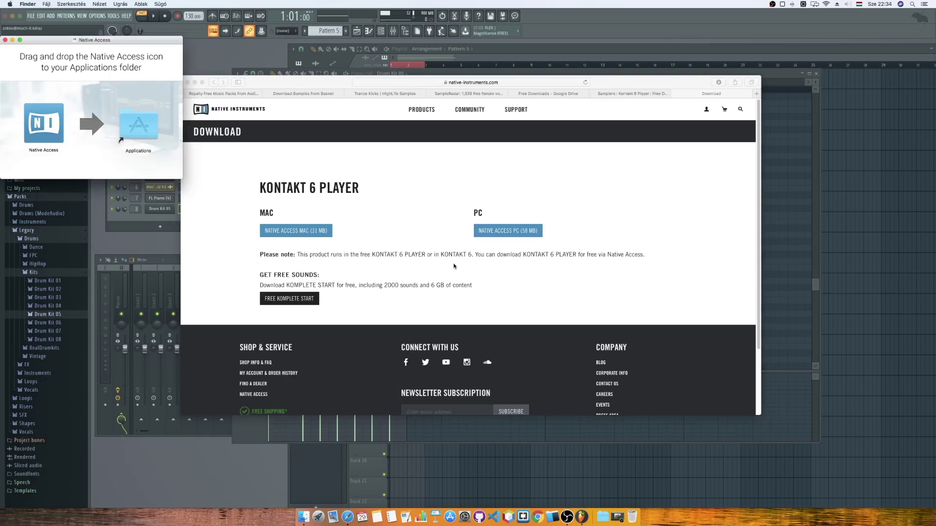
Centre the installer window and copy Native Access into the Applications folder.
drag(154, 39, 435, 162)
drag(329, 241, 410, 244)
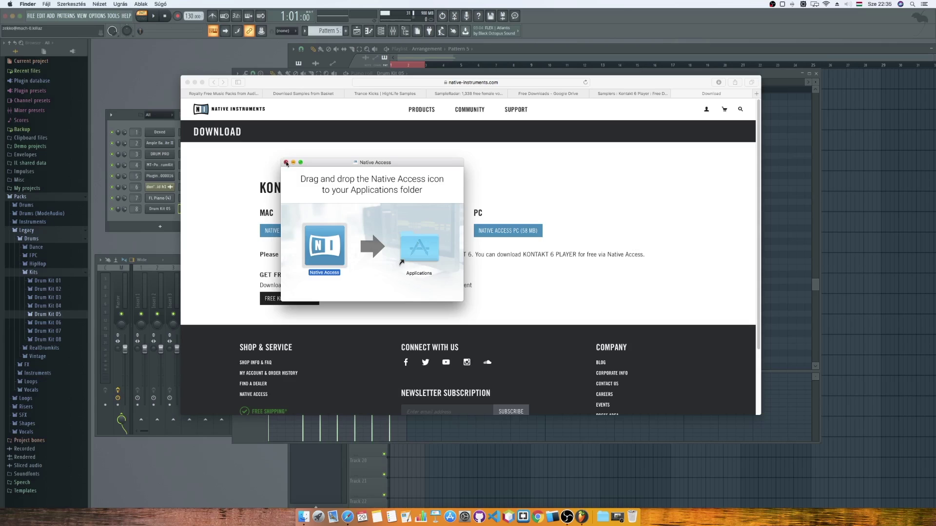
Close the Native Access installer and 606 Basic folder windows, leaving the Kontakt download page in front.
click(286, 162)
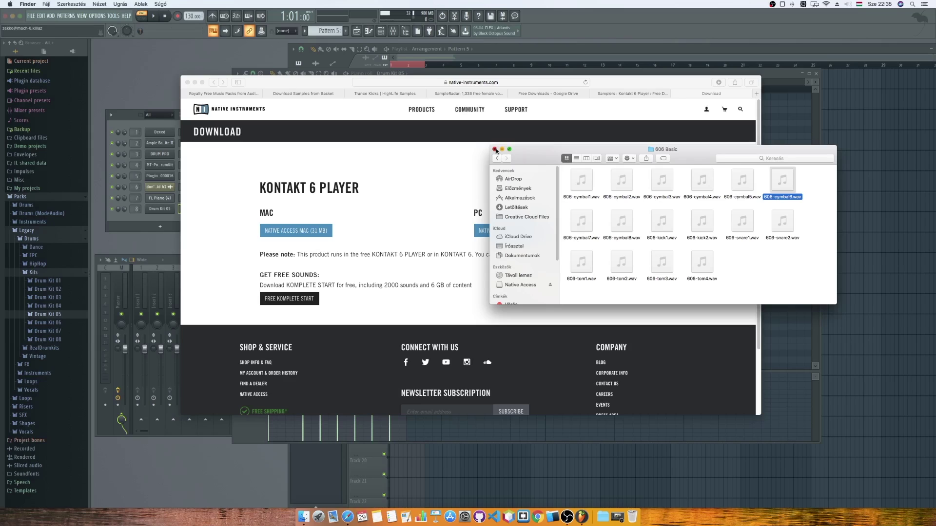
click(495, 150)
click(426, 190)
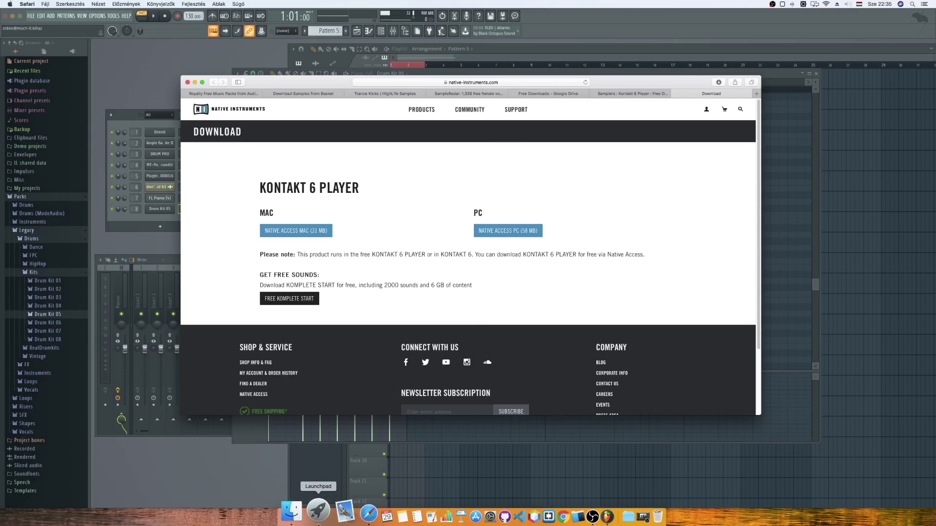
Launch Native Access from Launchpad, allow it to open, and authorise its helper tool with the admin password.
click(321, 514)
scroll(438, 242, up, 2)
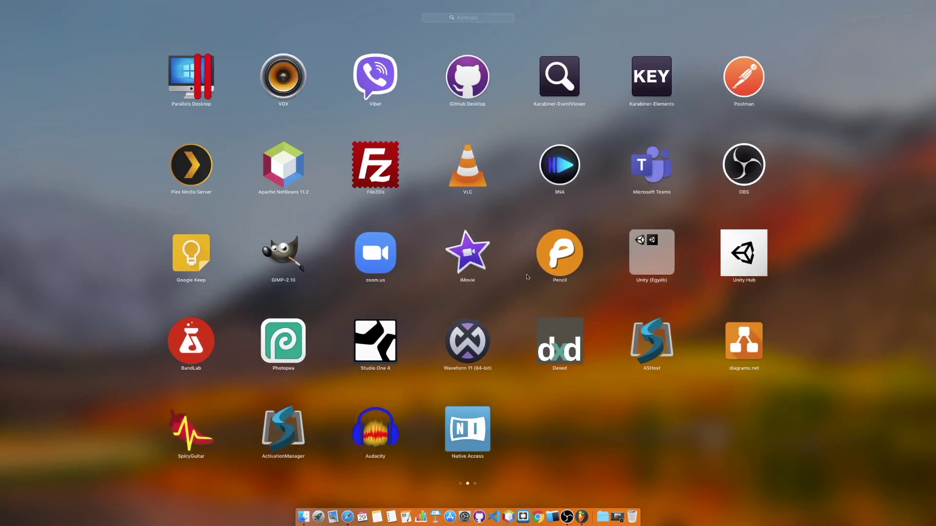
click(464, 432)
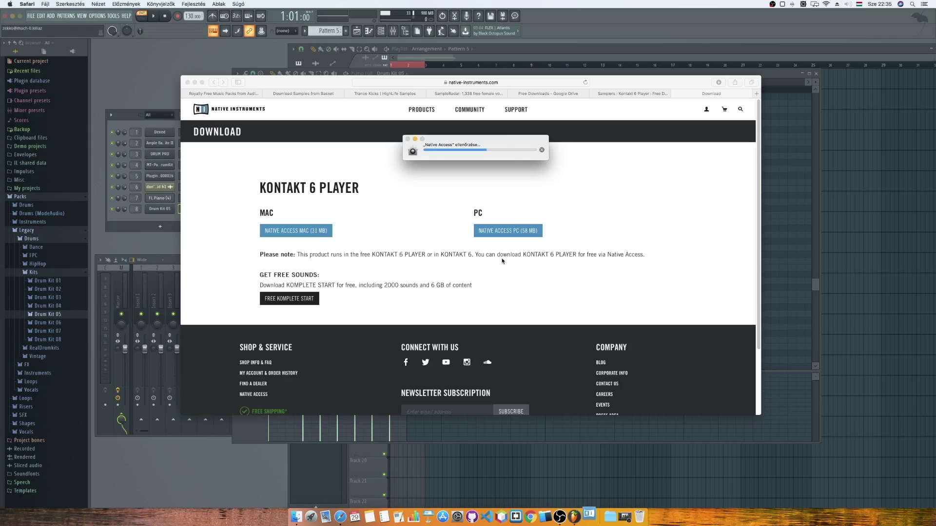
click(551, 166)
text(••••)
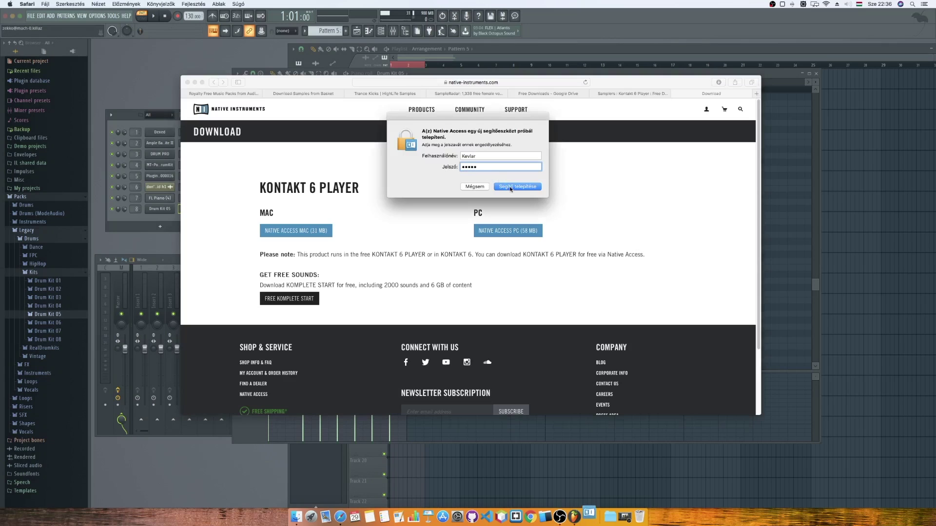
click(510, 186)
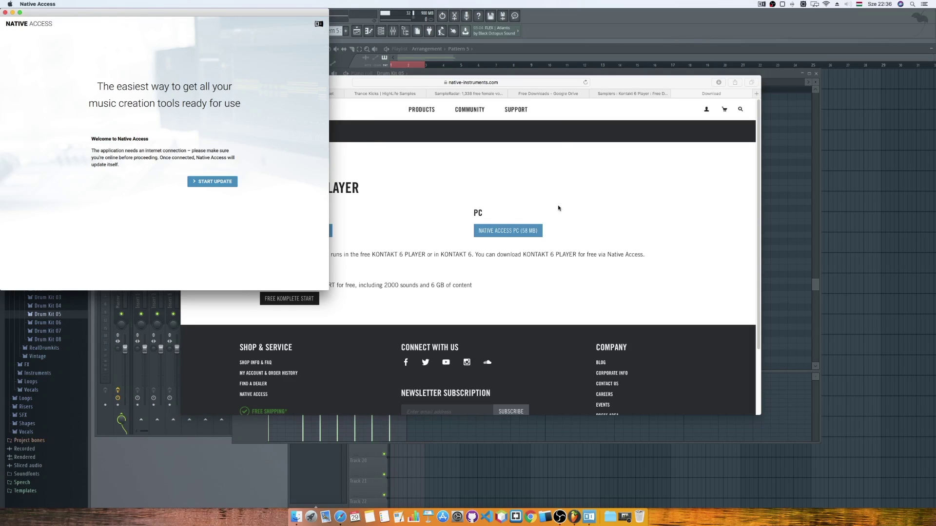
Start the Native Access self-update and authorise it with the admin password.
click(229, 183)
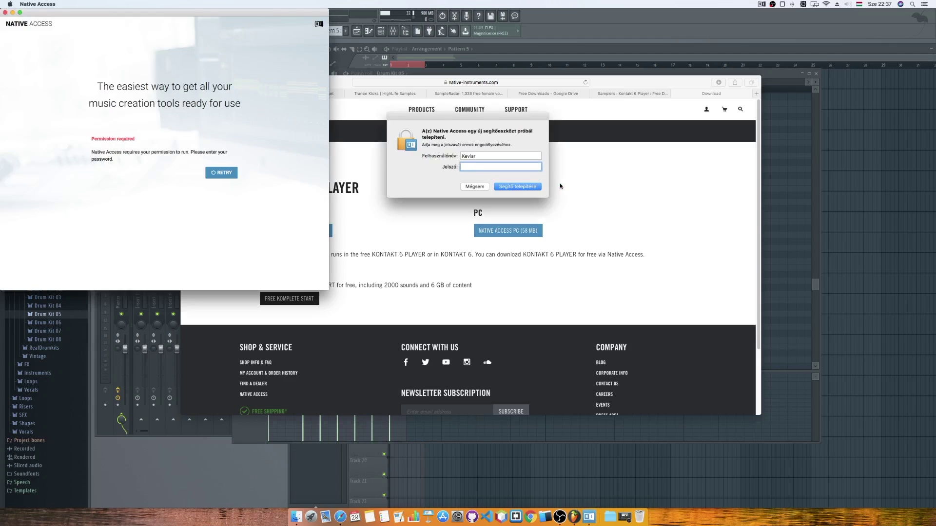
text(****)
key(Return)
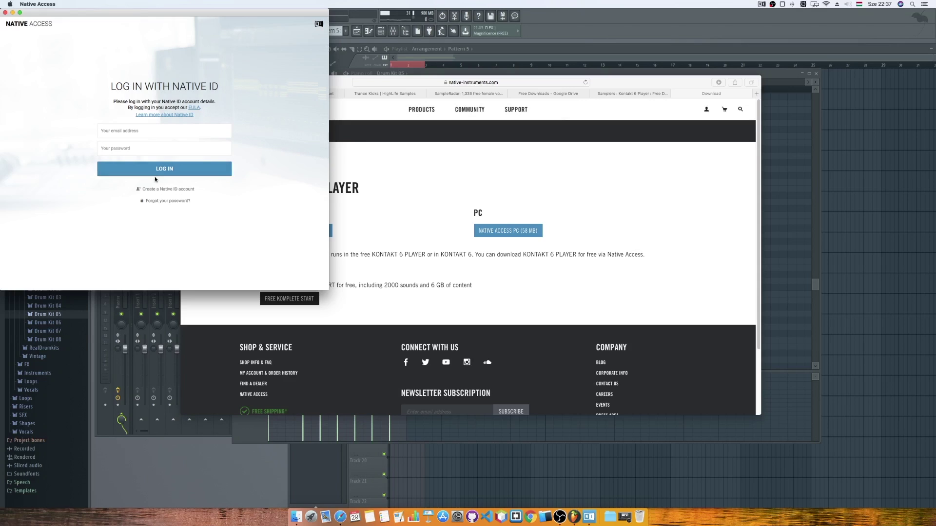
Create a Native ID account with first name, last name, e-mail and password, accepting the EULA.
click(177, 190)
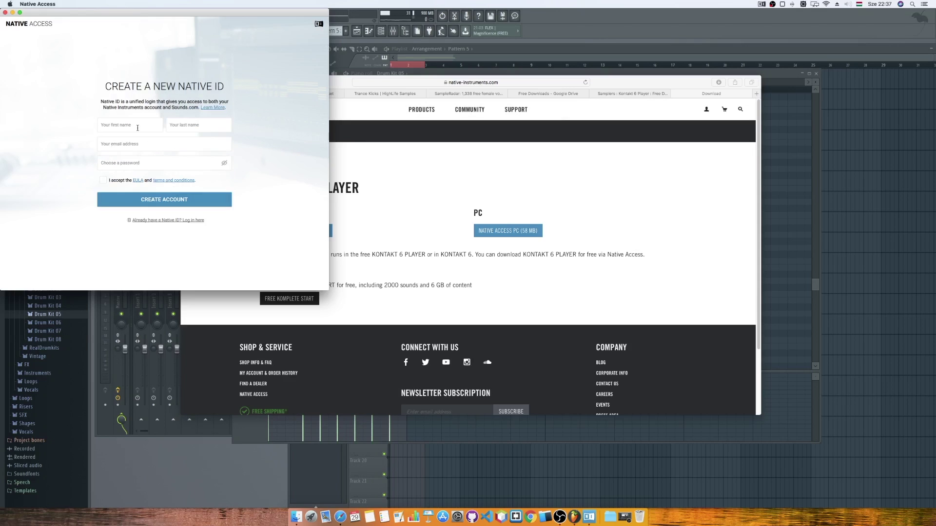
click(138, 128)
key(Tab)
key(Tab)
key(Tab)
text(••)
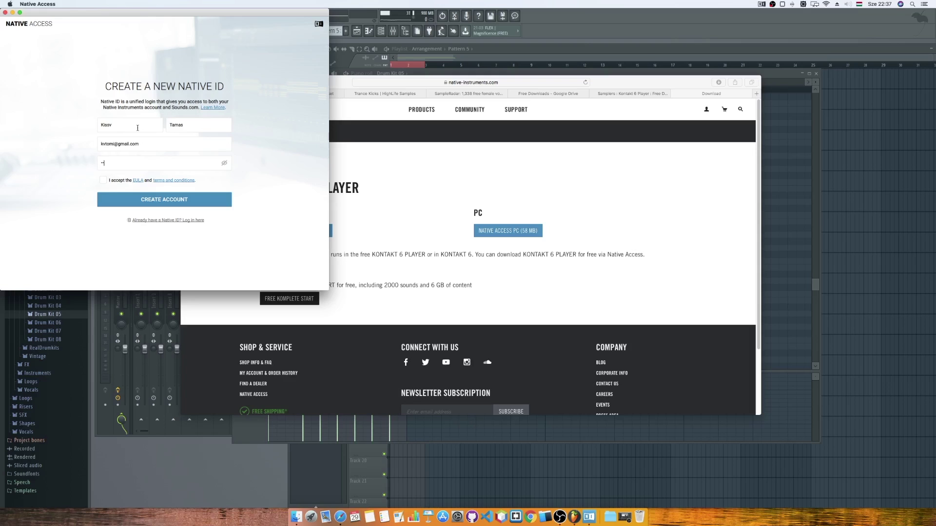
text(•••••••)
click(102, 180)
click(116, 198)
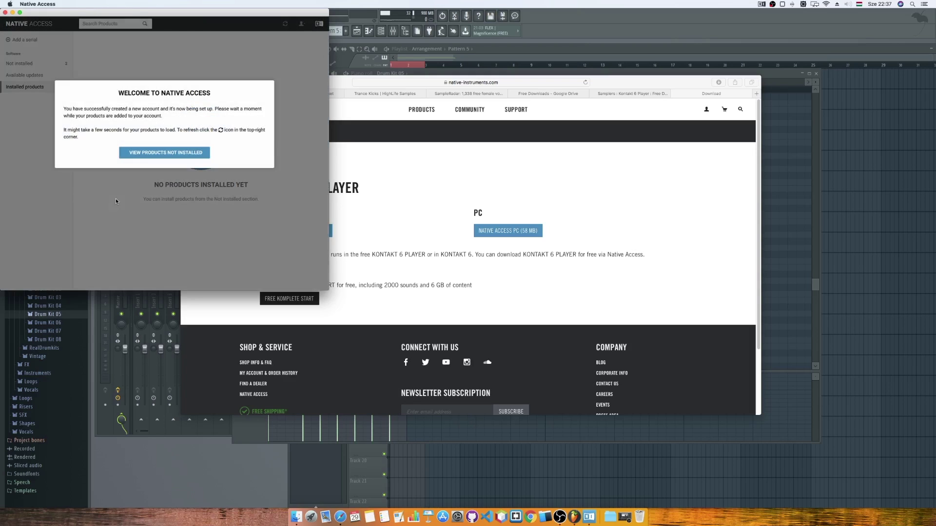
List the not-installed products, check Kontakt 6 Player's details, and begin installing it.
click(145, 155)
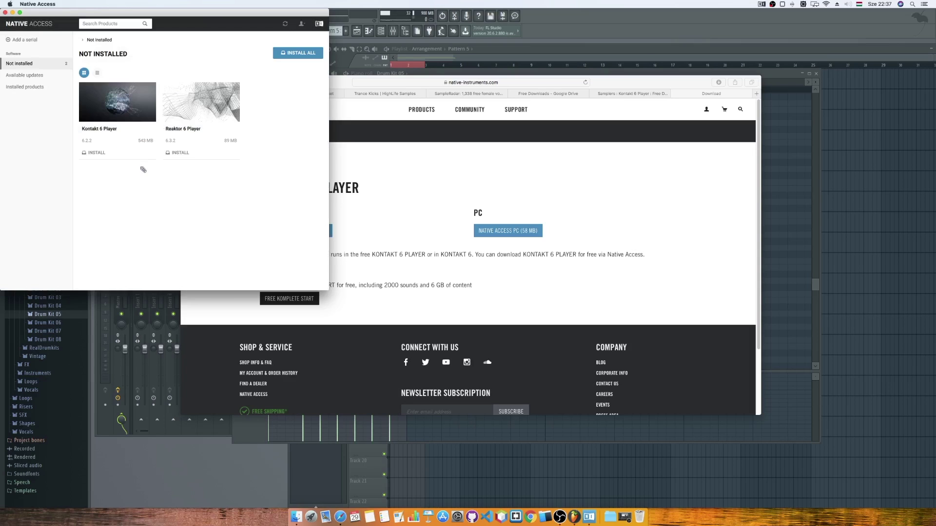
click(116, 110)
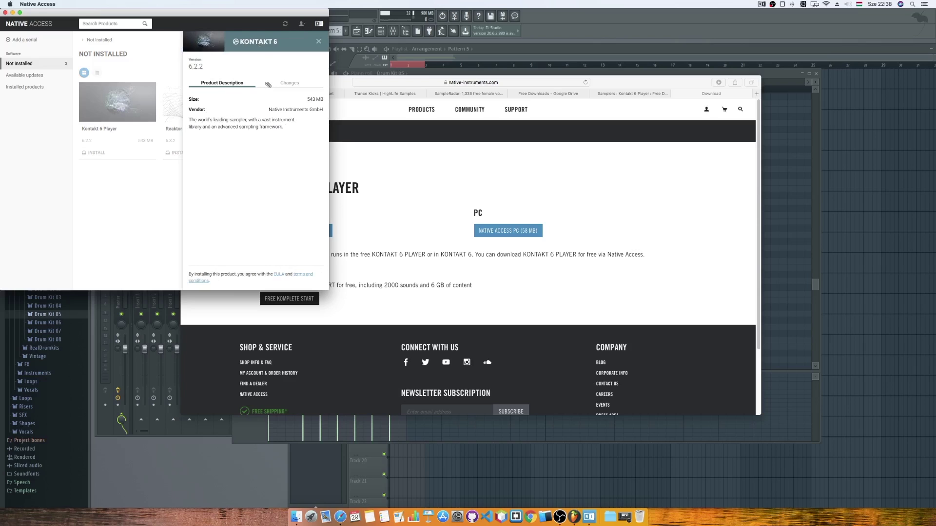
click(151, 176)
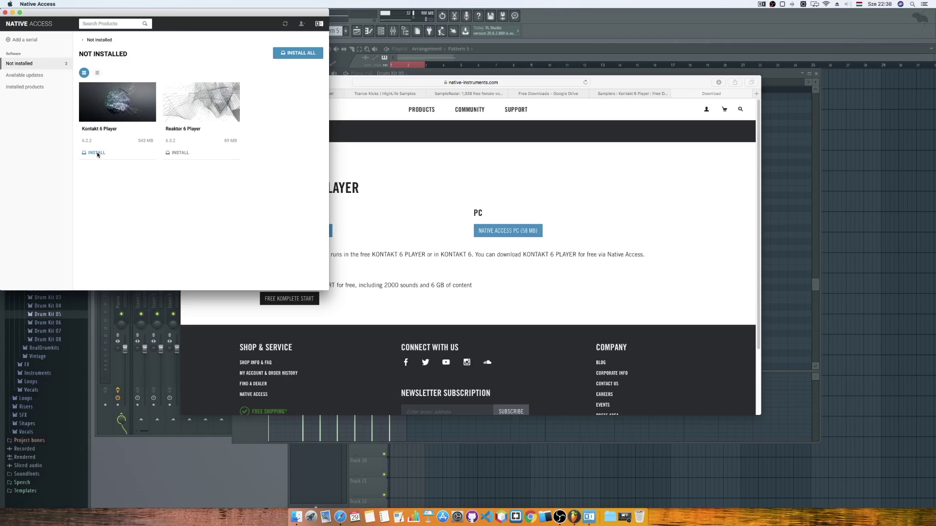
click(97, 153)
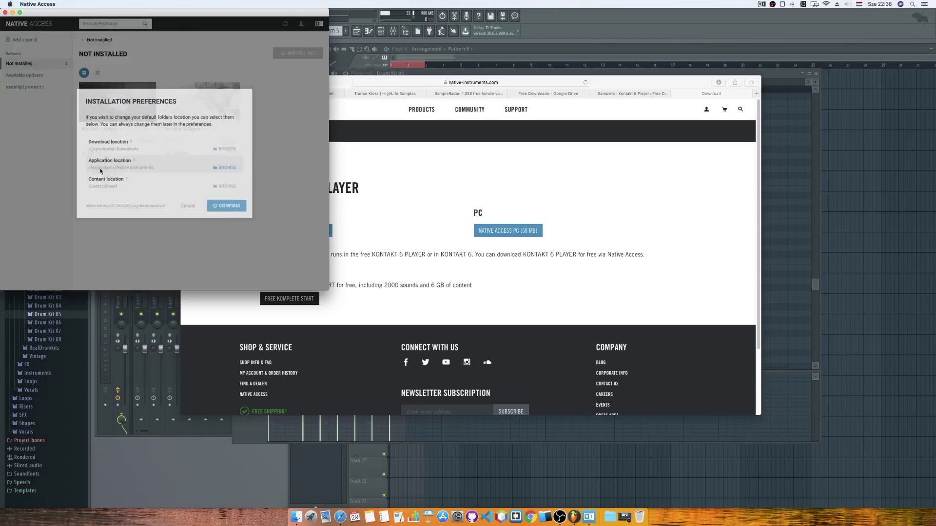
Install Kontakt 6 Player to the default locations and verify it under Installed products.
click(227, 206)
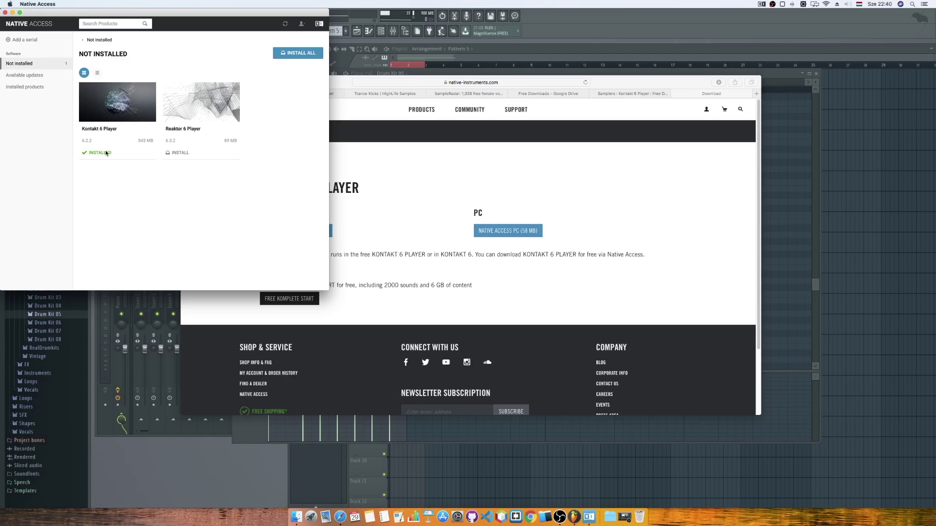
mouse_move(111, 94)
drag(163, 22, 653, 96)
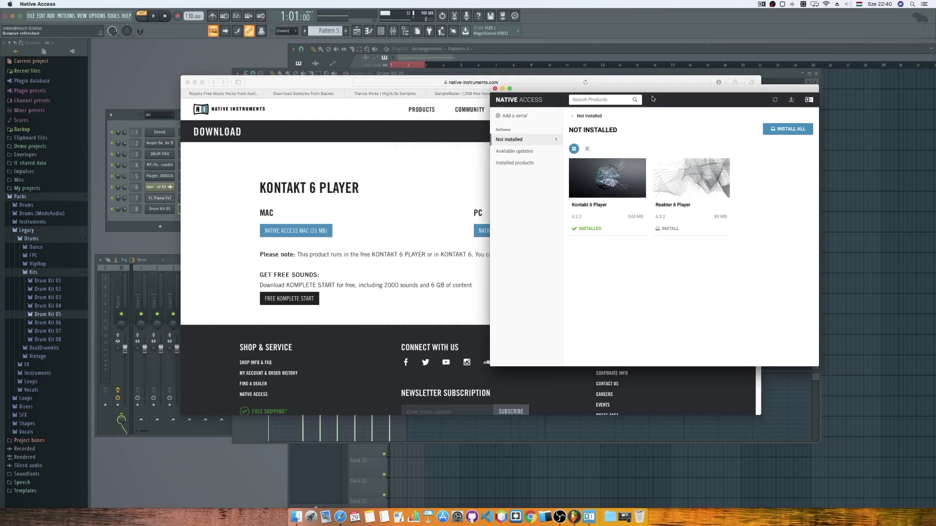
click(618, 171)
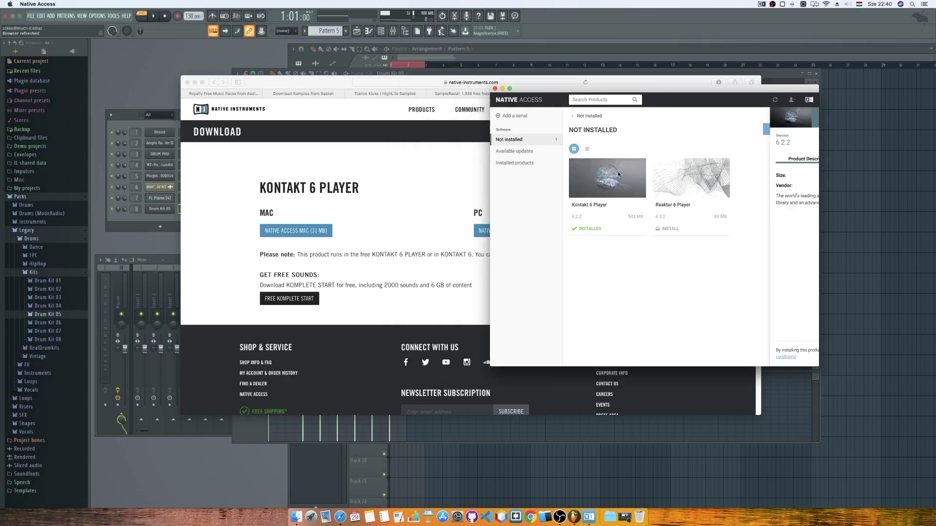
click(615, 296)
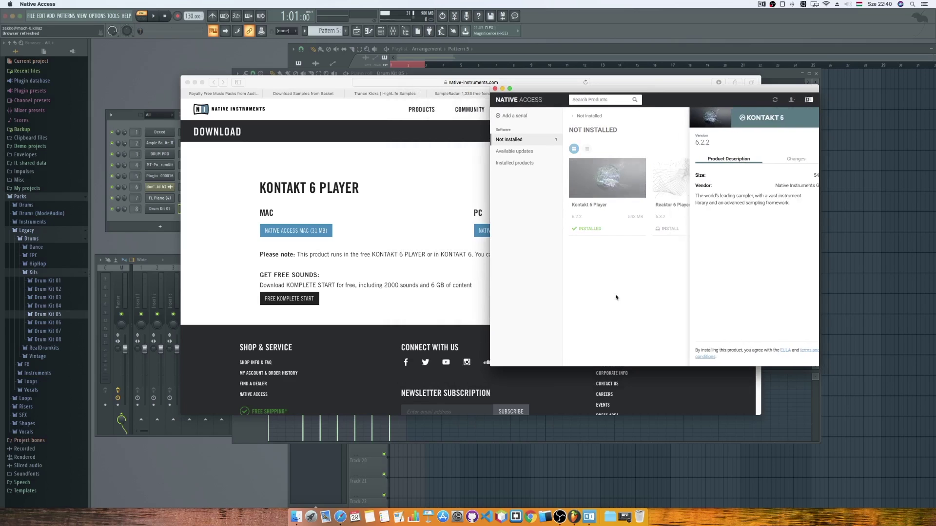
click(532, 163)
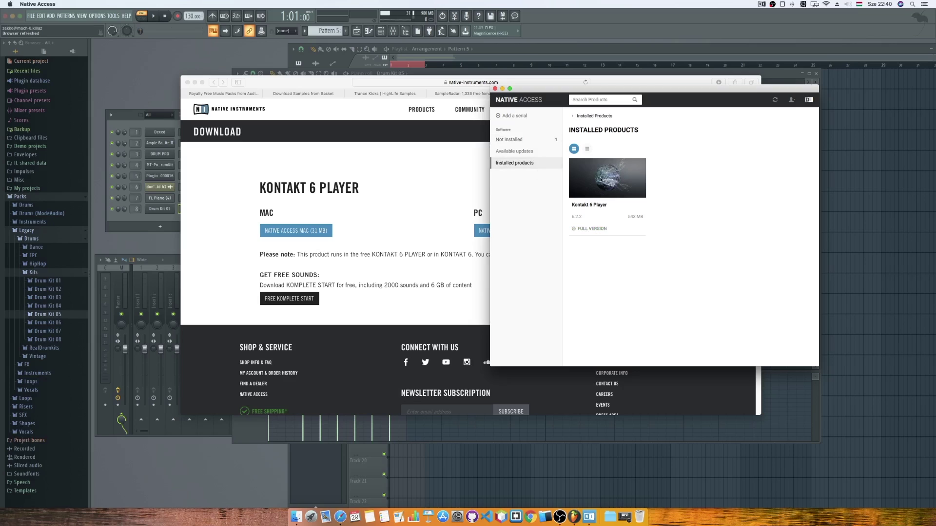
click(418, 182)
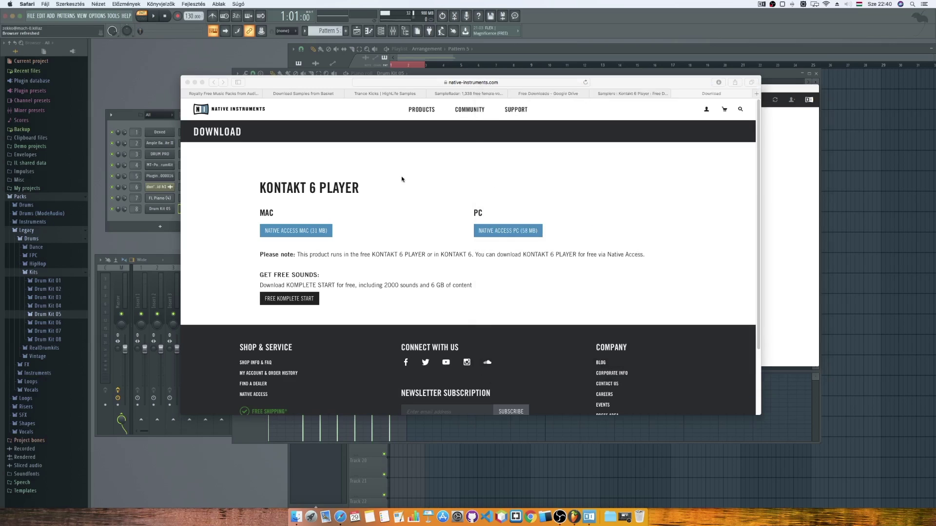
Launch standalone Kontakt from the Native Instruments folder, enter the admin password and accept the audio settings.
click(311, 513)
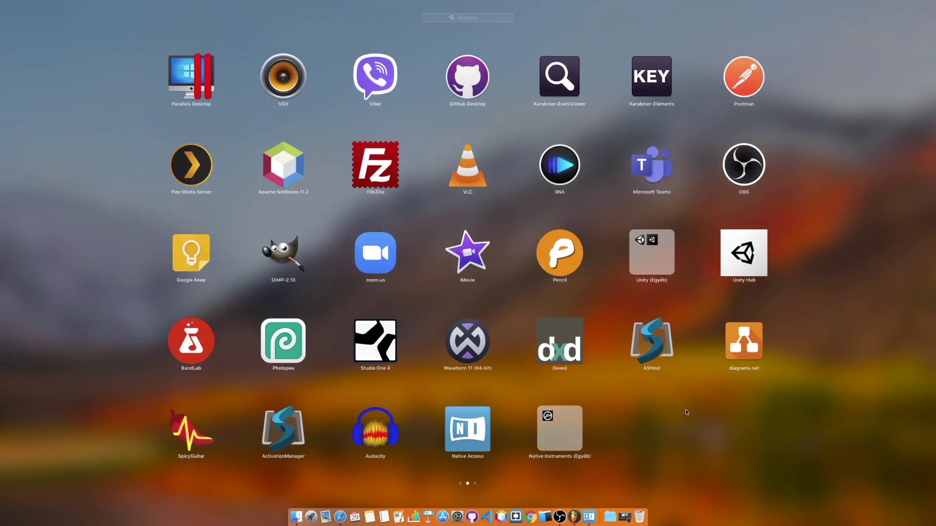
click(559, 428)
click(195, 268)
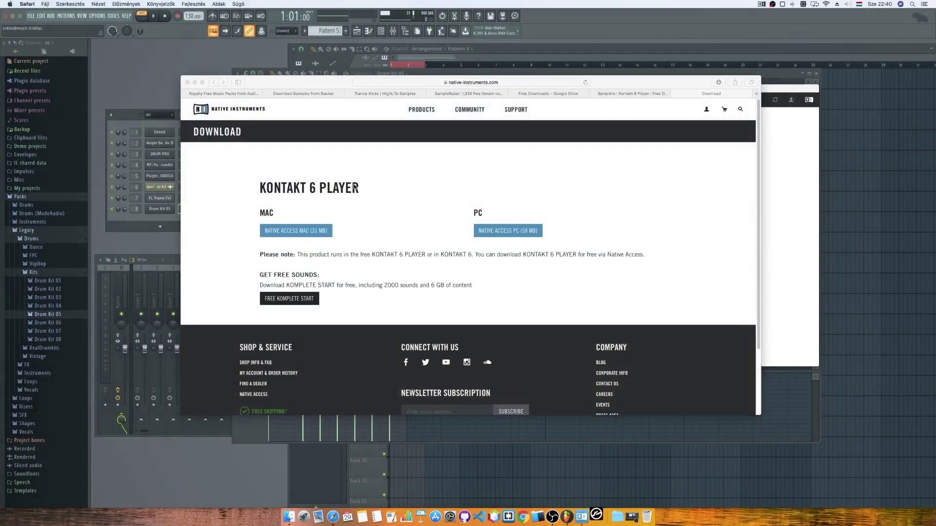
text(•••)
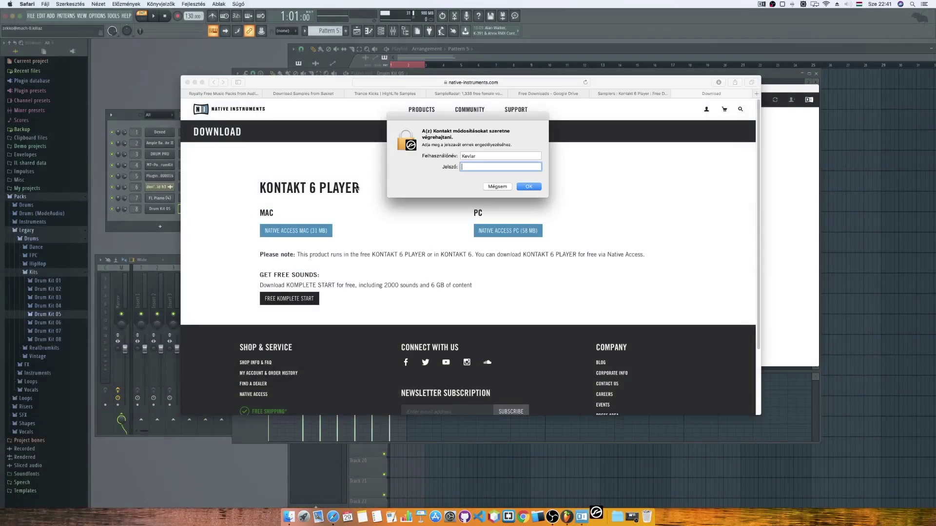
text(•)
key(Return)
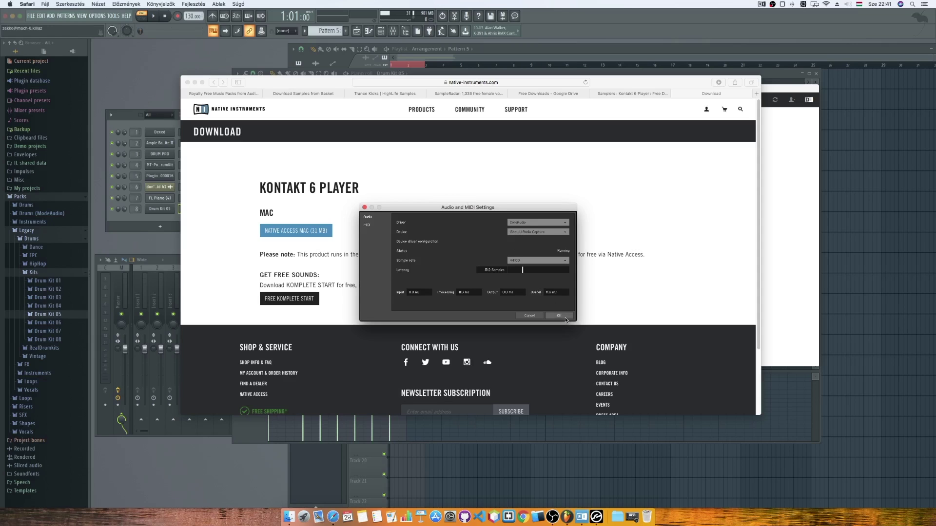
click(565, 319)
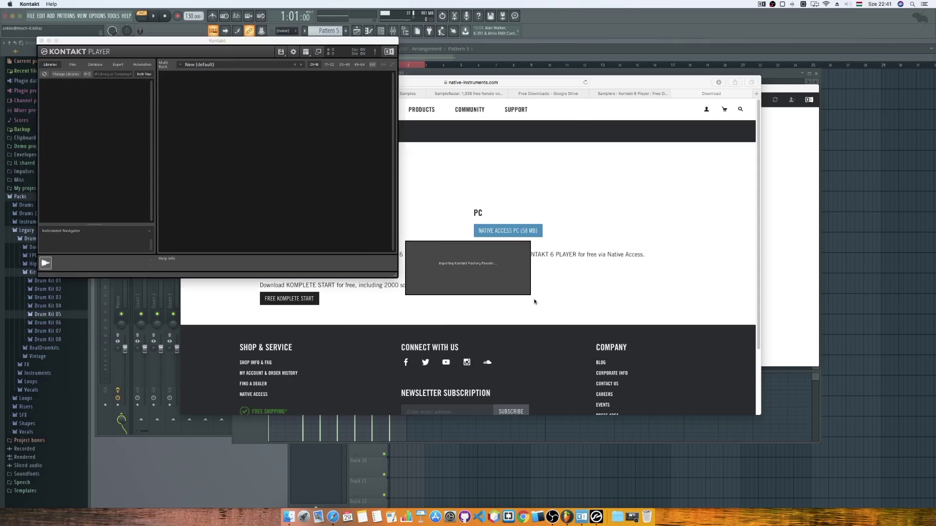
Quit the standalone Kontakt Player from its dock menu and return to FL Studio.
drag(298, 42, 525, 171)
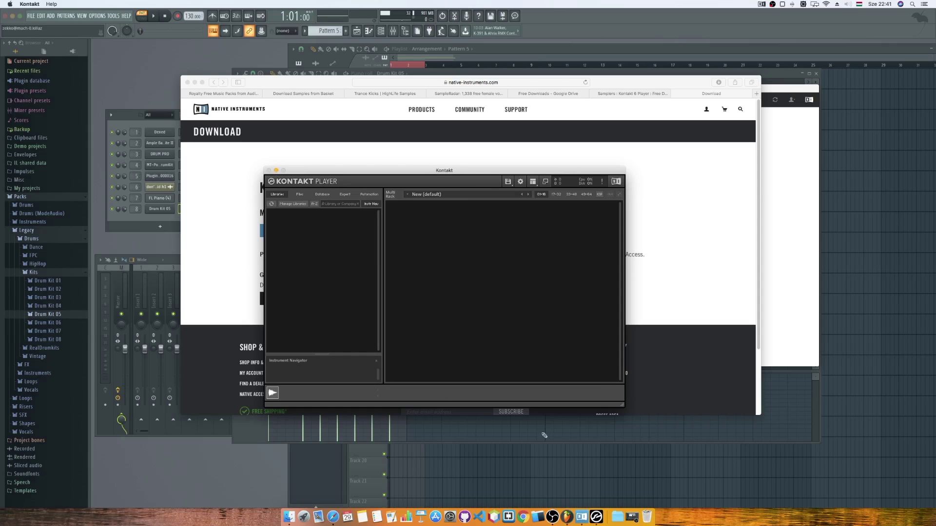
right_click(595, 513)
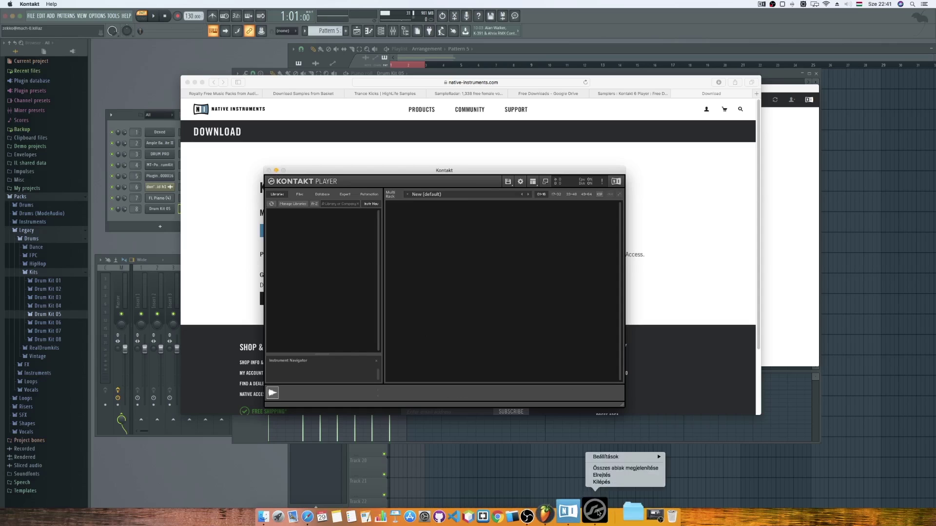
click(601, 483)
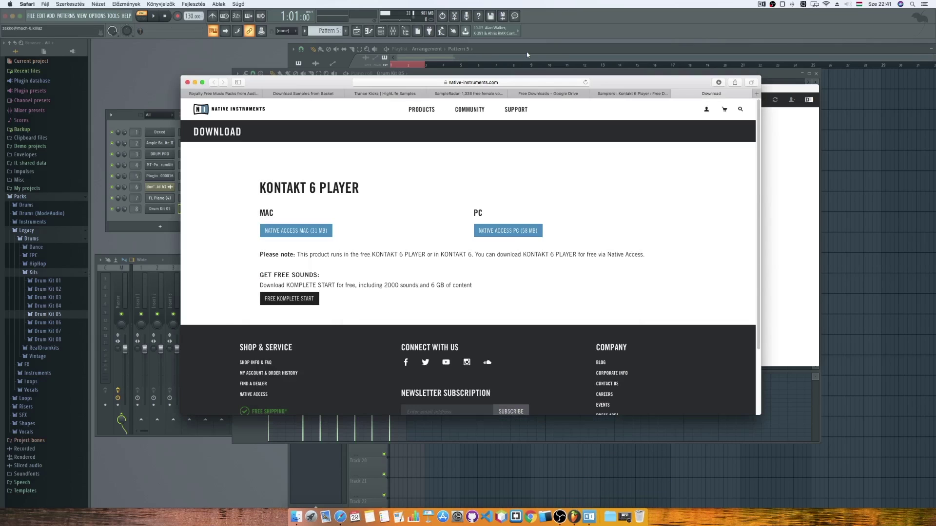
click(527, 54)
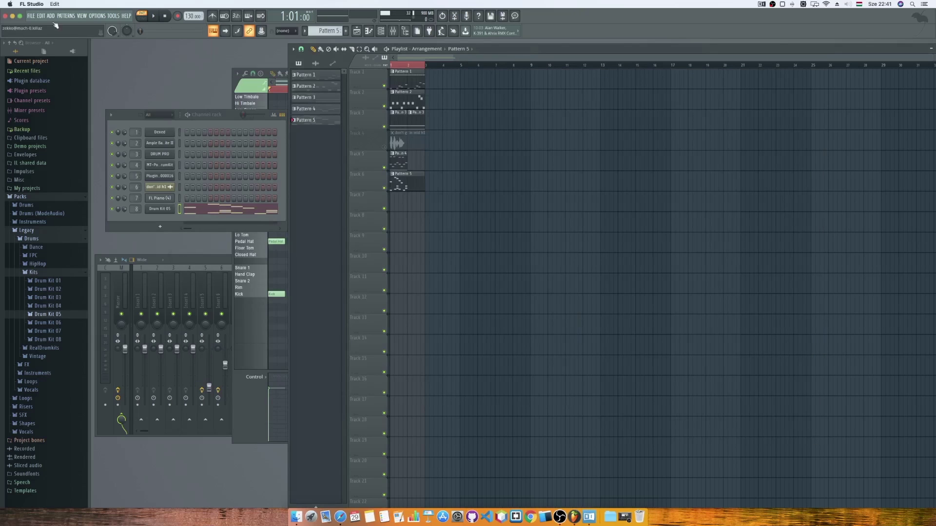
click(18, 196)
click(72, 51)
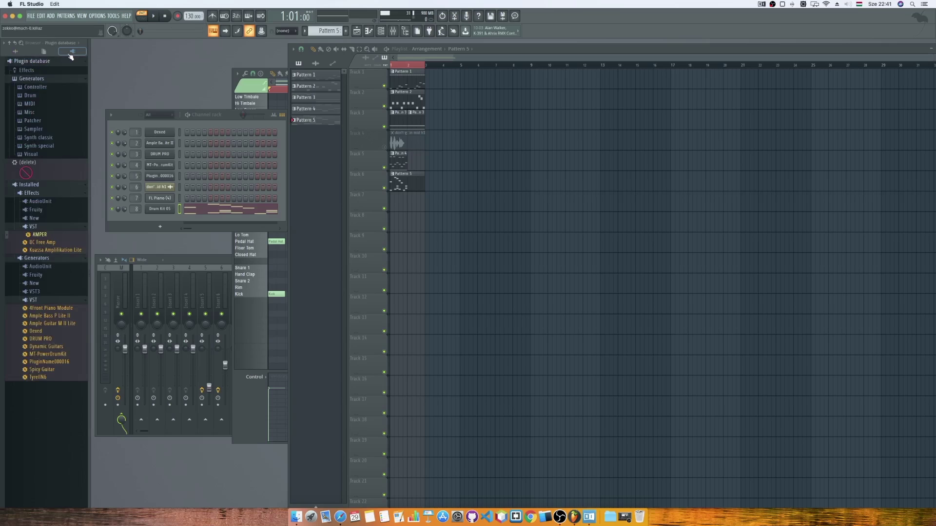
click(44, 194)
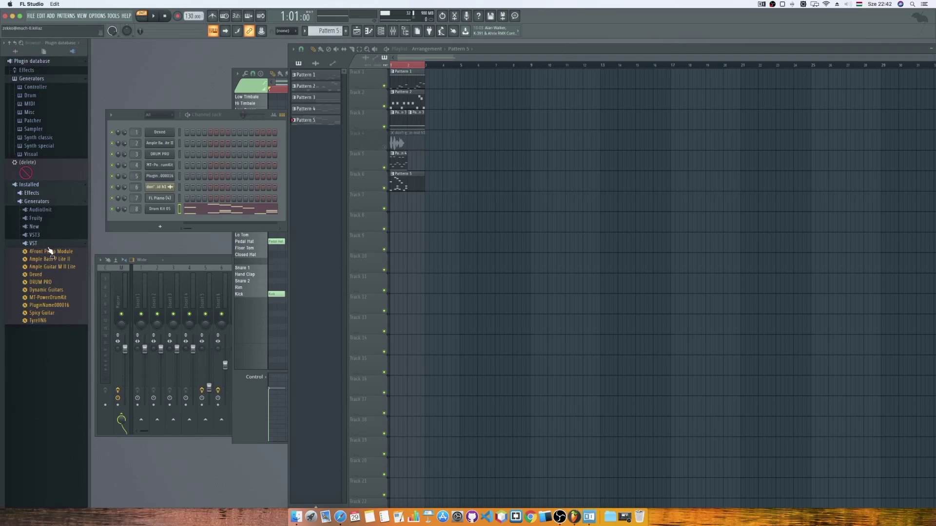
click(20, 43)
text(kontakt)
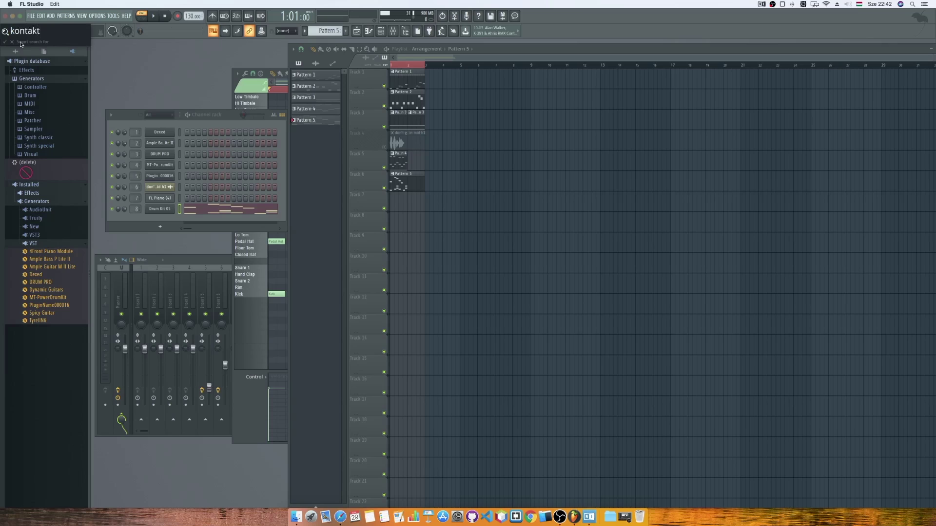
key(Return)
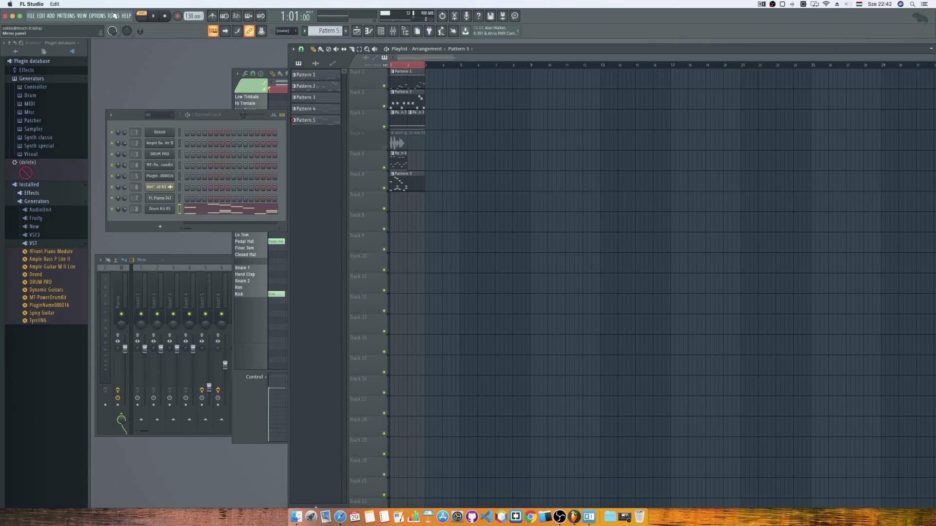
Rescan installed plugins in FL Studio's Plugin Manager so Kontakt is detected, then close it.
click(94, 15)
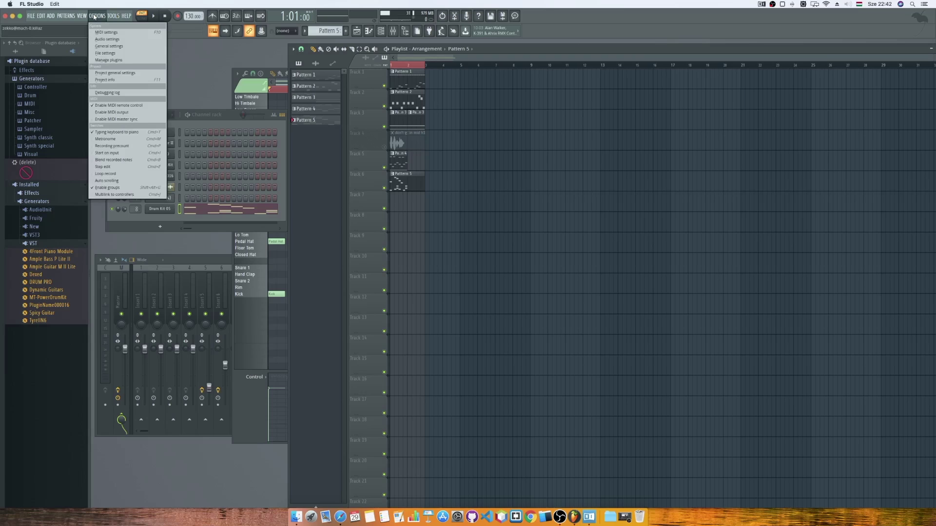
click(113, 60)
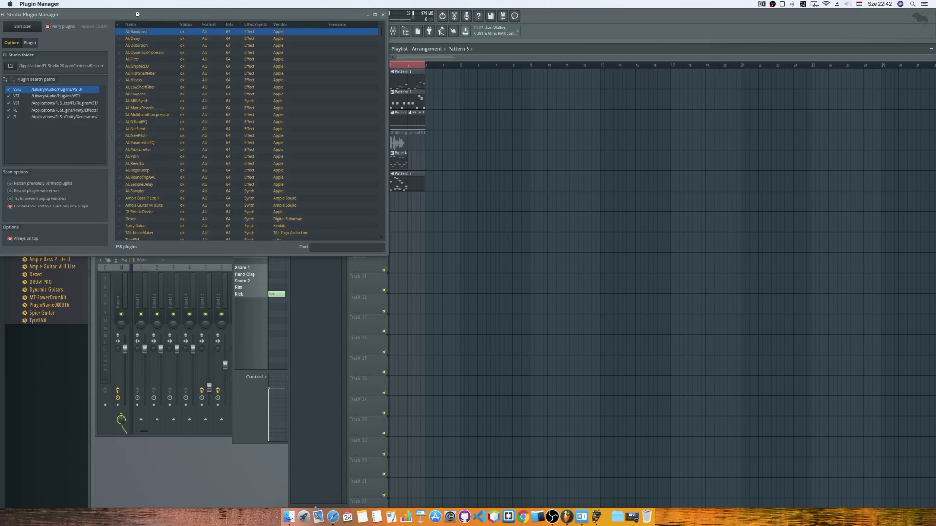
drag(141, 14, 322, 91)
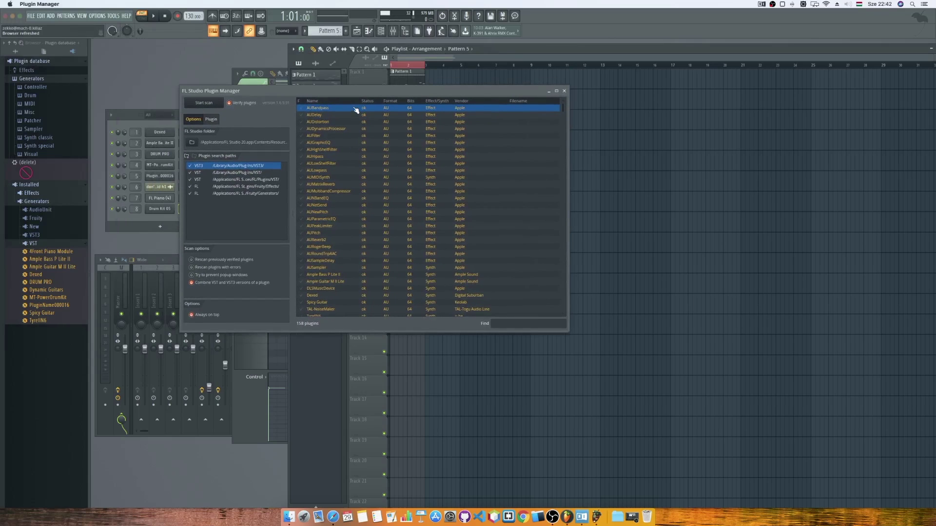
drag(563, 107, 562, 268)
click(516, 322)
click(209, 103)
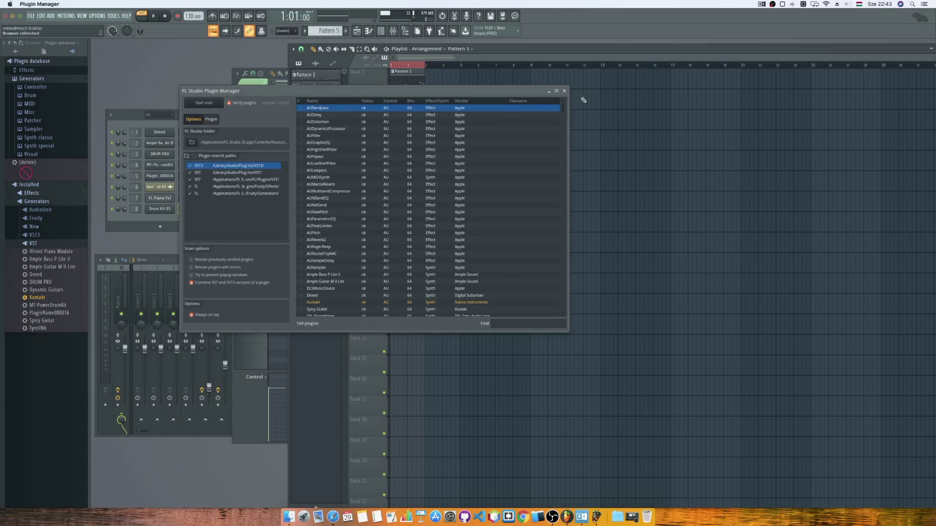
click(565, 91)
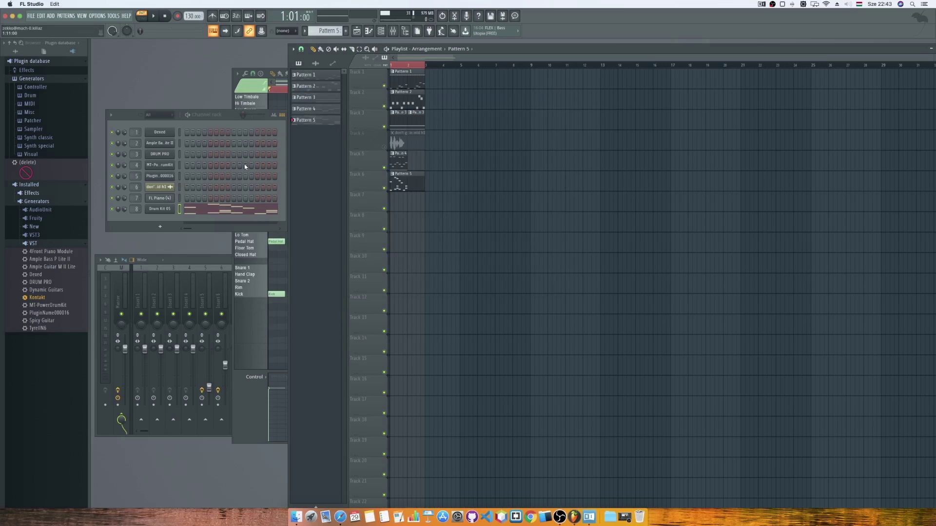
Add Kontakt from the Generators browser as a new channel-rack channel and close its plugin window.
drag(43, 301, 154, 219)
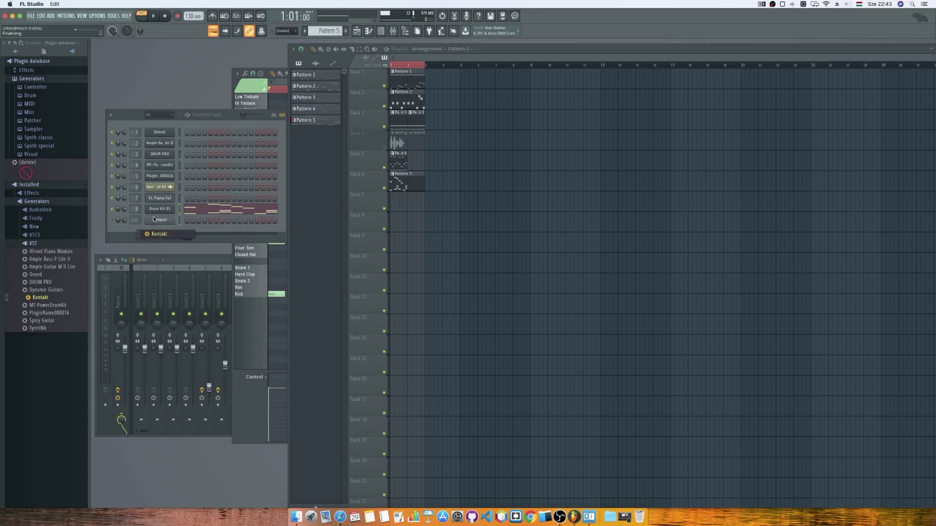
drag(172, 60, 469, 162)
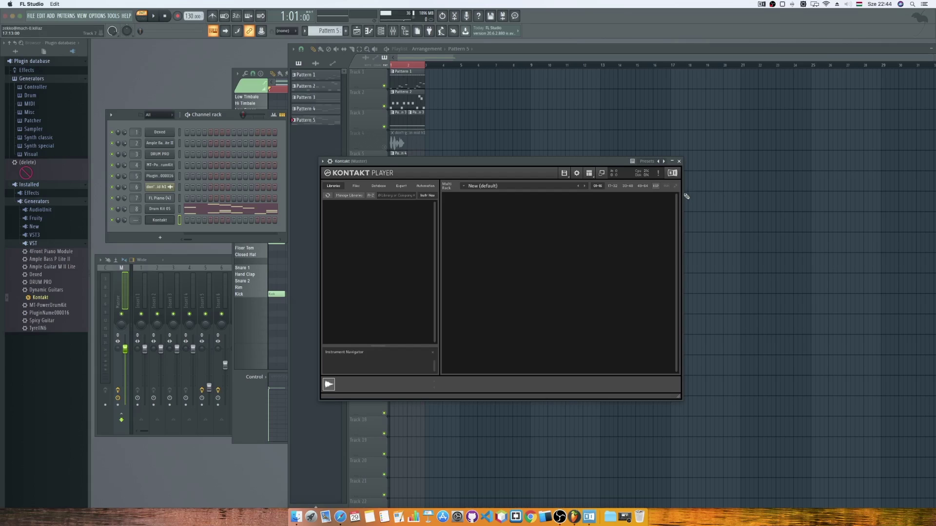
click(679, 161)
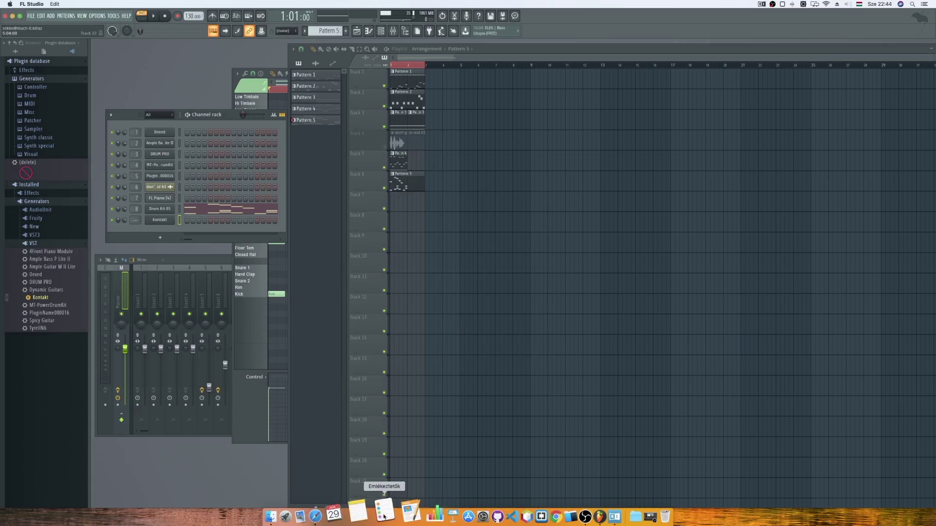
click(340, 516)
Open the free Komplete Start page and request the Komplete Start download for Native Access.
click(302, 302)
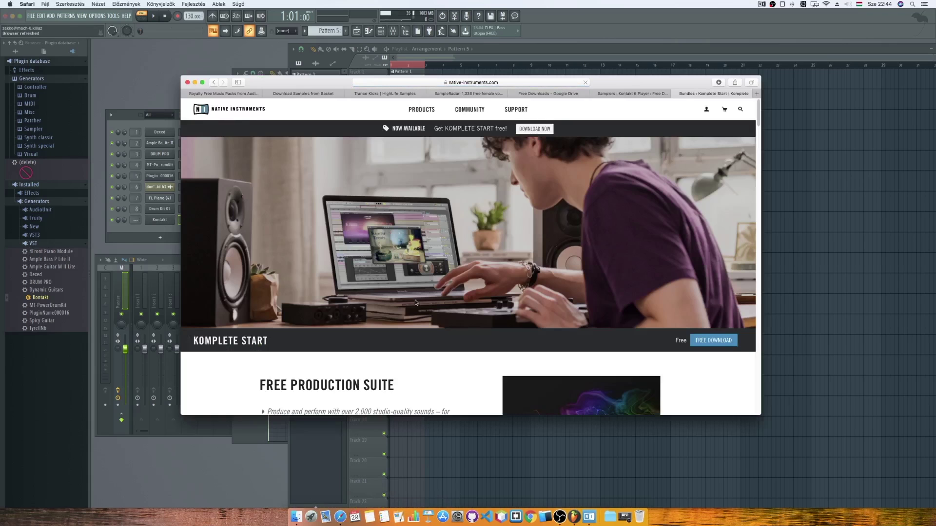
scroll(415, 302, down, 5)
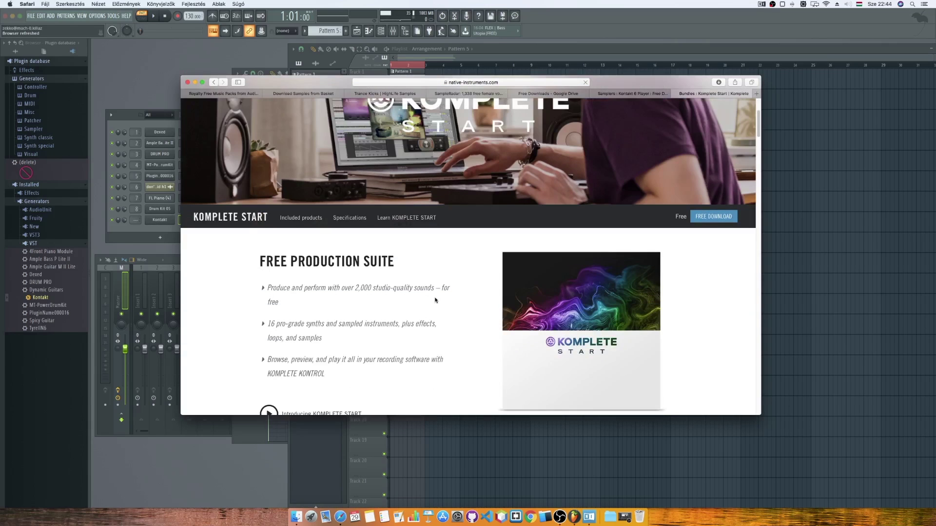
scroll(434, 301, down, 3)
scroll(436, 300, down, 2)
scroll(435, 300, down, 1)
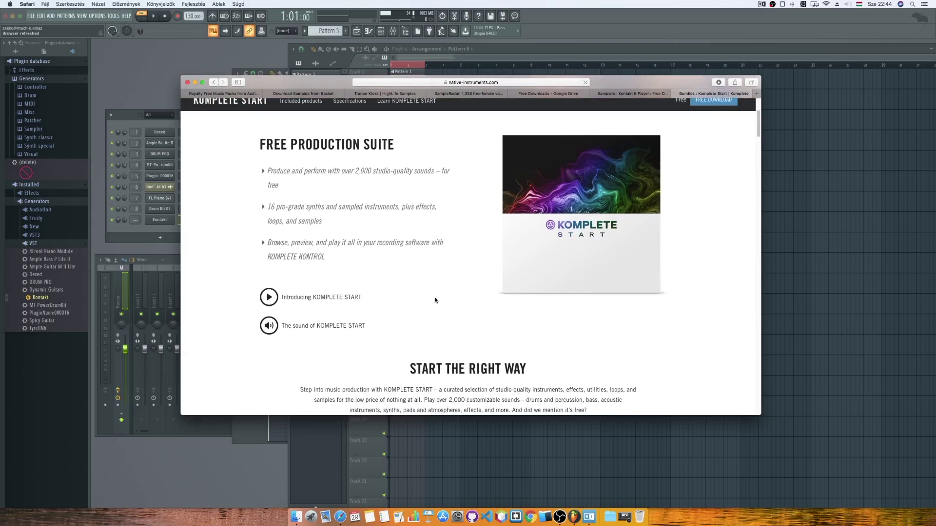
scroll(435, 300, down, 2)
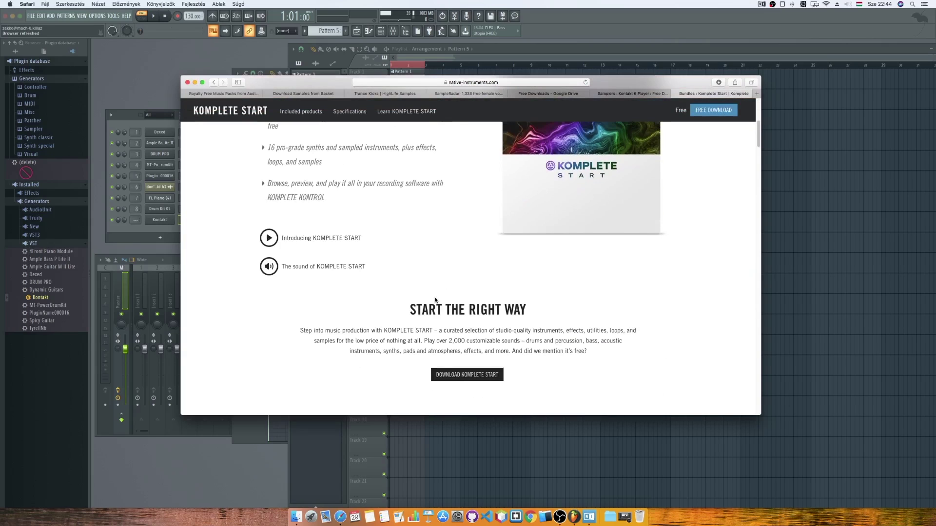
scroll(453, 314, down, 2)
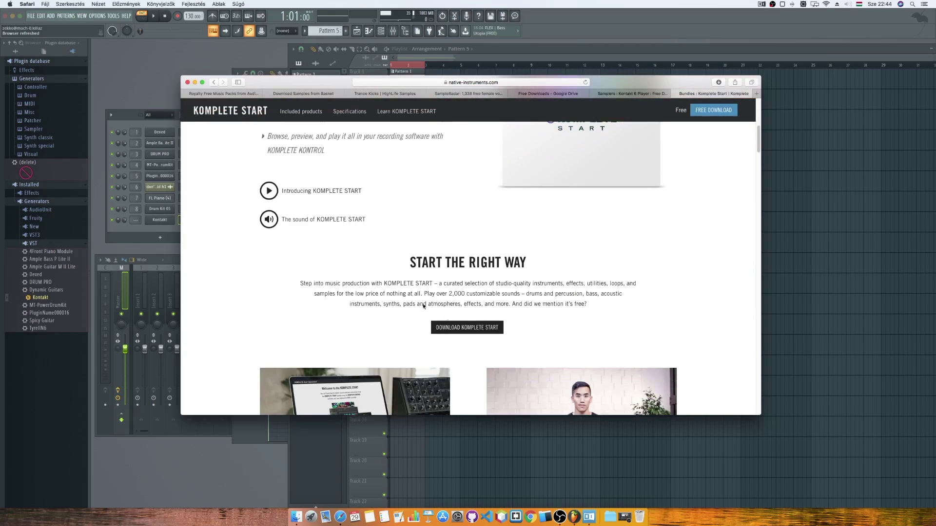
click(475, 330)
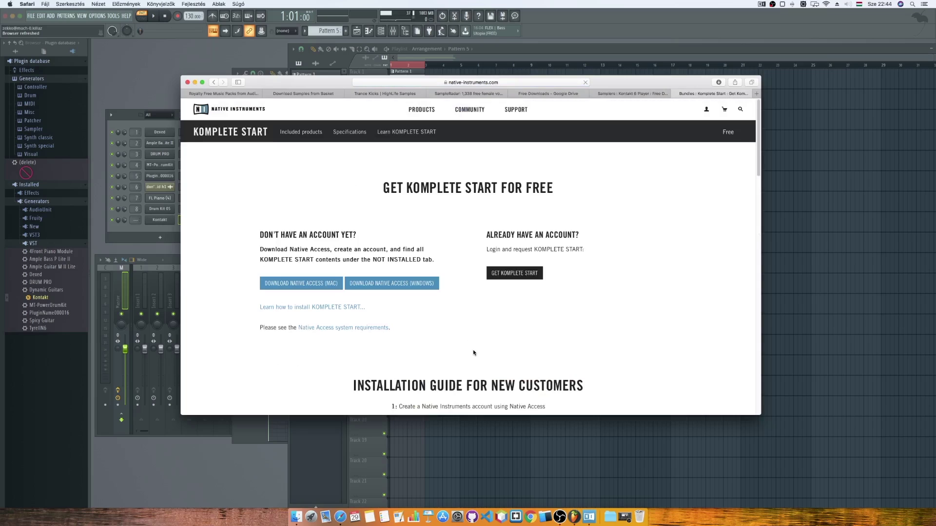
scroll(461, 347, down, 1)
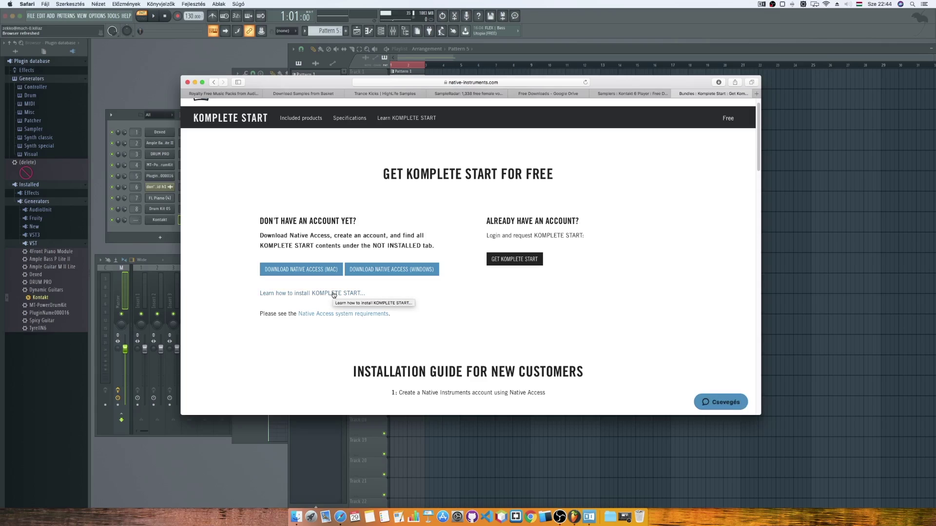
scroll(433, 301, down, 5)
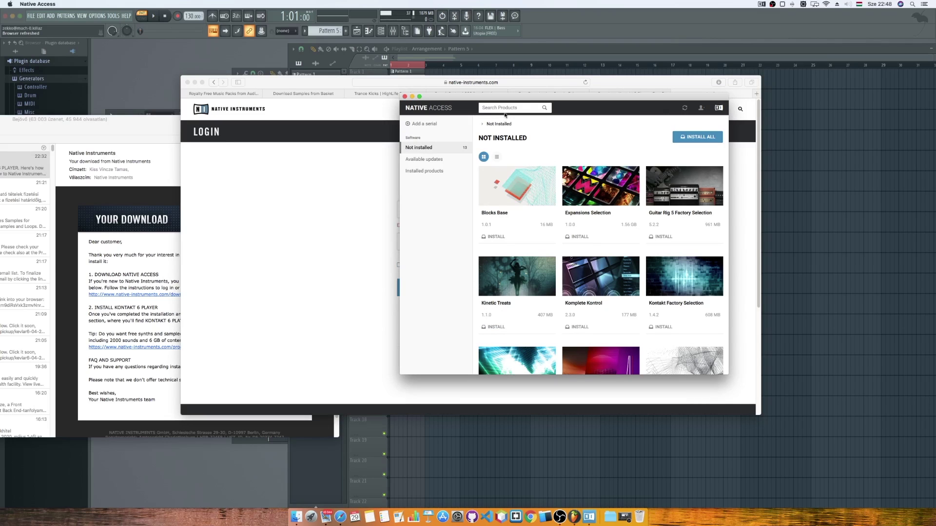
drag(547, 100, 521, 103)
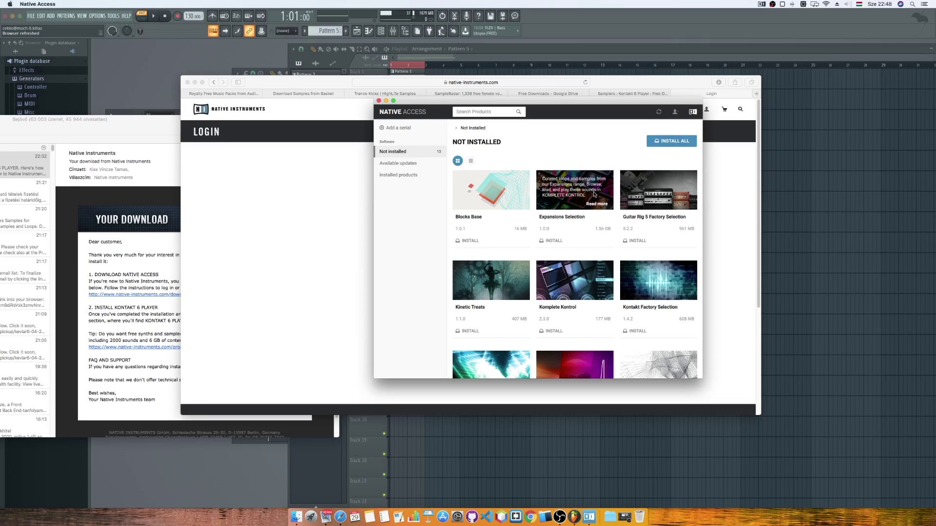
scroll(590, 316, down, 5)
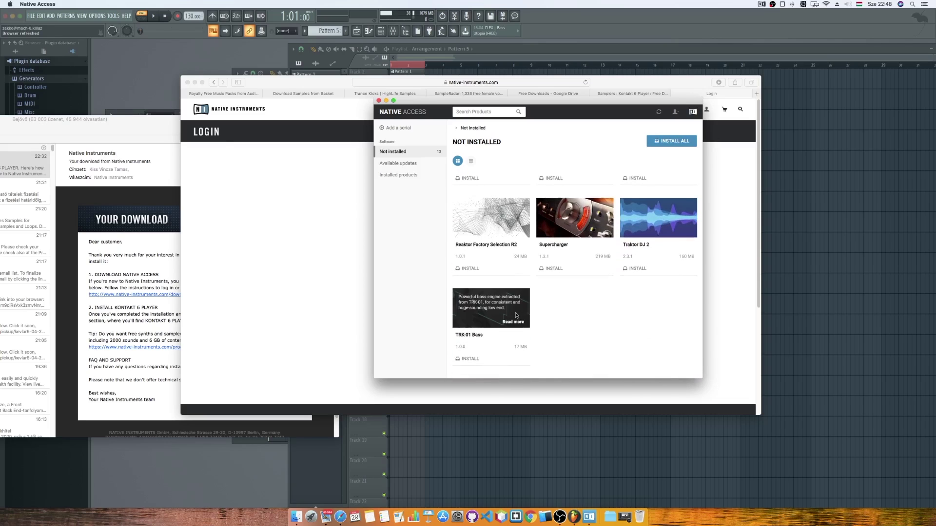
scroll(567, 310, up, 4)
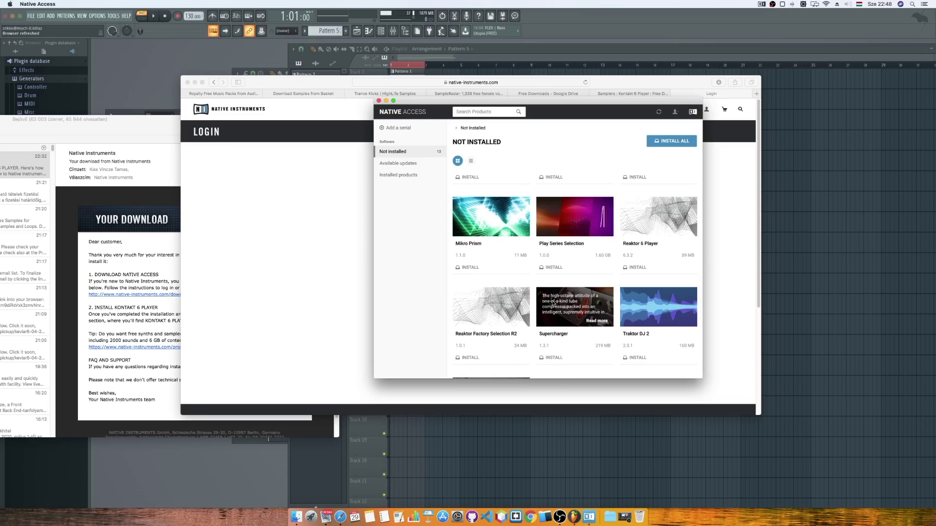
scroll(568, 275, up, 3)
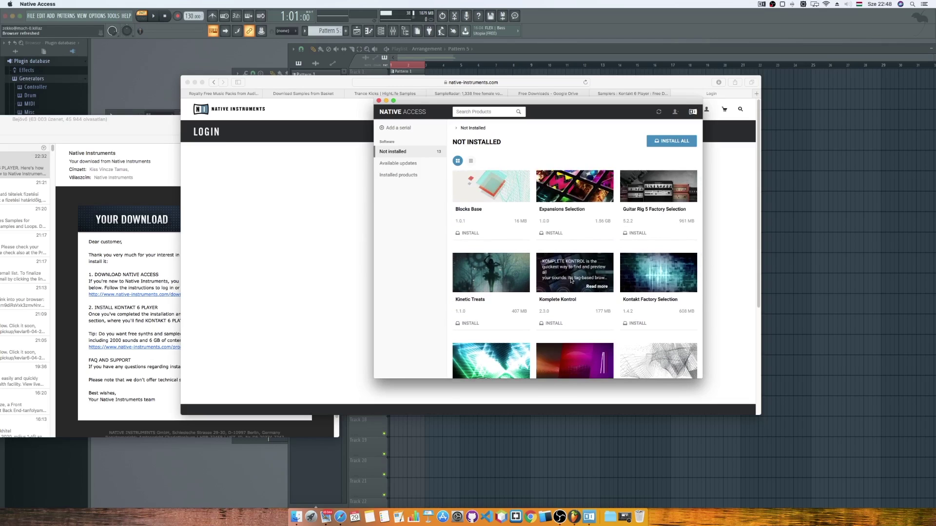
scroll(571, 285, up, 1)
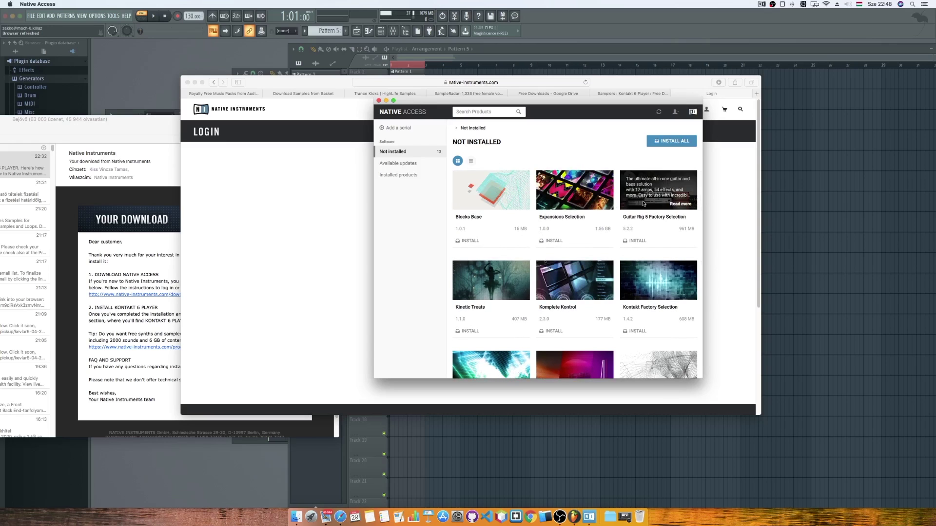
scroll(644, 204, down, 5)
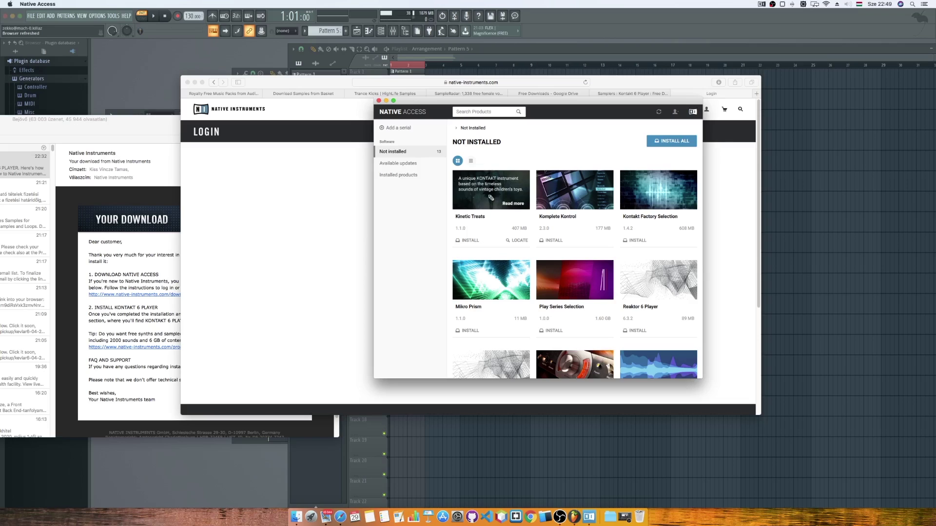
Queue Kinetic Treats, Mikro Prism and Play Series Selection for installation in Native Access.
click(476, 241)
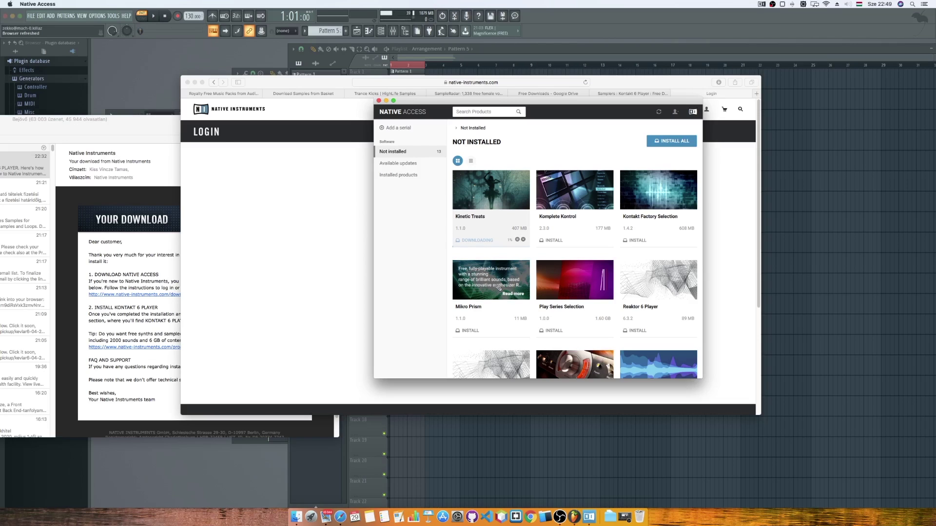
click(478, 307)
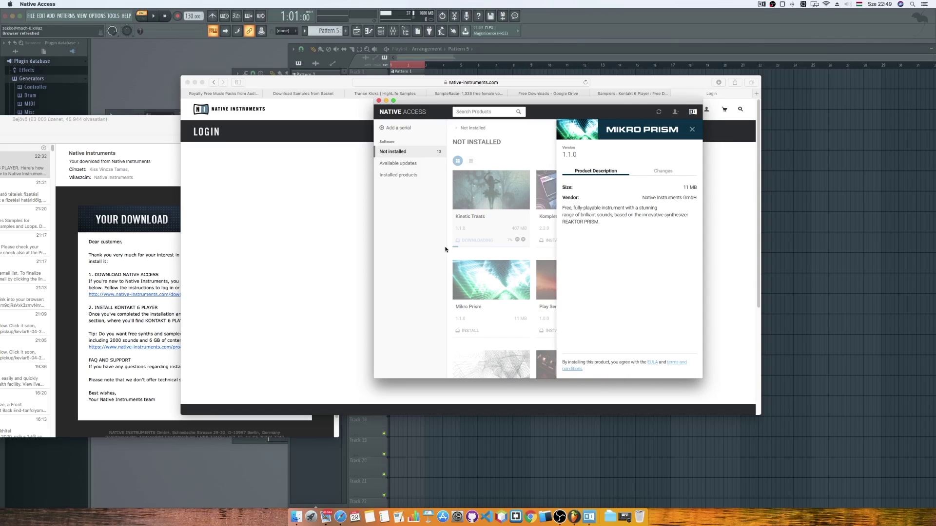
click(692, 129)
click(469, 331)
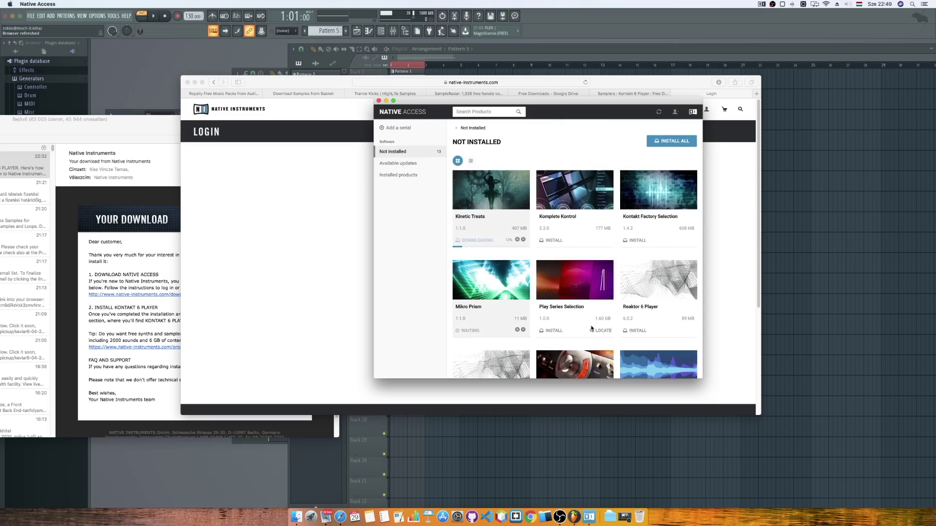
scroll(592, 328, down, 2)
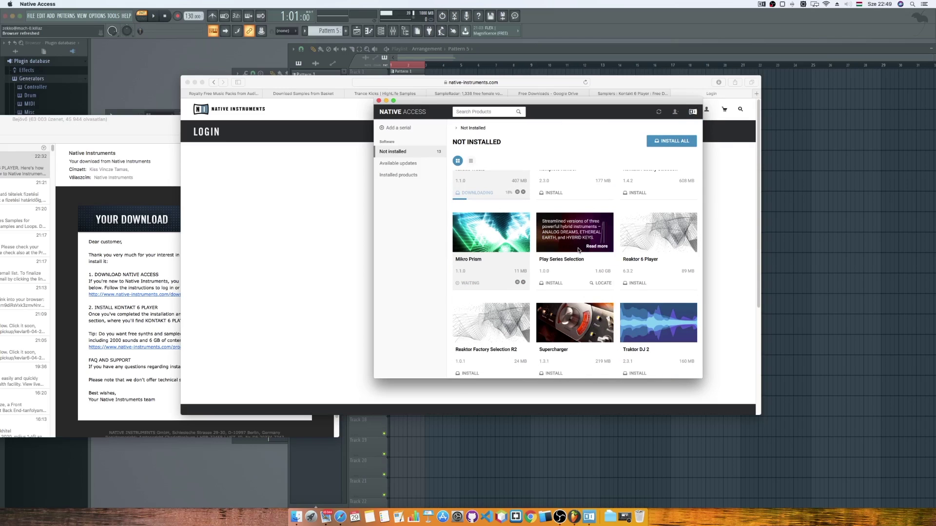
click(552, 283)
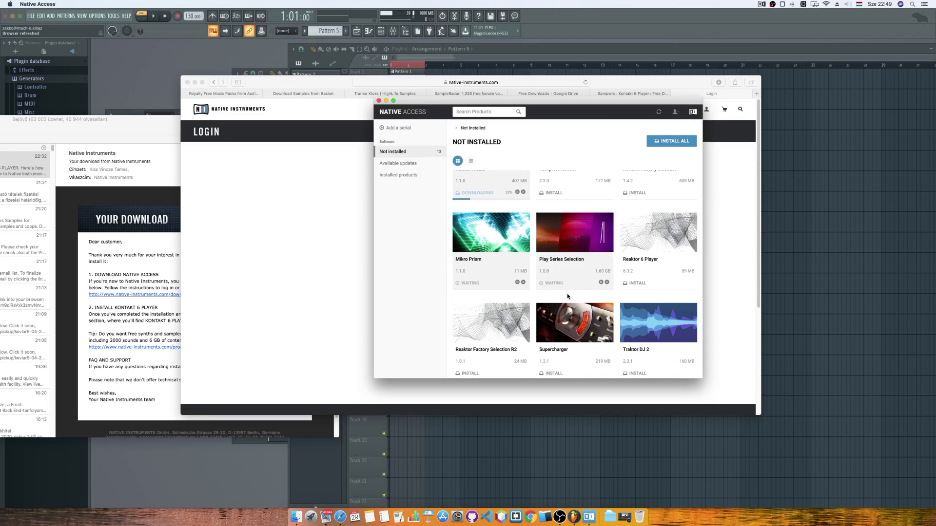
scroll(571, 295, down, 3)
scroll(571, 295, down, 2)
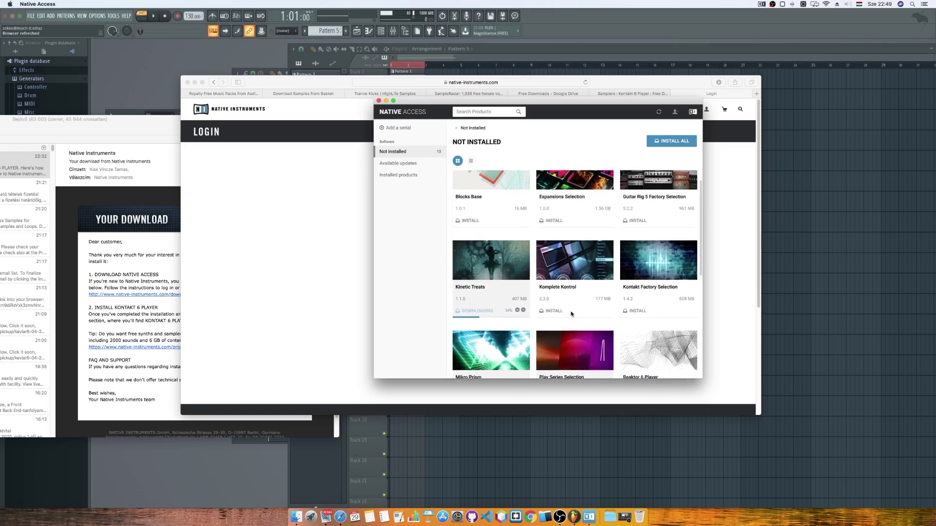
scroll(563, 314, down, 2)
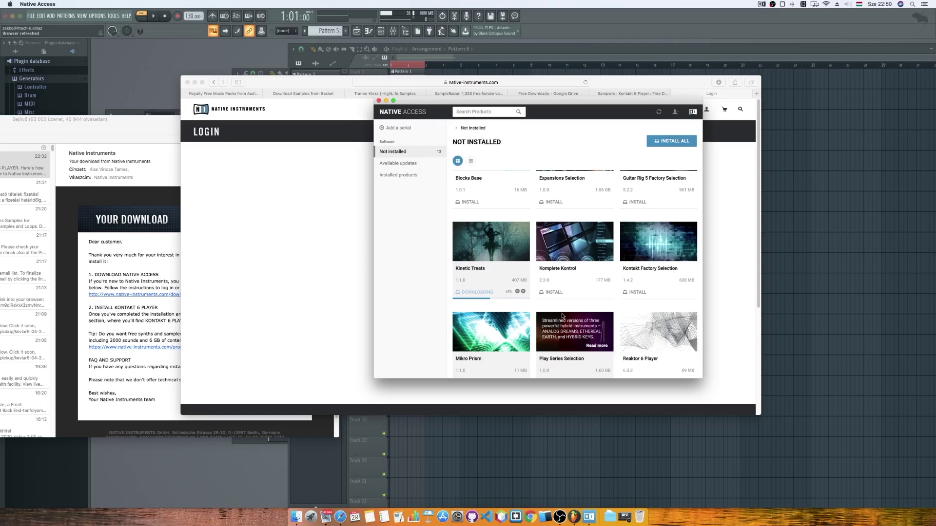
Search Safari for 'free library for kontakt player', declining to save the password.
click(353, 242)
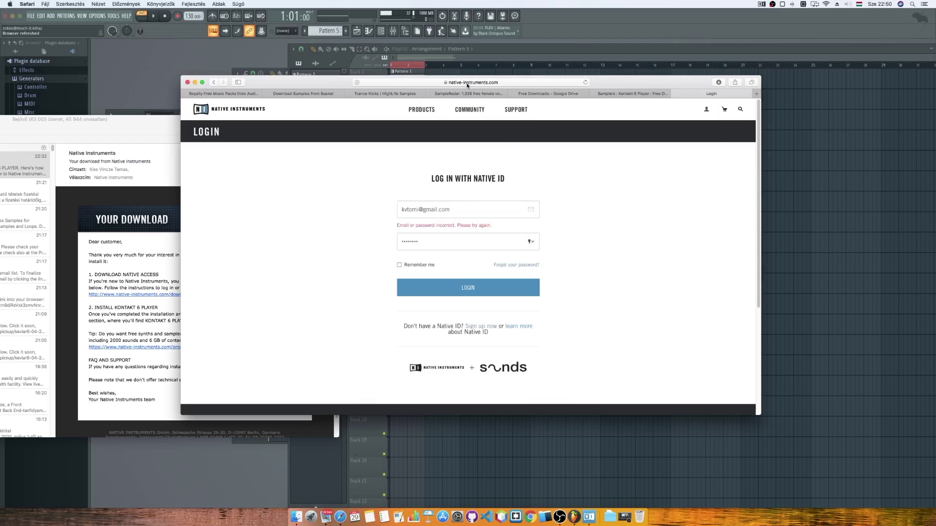
click(467, 83)
text(f)
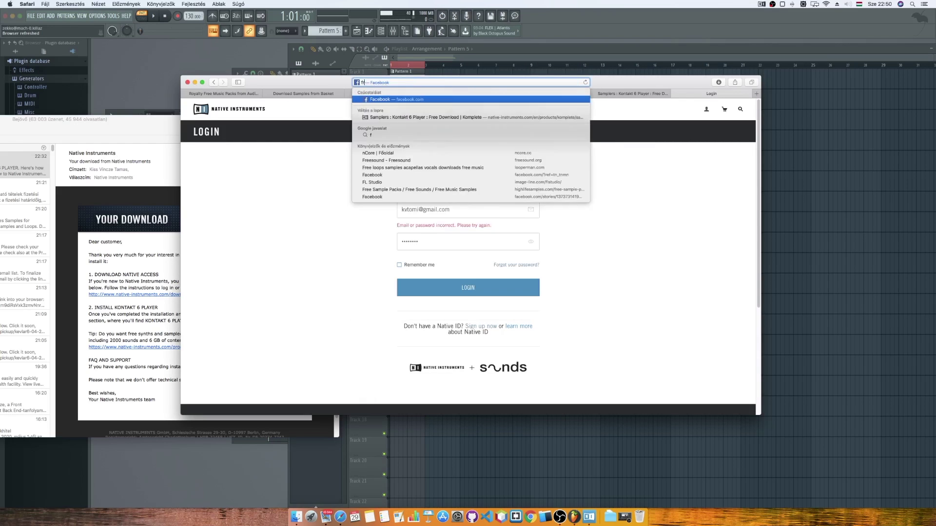
text(ree library for kontakt player)
key(Return)
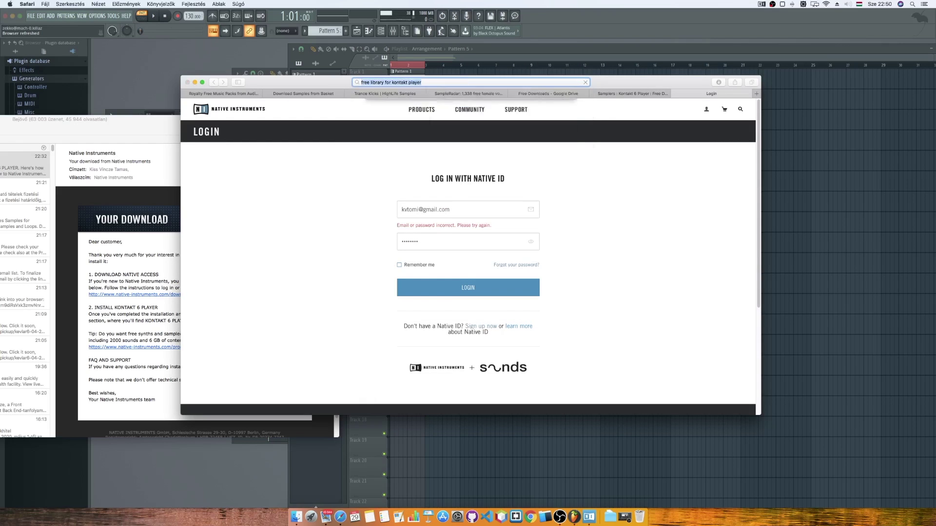
click(501, 144)
Open the KVR free-libraries thread and its linked Soniccouture free downloads page, then return to Native Access.
click(370, 189)
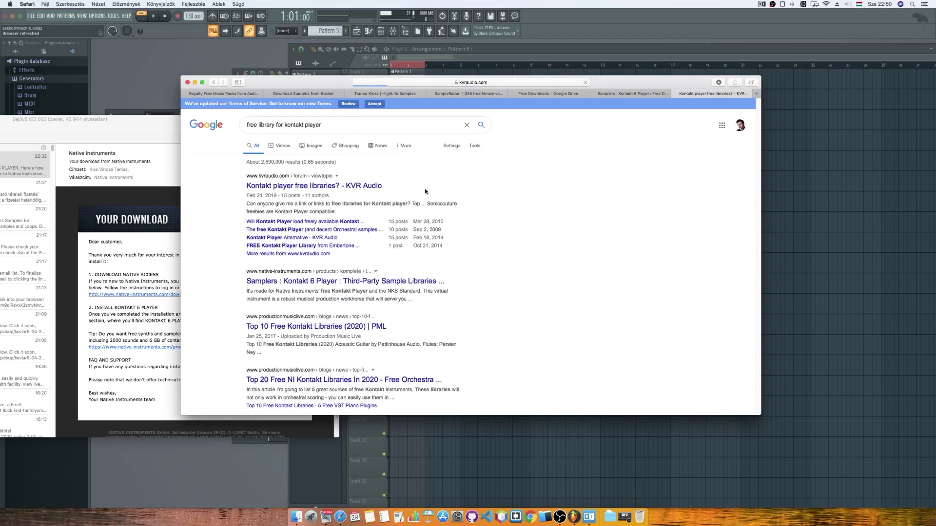
scroll(425, 191, down, 10)
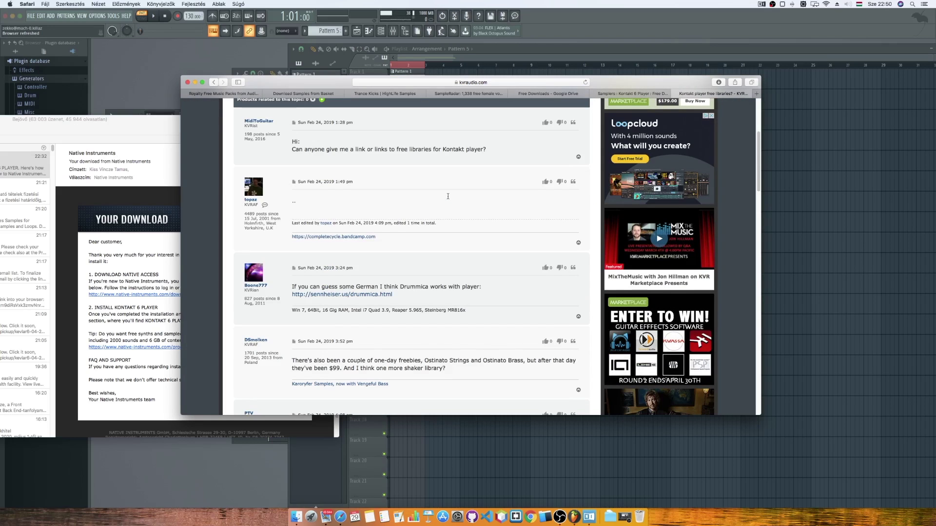
scroll(449, 199, down, 3)
click(405, 289)
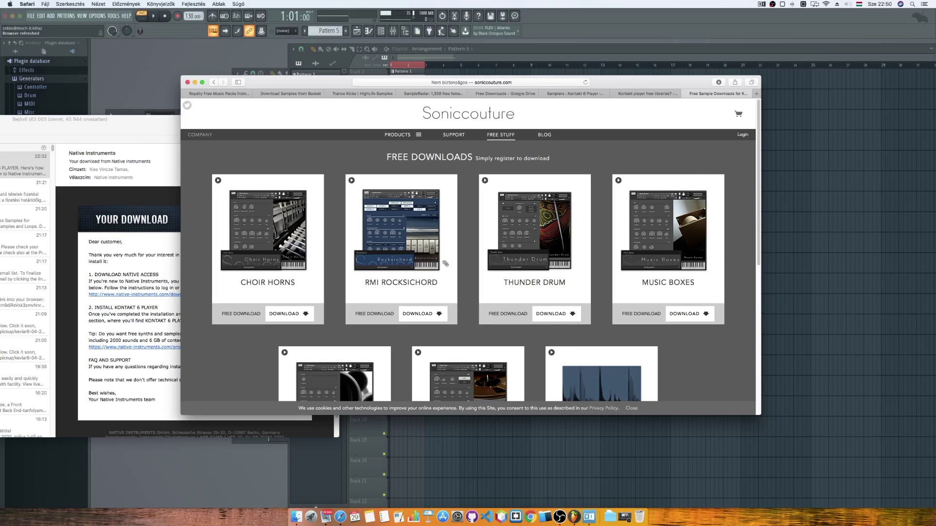
scroll(445, 263, down, 3)
scroll(651, 114, up, 3)
click(641, 95)
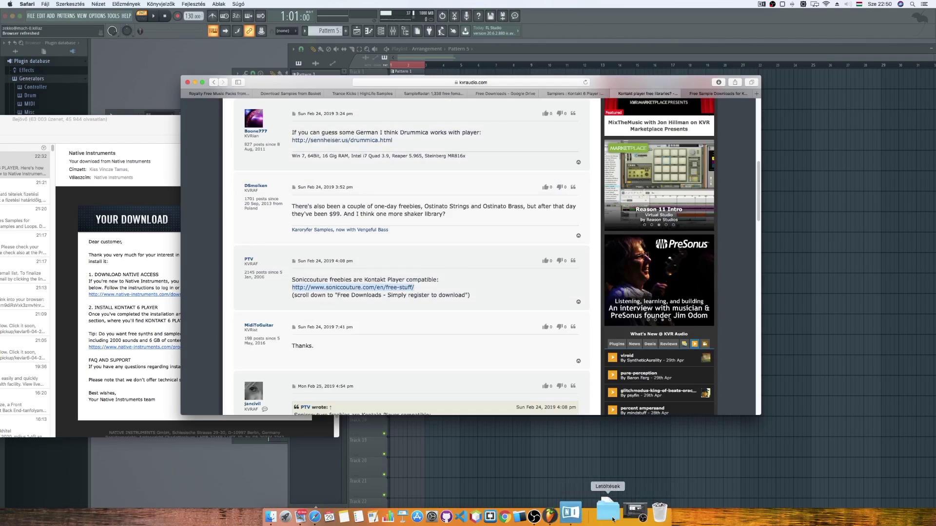
click(589, 516)
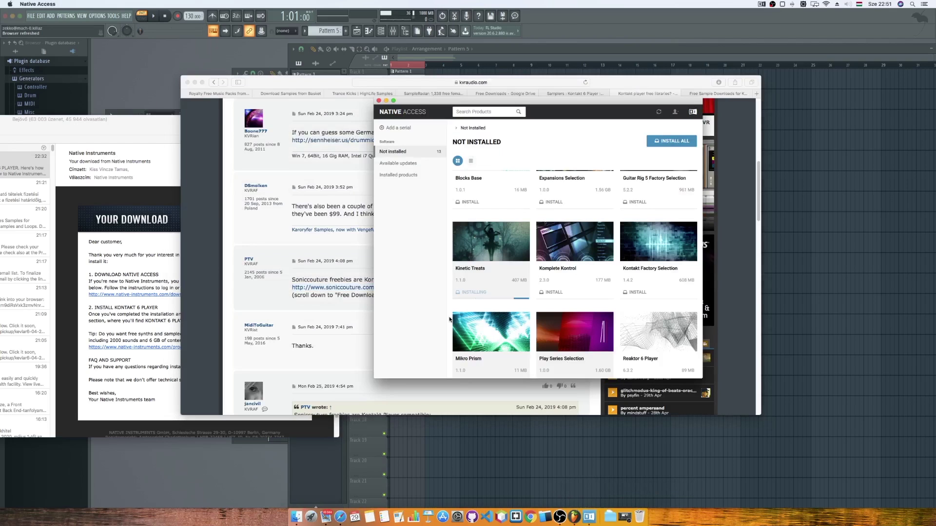
Check the Installed products and Not installed lists for install progress.
click(398, 174)
click(393, 152)
scroll(533, 220, down, 4)
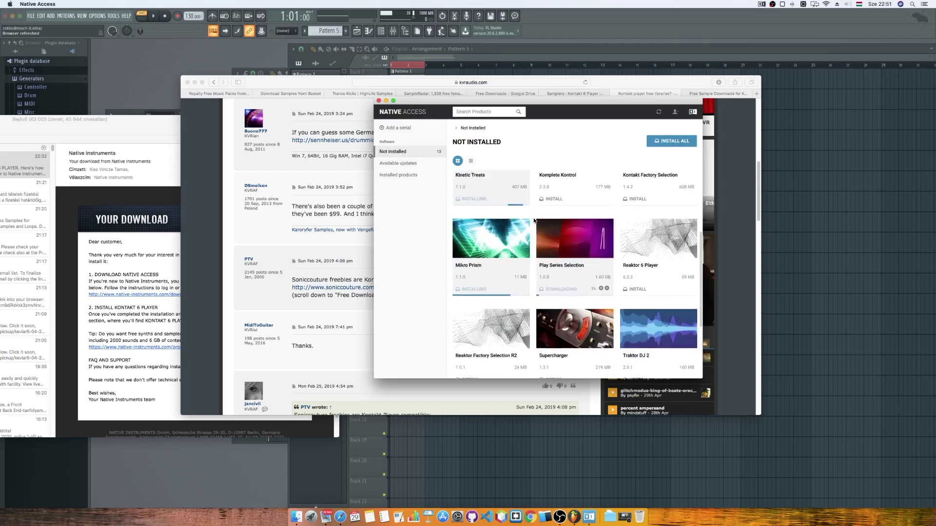
scroll(534, 219, up, 2)
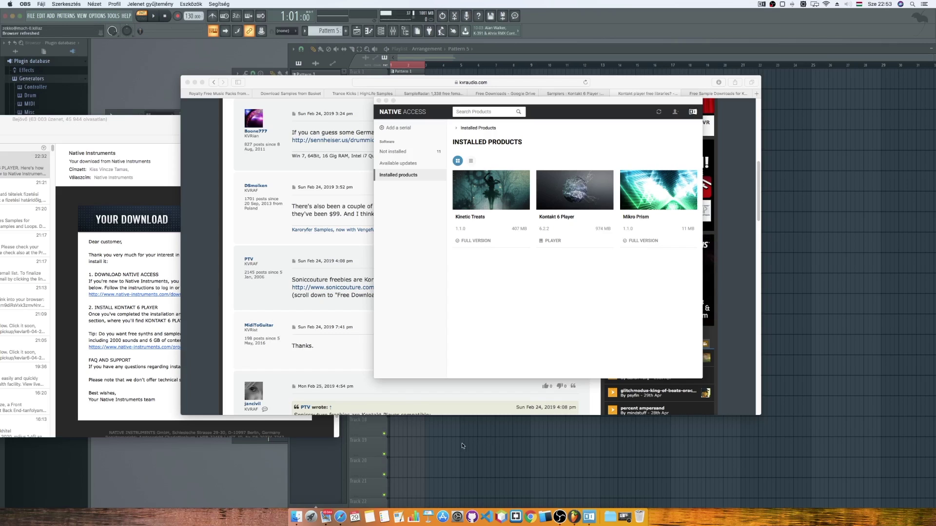
Launch the standalone Kontakt Player from the app launcher.
click(573, 516)
key(F4)
click(195, 266)
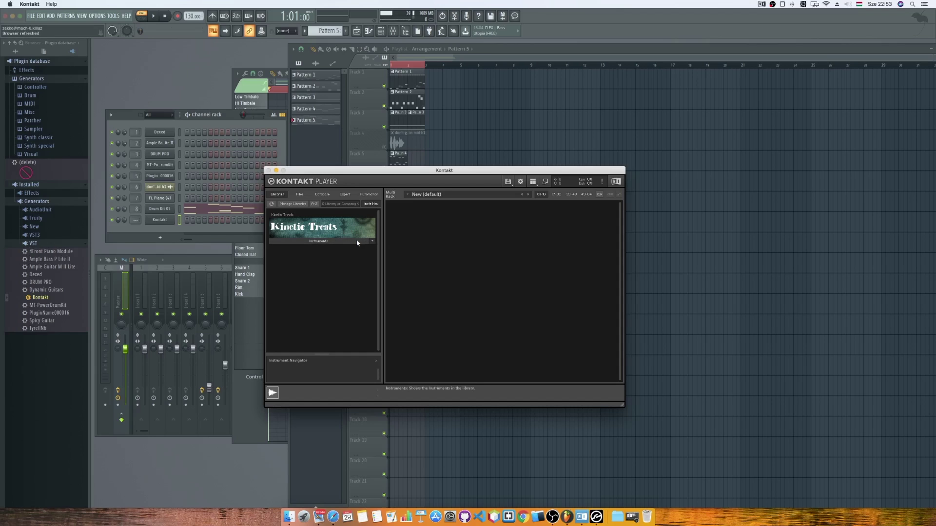
Load Electric Train Set.nki from the Kinetic Treats Instruments folder into the rack.
click(357, 242)
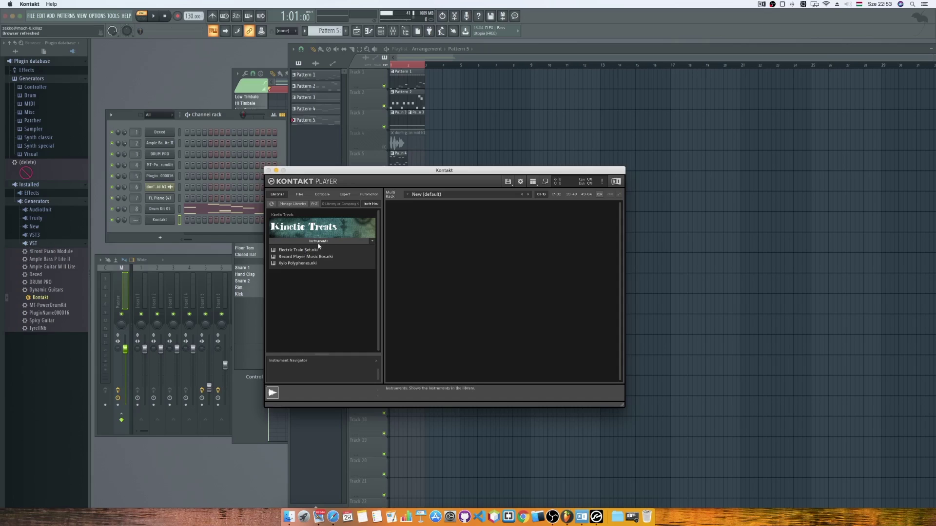
double_click(299, 250)
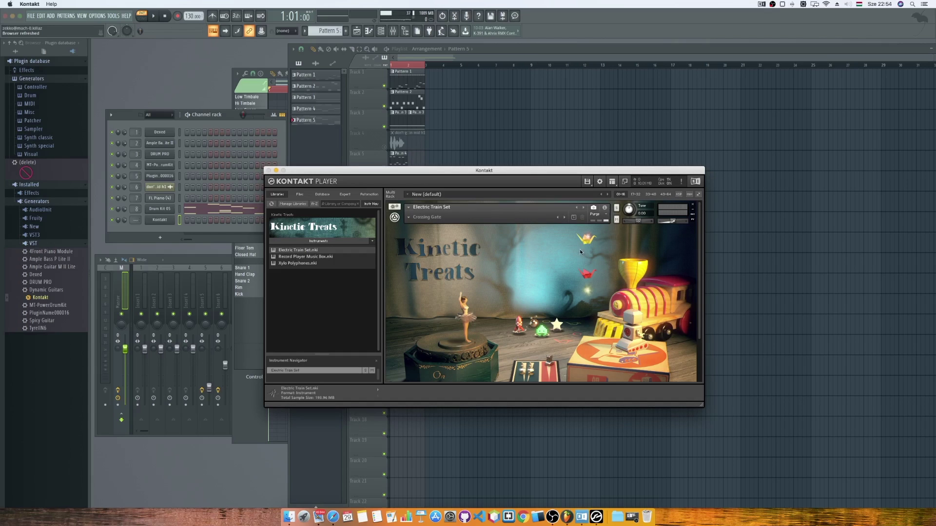
scroll(580, 249, down, 3)
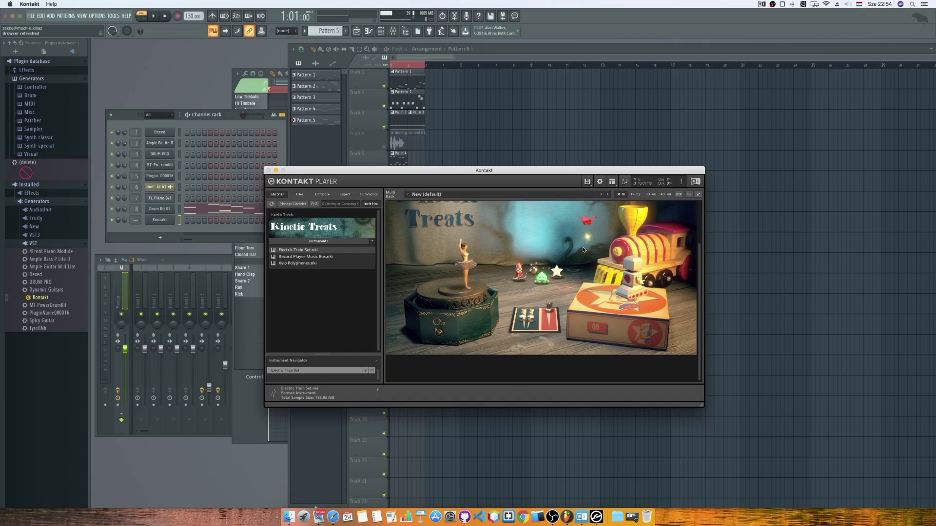
scroll(583, 250, up, 3)
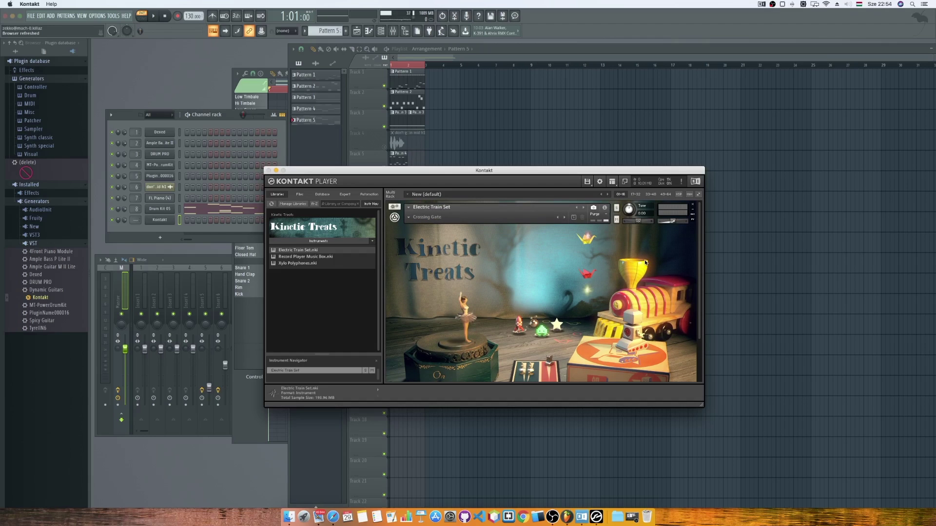
scroll(644, 261, down, 3)
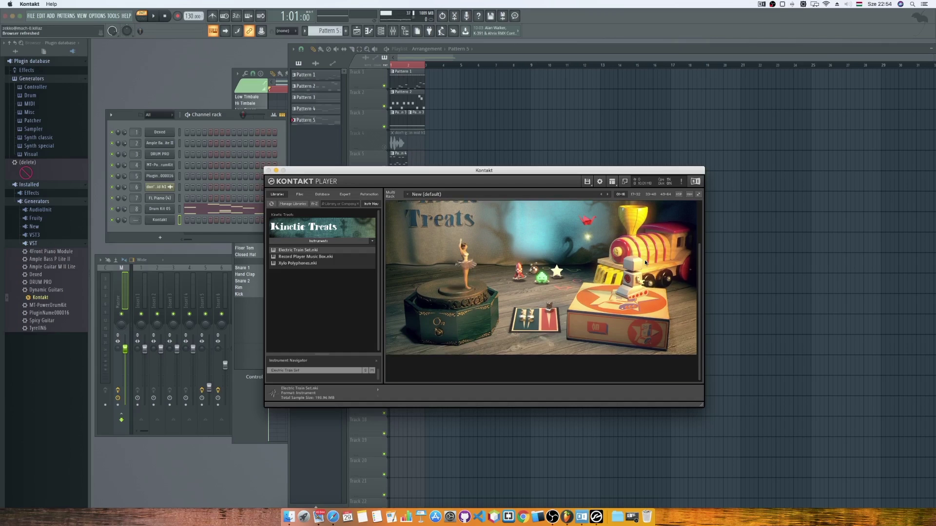
scroll(644, 261, up, 3)
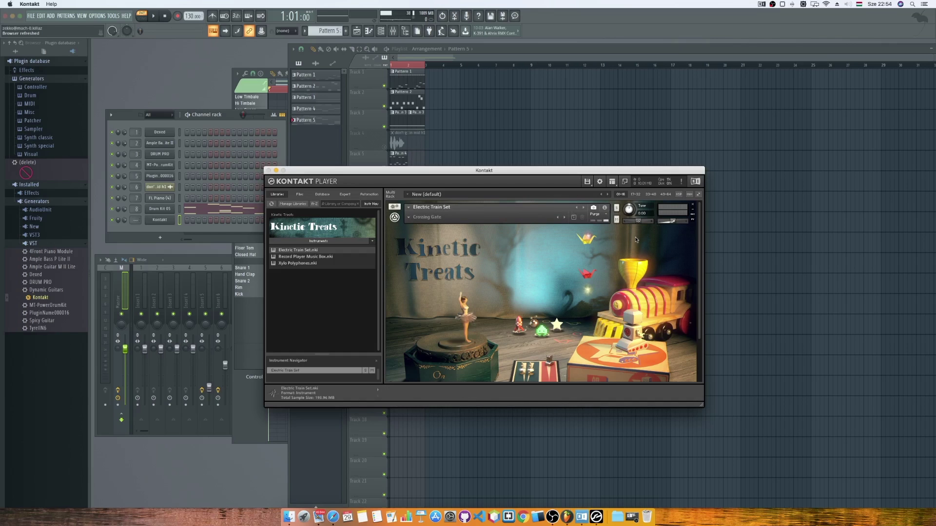
Toggle the quick-load panel and page through the rack's instrument slots.
key(super+f)
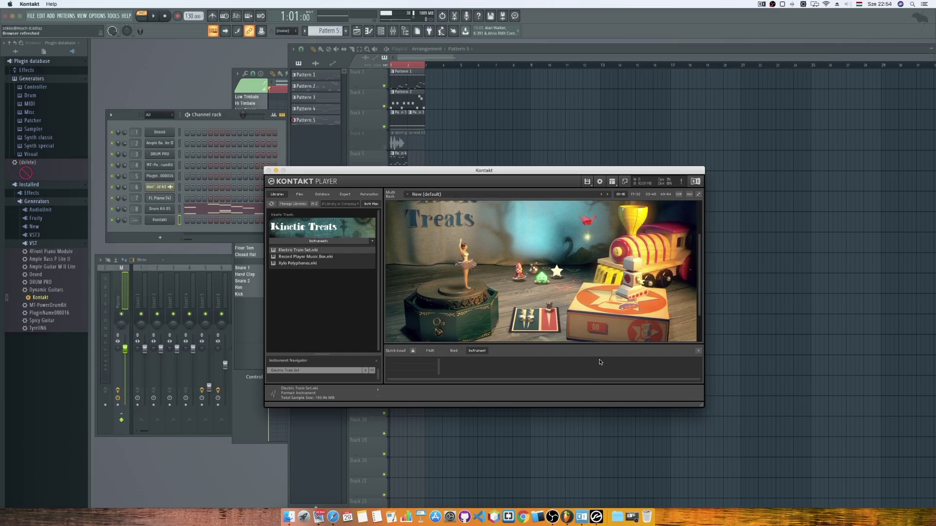
click(698, 350)
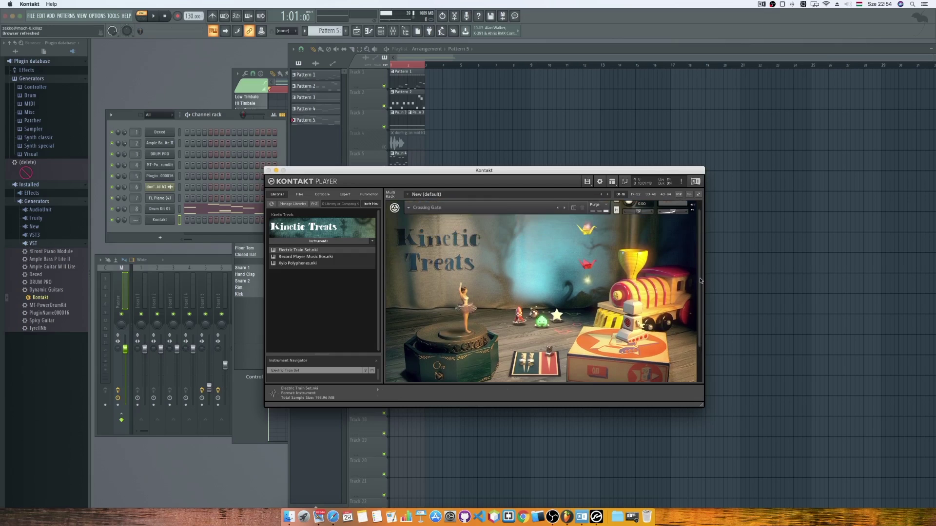
click(693, 210)
click(692, 210)
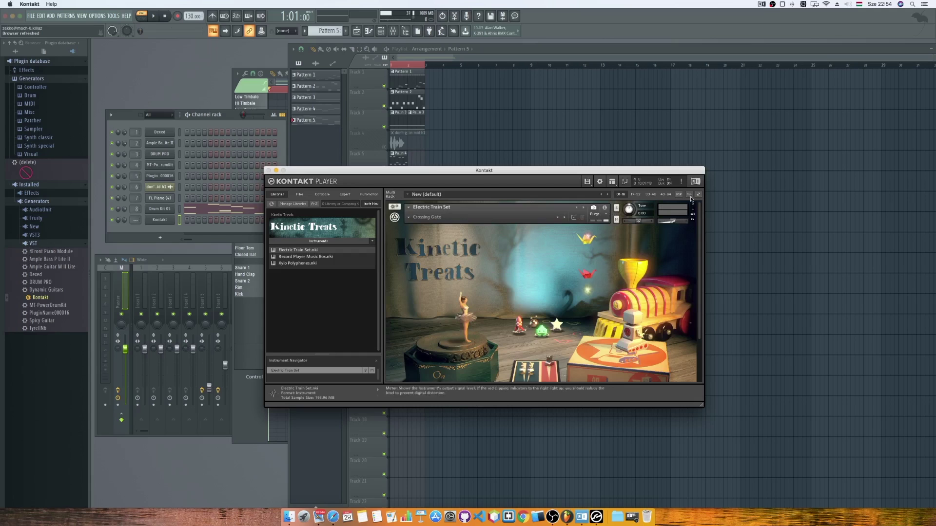
click(692, 210)
click(693, 210)
click(698, 213)
click(698, 213)
click(635, 195)
click(620, 194)
Show the on-screen keyboard panel and play a few notes on Electric Train Set.
click(612, 182)
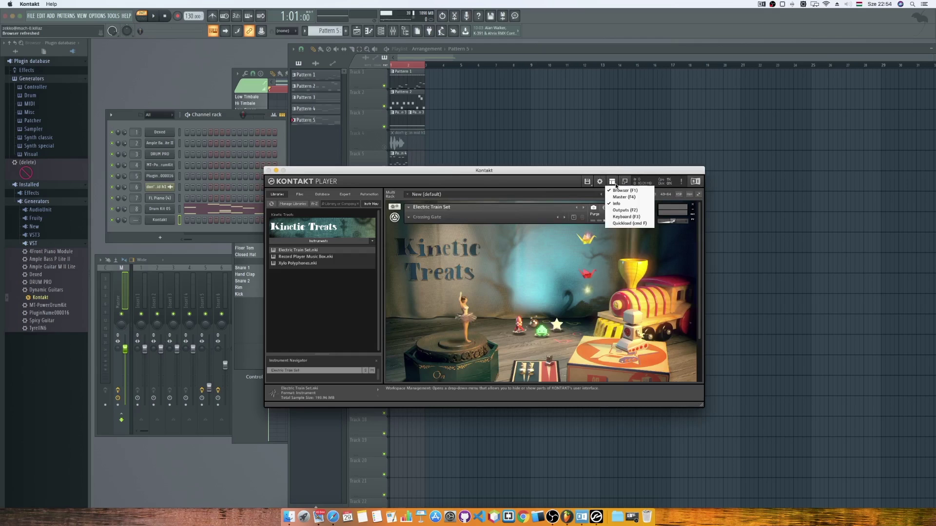
click(625, 217)
scroll(696, 258, down, 3)
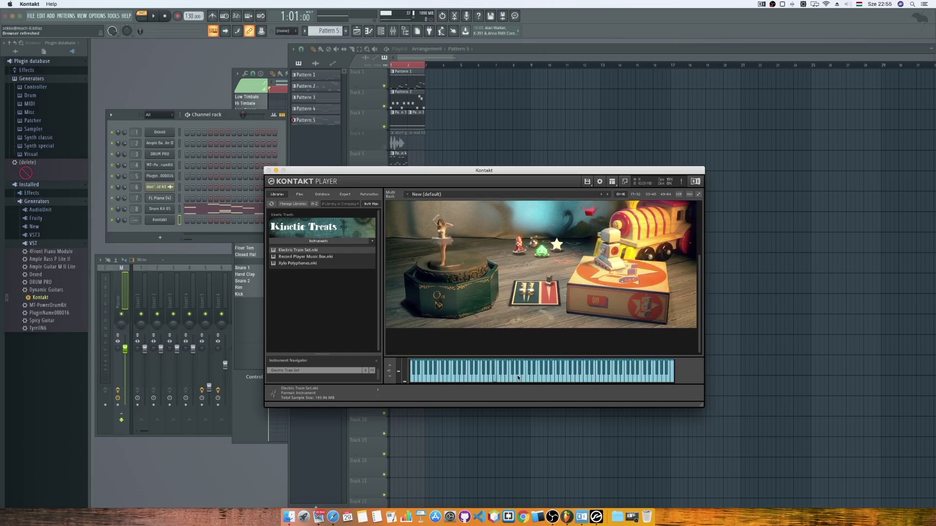
click(527, 379)
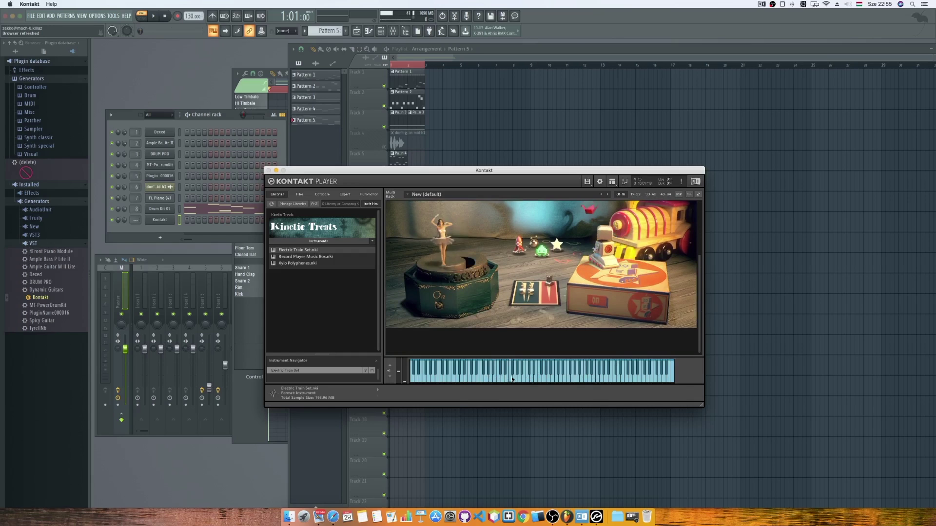
click(467, 369)
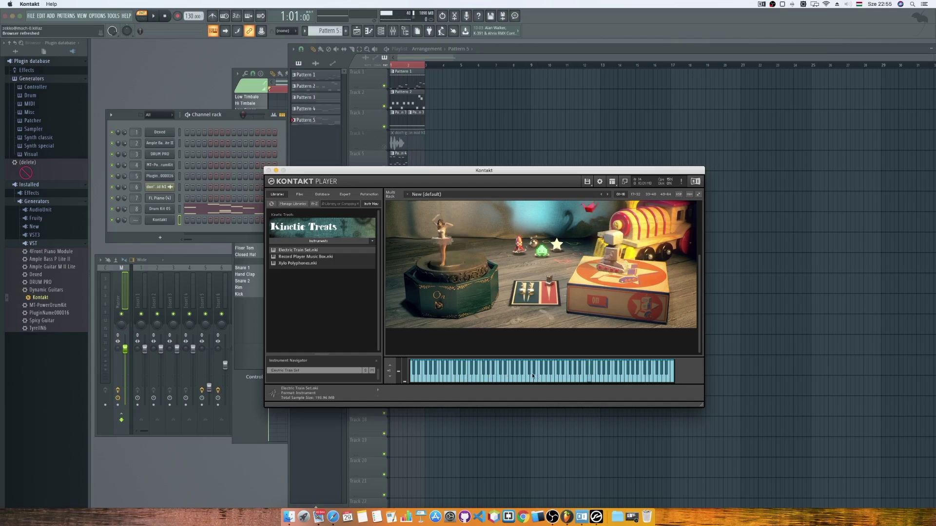
click(469, 371)
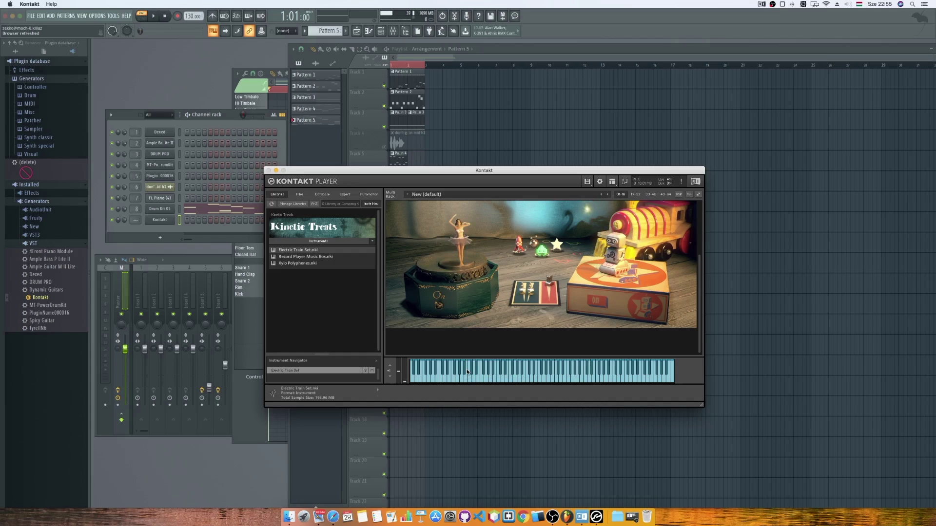
Load Record Player Music Box and play notes on the loaded instruments.
drag(429, 170, 391, 158)
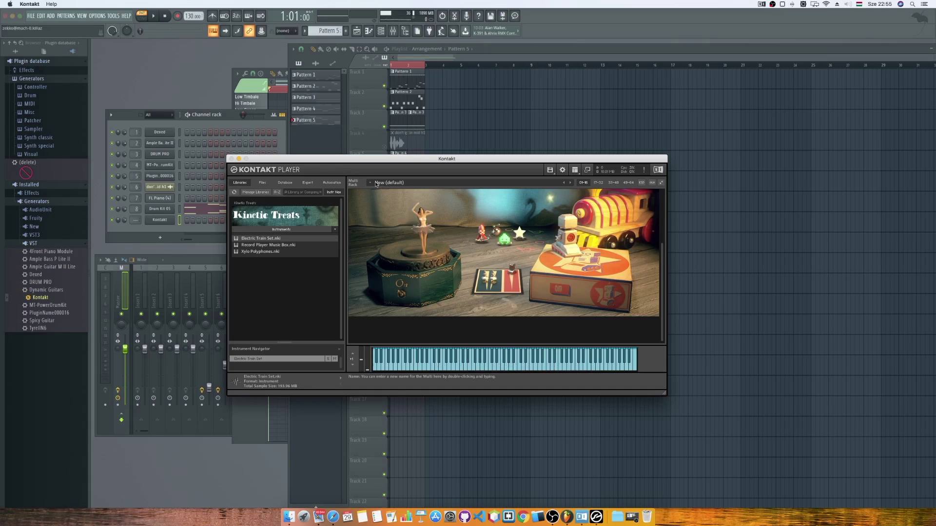
double_click(250, 245)
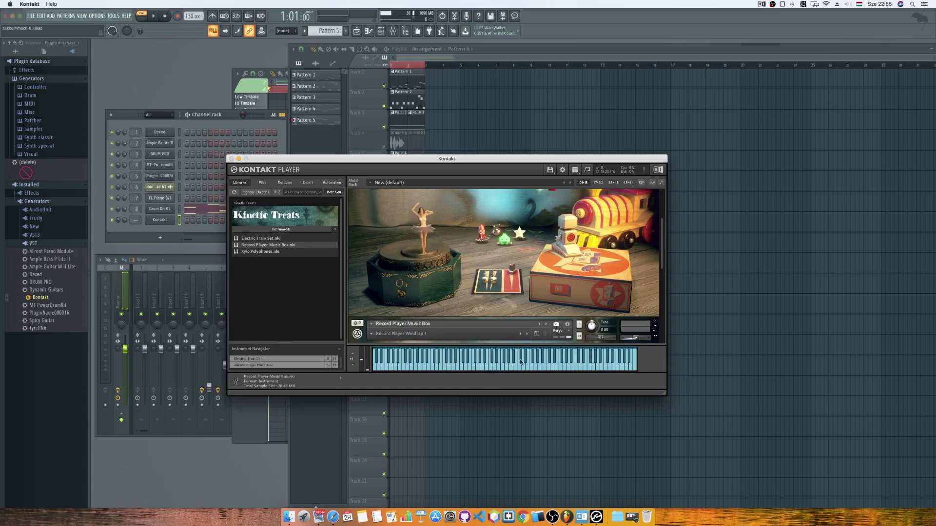
click(596, 361)
scroll(661, 337, down, 5)
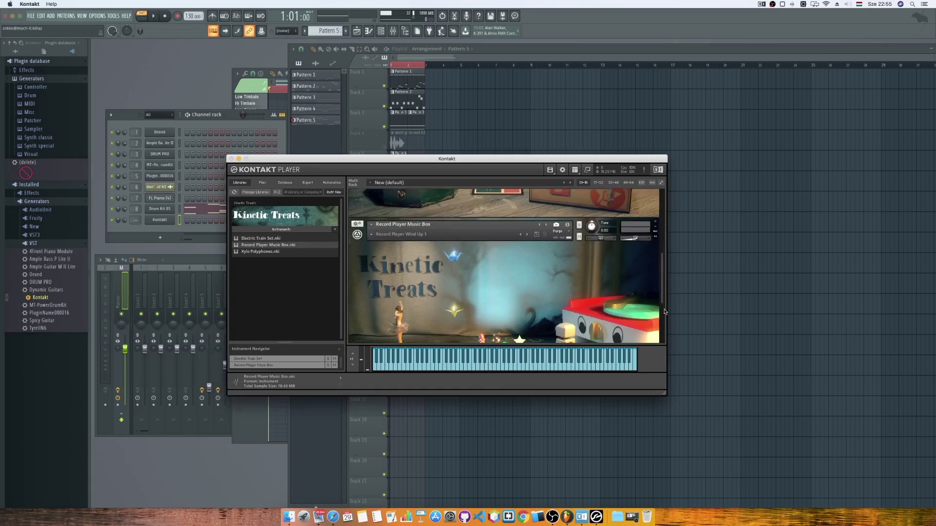
click(491, 362)
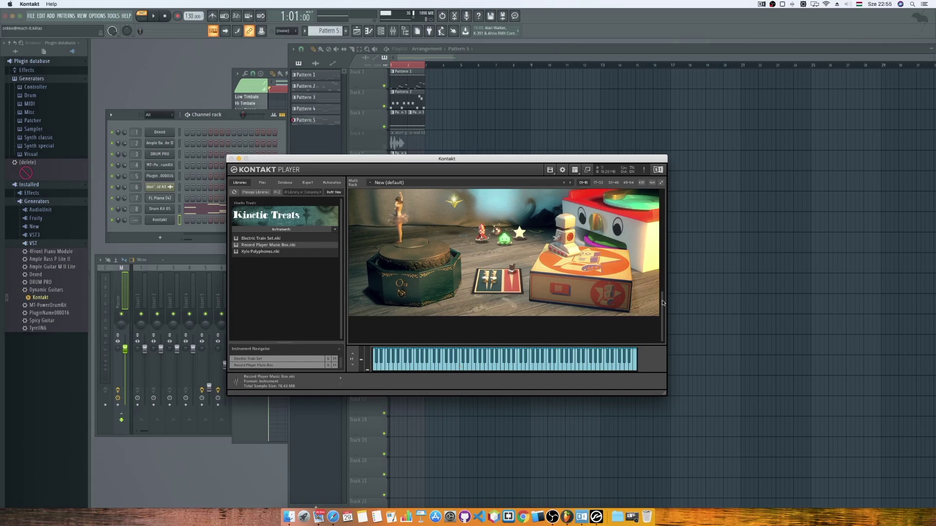
scroll(662, 300, up, 5)
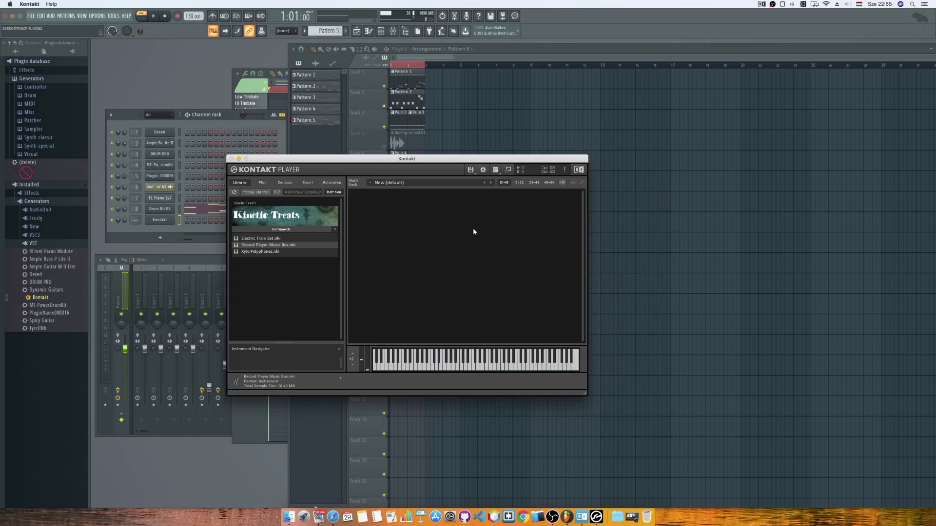
Audition Xylo Polyphones with a run of notes, then remove it from the rack.
click(263, 252)
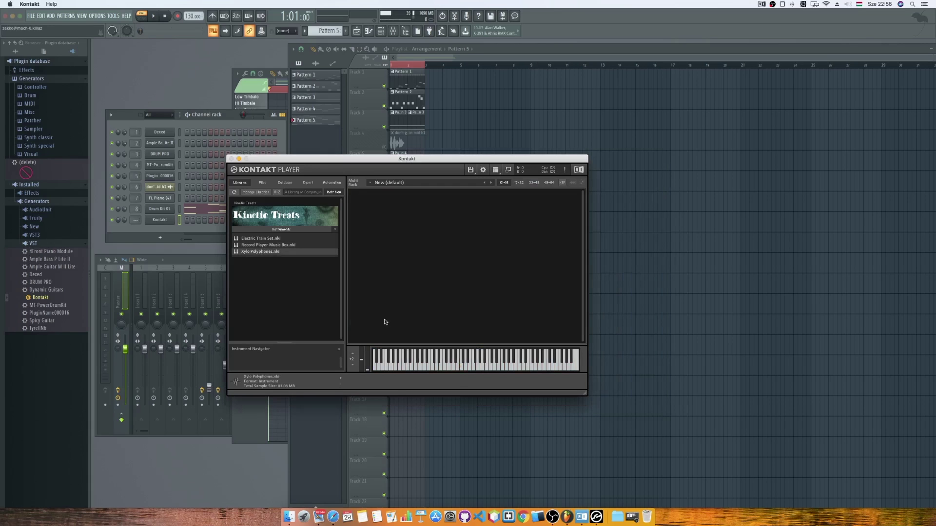
drag(442, 363, 591, 366)
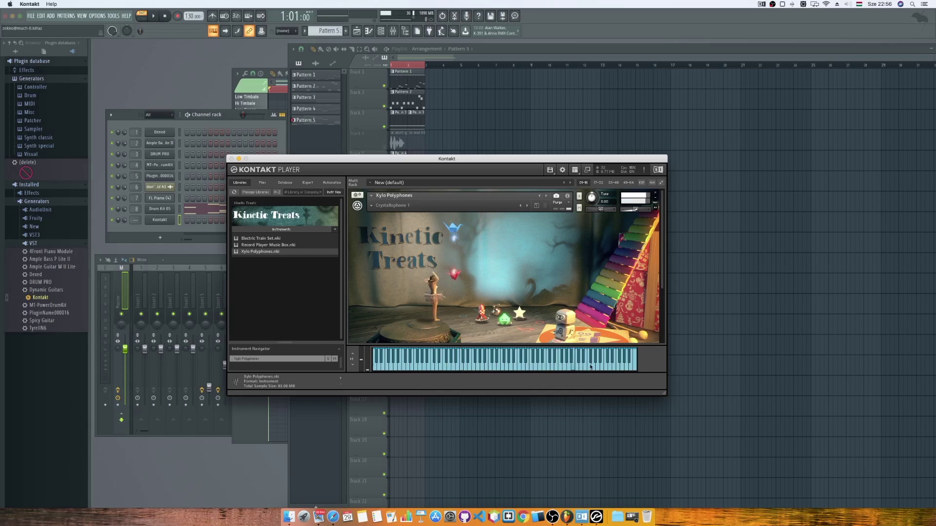
click(432, 361)
click(655, 193)
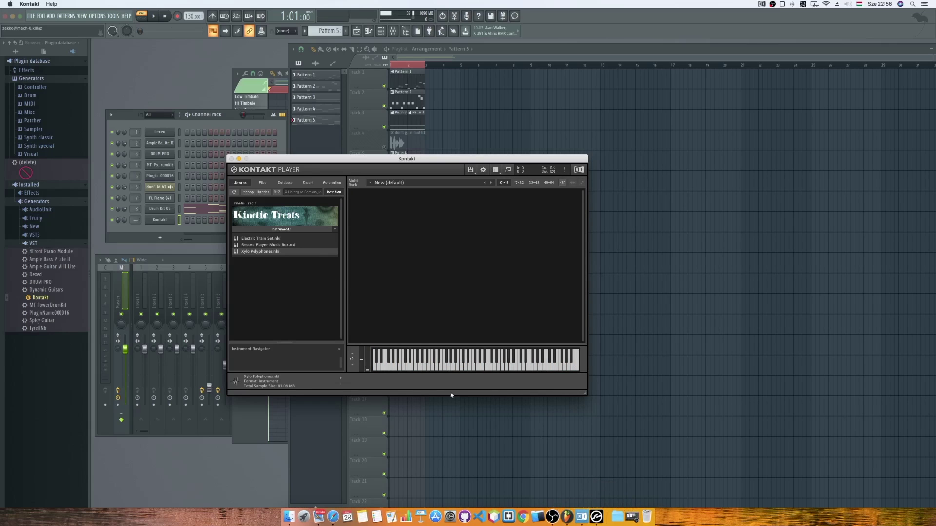
right_click(595, 516)
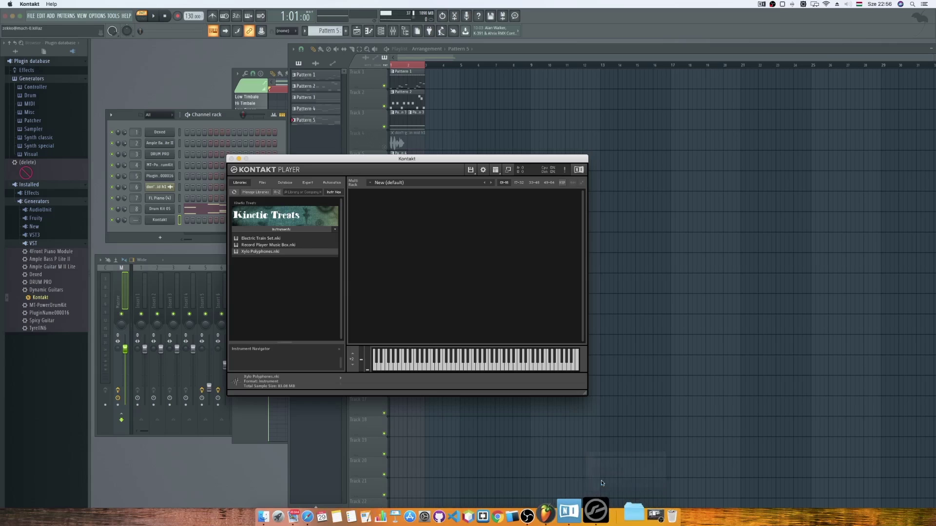
Quit standalone Kontakt and start installing Kontakt Factory Selection in Native Access.
click(601, 482)
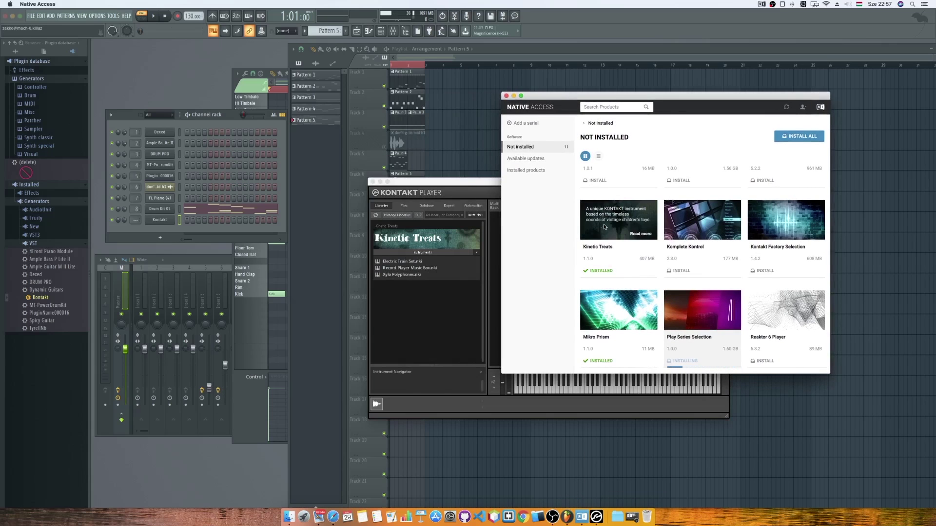
drag(672, 96, 593, 100)
mouse_move(540, 227)
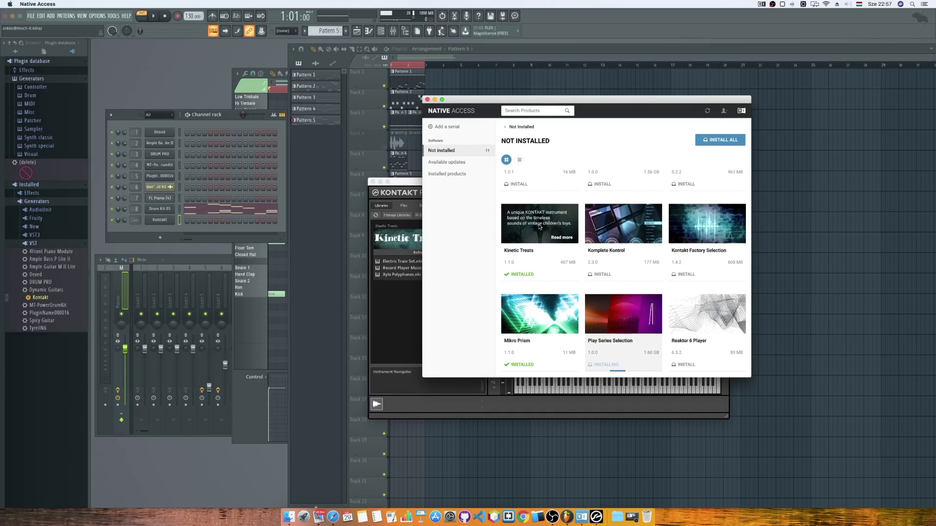
mouse_move(589, 228)
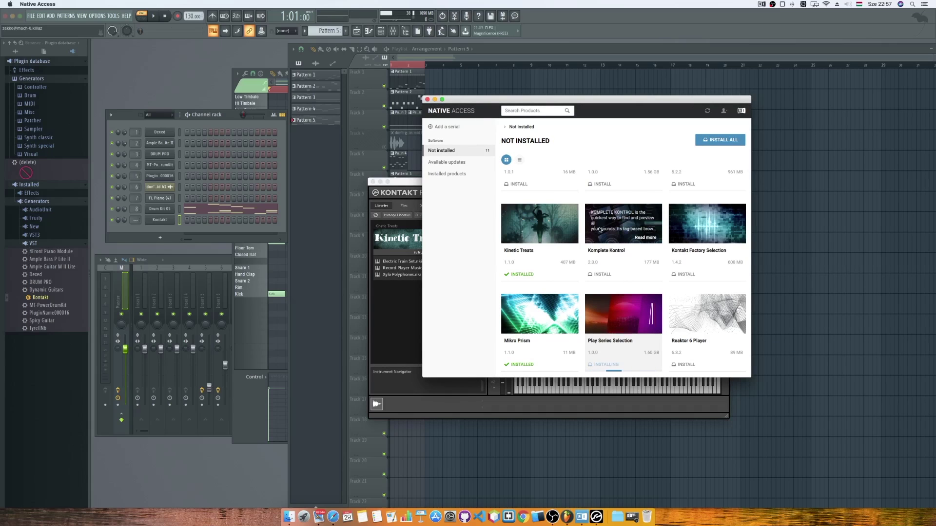
mouse_move(737, 225)
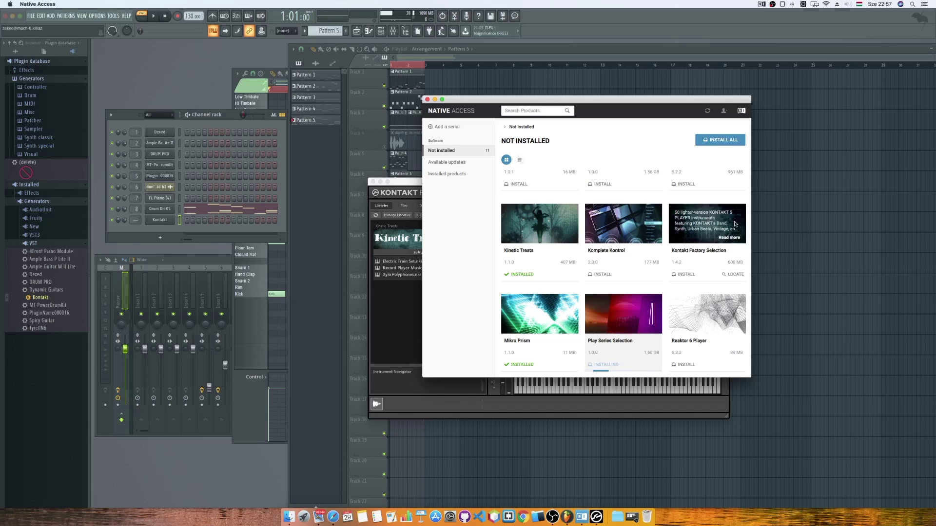
click(735, 224)
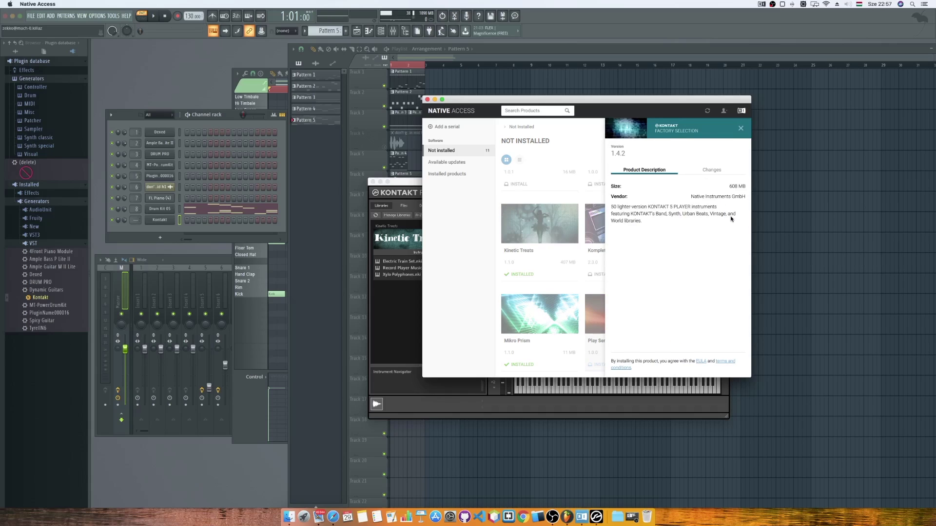
click(738, 129)
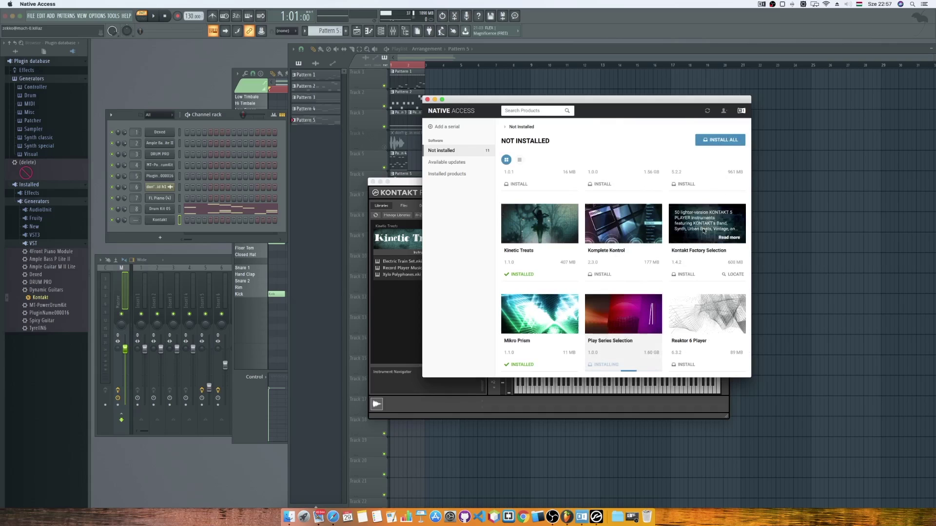
click(687, 275)
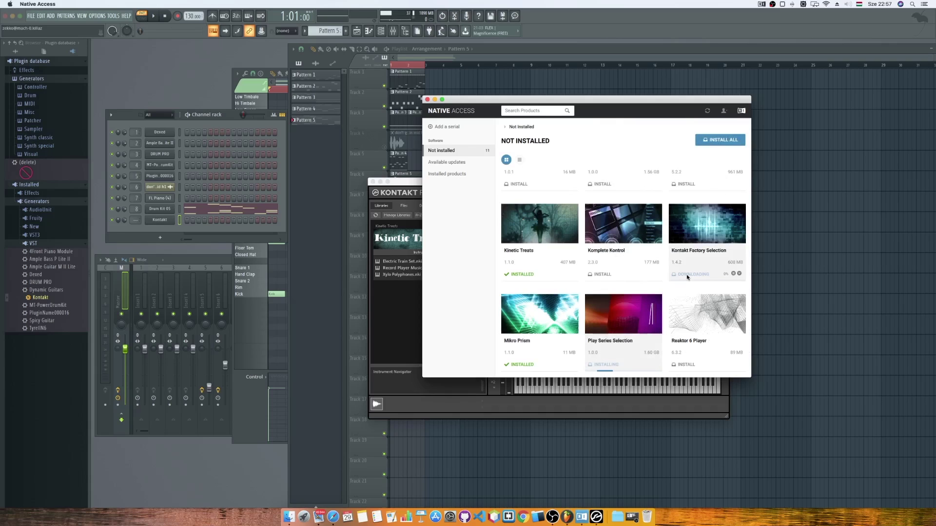
Scroll the remaining Native Access products, then bring Safari's KVR thread to the front.
mouse_move(615, 316)
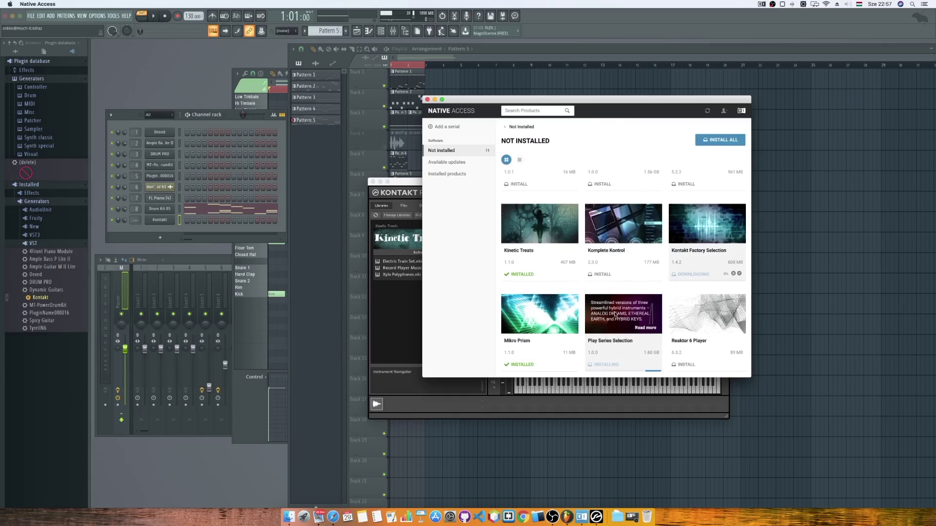
scroll(709, 314, down, 5)
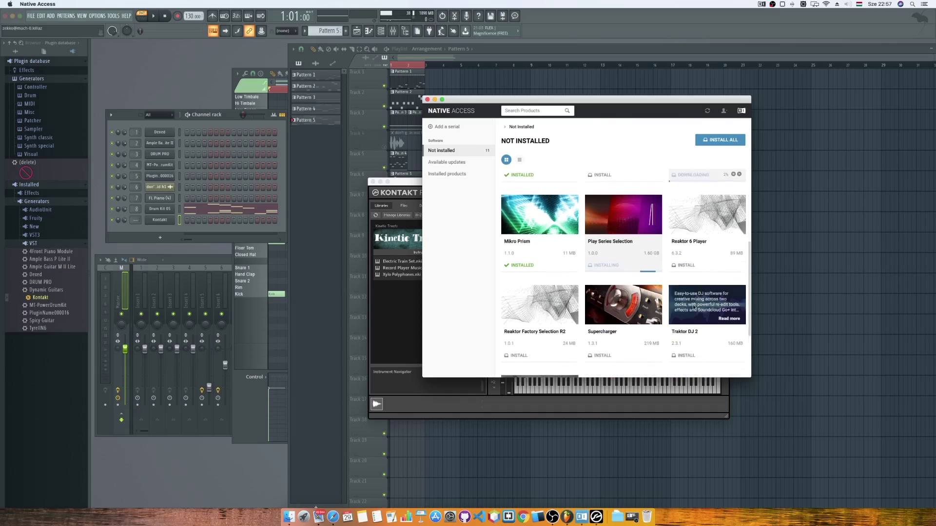
mouse_move(550, 315)
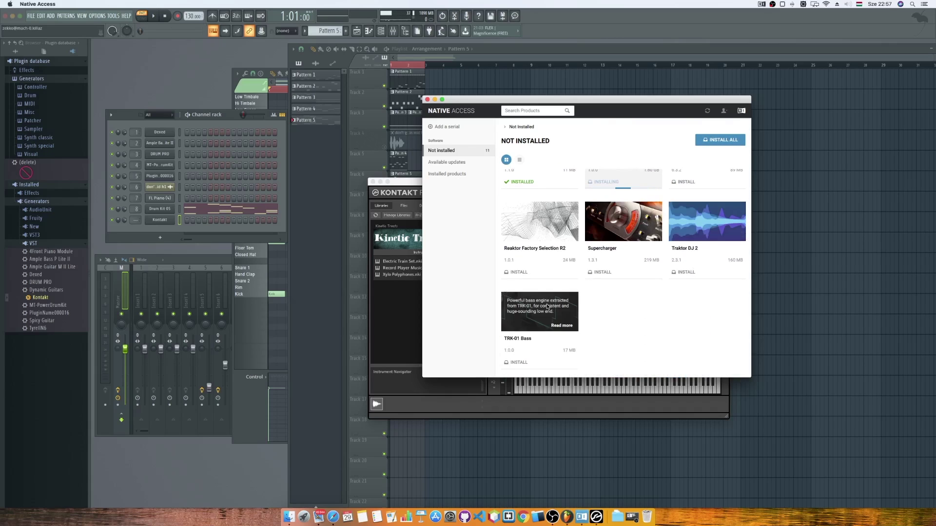
scroll(637, 312, down, 1)
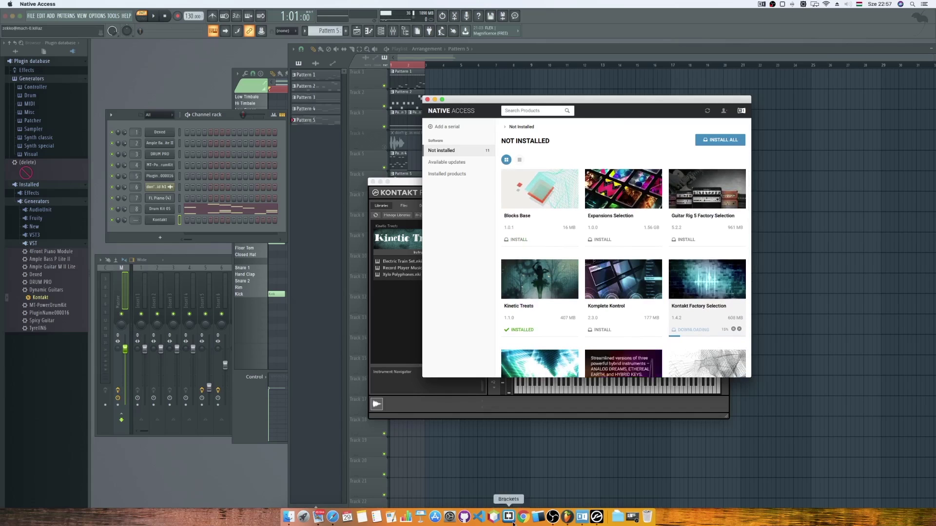
click(332, 517)
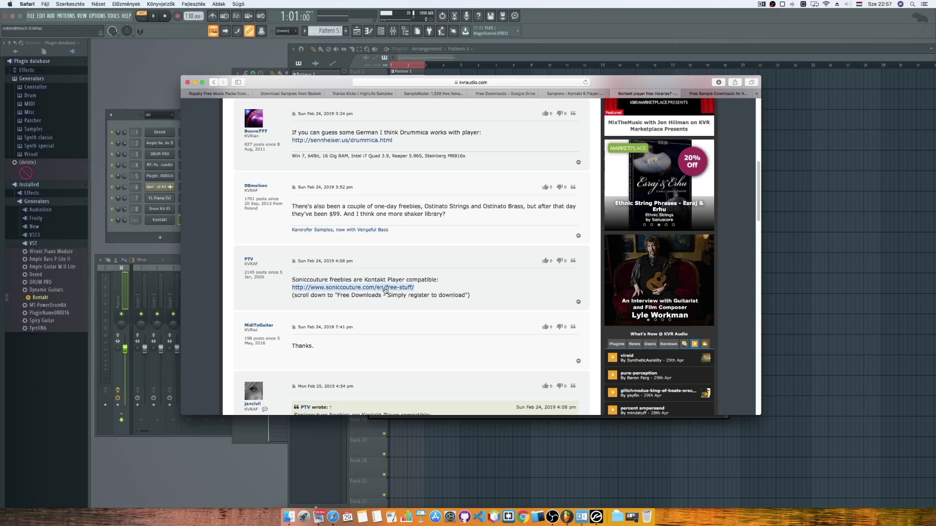
Browse Soniccouture's free downloads and open the RMI Rocksichord product page.
click(707, 94)
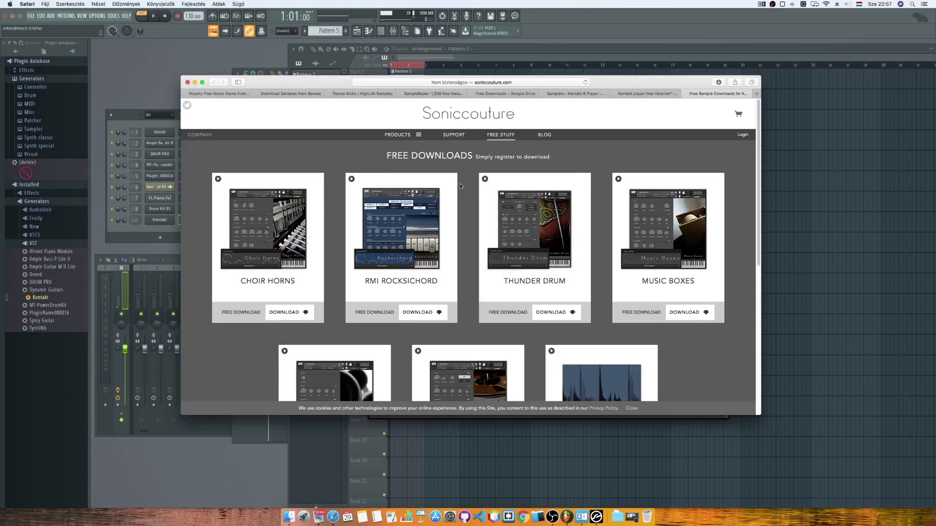
scroll(460, 186, down, 5)
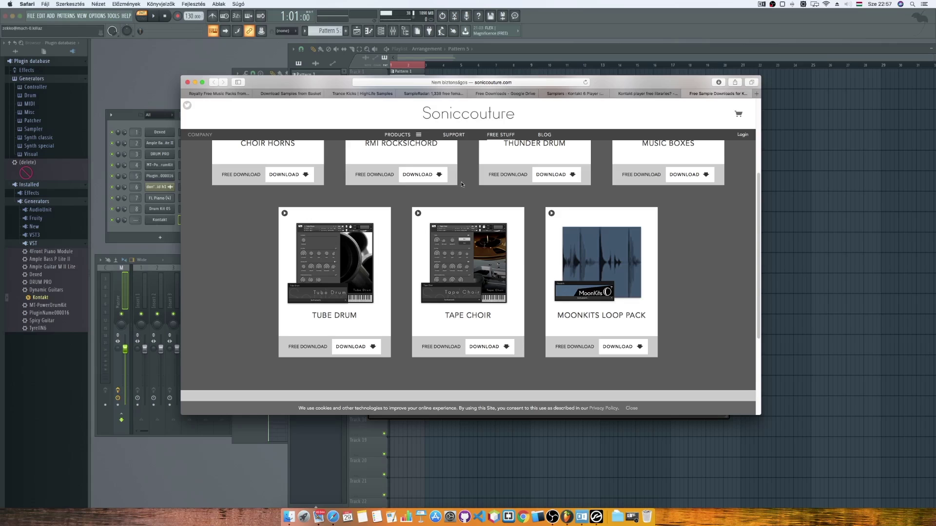
scroll(463, 190, up, 5)
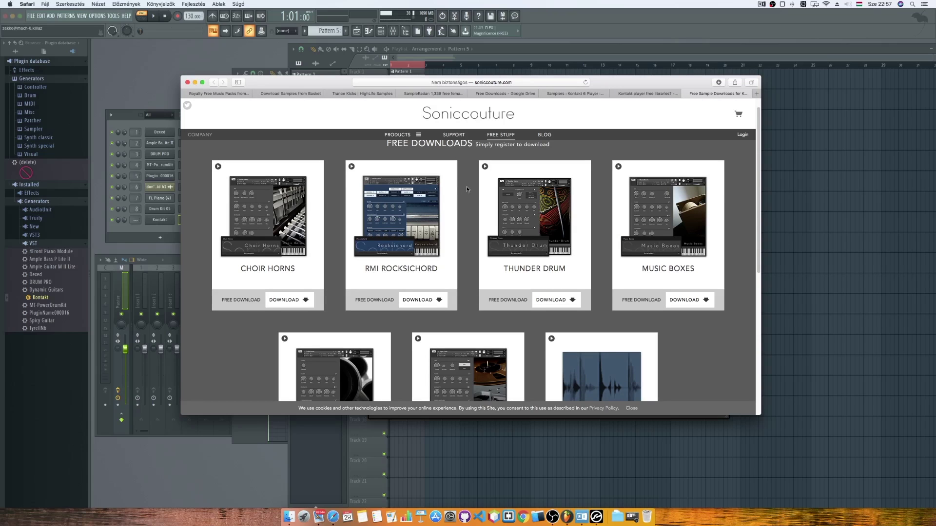
scroll(466, 187, up, 1)
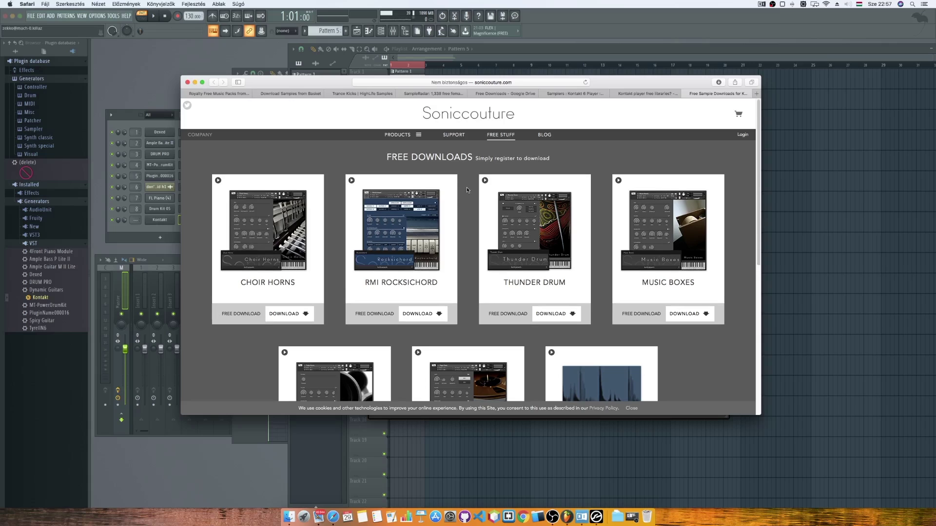
scroll(467, 188, down, 1)
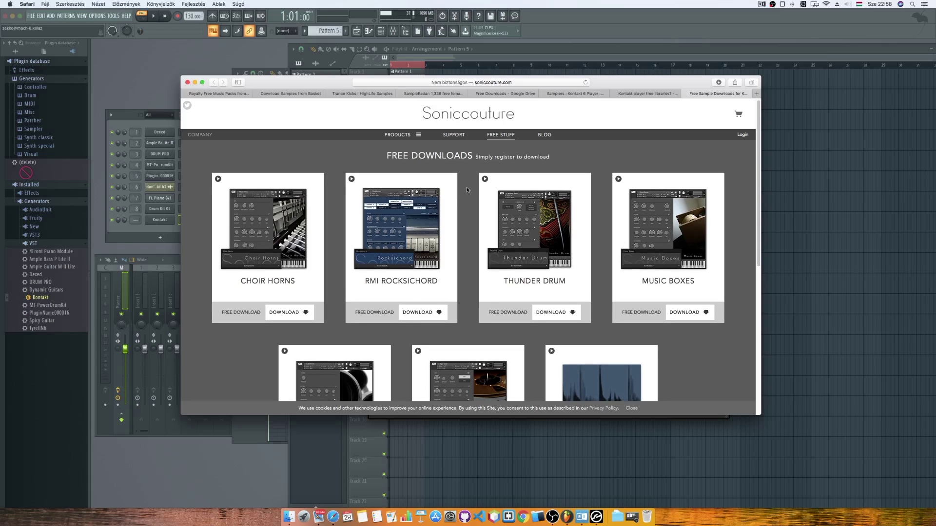
mouse_move(437, 235)
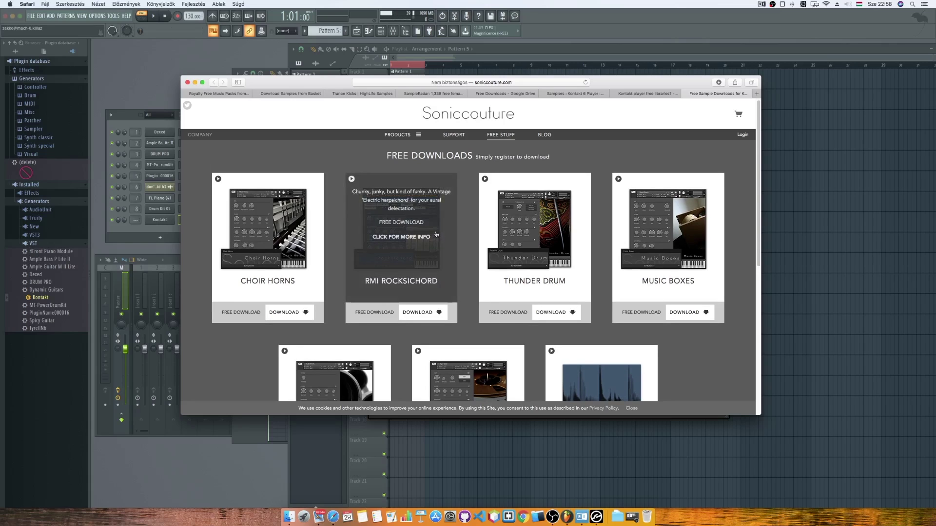
click(412, 224)
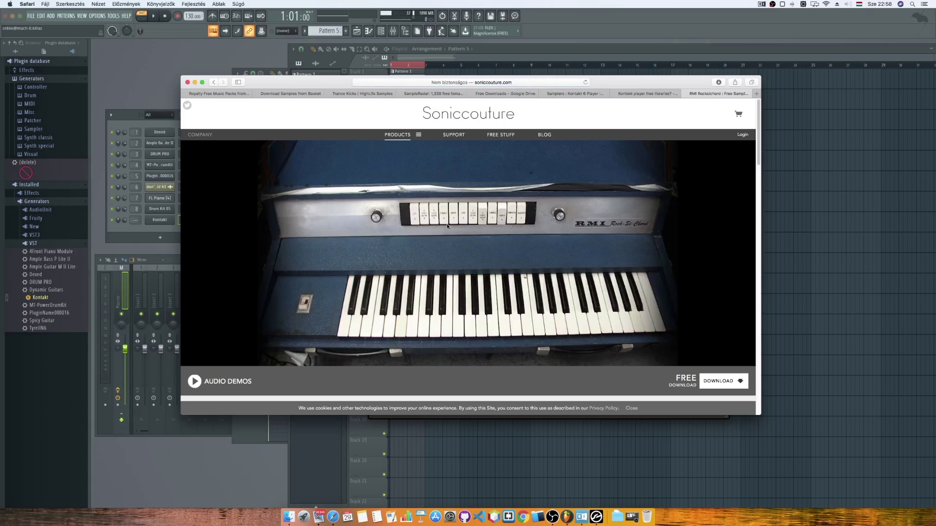
Play and pause the RMI Rocksichord audio demo, then request its free download.
scroll(452, 217, down, 2)
scroll(453, 217, down, 4)
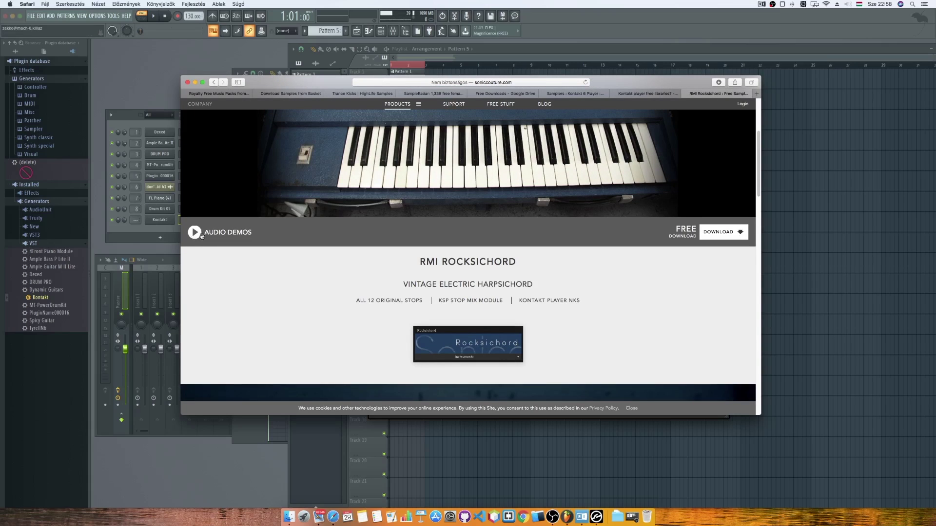
click(196, 234)
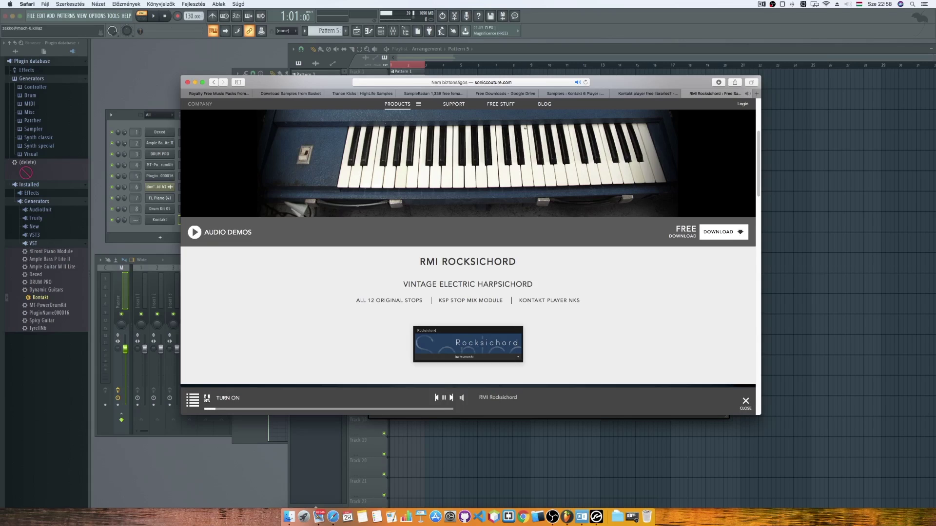
click(206, 398)
click(723, 232)
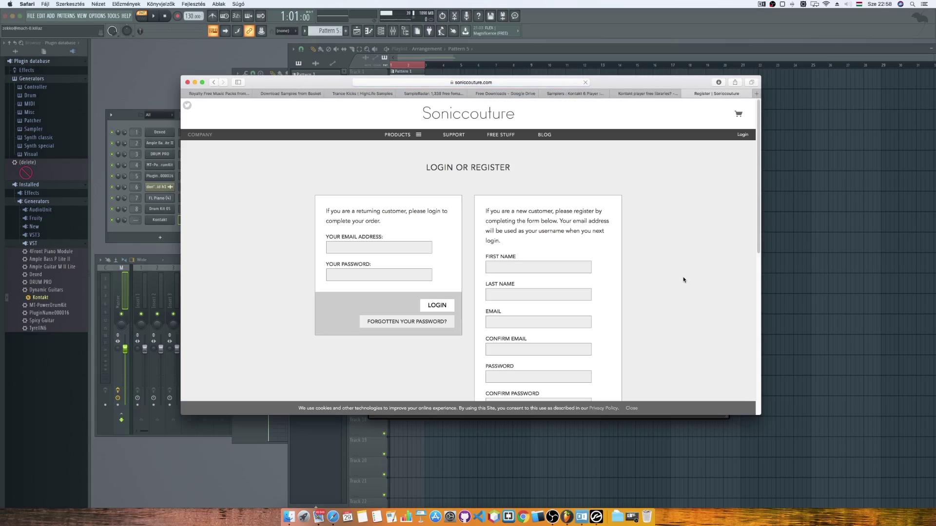
Fill the Soniccouture registration form with name fields, accept the strong password, and submit.
scroll(683, 280, up, 1)
scroll(684, 280, down, 3)
scroll(684, 279, up, 4)
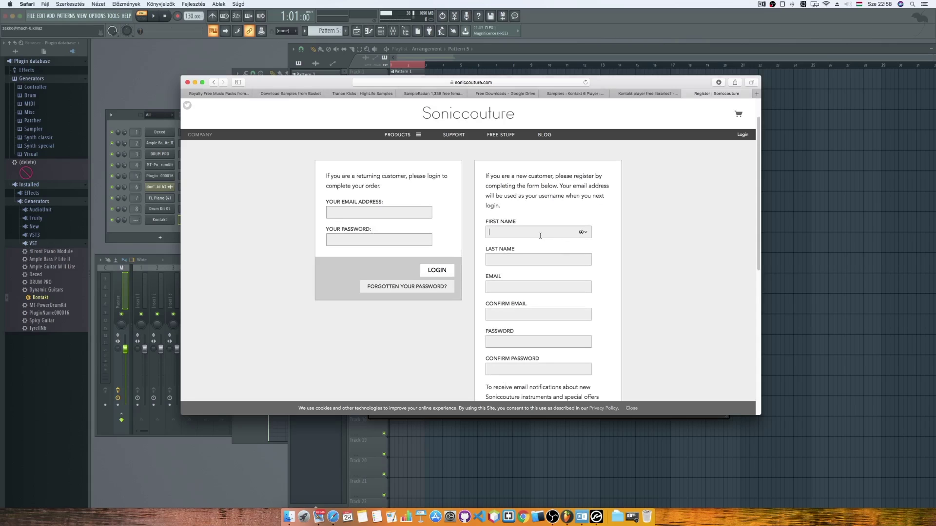
key(Tab)
key(Tab)
text(kv)
key(Tab)
text(kv)
key(Tab)
click(691, 363)
scroll(635, 338, down, 3)
click(589, 372)
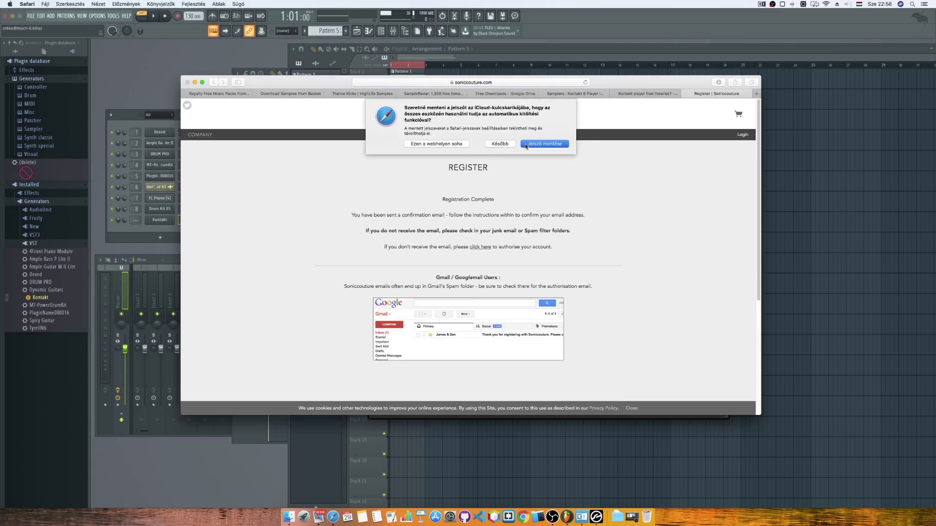
click(545, 144)
Confirm the account through the Mail confirmation link, log in, and activate RMI Rocksichord.
click(318, 517)
key(Up)
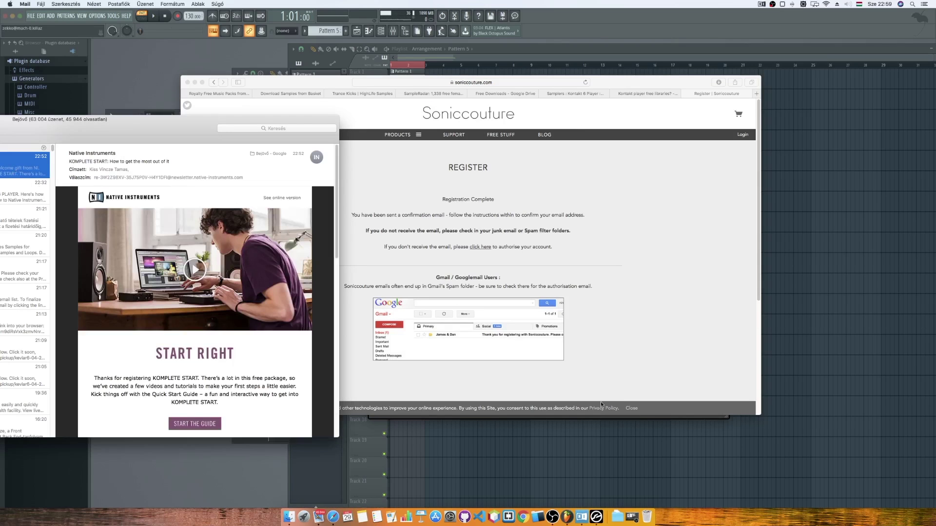
click(24, 166)
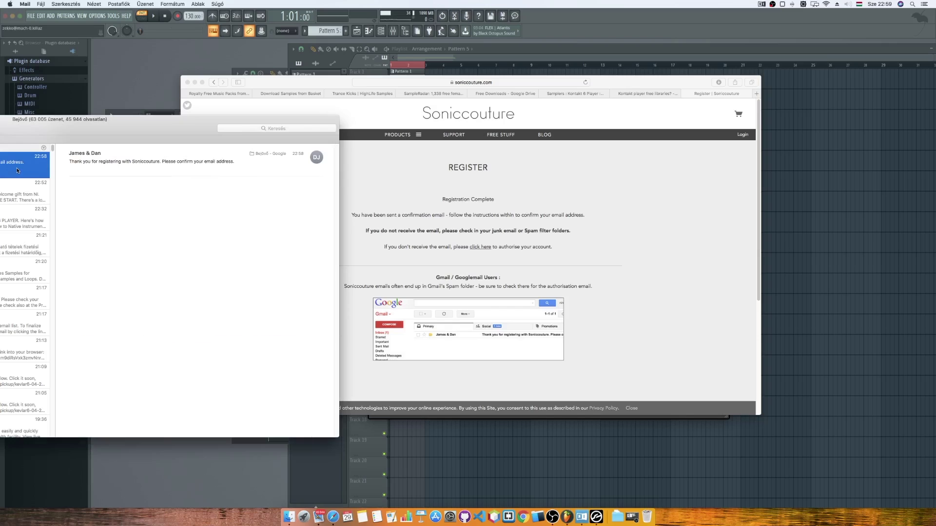
click(124, 208)
key(Return)
scroll(674, 203, down, 5)
scroll(681, 232, up, 2)
click(636, 288)
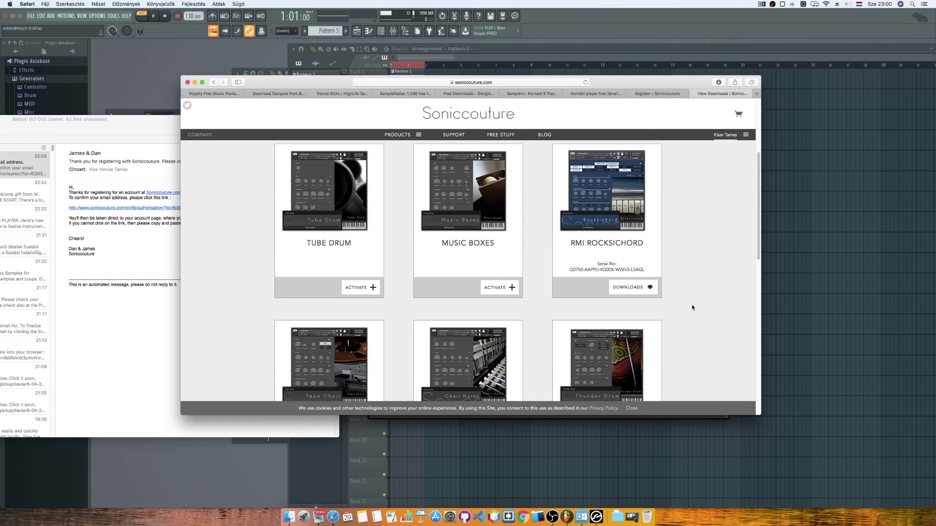
Download the RMI Rocksichord library zip from its download links.
click(632, 287)
click(602, 154)
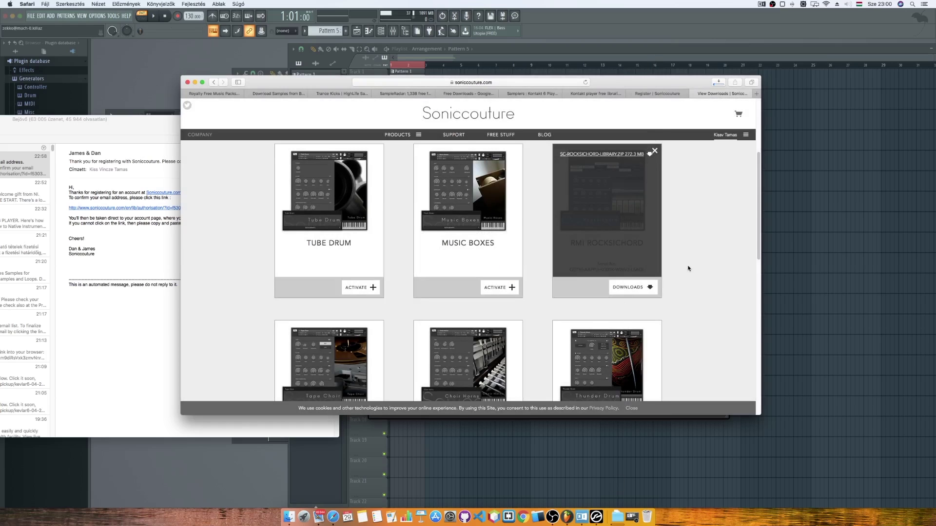
click(655, 151)
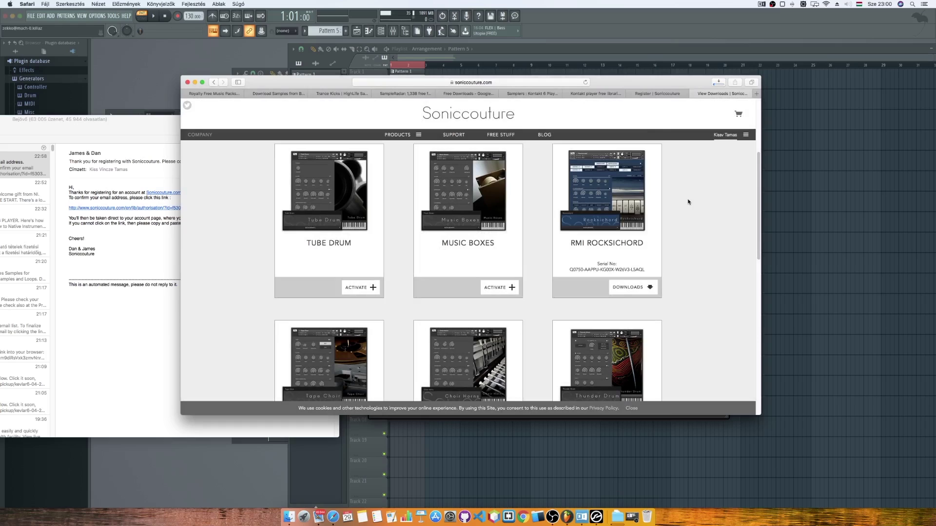
Copy the RMI Rocksichord serial number and close the leftover registration tab.
drag(643, 270, 573, 270)
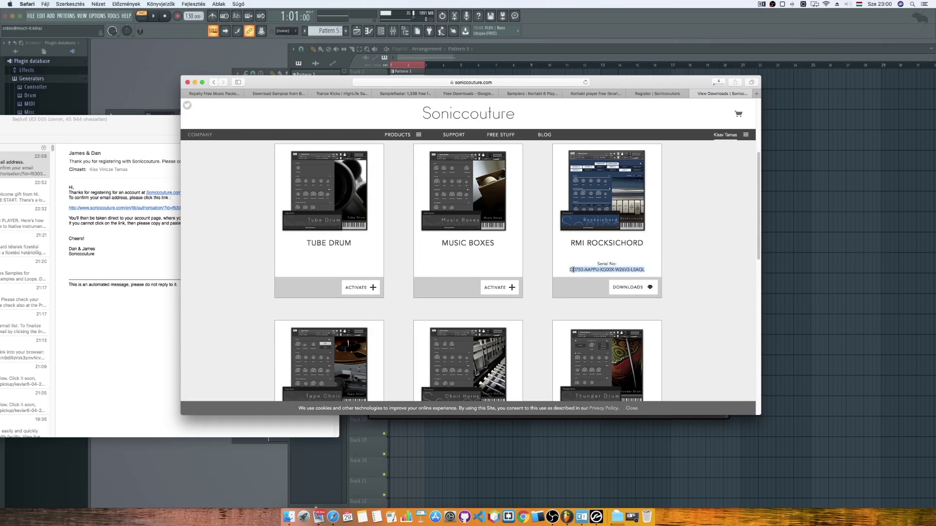
right_click(573, 269)
click(588, 292)
key(ctrl+shift+Tab)
key(super+w)
key(super+Tab)
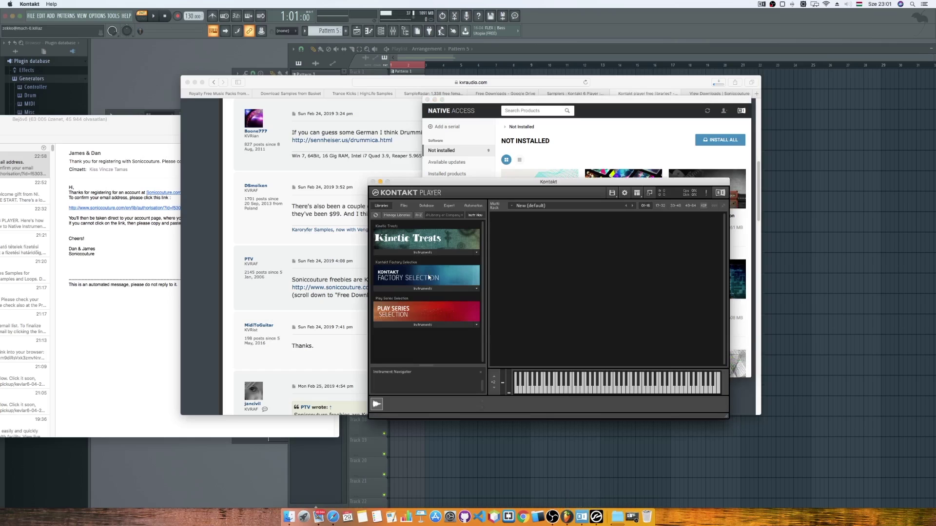
Load Kit - April Fools.nki from Factory Selection's Synth instruments into Kontakt.
click(431, 288)
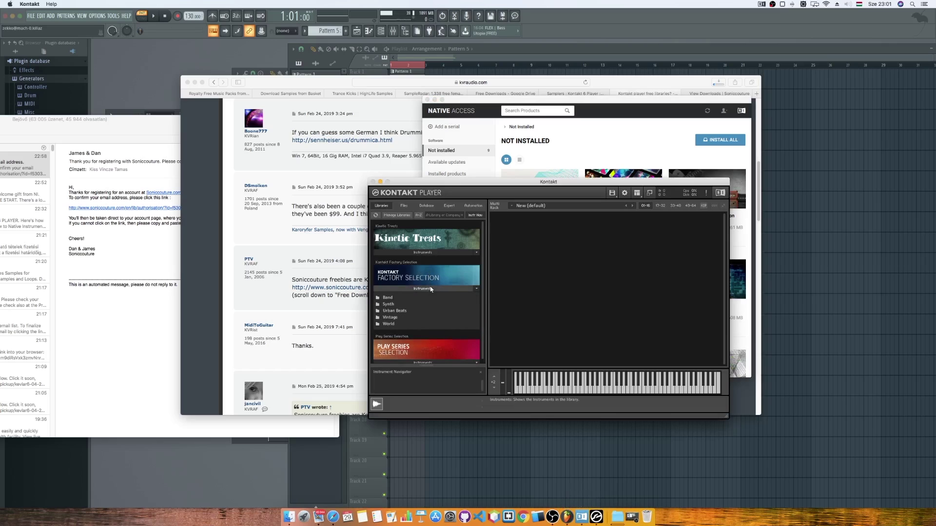
click(388, 305)
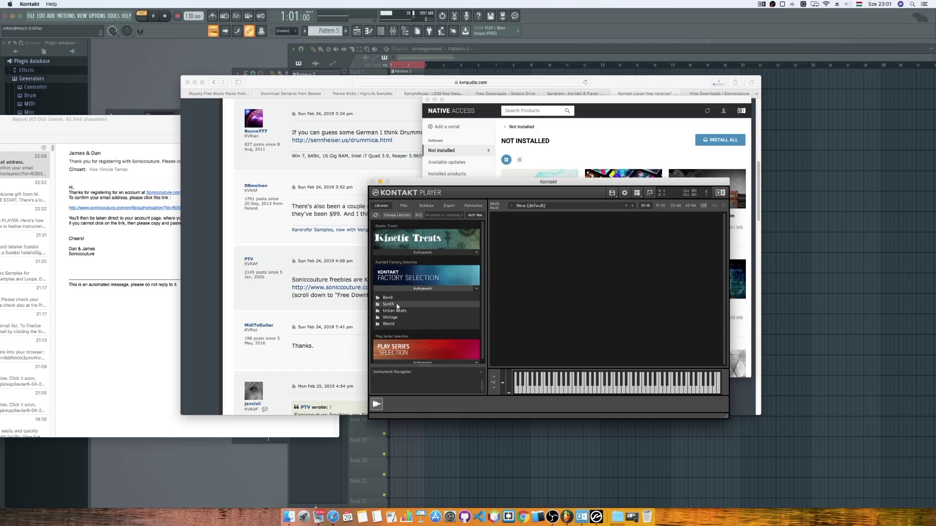
double_click(388, 305)
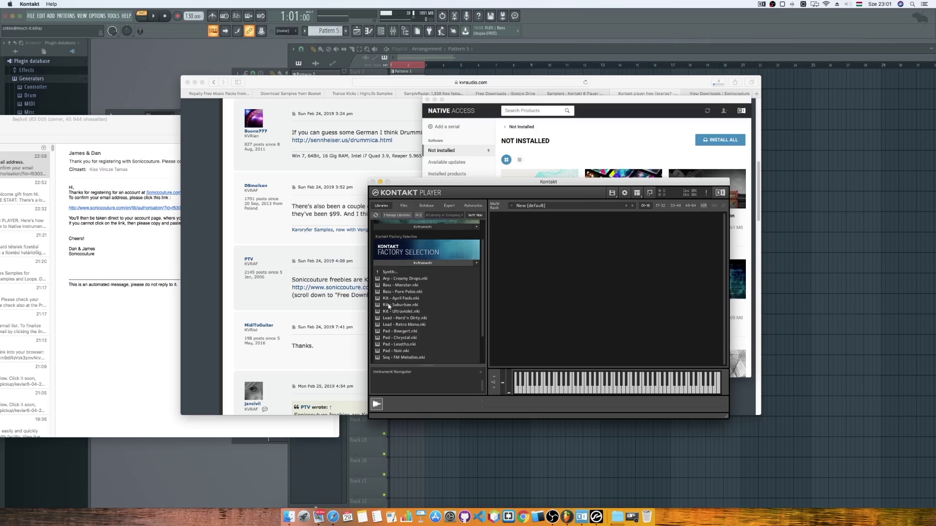
double_click(396, 300)
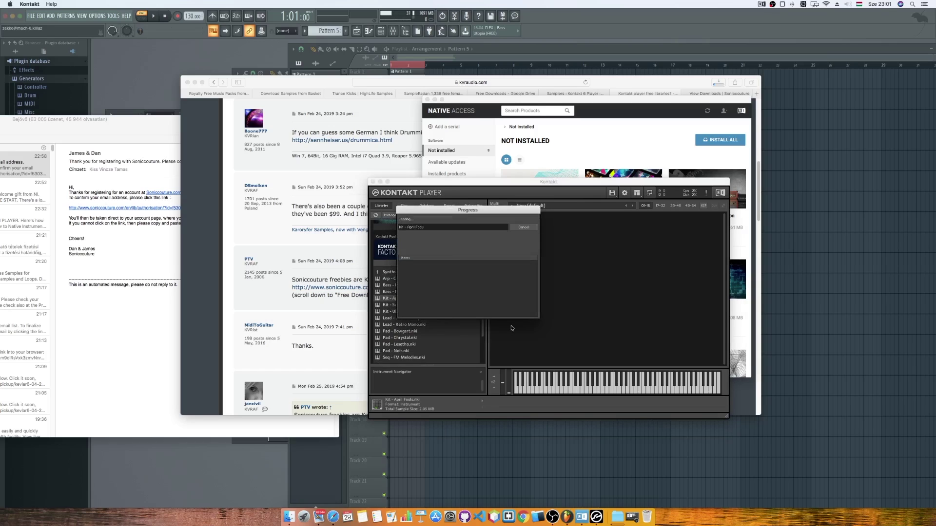
Audition the kit's bass drum, clave and FX 1 sounds, then open Downloads > SC Rocksichord.
click(571, 385)
click(584, 385)
click(548, 387)
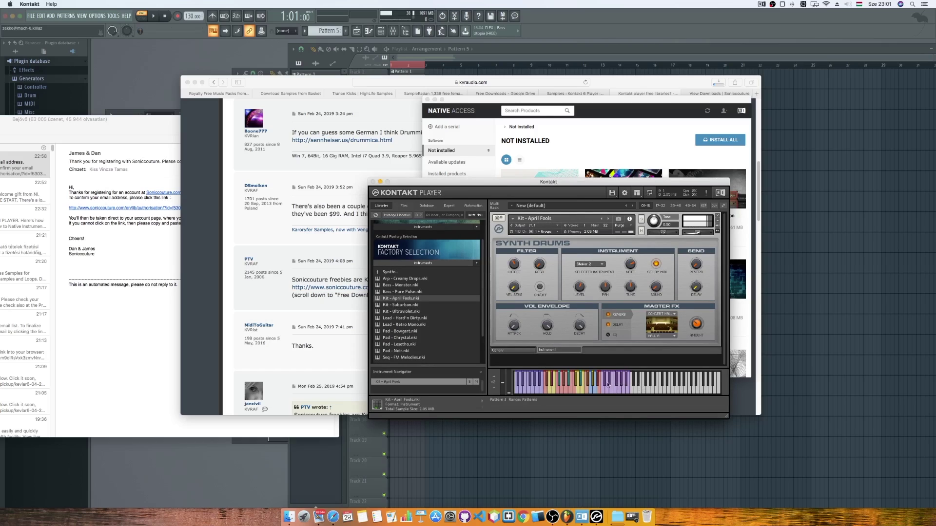
click(538, 383)
click(556, 383)
click(534, 383)
click(590, 385)
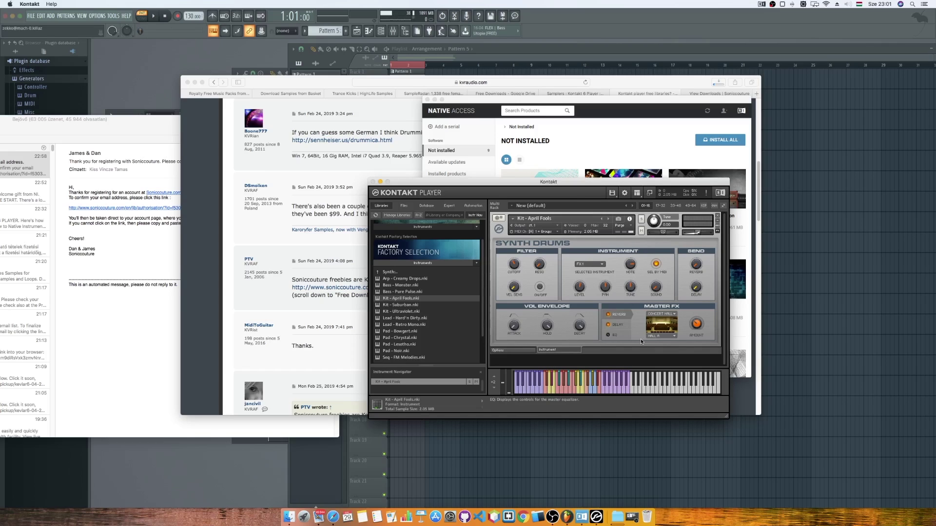
click(621, 379)
click(547, 387)
click(570, 388)
click(618, 510)
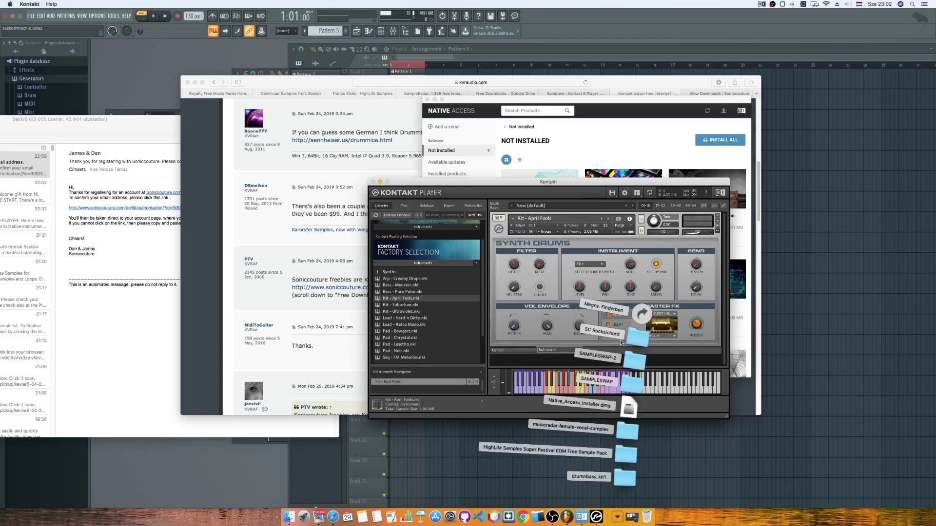
click(636, 336)
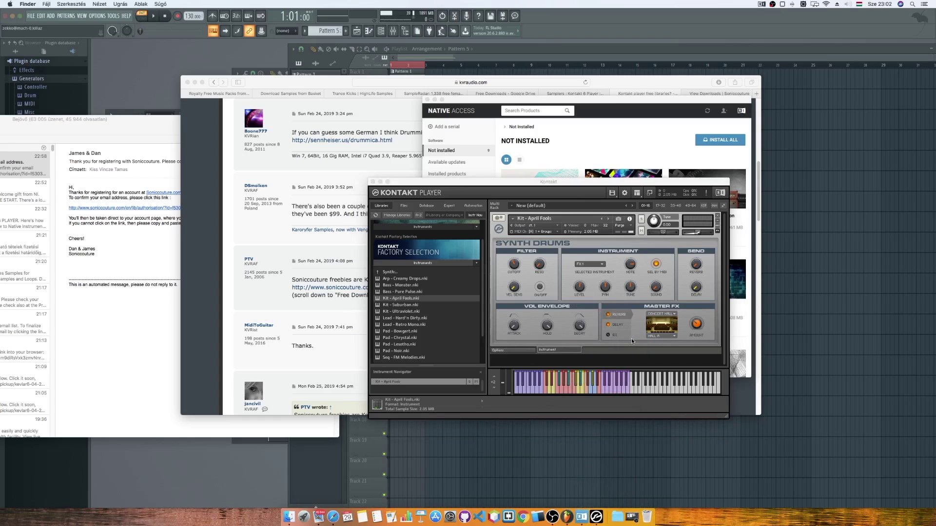
Read the SC Rocksichord How to Install guide, then minimize Safari and return to Kontakt.
drag(523, 101, 741, 237)
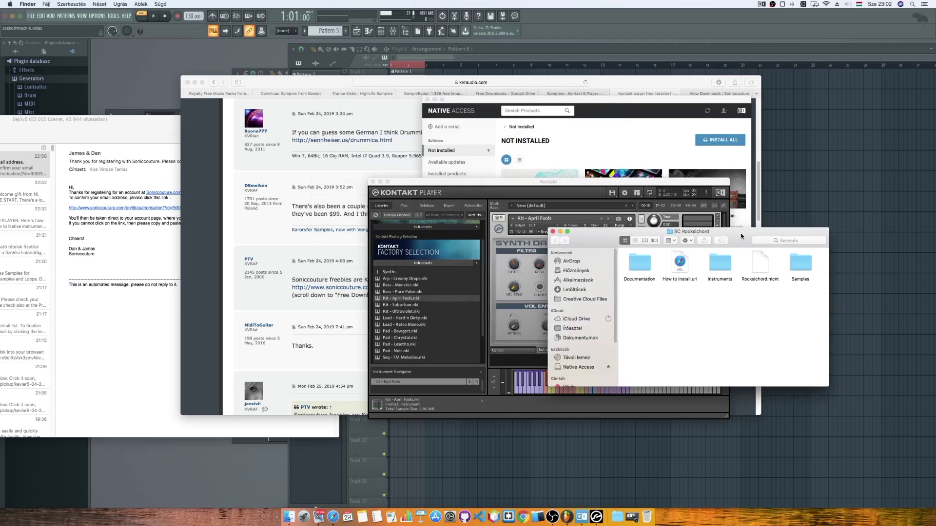
double_click(680, 265)
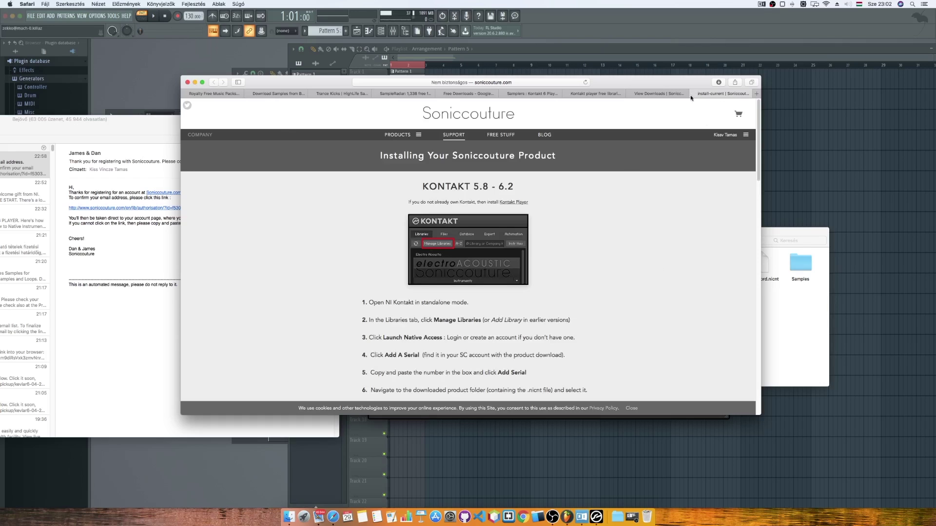
click(693, 93)
click(195, 82)
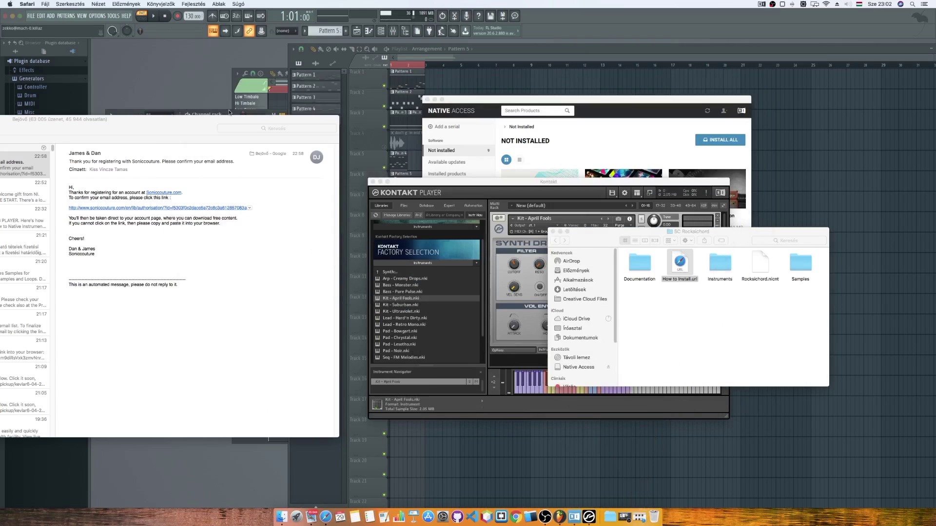
click(444, 193)
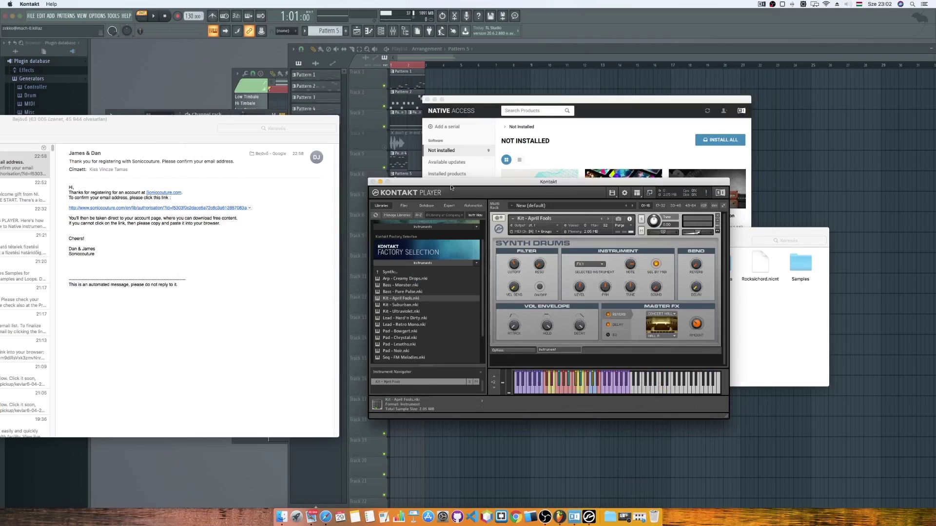
Launch Native Access from Kontakt's Manage Libraries options.
right_click(472, 263)
click(462, 265)
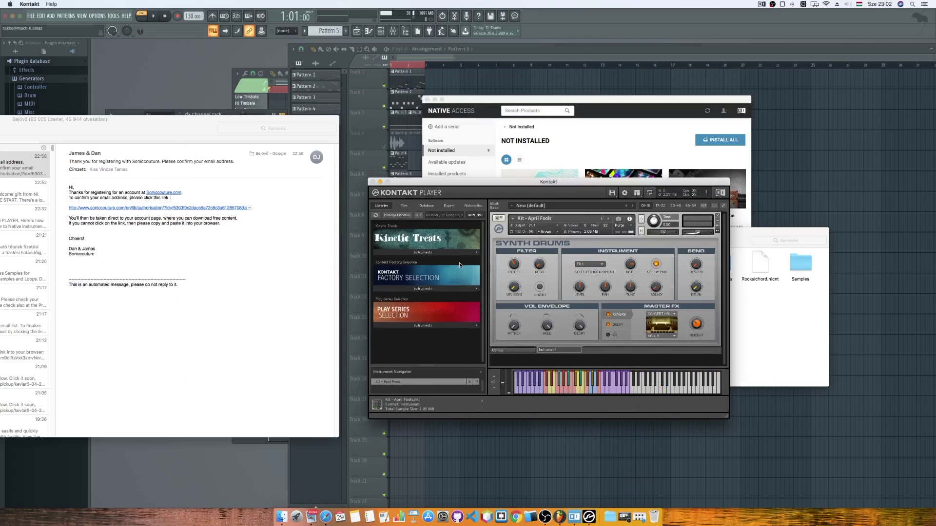
click(397, 215)
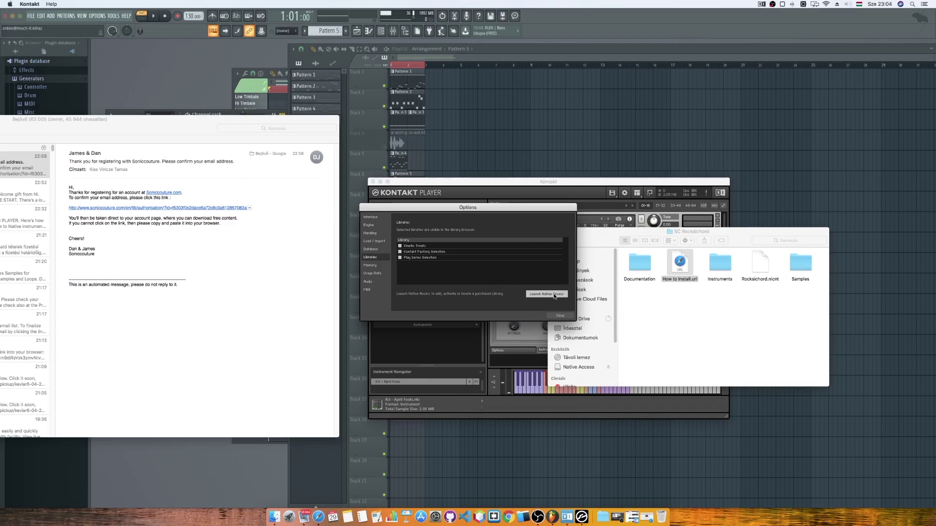
click(554, 294)
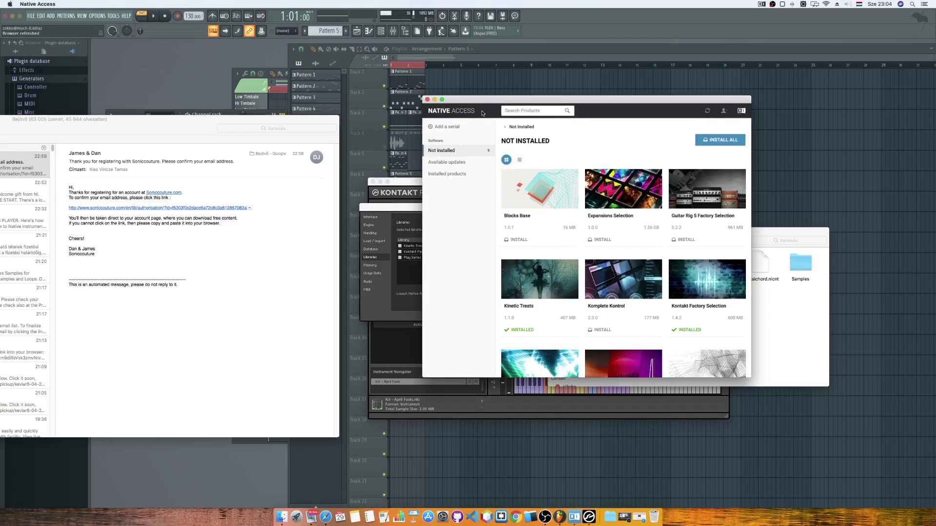
Paste the Rocksichord product serial into Native Access's Add a serial form and submit it.
click(444, 126)
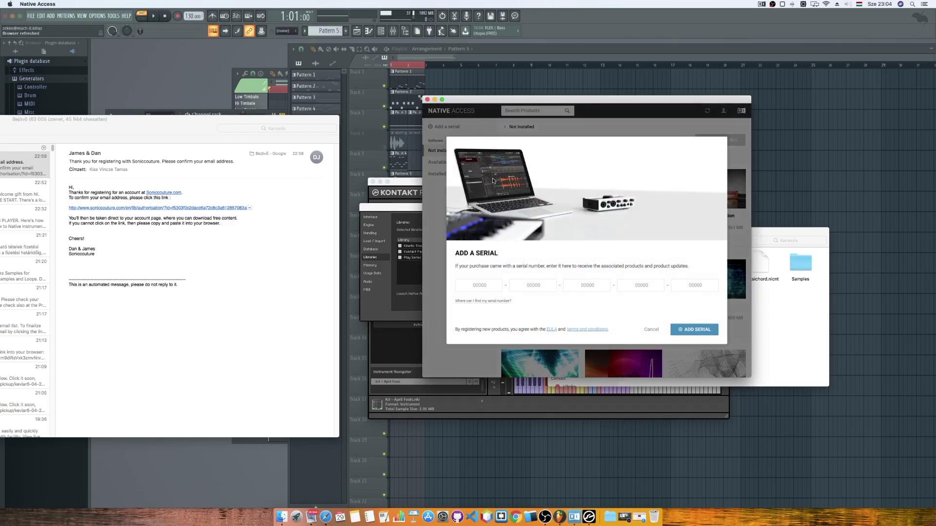
click(488, 287)
key(super+v)
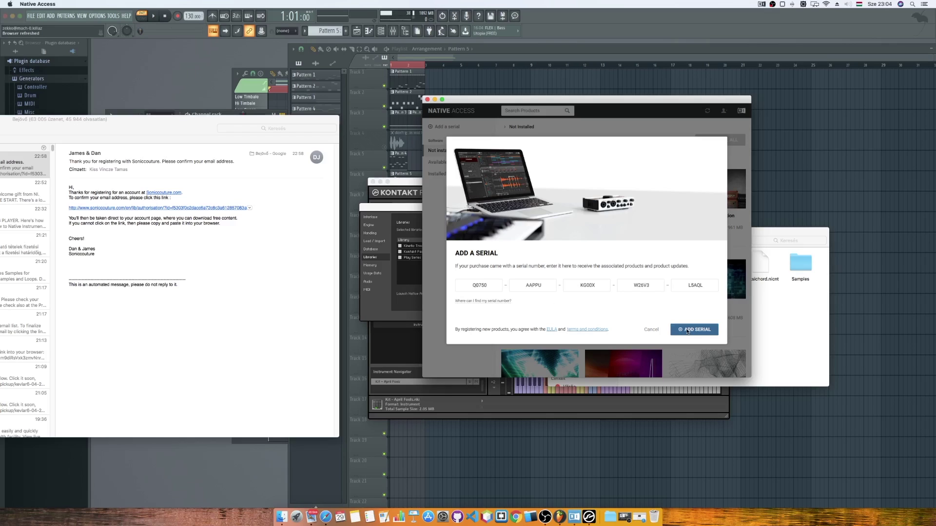
click(687, 330)
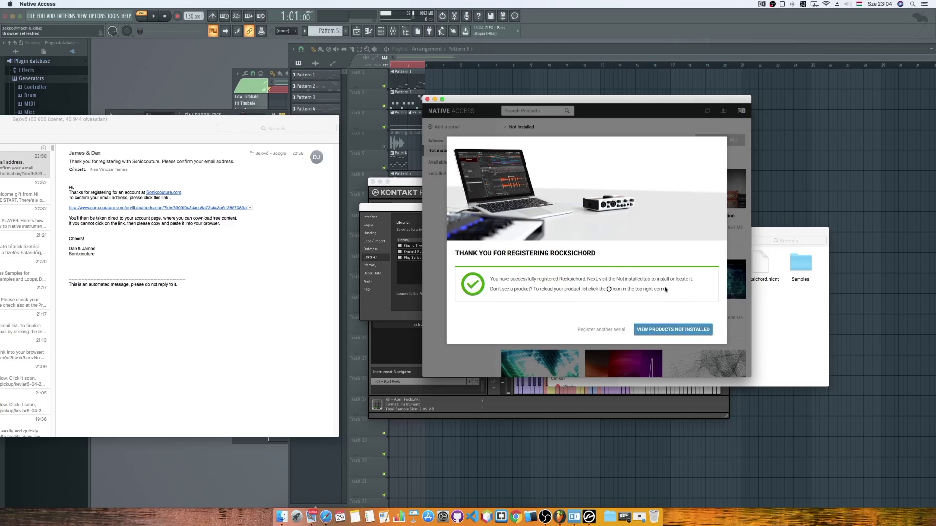
click(648, 331)
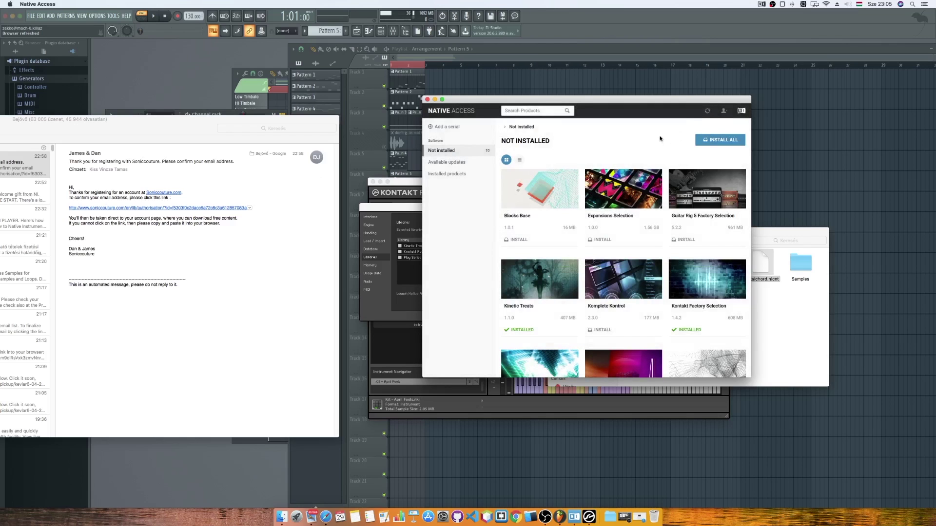
Add the Rocksichord library from Downloads > SC Rocksichord and install it.
scroll(659, 138, down, 5)
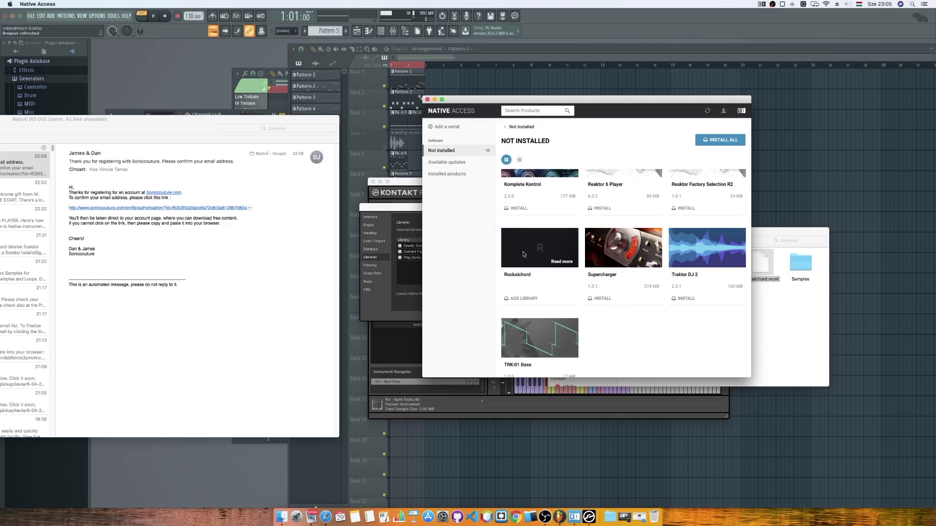
click(529, 299)
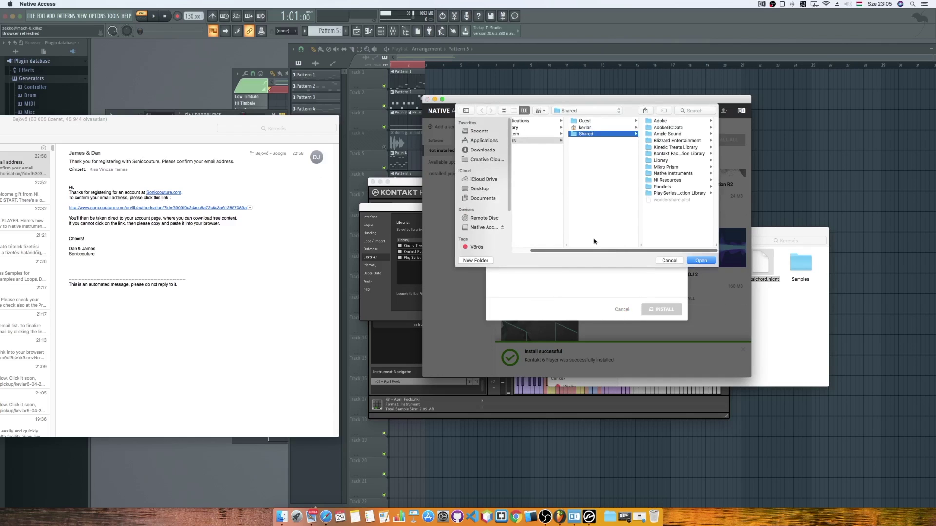
click(480, 149)
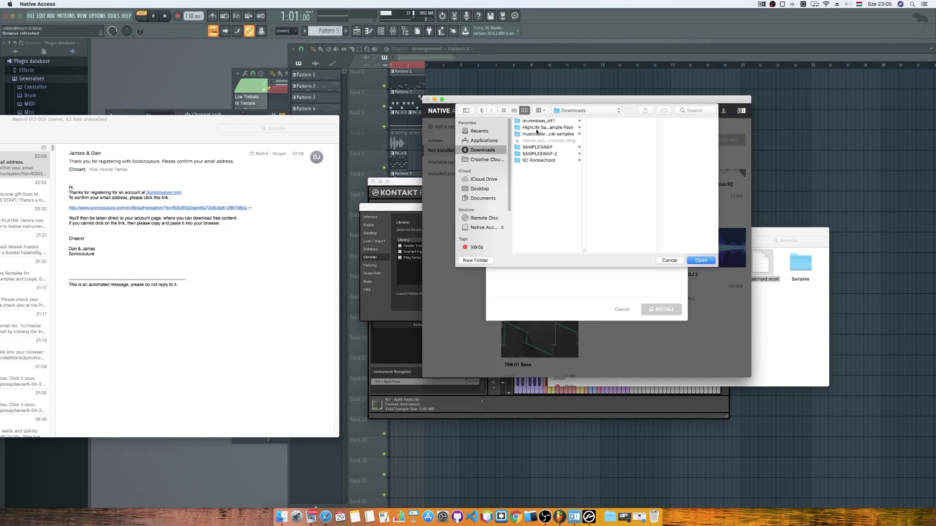
click(536, 160)
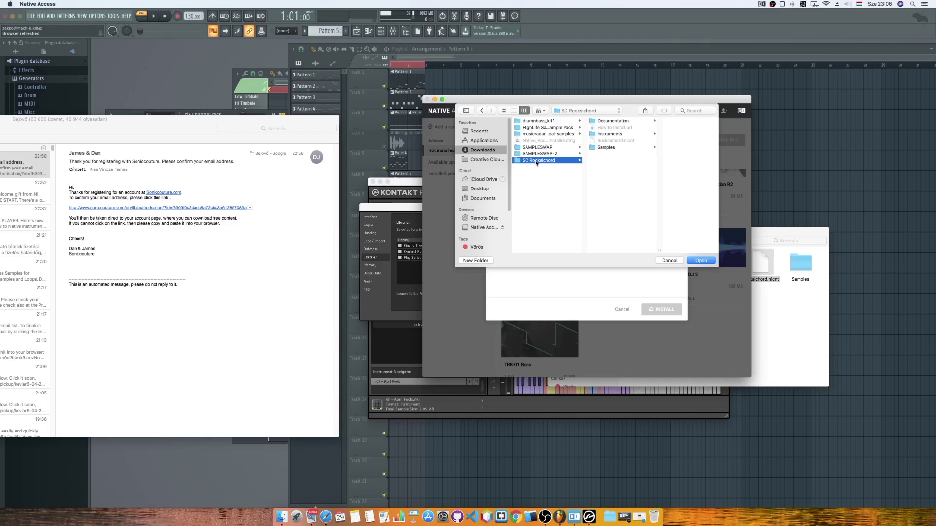
click(701, 261)
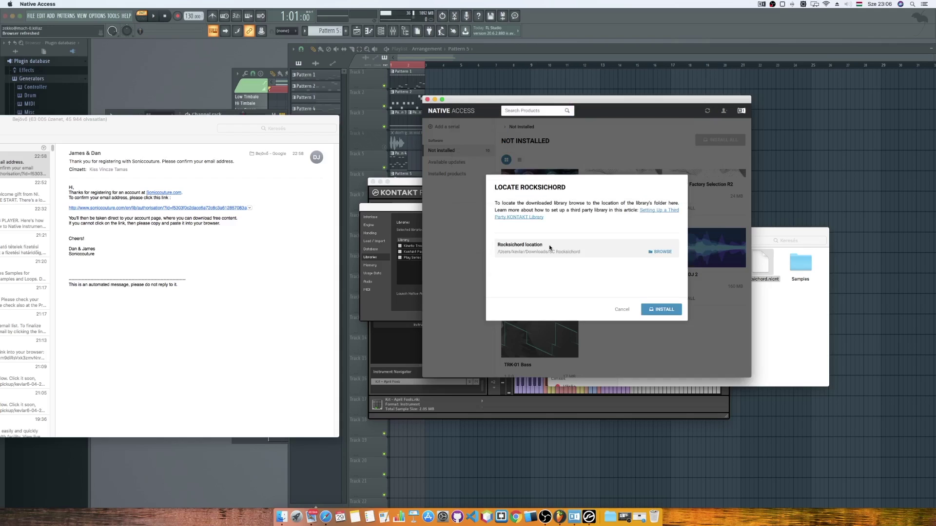
click(667, 309)
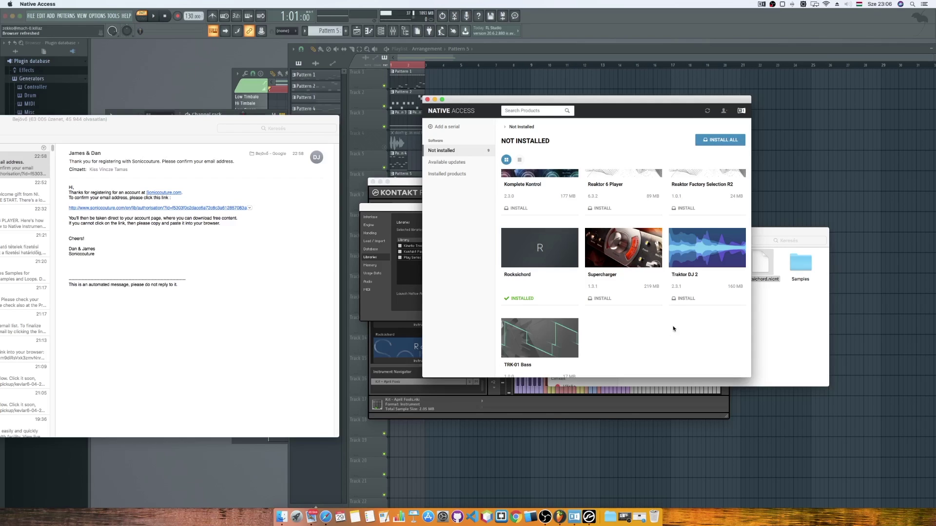
Remove the April Fools kit from Kontakt's rack and load Rocksichord.nki in its place.
mouse_move(650, 240)
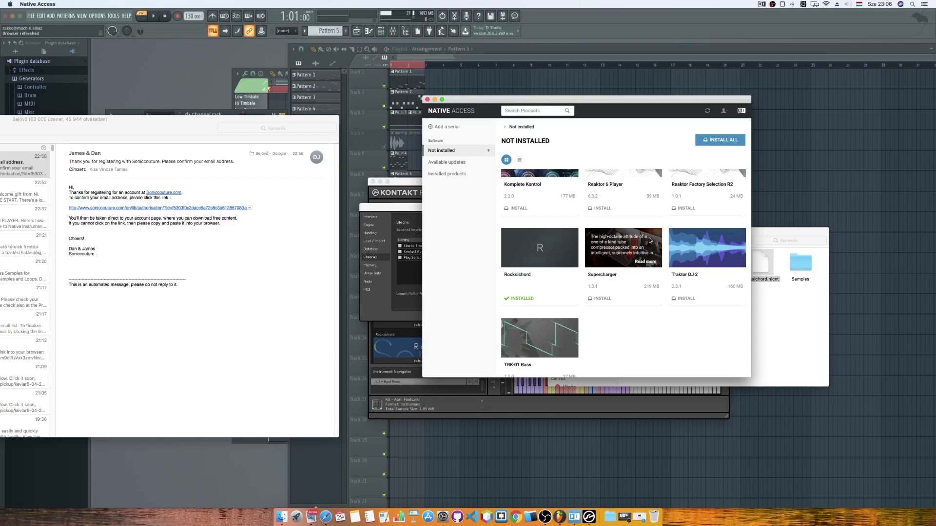
drag(615, 103, 651, 212)
click(450, 223)
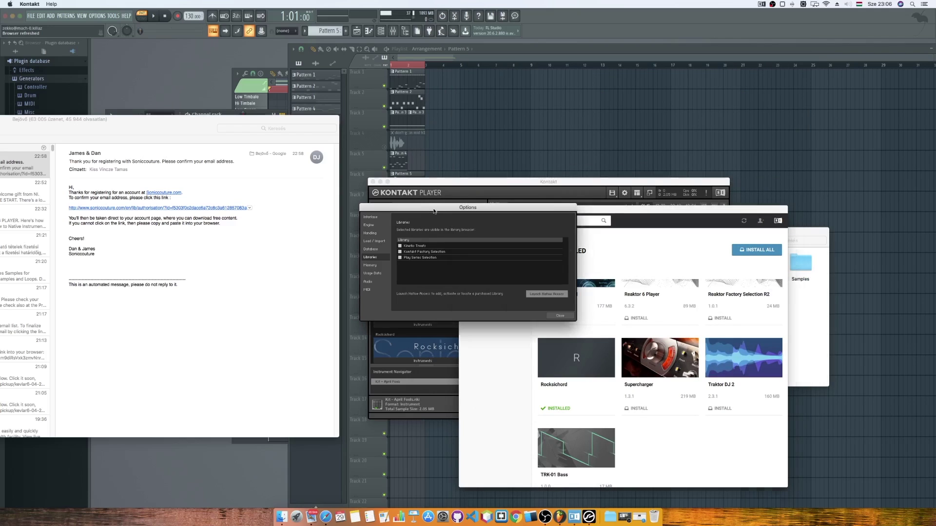
click(560, 315)
drag(568, 185, 587, 134)
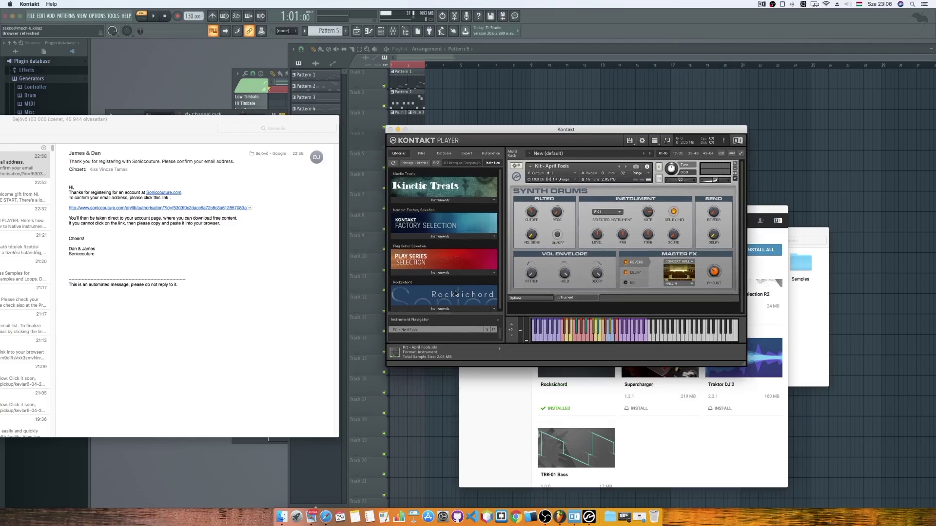
scroll(501, 280, down, 1)
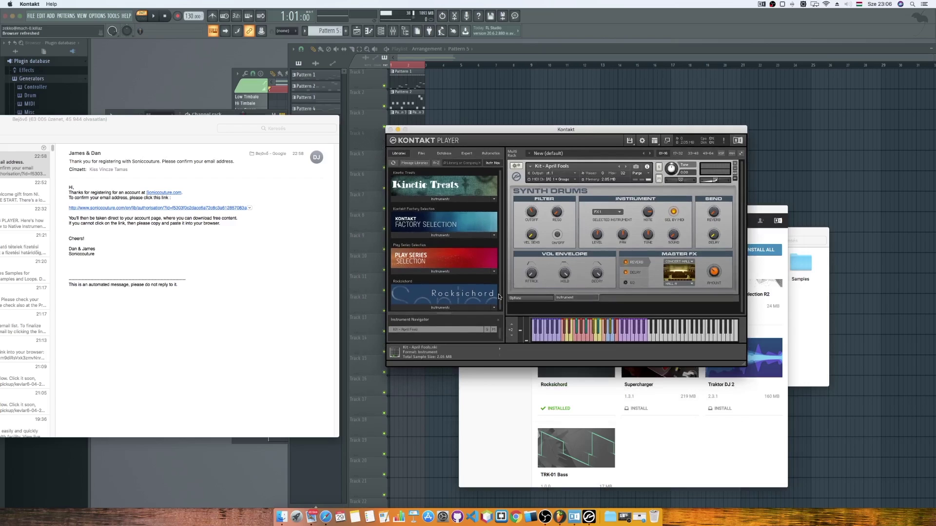
click(735, 165)
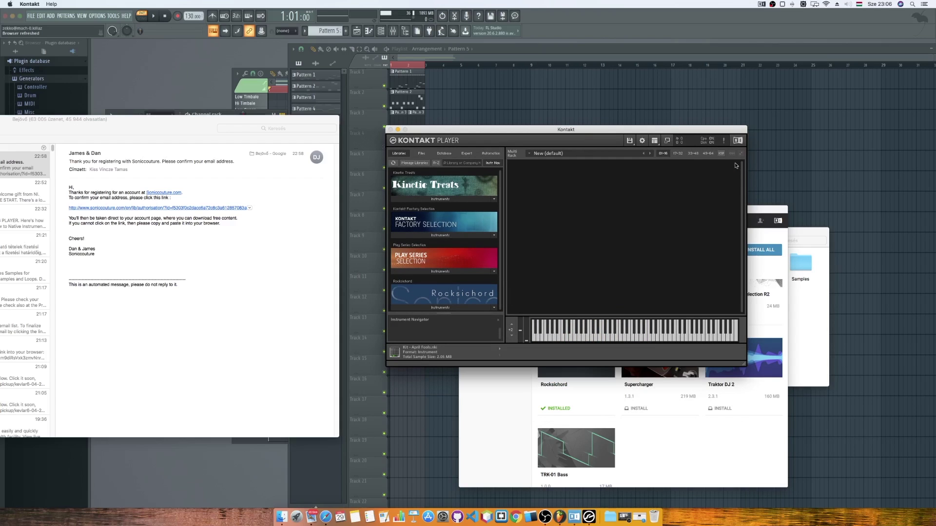
click(454, 308)
drag(426, 305, 516, 298)
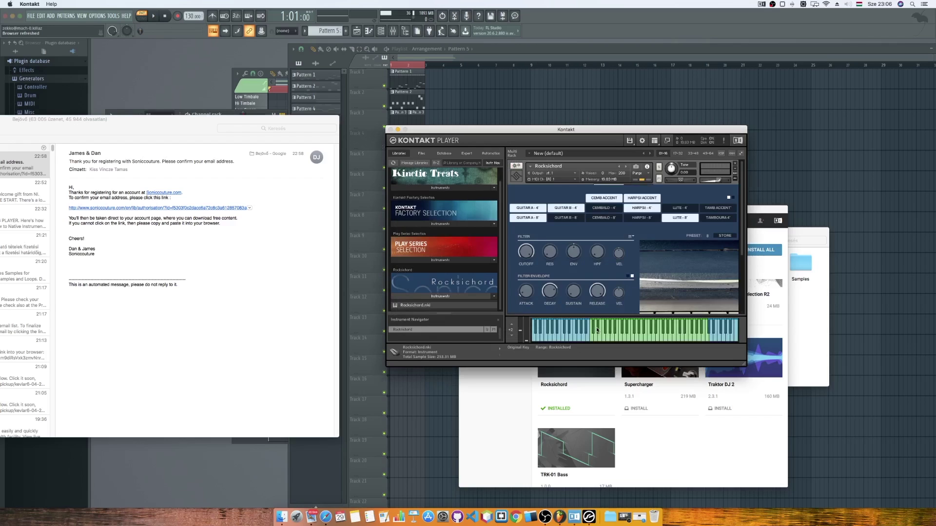
Play Rocksichord notes up and down the keyboard, then remove the instrument from the rack.
click(605, 330)
click(609, 329)
click(624, 335)
click(639, 334)
click(595, 330)
click(573, 335)
click(561, 333)
click(573, 335)
click(598, 334)
click(651, 336)
click(670, 335)
click(655, 334)
click(623, 336)
click(603, 333)
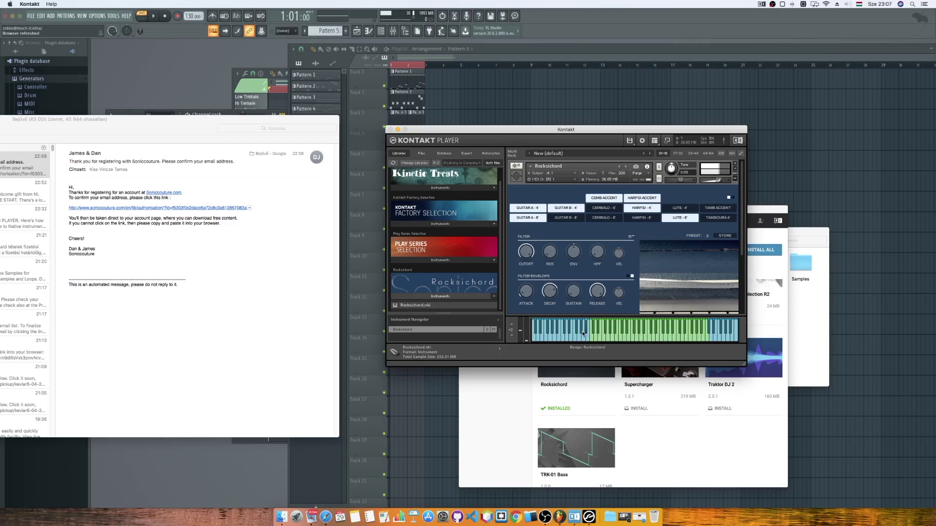
click(577, 334)
click(575, 335)
click(735, 164)
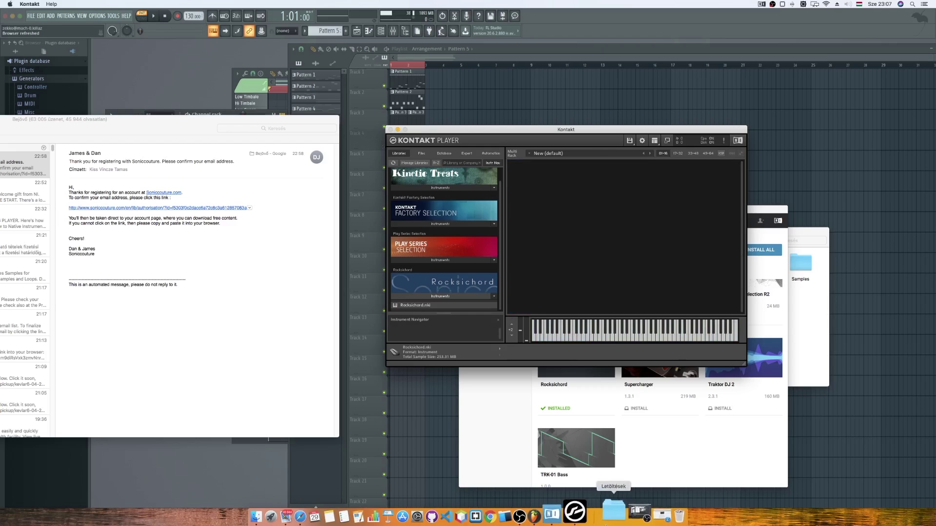
Quit standalone Kontakt and delete the old Kontakt channel from the channel rack.
right_click(592, 516)
click(591, 482)
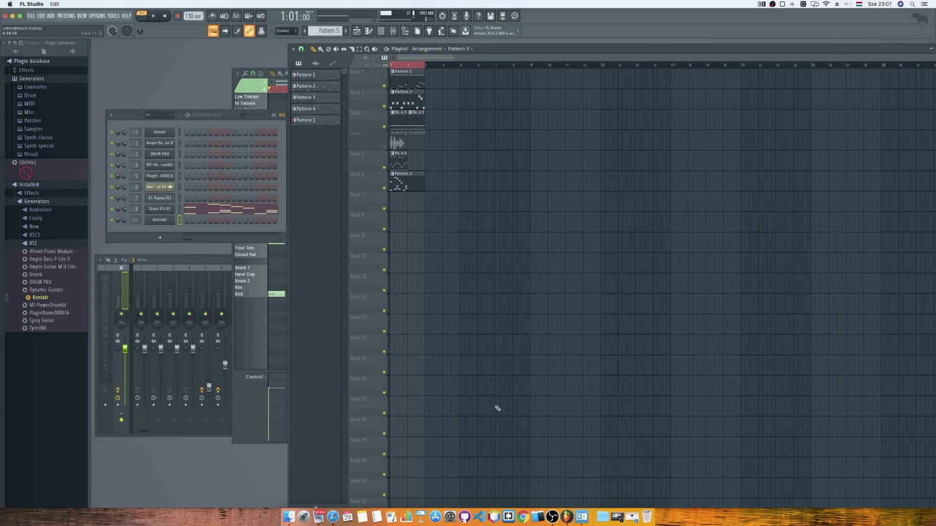
click(166, 221)
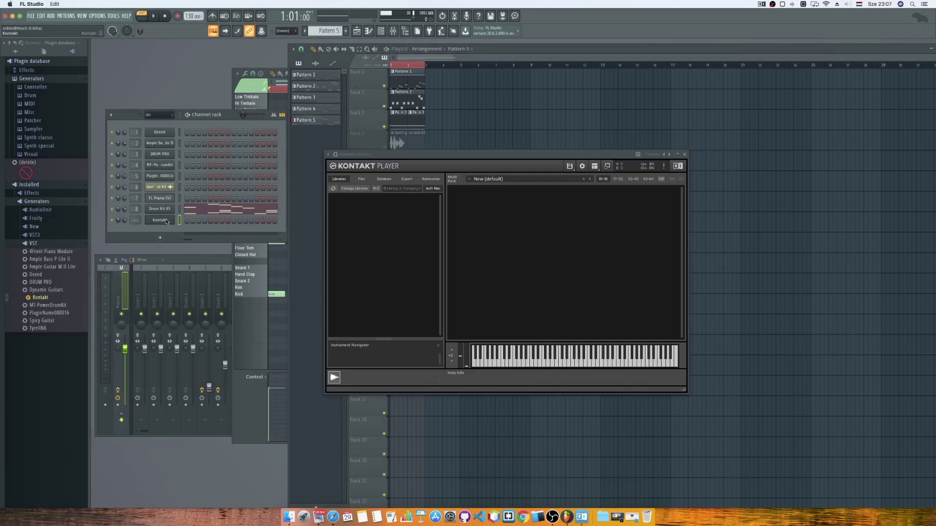
click(684, 155)
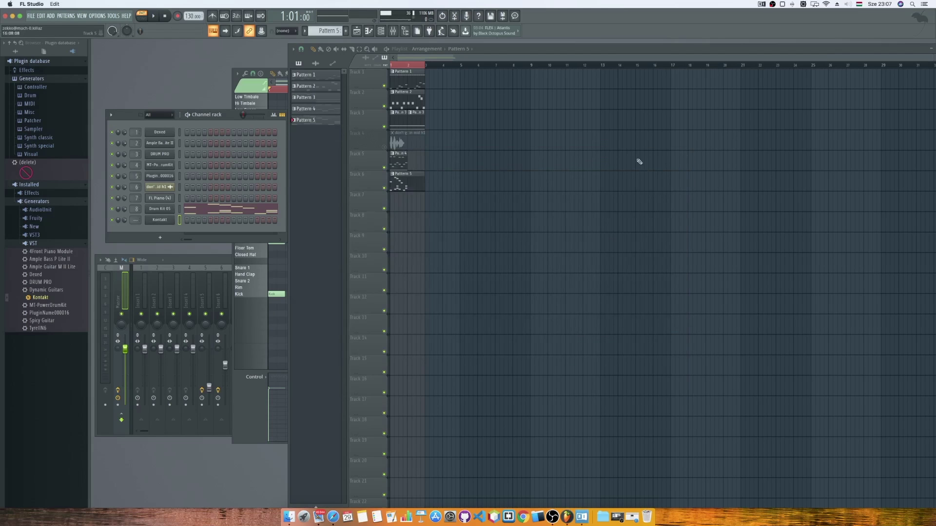
right_click(156, 222)
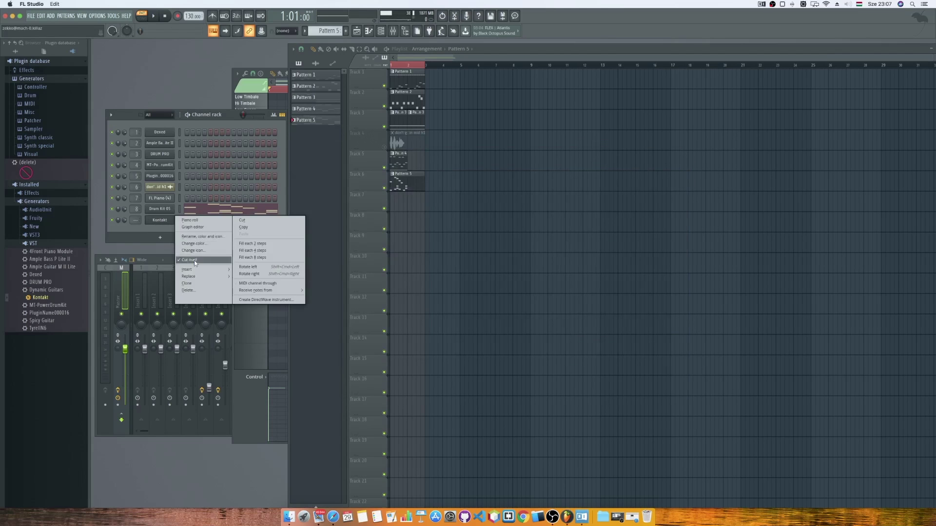
click(188, 291)
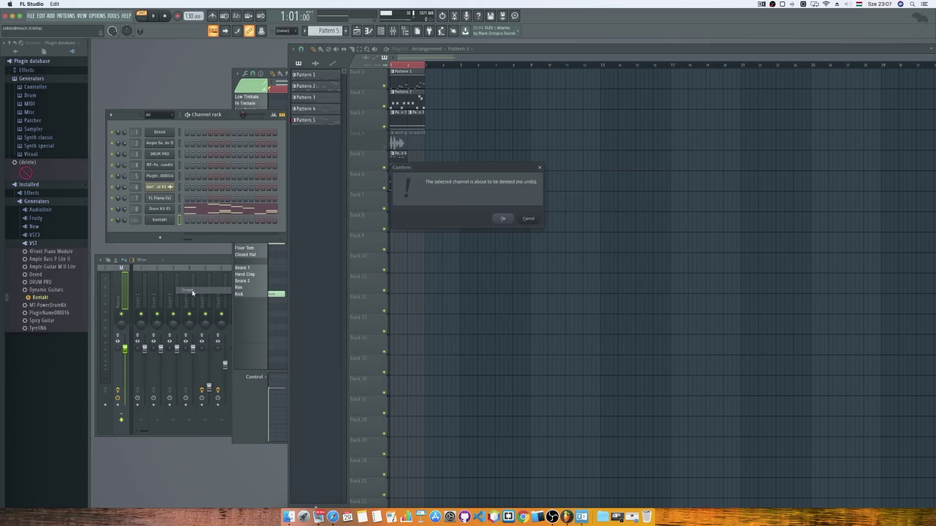
click(502, 218)
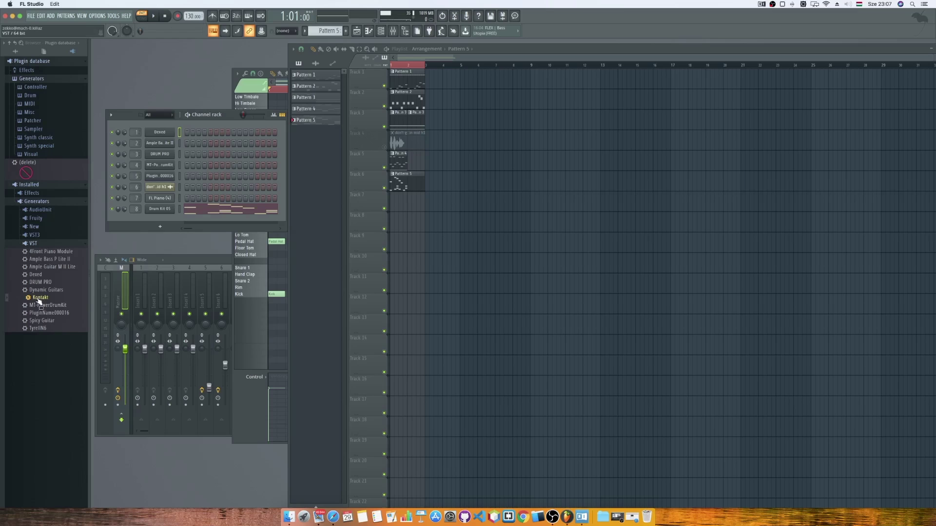
Add a new Kontakt channel and load Factory Selection's Bass - Monster.nki into it.
drag(40, 297, 152, 219)
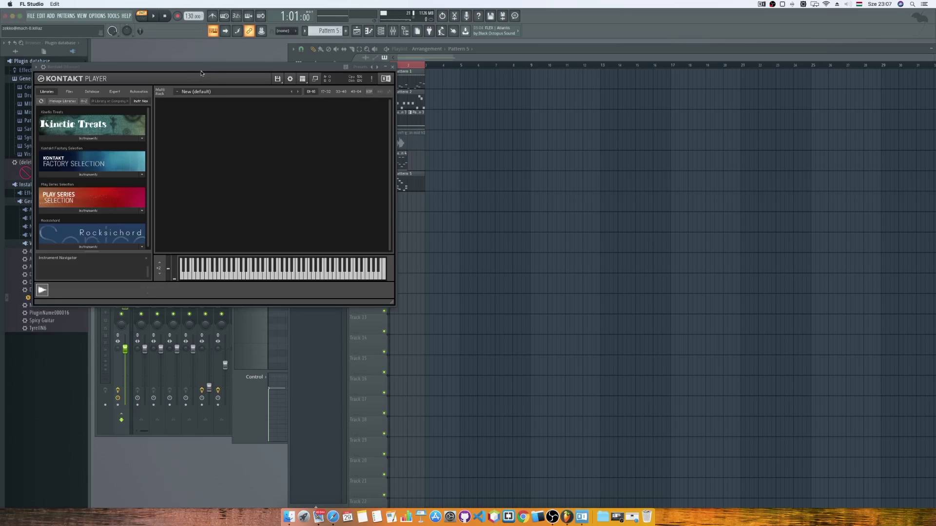
drag(223, 78, 441, 122)
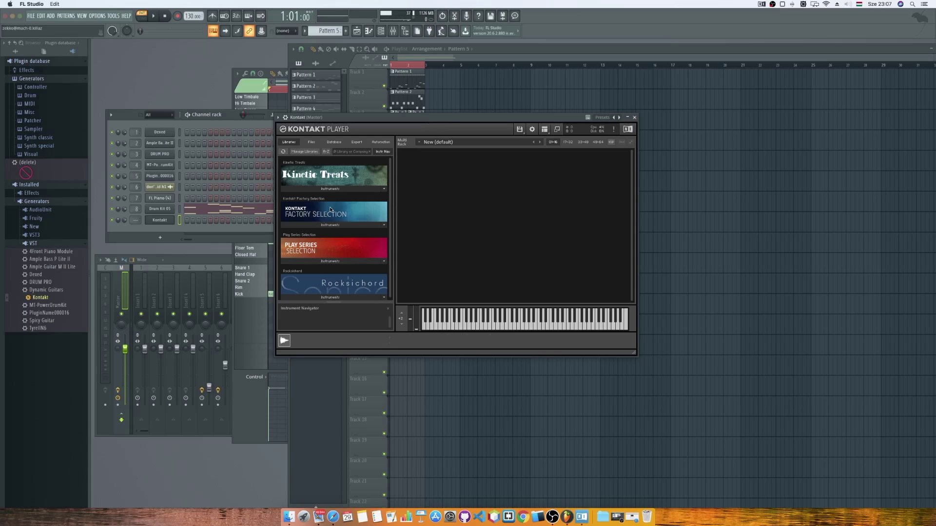
click(382, 225)
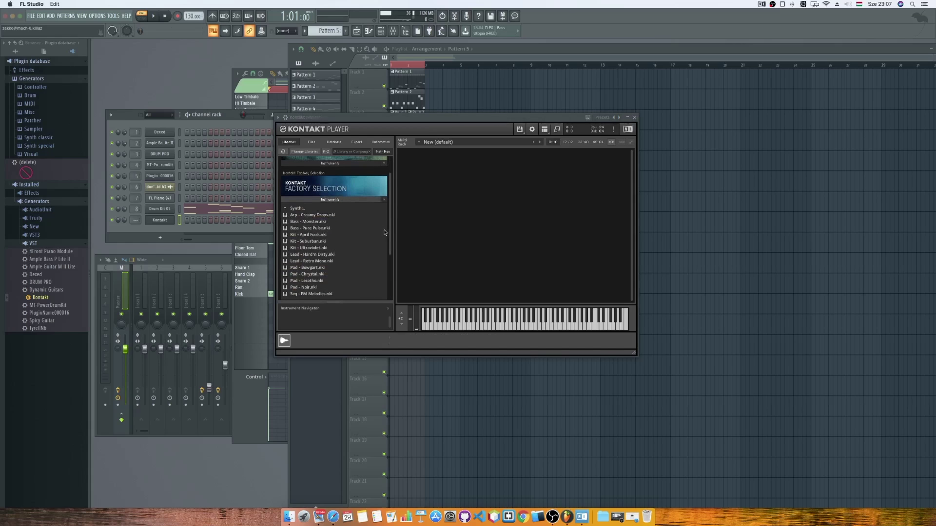
scroll(393, 233, down, 2)
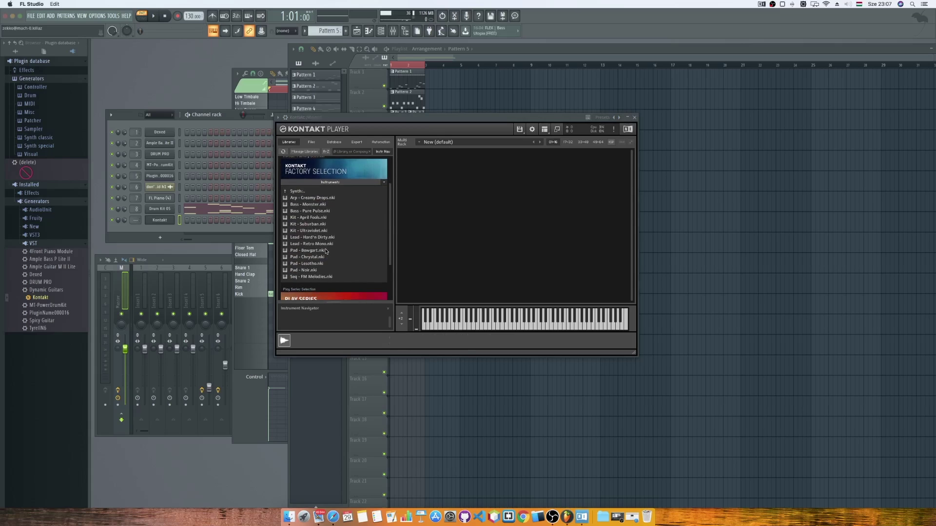
double_click(316, 205)
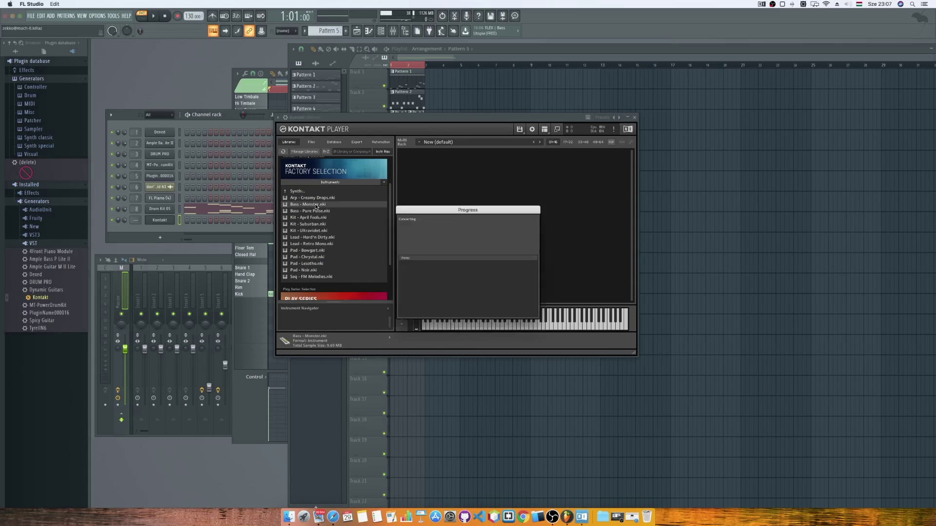
Audition several Bass - Monster notes and move the Kontakt window to the right.
click(466, 322)
click(481, 322)
click(472, 323)
click(485, 322)
click(498, 321)
drag(471, 118, 690, 120)
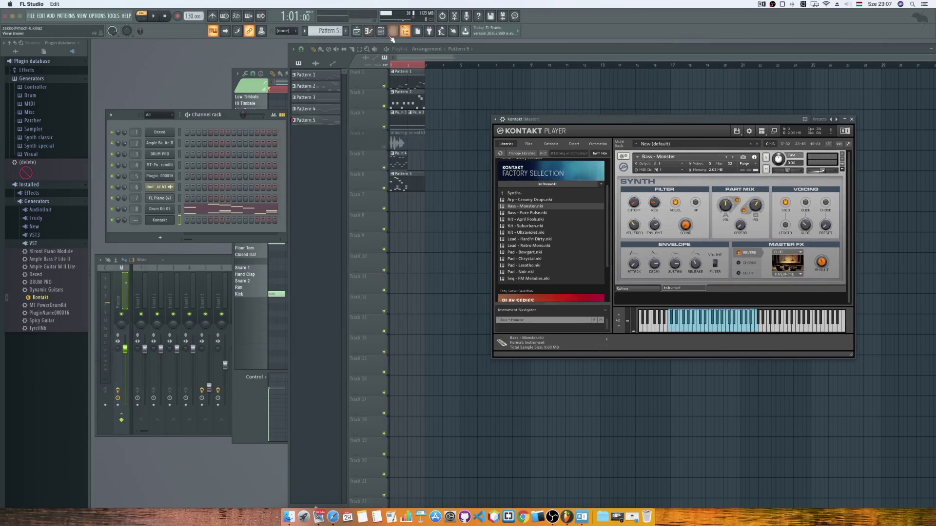
Create Pattern 6 and place it on Track 7 as a two-bar clip.
click(345, 30)
key(Return)
click(393, 199)
drag(407, 205, 426, 204)
double_click(415, 200)
Draw the bass line C4, A3, C4, G3, A3 in Pattern 6's piano roll, checking playback.
click(263, 216)
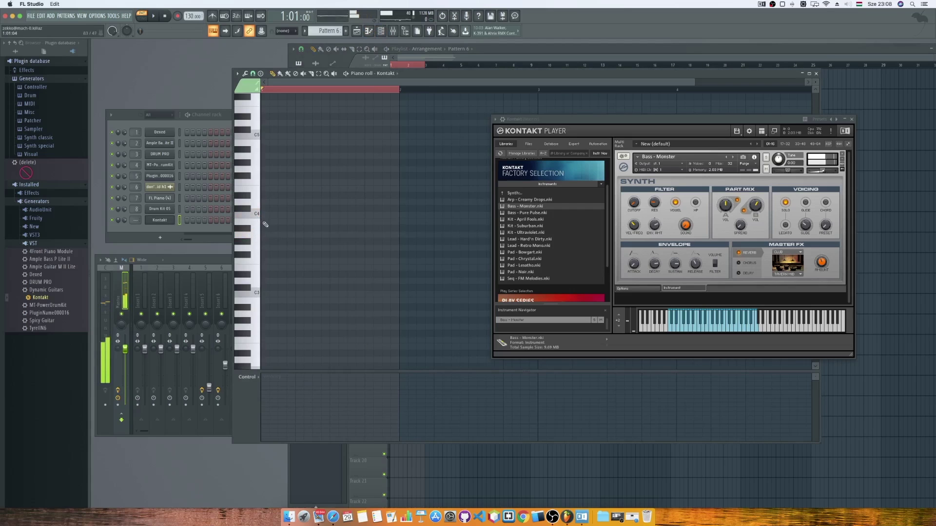
click(292, 235)
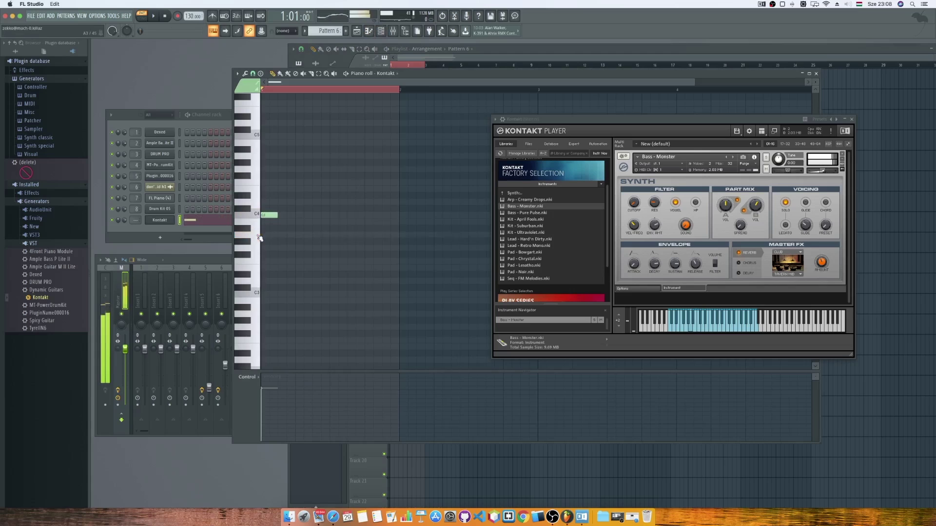
key(space)
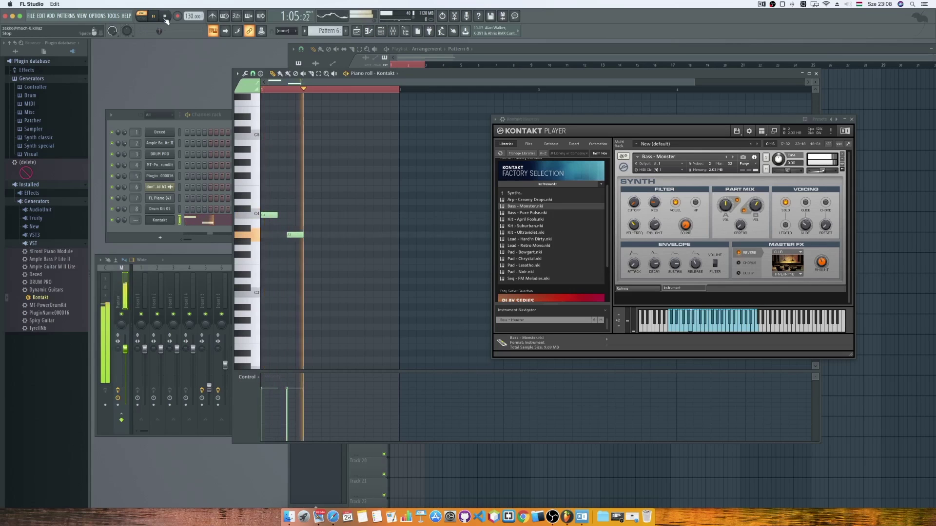
key(space)
click(318, 215)
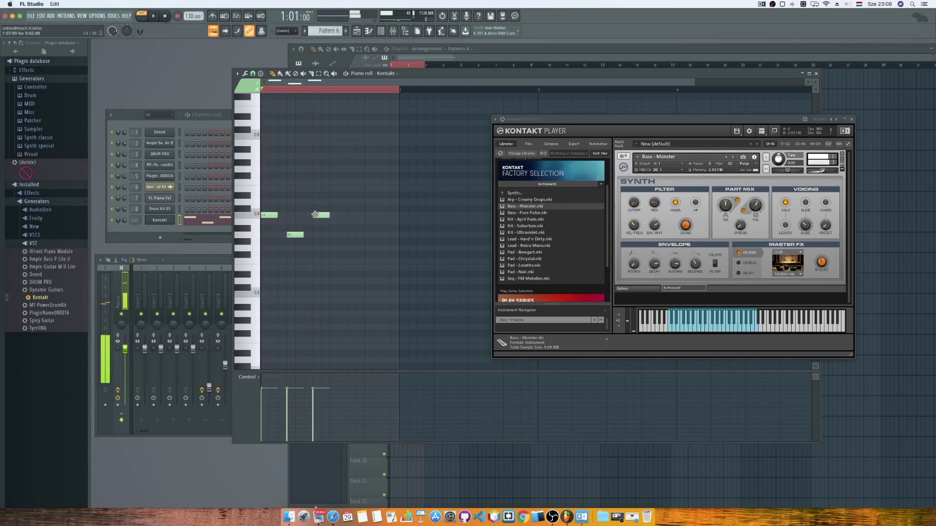
click(341, 248)
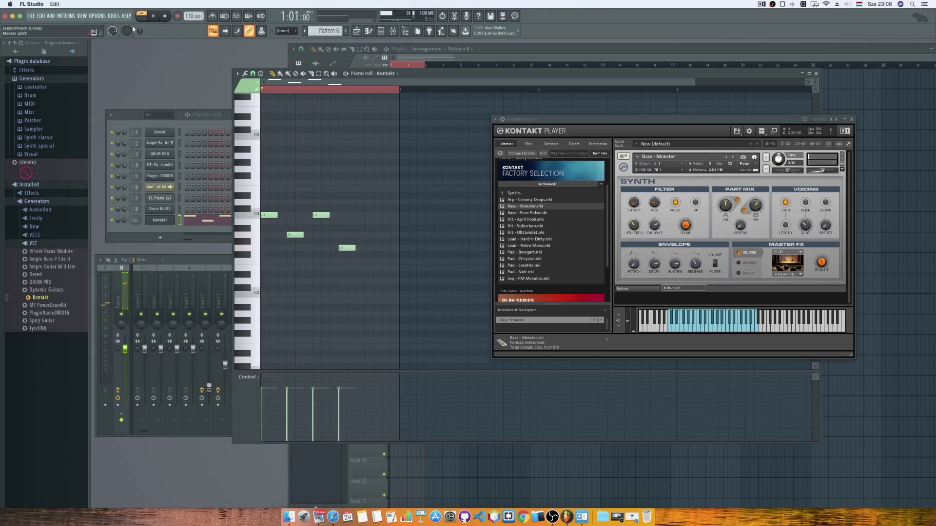
click(154, 16)
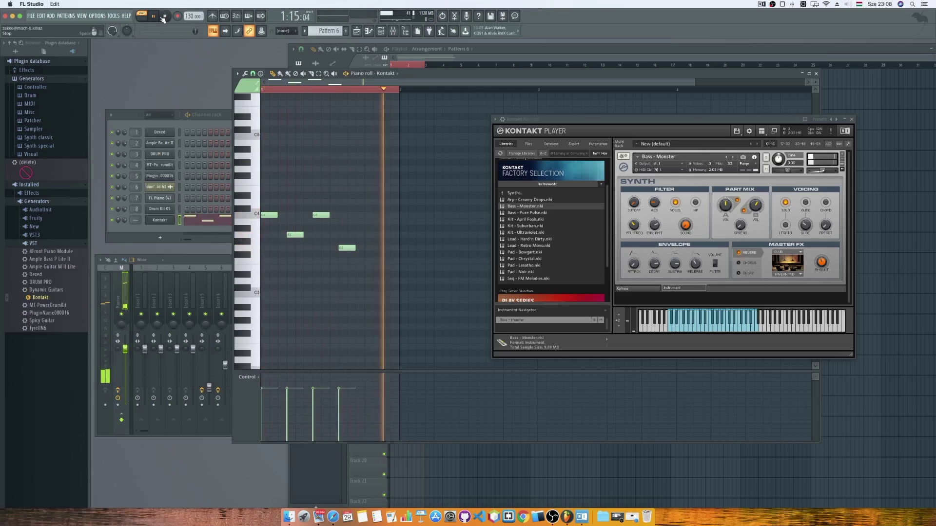
click(163, 17)
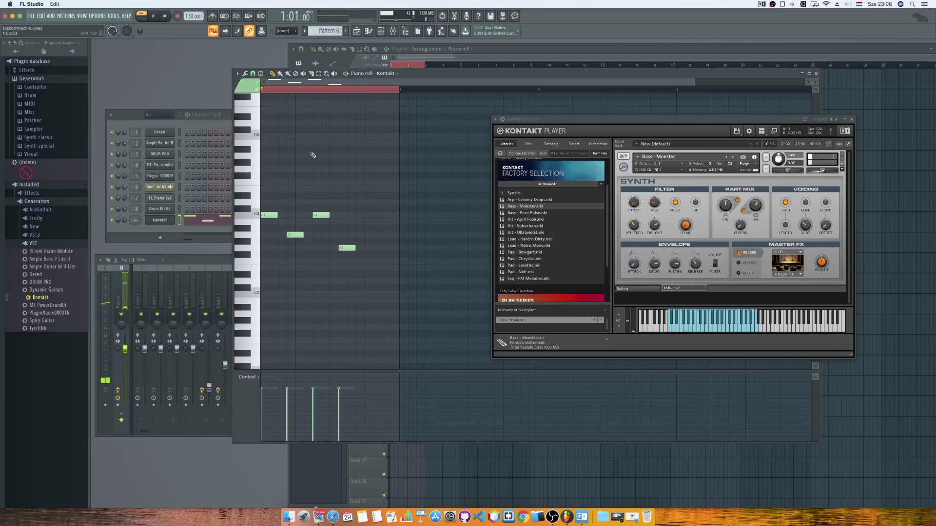
click(370, 236)
click(157, 19)
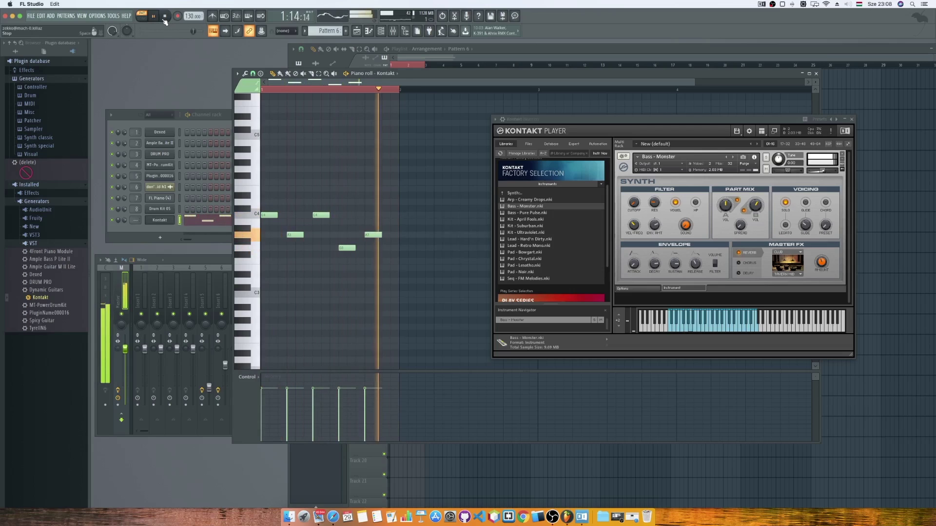
key(space)
click(379, 58)
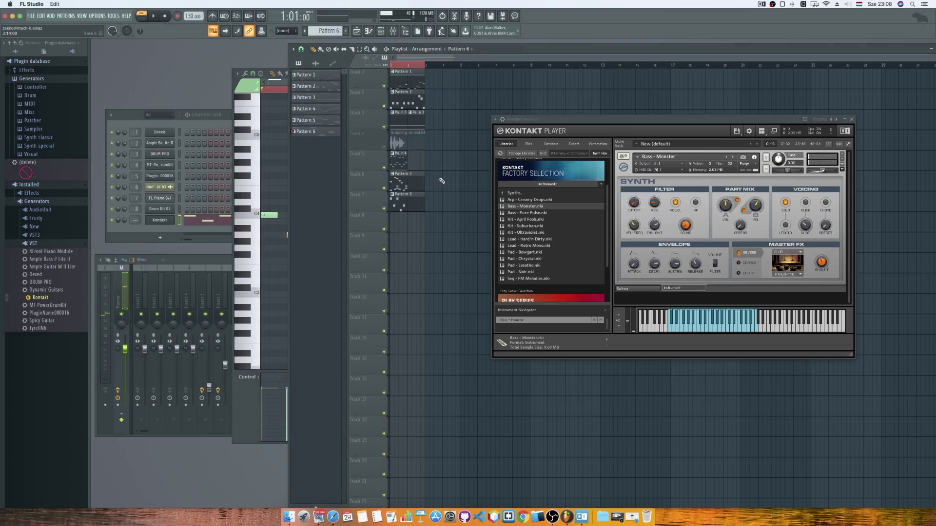
Delete the old pattern and audio clips from the playlist, keeping only Pattern 6.
right_click(407, 181)
right_click(407, 159)
right_click(408, 141)
right_click(408, 117)
right_click(407, 98)
right_click(408, 78)
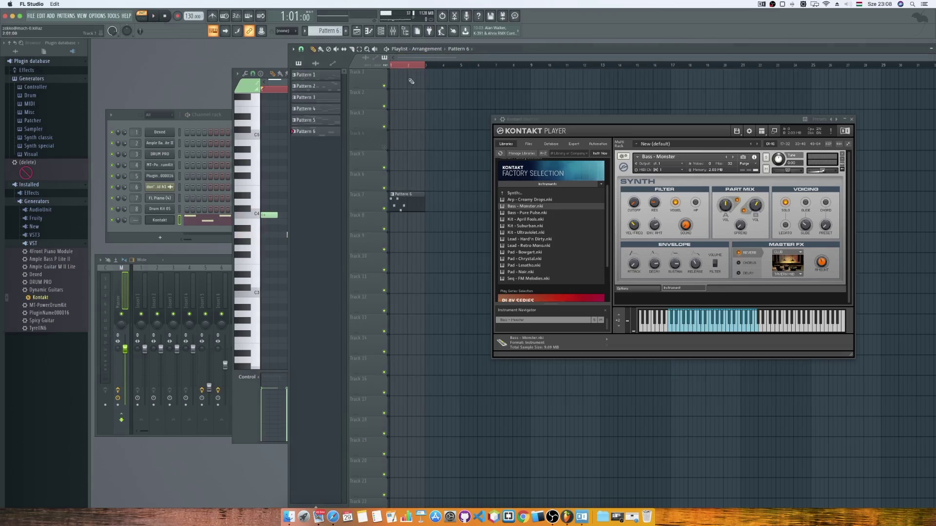
click(165, 17)
Add a Kontakt #2 channel, load Kit - April Fools.nki and audition Bass Drum 5.
click(184, 127)
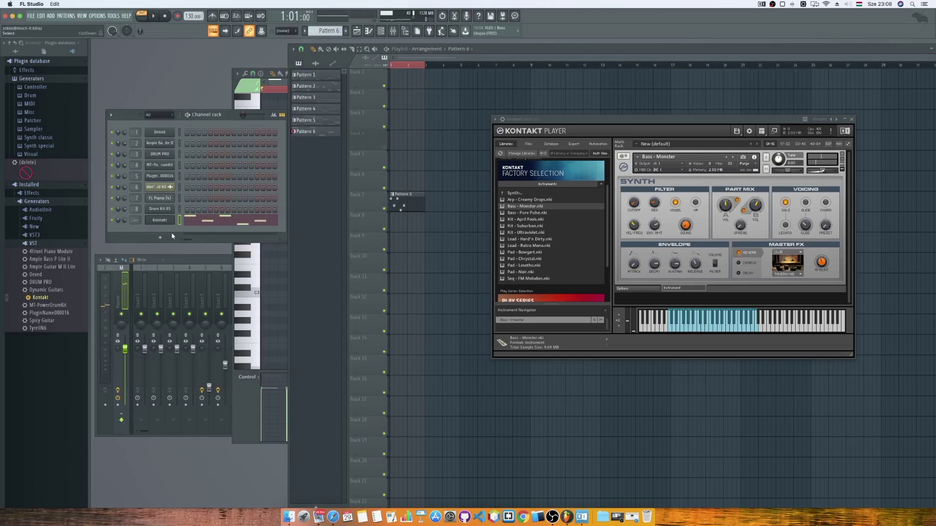
drag(51, 296, 157, 226)
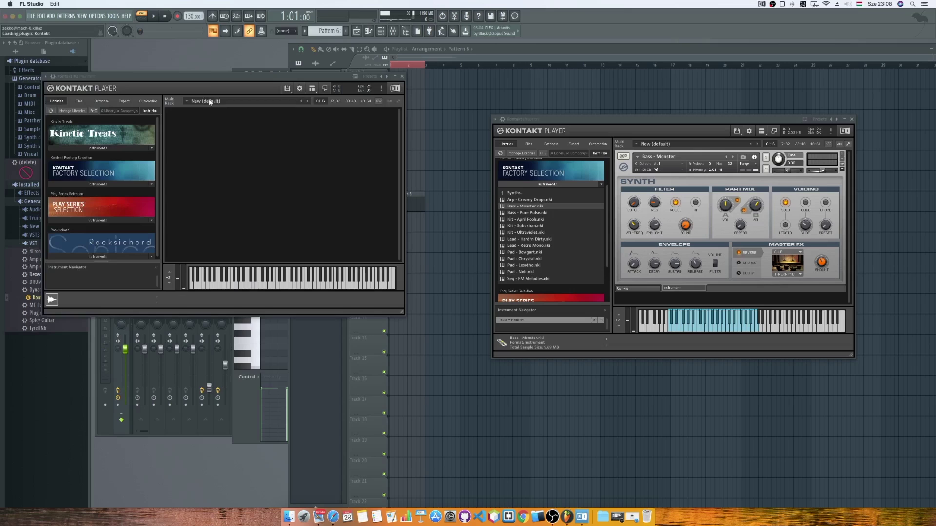
drag(206, 78, 493, 143)
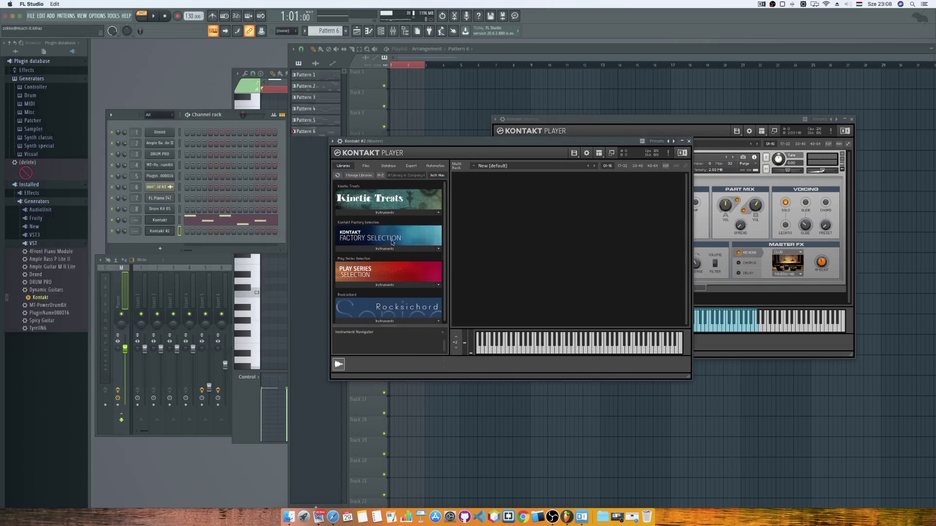
click(429, 249)
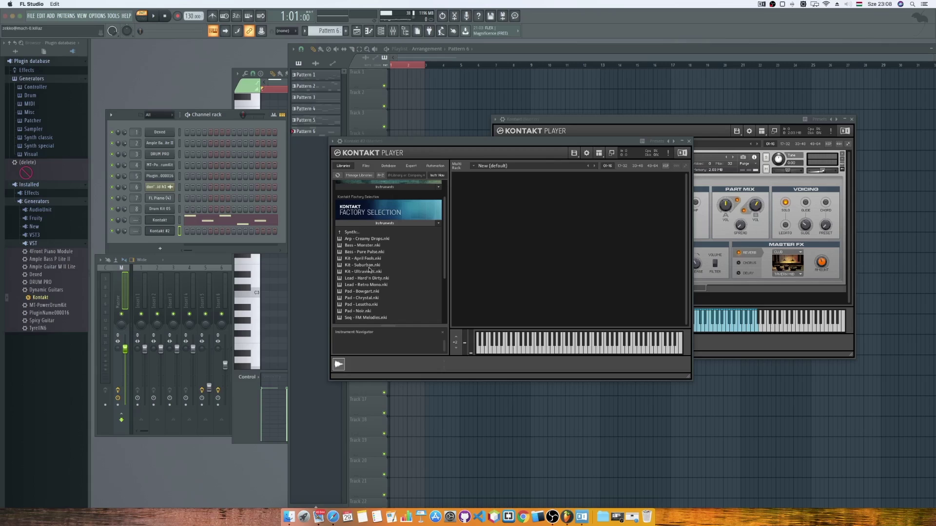
double_click(365, 259)
click(549, 350)
click(513, 345)
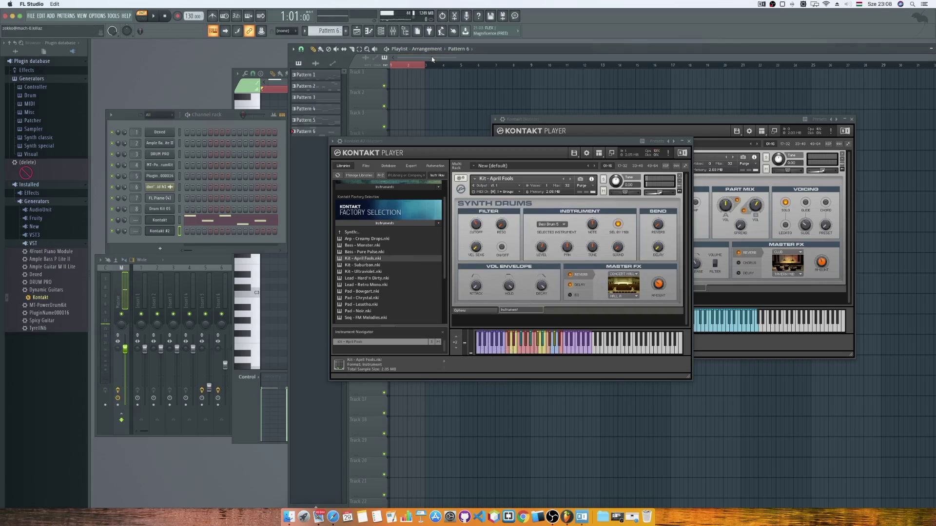
Place Pattern 6 on Track 1 and a new Pattern 7 clip at bar 1 of Track 2.
click(405, 76)
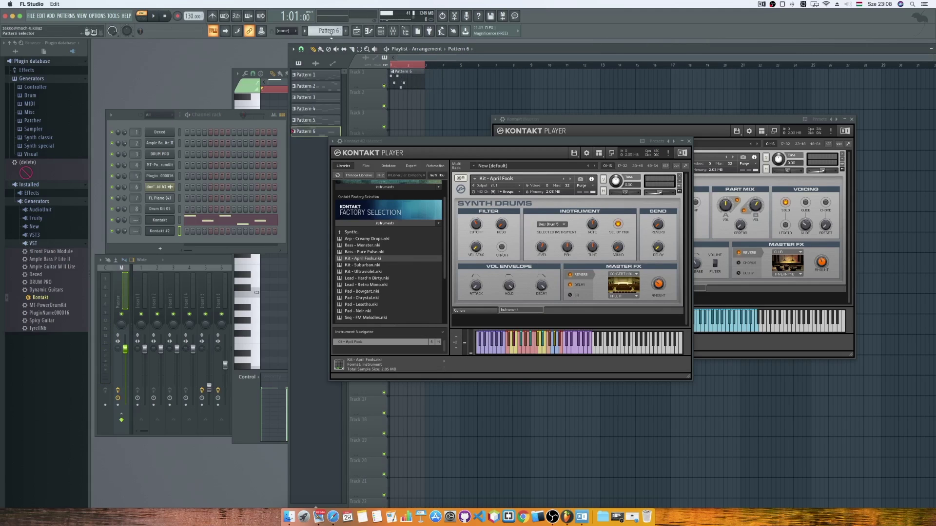
click(347, 32)
click(409, 101)
drag(409, 102, 386, 105)
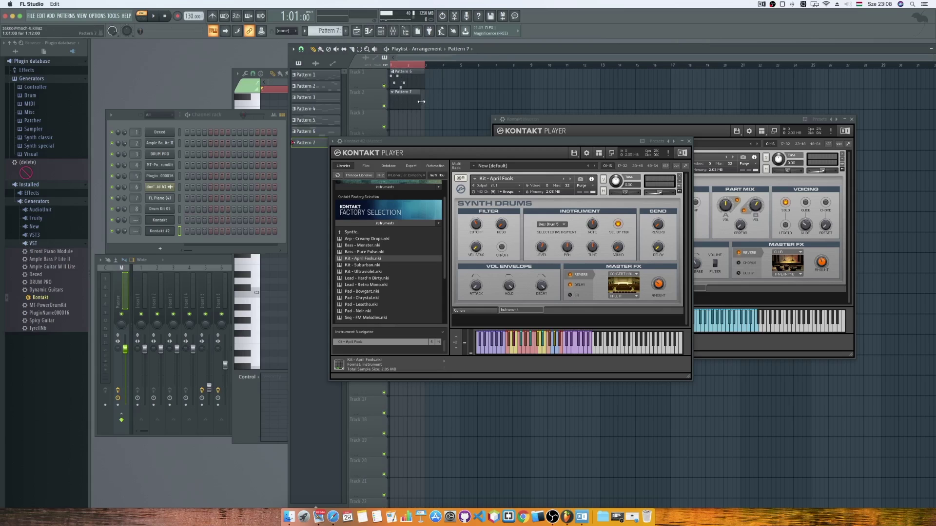
In Kontakt #2's piano roll, place a C3 drum note at the pattern start and preview it.
key(F7)
click(258, 260)
click(259, 278)
click(260, 302)
click(261, 295)
click(268, 294)
drag(382, 141, 485, 143)
click(155, 16)
key(space)
Add C3 and D3 drum notes after the first hit and play the pattern.
click(255, 287)
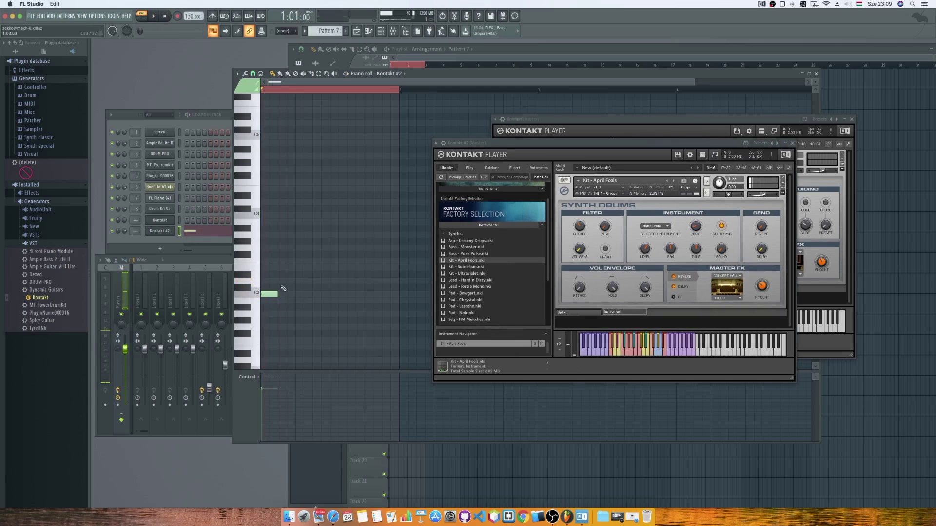
click(300, 294)
click(316, 281)
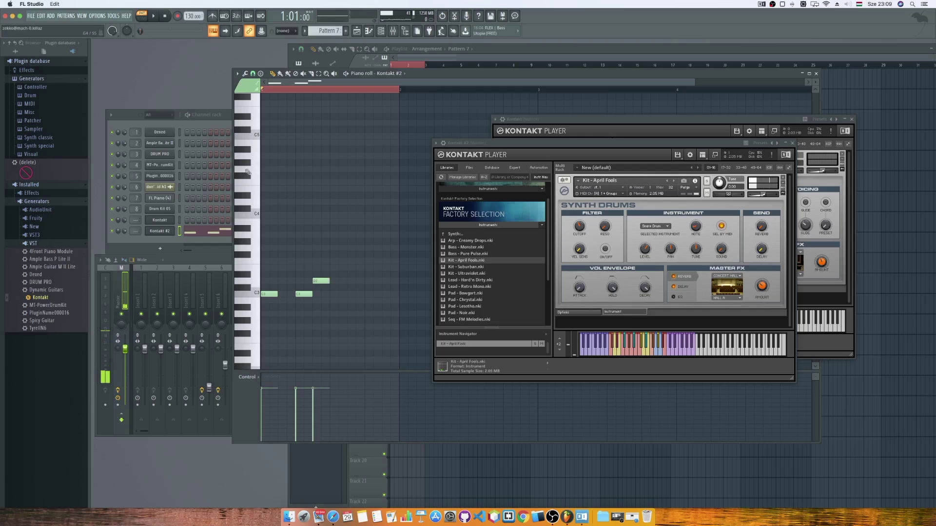
click(155, 16)
key(space)
Shift the D3 and C3 notes one step later and add a C3 note later in the bar.
drag(318, 279, 323, 294)
click(367, 294)
click(153, 15)
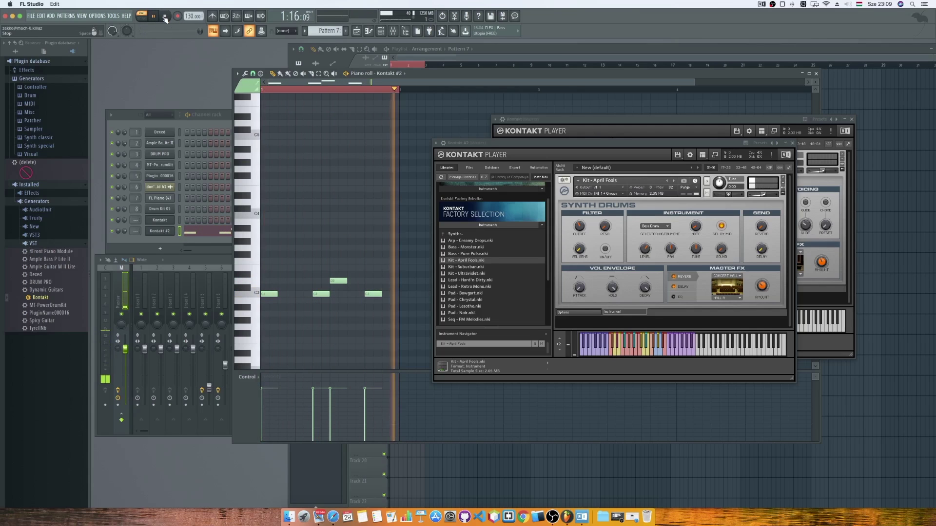
click(165, 16)
drag(370, 294, 353, 294)
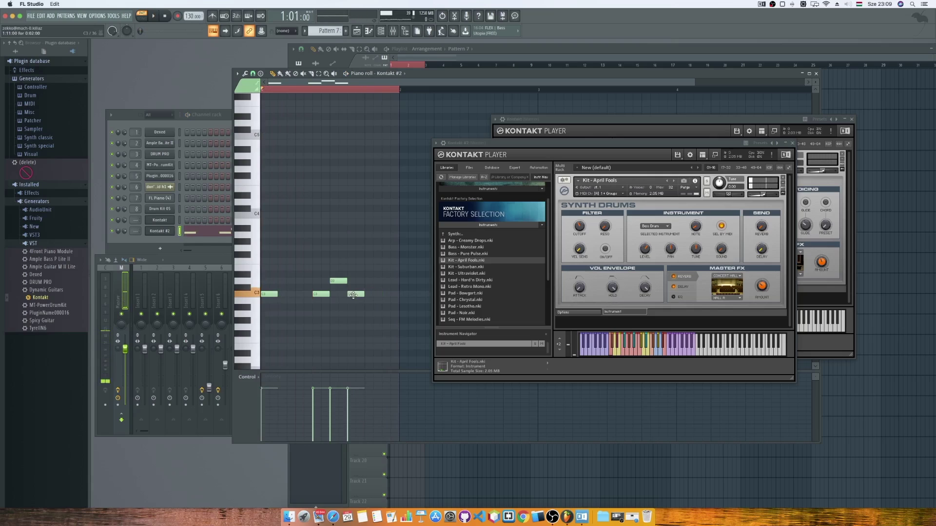
Add a run of alternating A2, D2 and lower-row drum notes across the bar.
click(270, 314)
click(288, 327)
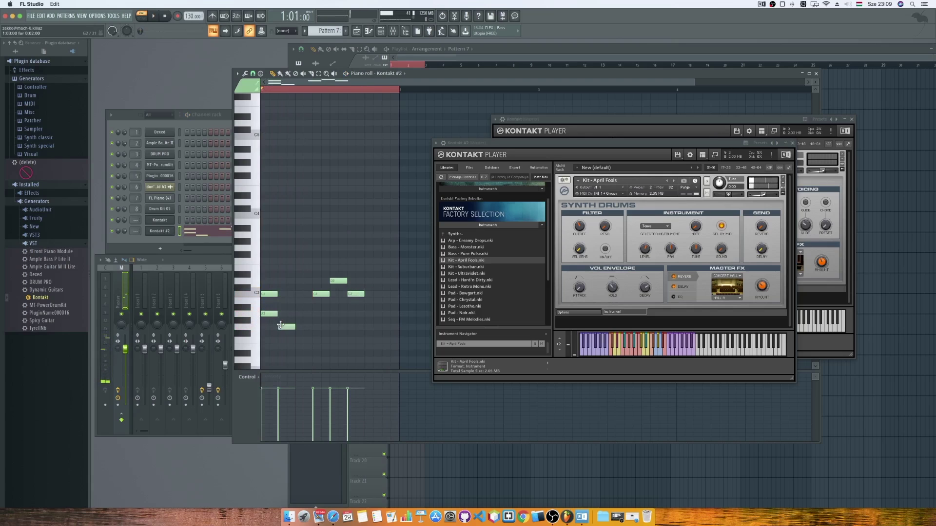
click(300, 314)
click(315, 340)
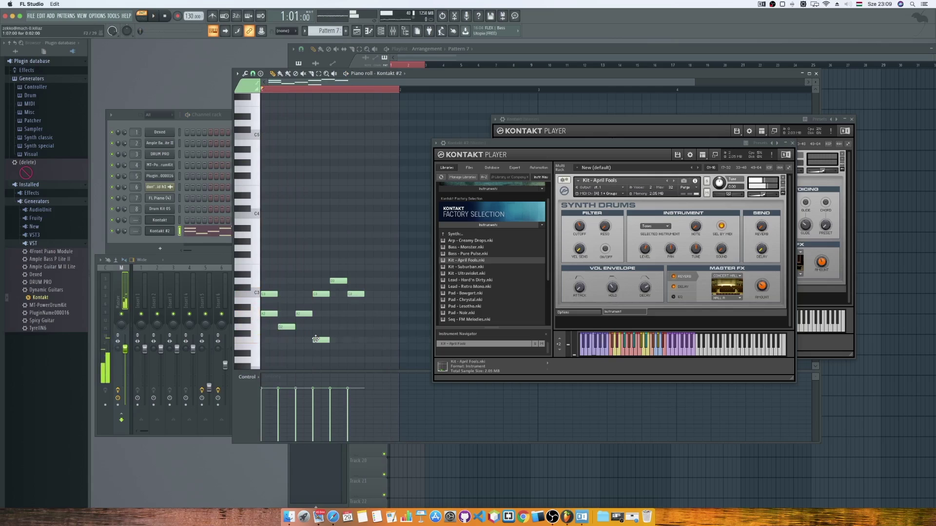
click(333, 327)
click(350, 313)
click(369, 326)
click(384, 314)
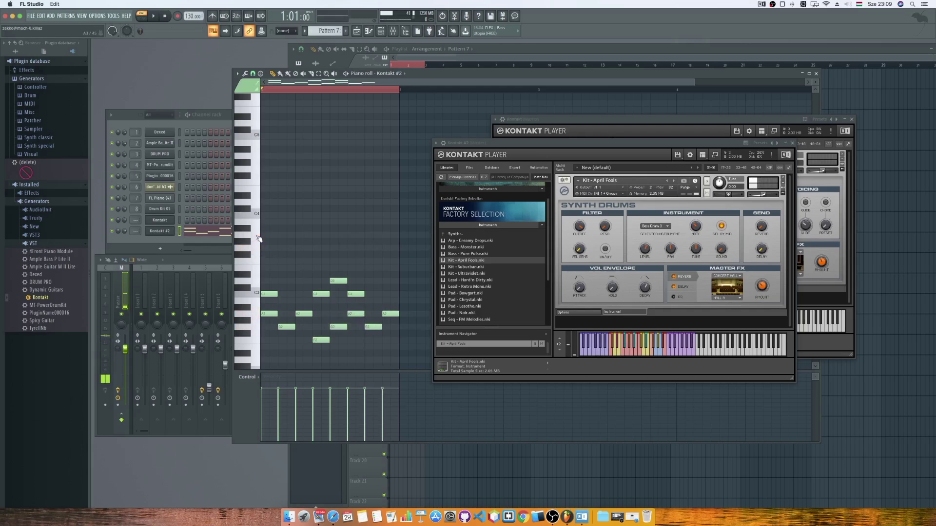
Add two adjacent notes in a higher drum row and play the beat.
click(257, 231)
click(285, 235)
click(302, 235)
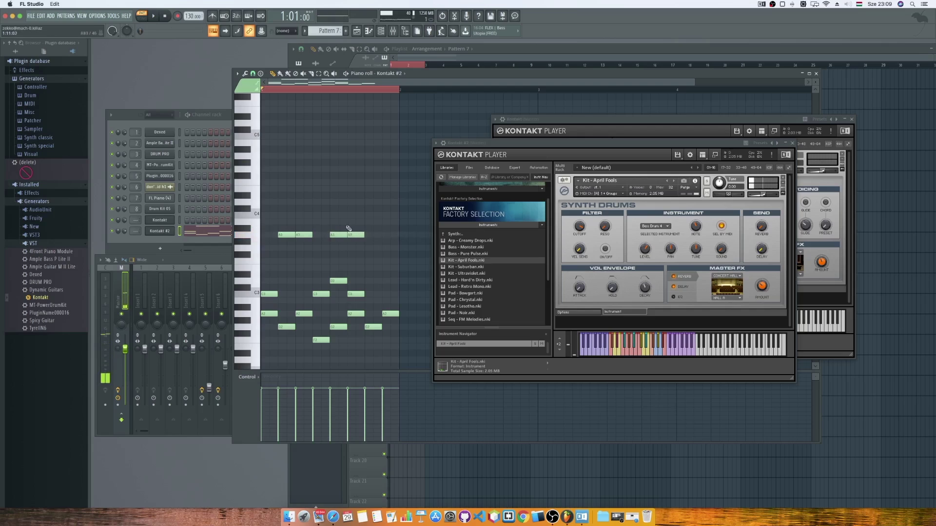
click(155, 15)
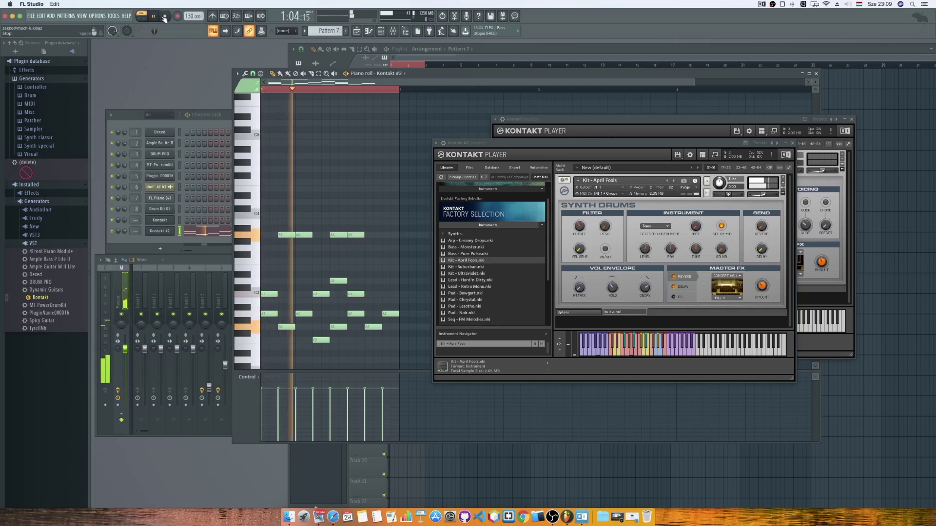
Erase most of the A2 and lower-row notes, keeping one A2 near the bar's end.
right_click(389, 313)
right_click(373, 326)
right_click(356, 314)
right_click(270, 314)
right_click(304, 314)
right_click(287, 327)
right_click(321, 340)
right_click(339, 327)
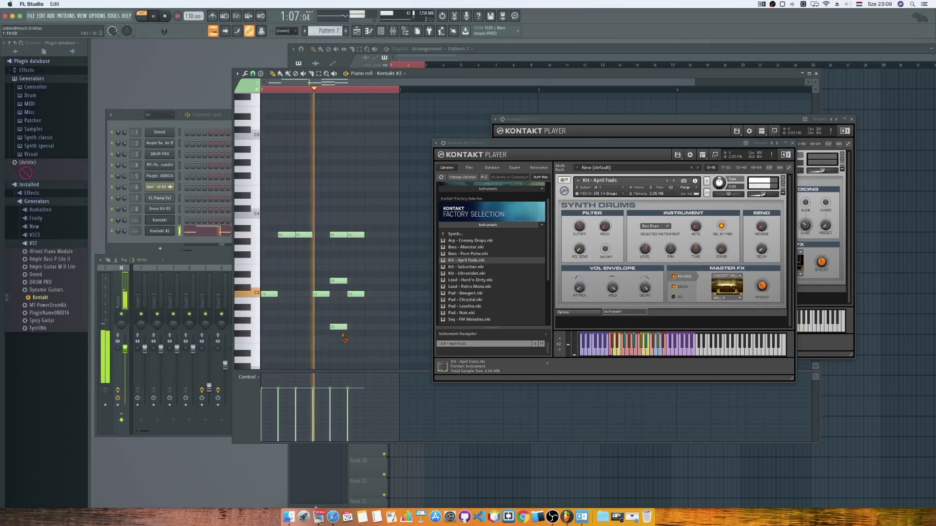
click(386, 314)
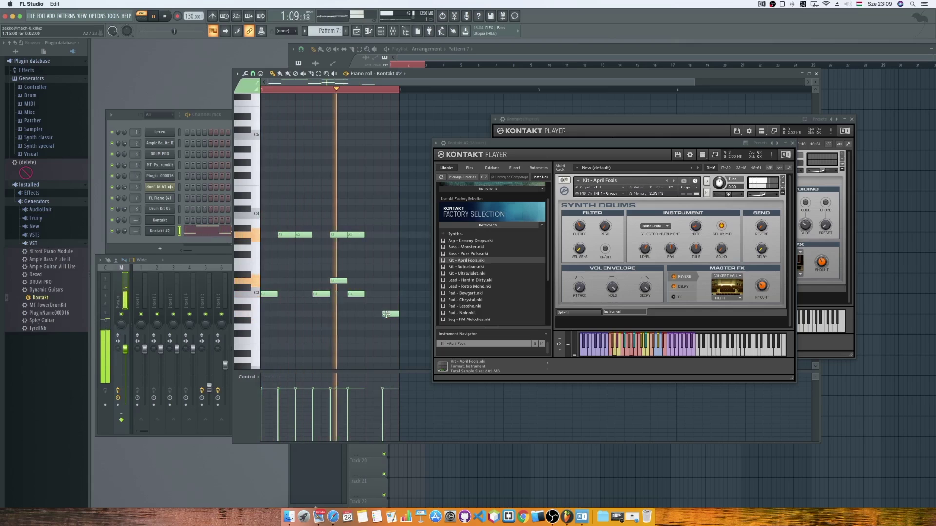
key(space)
Add a note above the existing one, play the pattern, then show the Playlist in SONG mode.
click(256, 275)
click(338, 274)
click(153, 16)
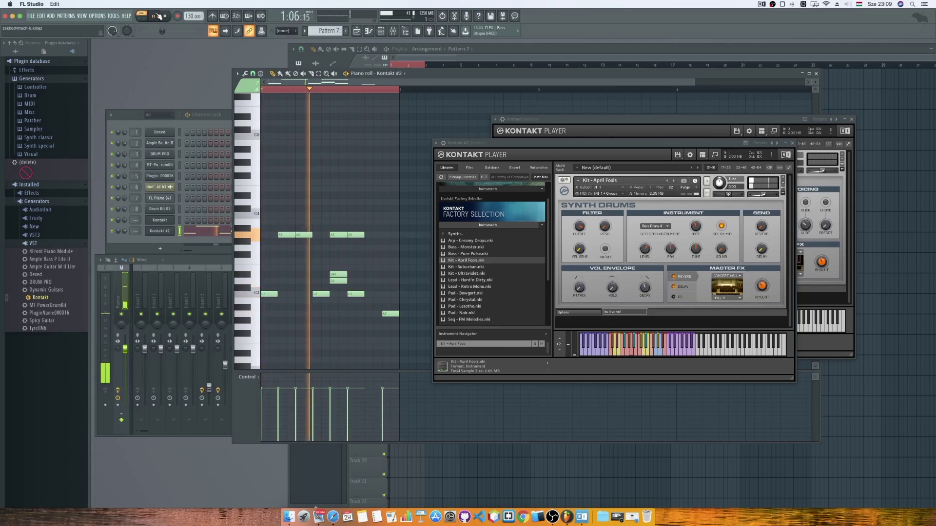
click(166, 18)
key(F5)
click(142, 14)
Duplicate all of Pattern 7's drum notes into a second bar with Ctrl+A, Ctrl+B.
click(154, 16)
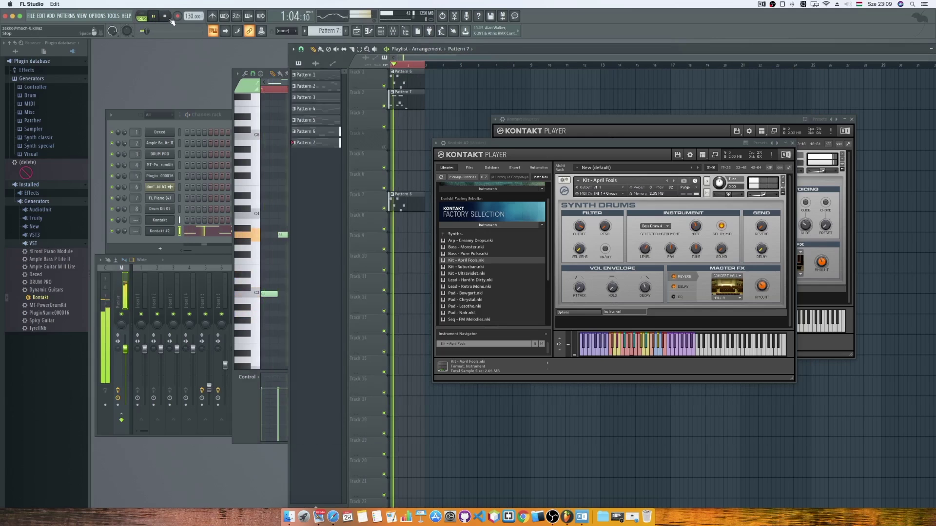
click(168, 18)
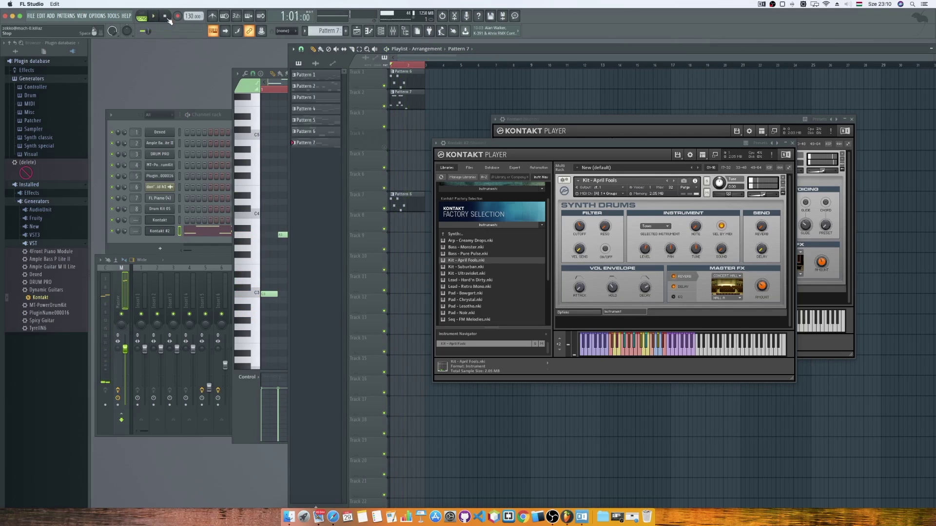
double_click(397, 103)
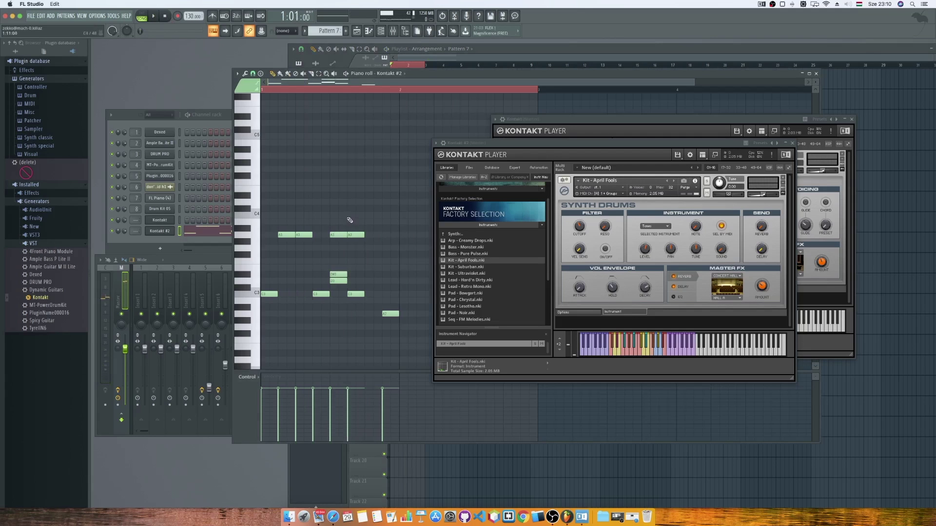
key(ctrl+a)
key(ctrl+b)
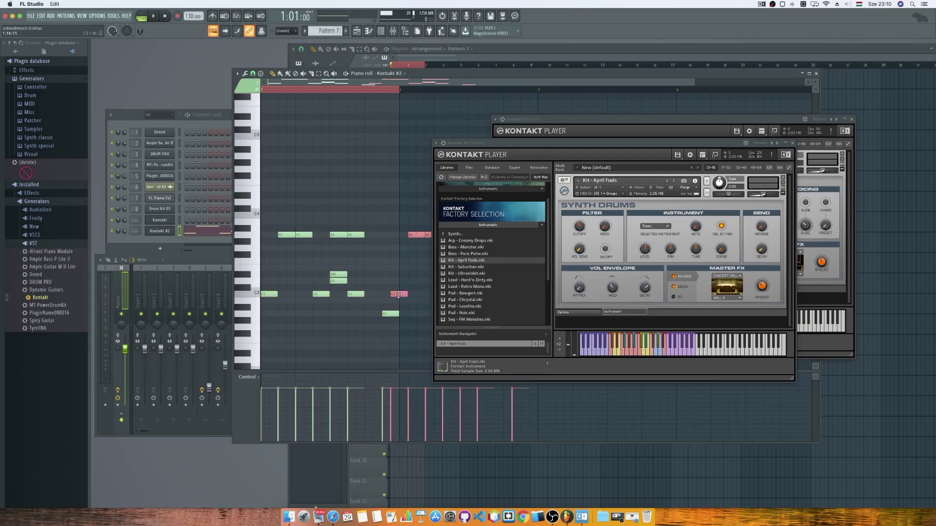
key(space)
click(441, 59)
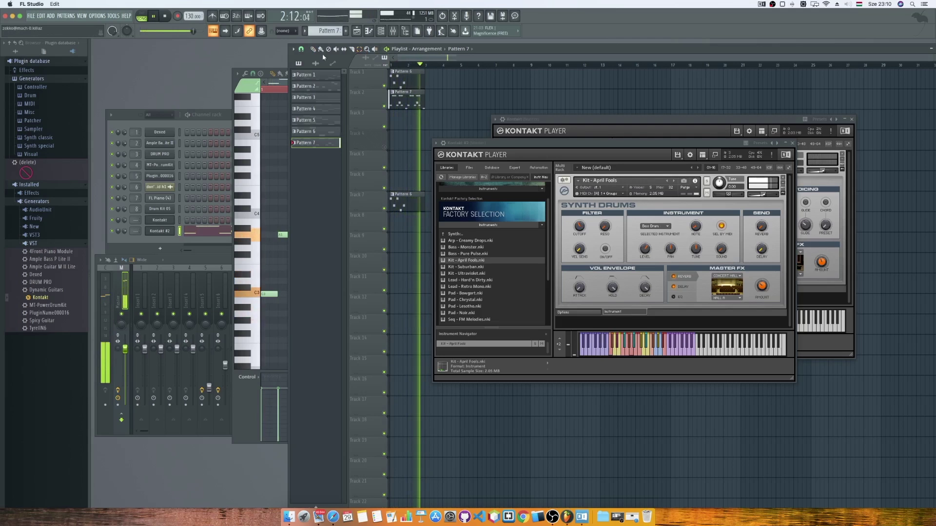
click(166, 17)
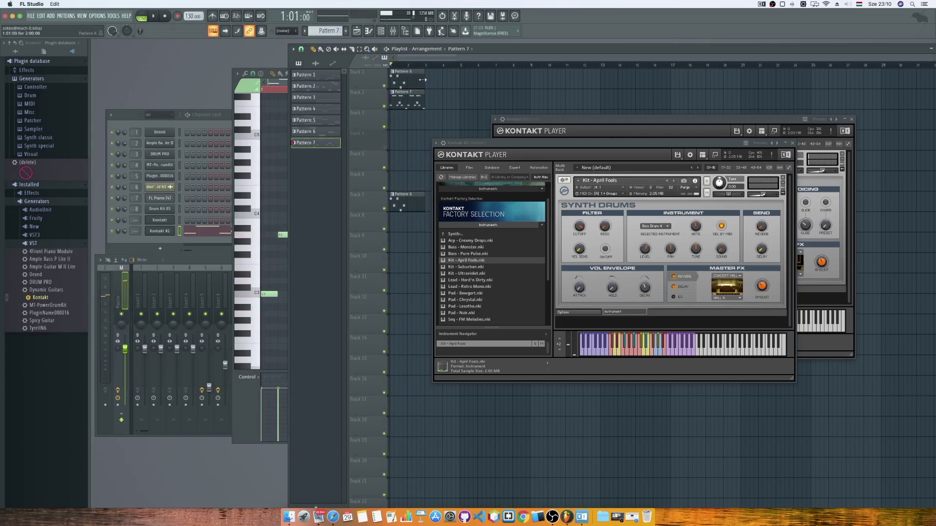
Move the Pattern 6 clip up to Track 1 above Pattern 7 and play the arrangement.
drag(405, 197, 405, 76)
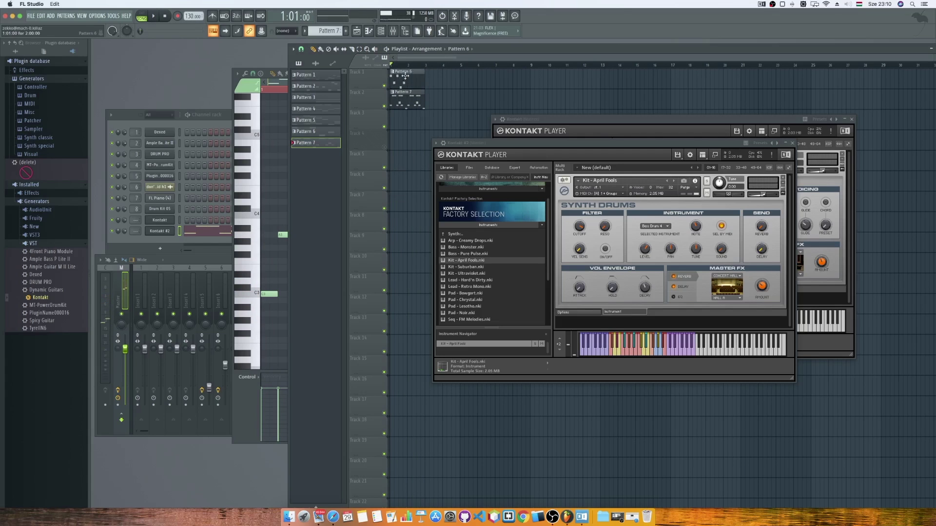
click(406, 74)
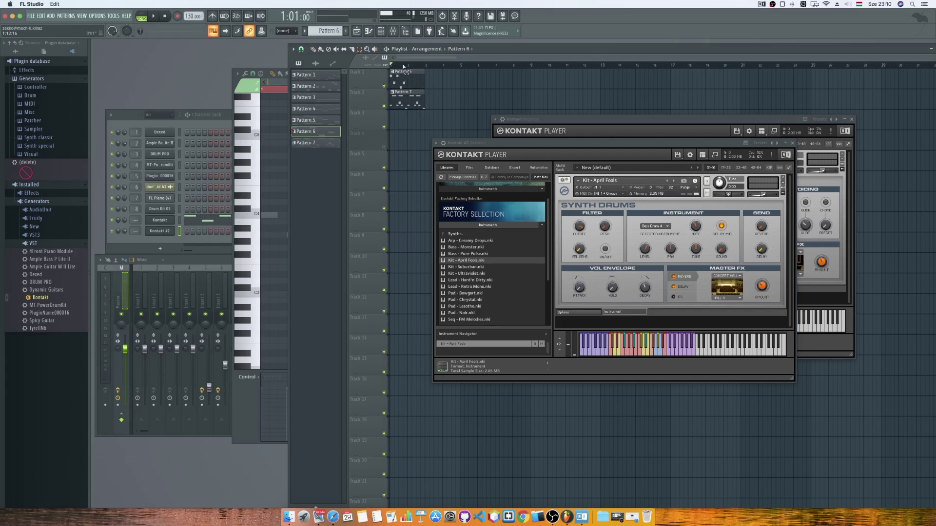
drag(407, 68, 395, 69)
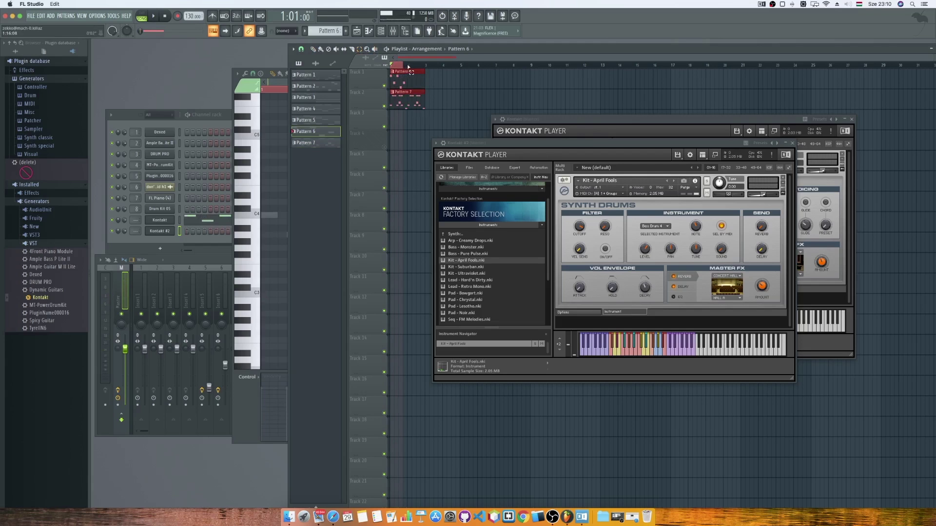
click(152, 17)
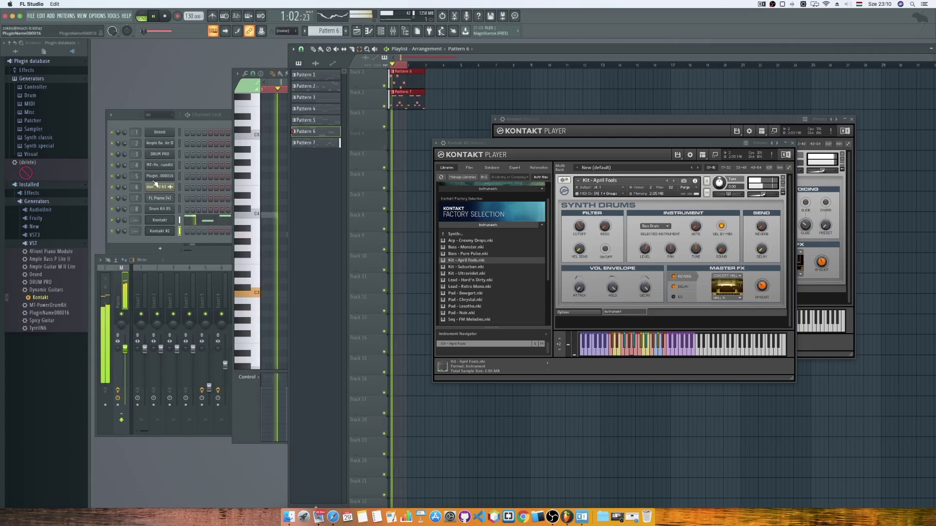
Route the Kontakt channel to insert 2, lower Insert 1 to about -7.7 dB, and select Insert 2.
scroll(136, 220, up, 2)
scroll(136, 220, down, 1)
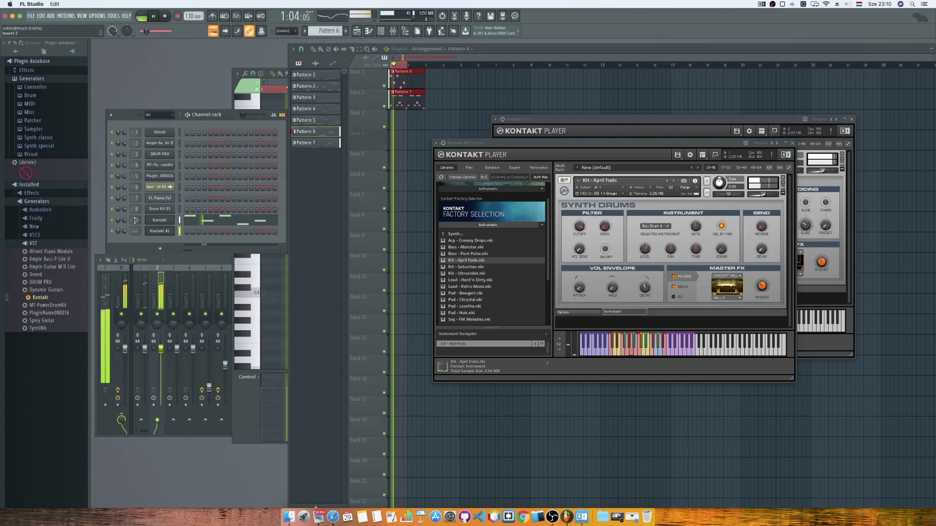
scroll(137, 220, up, 1)
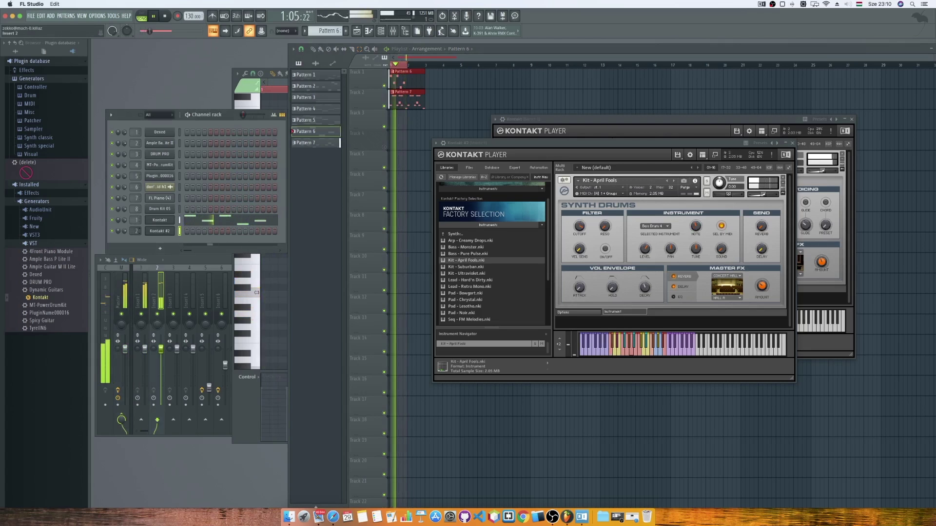
drag(145, 348, 147, 375)
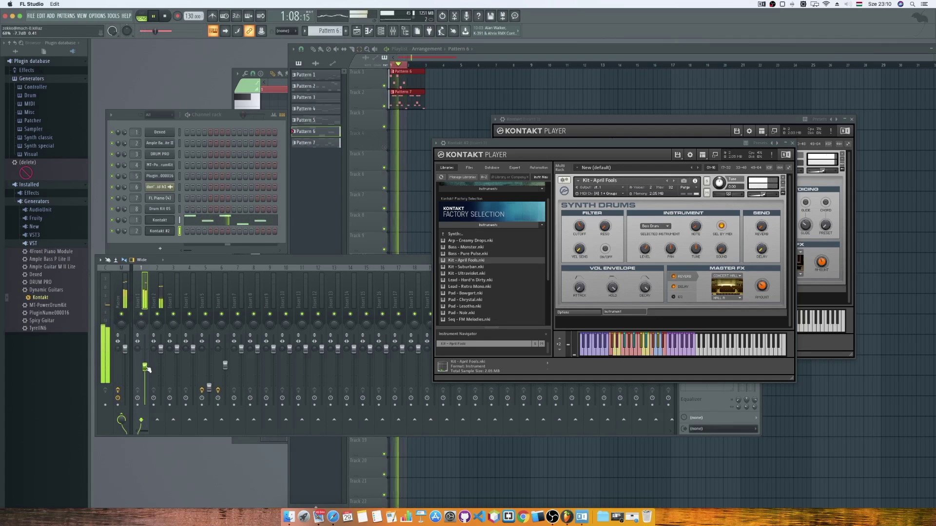
click(164, 353)
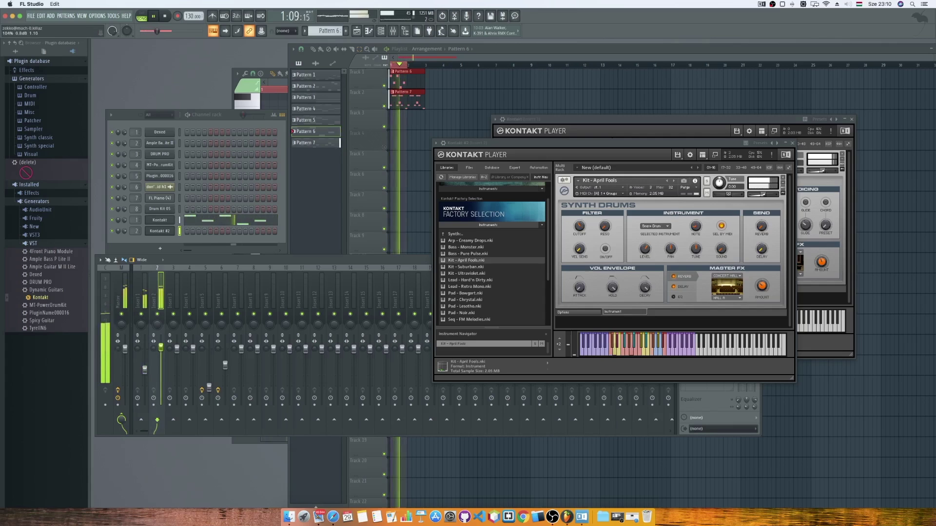
click(165, 16)
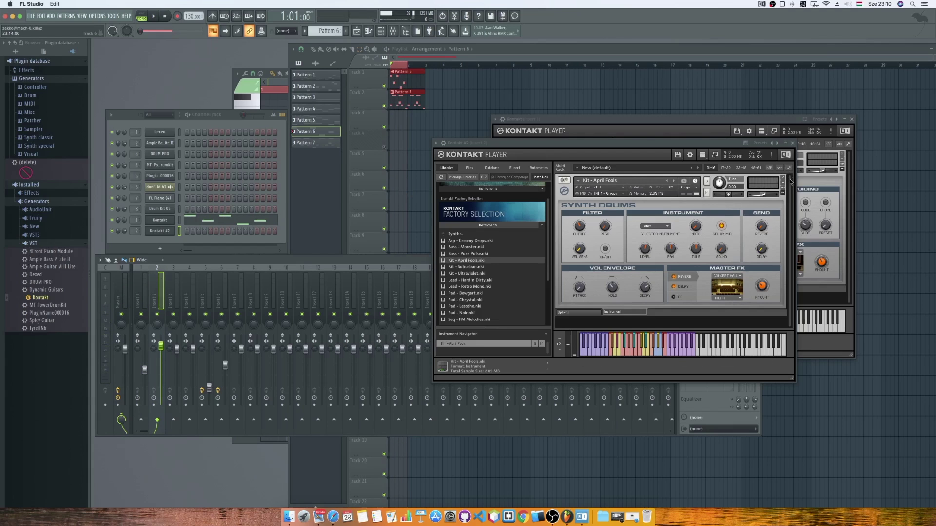
Close the Kontakt #2 window and expand Play Series Selection in the library browser.
click(793, 143)
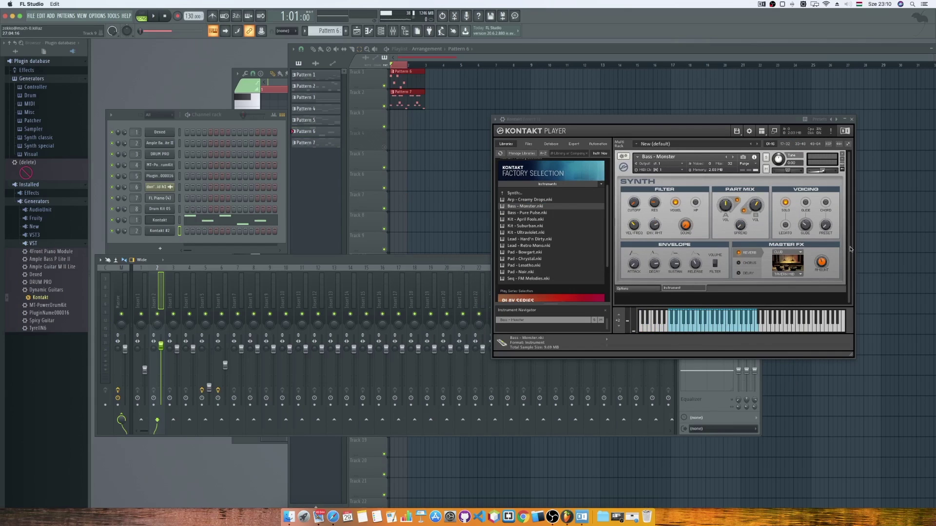
drag(606, 254, 606, 301)
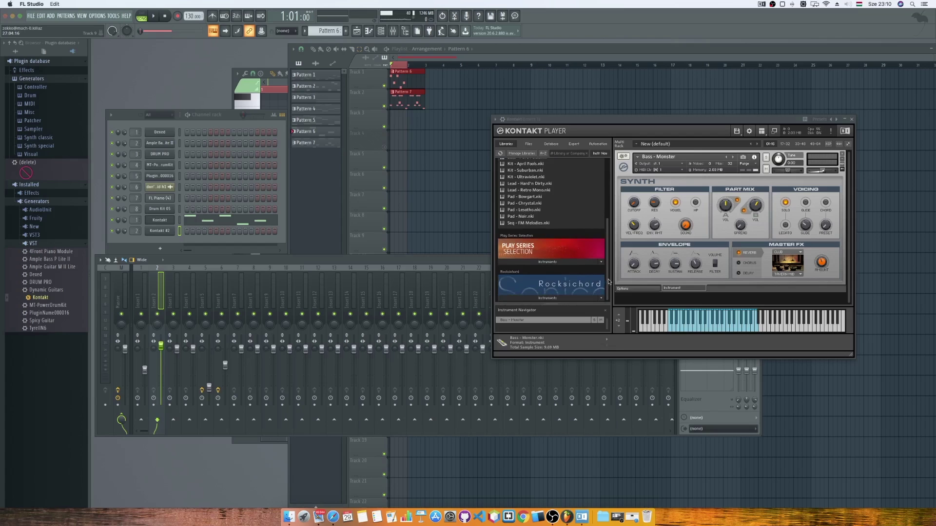
drag(608, 282, 617, 217)
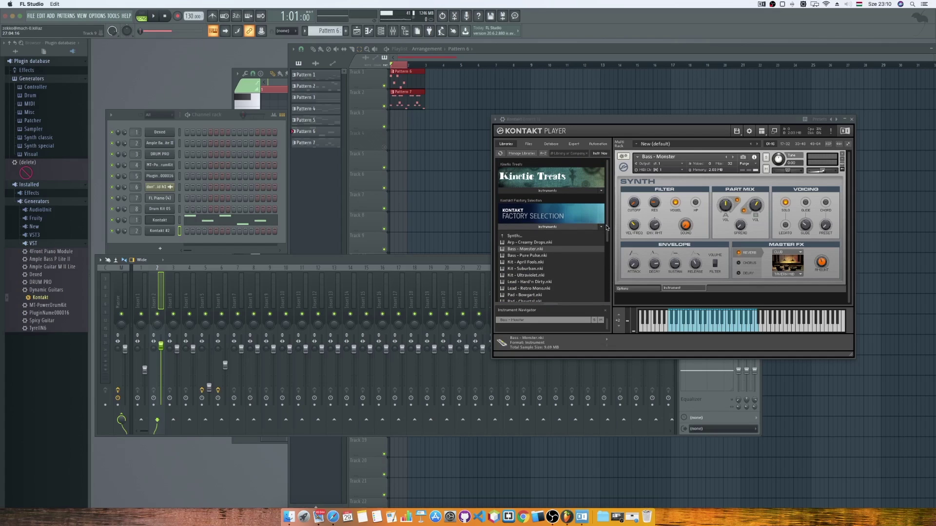
click(604, 228)
click(572, 264)
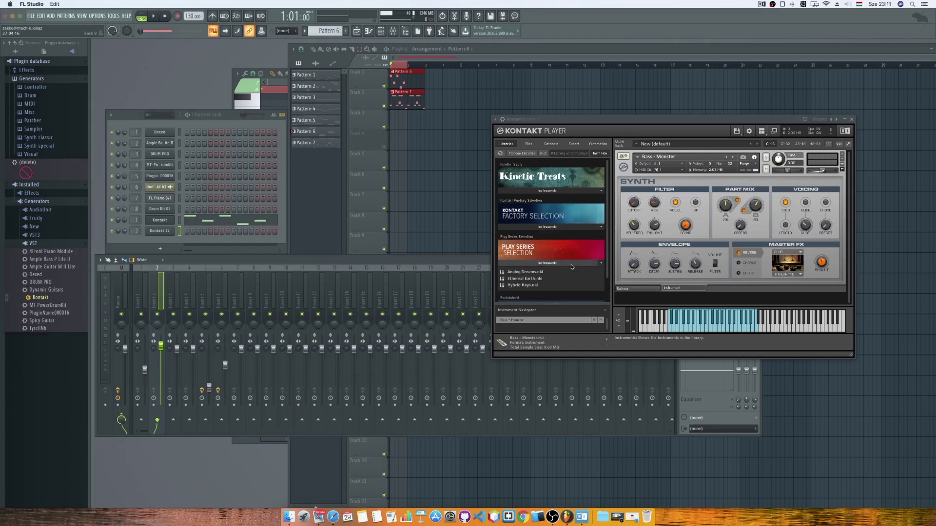
drag(609, 250, 606, 277)
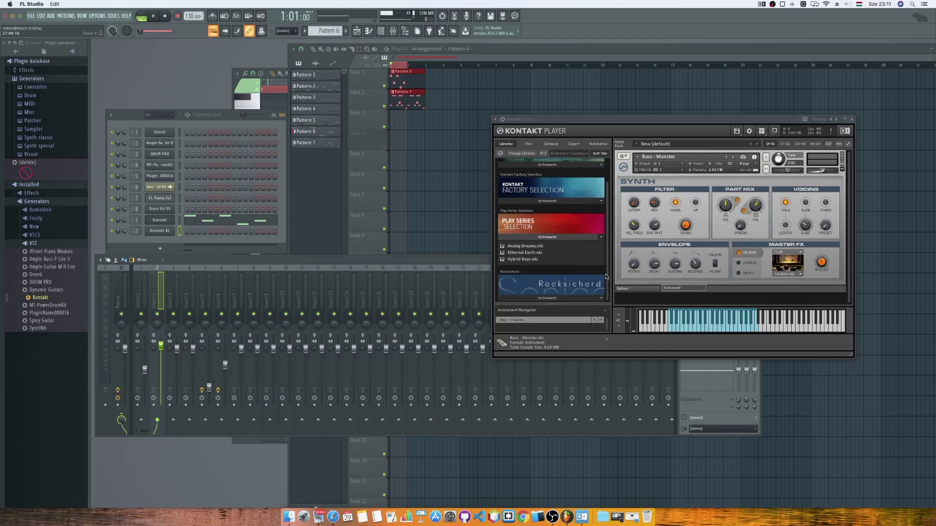
Replace Bass - Monster with Hybrid Keys.nki and audition a few of its notes.
click(843, 154)
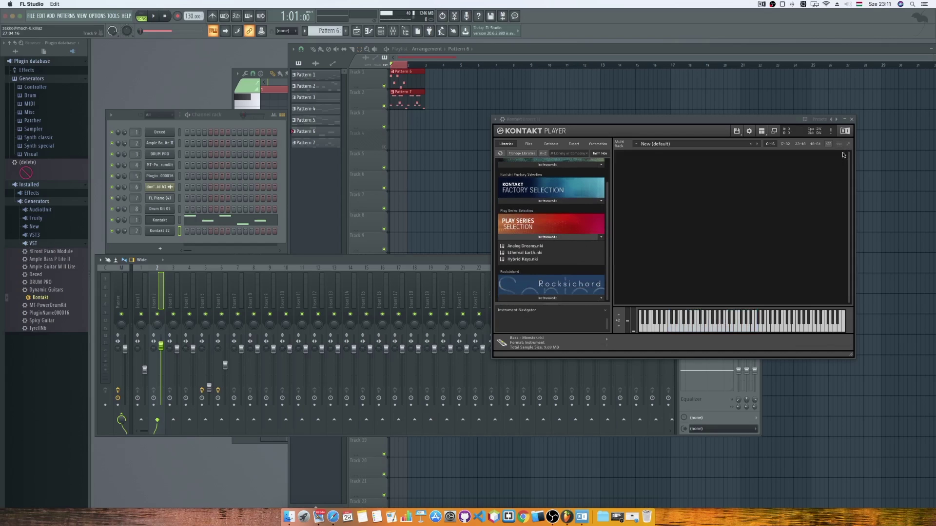
double_click(530, 259)
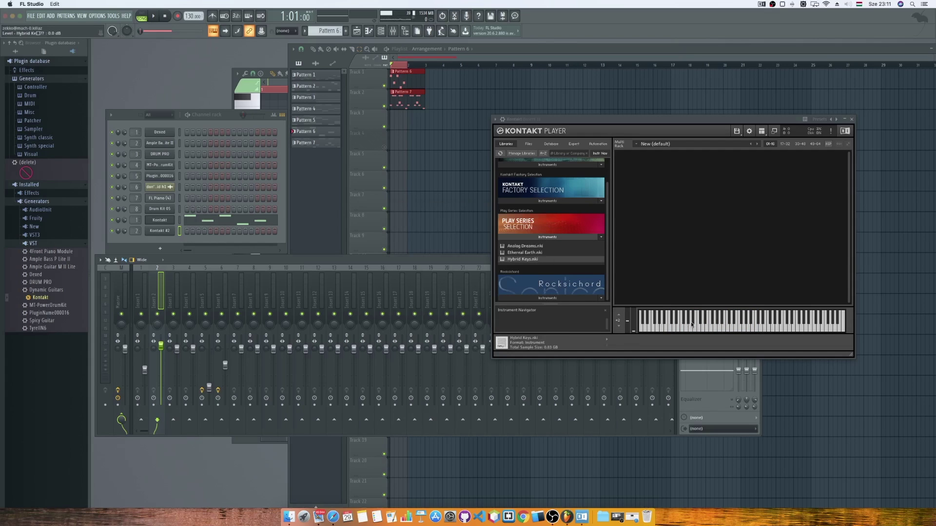
click(795, 321)
click(823, 320)
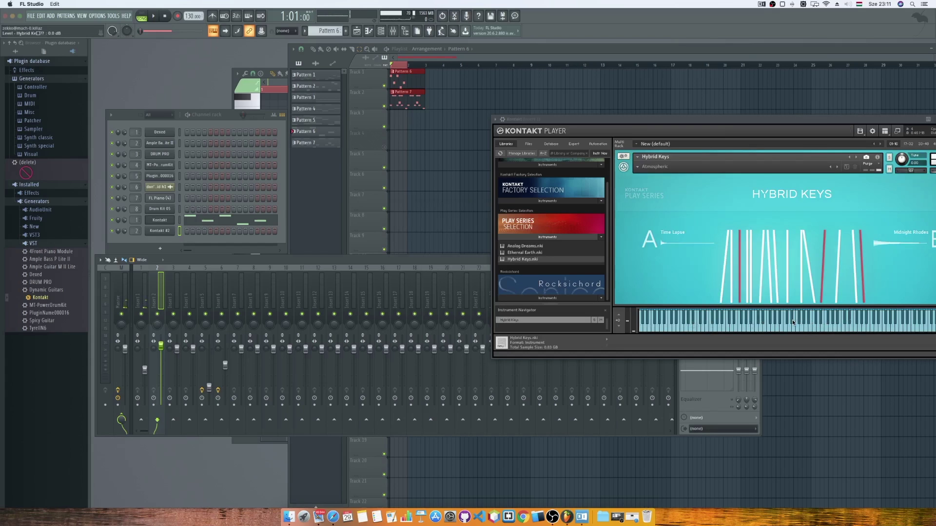
click(777, 324)
Switch the piano roll to the Kontakt channel to show its notes.
click(153, 16)
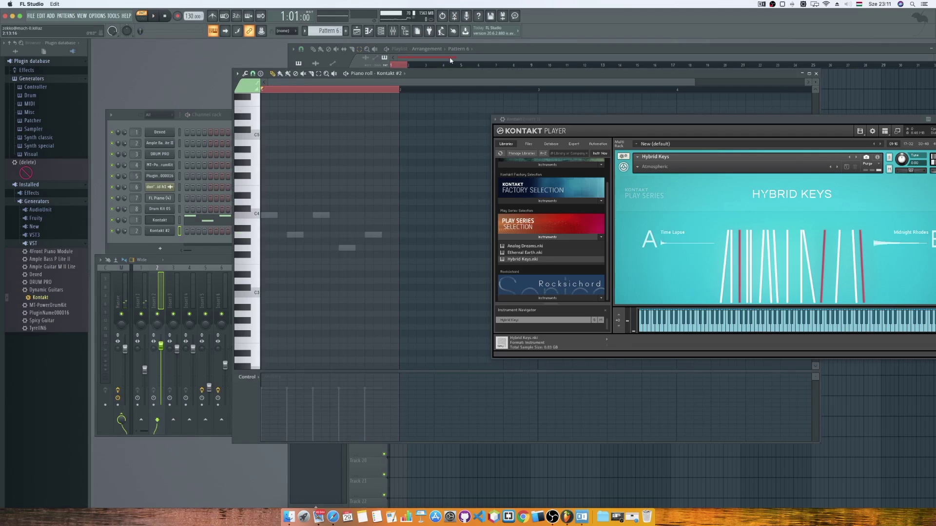
click(450, 59)
click(274, 74)
click(362, 76)
click(398, 152)
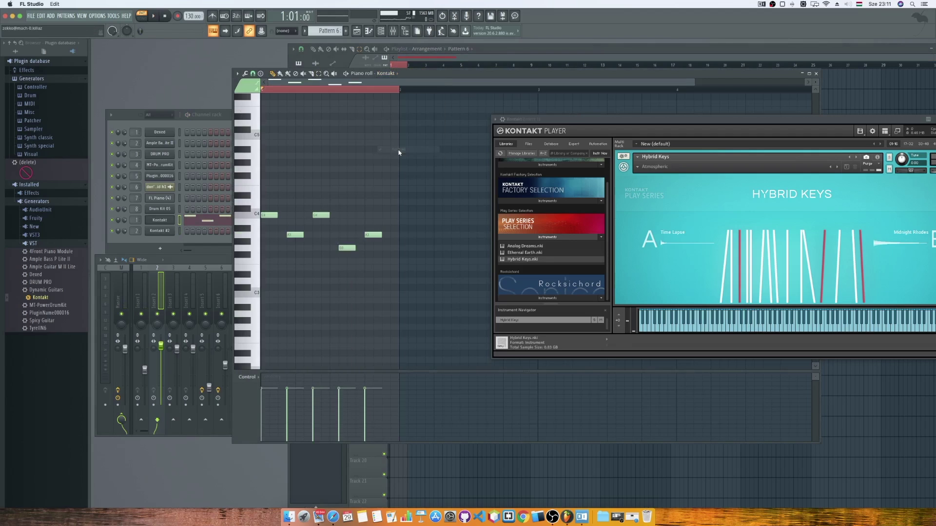
Close the Kontakt plugin window and play the melody.
drag(926, 119, 788, 119)
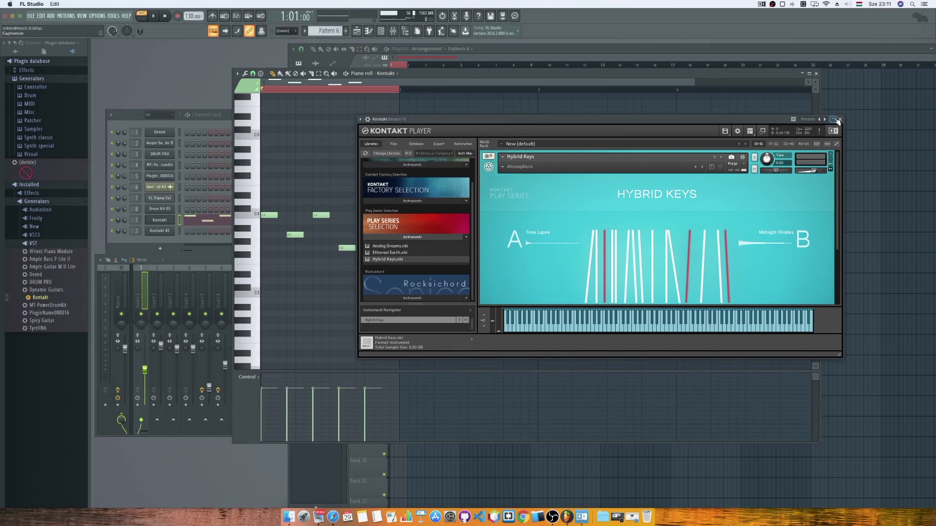
click(842, 119)
key(space)
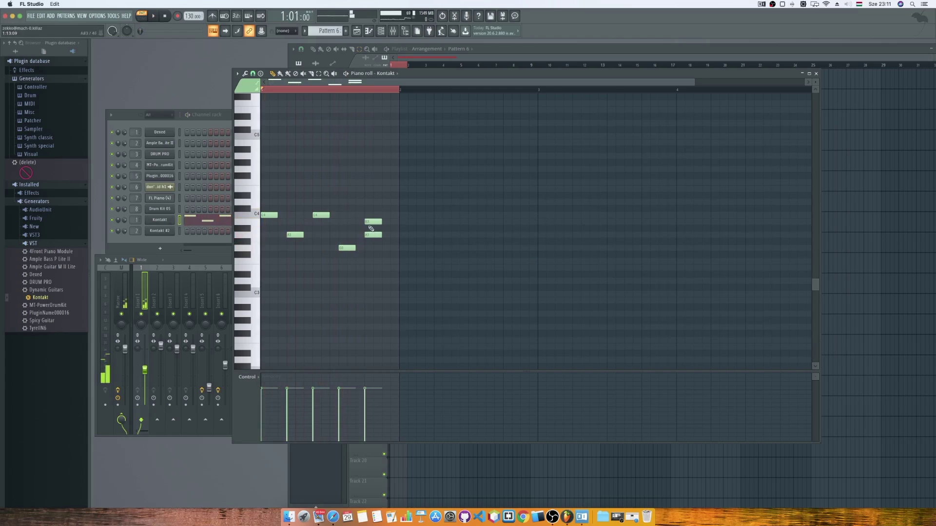
Add G3, B3 and A3 notes after the existing Kontakt melody notes.
key(space)
key(space)
click(388, 249)
key(space)
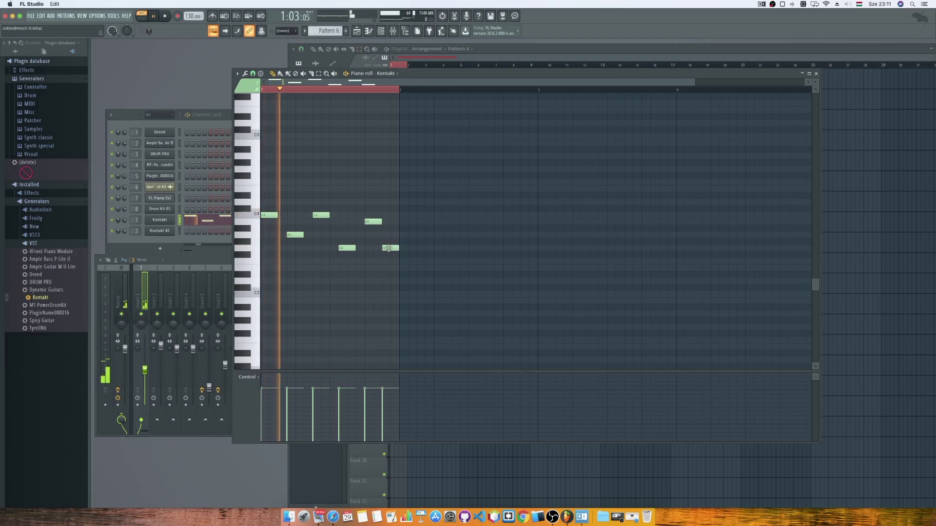
drag(389, 248, 397, 248)
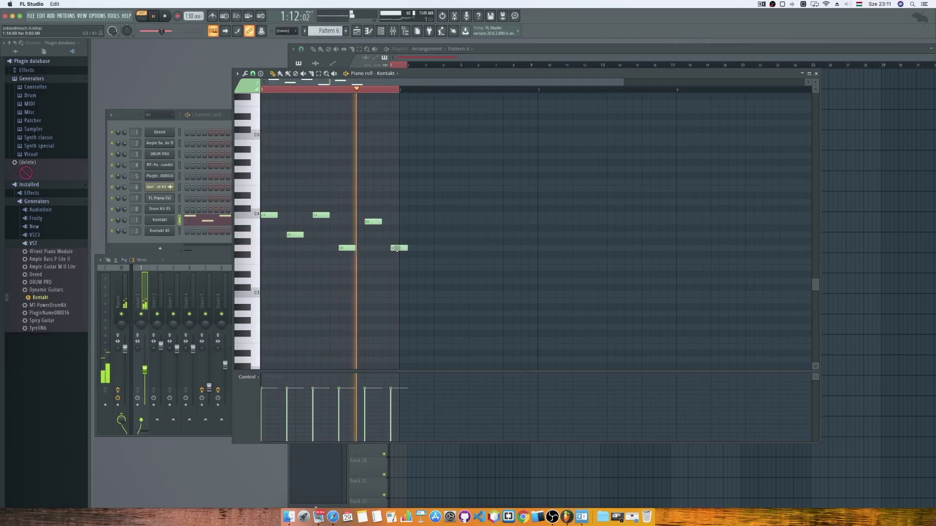
key(space)
click(418, 222)
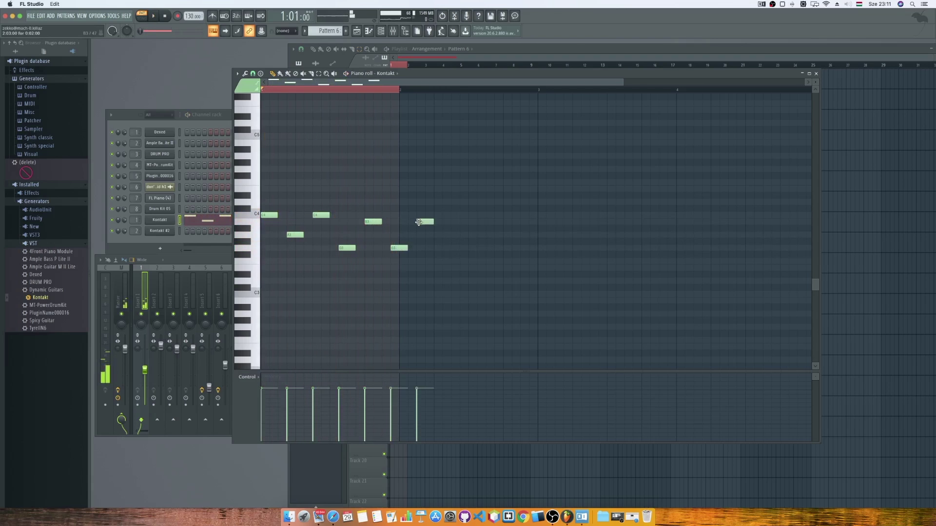
click(450, 235)
key(space)
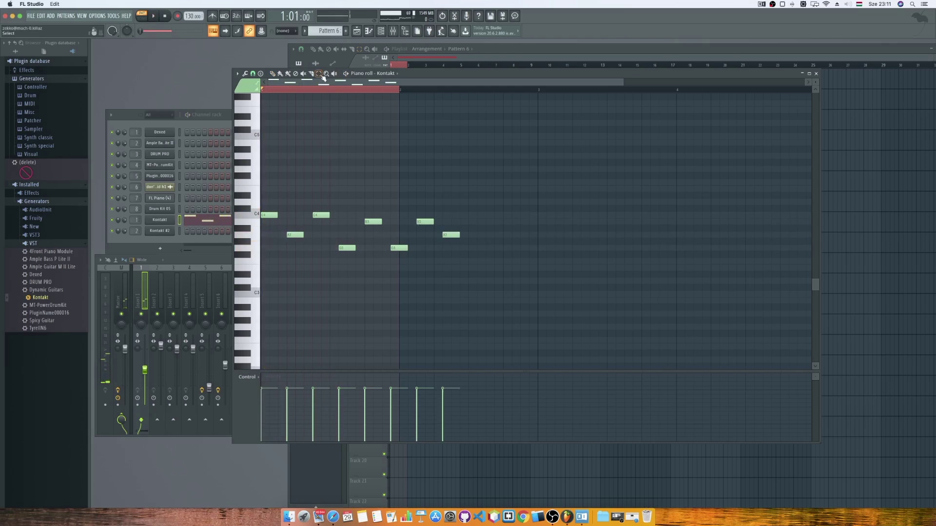
key(space)
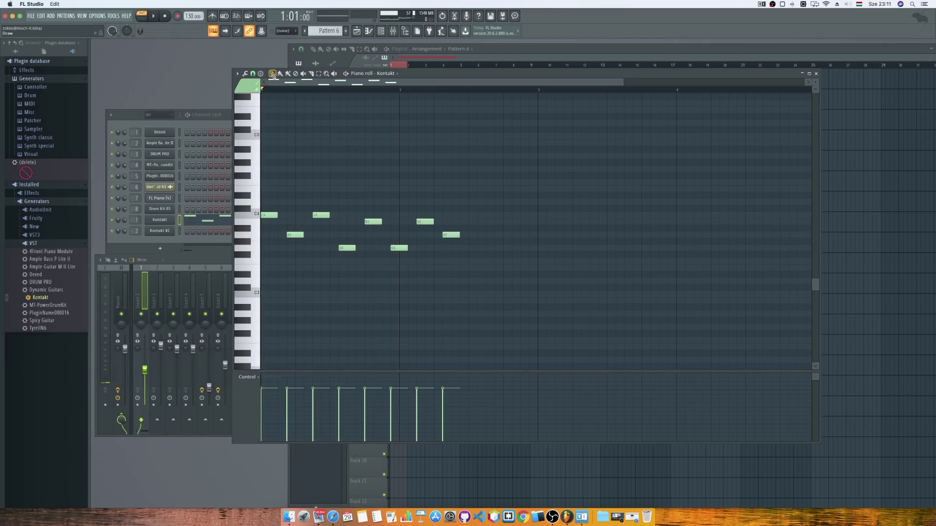
key(space)
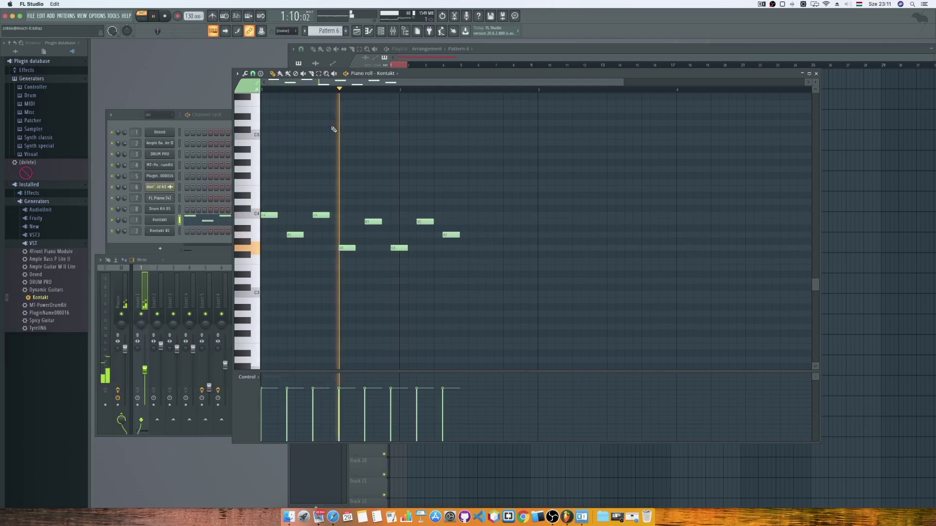
key(space)
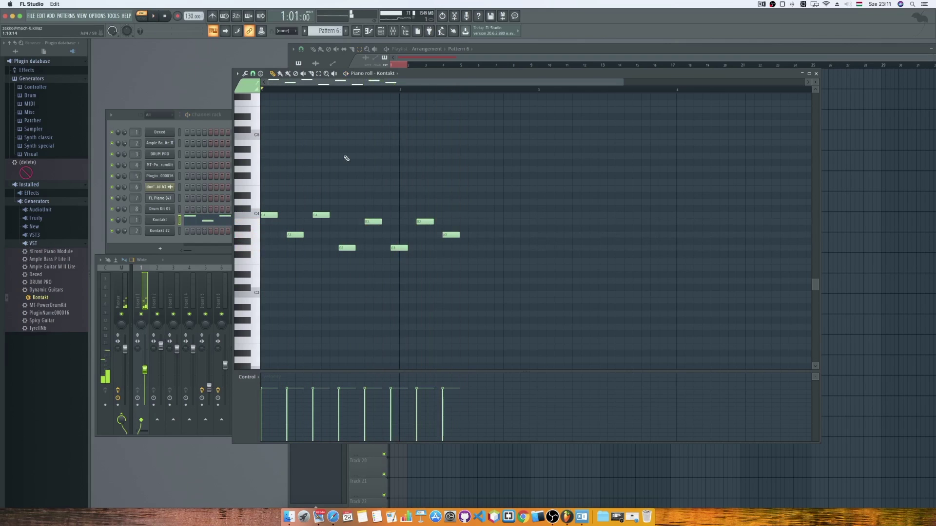
Shift the melody notes left so they sit evenly within the first bar.
drag(298, 234, 302, 216)
drag(347, 248, 320, 247)
drag(370, 222, 336, 221)
drag(396, 246, 352, 247)
drag(430, 221, 375, 222)
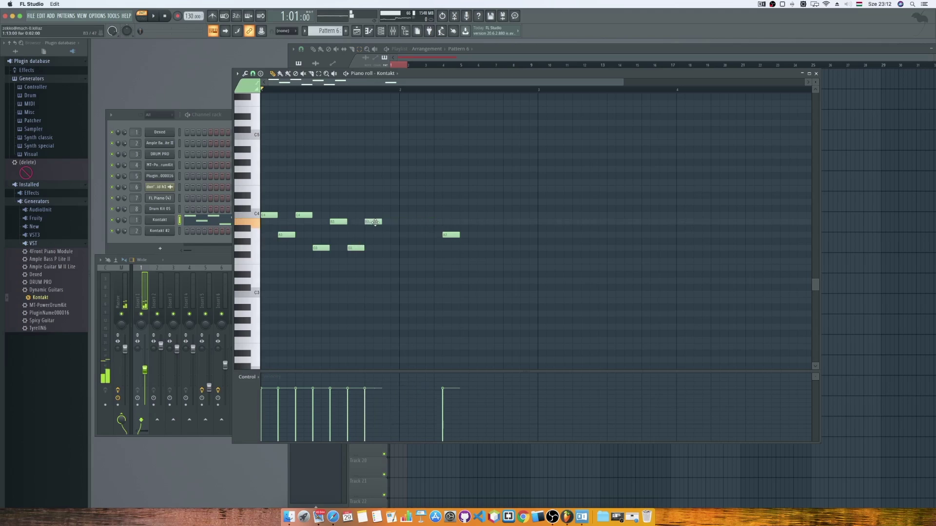
drag(443, 235, 383, 233)
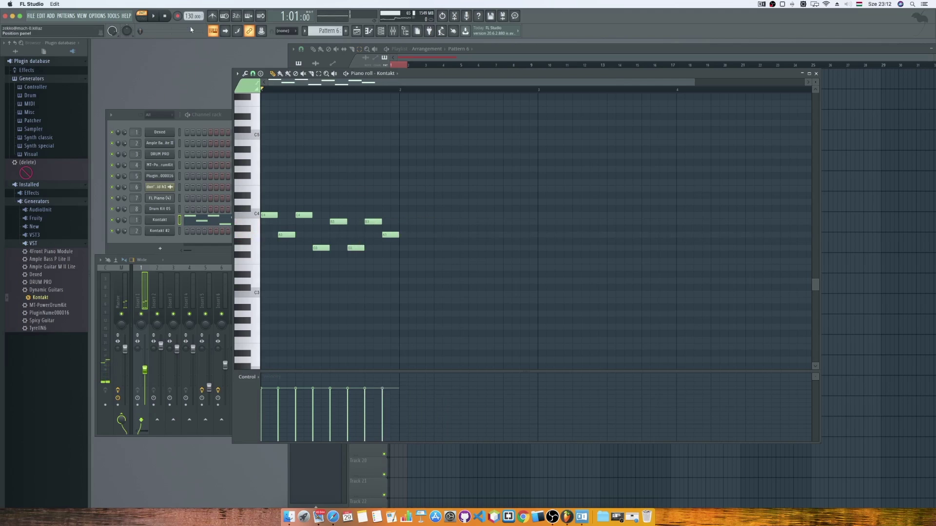
Lower the project tempo from 130 to 90 BPM.
drag(188, 16, 188, 26)
drag(188, 16, 188, 14)
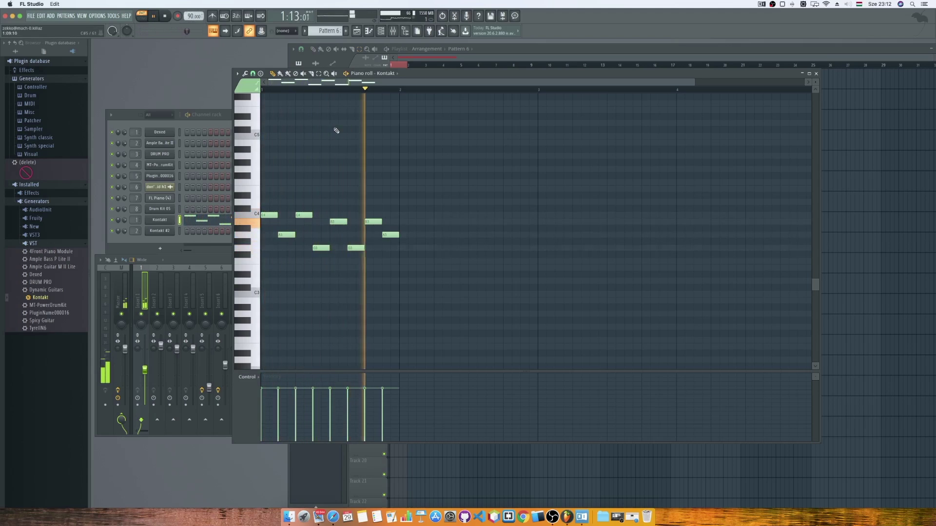
key(space)
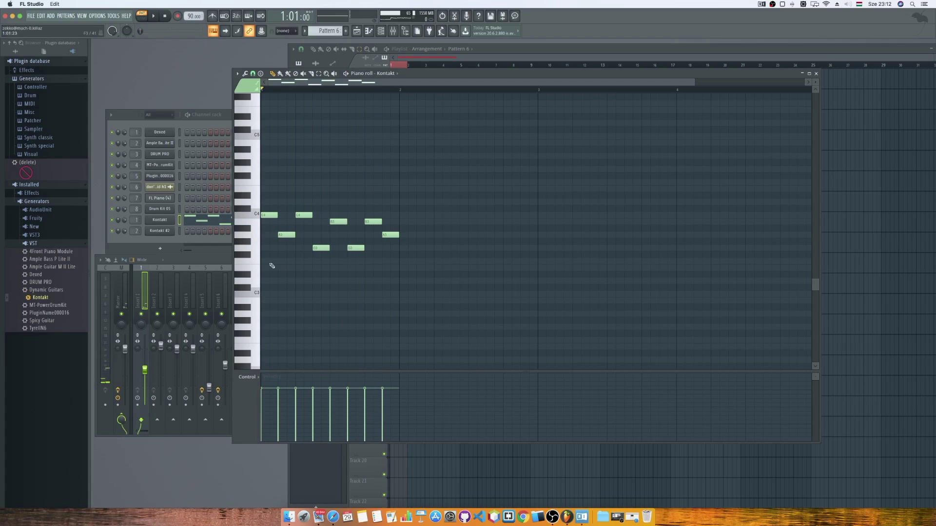
Move all melody notes up one octave.
click(257, 237)
click(257, 238)
key(ctrl+a)
drag(266, 214, 266, 136)
key(space)
key(space)
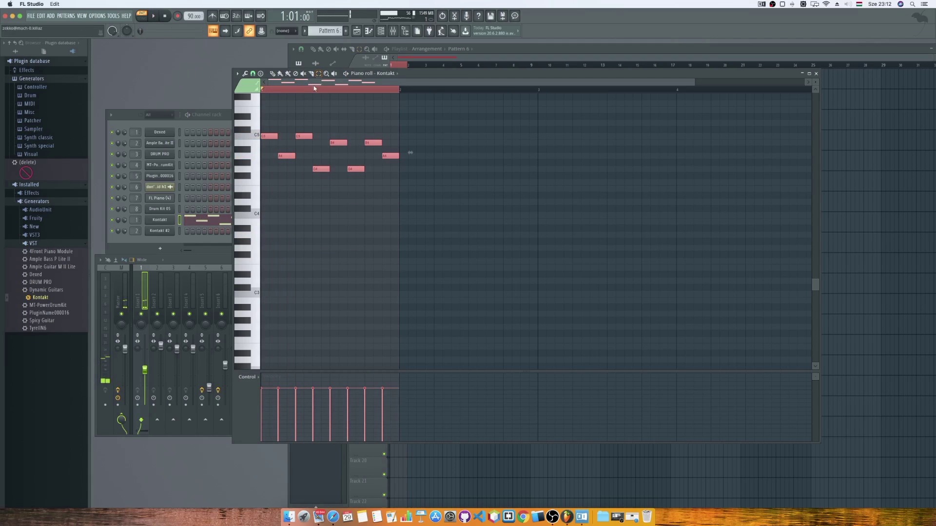
key(ctrl+d)
Lengthen all the selected melody notes slightly.
key(ctrl+a)
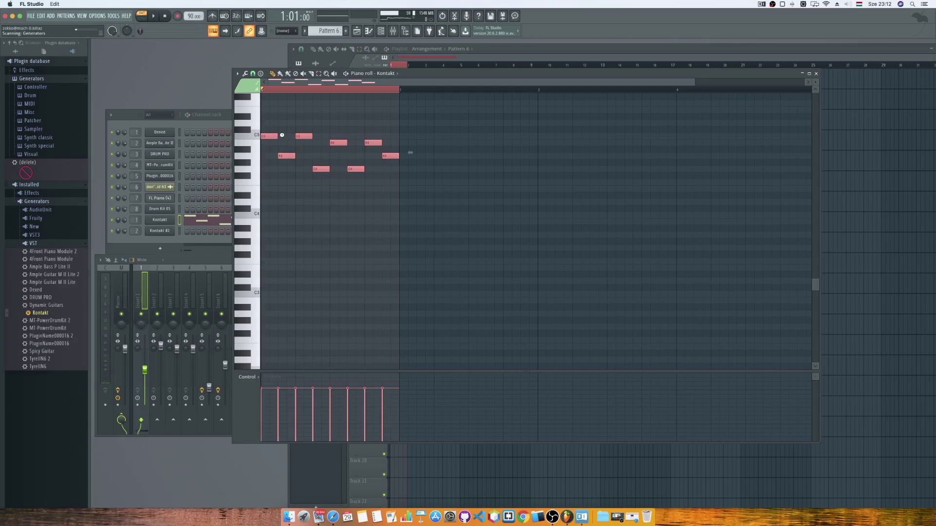
drag(282, 135, 286, 135)
key(space)
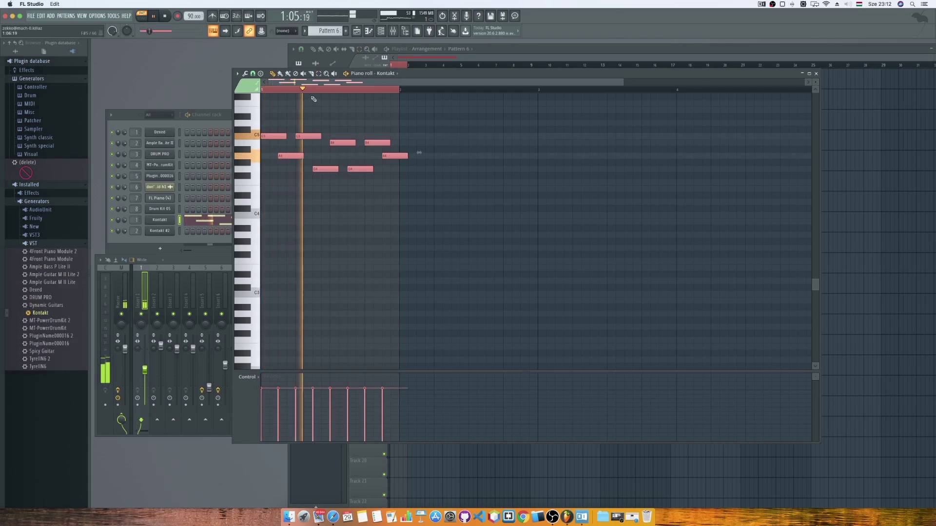
click(315, 90)
key(p)
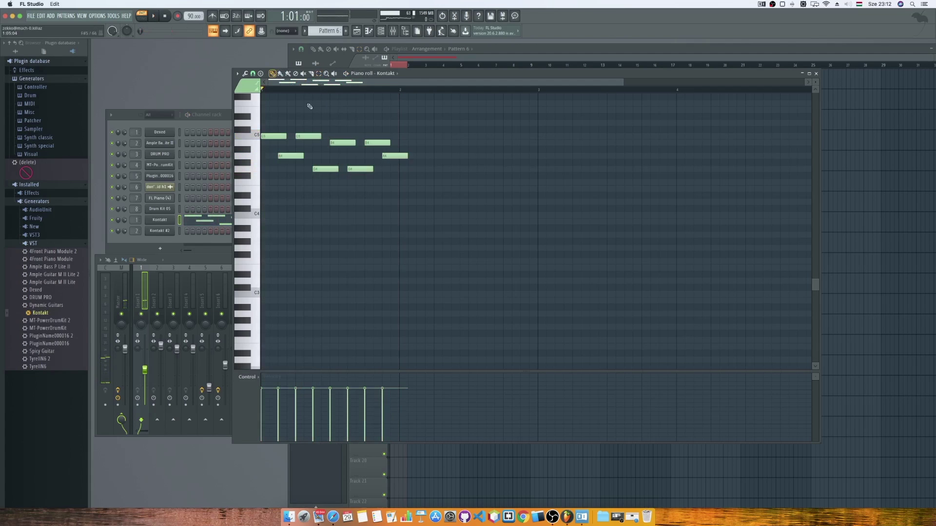
Lower the velocities of the second, fourth and sixth notes.
click(322, 415)
click(353, 405)
click(387, 411)
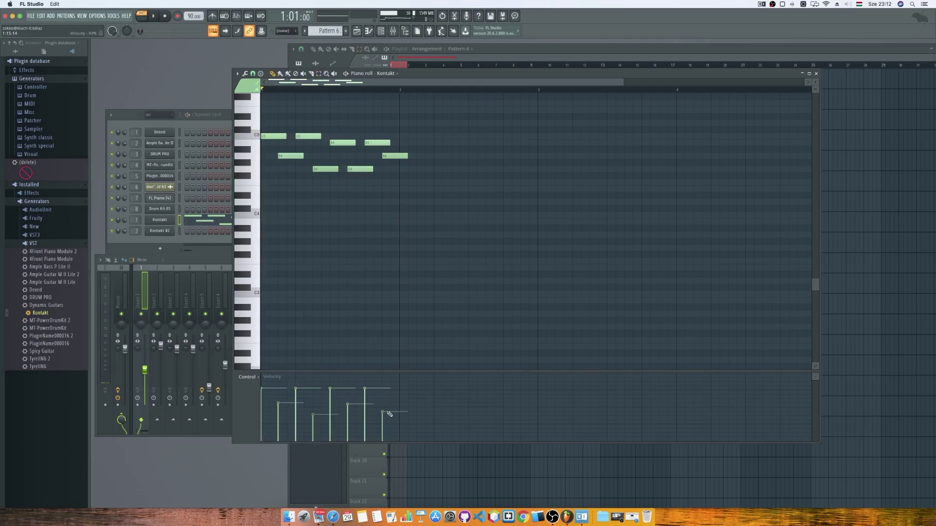
key(space)
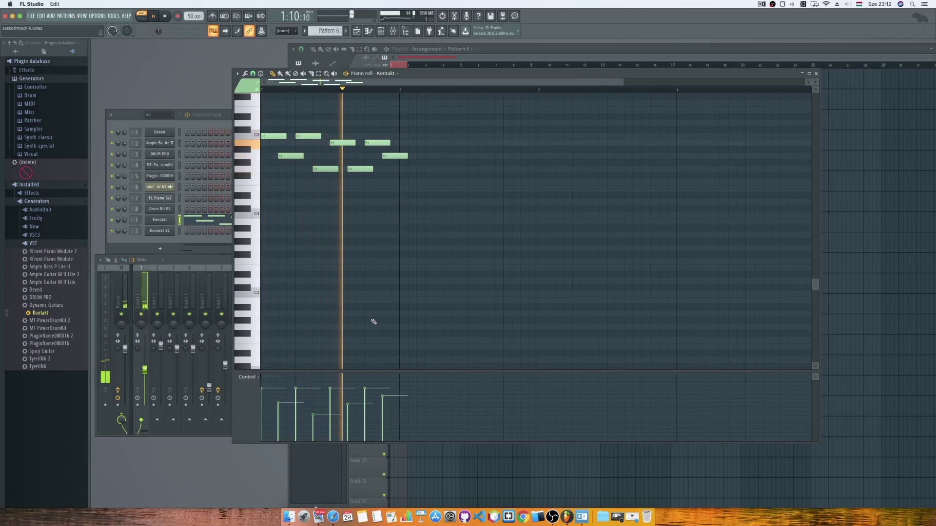
key(space)
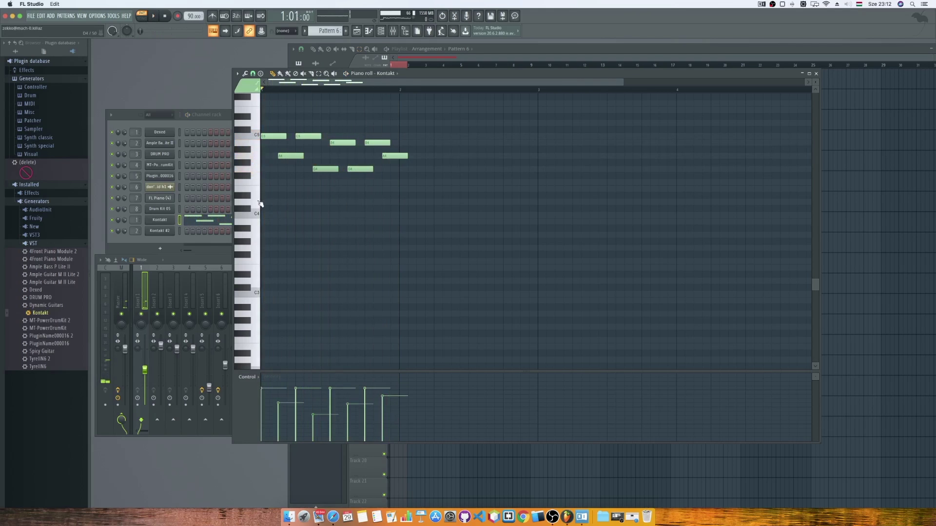
click(257, 214)
Draw a long A3 note at bar 1 plus G3, F3 and G3 bass notes.
click(273, 236)
drag(284, 236, 337, 236)
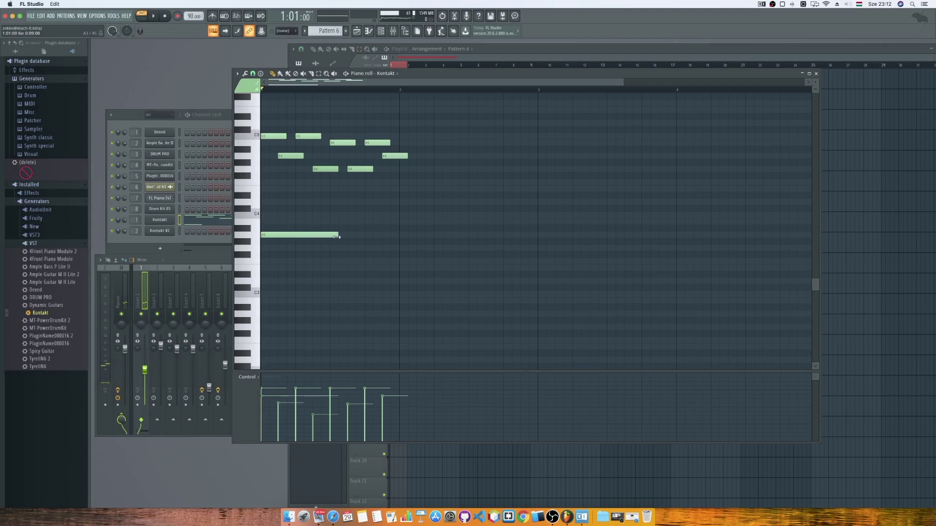
key(space)
click(334, 248)
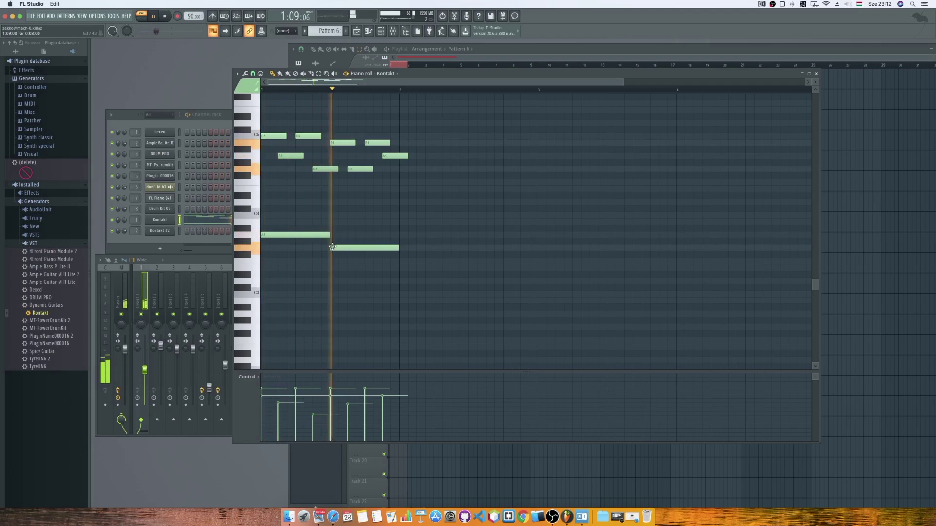
key(space)
click(409, 262)
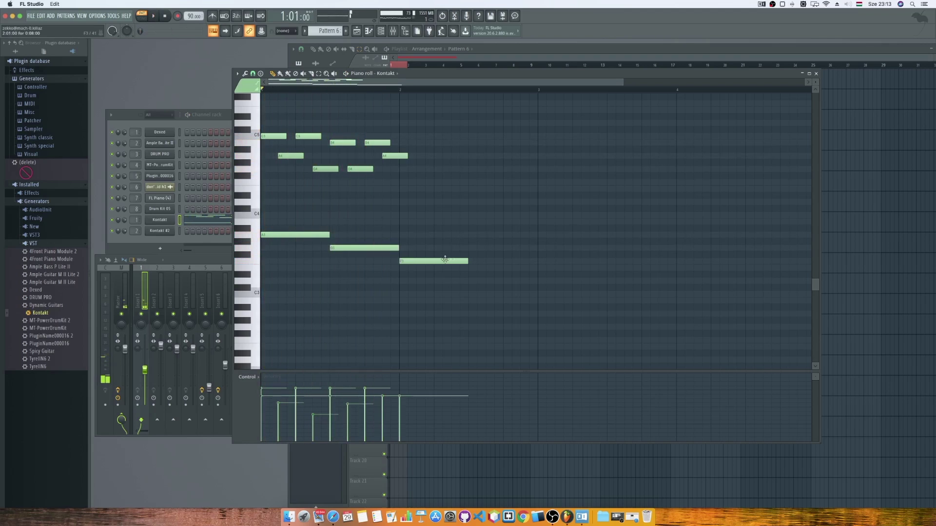
click(475, 251)
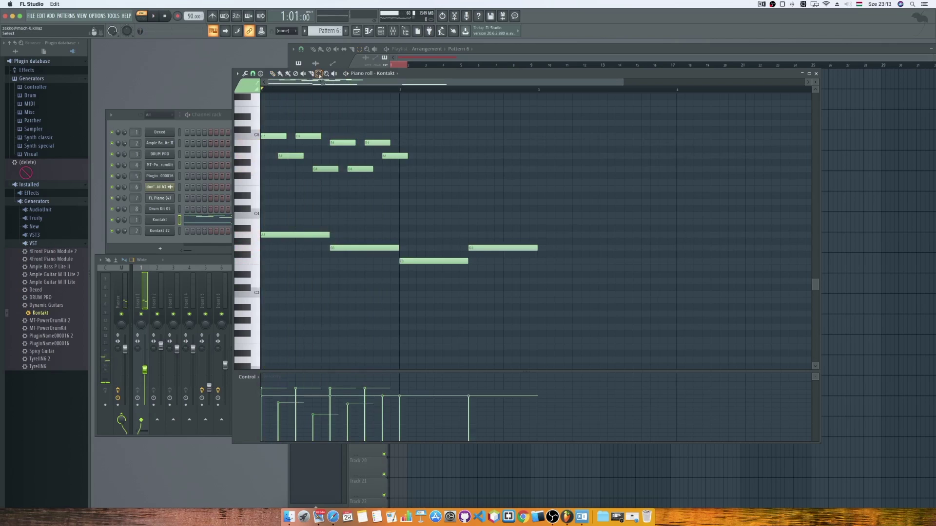
Copy the eight upper melody notes one bar later into bar 2.
drag(344, 159, 278, 182)
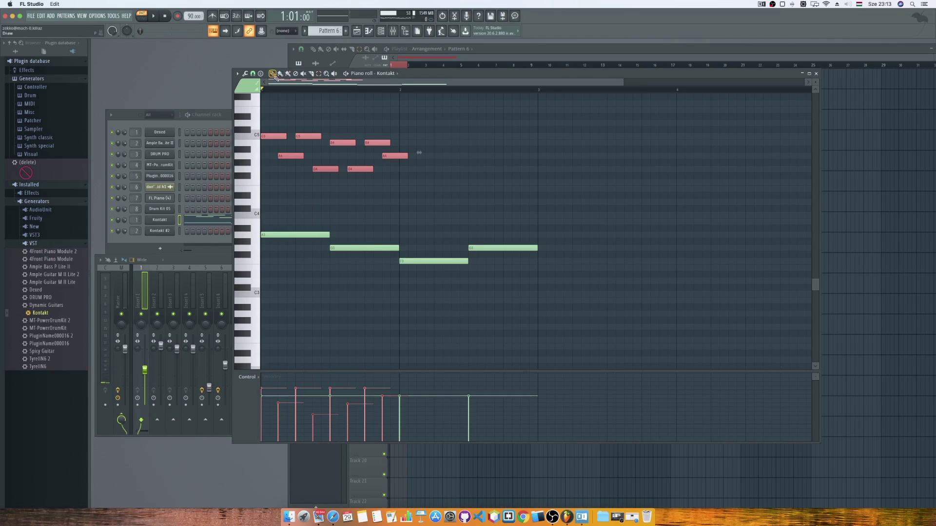
drag(272, 136, 413, 138)
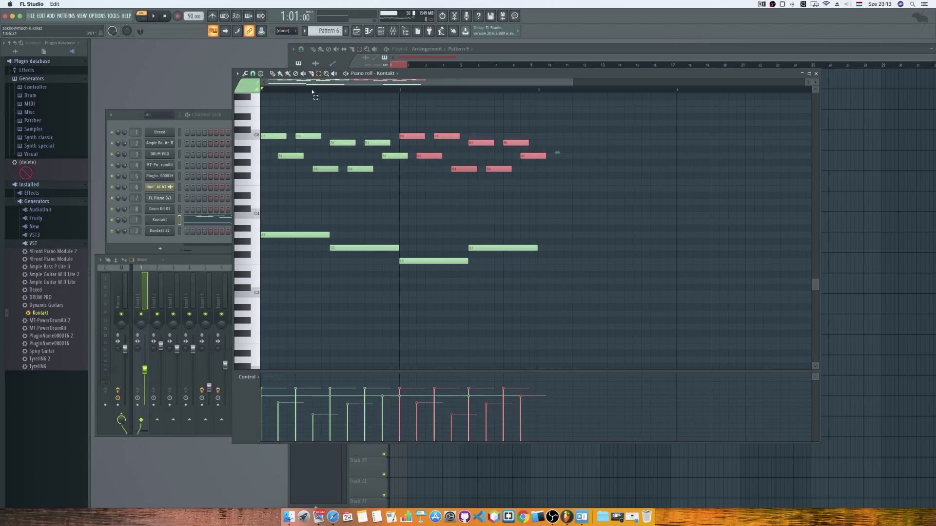
click(312, 93)
key(space)
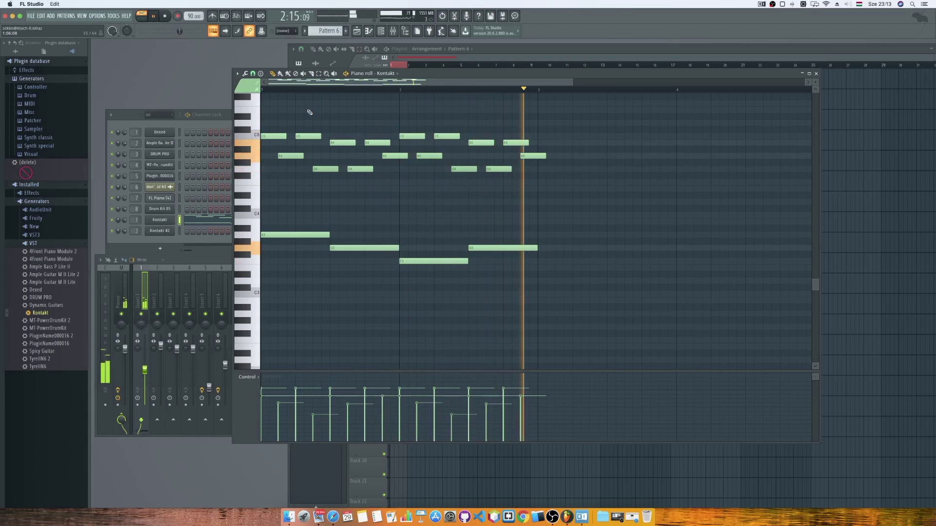
key(space)
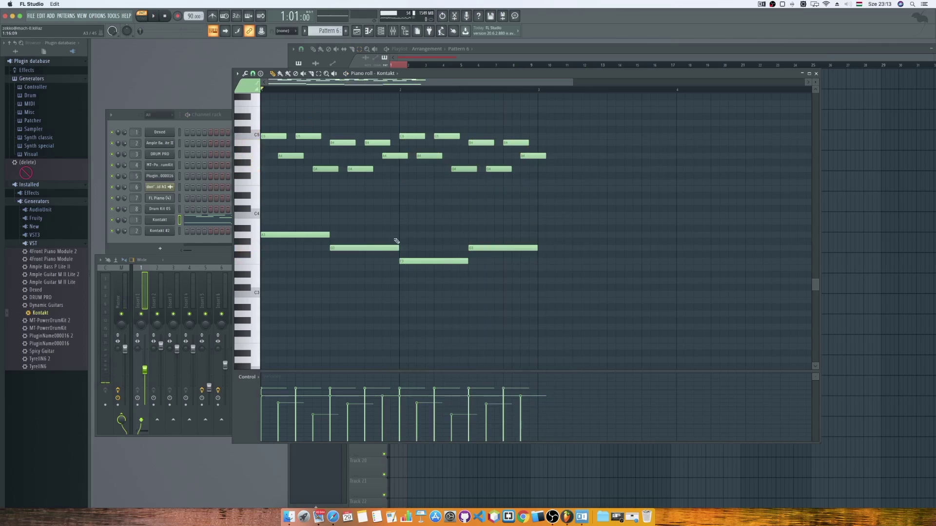
Replace the extra bass notes with two A3 notes, then copy everything into bars 3–4.
right_click(395, 247)
right_click(428, 261)
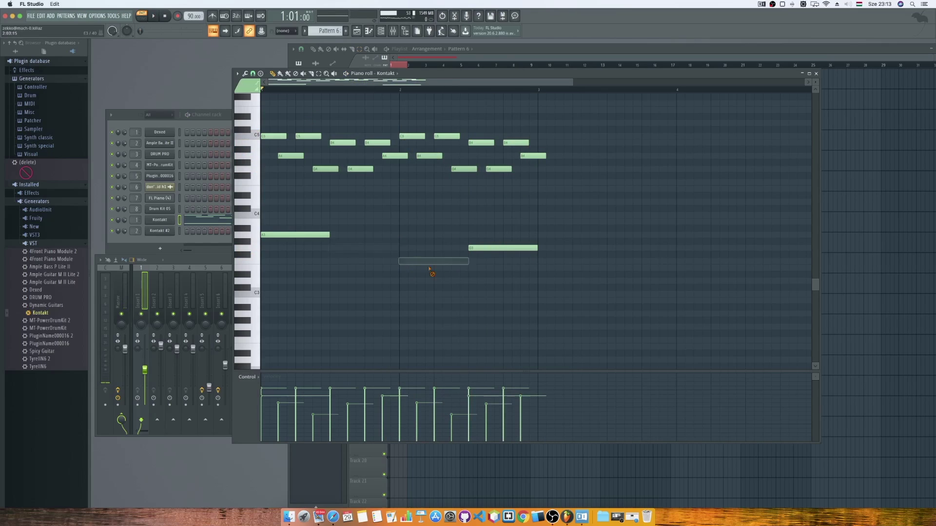
right_click(484, 249)
drag(340, 235, 401, 239)
click(402, 235)
key(space)
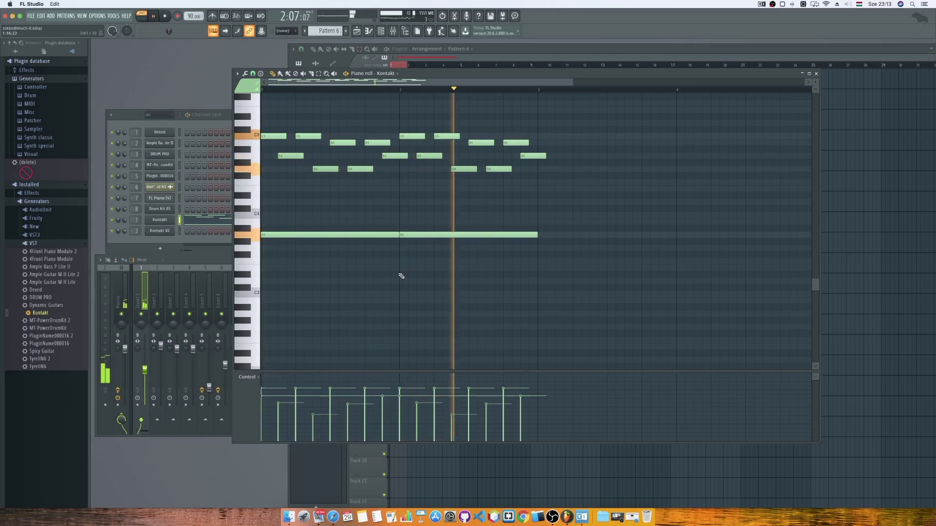
key(space)
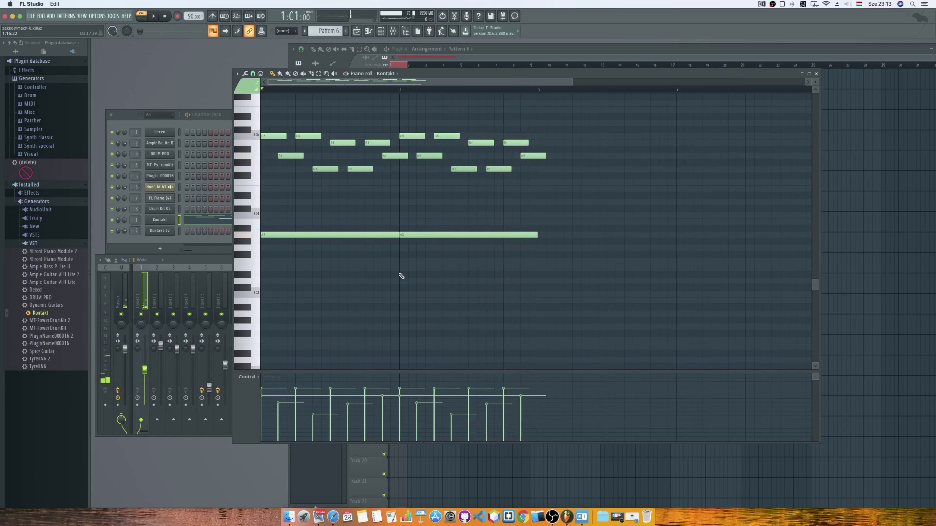
key(ctrl+a)
drag(268, 232, 544, 234)
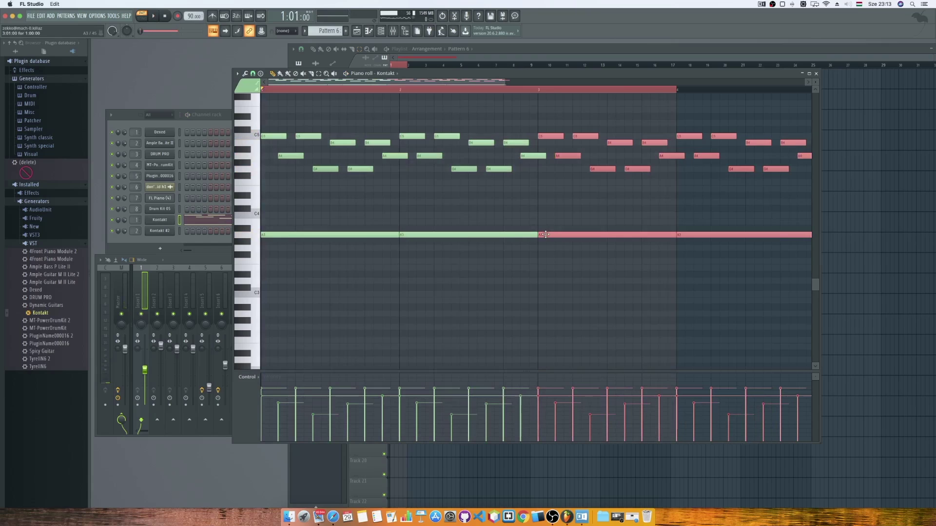
Transpose the bars 3–4 copy down five semitones and audition the A4, F4 and D4 pitches.
drag(545, 239, 547, 268)
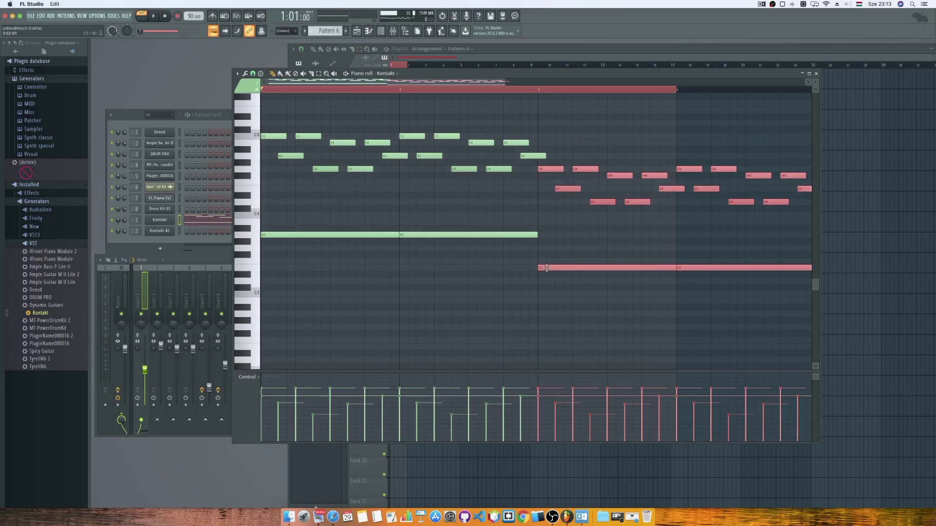
click(257, 159)
click(257, 183)
click(254, 156)
click(255, 183)
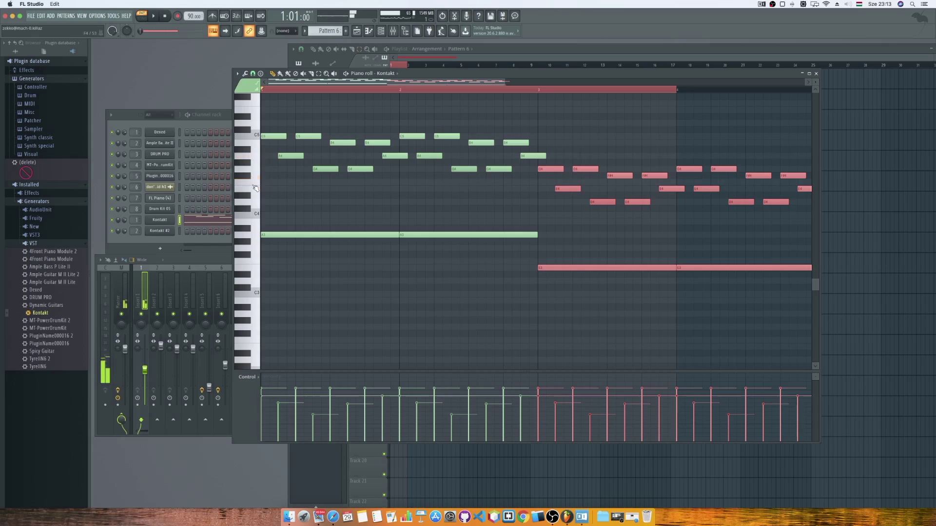
click(258, 156)
click(258, 169)
click(256, 183)
Raise the copy one semitone, leaving it four semitones down, and play the four bars.
drag(566, 189, 566, 181)
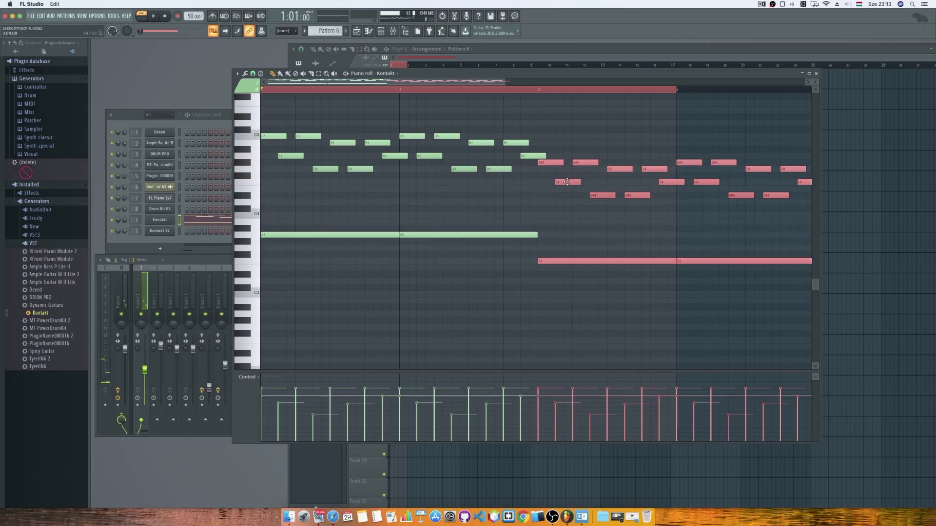
key(space)
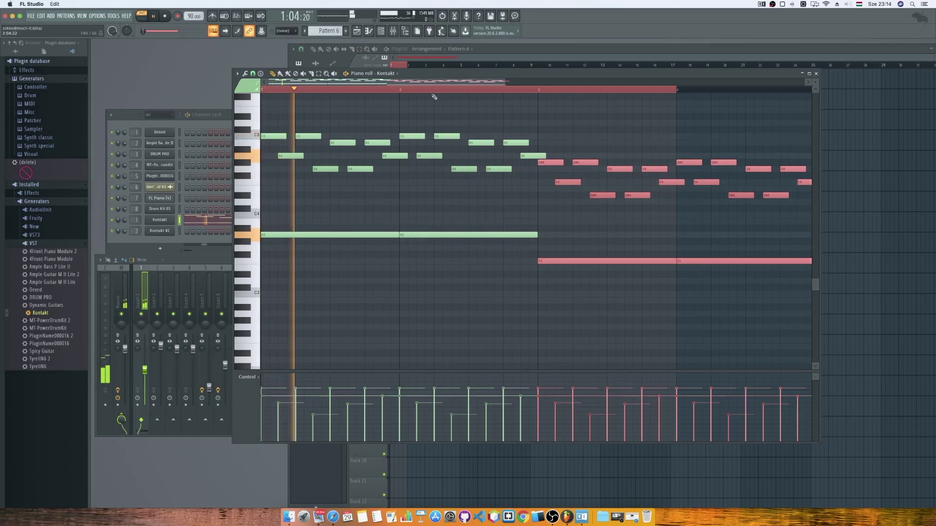
click(324, 95)
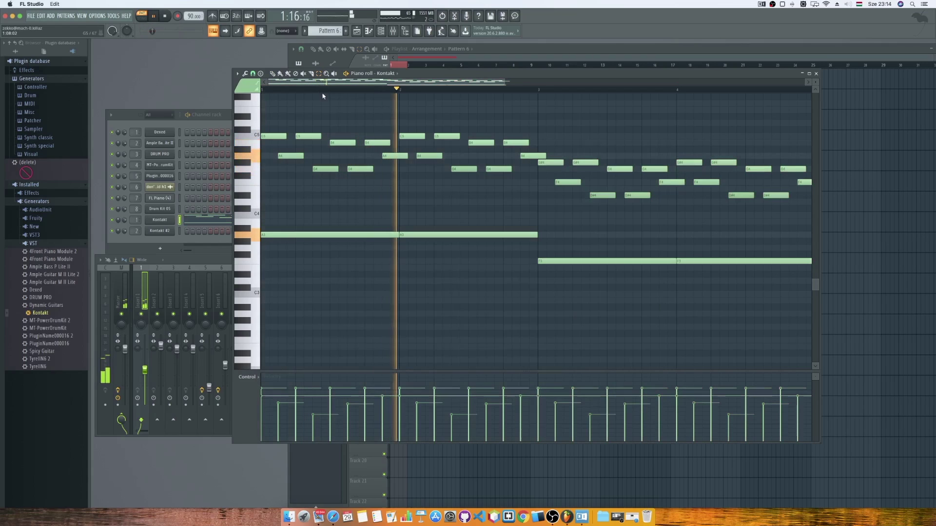
click(272, 73)
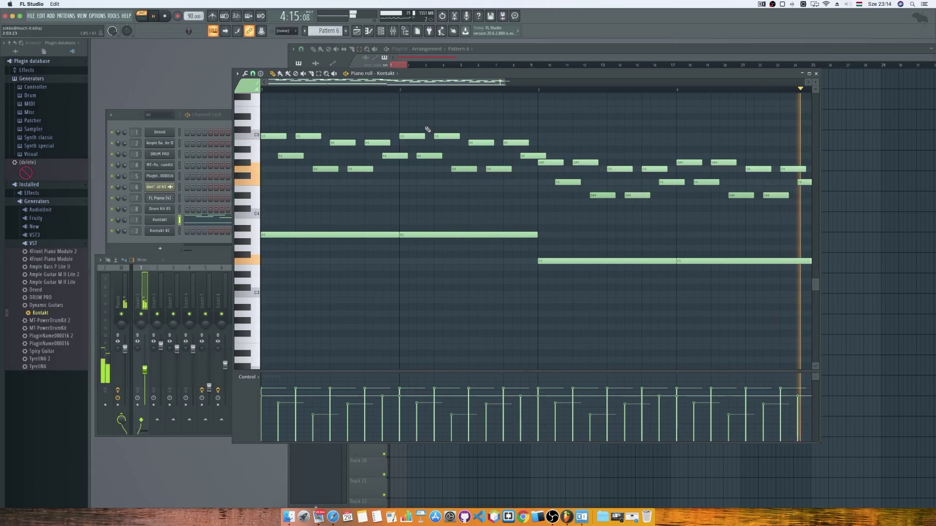
Switch to Song mode, loop the first bars and raise mixer insert 1's level.
click(451, 59)
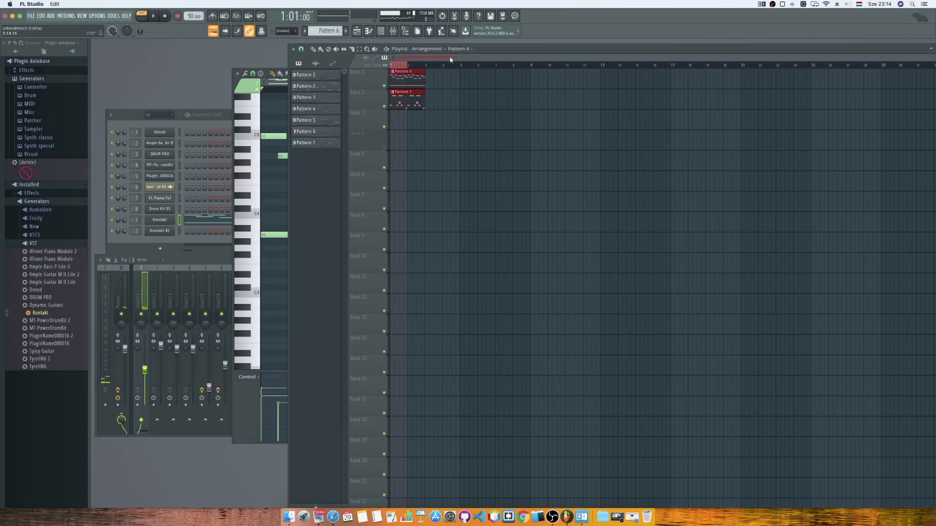
key(l)
drag(425, 65, 380, 68)
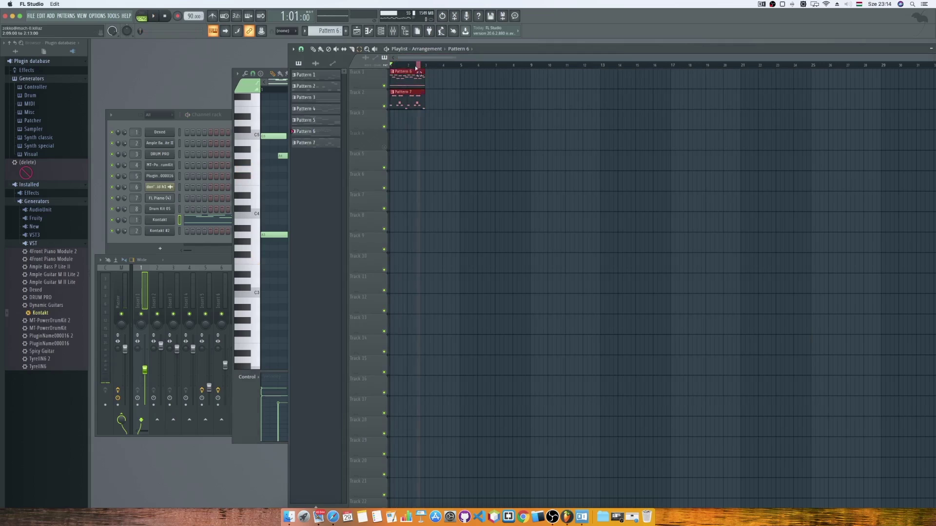
key(space)
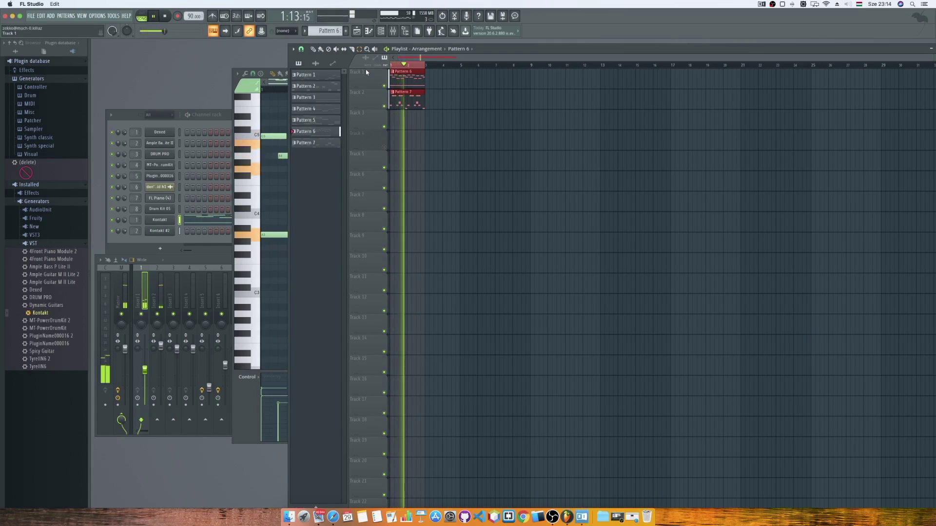
click(160, 324)
drag(145, 369, 144, 359)
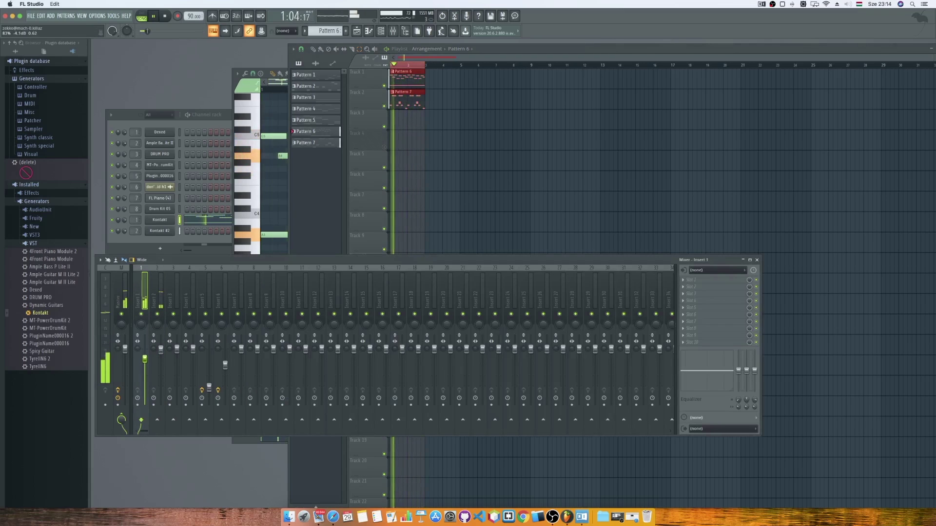
key(space)
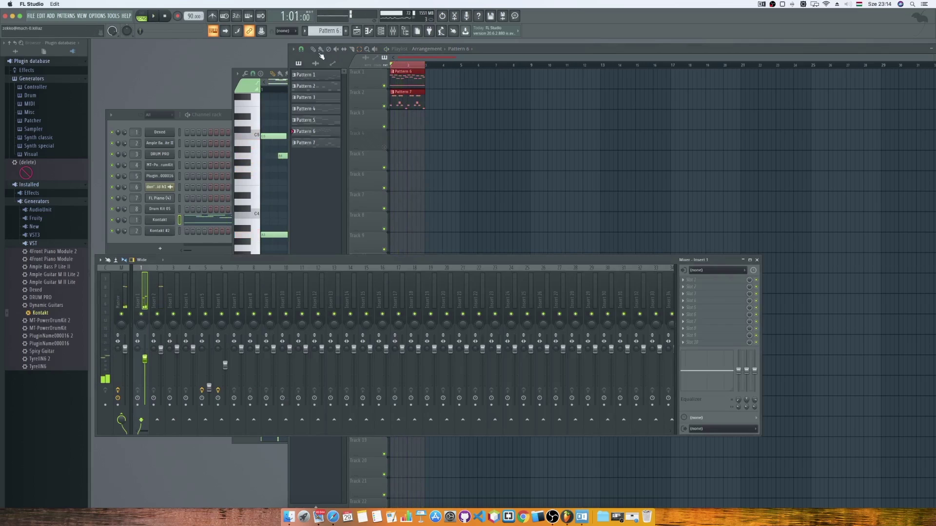
click(354, 58)
key(space)
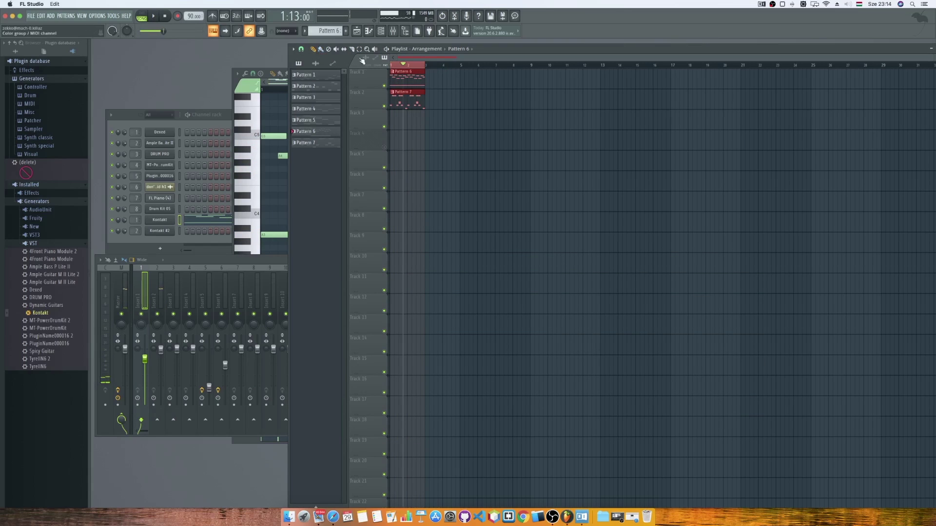
Place Pattern 6 and Pattern 7 clips on the playlist and try their lengths.
click(313, 49)
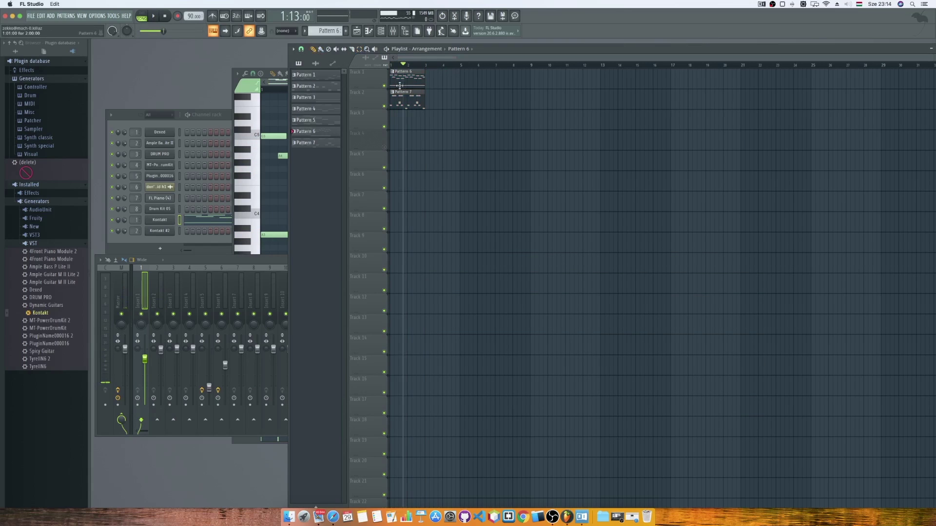
drag(422, 98, 446, 100)
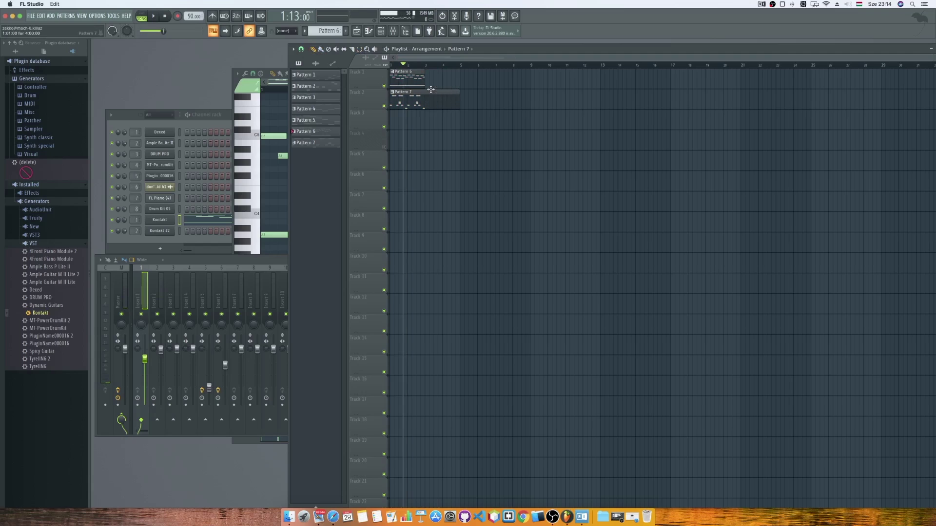
click(415, 82)
click(428, 84)
key(space)
key(space)
drag(460, 100, 427, 107)
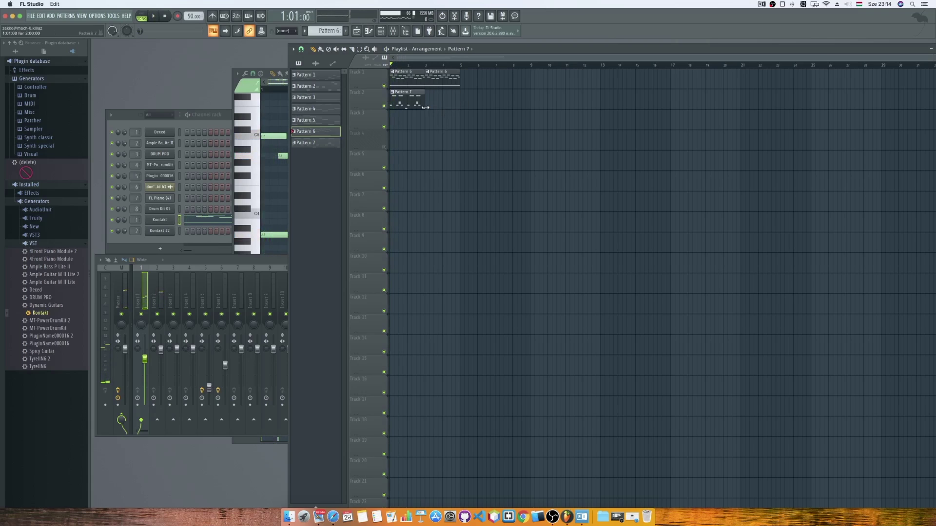
key(space)
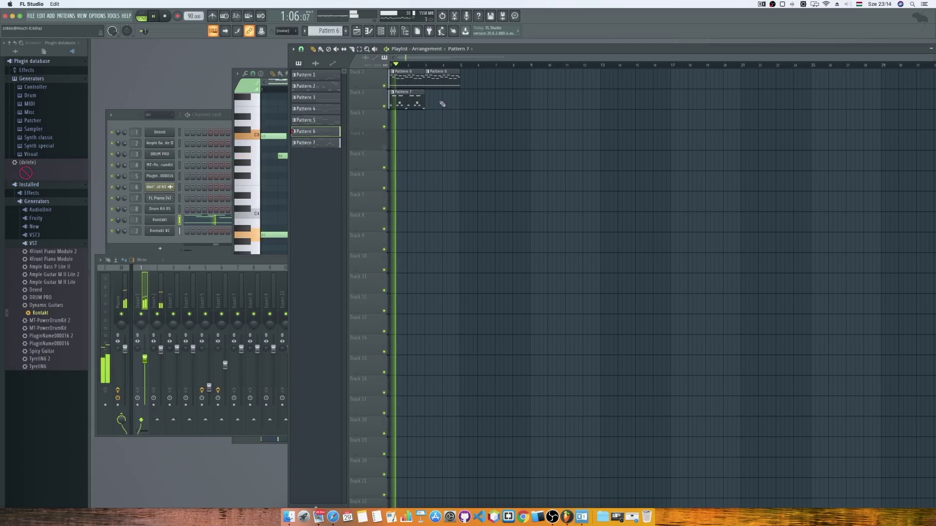
Set two Pattern 7 clips across bars 1–4 and stretch one Pattern 6 clip over four bars.
drag(424, 102, 458, 102)
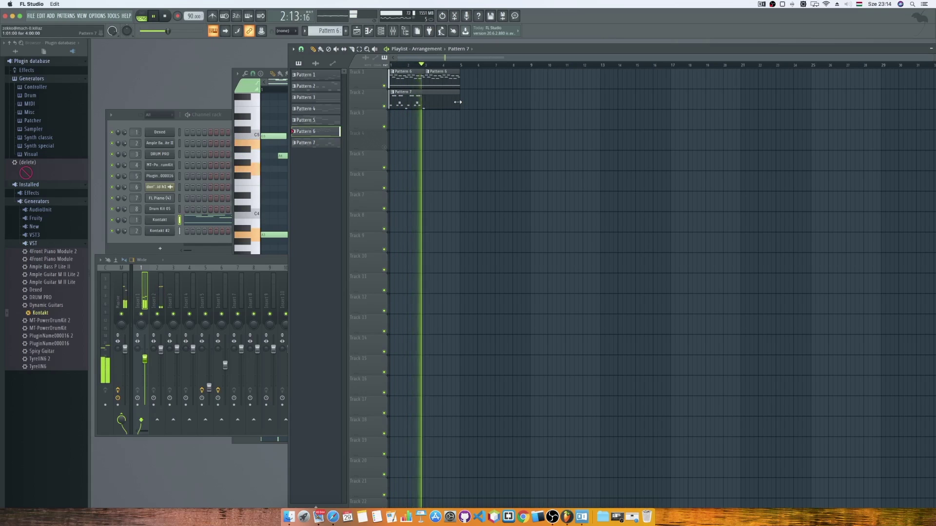
key(space)
drag(459, 102, 427, 104)
click(429, 103)
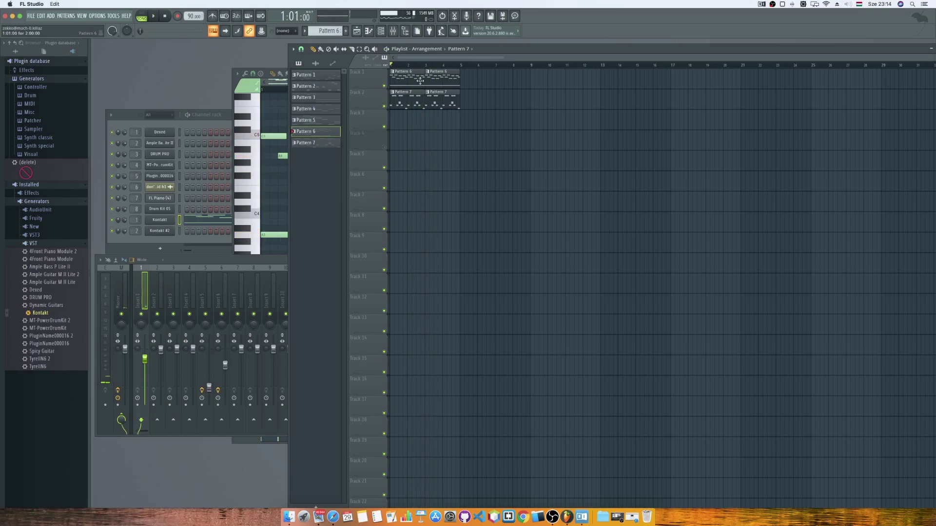
right_click(441, 78)
drag(424, 81, 453, 80)
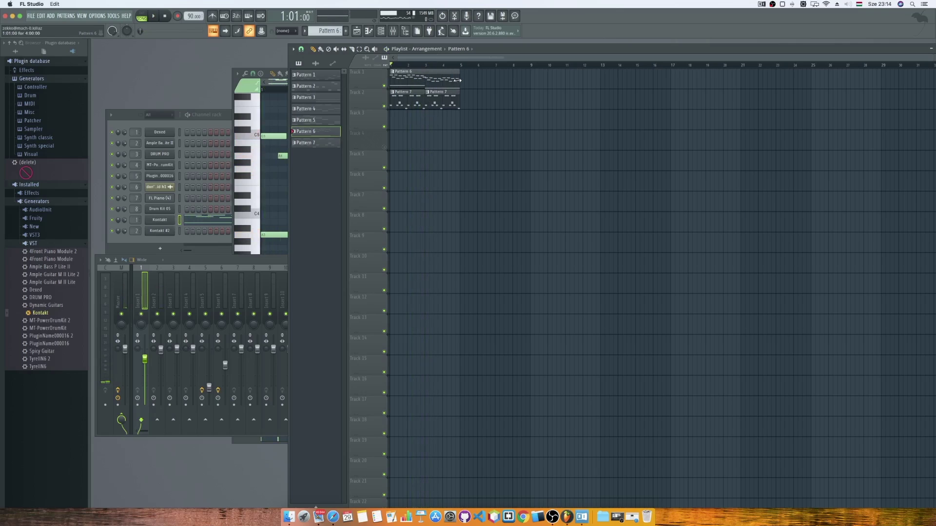
key(space)
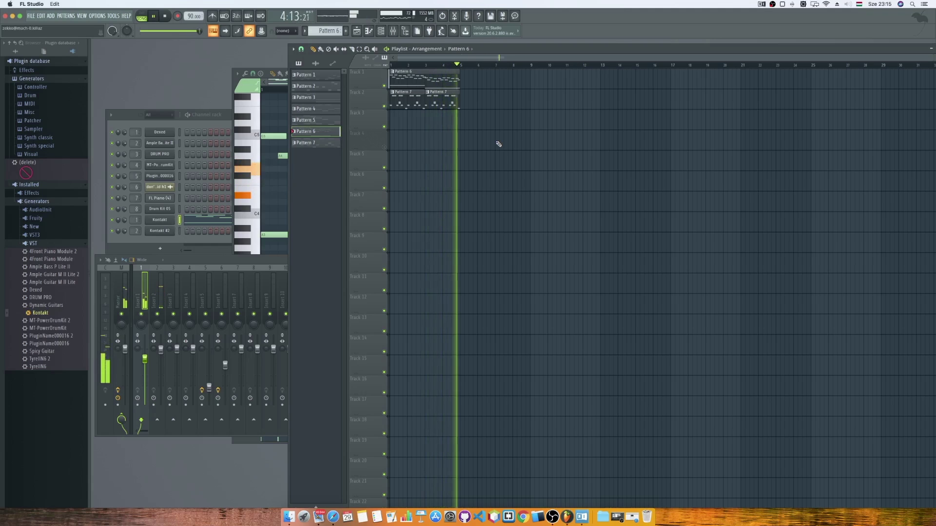
key(space)
key(F7)
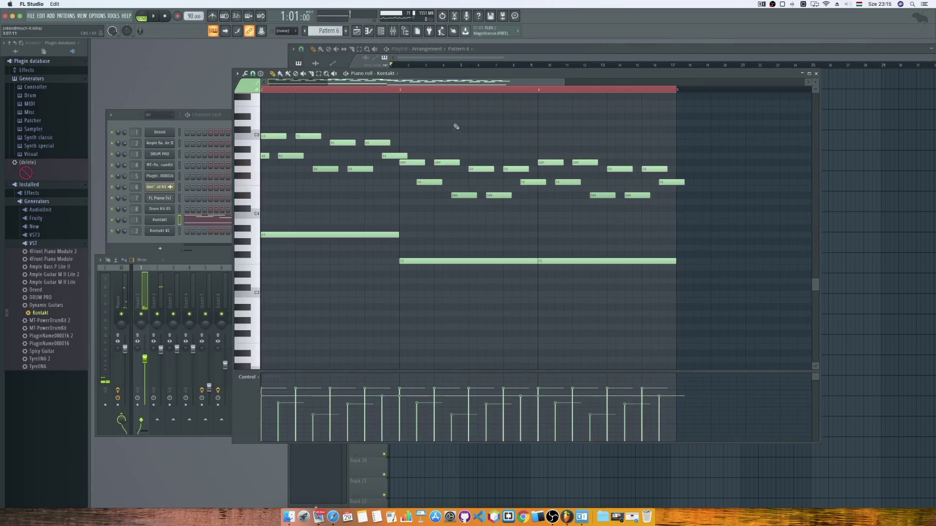
Lower the bars 3–4 notes three semitones, putting the long low note at D3.
double_click(314, 90)
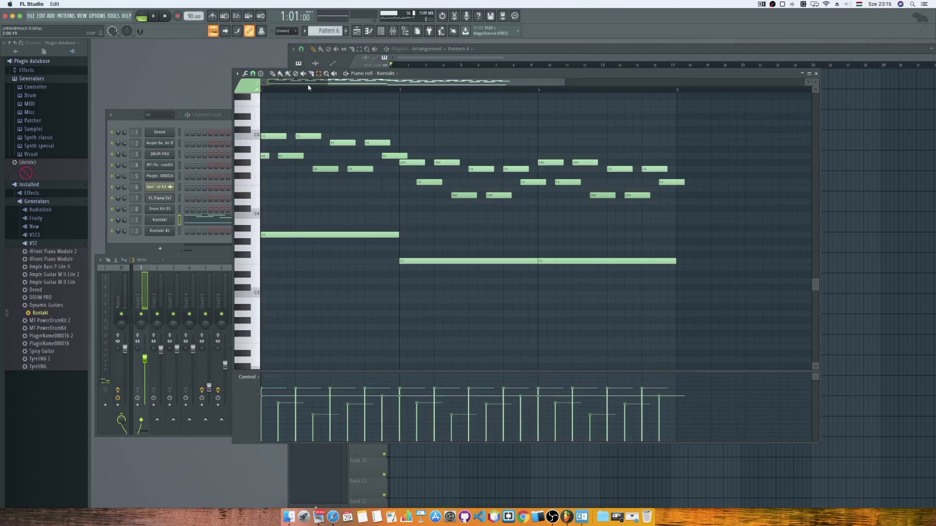
drag(489, 82, 425, 86)
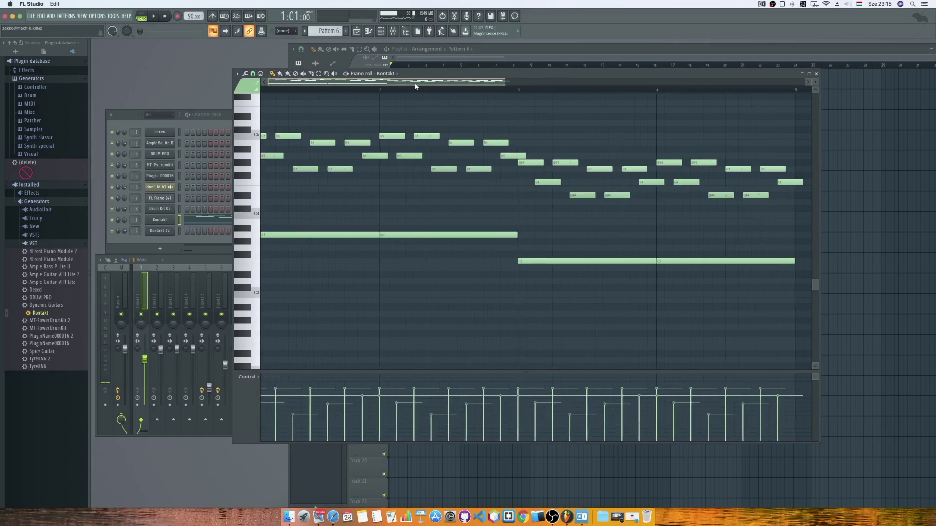
key(super+a)
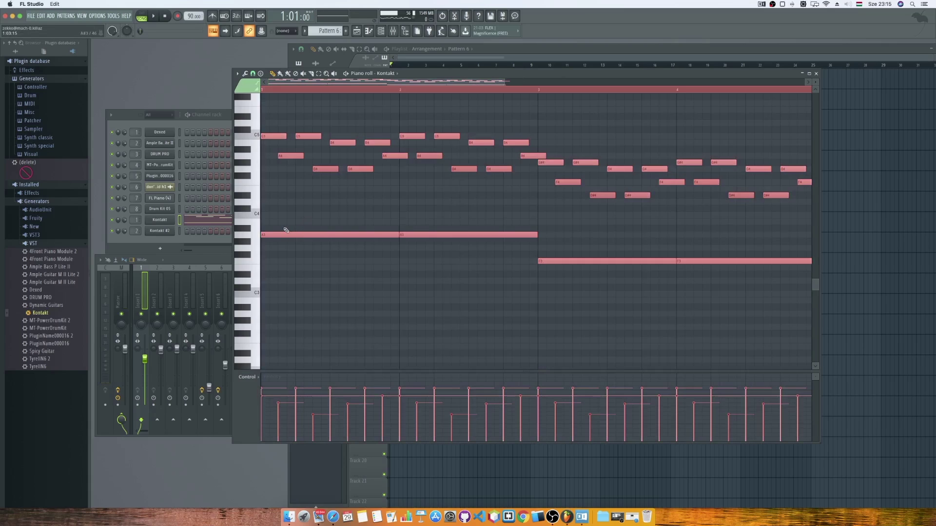
click(322, 90)
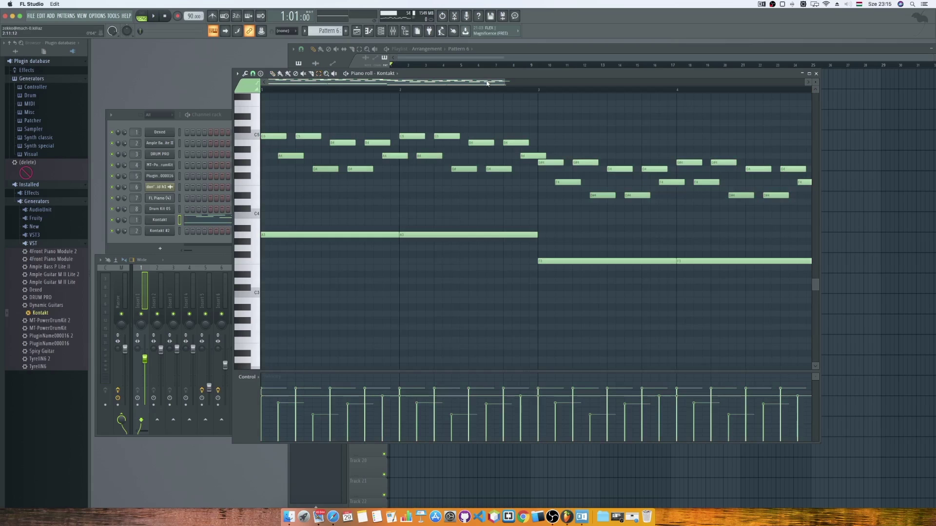
drag(485, 84, 513, 83)
mouse_move(770, 278)
mouse_down()
mouse_move(531, 168)
mouse_move(488, 159)
mouse_up()
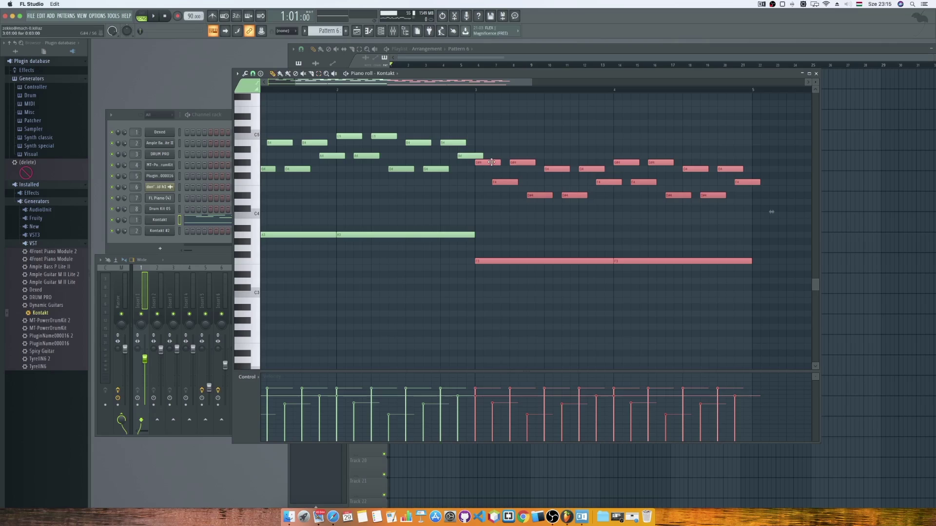
drag(492, 162, 488, 182)
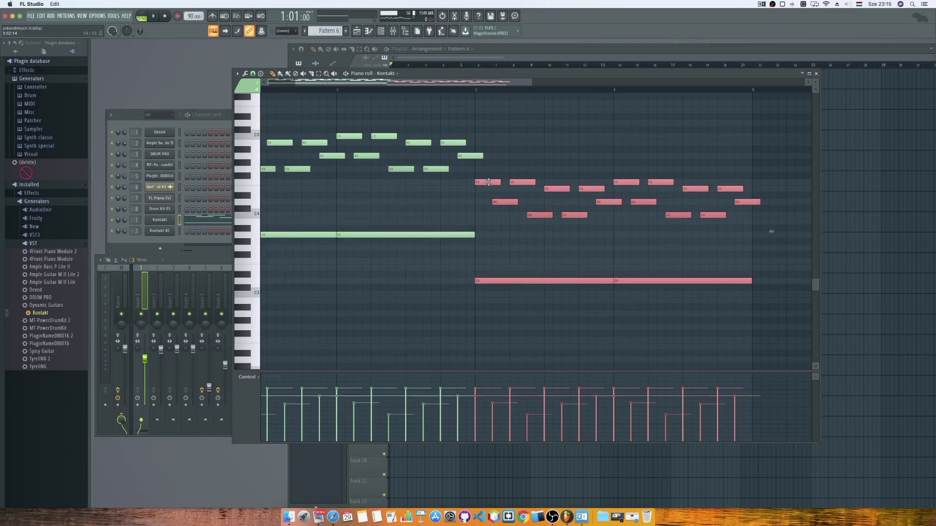
key(space)
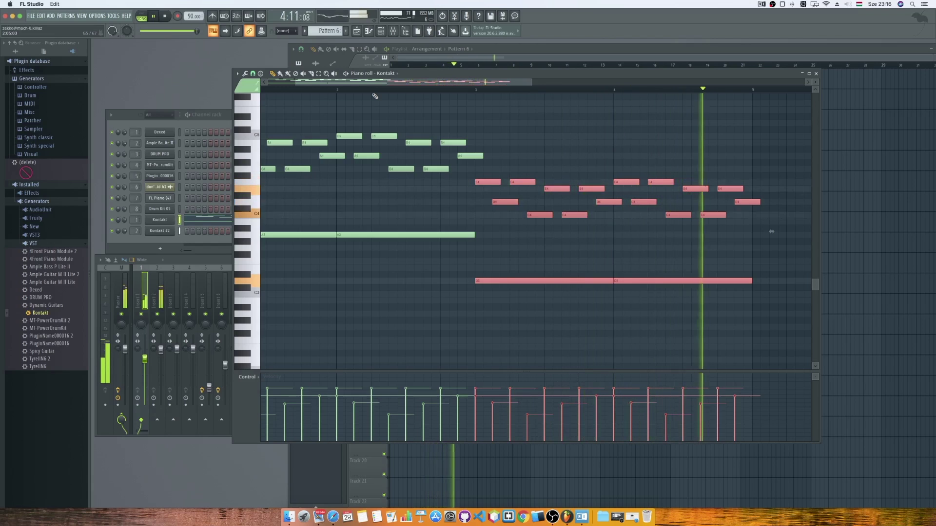
key(space)
Play the pattern alone, then select the whole pattern's time range.
key(l)
key(space)
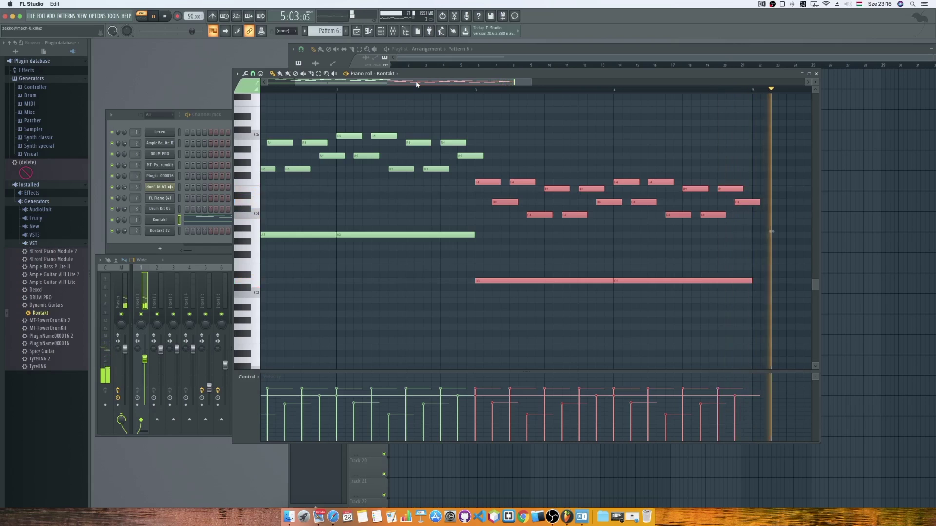
key(space)
key(e)
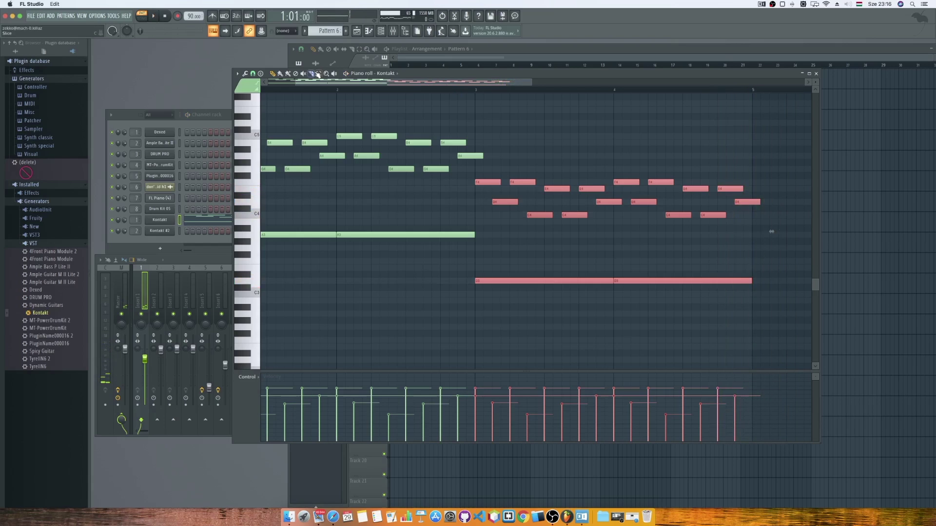
drag(753, 91, 193, 99)
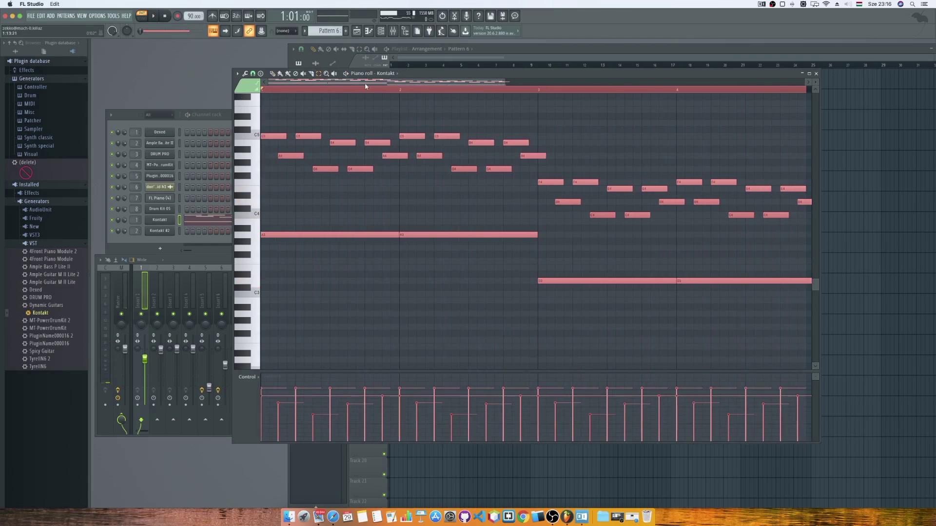
click(283, 96)
drag(264, 91, 777, 95)
key(space)
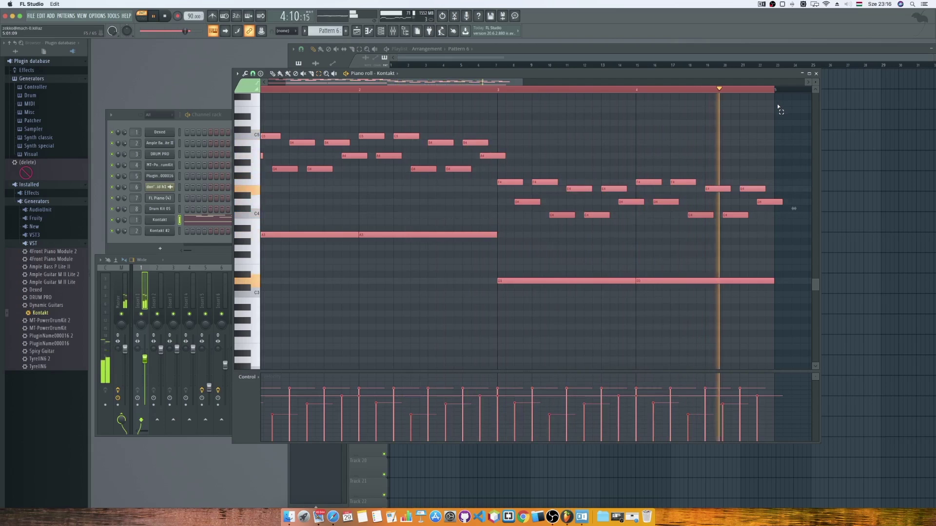
key(space)
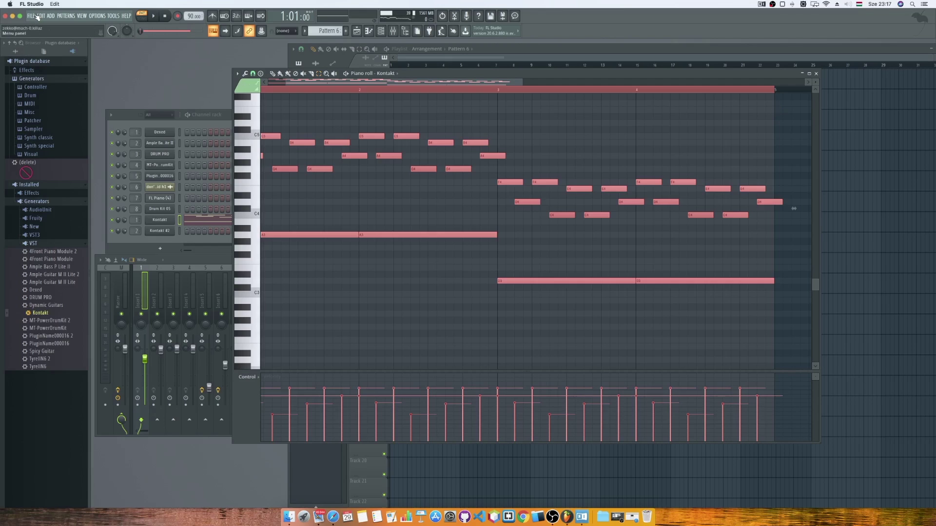
Duplicate all Pattern 6 and Pattern 7 playlist clips into bars 5 to 9.
click(34, 16)
mouse_move(41, 16)
click(424, 62)
click(422, 63)
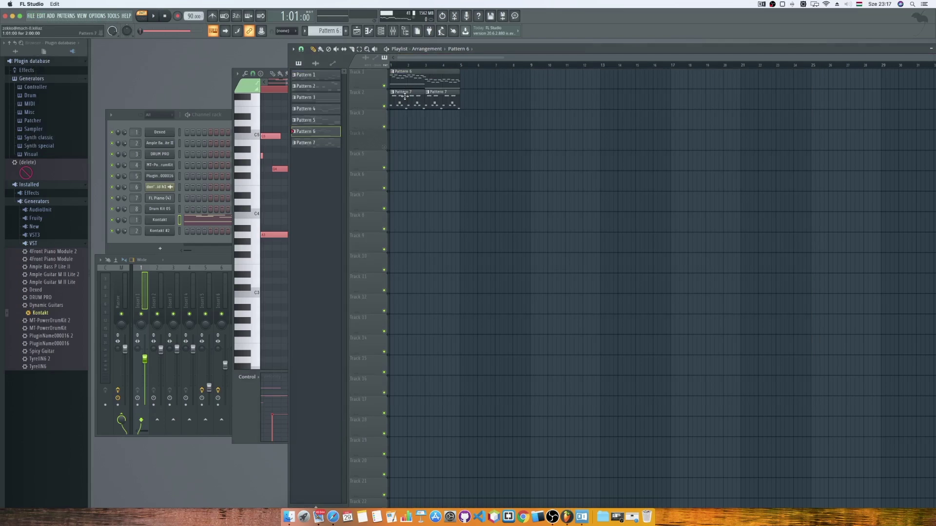
key(ctrl+a)
key(ctrl+b)
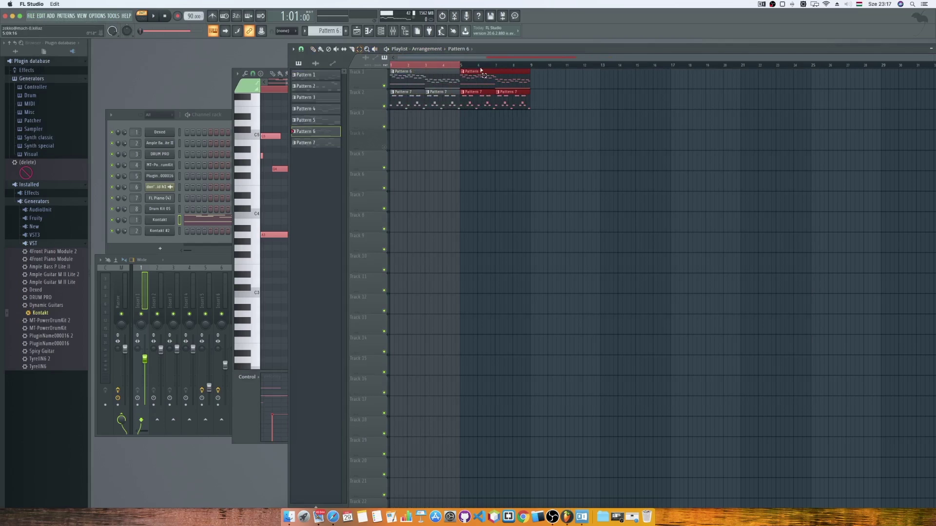
click(481, 66)
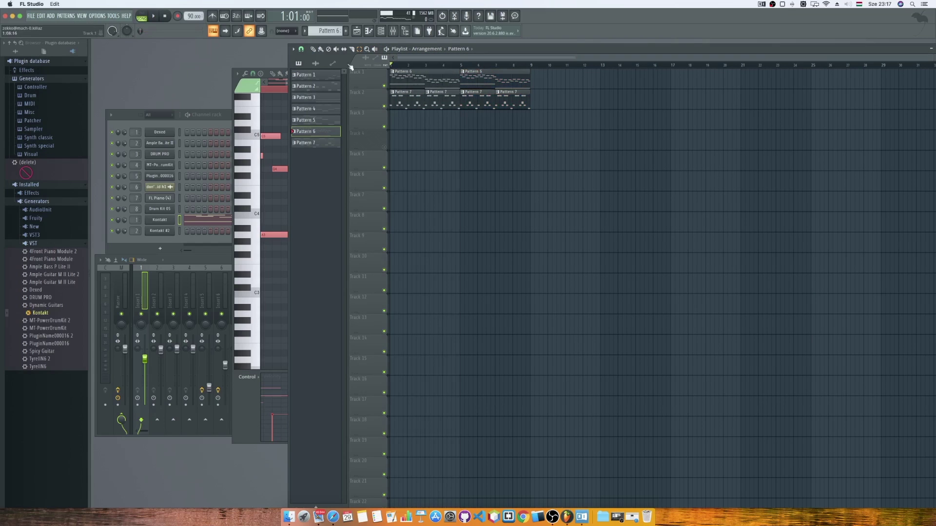
Check the bars 1–9 range, keep SONG playback mode on, and open File > Export.
click(30, 16)
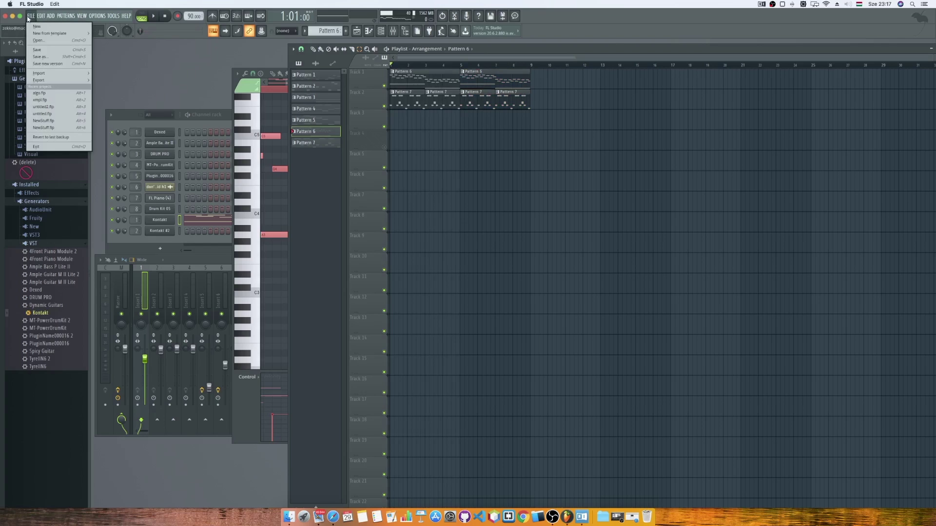
mouse_move(54, 80)
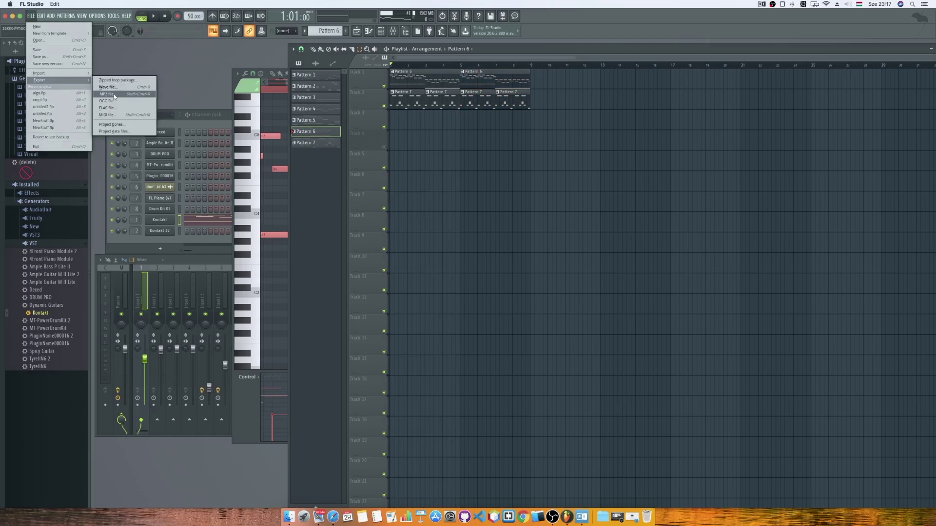
click(415, 68)
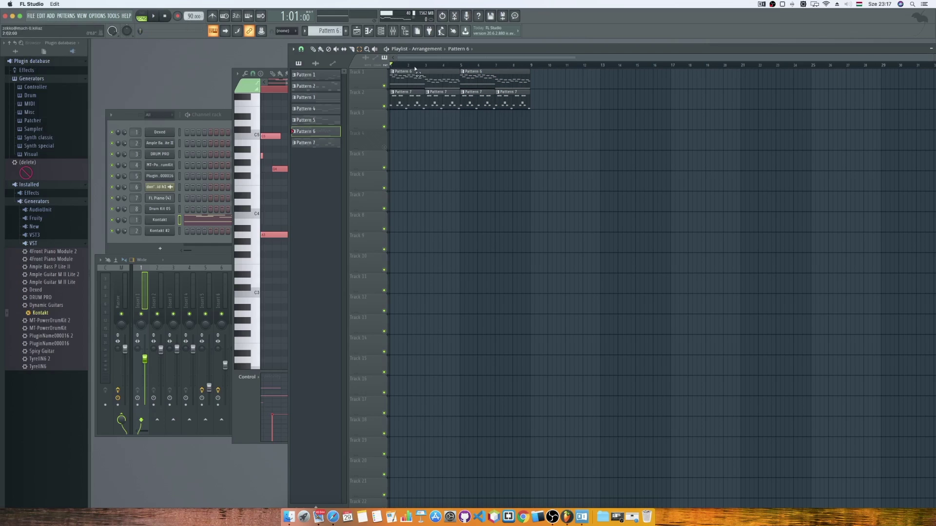
drag(395, 67, 532, 67)
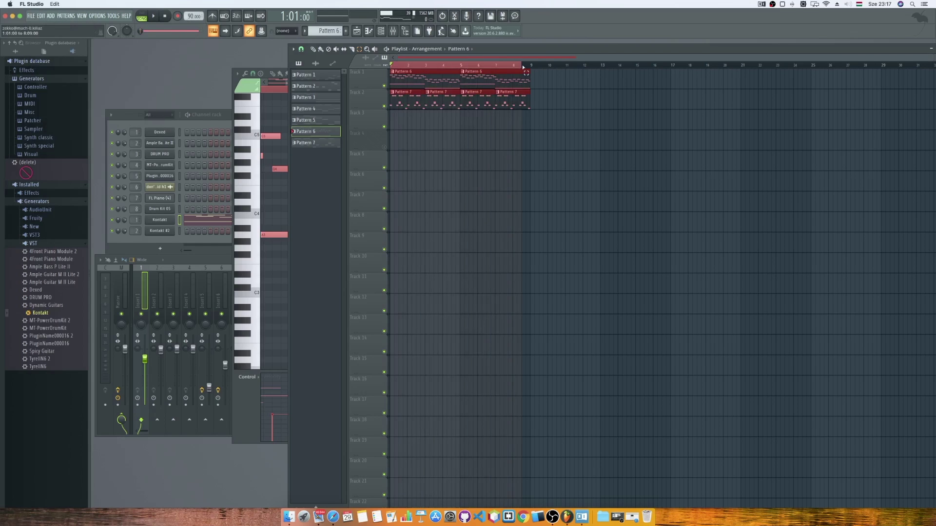
click(532, 67)
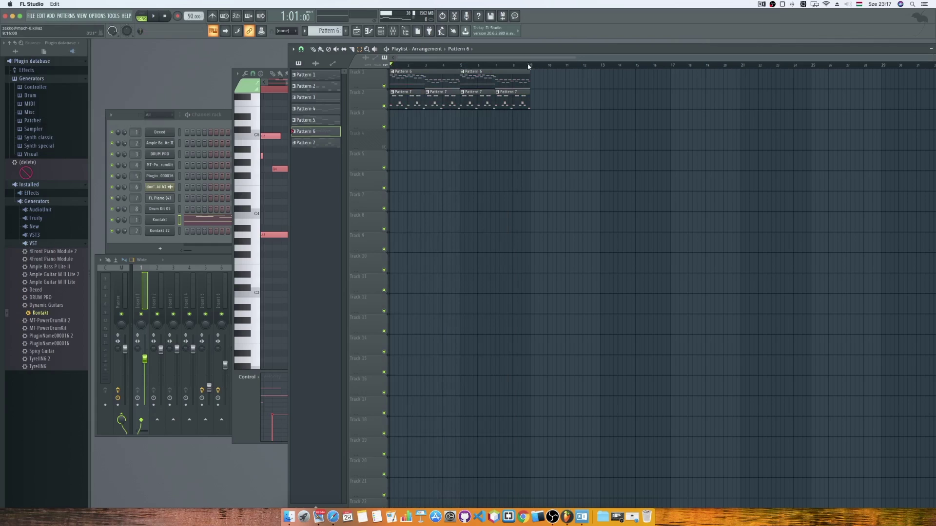
click(144, 16)
click(143, 18)
click(30, 16)
mouse_move(72, 81)
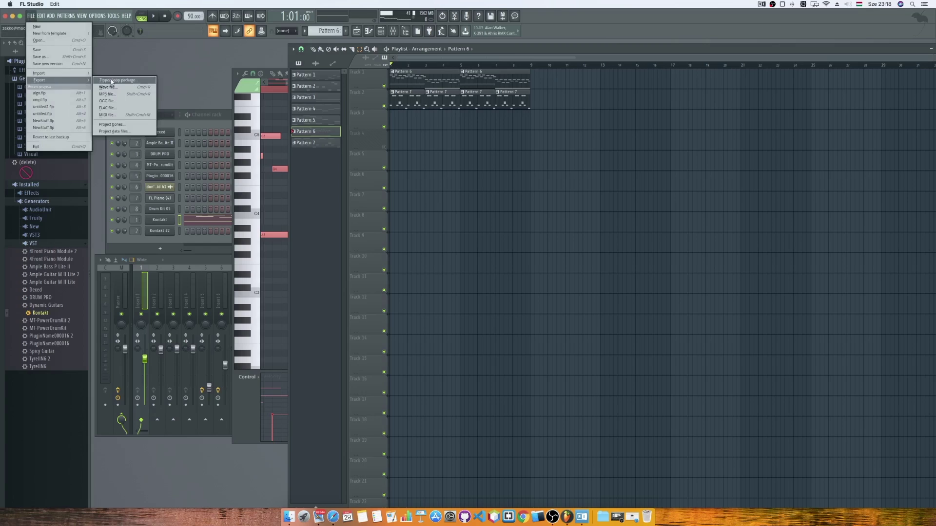
Render the song as untitled.mp3 into Downloads, then open the SC Rocksichord folder.
click(109, 94)
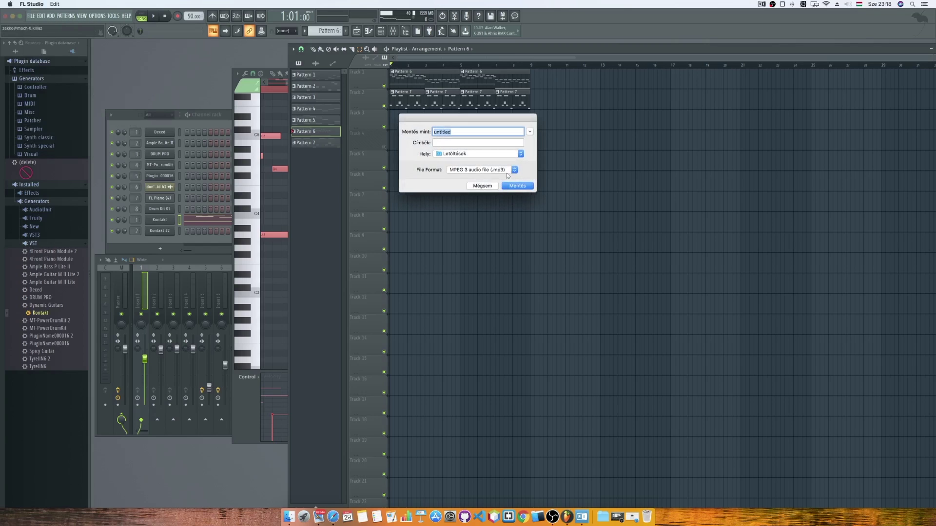
click(518, 186)
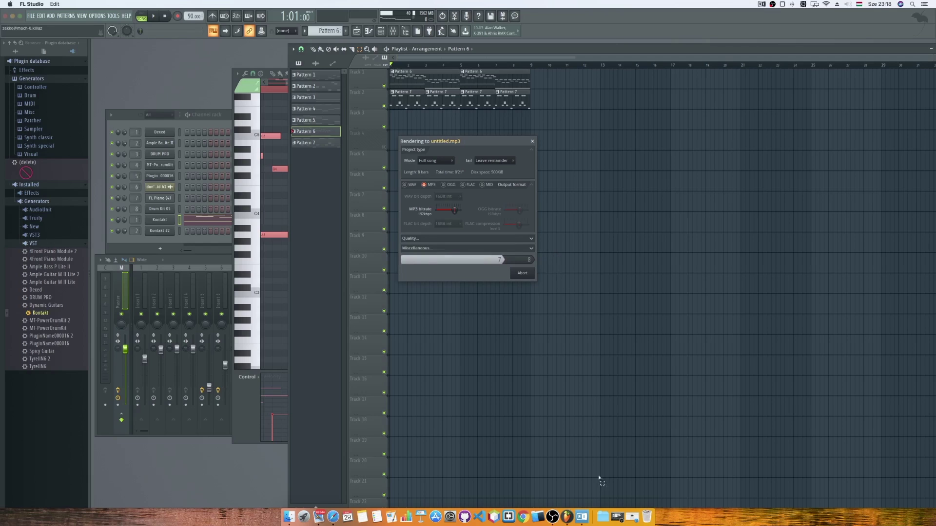
click(598, 512)
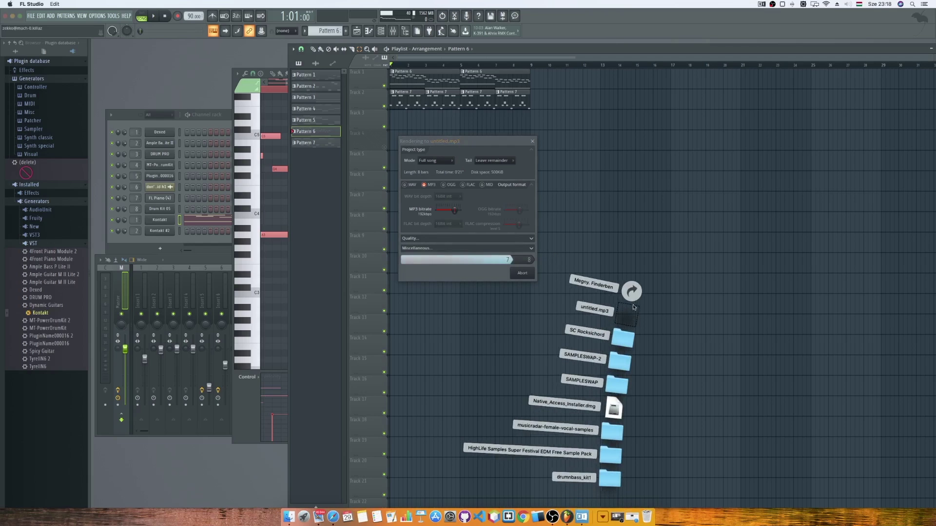
click(612, 338)
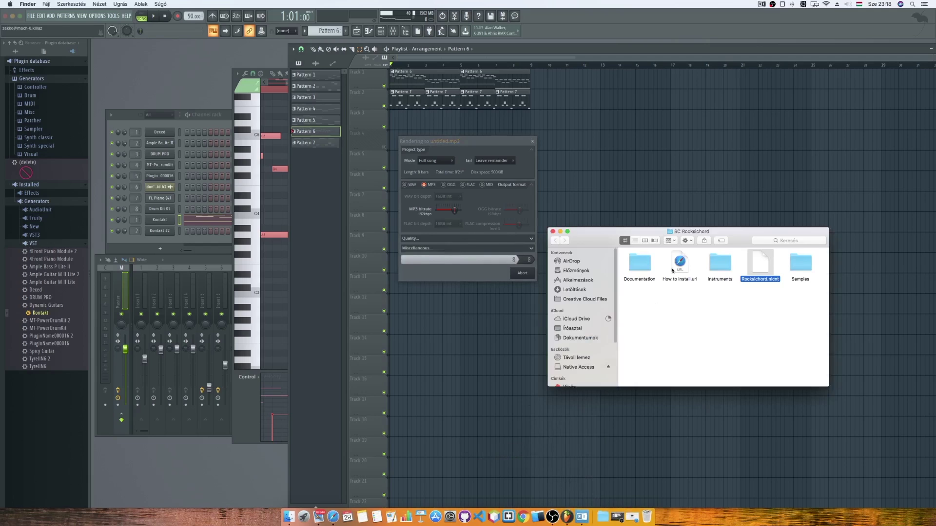
Open Downloads in a new Finder window, close SC Rocksichord, and check the render.
key(super+n)
click(633, 325)
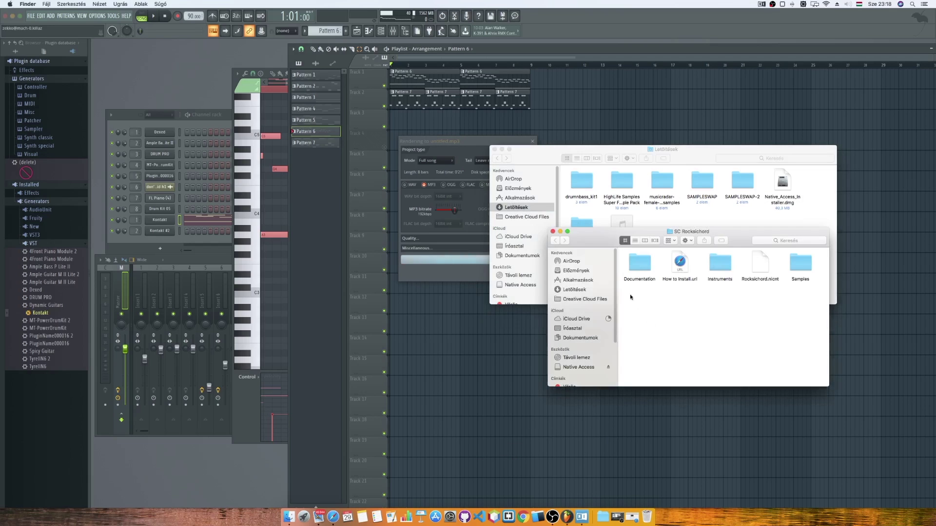
click(553, 232)
drag(543, 151, 612, 237)
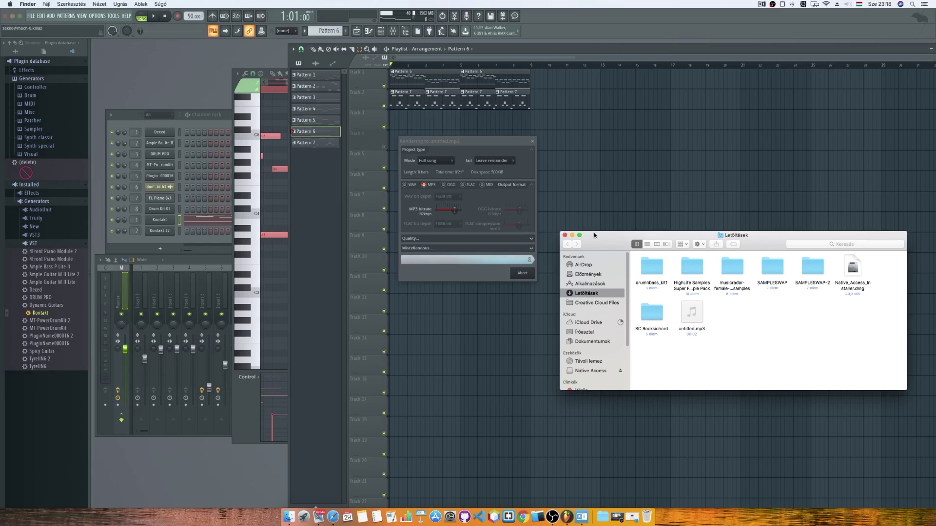
click(474, 140)
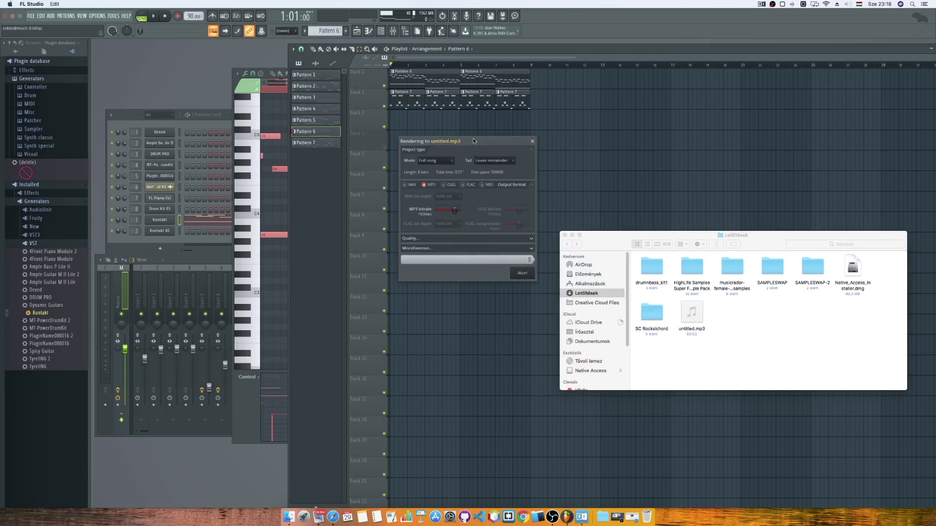
click(718, 315)
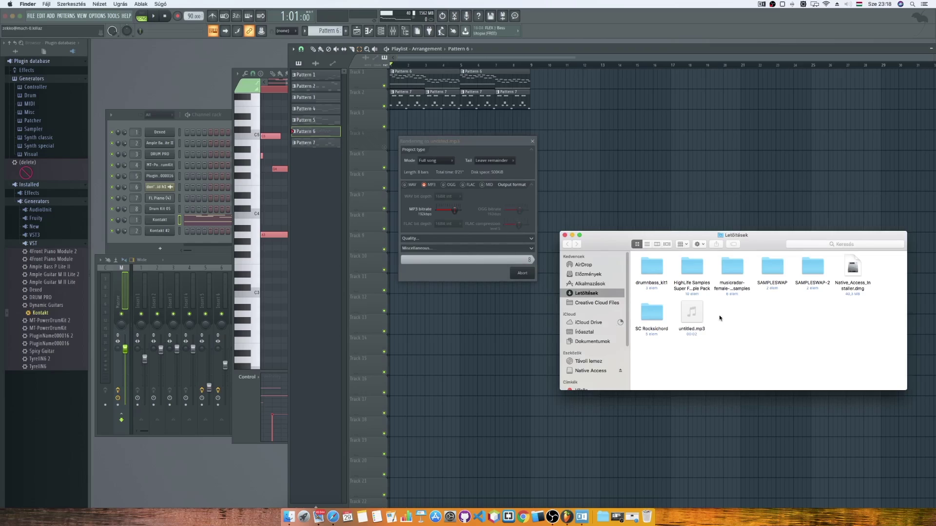
Select and preview the exported untitled.mp3, then deselect it.
click(695, 315)
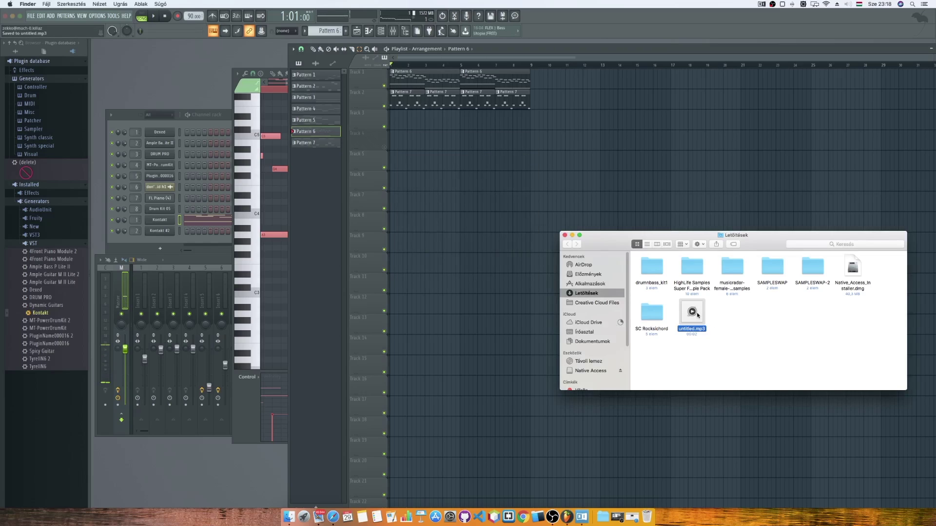
click(693, 313)
click(755, 325)
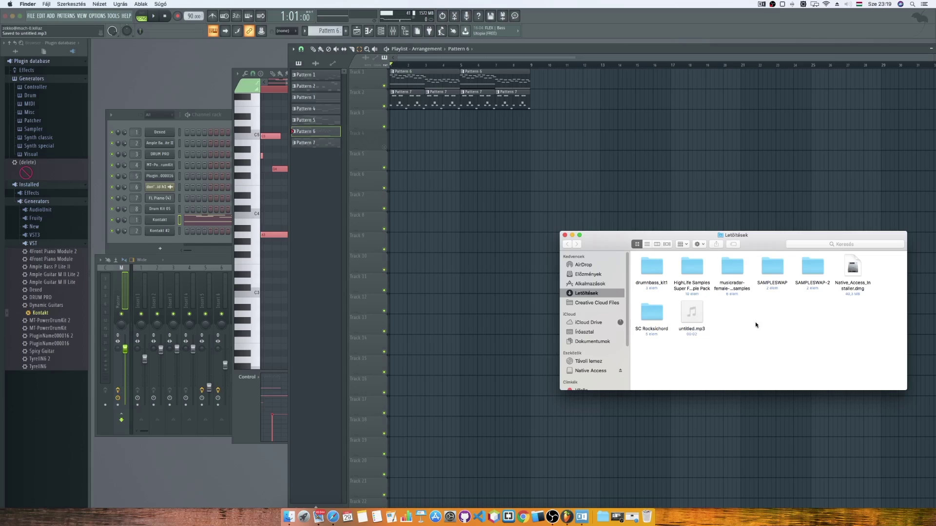